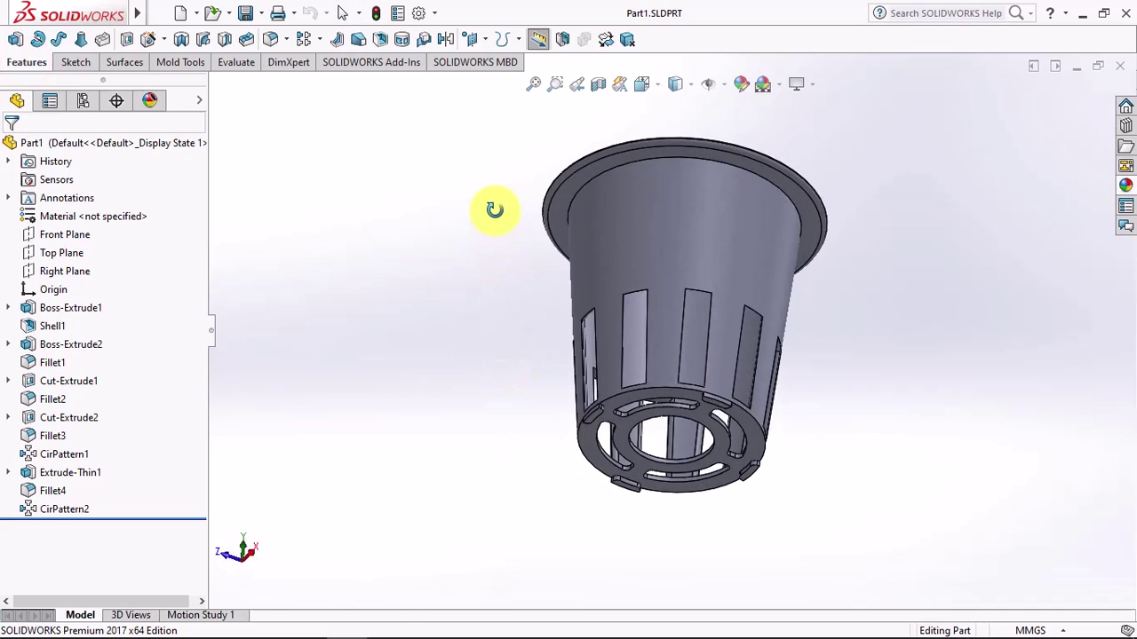
Step: Create a new blank part document
click(194, 12)
drag(184, 103, 293, 75)
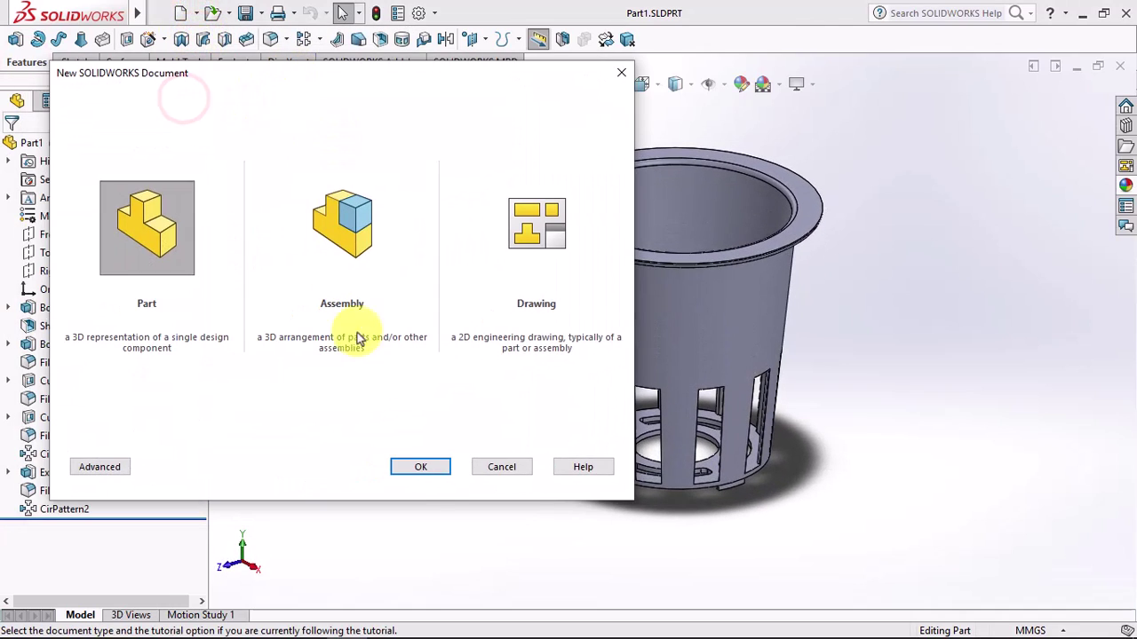
click(427, 469)
Step: Insert Part1.SLDPRT at the origin, rotated 180° about X so the flange faces down
click(257, 12)
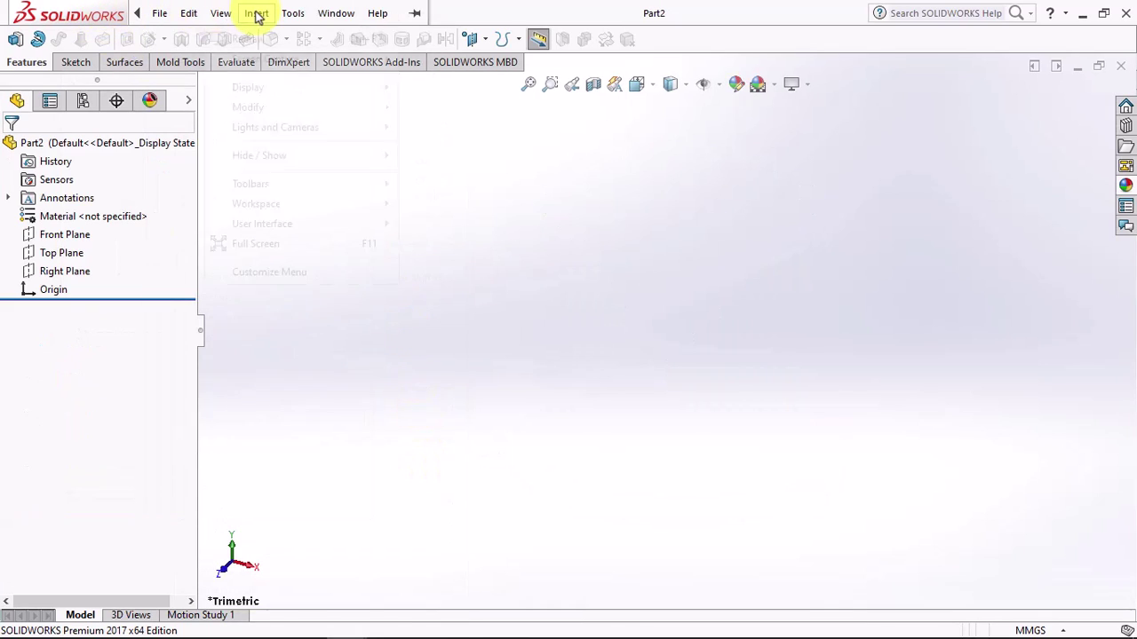
click(347, 396)
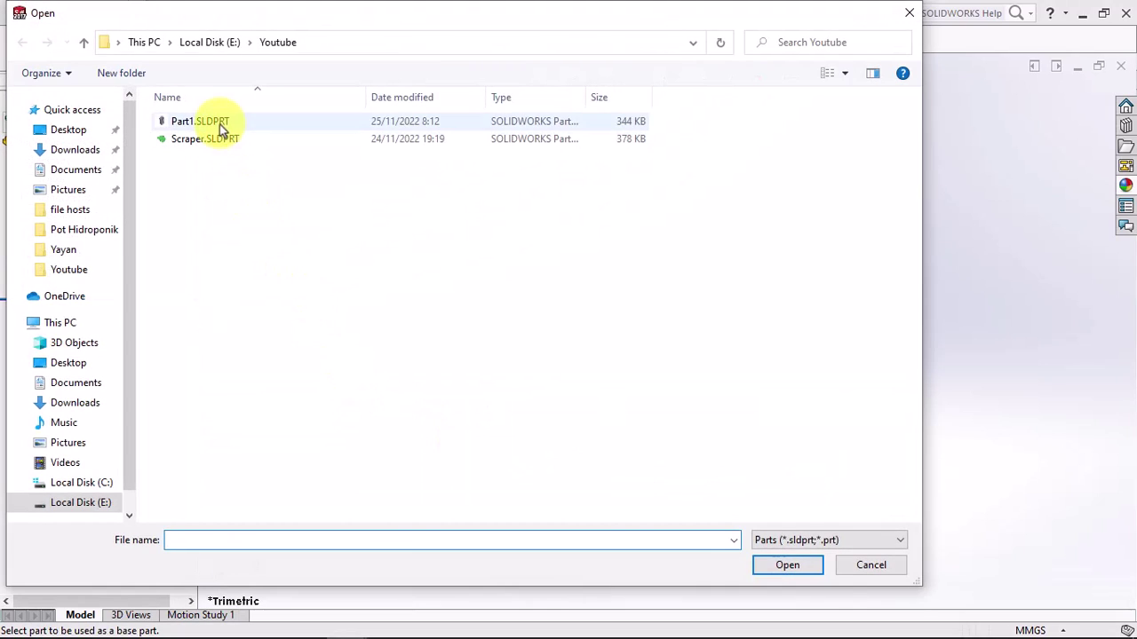
click(216, 121)
click(775, 570)
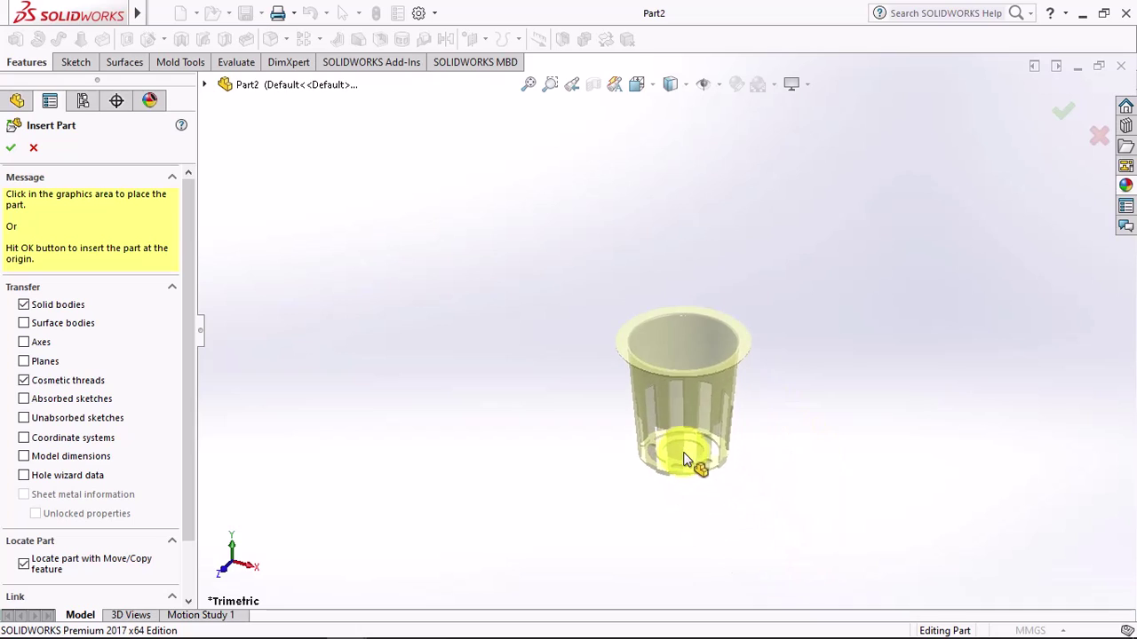
click(189, 431)
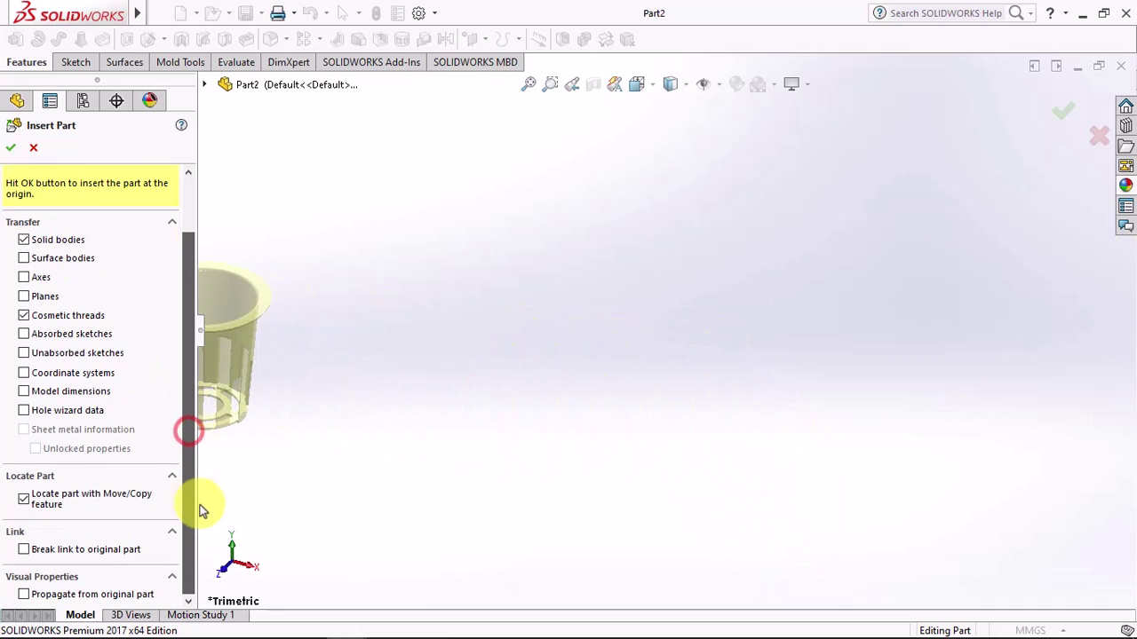
click(11, 148)
text(180)
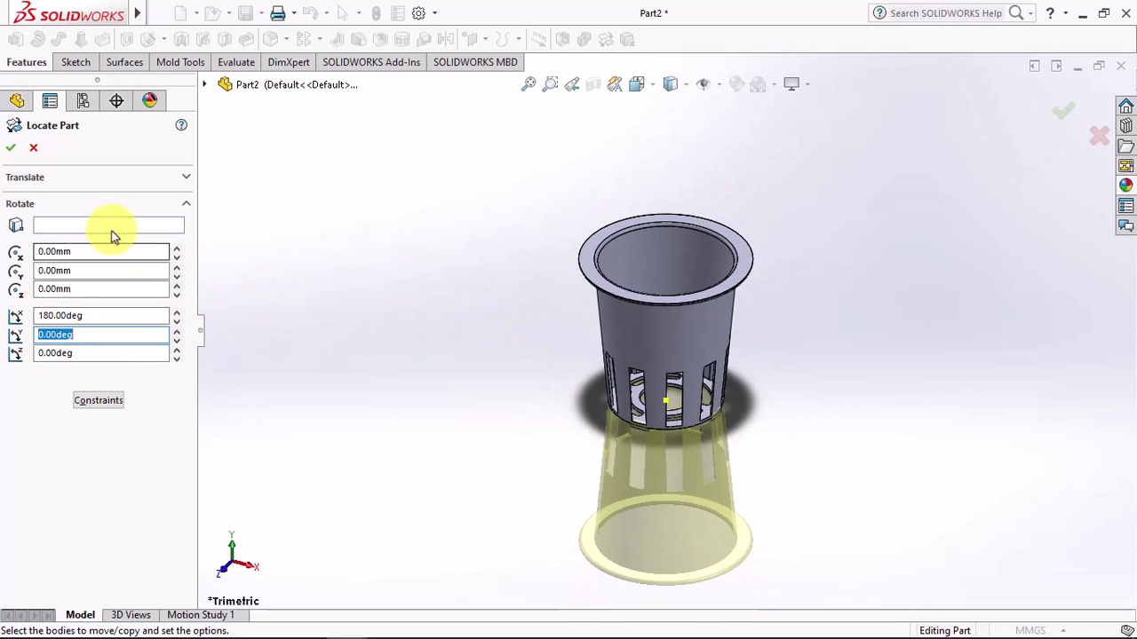
click(11, 148)
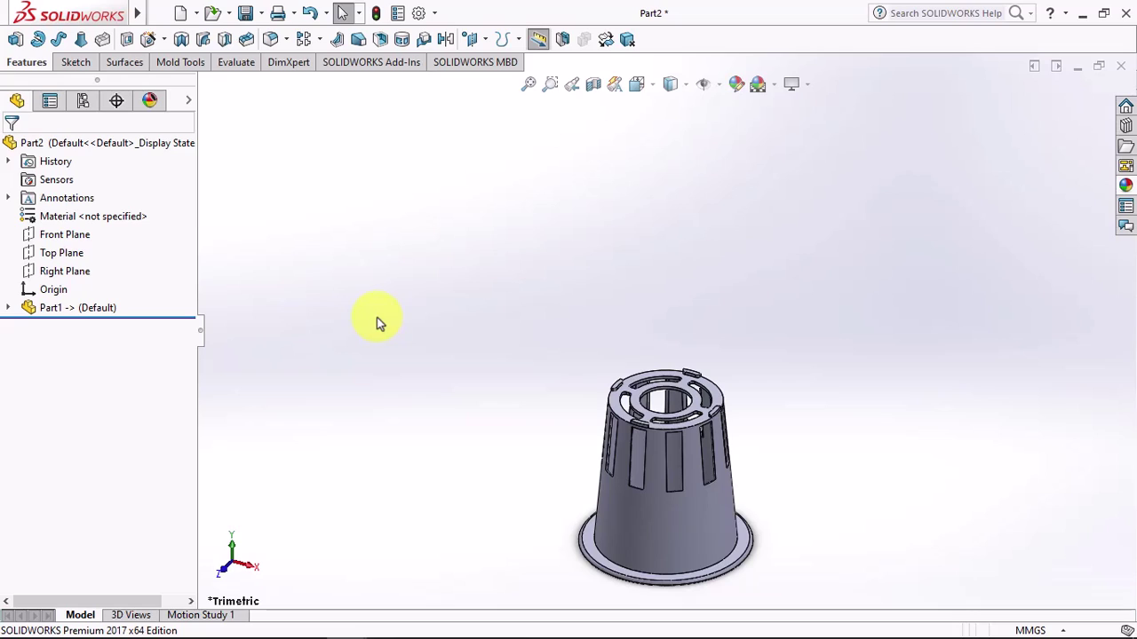
Step: Scale the net pot by 1.018 about the origin
key(ctrl+7)
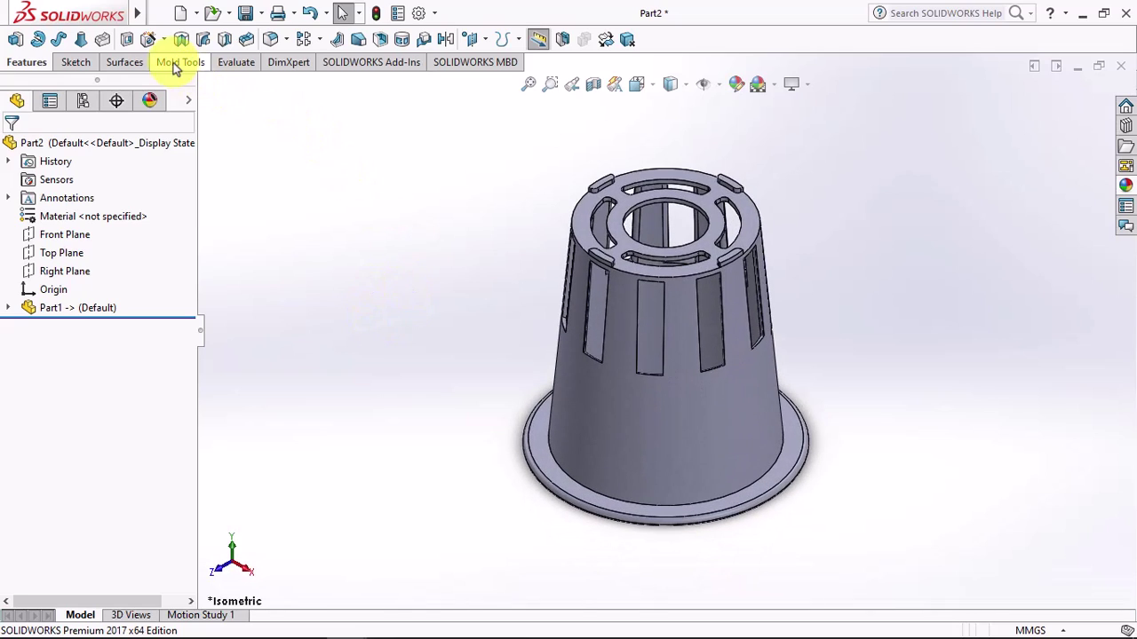
click(177, 63)
click(284, 41)
click(115, 214)
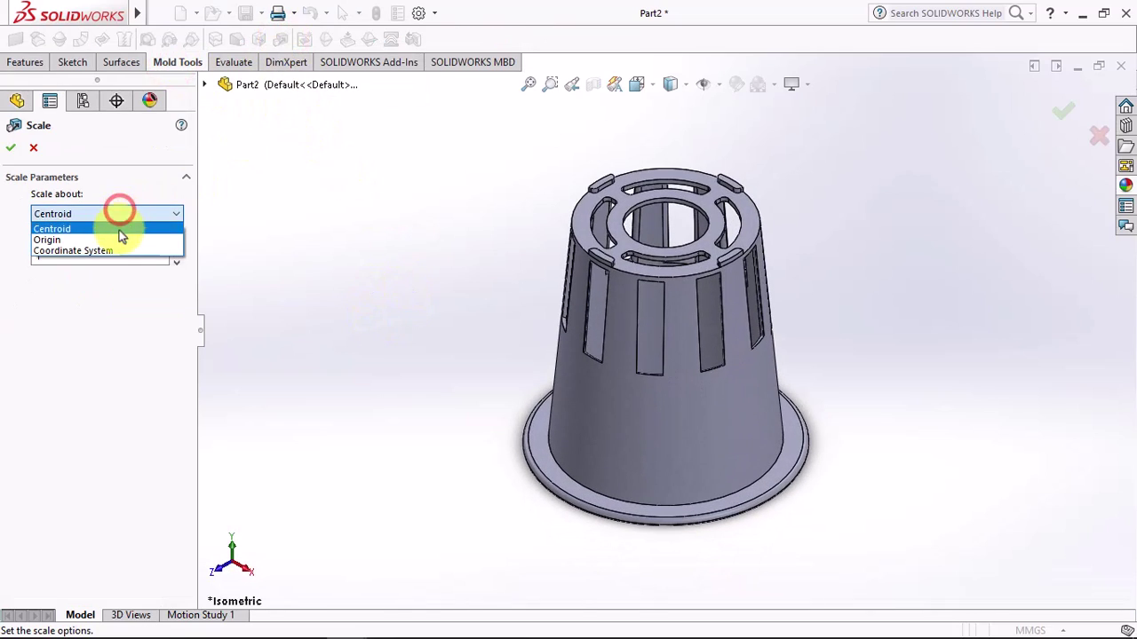
click(114, 238)
text(.018)
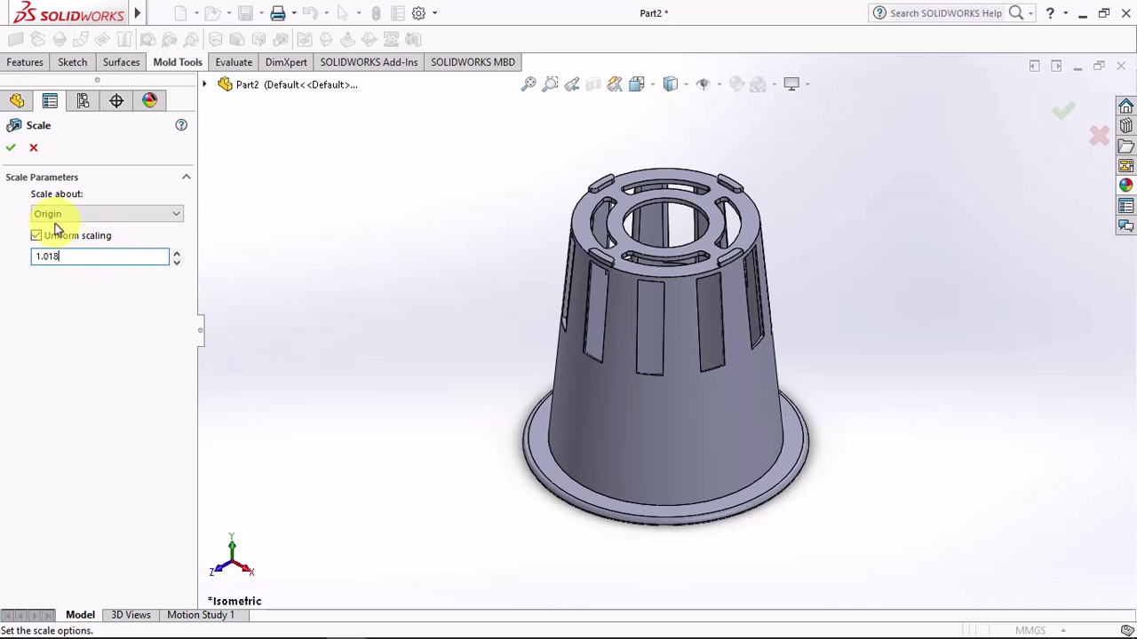
click(10, 147)
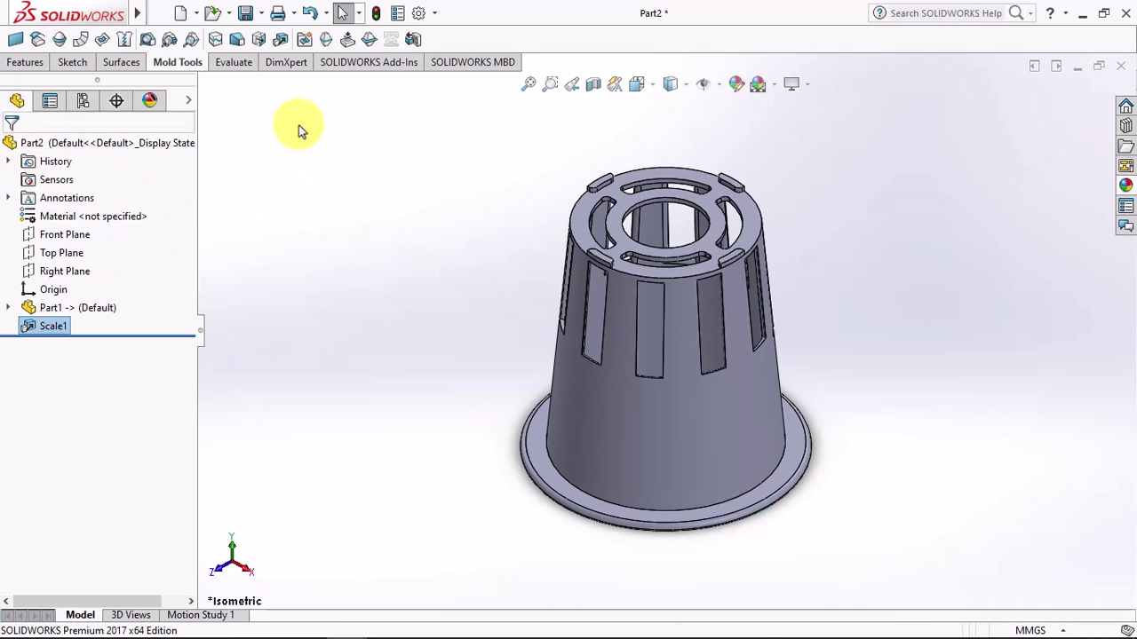
Step: Add a parting line on the flange edge, using the flange face as pull direction
click(326, 40)
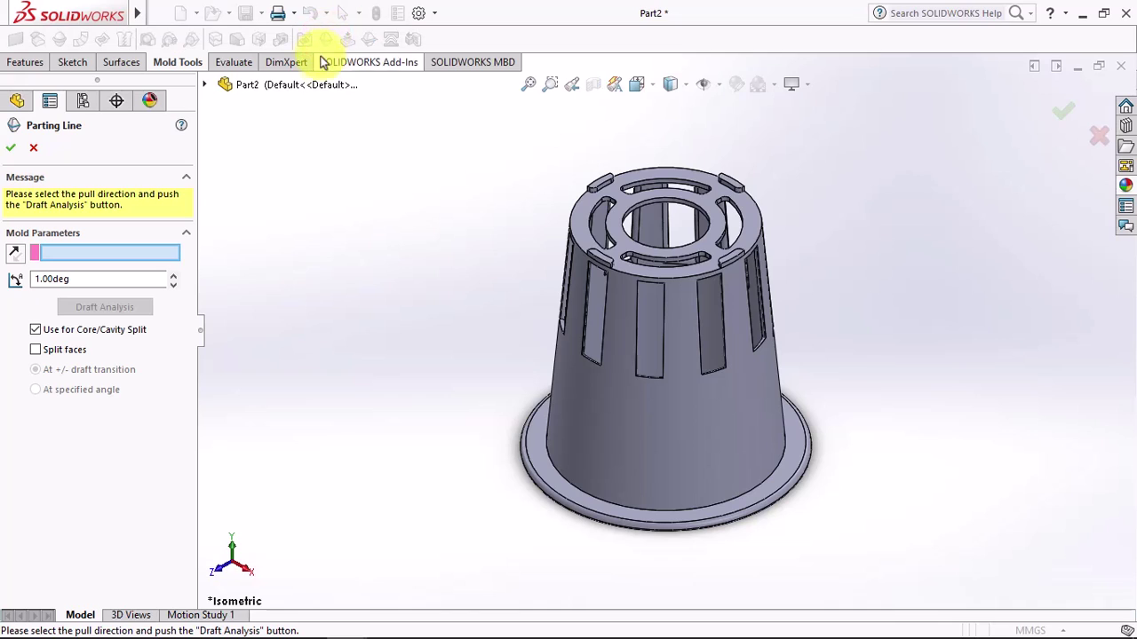
middle_drag(353, 293, 349, 158)
click(534, 473)
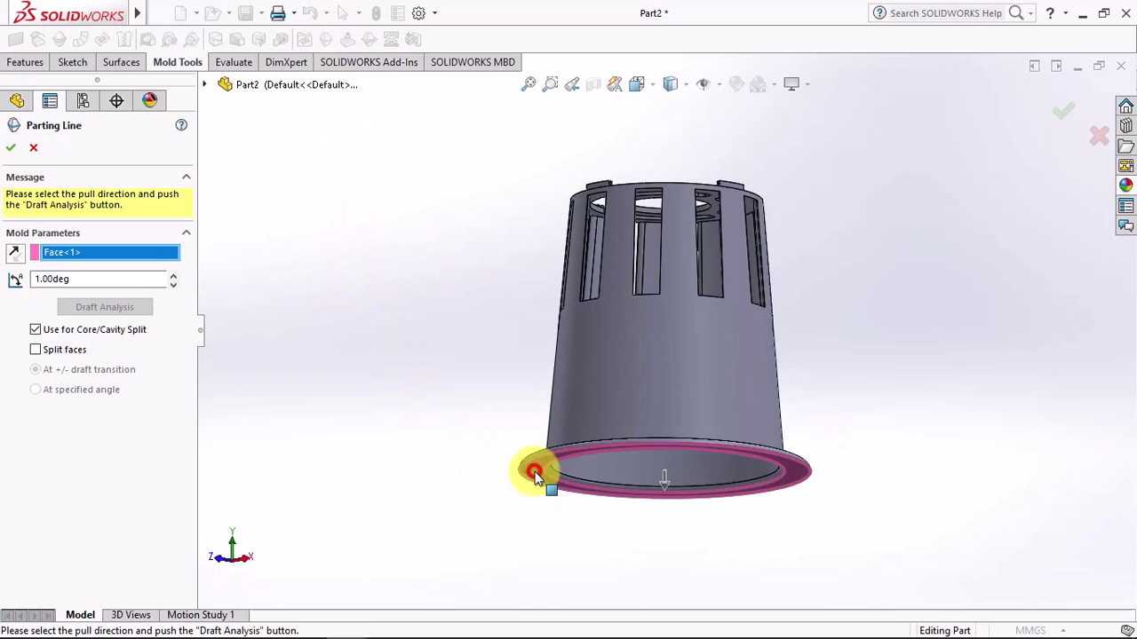
click(103, 306)
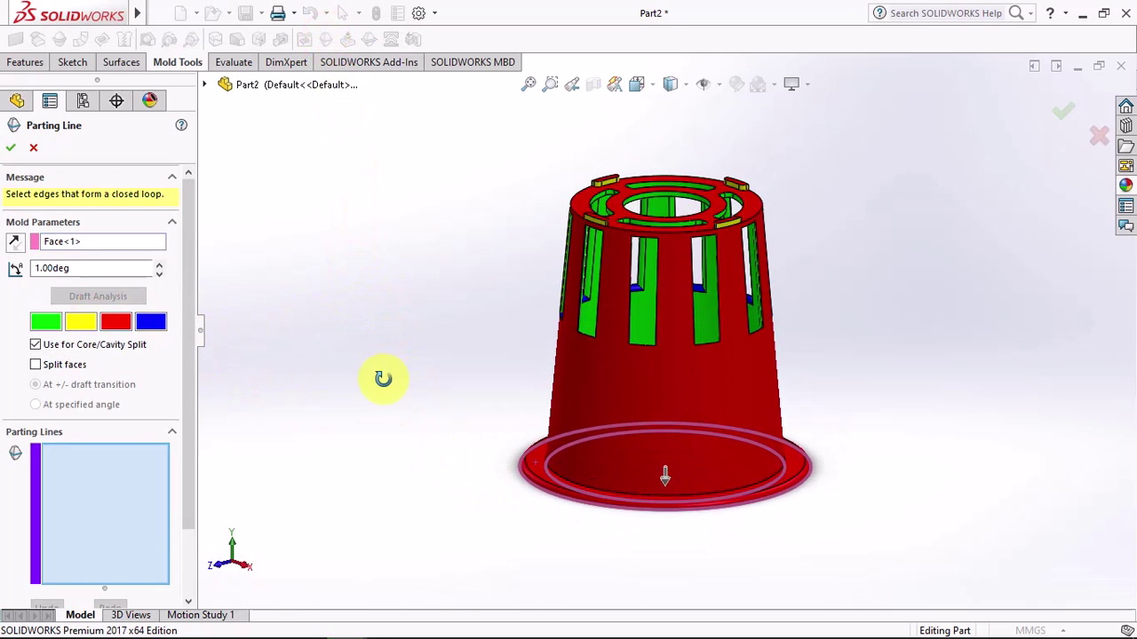
click(521, 464)
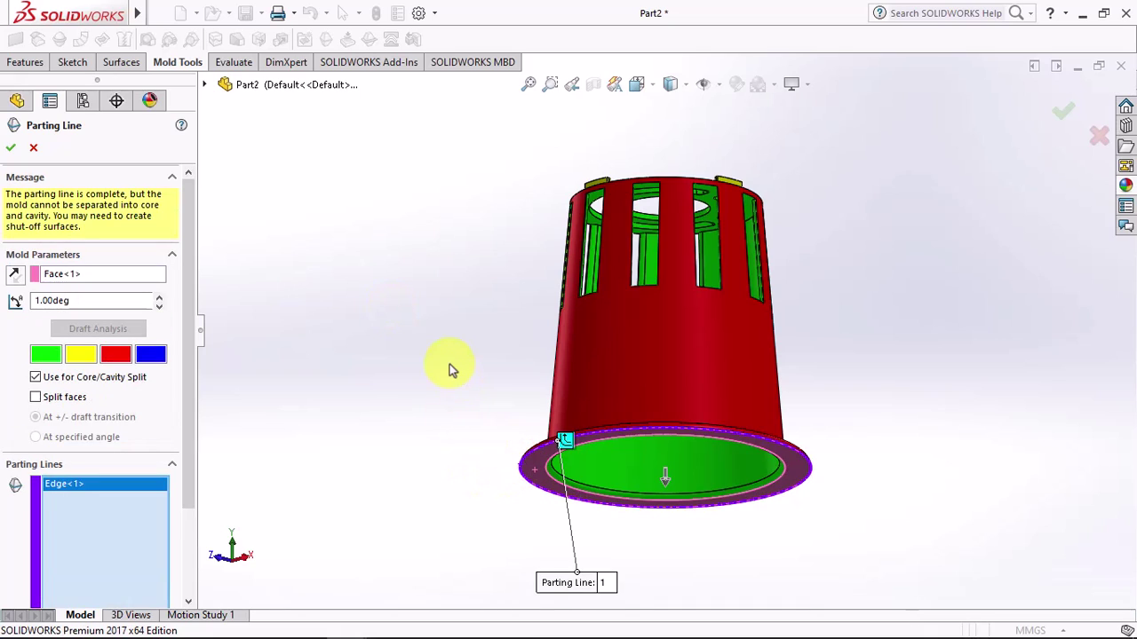
middle_drag(450, 364, 449, 474)
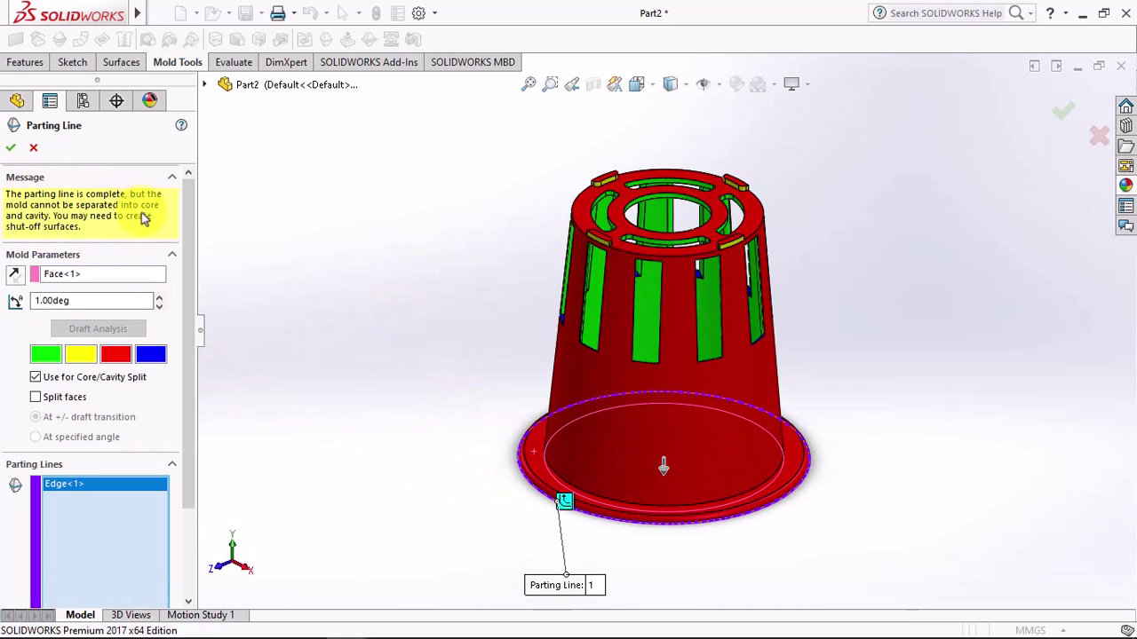
click(11, 149)
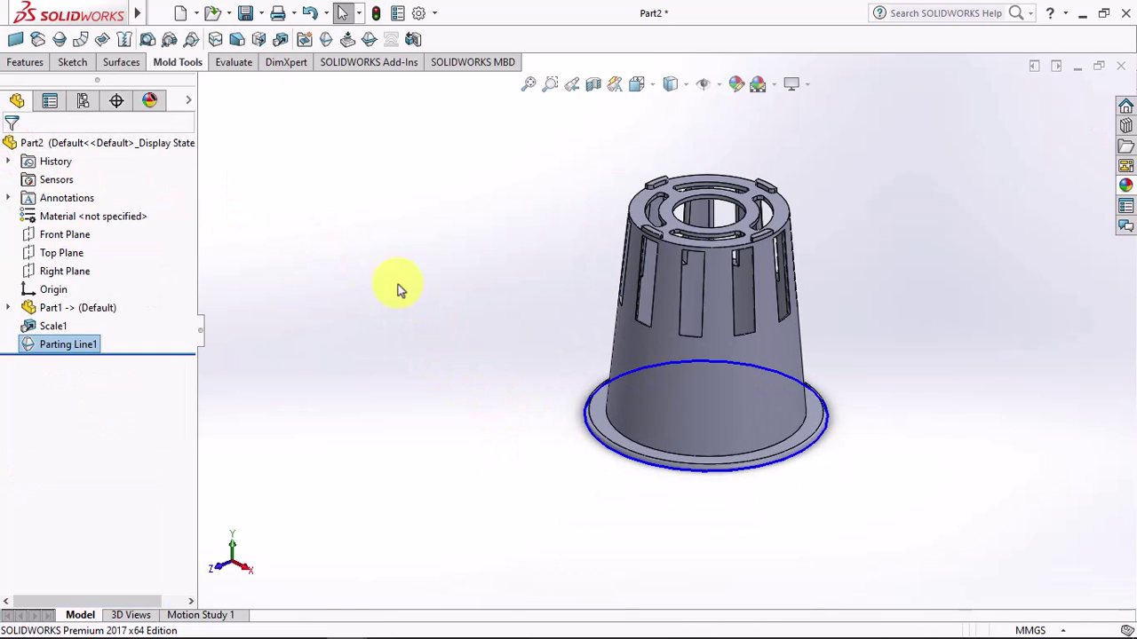
Step: Start a shut-off surface with patch preview on and select the first wall slot edges
click(347, 39)
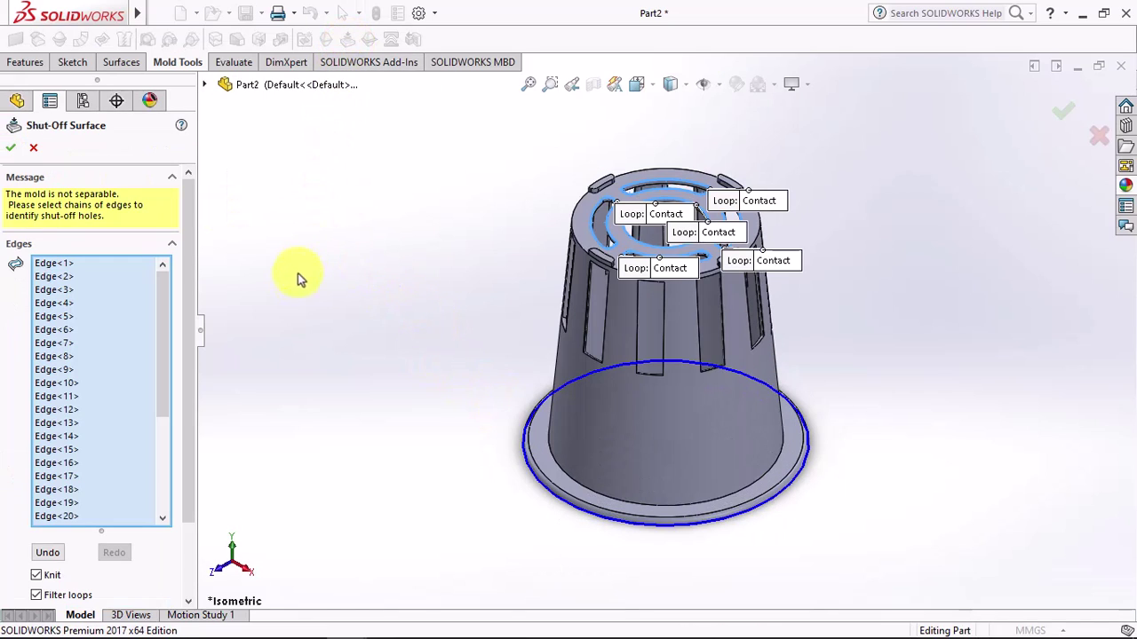
scroll(166, 377, down, 2)
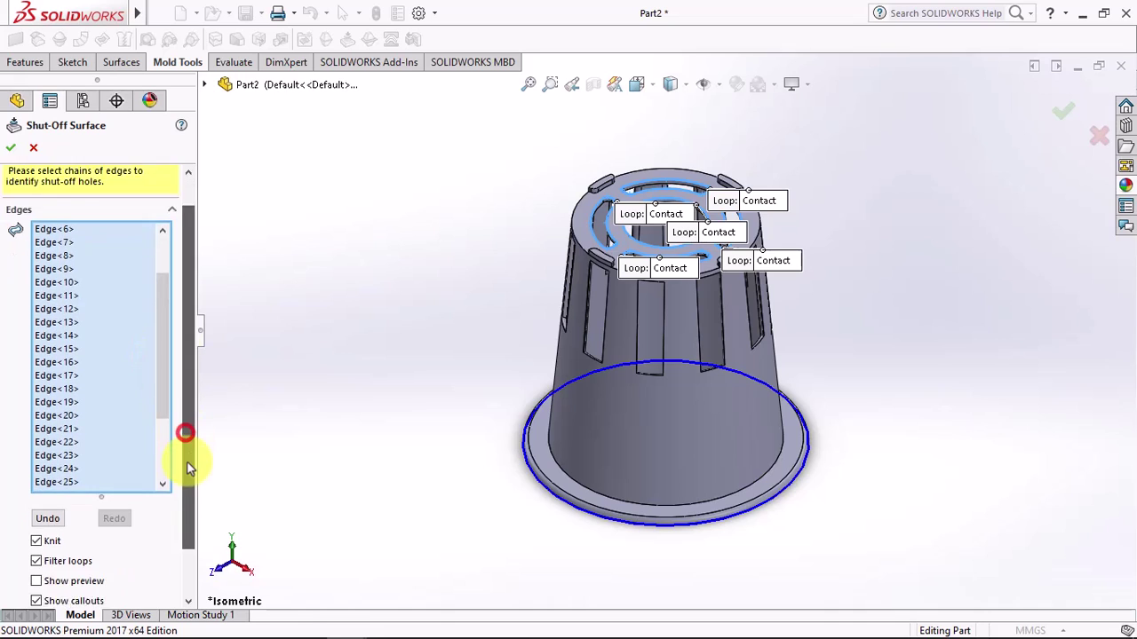
scroll(186, 451, down, 3)
click(35, 524)
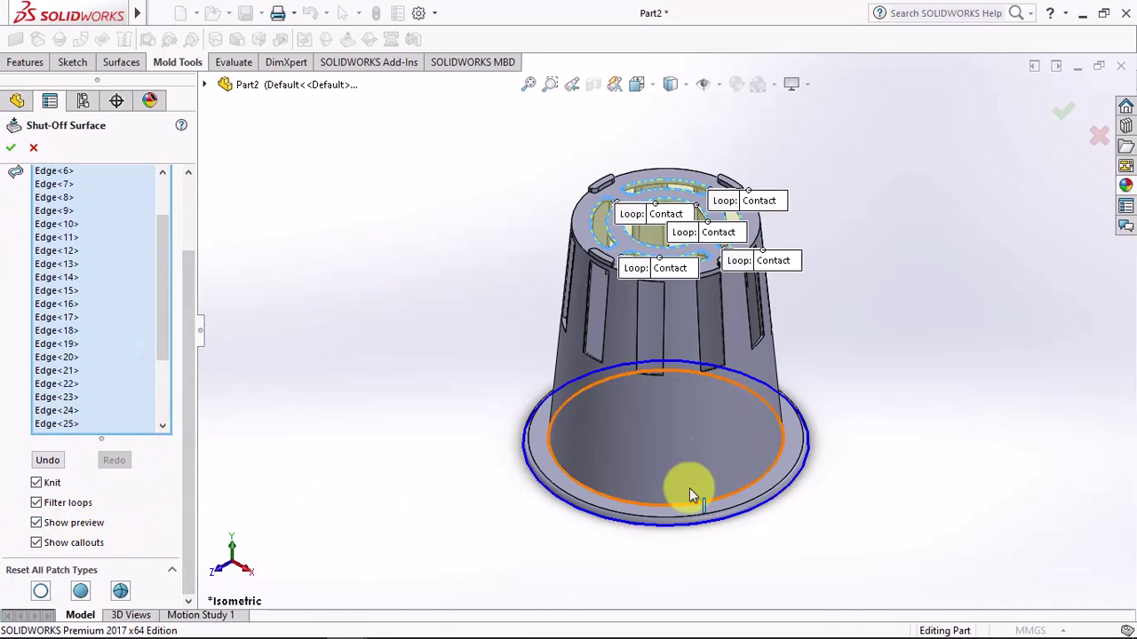
scroll(689, 487, down, 3)
scroll(635, 389, down, 3)
scroll(580, 394, down, 2)
click(602, 294)
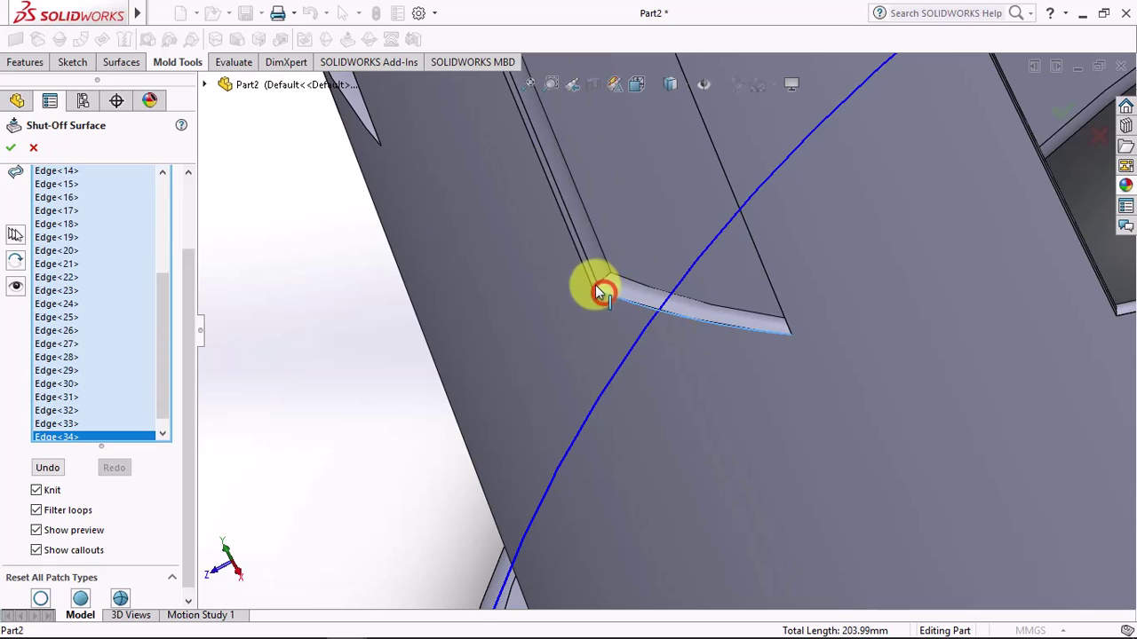
click(593, 283)
mouse_move(589, 279)
middle_down()
mouse_move(863, 211)
mouse_move(769, 315)
middle_up()
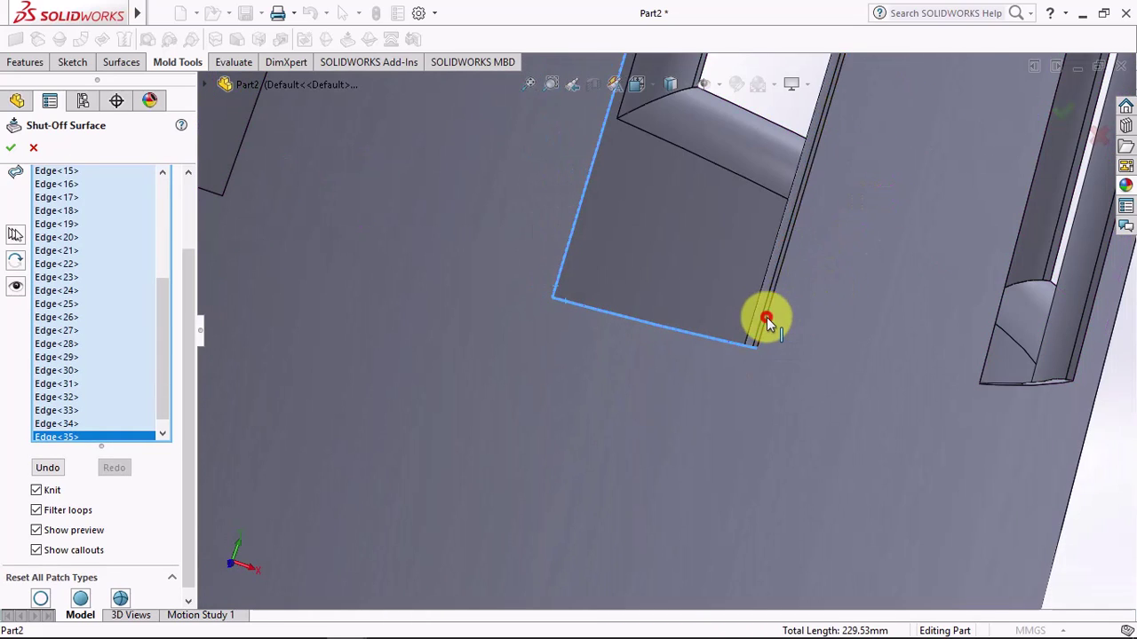
click(766, 317)
Step: Add further slot and corner edges to the shut-off loops
scroll(755, 249, up, 5)
scroll(705, 157, down, 3)
scroll(728, 183, down, 3)
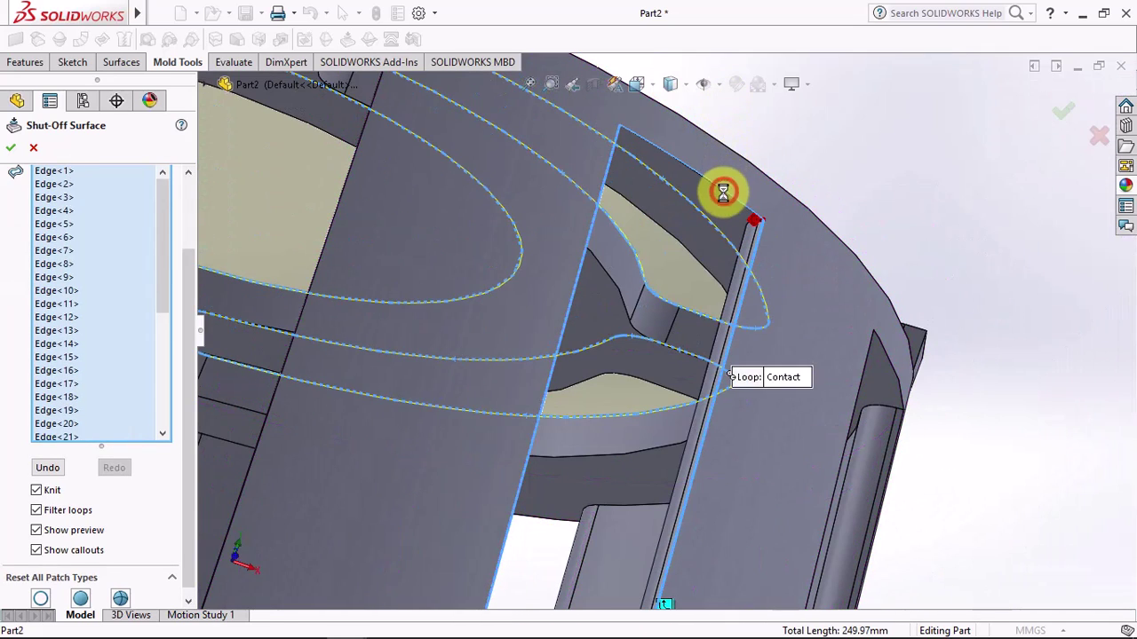
scroll(723, 192, down, 2)
mouse_move(723, 192)
middle_down()
mouse_move(759, 342)
mouse_move(725, 277)
middle_up()
click(721, 260)
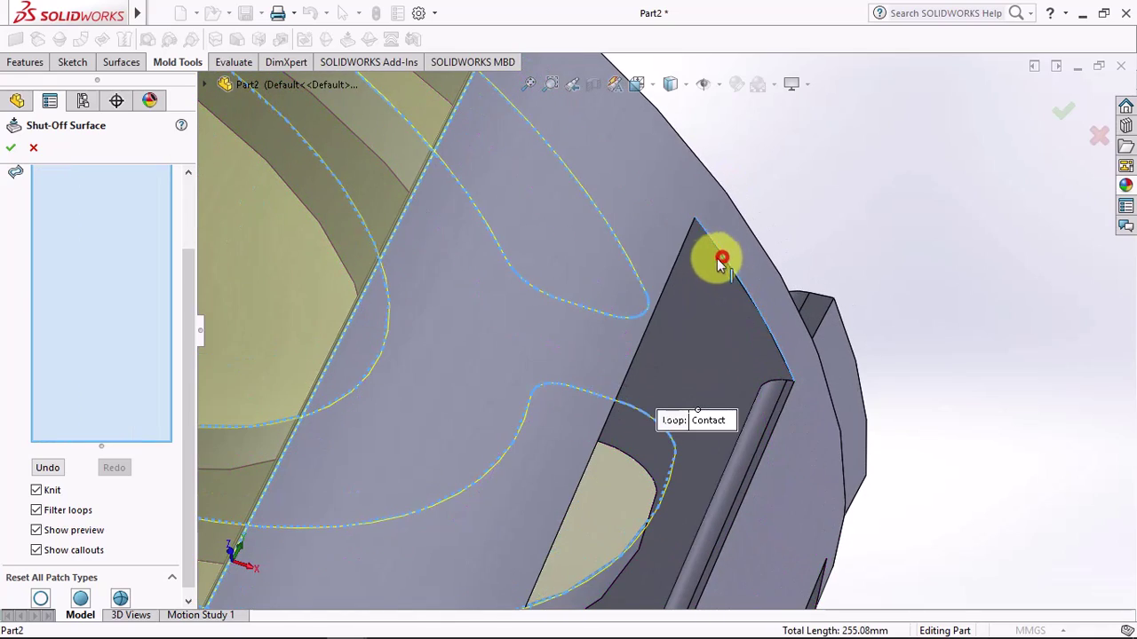
scroll(778, 404, up, 5)
middle_drag(782, 401, 469, 418)
scroll(533, 408, down, 4)
click(617, 405)
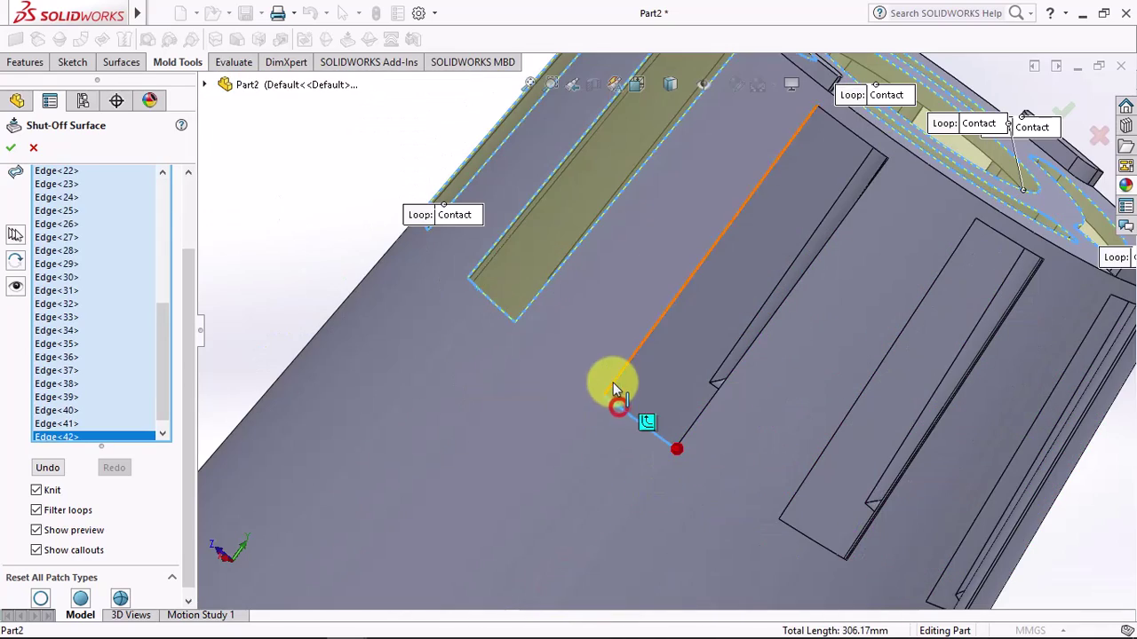
click(855, 142)
scroll(756, 483, down, 3)
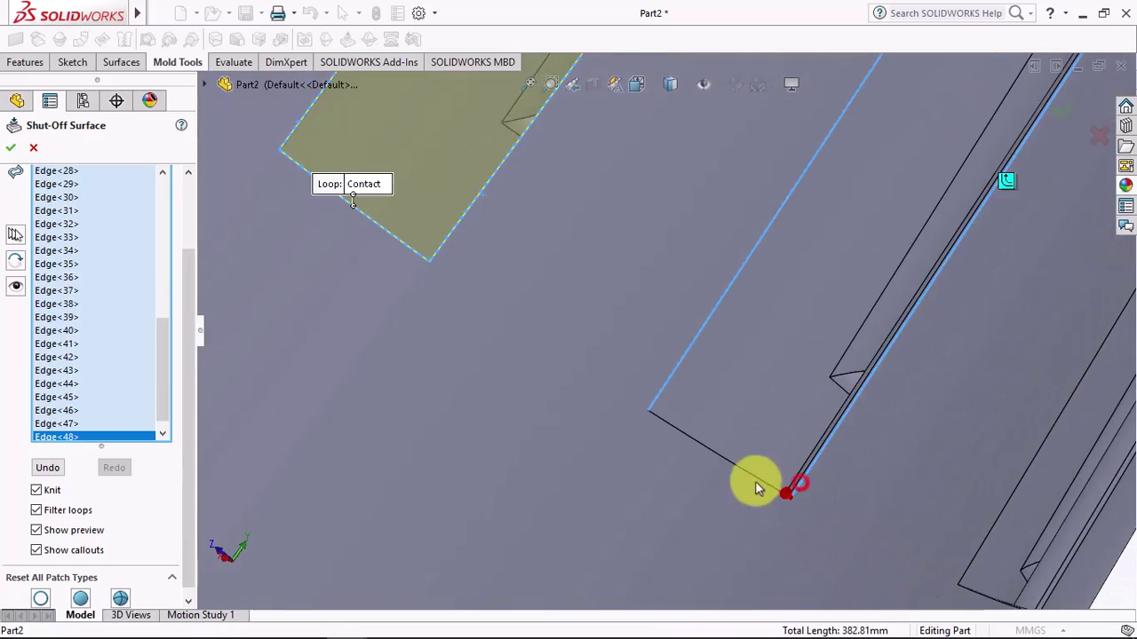
scroll(665, 444, up, 3)
scroll(815, 438, down, 3)
click(793, 416)
click(949, 432)
scroll(949, 431, up, 4)
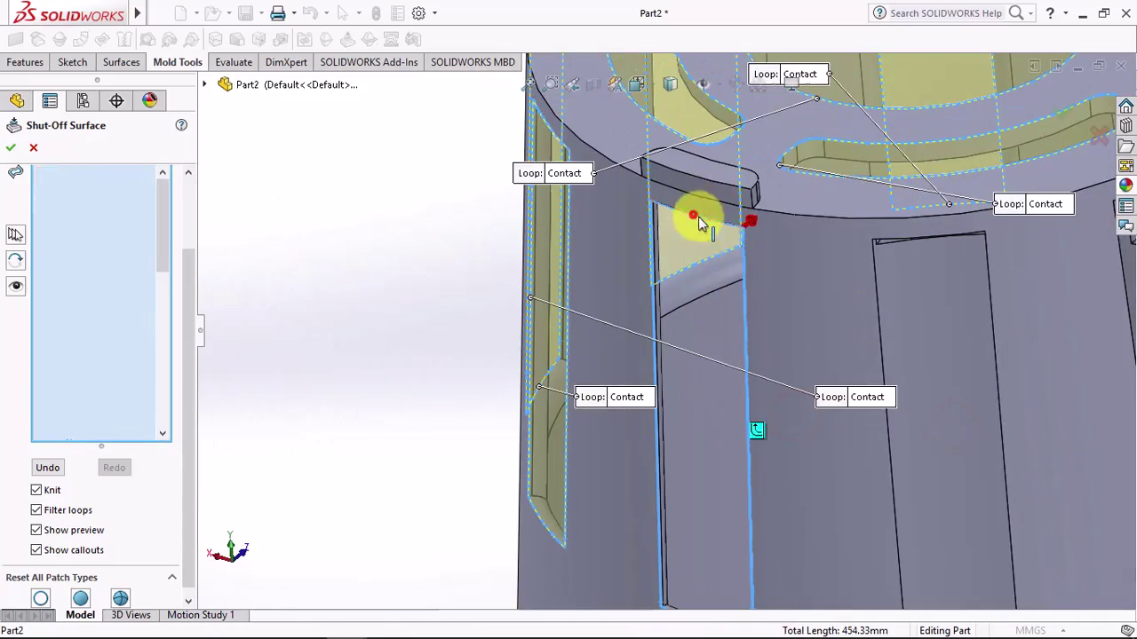
mouse_move(698, 218)
middle_down()
mouse_move(888, 240)
mouse_move(968, 264)
middle_up()
scroll(888, 240, up, 2)
scroll(811, 495, down, 4)
click(982, 415)
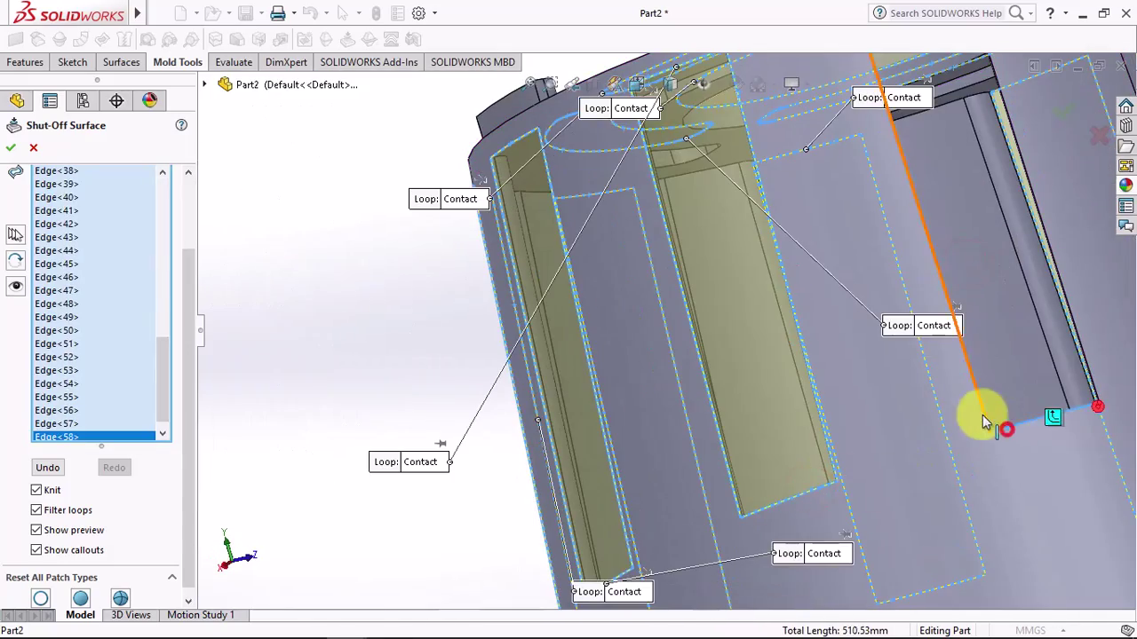
Step: Add the slot bottom, top and last side slot edges to the shut-off loops
scroll(982, 414, up, 3)
click(591, 356)
click(733, 357)
middle_drag(750, 323, 921, 451)
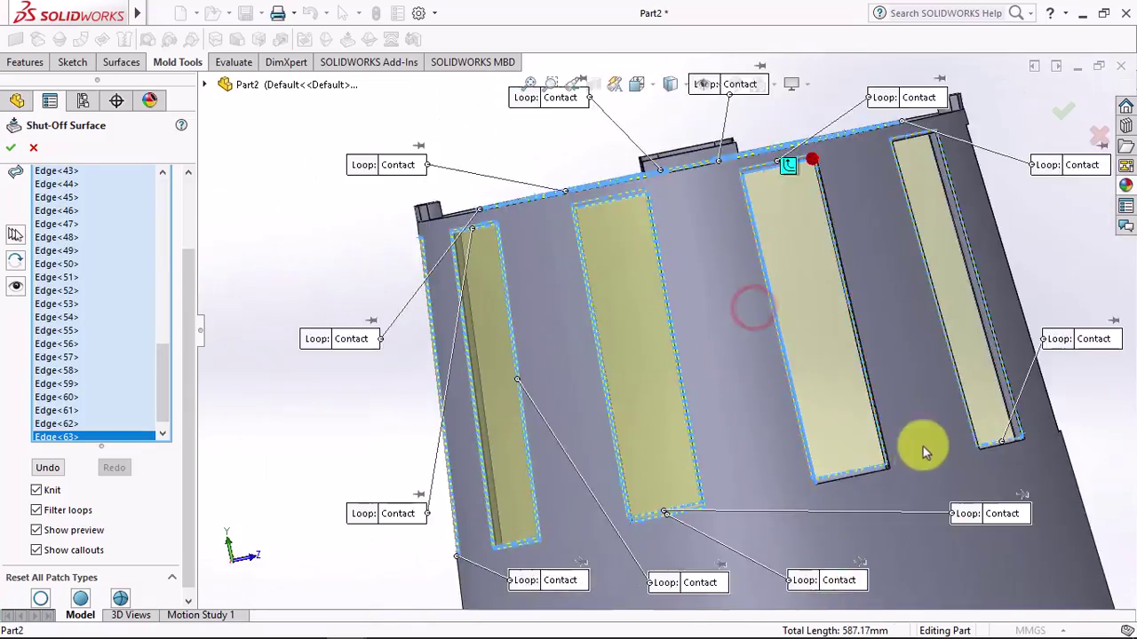
scroll(863, 418, down, 3)
scroll(838, 436, down, 1)
click(850, 371)
scroll(711, 172, up, 3)
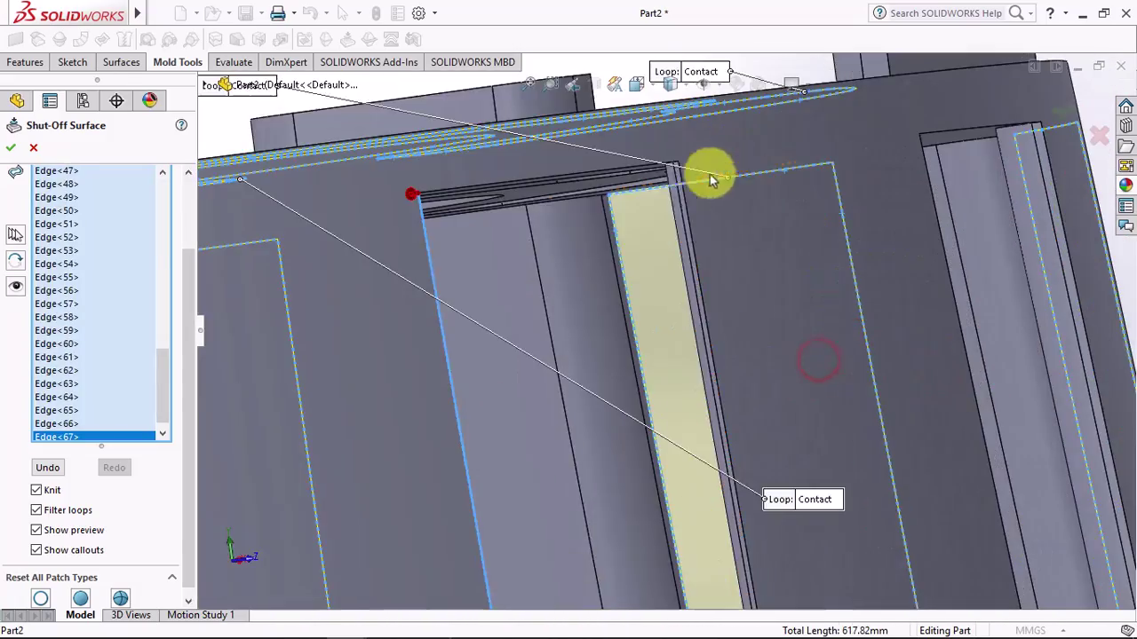
middle_drag(710, 172, 655, 157)
click(655, 157)
click(896, 222)
click(910, 218)
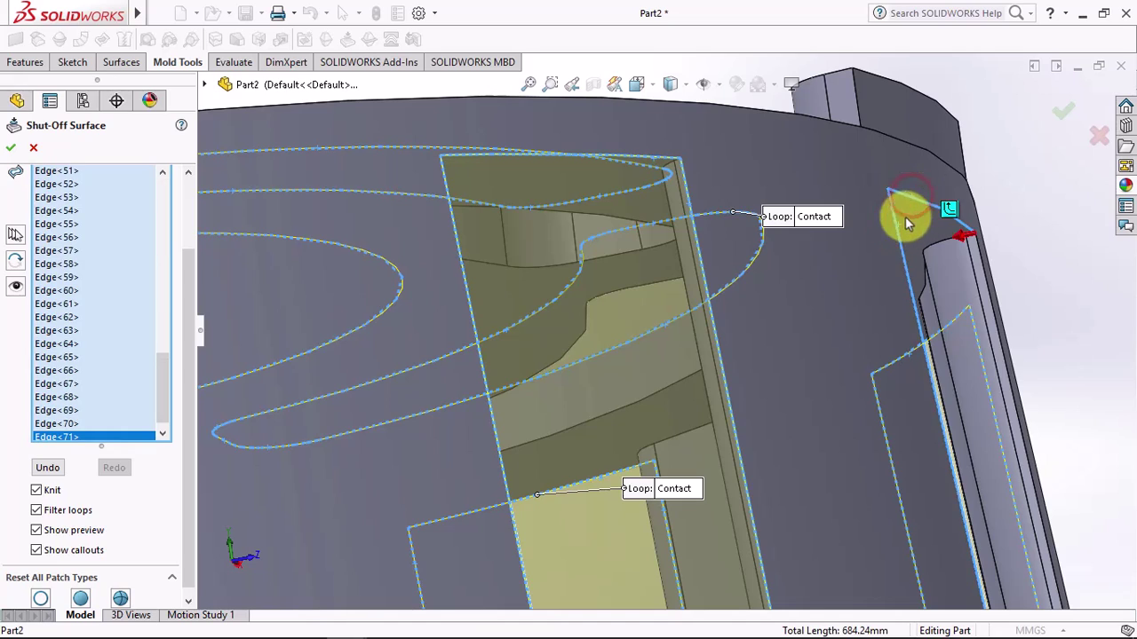
click(986, 258)
scroll(947, 285, up, 3)
middle_drag(947, 284, 794, 464)
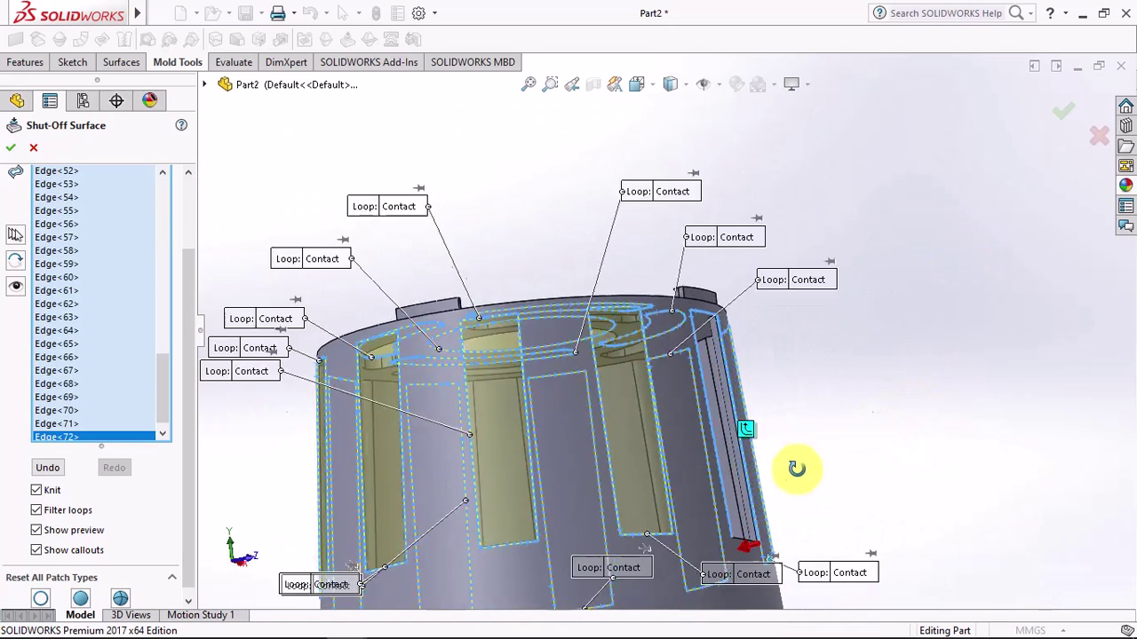
scroll(708, 542, down, 2)
scroll(702, 533, up, 1)
click(689, 510)
scroll(690, 510, up, 2)
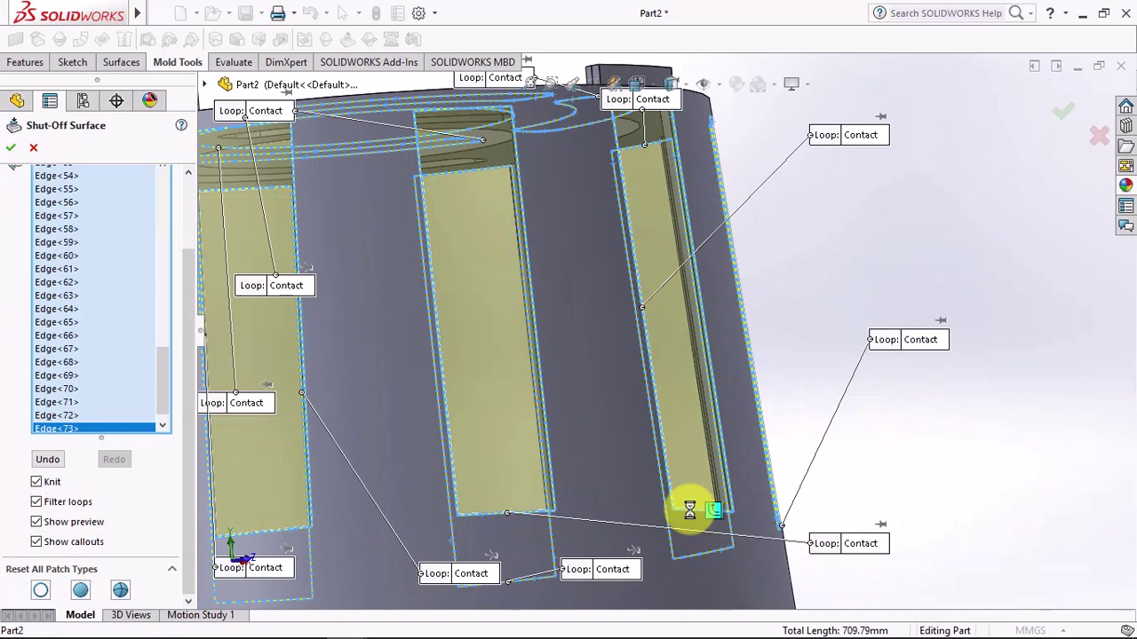
scroll(686, 506, up, 2)
middle_drag(609, 439, 802, 474)
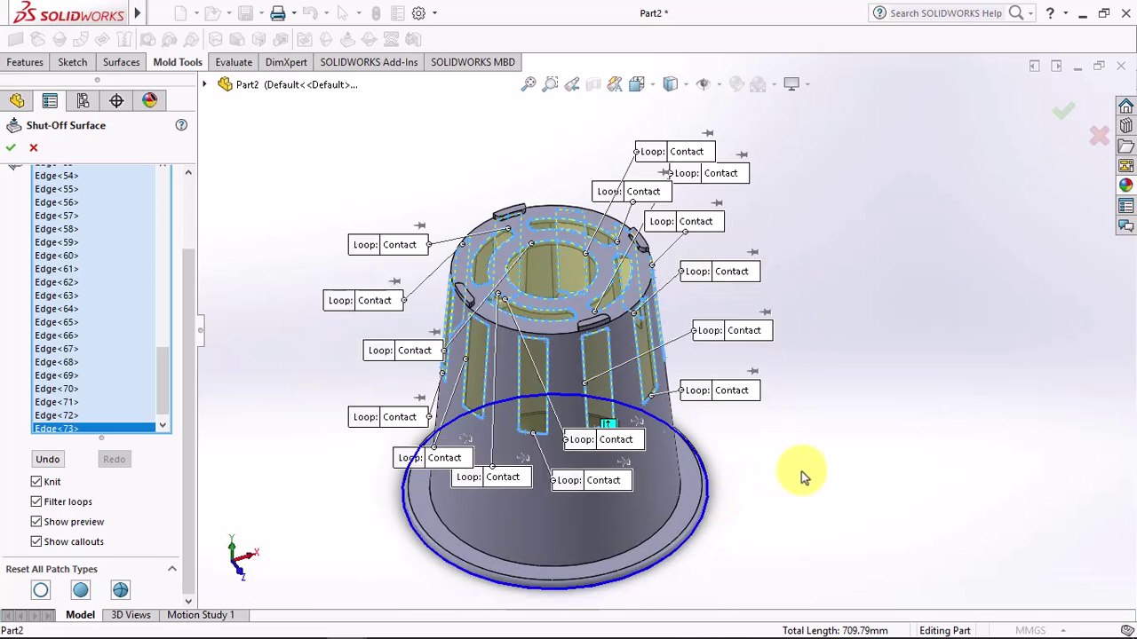
scroll(190, 286, up, 3)
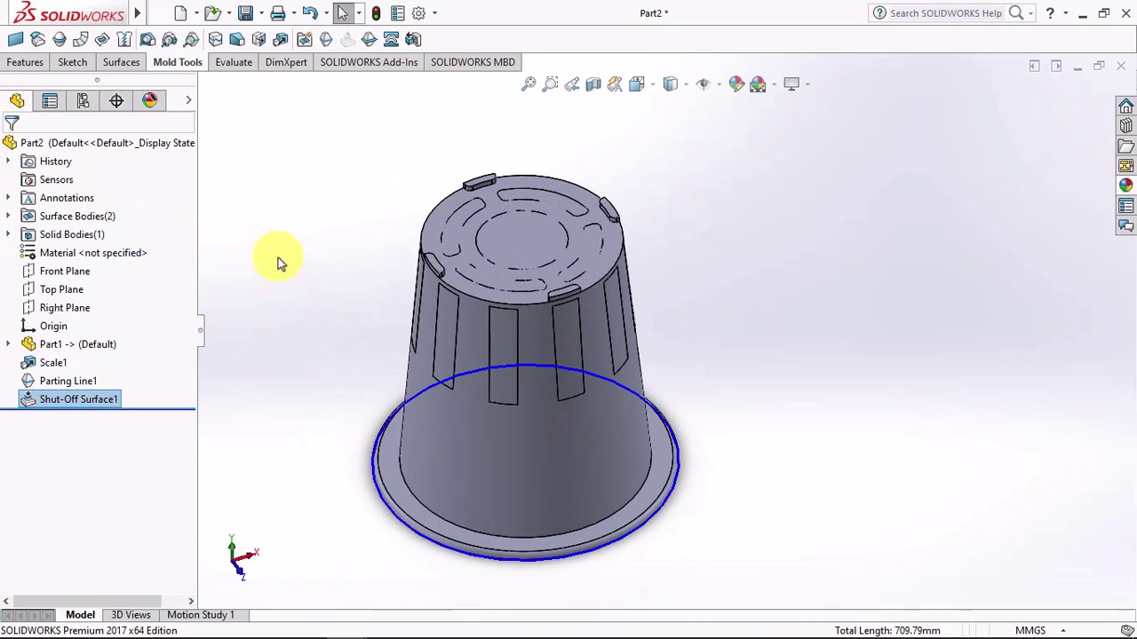
Step: Hide the pot's solid body and show the surface bodies
click(8, 235)
click(62, 254)
click(59, 230)
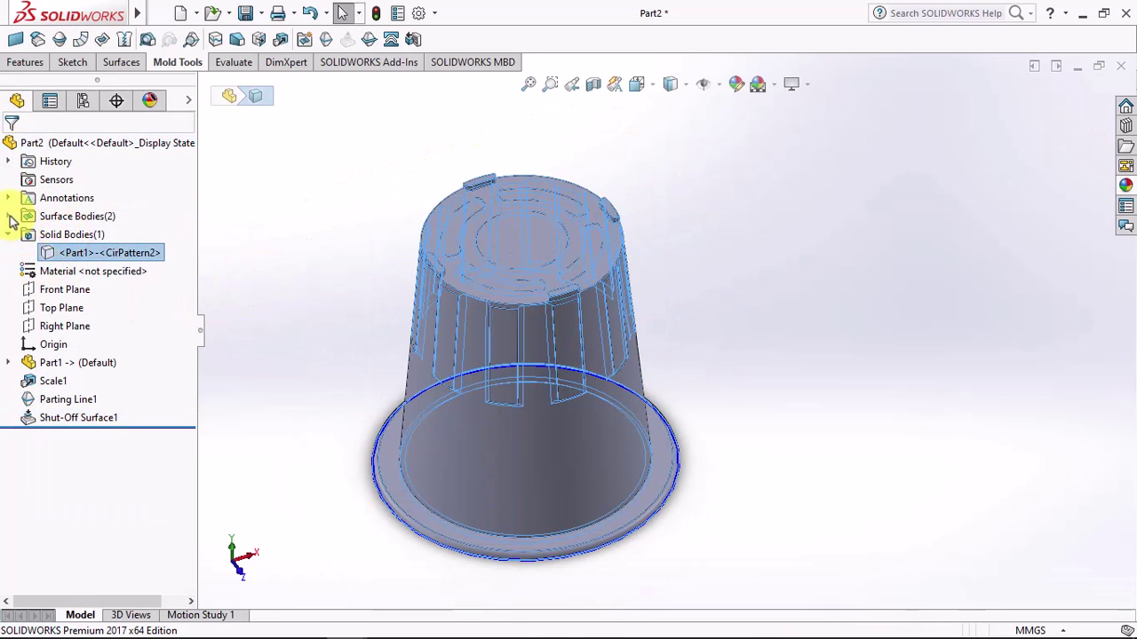
click(8, 216)
click(261, 233)
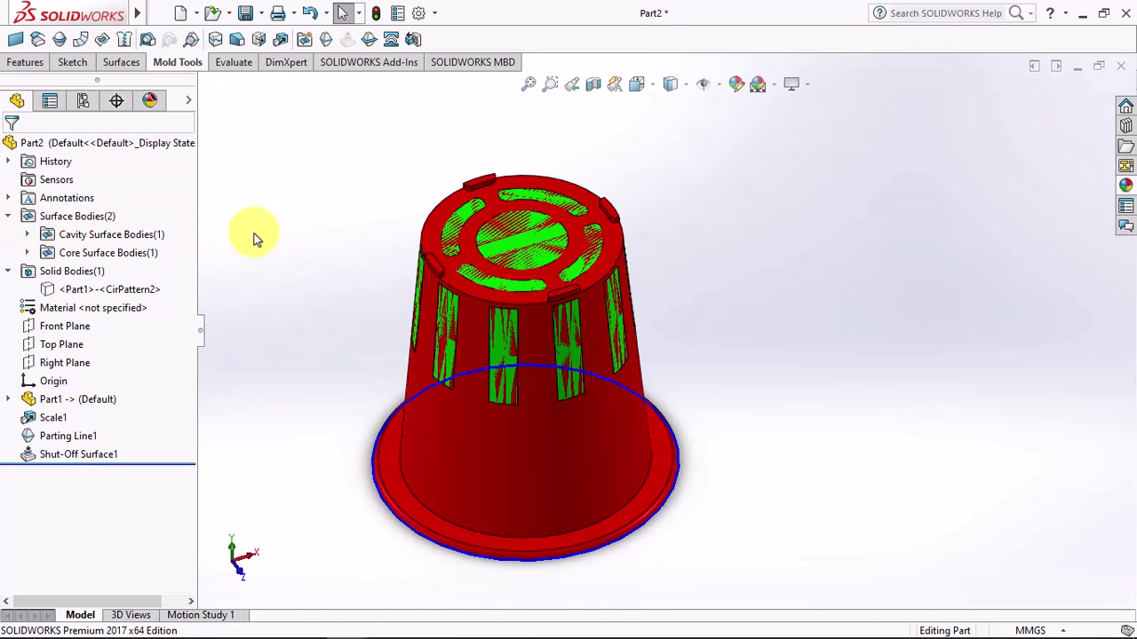
Step: Create a 30 mm parting surface extending outward from Parting Line1
click(370, 41)
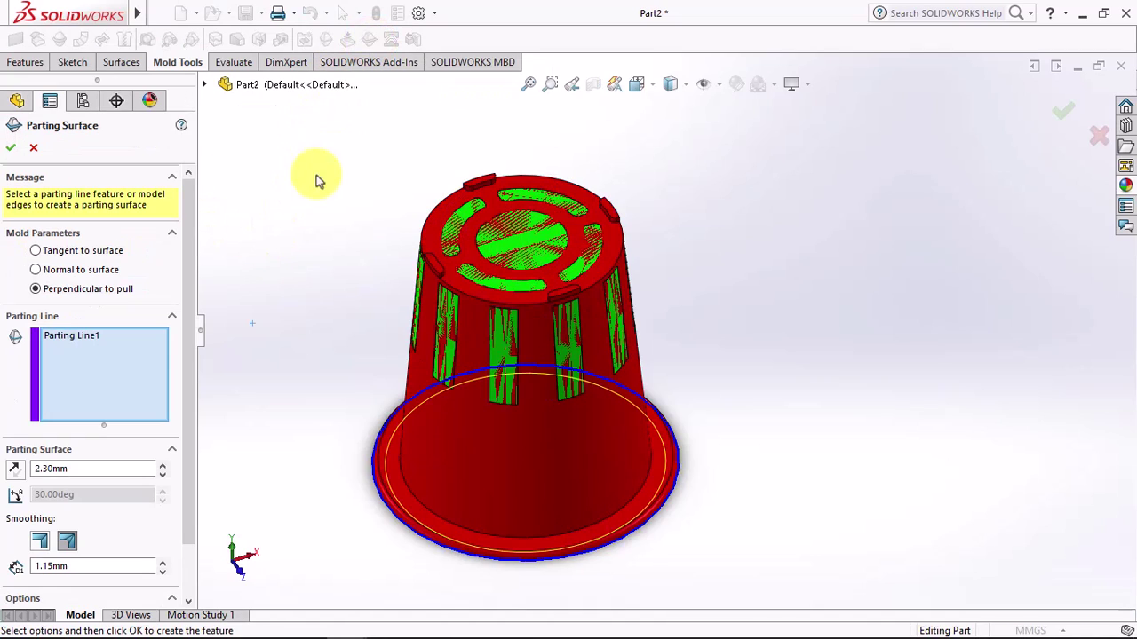
click(13, 470)
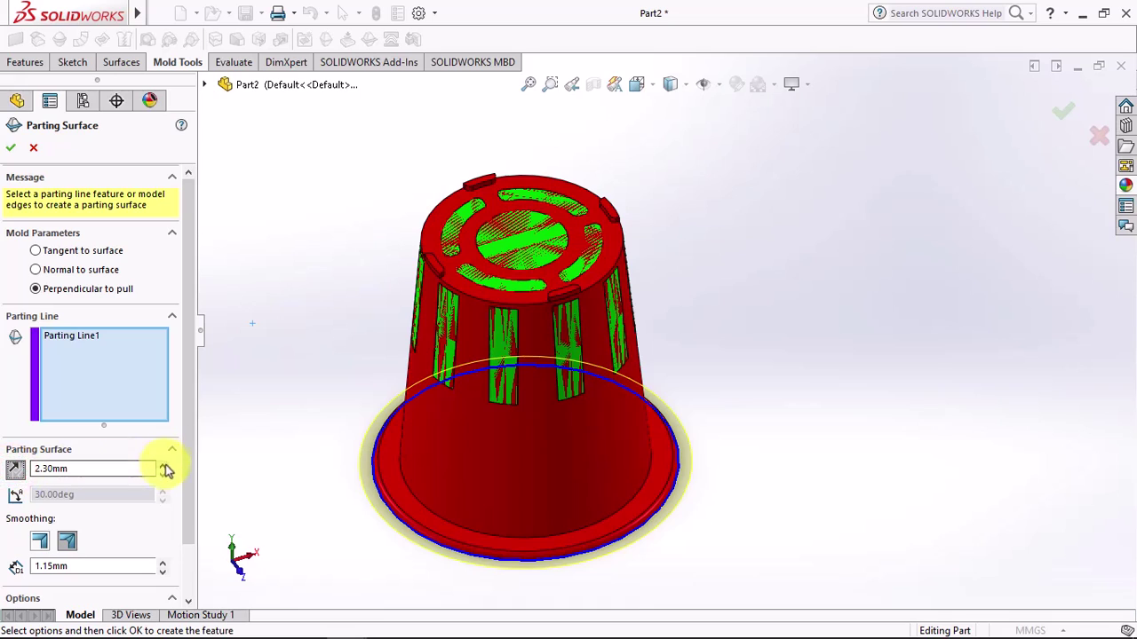
click(162, 467)
text(30)
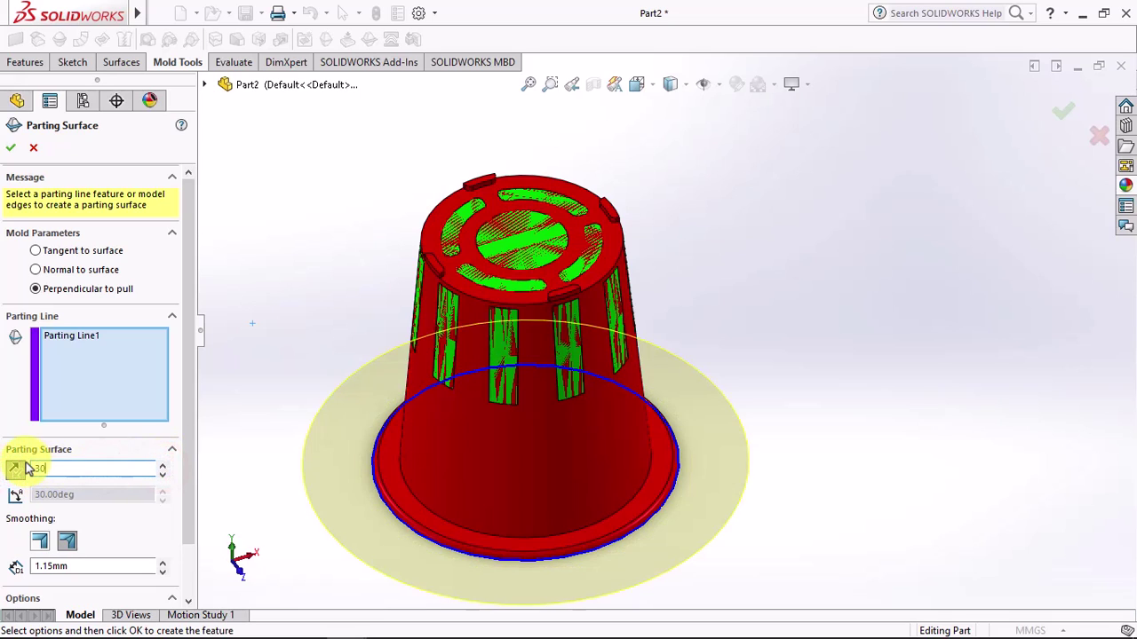
key(Return)
scroll(452, 461, up, 3)
middle_drag(452, 461, 451, 336)
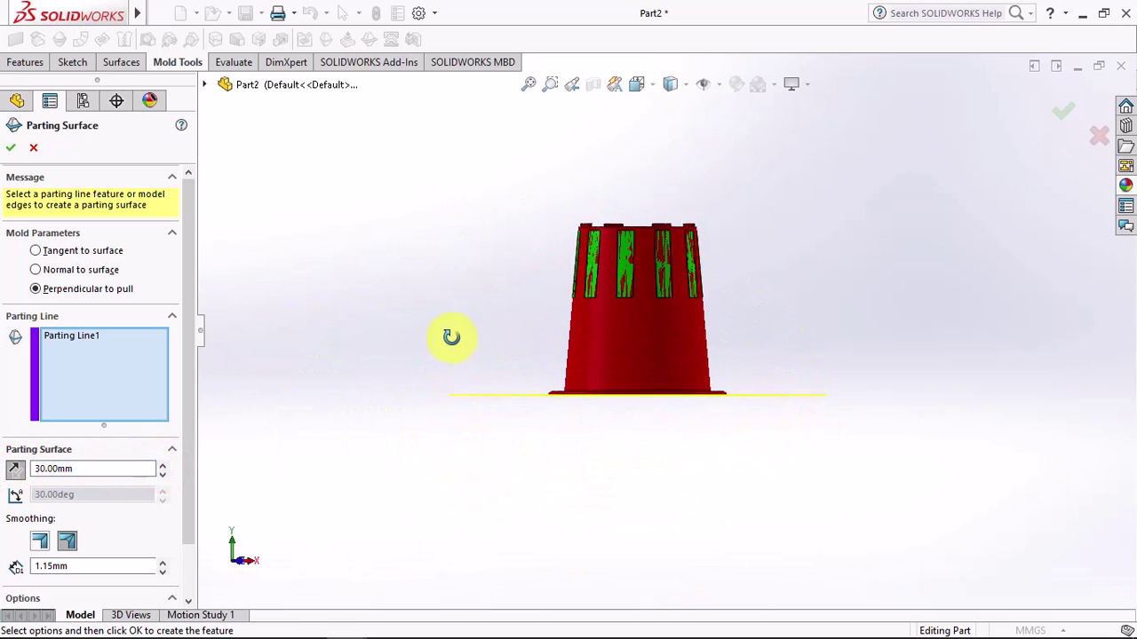
click(13, 151)
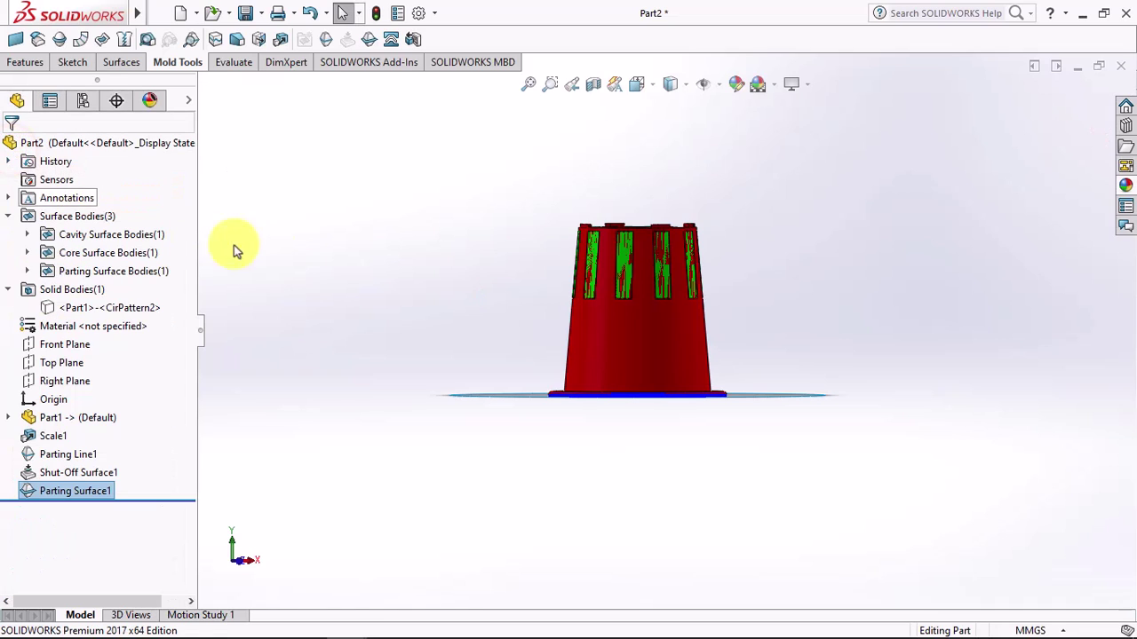
middle_drag(234, 246, 337, 358)
Step: Start a Tooling Split and sketch a center rectangle on the parting surface around the pot
click(390, 39)
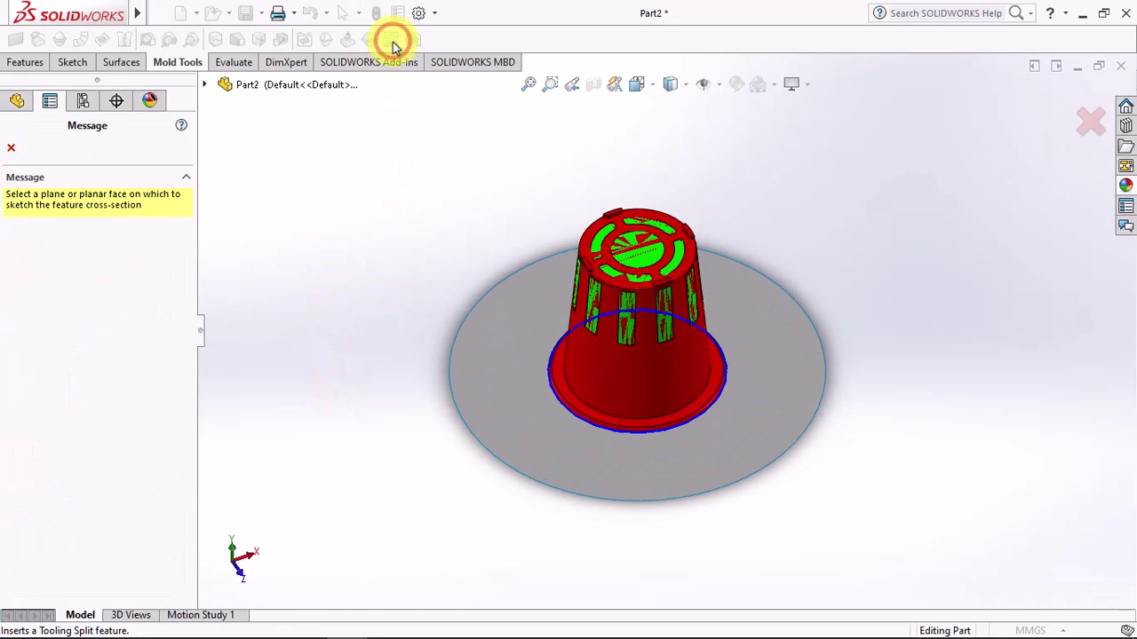
click(501, 329)
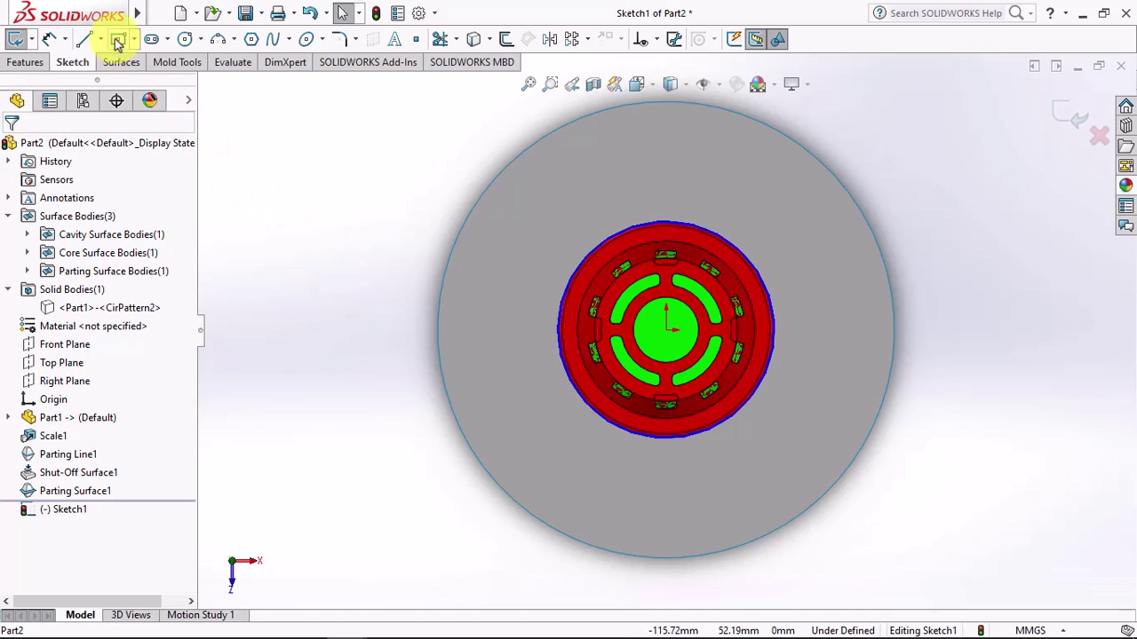
click(118, 39)
click(666, 329)
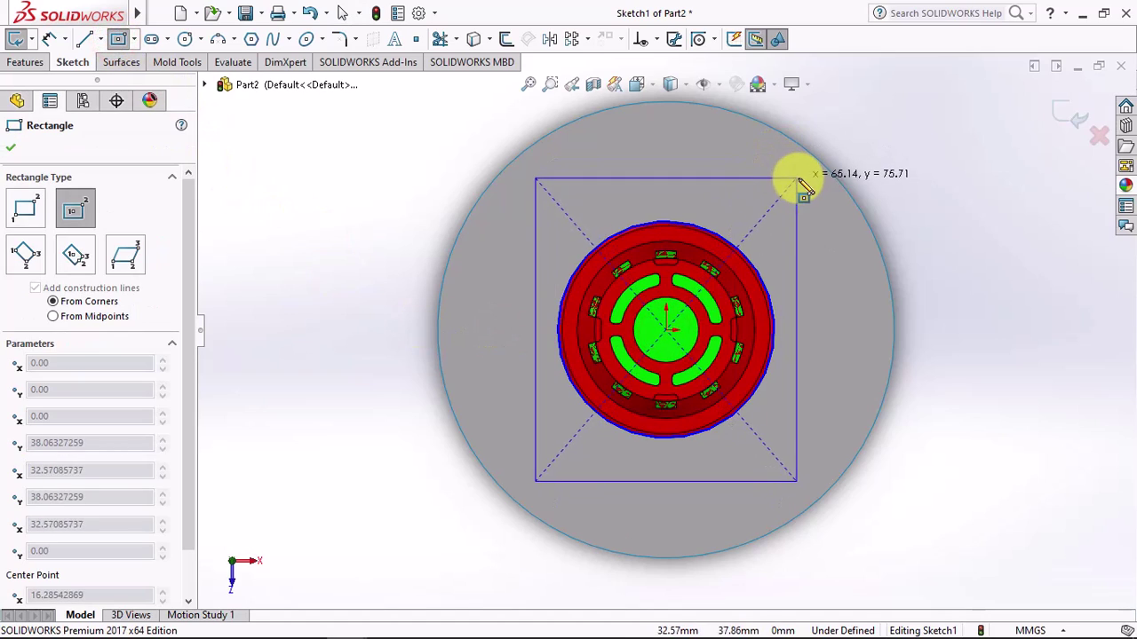
click(797, 180)
click(51, 39)
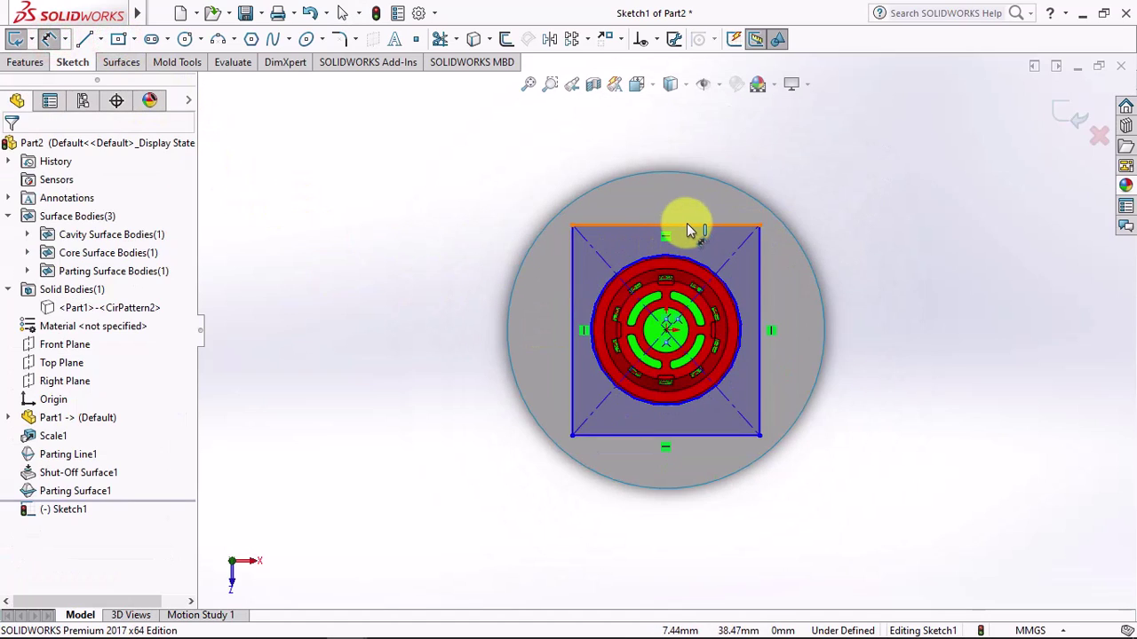
Step: Dimension the rectangle 64 mm wide and 70 mm high
click(687, 226)
click(672, 144)
text(64)
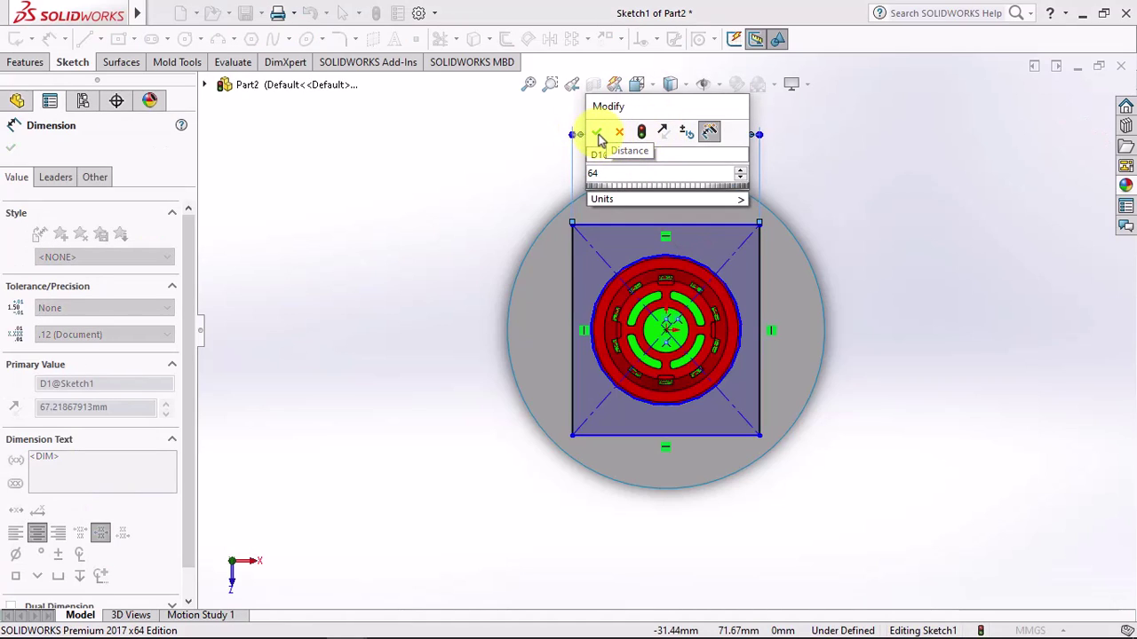
click(597, 134)
click(577, 266)
click(475, 327)
text(7)
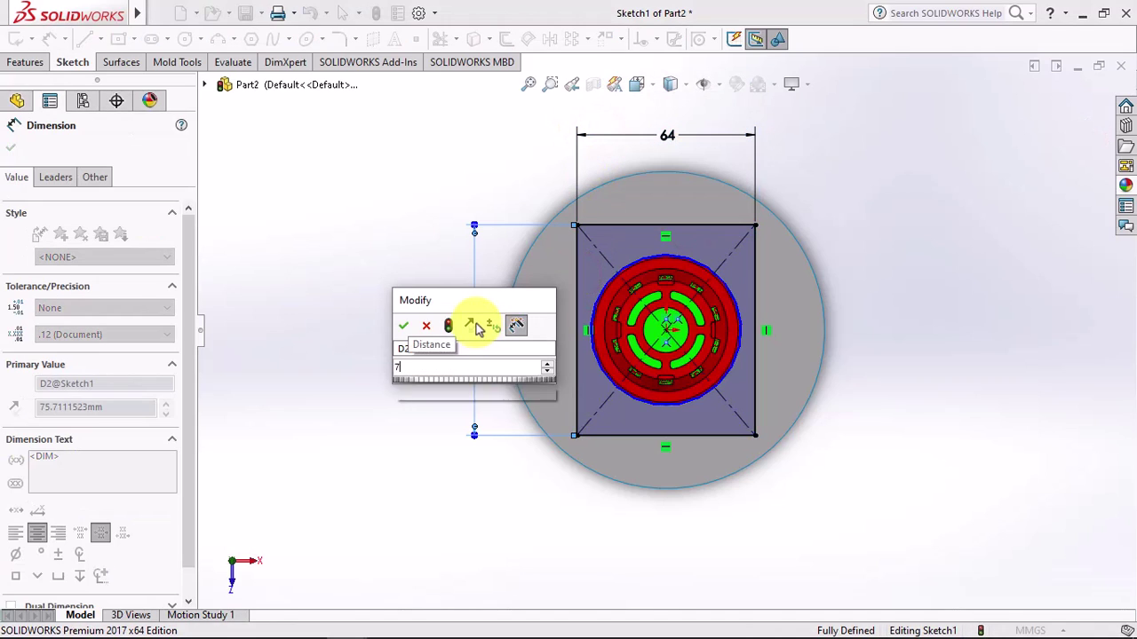
text(0)
click(403, 326)
middle_drag(406, 325, 398, 302)
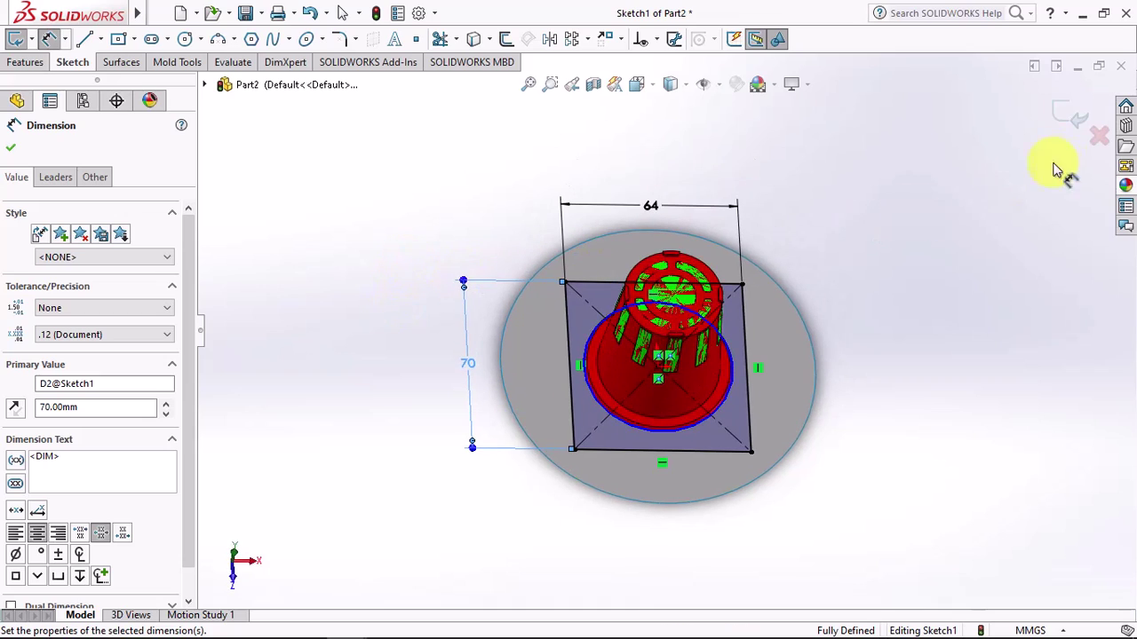
Step: Exit the sketch and apply 60 mm and 70 mm block depths to the split
click(1068, 113)
click(1071, 117)
mouse_move(1073, 124)
middle_down()
mouse_move(960, 284)
mouse_move(962, 200)
middle_up()
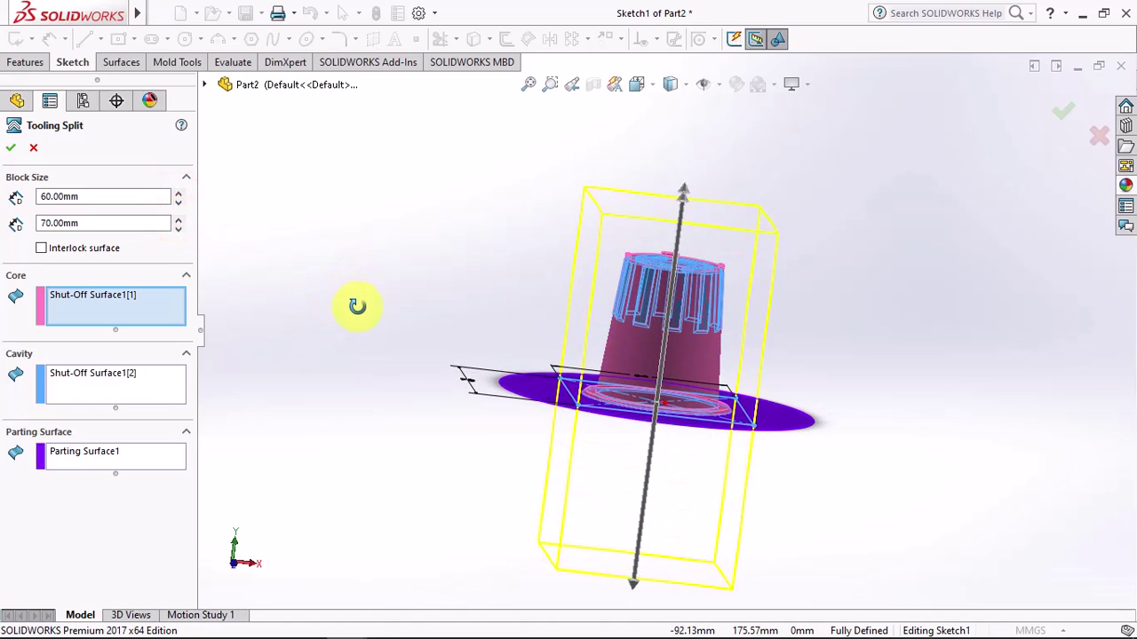
click(11, 149)
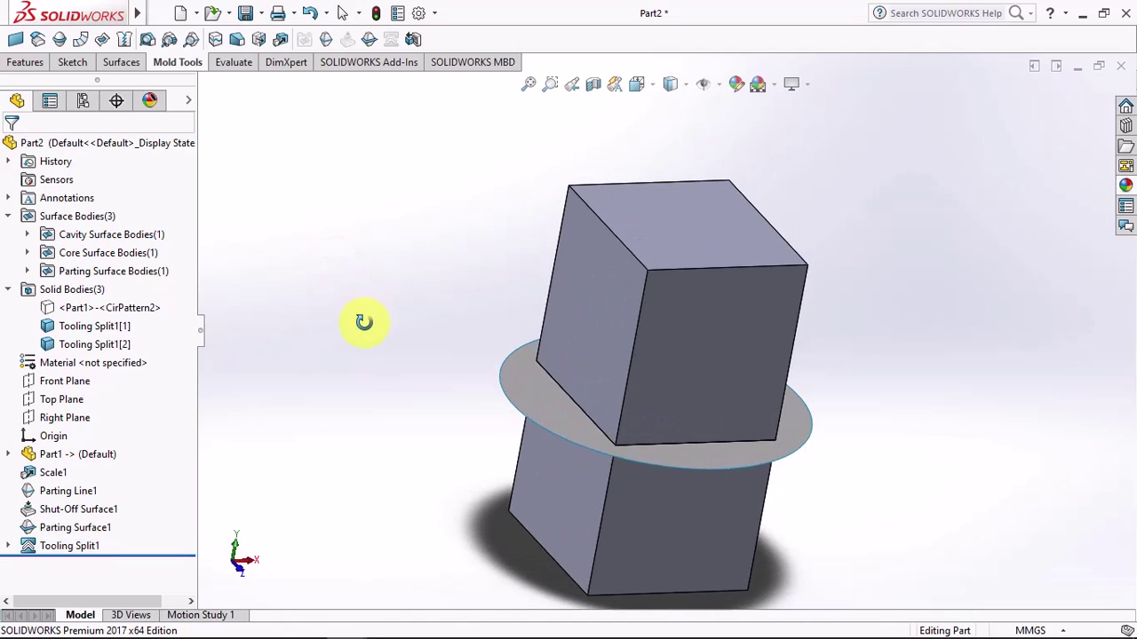
Step: Finish the tooling split and hide the parting surface
click(533, 393)
click(636, 353)
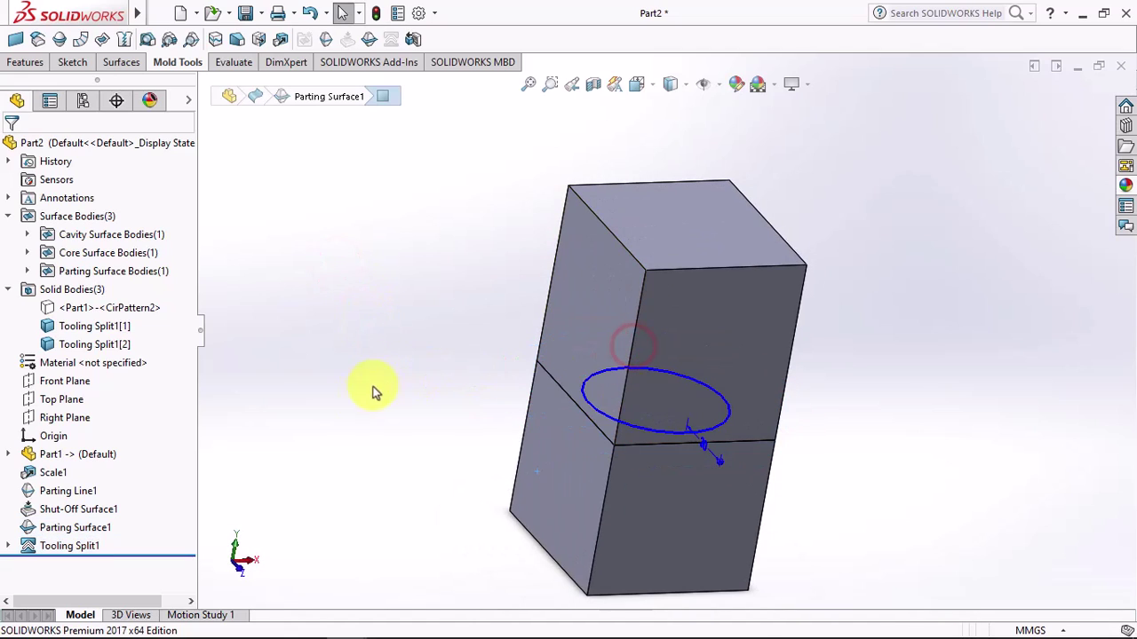
click(104, 493)
click(283, 465)
middle_drag(343, 472, 331, 431)
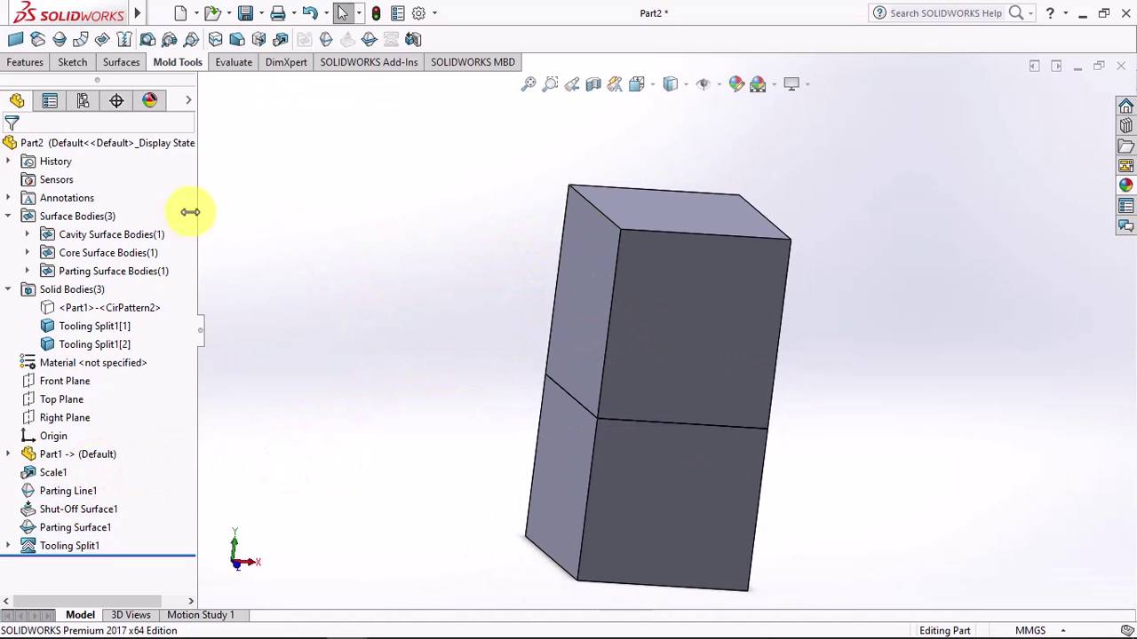
Step: Inspect the blocks in a section view, hiding the upper cavity block, then remove the section
click(593, 84)
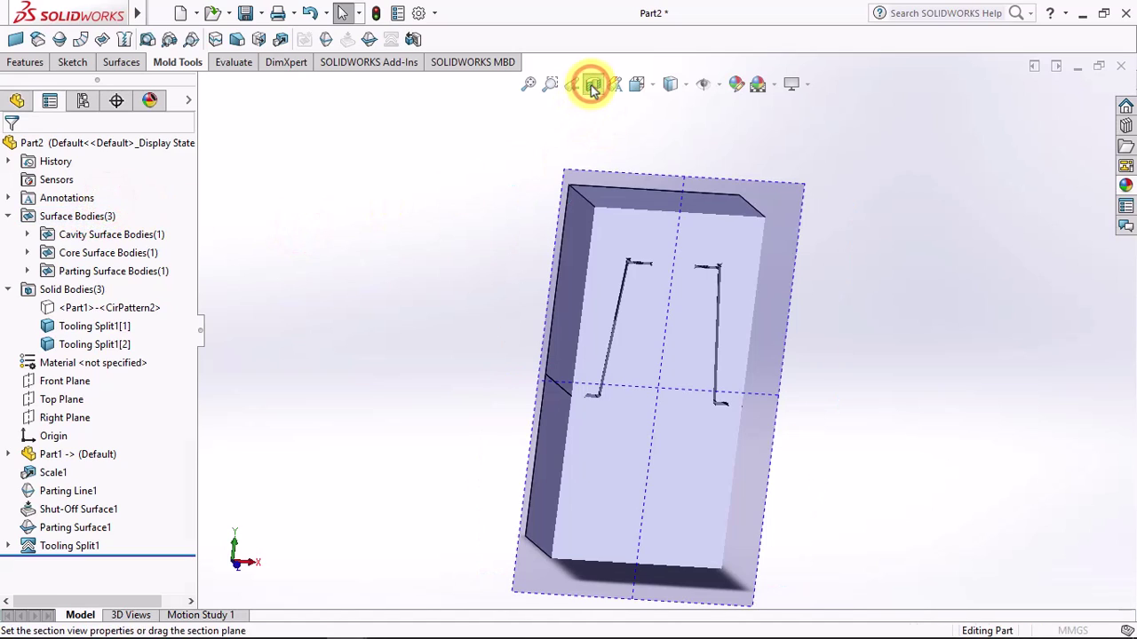
click(13, 145)
mouse_move(622, 355)
middle_down()
mouse_move(664, 380)
mouse_move(609, 344)
mouse_move(598, 322)
mouse_move(631, 363)
mouse_move(633, 399)
middle_up()
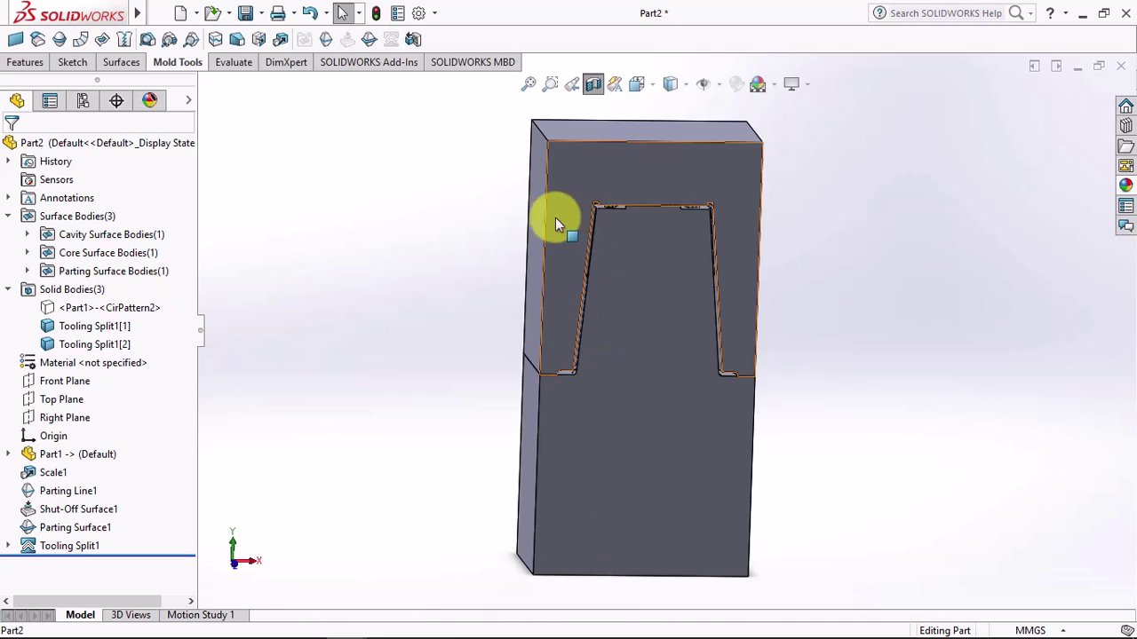
middle_drag(555, 222, 553, 254)
click(555, 253)
click(634, 210)
mouse_move(634, 211)
middle_down()
mouse_move(409, 234)
mouse_move(459, 257)
middle_up()
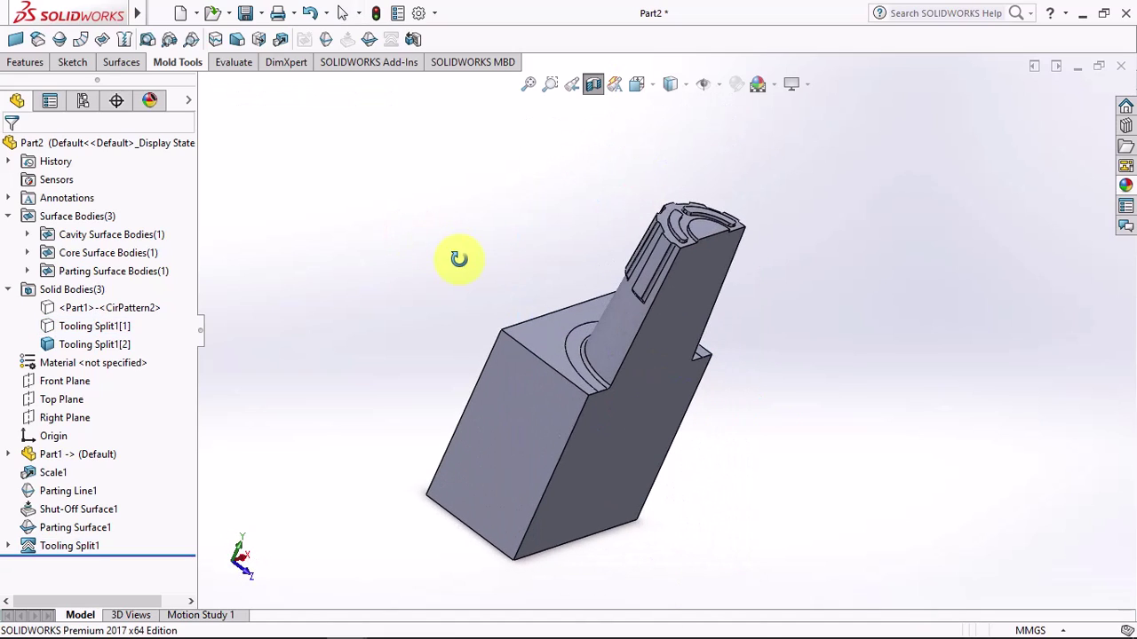
click(598, 92)
mouse_move(578, 178)
middle_down()
mouse_move(538, 285)
mouse_move(480, 220)
middle_up()
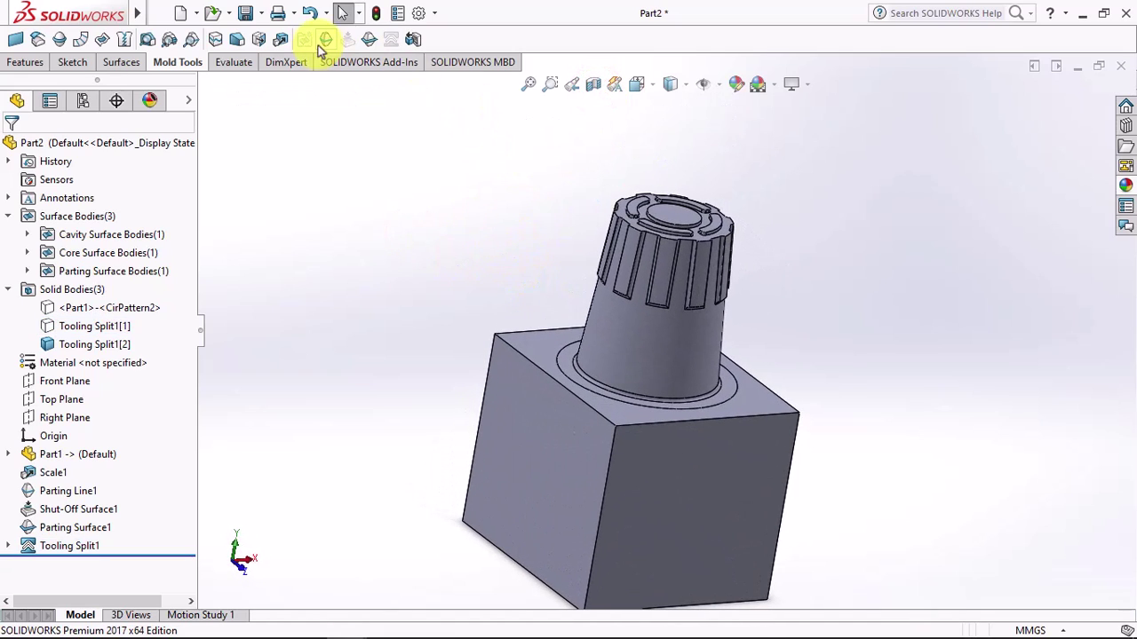
Step: Hide the upper tooling box so the pot sits on the lower box, and select the Front Plane
click(309, 12)
click(520, 439)
click(621, 386)
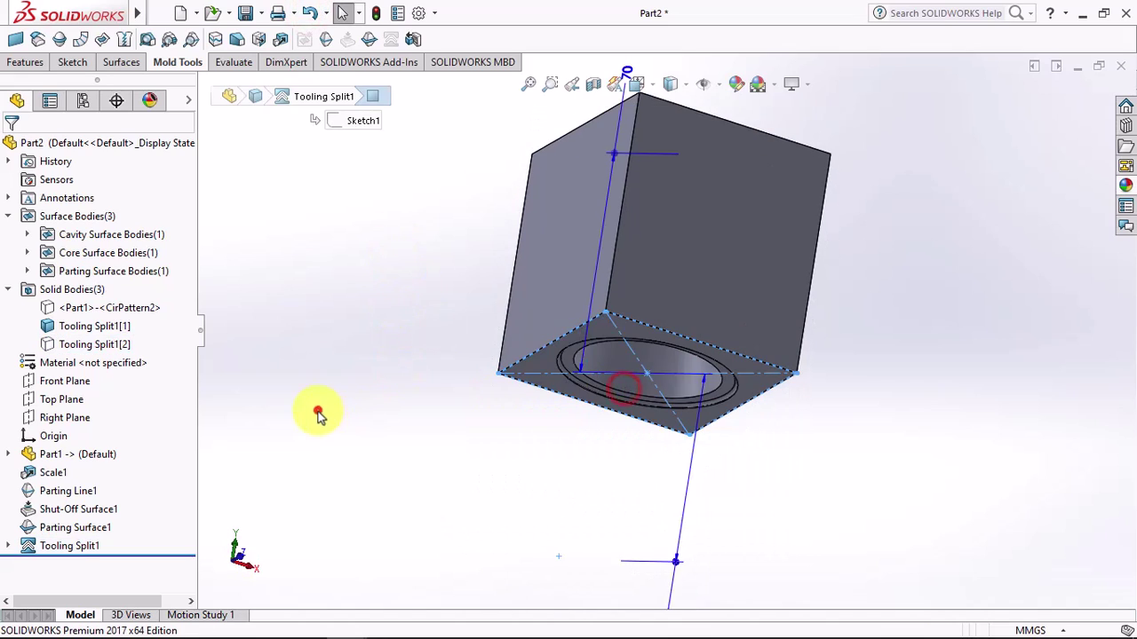
click(318, 413)
mouse_move(318, 413)
middle_down()
mouse_move(442, 304)
mouse_move(414, 505)
mouse_move(411, 433)
mouse_move(544, 177)
middle_up()
click(309, 13)
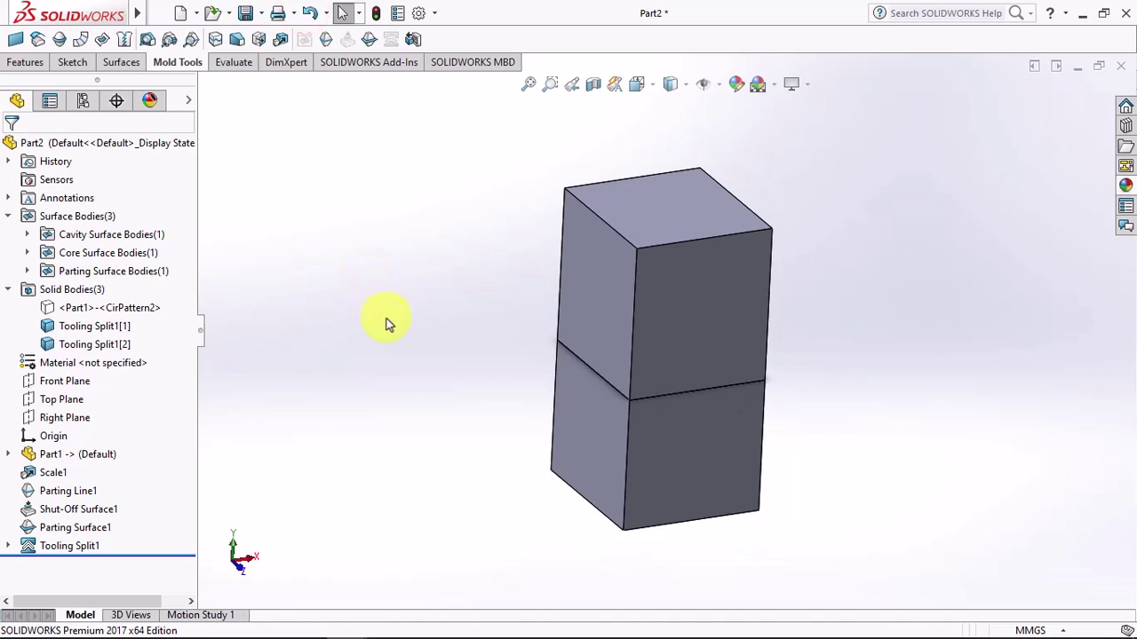
click(592, 311)
click(690, 260)
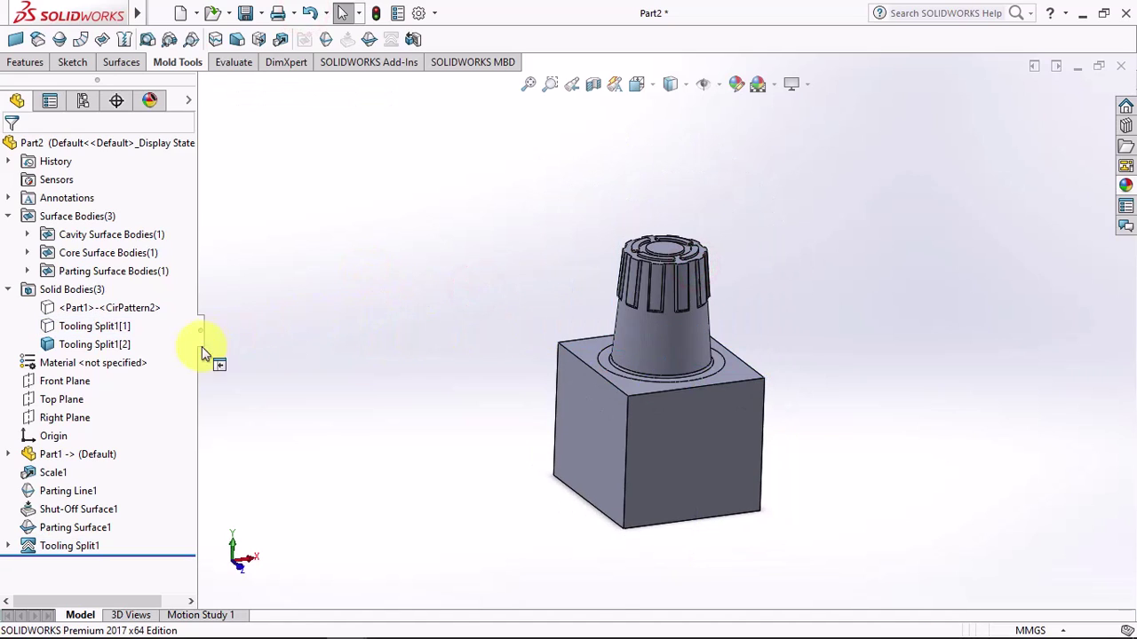
click(64, 381)
Step: On the Front Plane in hidden-line view, draw a vertical centreline from the box's bottom midpoint to its top edge
click(69, 360)
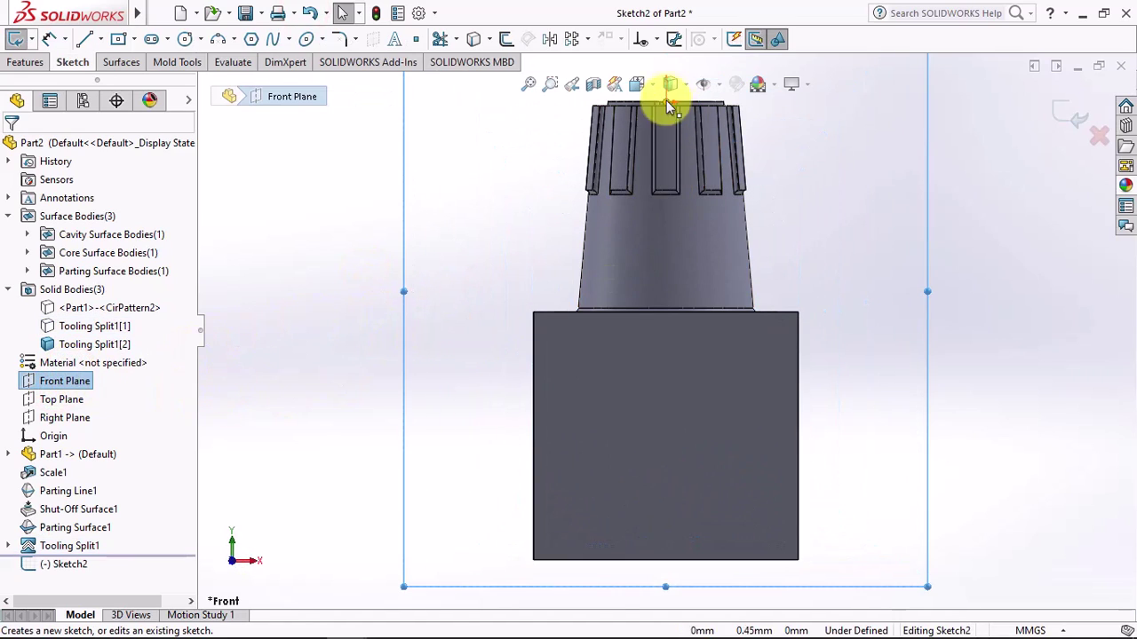
click(670, 84)
click(667, 202)
scroll(726, 374, down, 2)
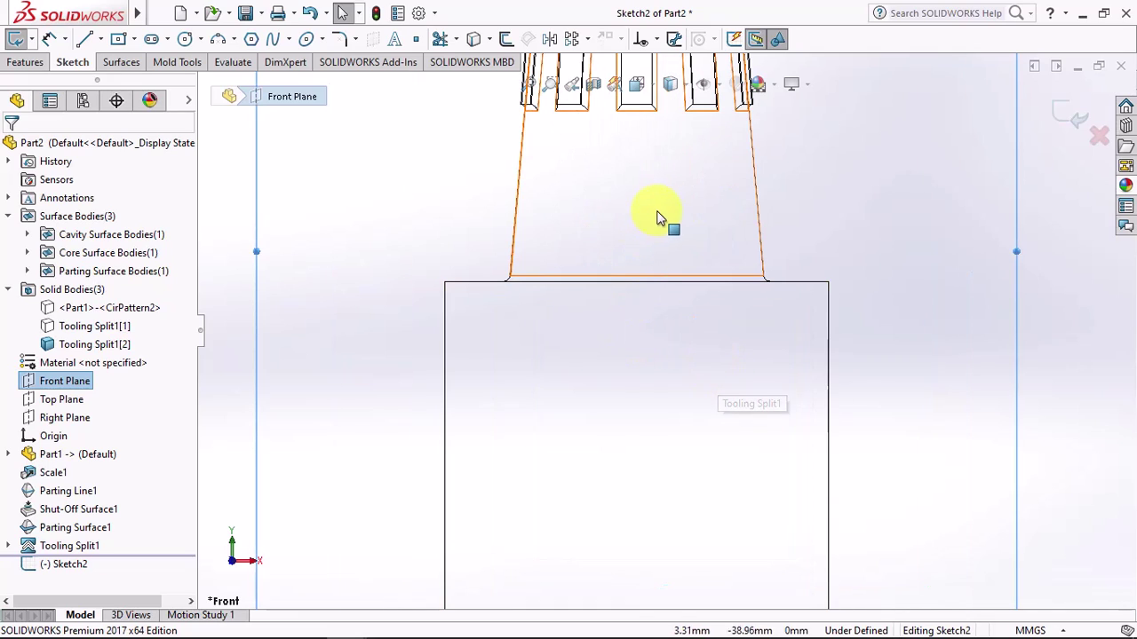
click(100, 40)
click(107, 78)
scroll(662, 337, up, 2)
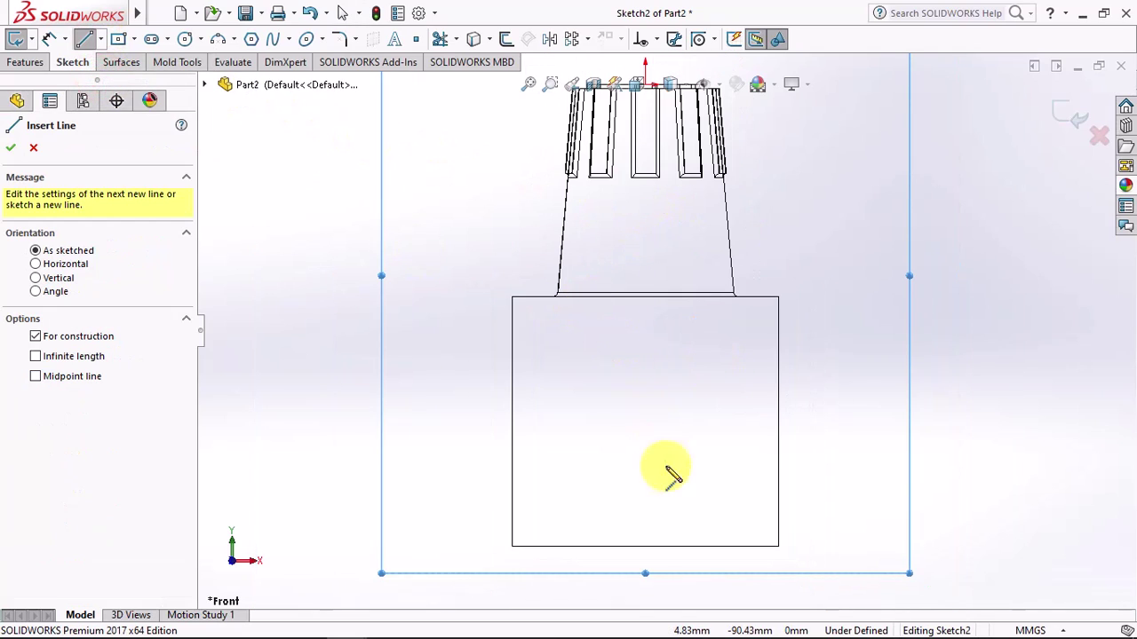
click(645, 545)
click(645, 297)
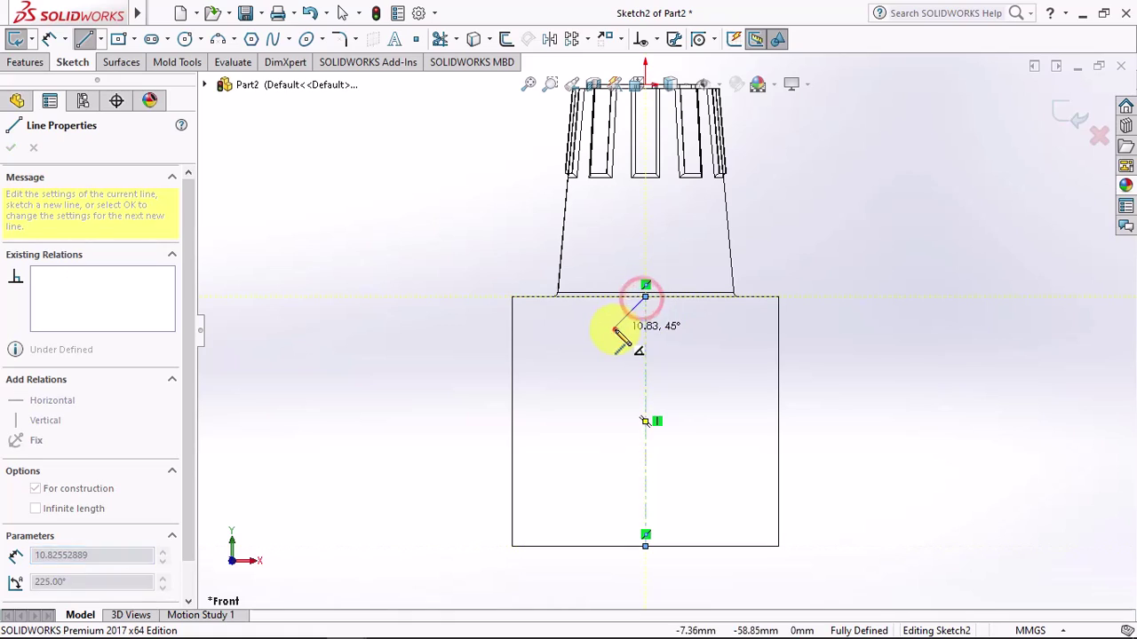
double_click(616, 332)
Step: Draw a profile line sloping down from the box top, then running horizontally out left of the box
click(101, 39)
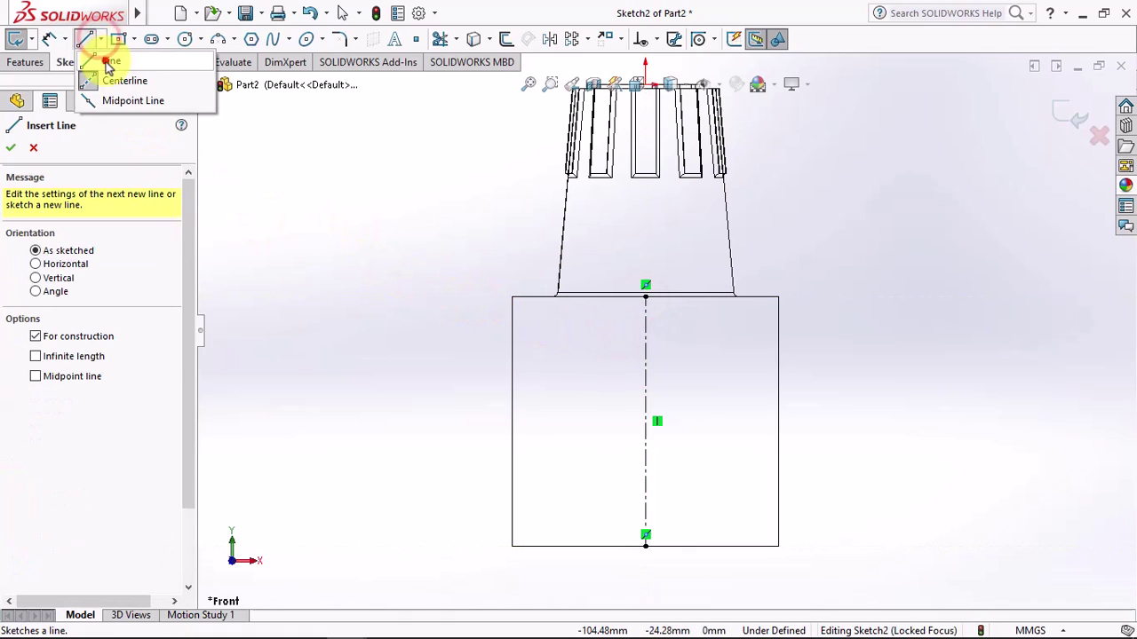
click(94, 58)
scroll(568, 316, up, 4)
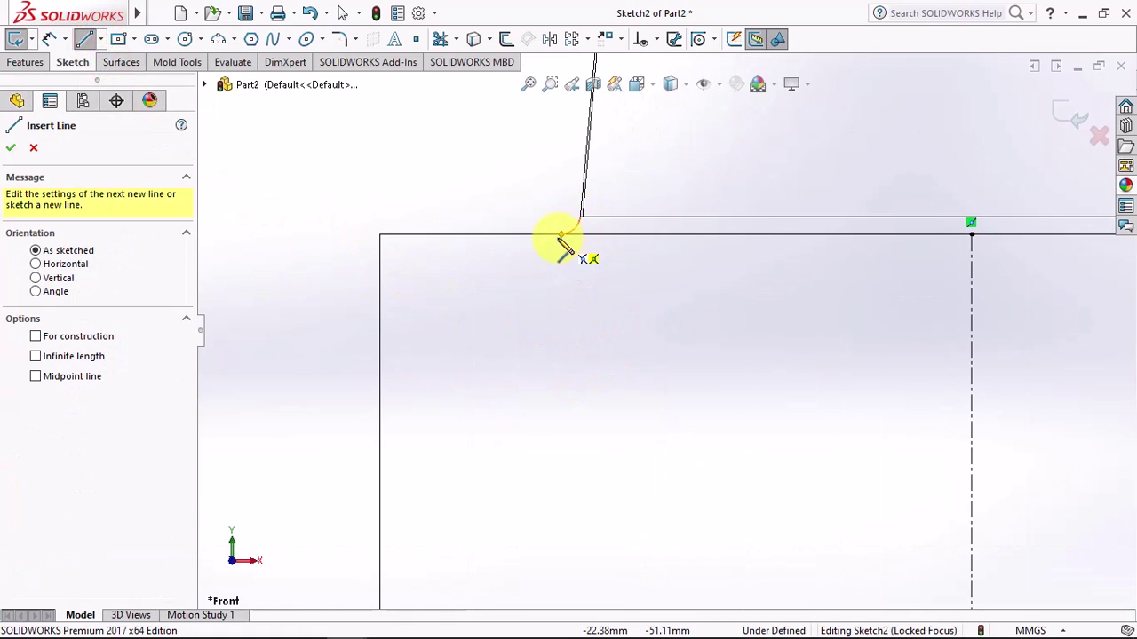
click(561, 237)
scroll(546, 310, down, 3)
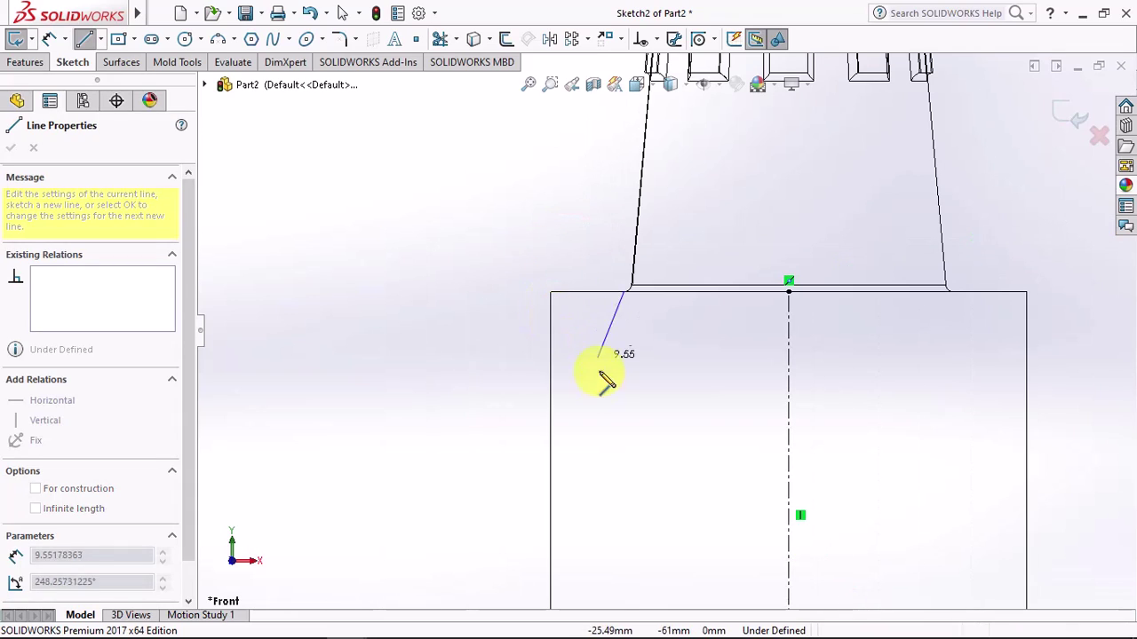
click(604, 397)
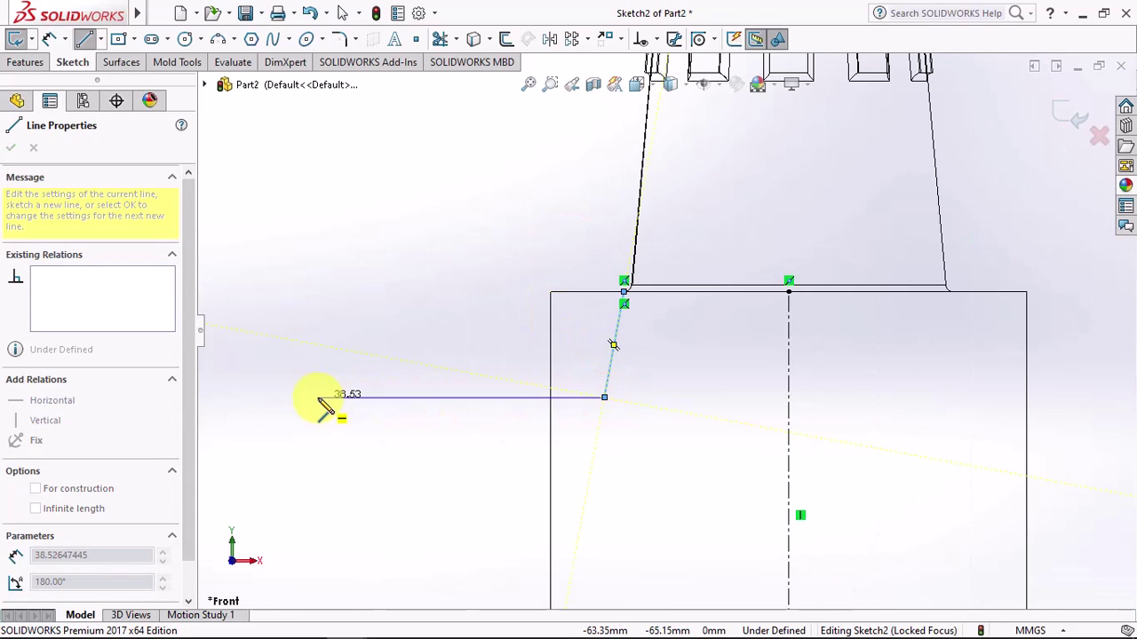
click(317, 398)
key(Escape)
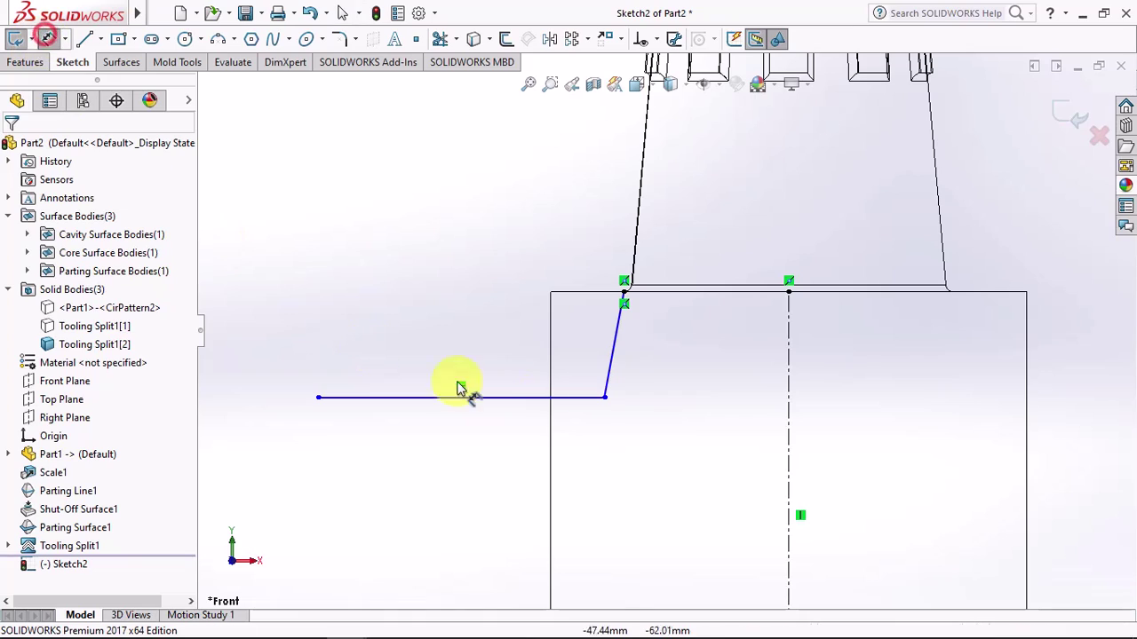
Step: Dimension the sloped line 5° from the centreline and the horizontal line 20 mm below the box top
click(612, 360)
click(787, 400)
click(701, 363)
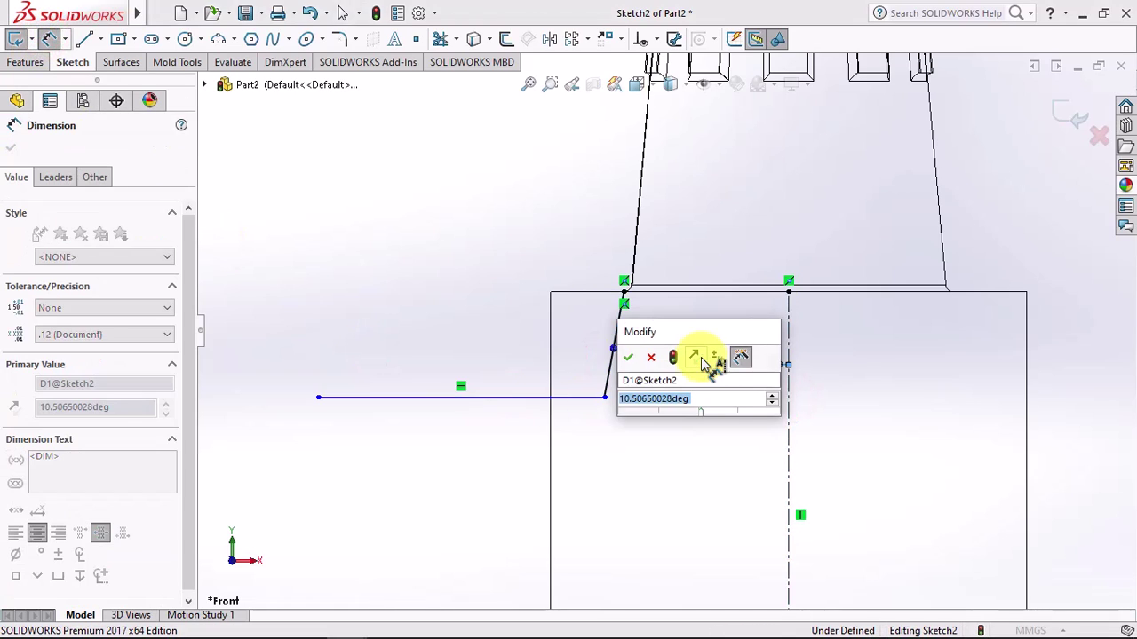
text(5)
click(627, 359)
click(589, 399)
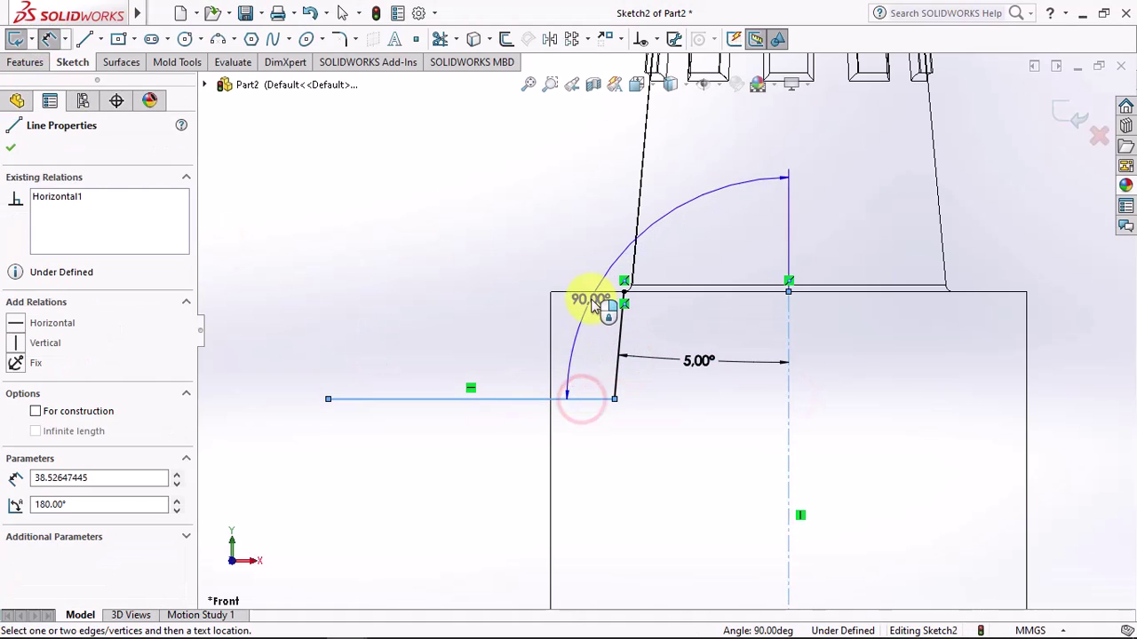
click(588, 292)
click(408, 335)
text(20)
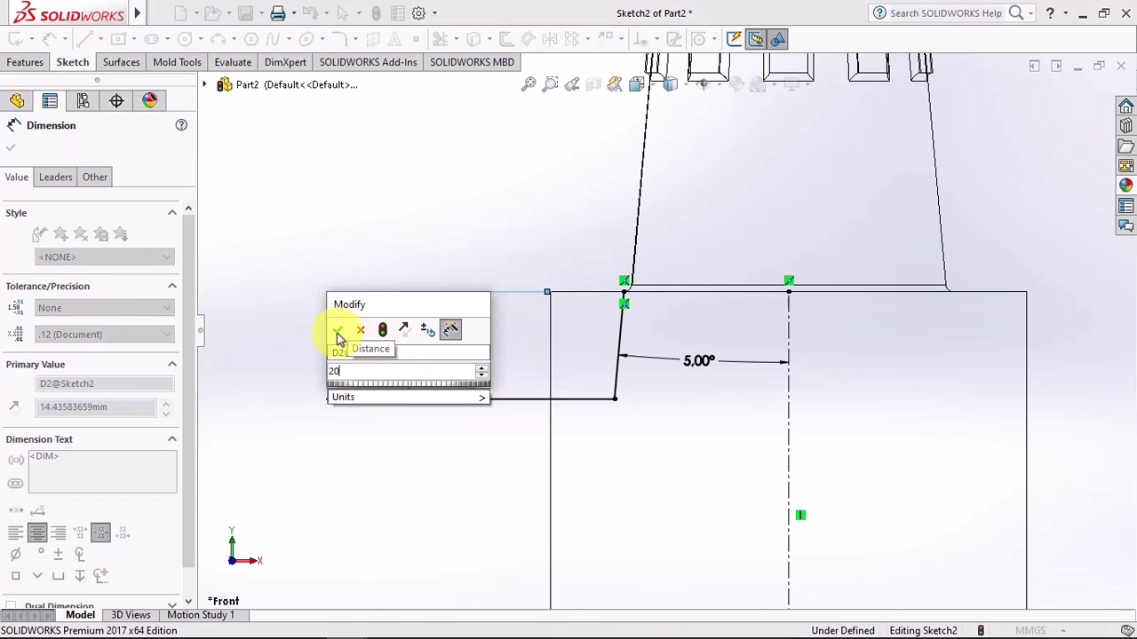
key(Return)
key(f)
mouse_move(444, 335)
middle_down()
mouse_move(474, 376)
mouse_move(300, 324)
middle_up()
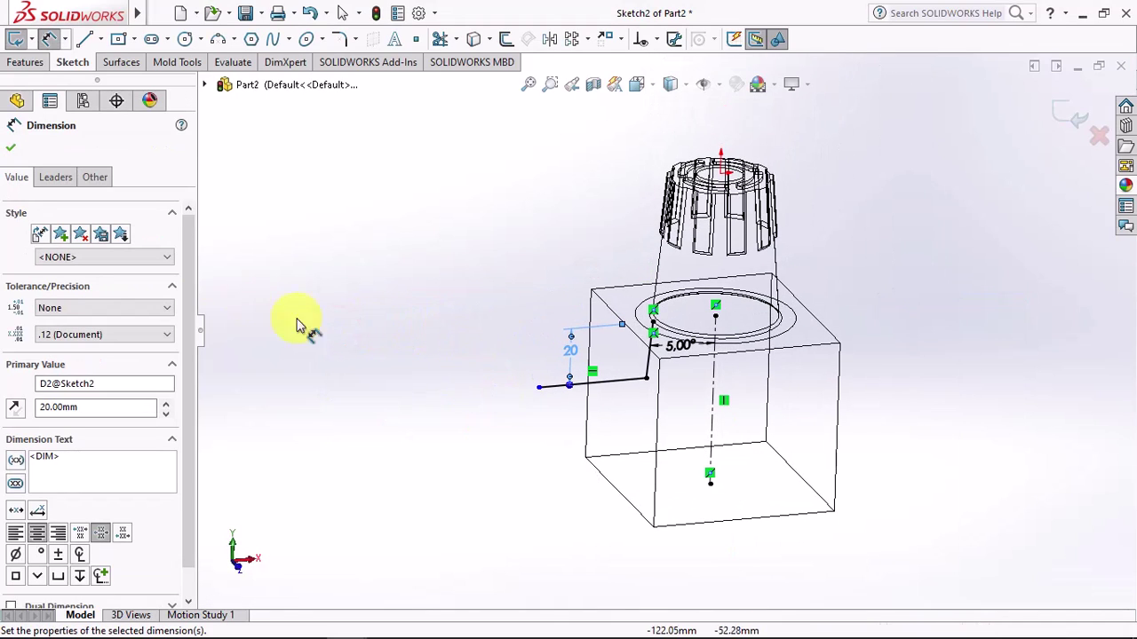
Step: Revolve the sketch about the centreline into a 360° disc surface, Surface-Revolve1, shown shaded with edges
click(124, 62)
click(38, 38)
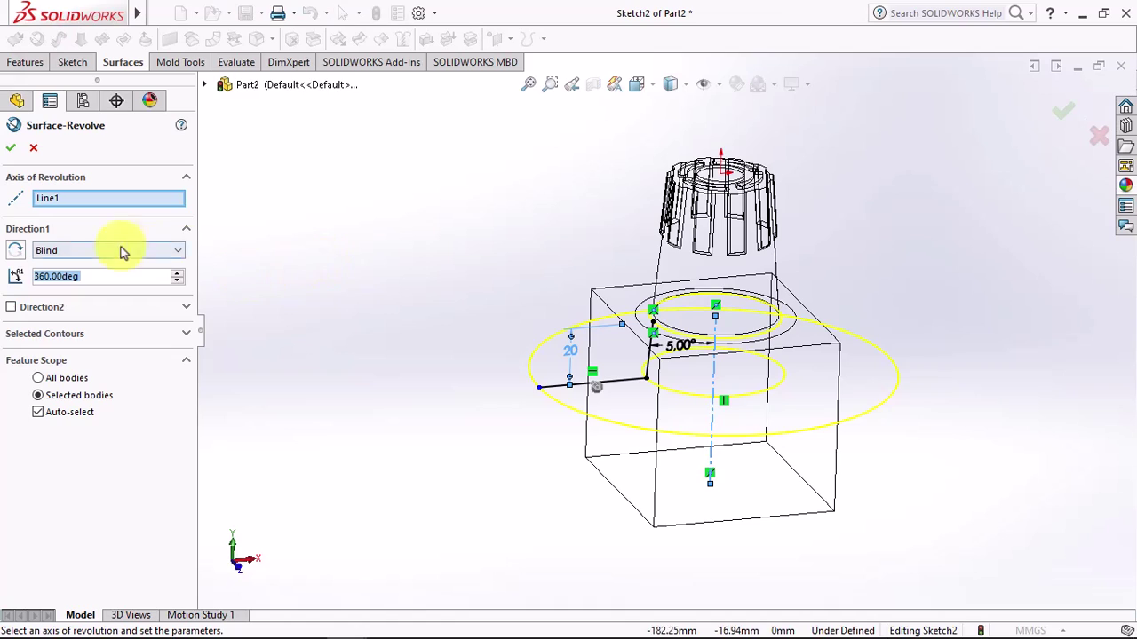
mouse_move(332, 373)
middle_down()
mouse_move(325, 494)
mouse_move(328, 444)
middle_up()
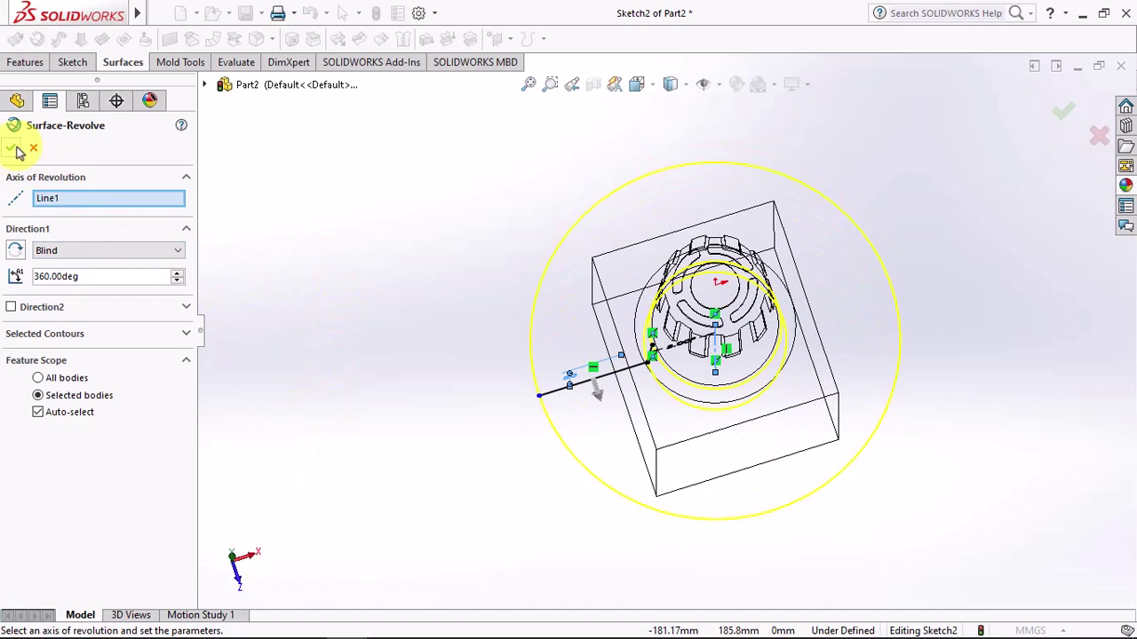
click(14, 149)
click(671, 86)
click(666, 108)
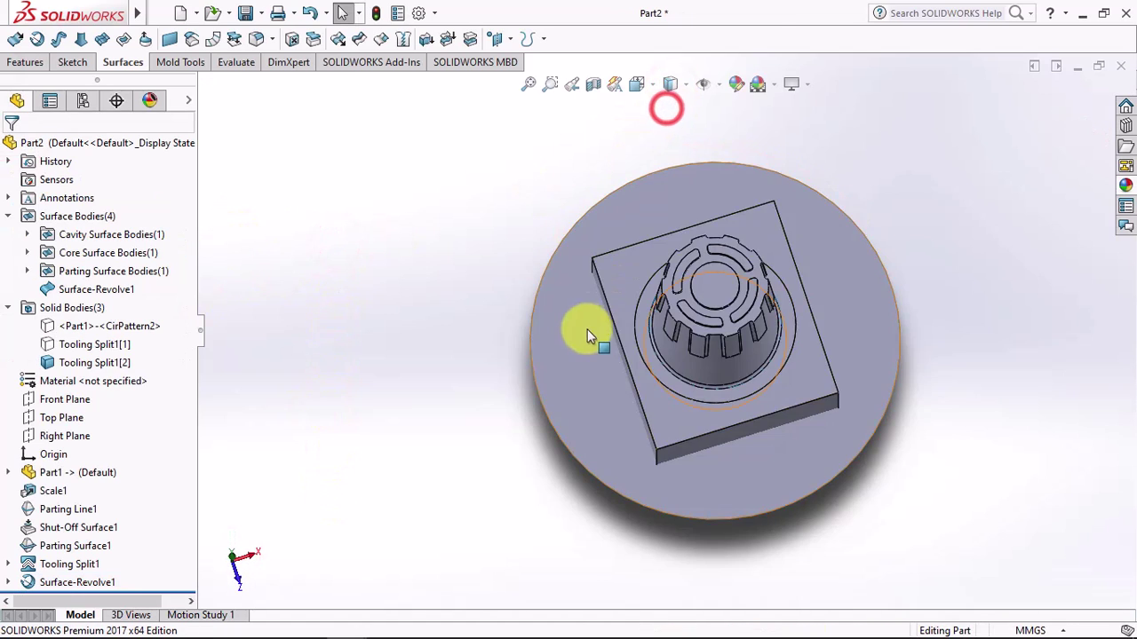
middle_drag(587, 336, 577, 174)
Step: Split the box with Surface-Revolve1 using Cut Bodies, keeping Body 1, into Split1[1] and Split1[2]
click(25, 62)
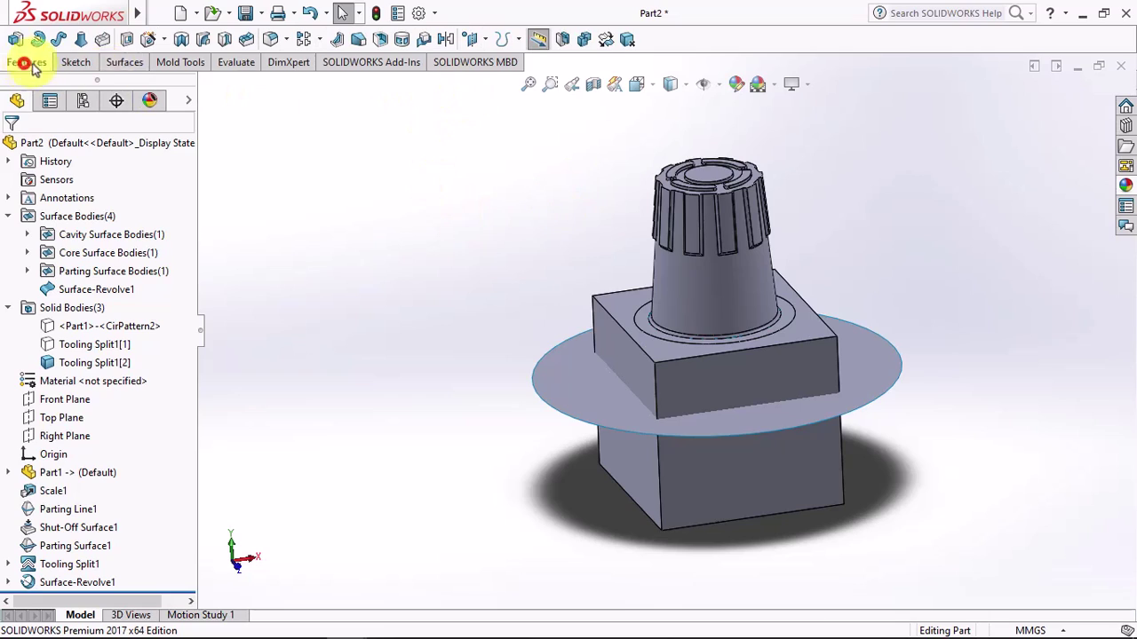
click(562, 40)
click(566, 373)
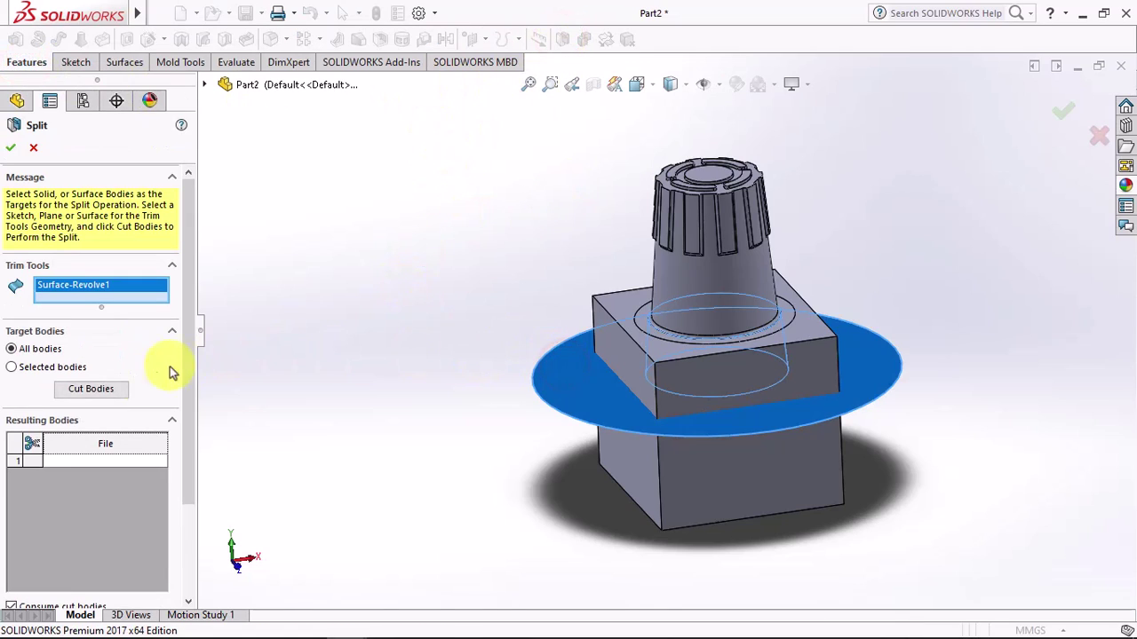
click(98, 389)
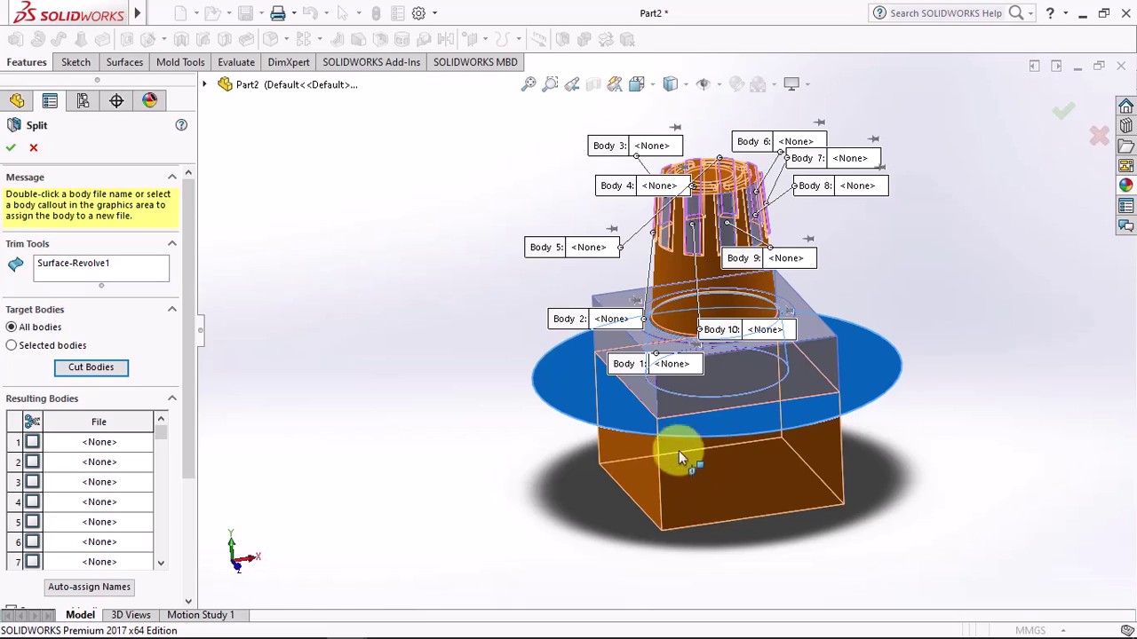
click(685, 384)
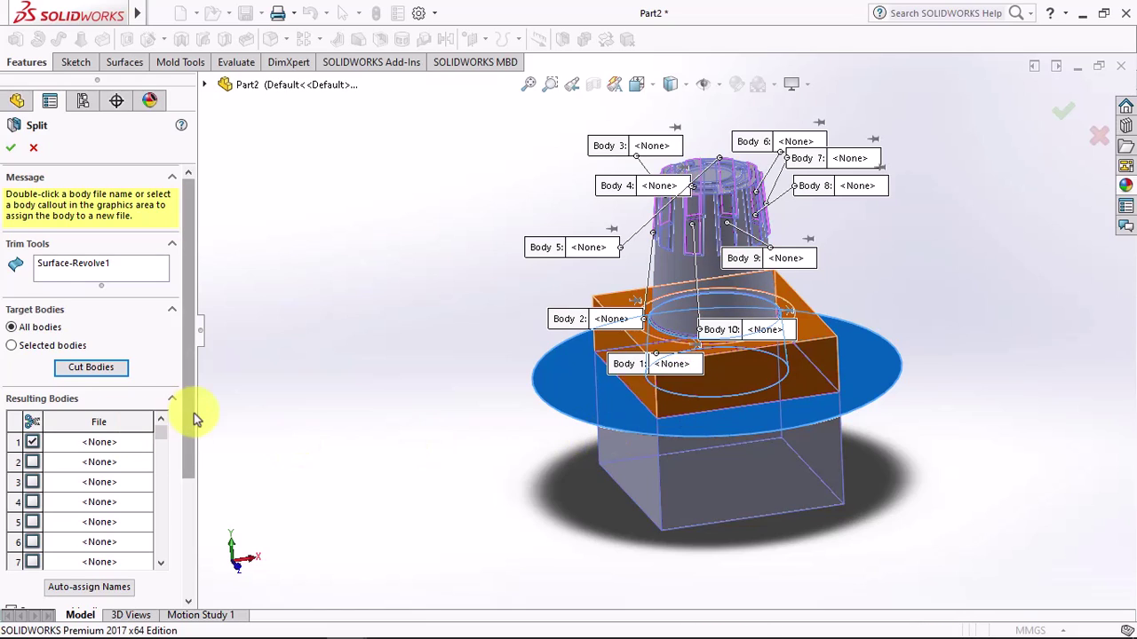
drag(194, 415, 208, 488)
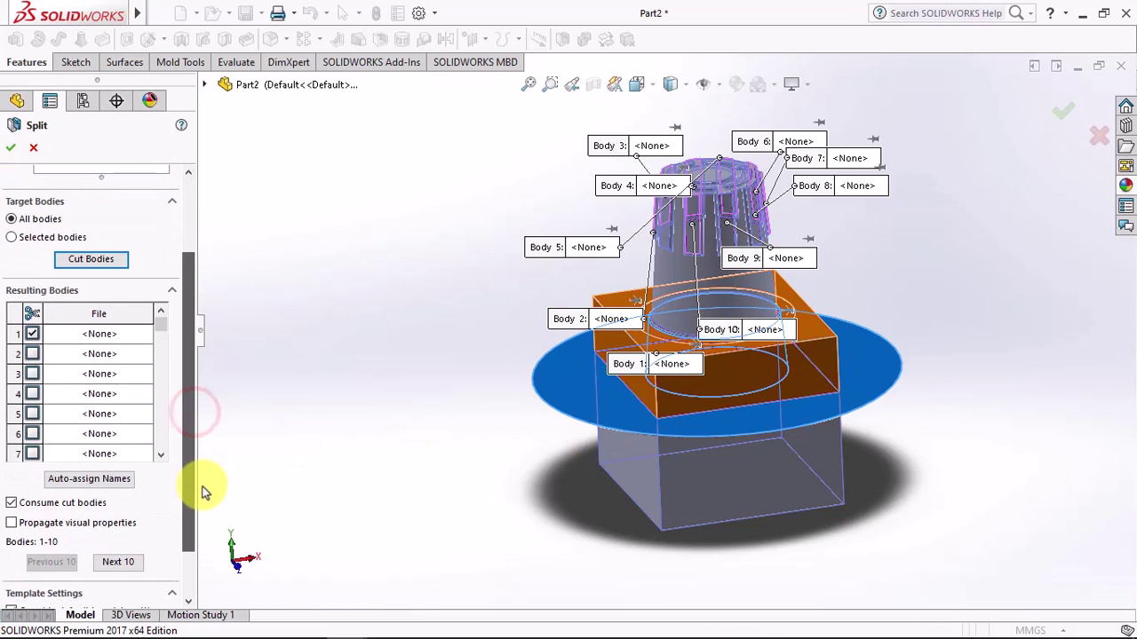
click(9, 148)
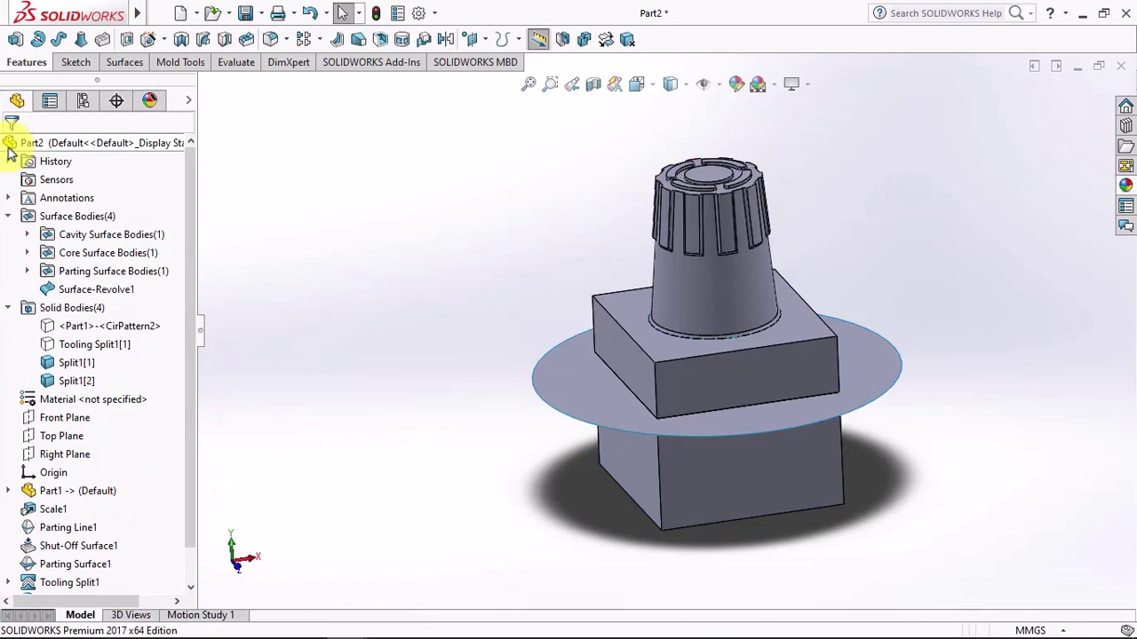
Step: Hide the revolved disc surface and inspect the split part in a temporary section view
click(584, 396)
click(635, 334)
middle_drag(503, 380, 490, 362)
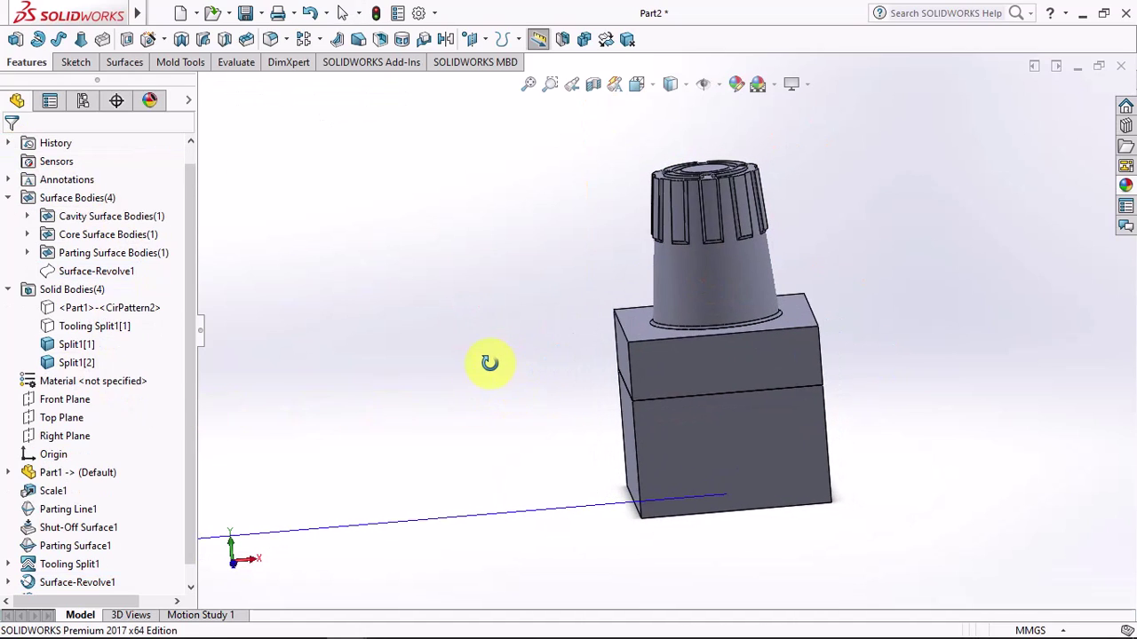
click(594, 98)
click(13, 144)
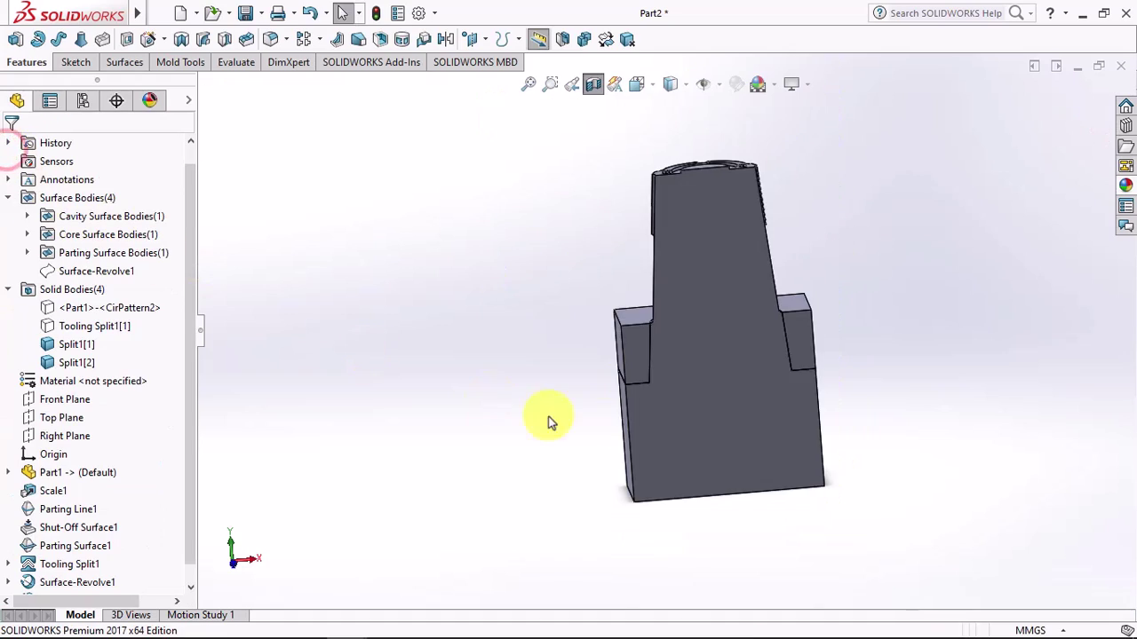
scroll(658, 379, down, 4)
mouse_move(659, 384)
middle_down()
mouse_move(622, 323)
mouse_move(657, 399)
middle_up()
scroll(654, 418, up, 3)
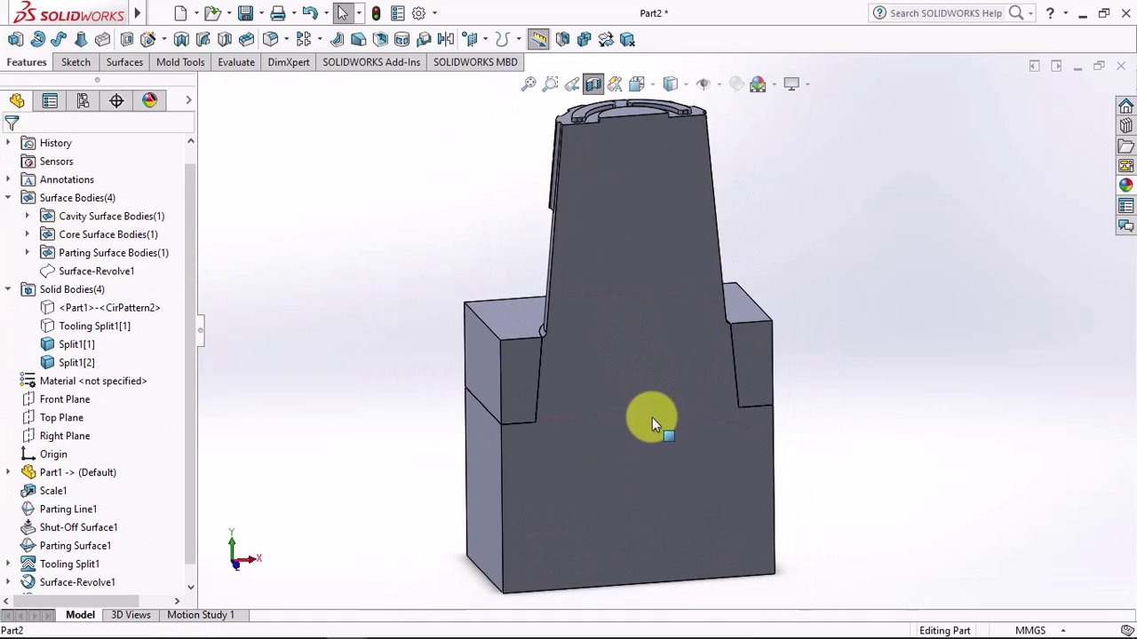
click(593, 83)
Step: Hide the top box body Split1[1] and start a Core feature from Mold Tools
click(533, 329)
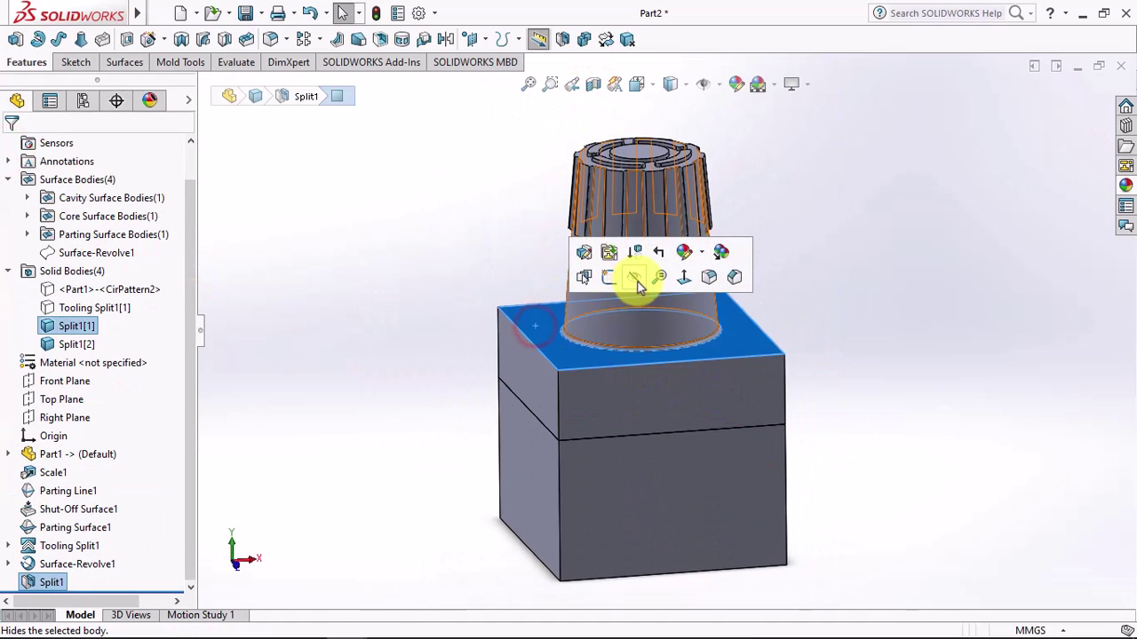
click(636, 277)
middle_drag(418, 292, 503, 232)
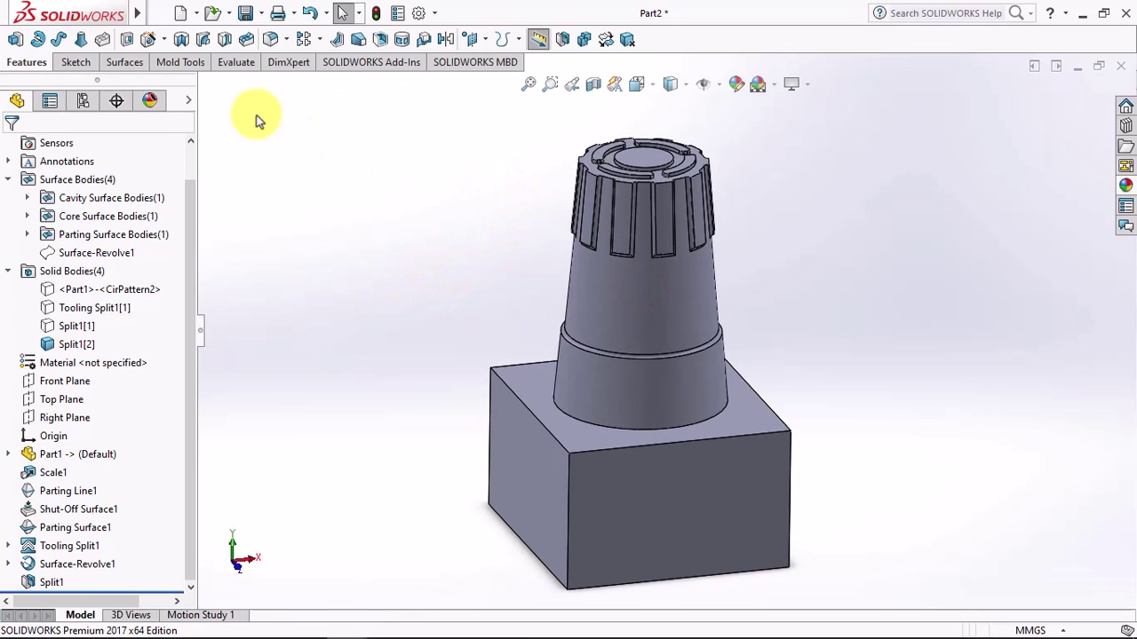
click(178, 62)
click(415, 41)
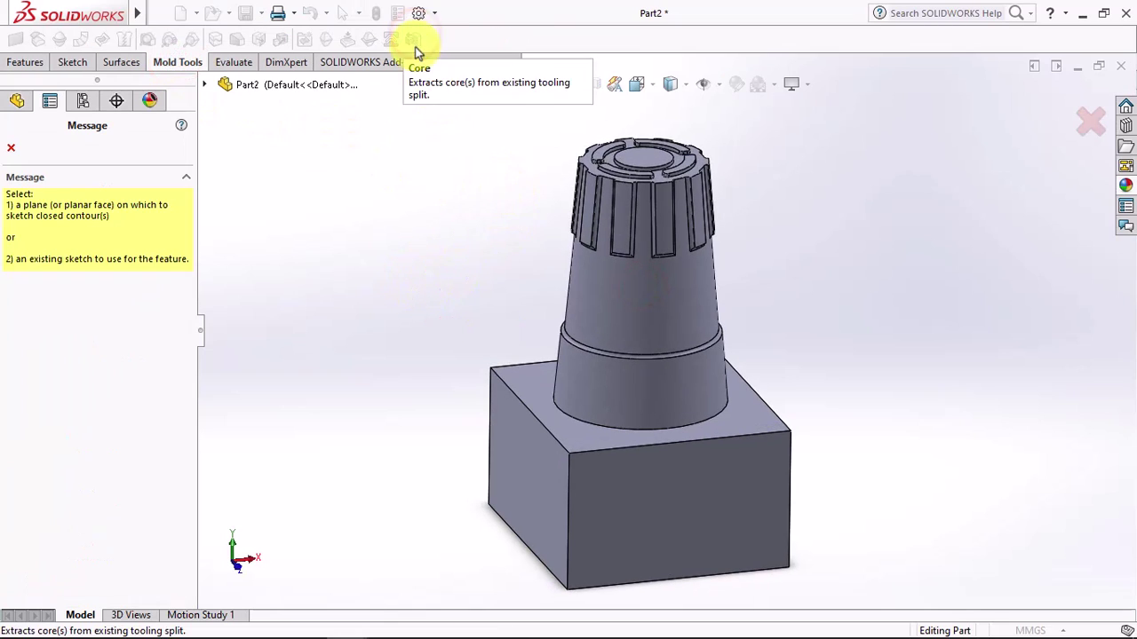
Step: Create Core1 from the box-top circle converted into a sketch, Through All with 20 mm opposite depth
click(538, 377)
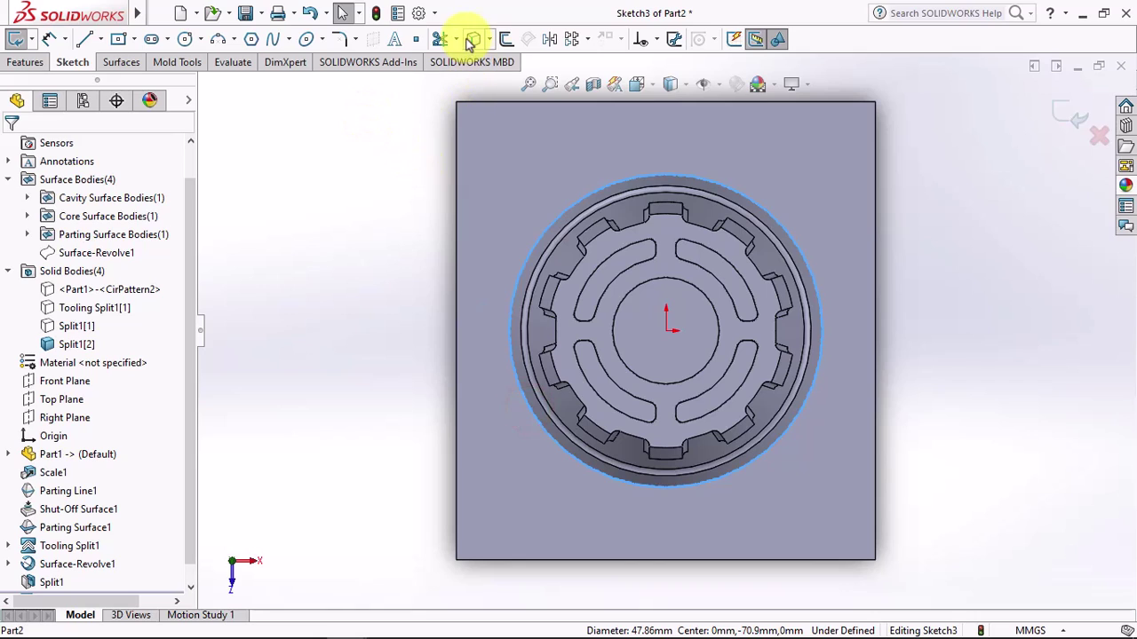
click(470, 41)
click(1064, 116)
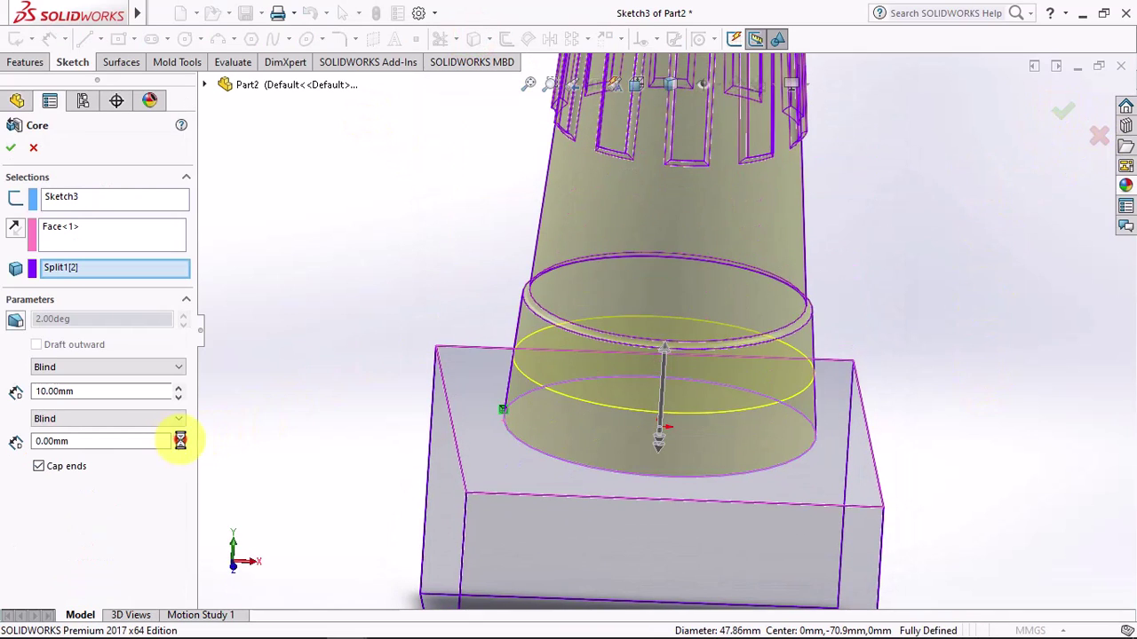
click(180, 436)
click(179, 437)
click(105, 367)
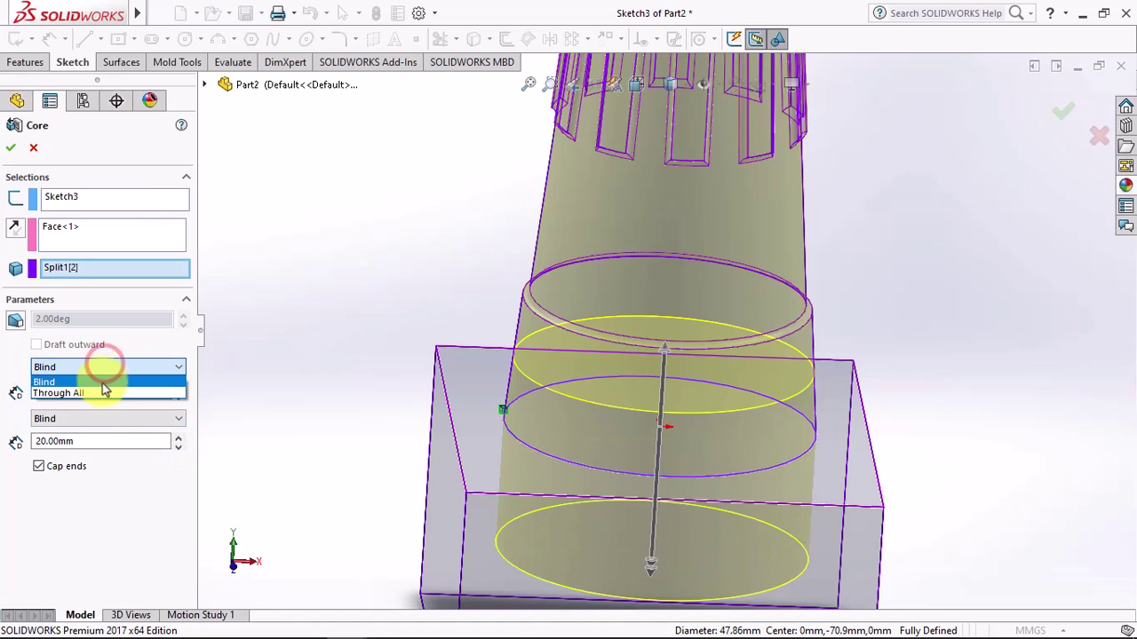
click(102, 386)
mouse_move(310, 386)
middle_down()
mouse_move(343, 356)
mouse_move(327, 353)
middle_up()
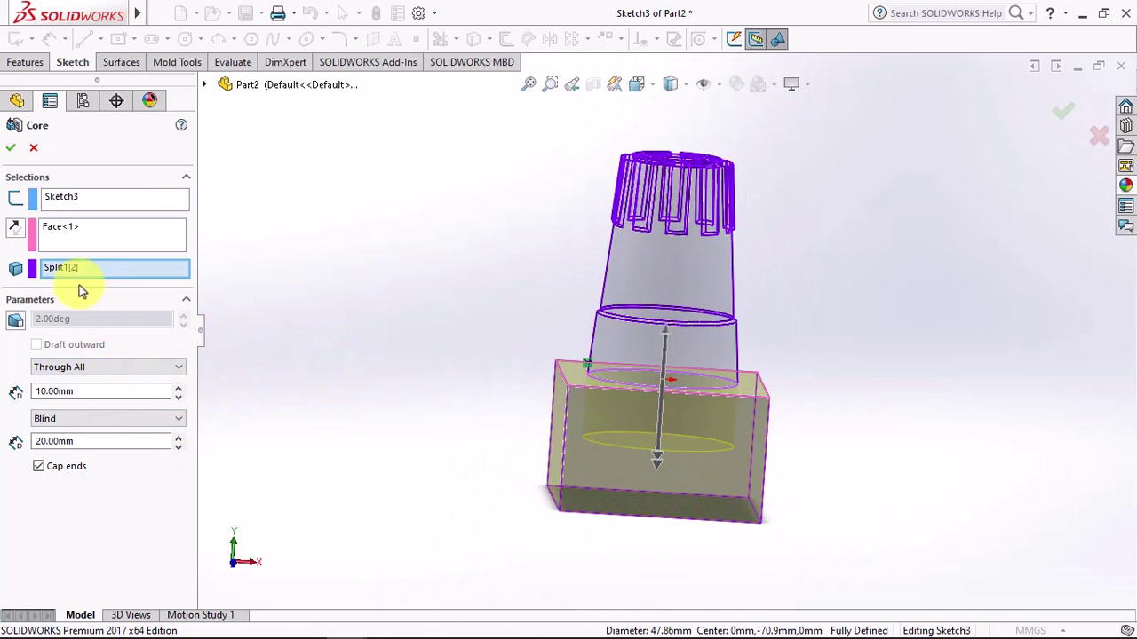
click(13, 151)
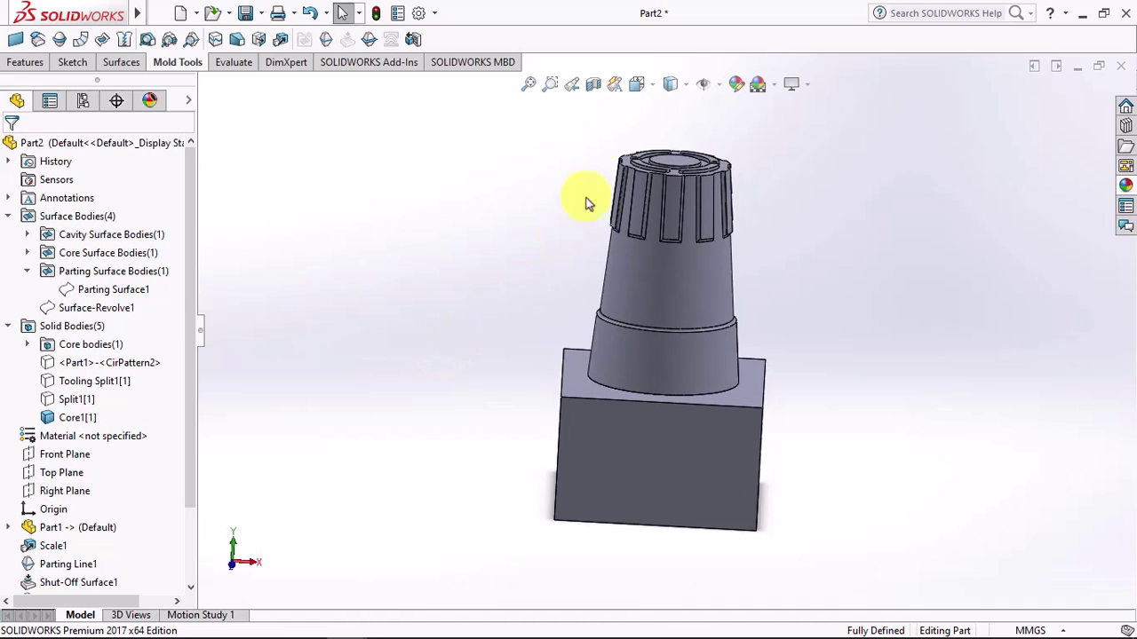
Step: Check the core in a section view, then hide the box body so only the ribbed part shows
click(589, 85)
click(9, 151)
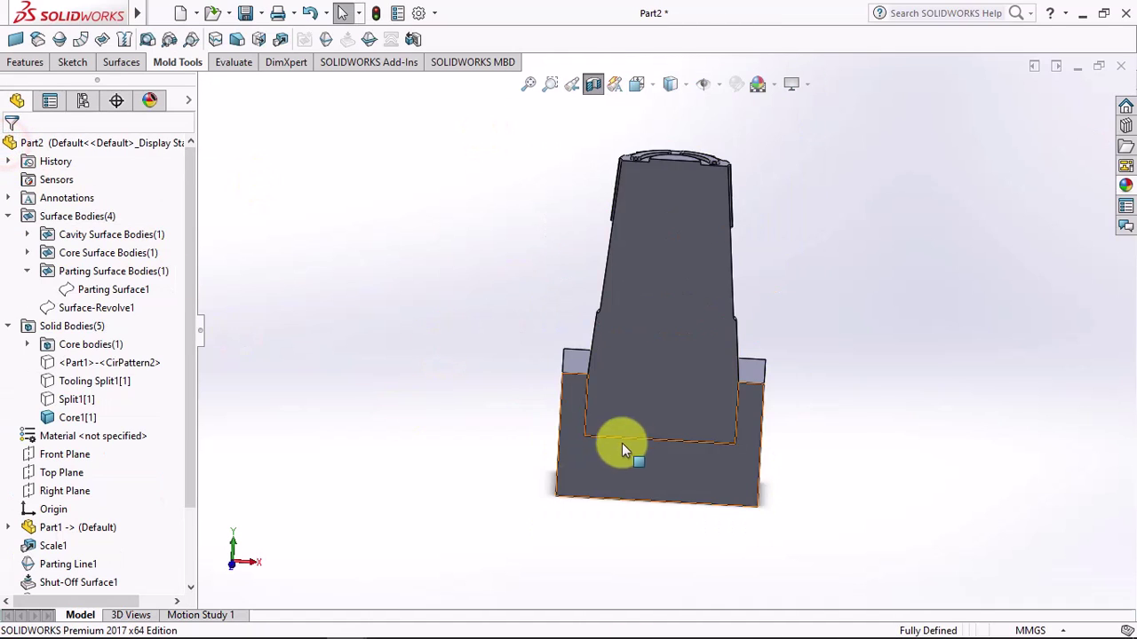
scroll(621, 448, up, 3)
middle_drag(634, 337, 654, 449)
scroll(655, 449, down, 3)
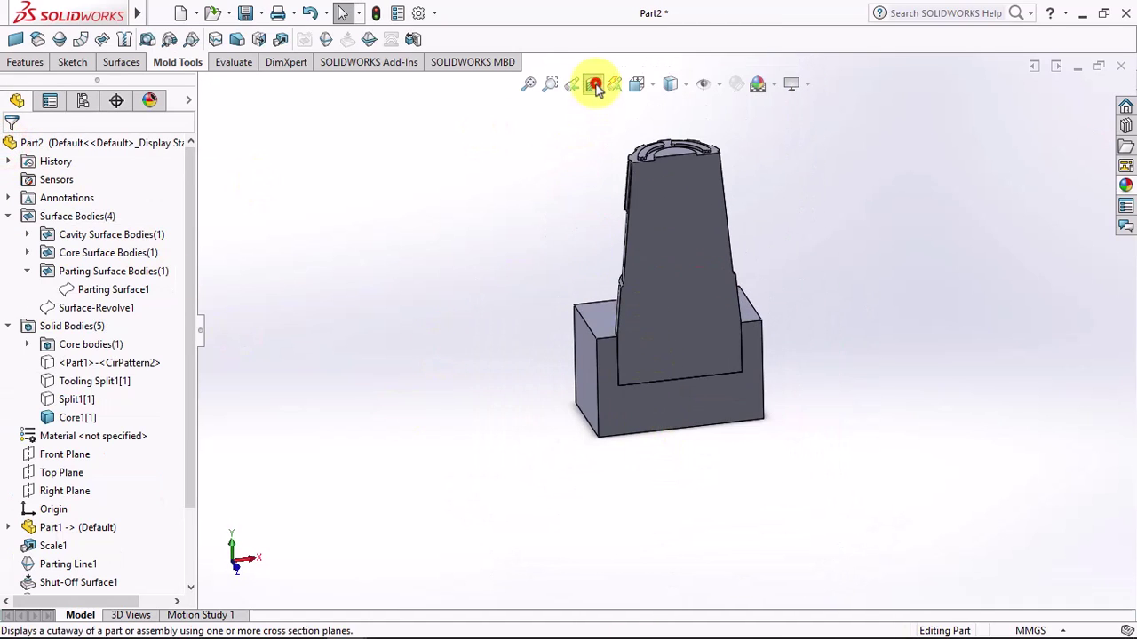
click(595, 84)
click(600, 314)
click(702, 268)
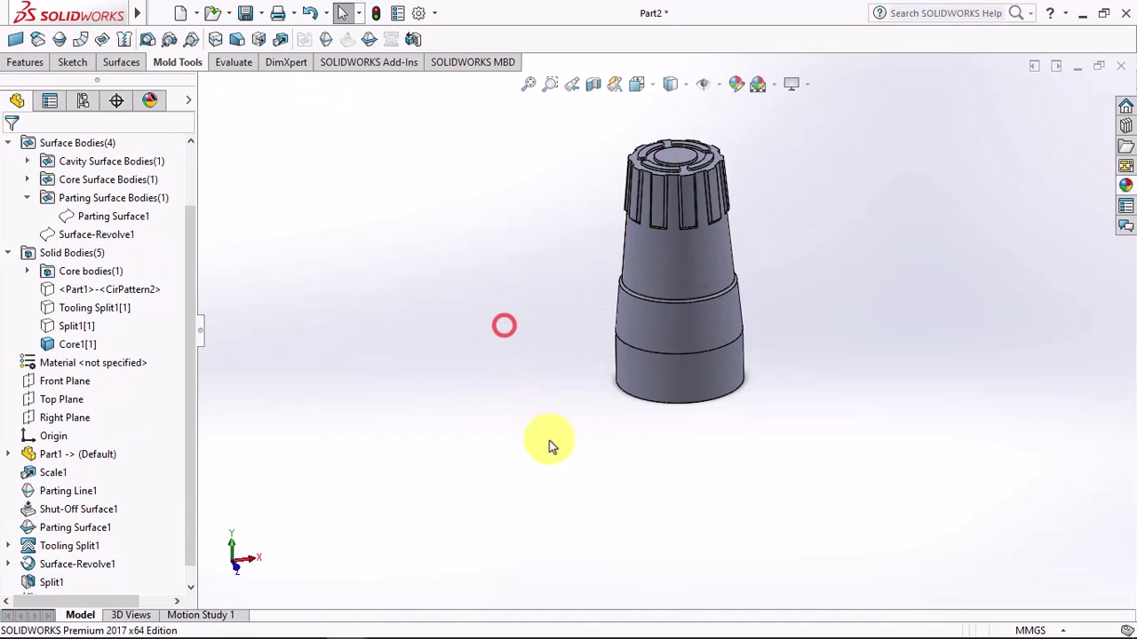
click(25, 62)
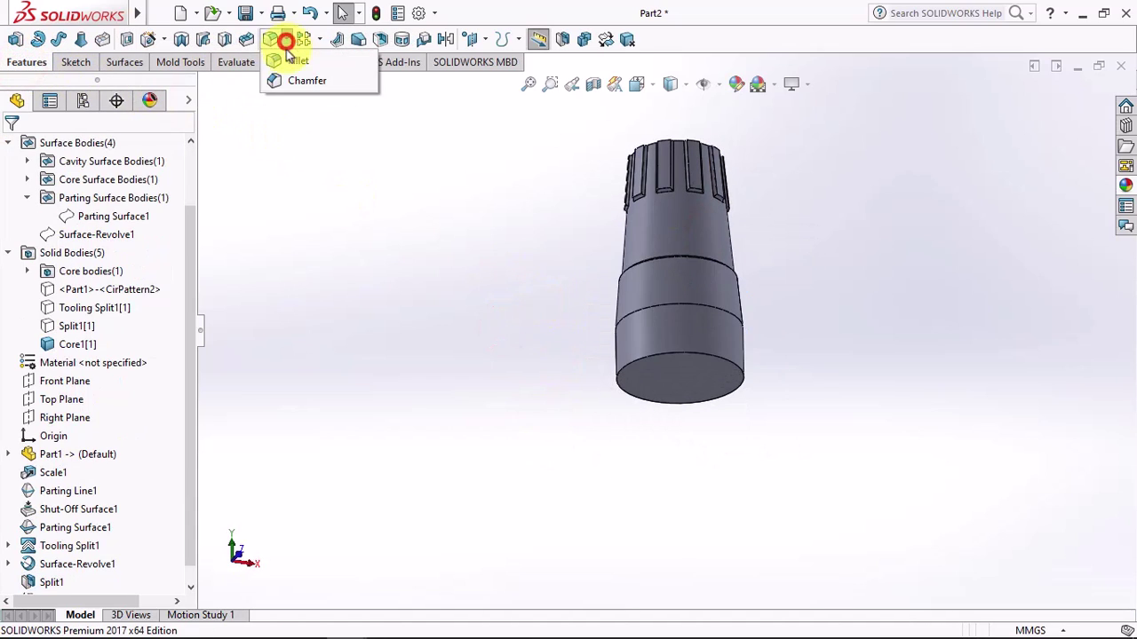
Step: Chamfer the core's bottom edge loop 1 mm × 45° and select its bottom face
click(293, 79)
key(Tab)
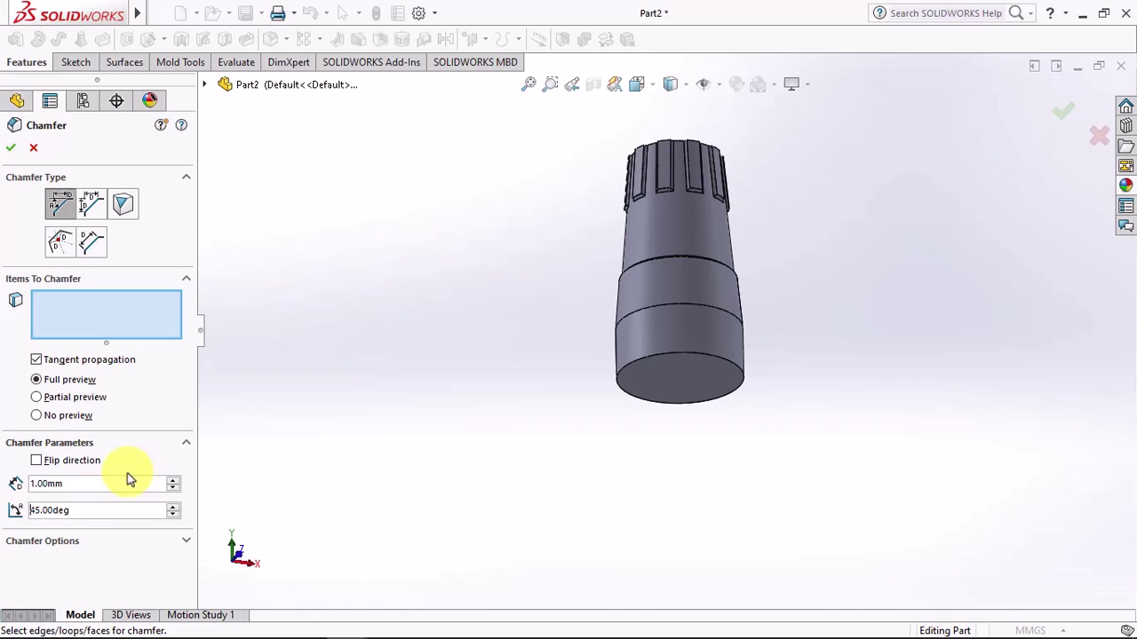
click(632, 360)
right_click(630, 360)
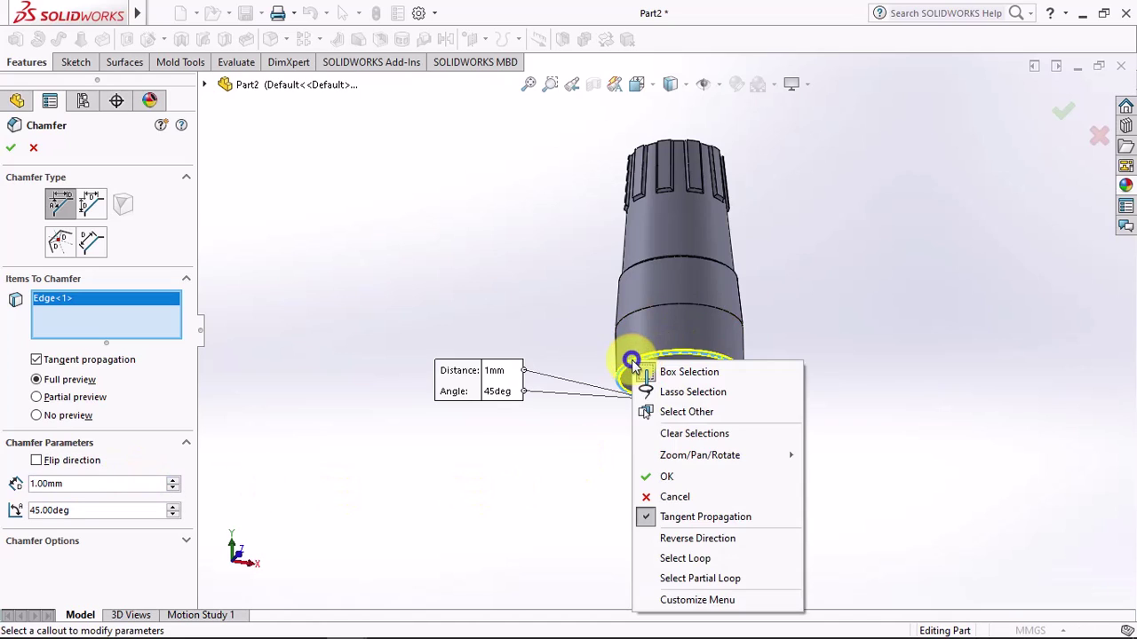
click(659, 474)
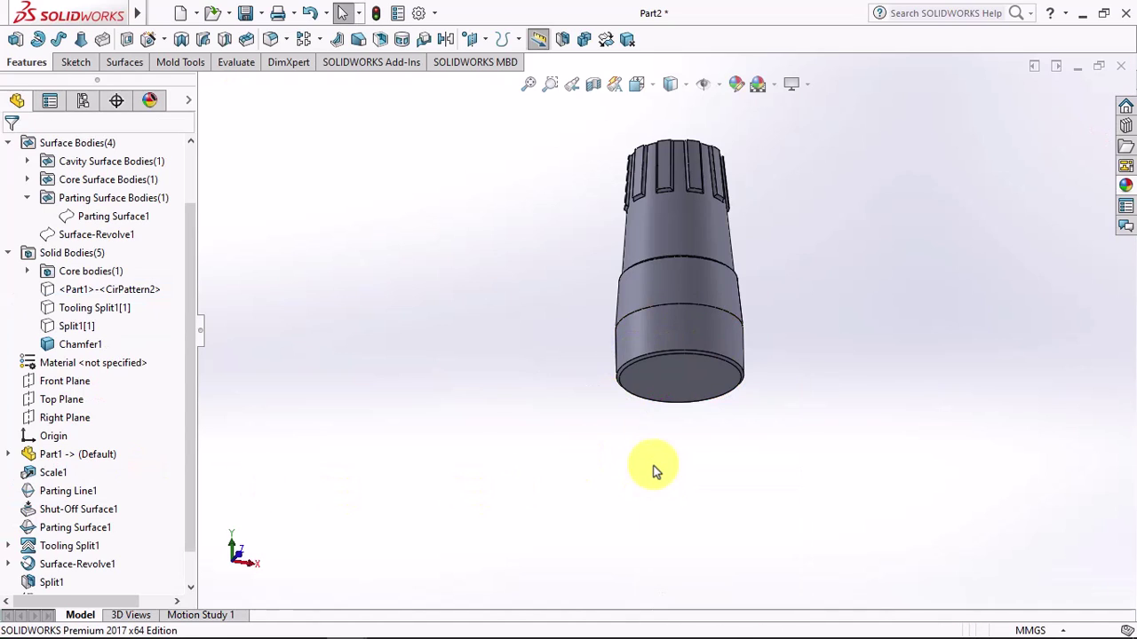
click(691, 364)
Step: On the bottom face, sketch a horizontal centerline through the origin, dimension it 30 mm, and exit the sketch
click(761, 318)
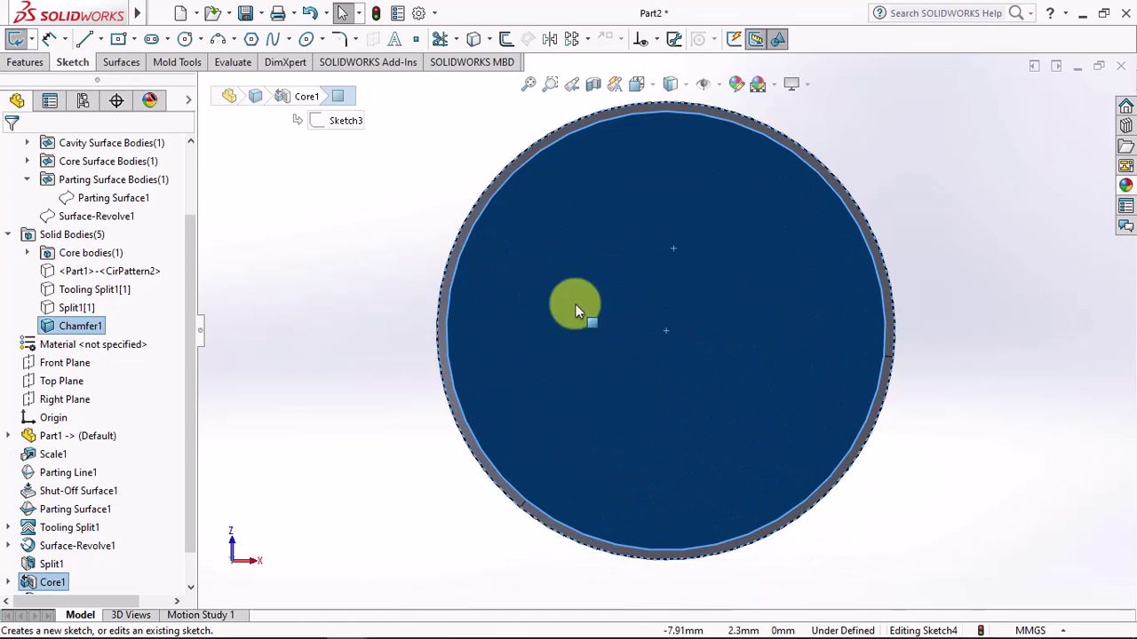
click(100, 40)
click(113, 79)
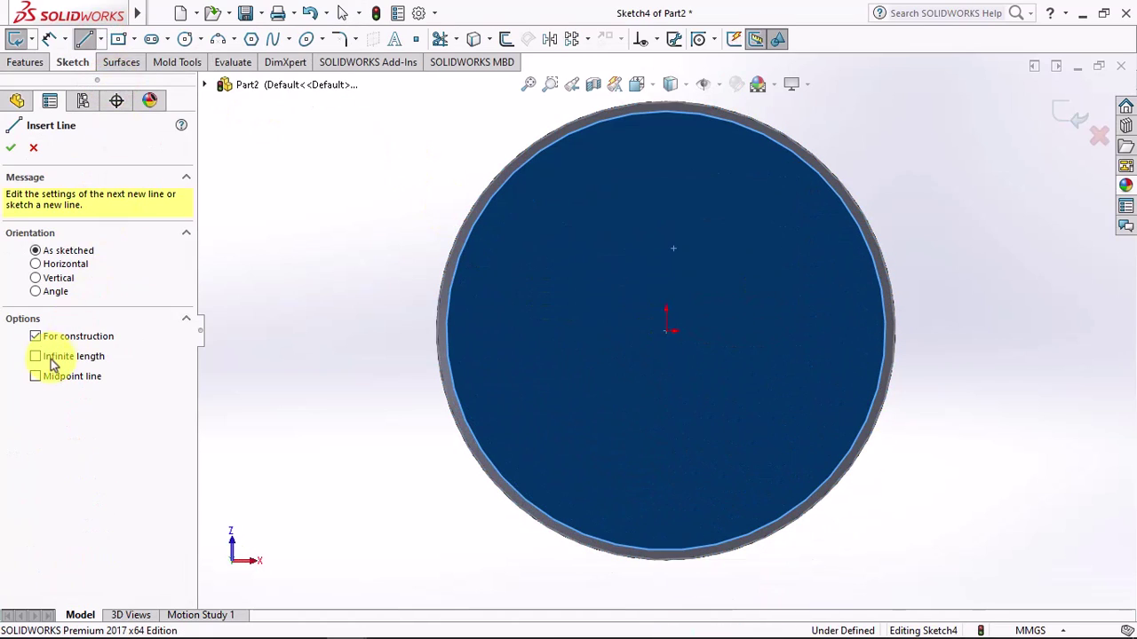
click(666, 330)
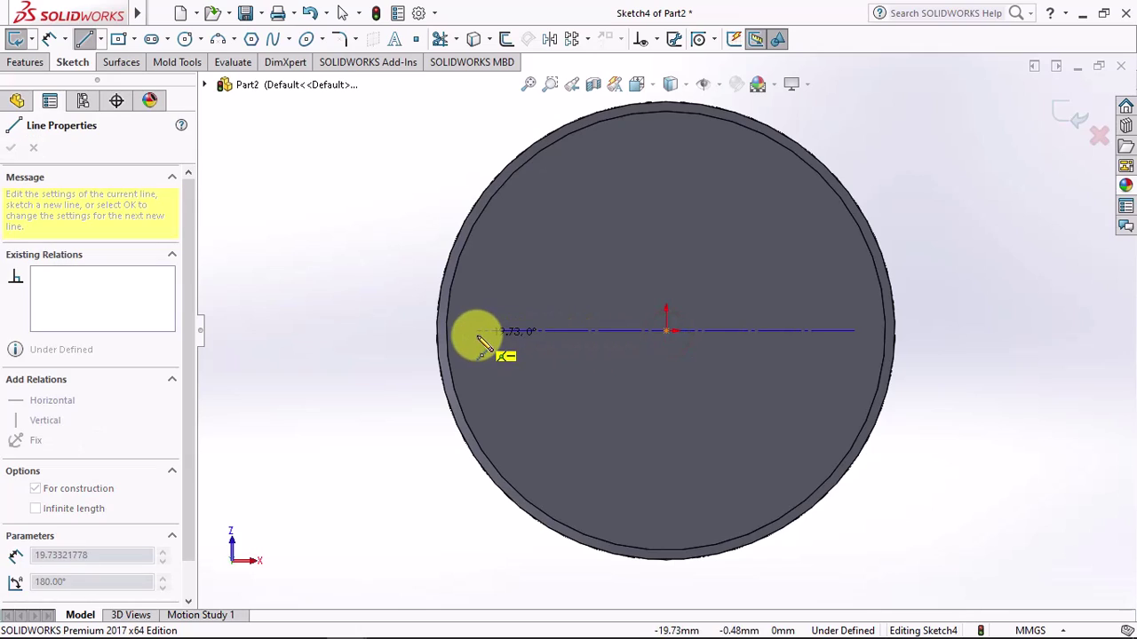
click(477, 335)
click(49, 39)
click(664, 334)
scroll(630, 329, up, 2)
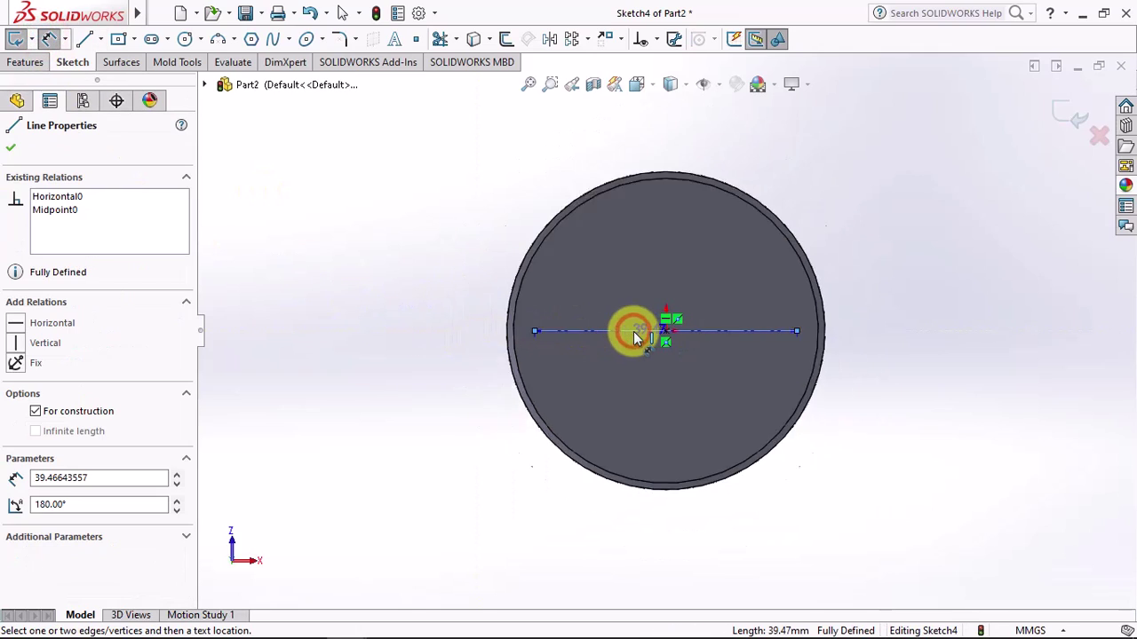
scroll(639, 266, up, 2)
click(659, 199)
text(30)
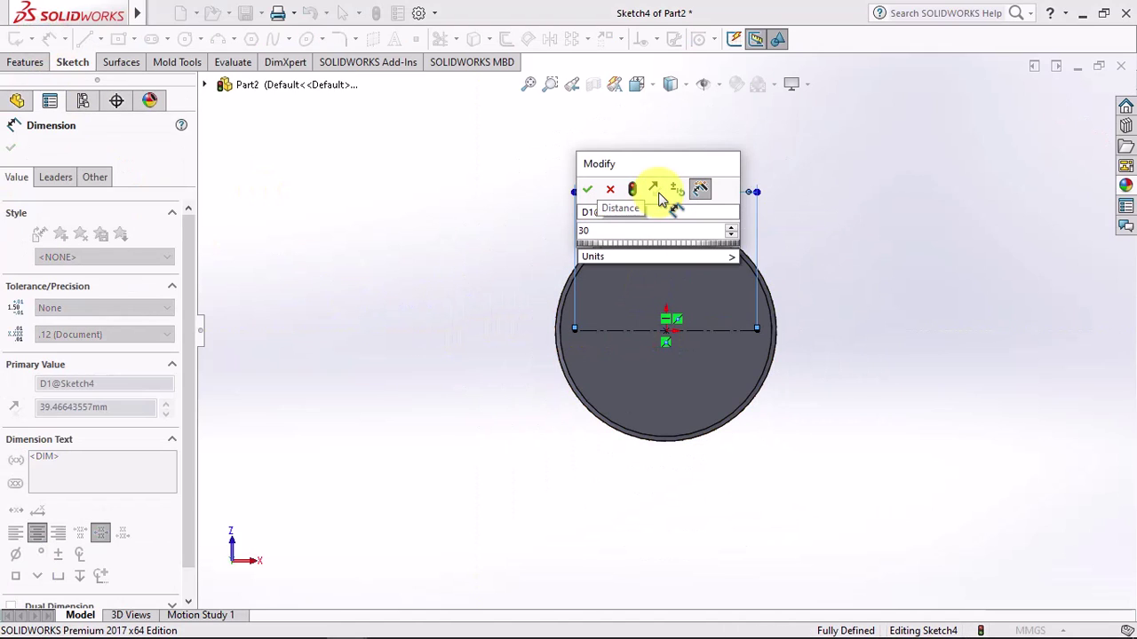
click(587, 190)
click(1076, 124)
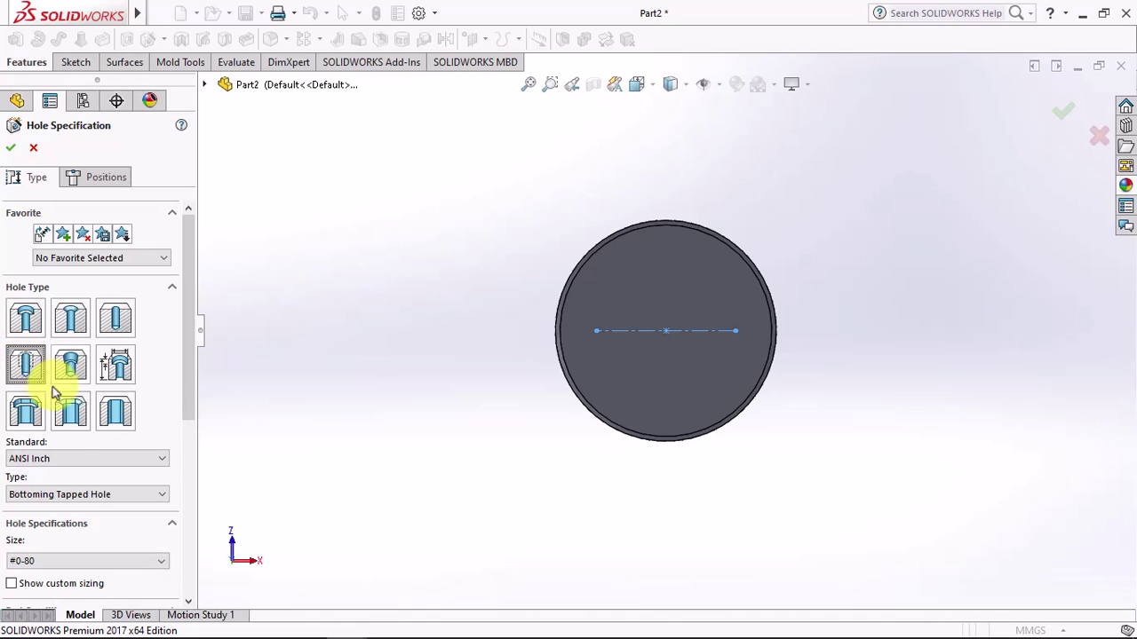
Step: Set up a Hole Wizard tapped hole: ANSI Metric, M8x1.25 size, Blind end condition
click(60, 459)
click(62, 484)
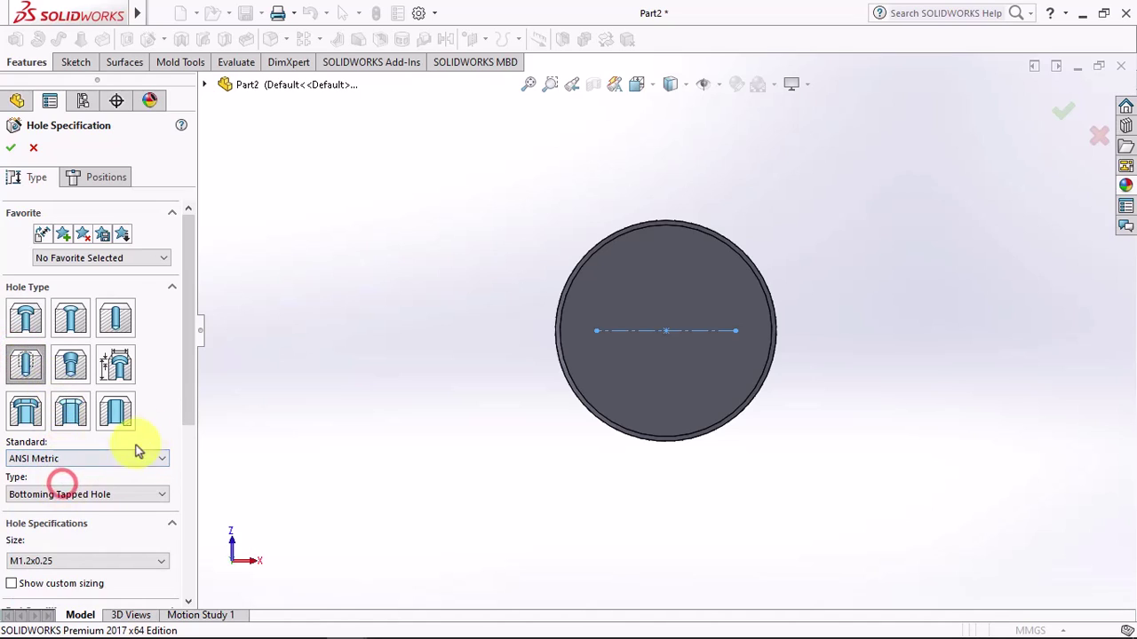
drag(190, 394, 185, 464)
click(103, 397)
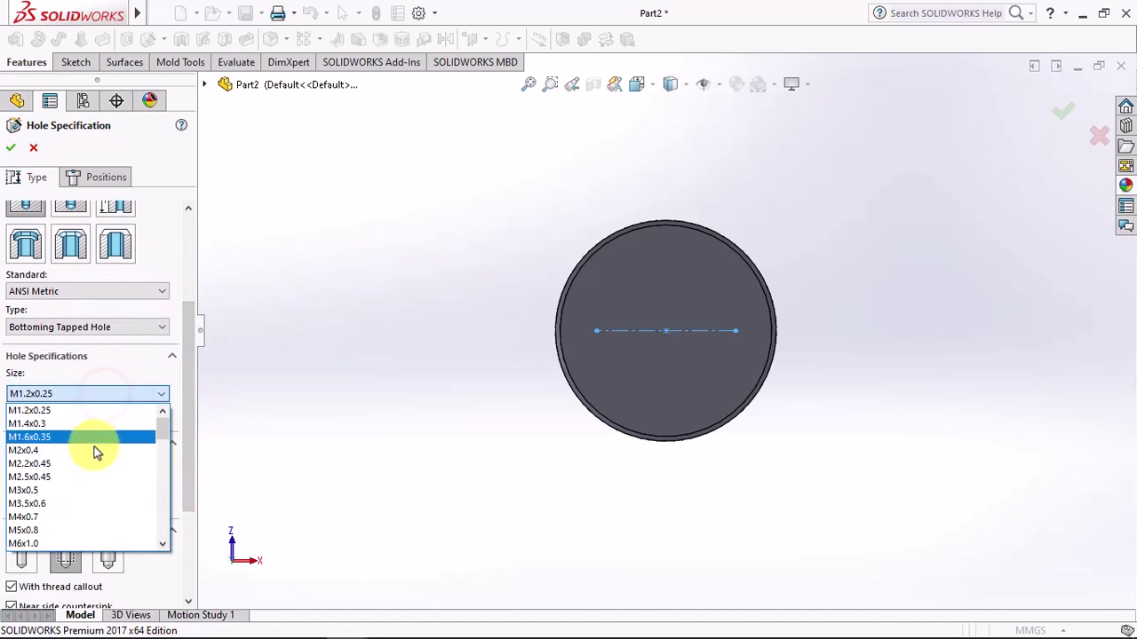
scroll(86, 512, down, 2)
click(84, 503)
click(84, 465)
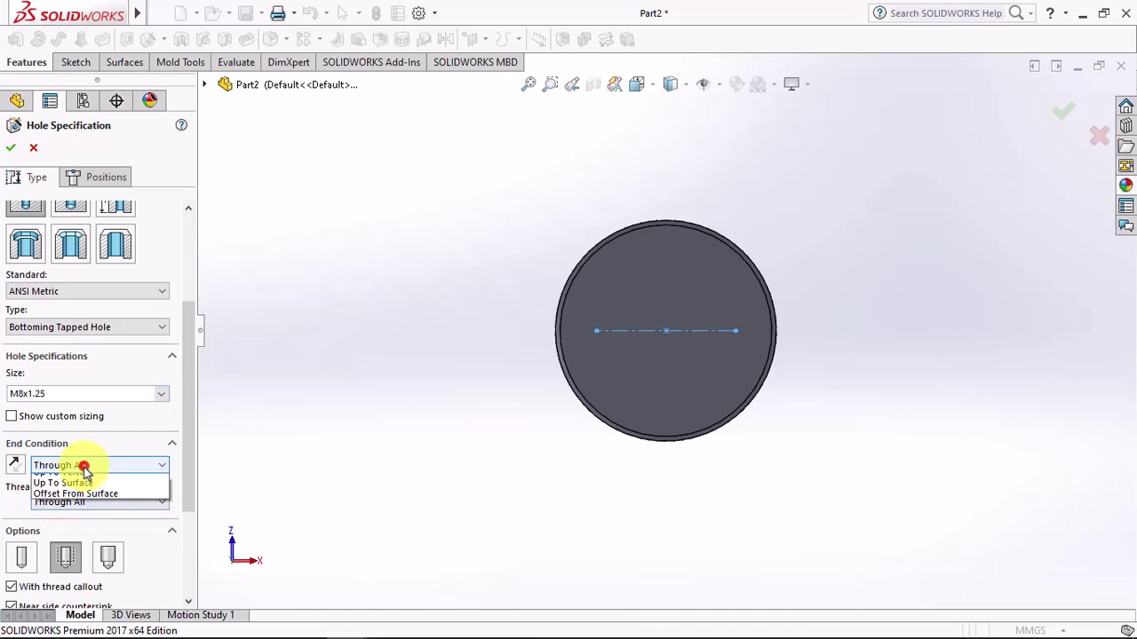
click(84, 480)
drag(186, 425, 186, 462)
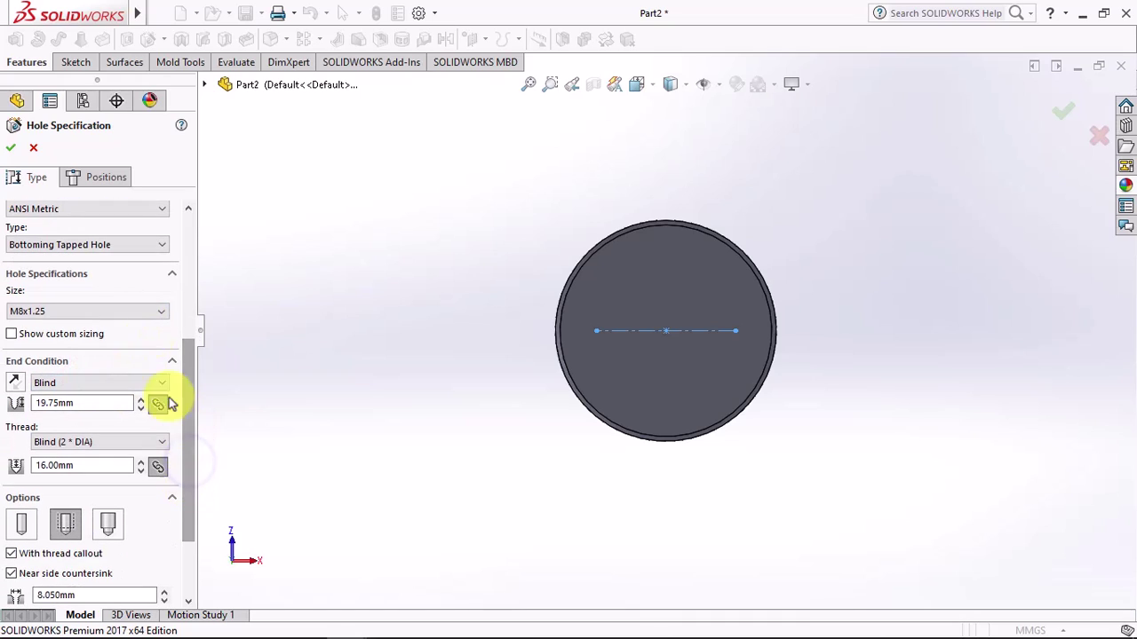
Step: Place the M8x1.25 tapped holes at both centerline ends and create the feature
click(104, 178)
click(94, 324)
click(596, 330)
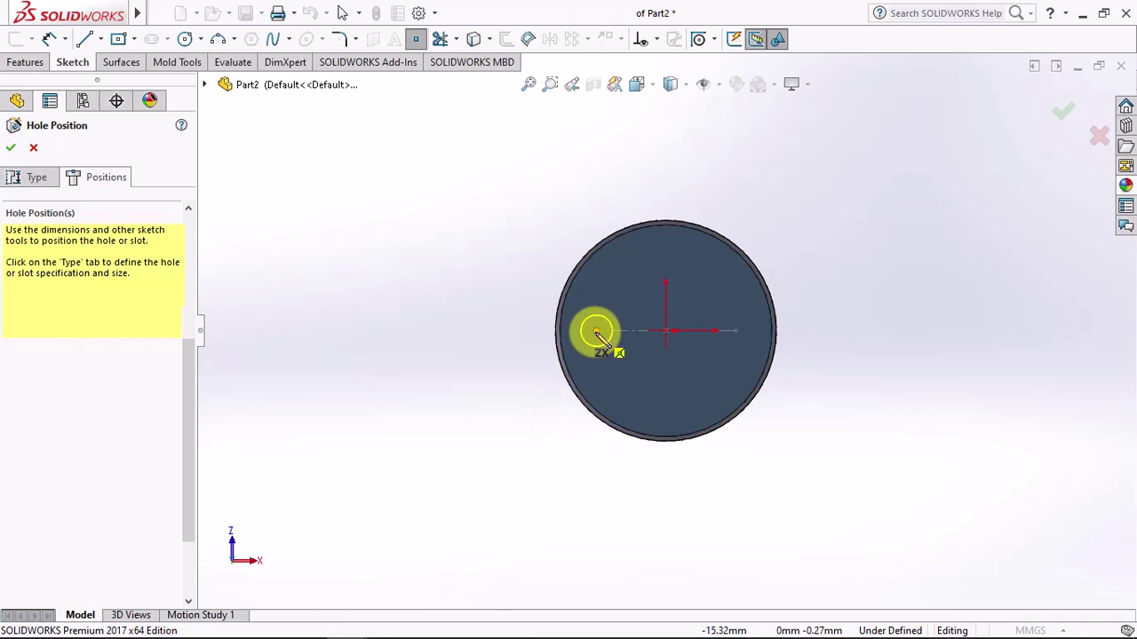
click(735, 331)
middle_drag(737, 342, 1006, 187)
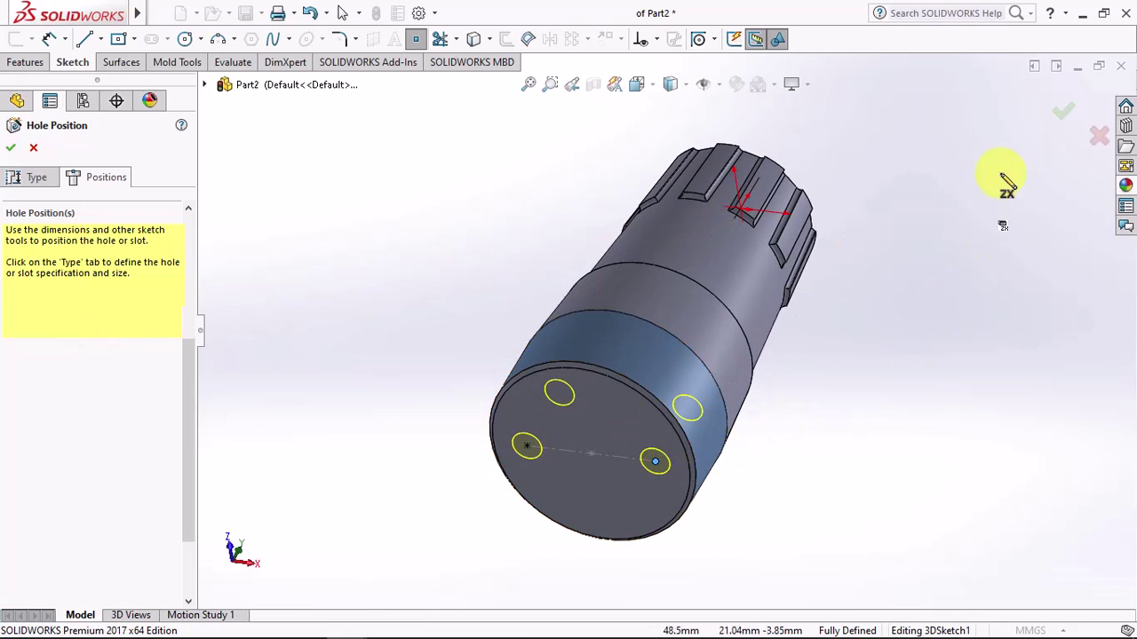
click(1063, 110)
middle_drag(1061, 119, 956, 257)
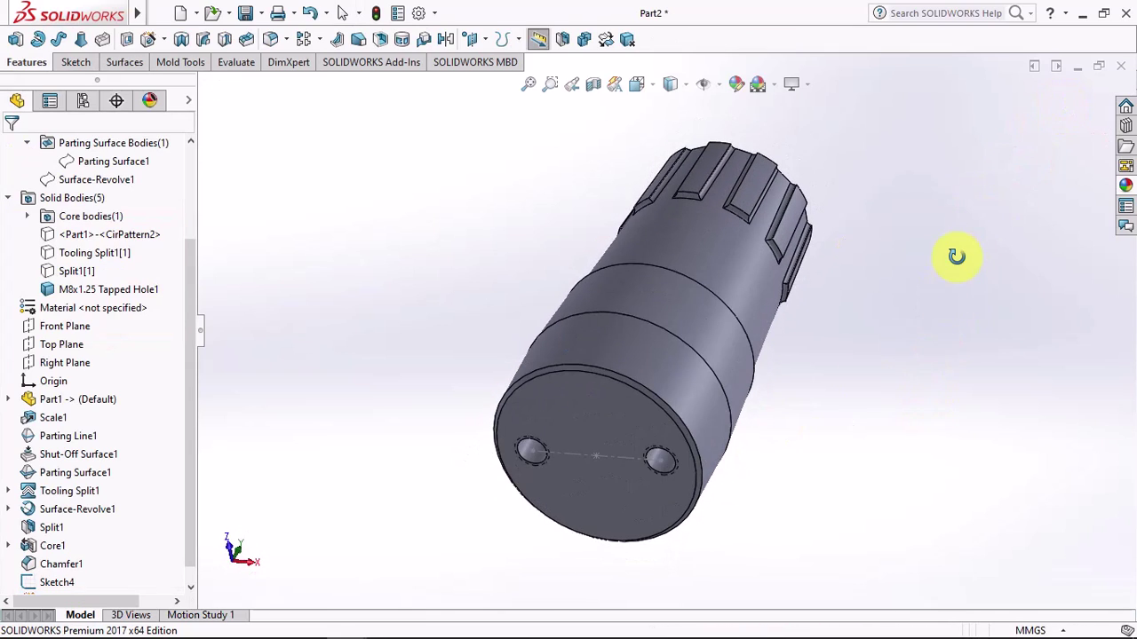
scroll(674, 524, down, 4)
click(577, 380)
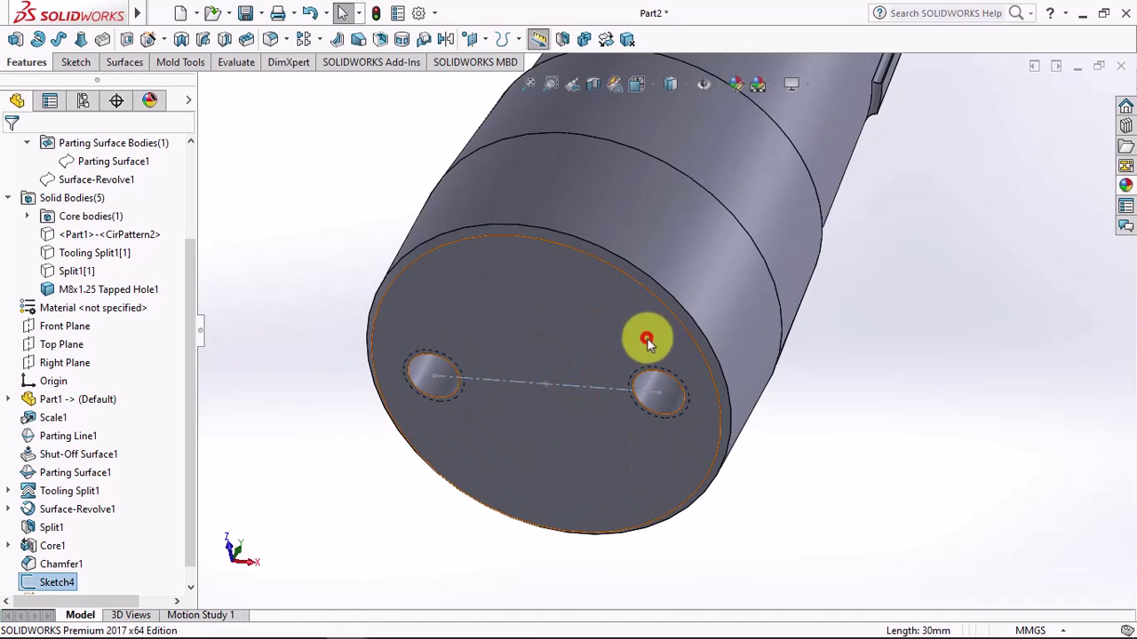
Step: Look through the Document Properties detailing display filter options, then close the settings with OK
click(419, 14)
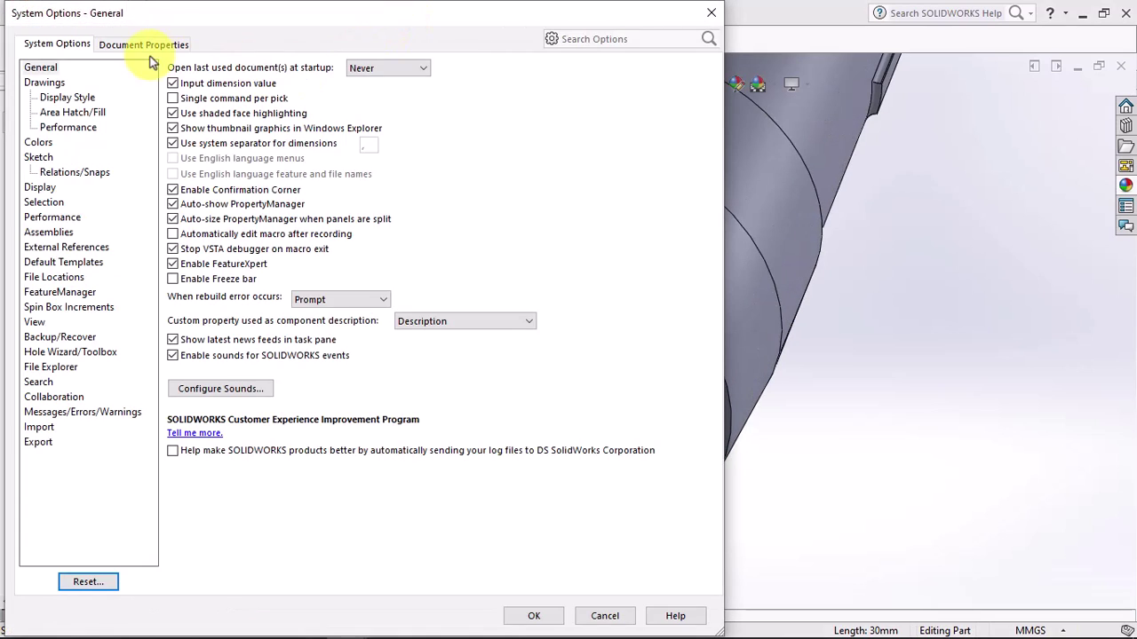
click(145, 42)
click(44, 157)
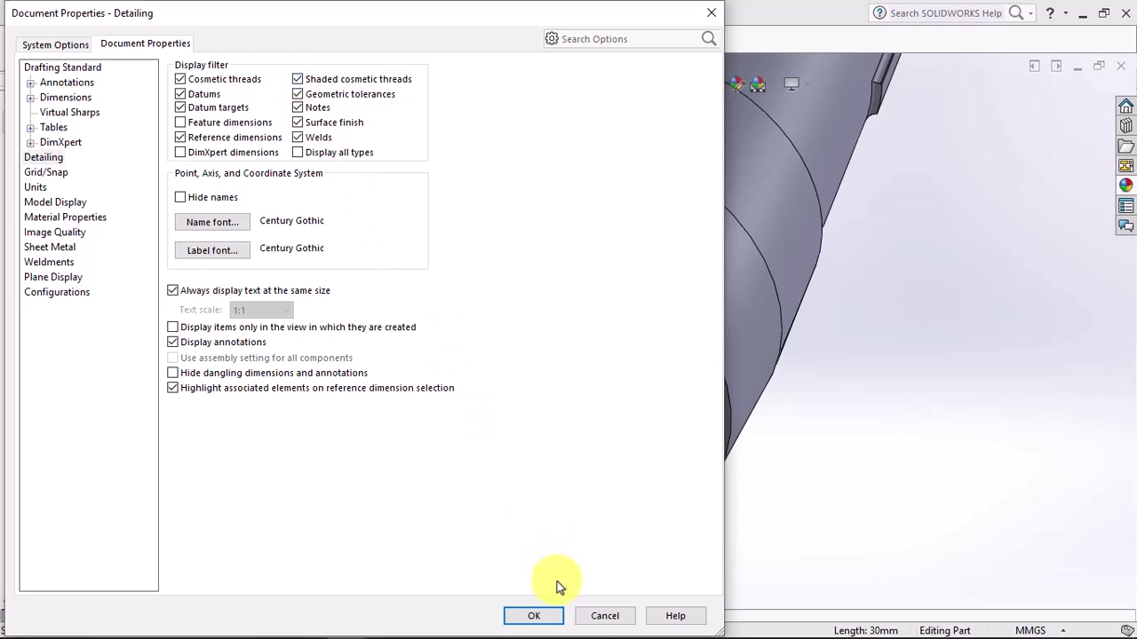
click(547, 619)
Step: Switch the display to wireframe, back to shaded with edges, and fit the model in view
click(671, 84)
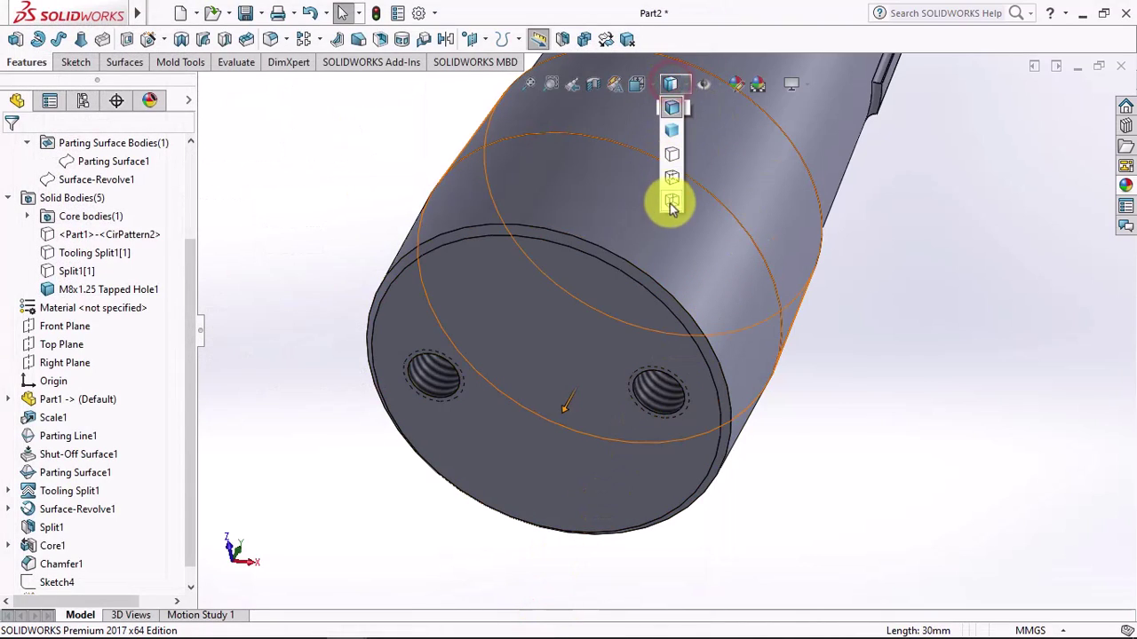
click(671, 197)
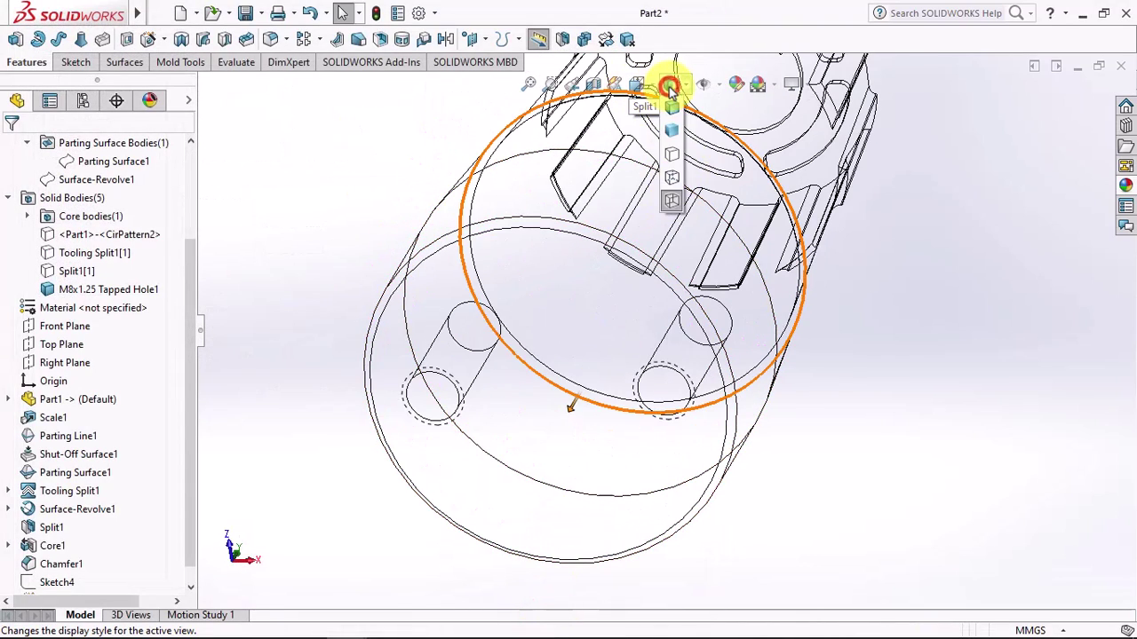
click(671, 107)
key(f)
Step: Briefly show then re-hide Split1[1], and show the Core1[2] mold block around the pot
click(77, 271)
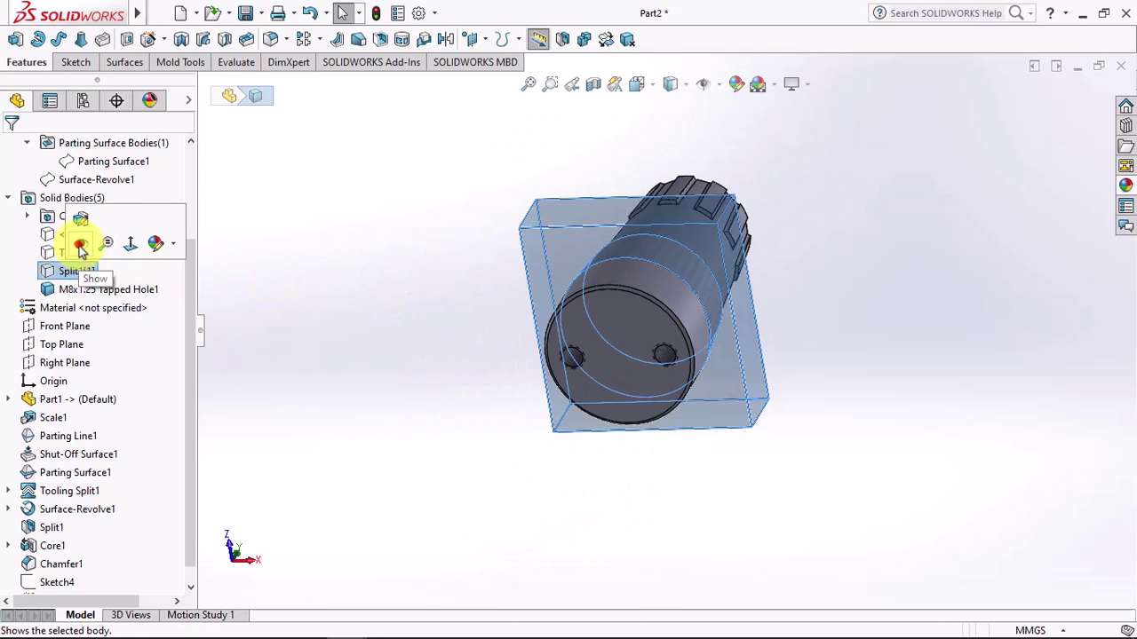
click(80, 245)
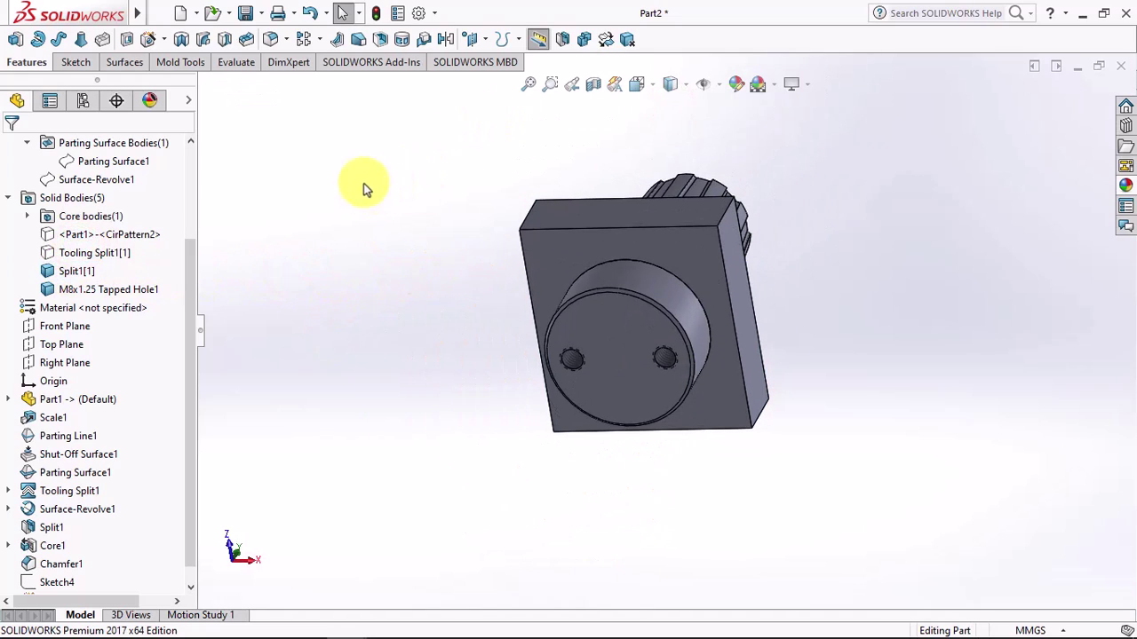
click(76, 271)
click(80, 245)
click(263, 253)
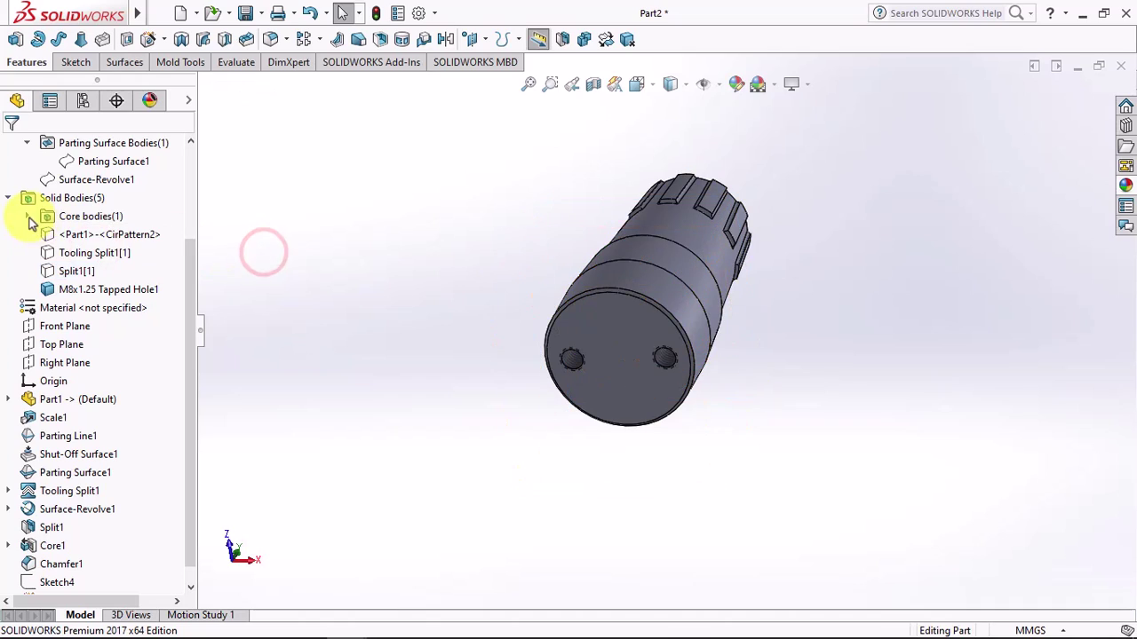
click(29, 217)
click(96, 234)
click(80, 209)
click(286, 246)
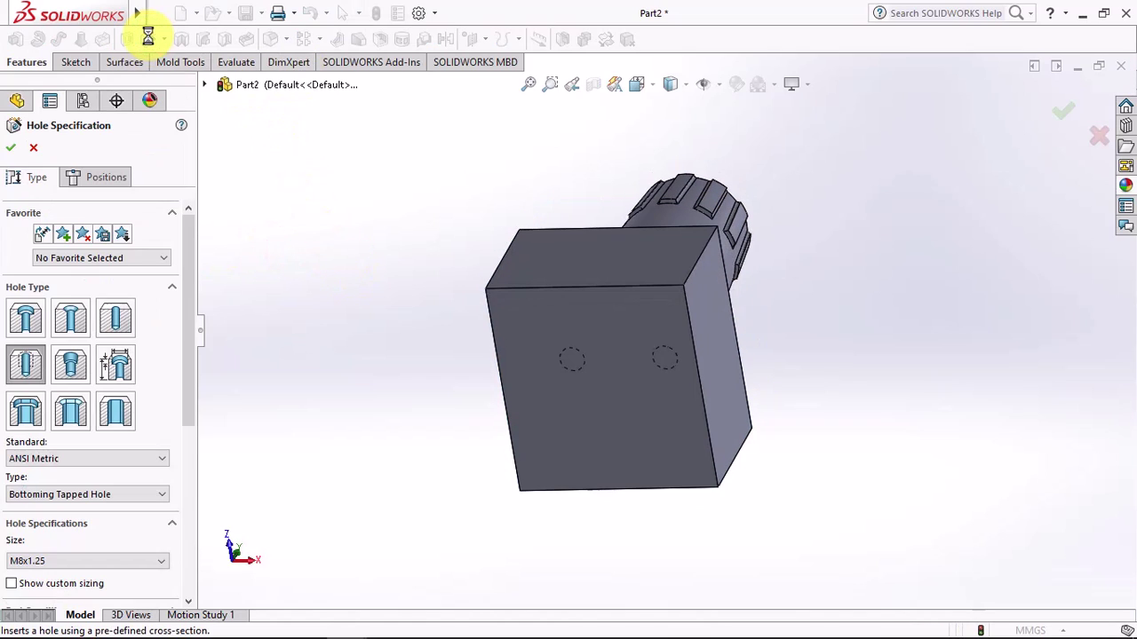
Step: Set up an M8 Socket Head Cap Screw counterbore, Through All, scoped to the core block body
click(26, 321)
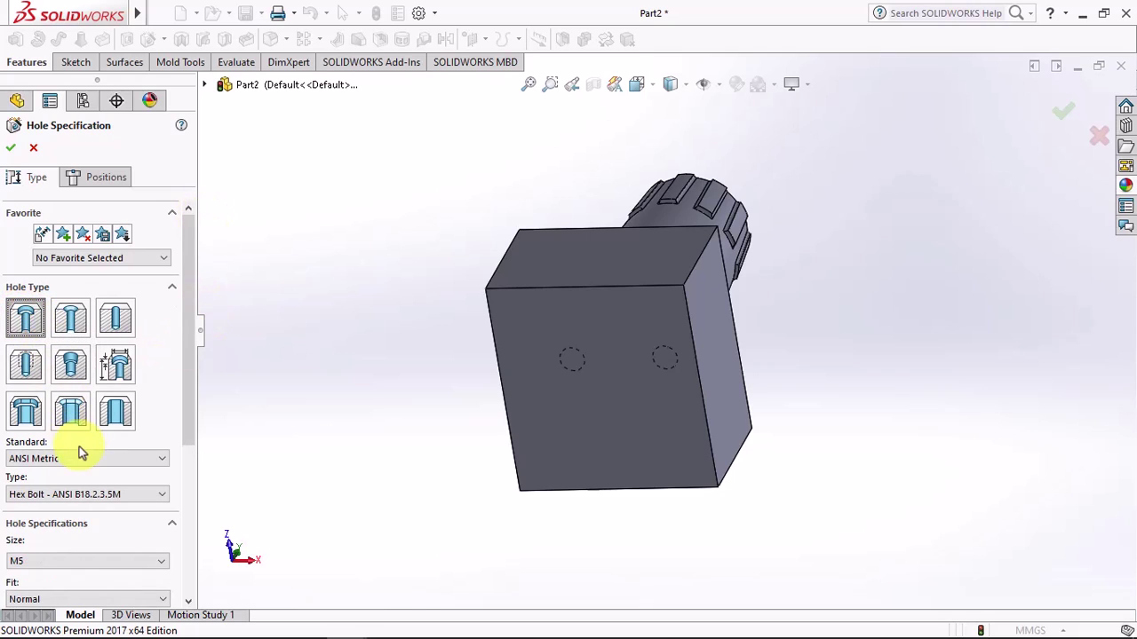
click(87, 495)
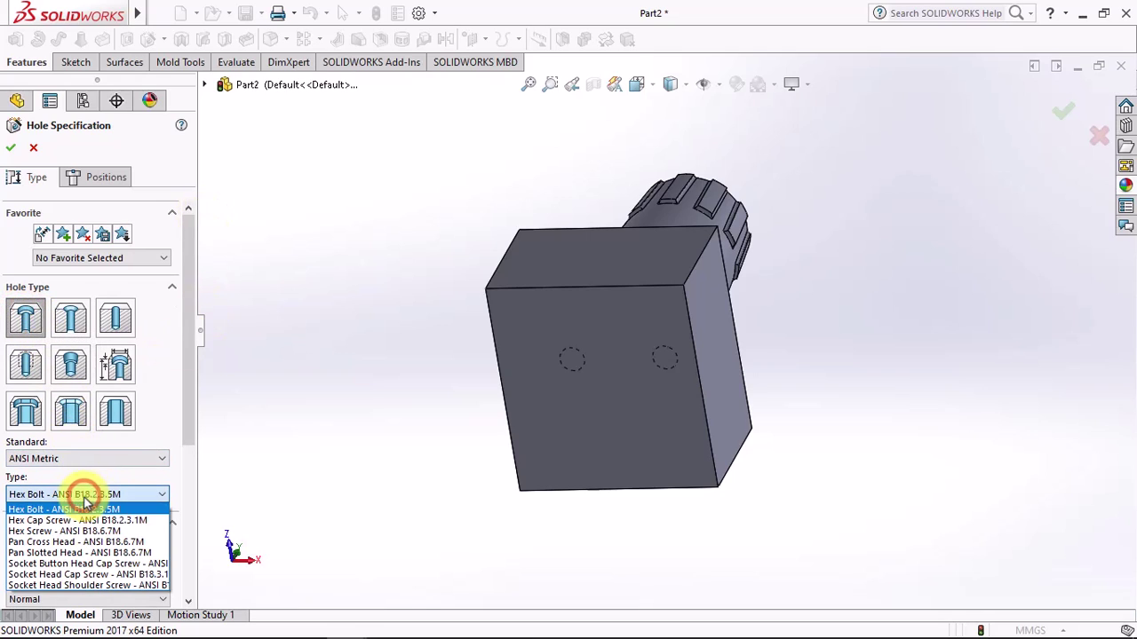
click(113, 573)
scroll(187, 498, down, 3)
scroll(185, 399, down, 2)
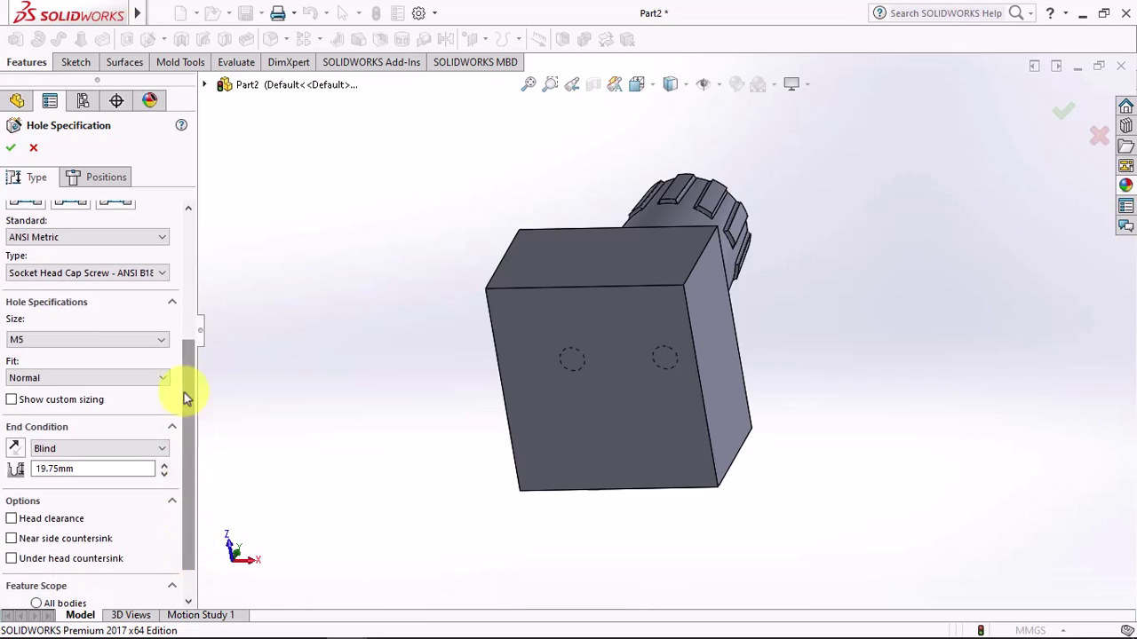
click(161, 339)
click(146, 384)
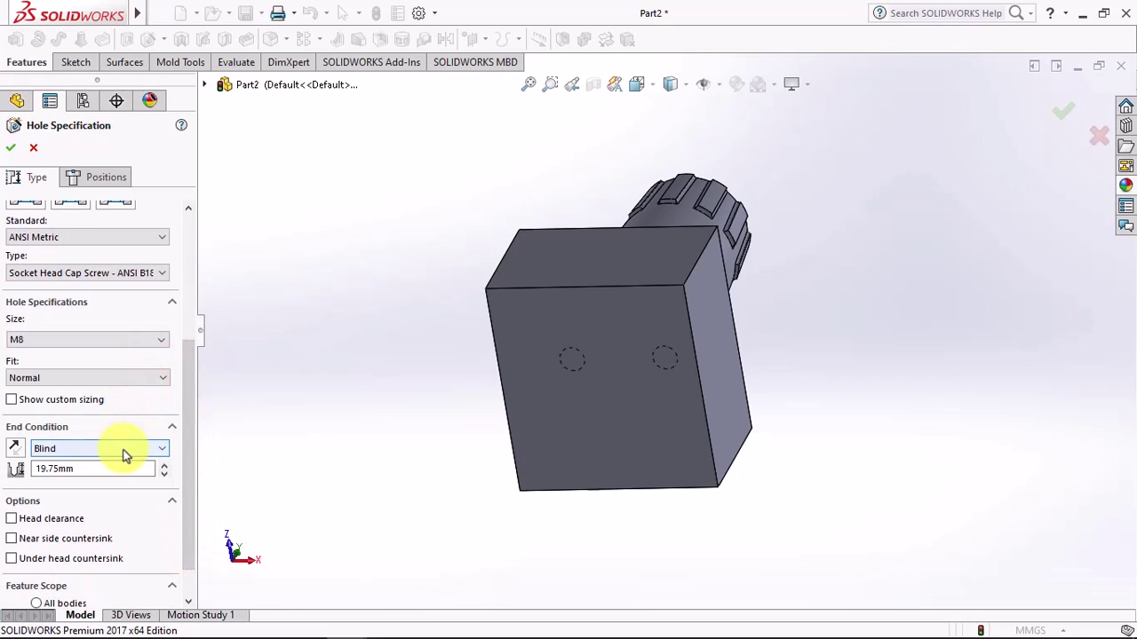
click(124, 450)
click(78, 469)
drag(188, 444, 193, 516)
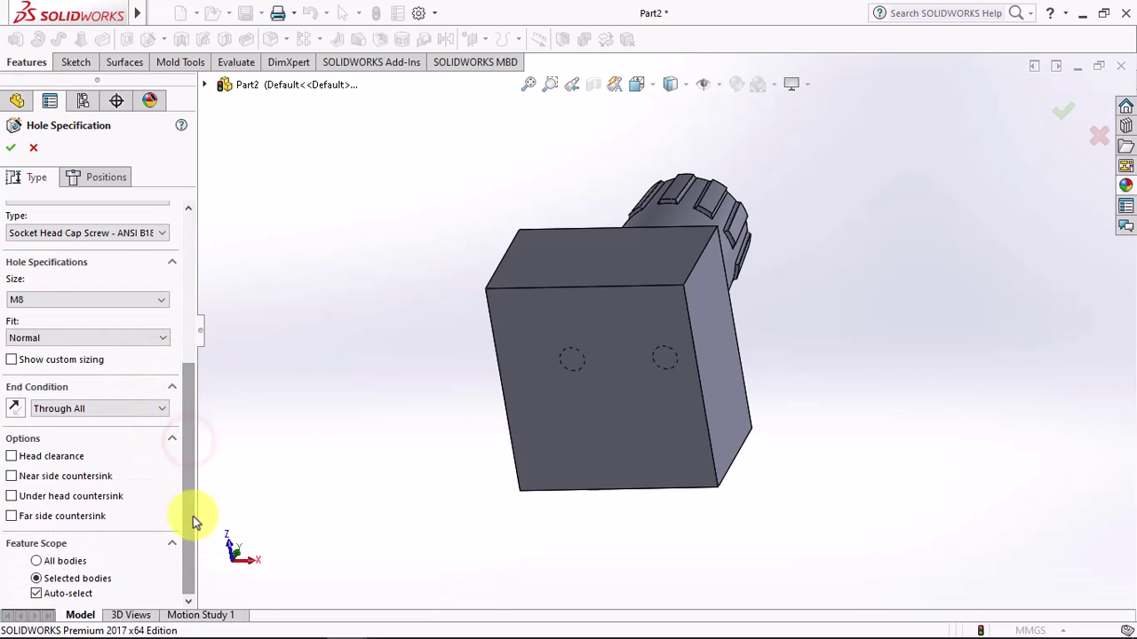
click(36, 594)
click(593, 434)
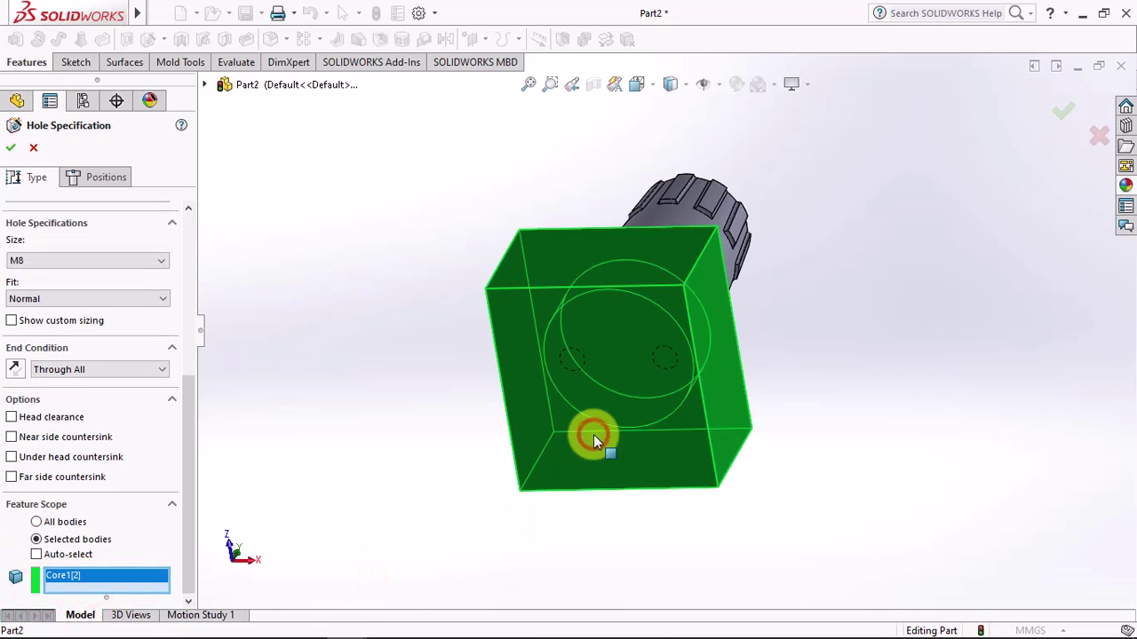
Step: Place two hole points and make each concentric with an existing tapped hole
click(91, 175)
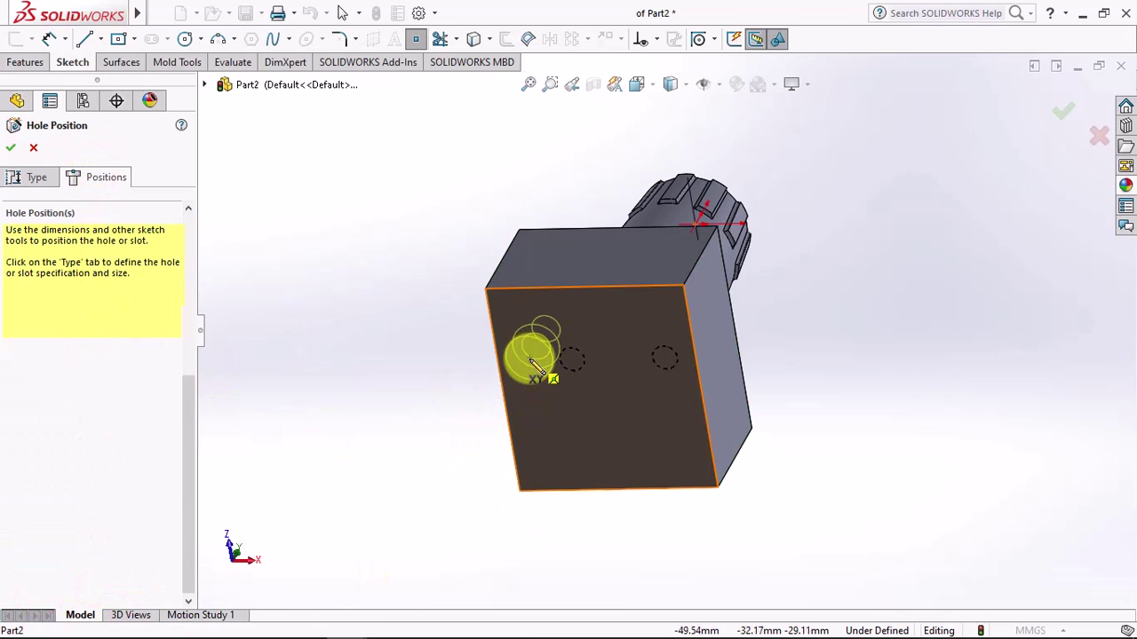
click(622, 387)
click(531, 364)
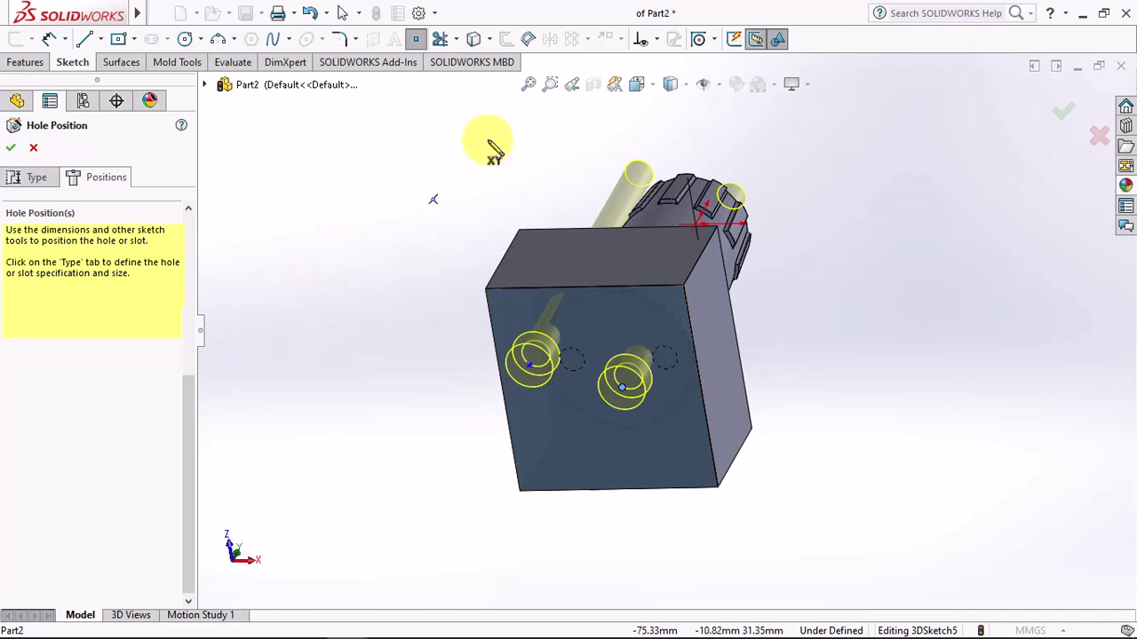
click(677, 206)
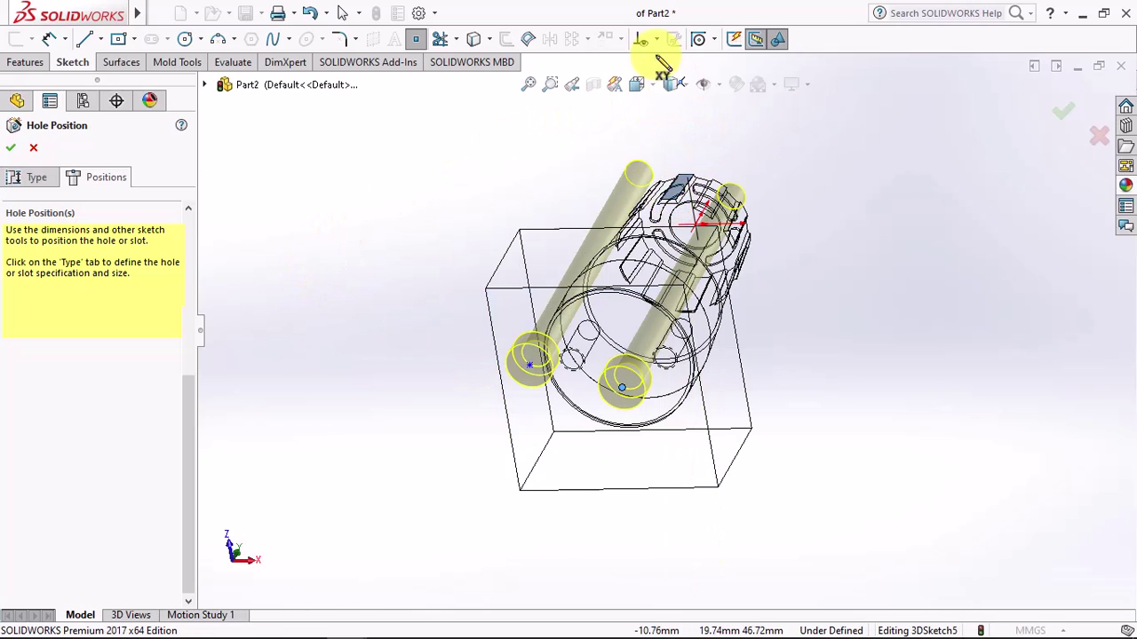
click(655, 39)
click(662, 79)
scroll(633, 345, down, 4)
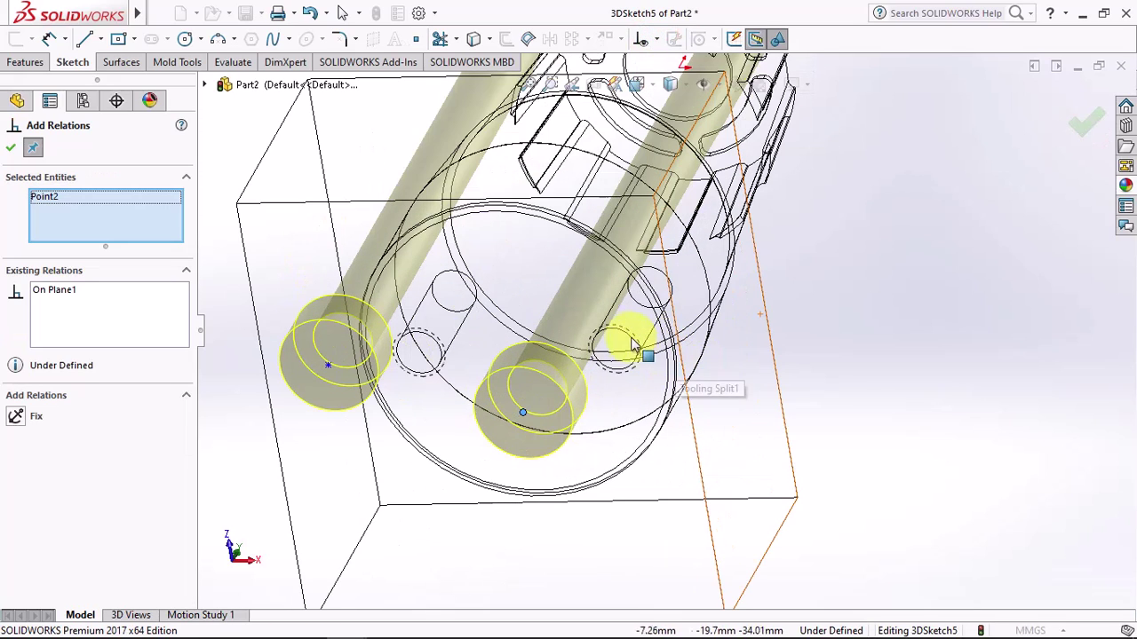
click(17, 416)
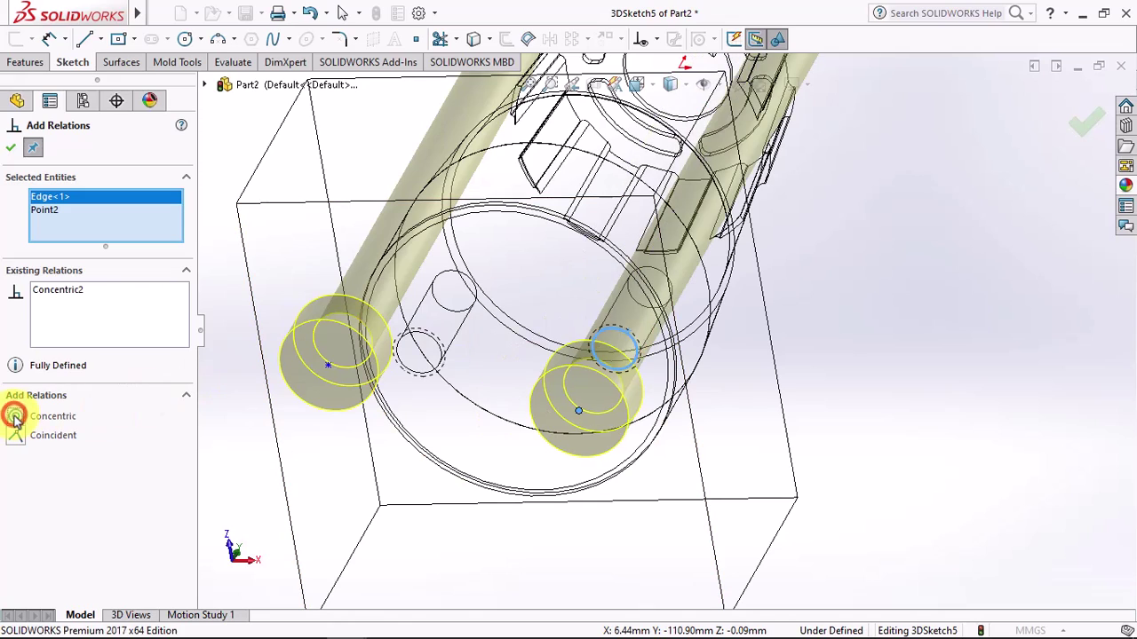
click(328, 366)
click(417, 380)
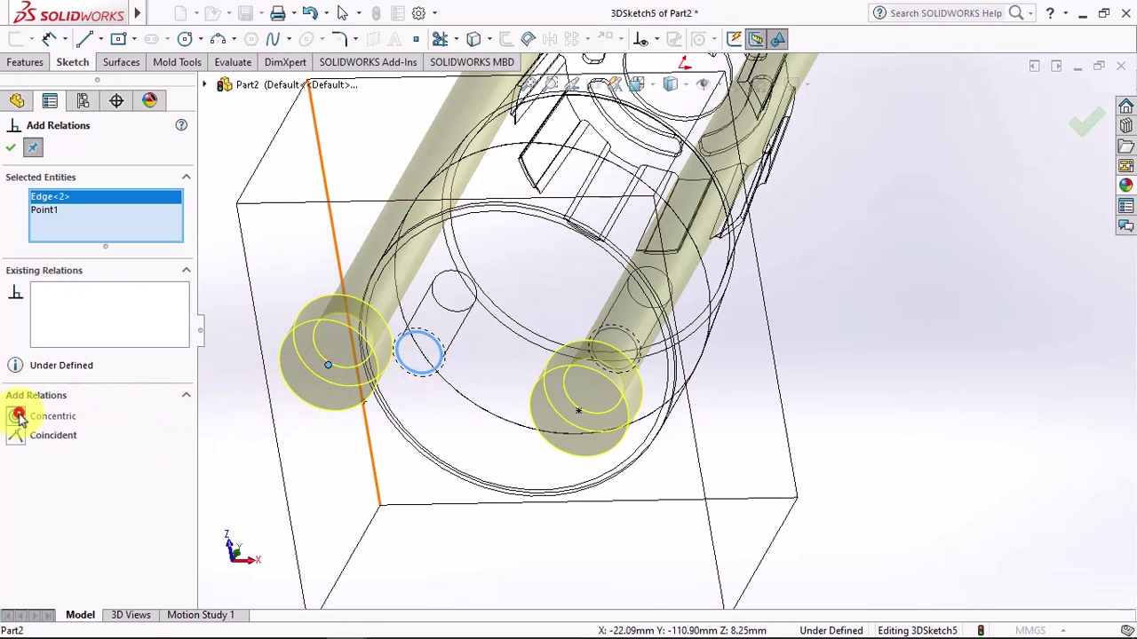
click(17, 416)
middle_drag(376, 368, 376, 456)
click(10, 147)
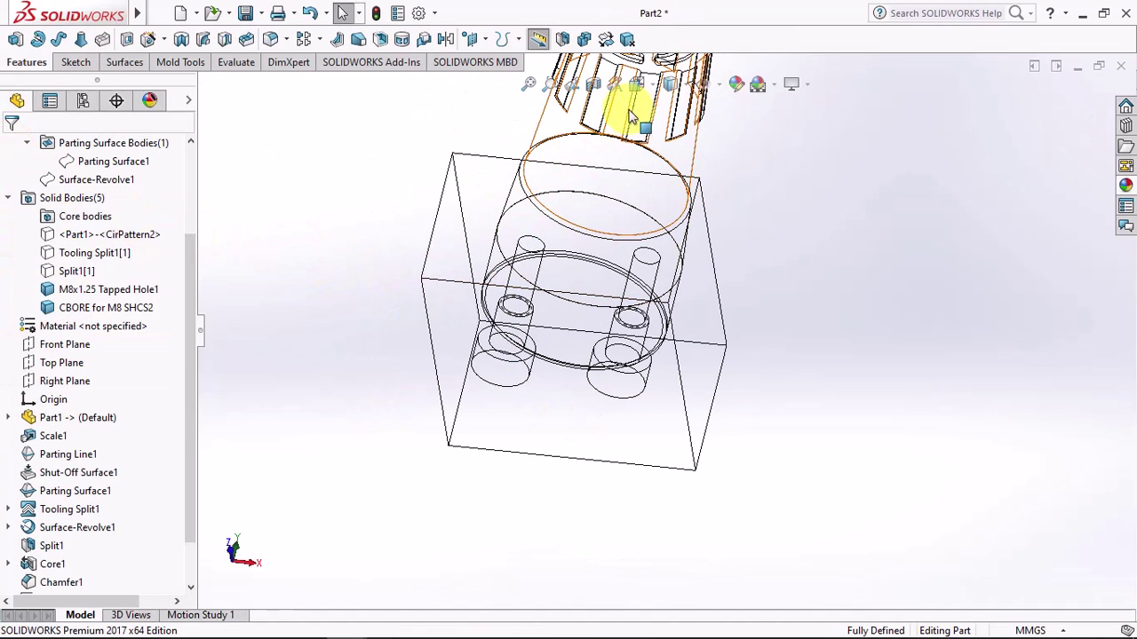
Step: Return to shaded display and inspect the counterbores in a temporary section view
click(670, 89)
click(672, 115)
mouse_move(752, 330)
middle_down()
mouse_move(753, 455)
mouse_move(621, 190)
middle_up()
click(594, 84)
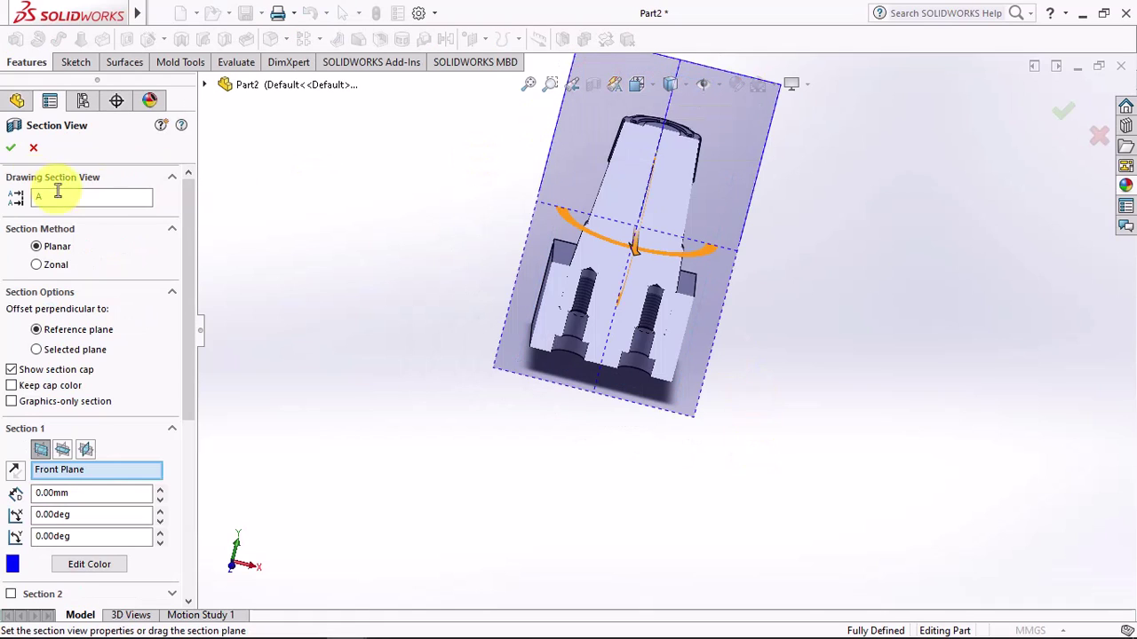
middle_drag(711, 246, 723, 307)
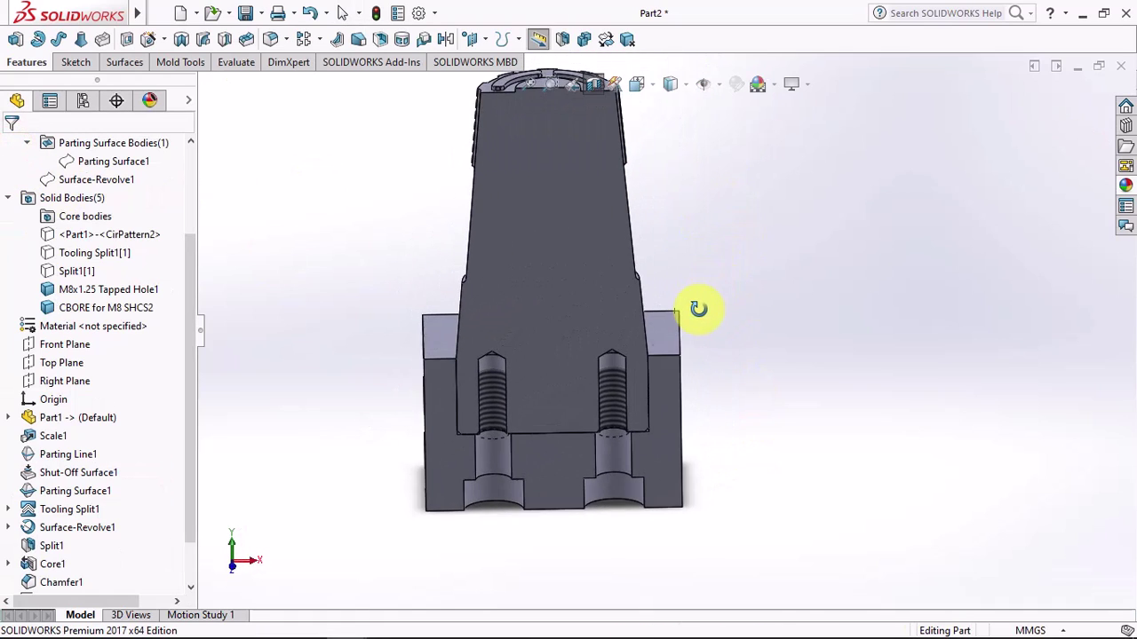
scroll(725, 306, up, 3)
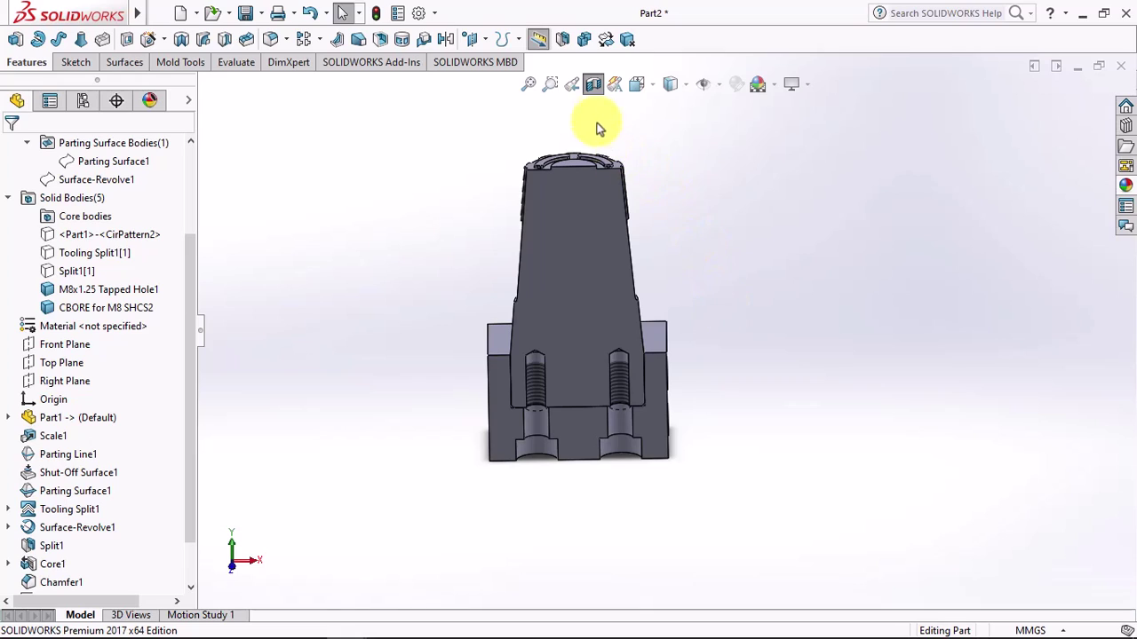
right_click(590, 89)
click(346, 177)
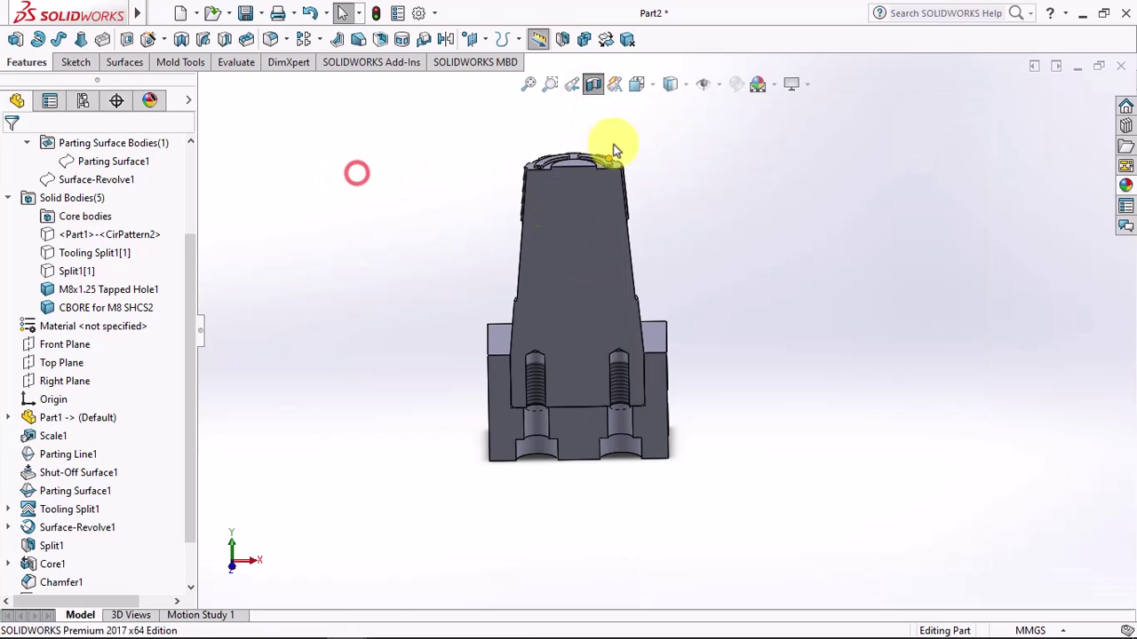
click(593, 85)
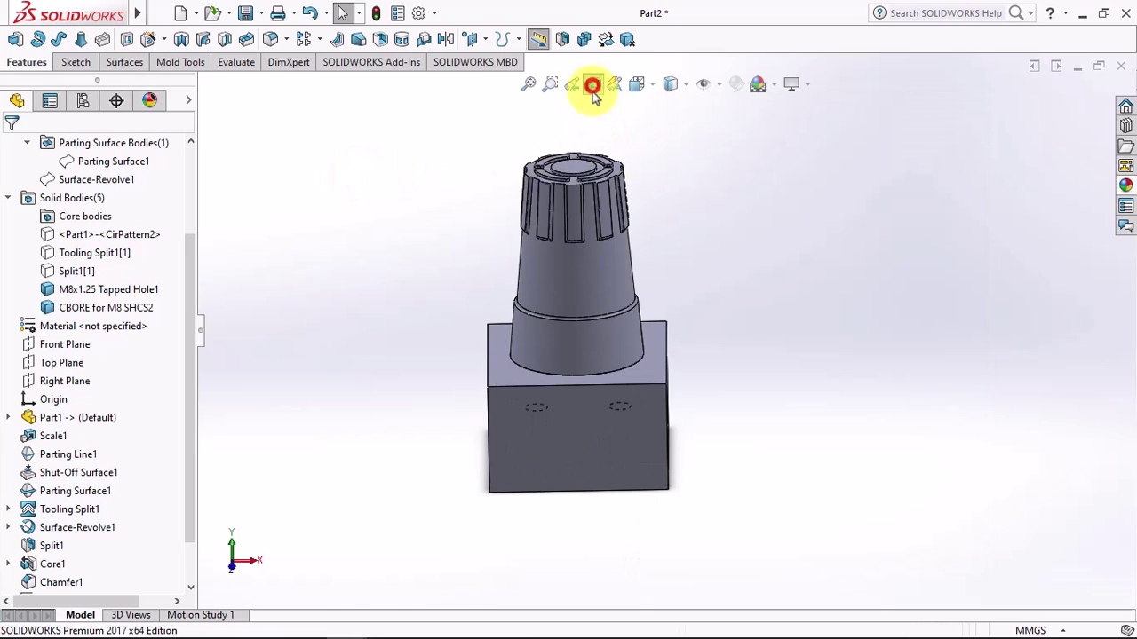
Step: Show Tooling Split1[1], hide the M8x1.25 Tapped Hole1 and CBORE for M8 SHCS2 bodies, and section the remaining block
click(78, 255)
click(91, 231)
middle_drag(427, 284, 444, 261)
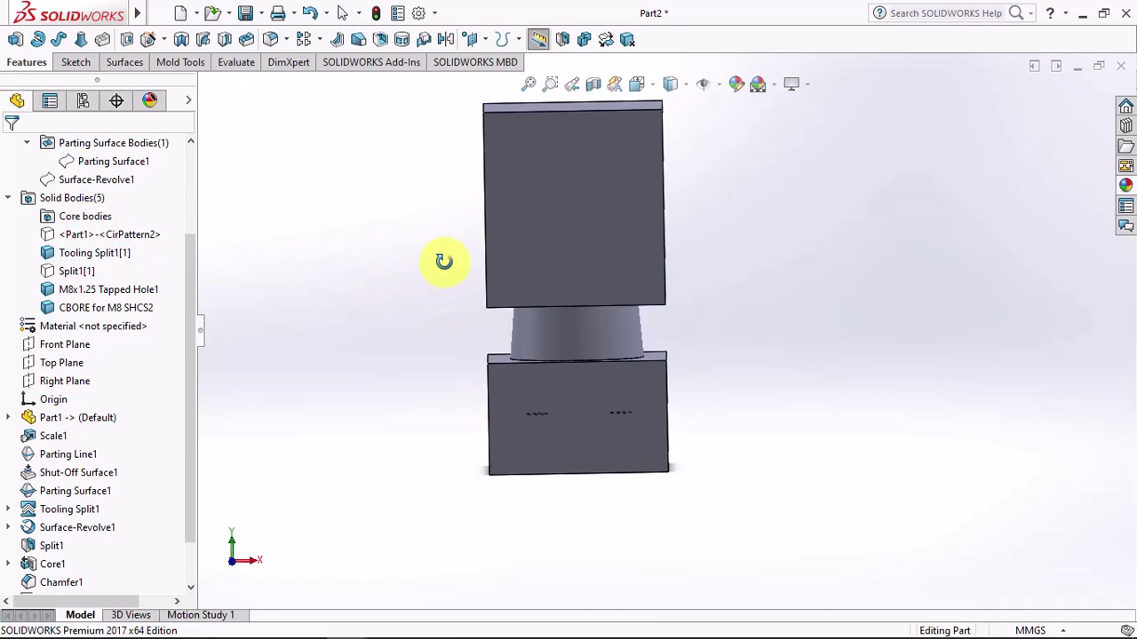
click(108, 289)
click(147, 262)
click(106, 308)
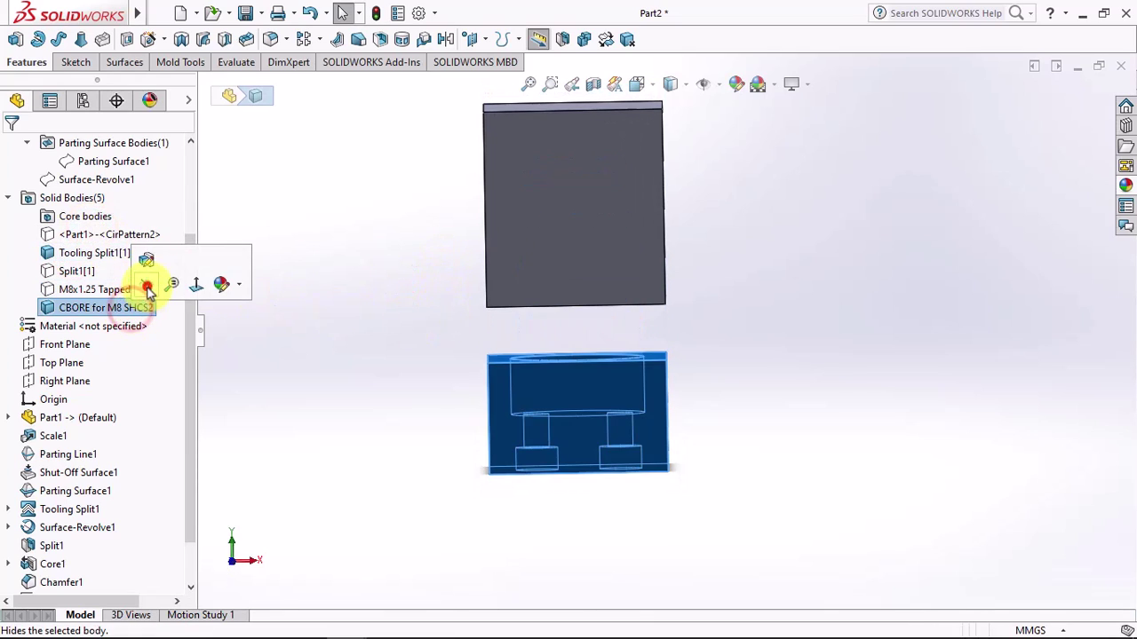
click(148, 277)
click(593, 84)
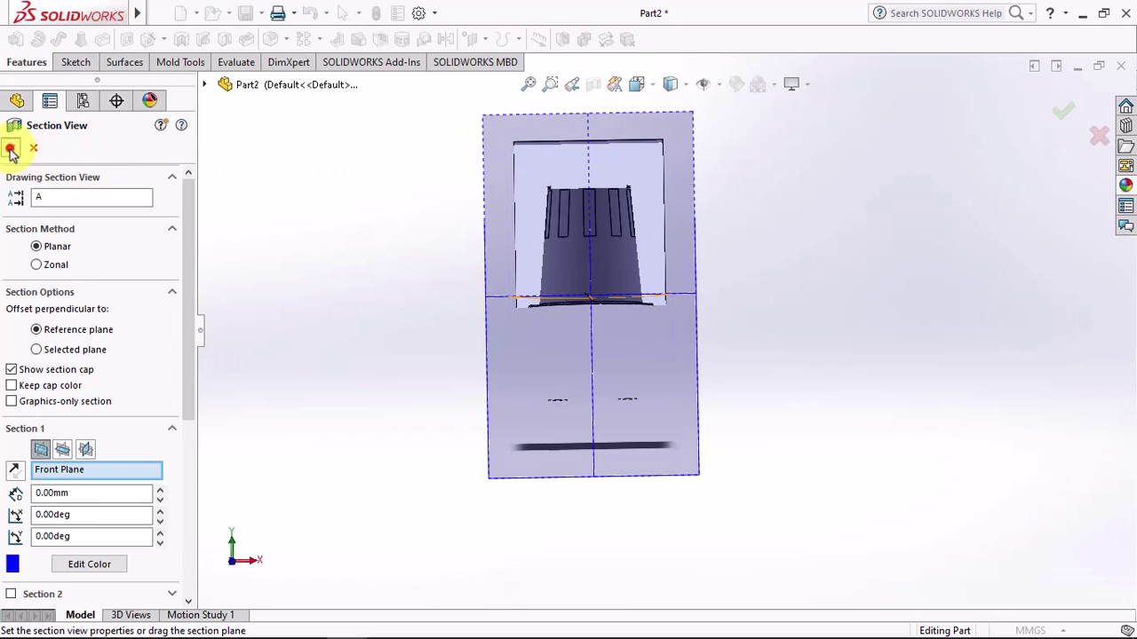
click(12, 145)
Step: Start a Front Plane sketch with a vertical centerline rising from the origin
click(593, 85)
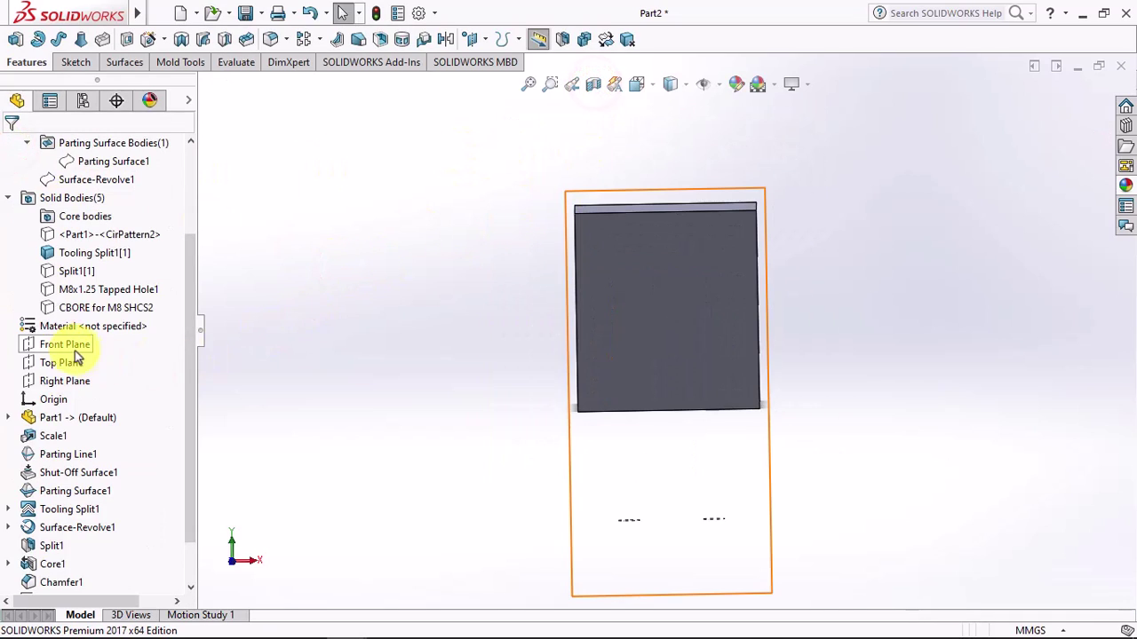
right_click(62, 344)
click(62, 312)
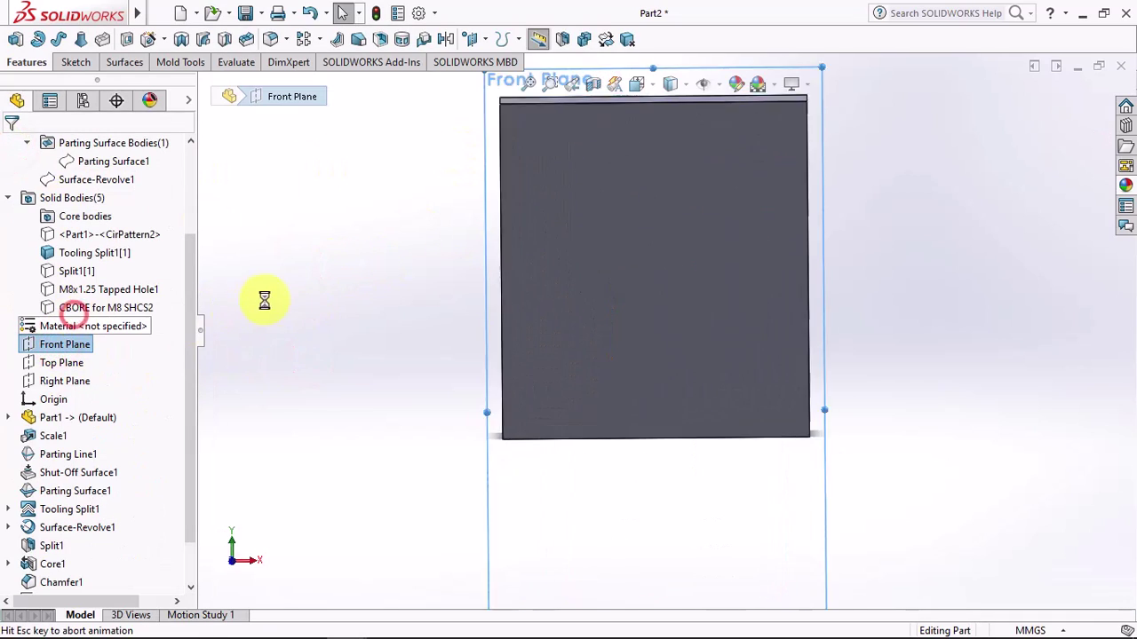
click(671, 86)
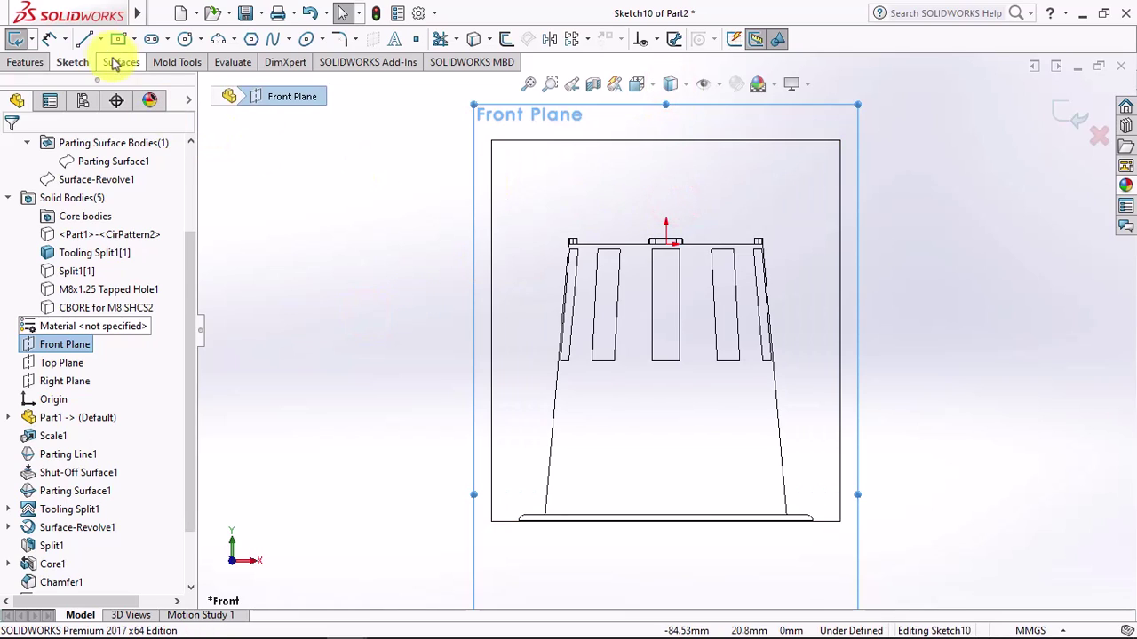
click(96, 39)
click(99, 78)
click(665, 240)
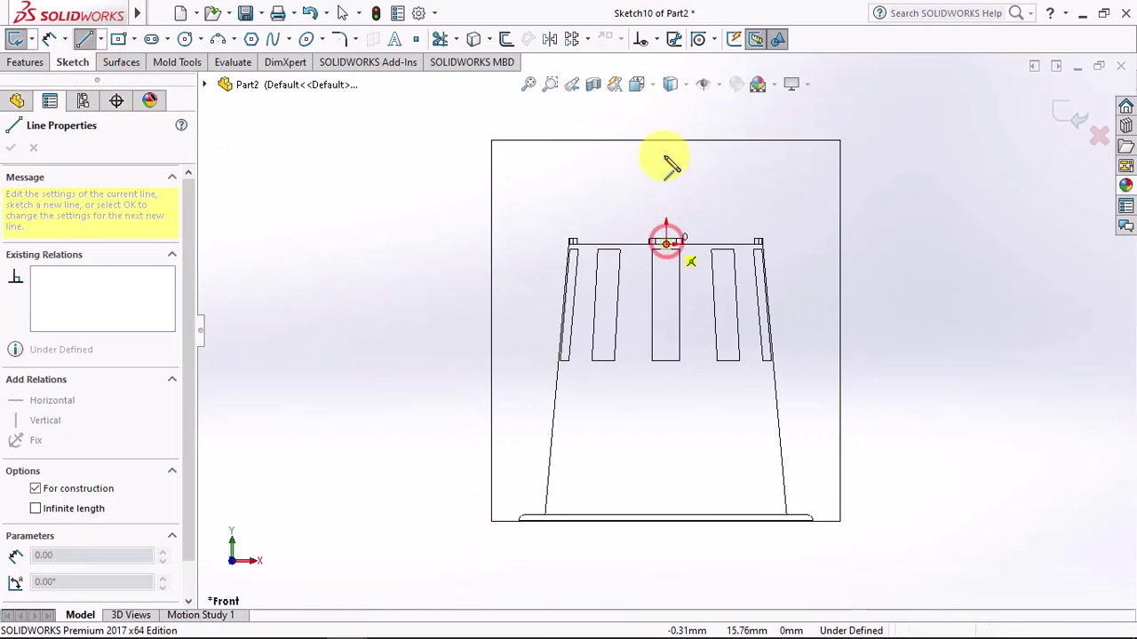
double_click(665, 133)
Step: Draw the stepped profile of solid lines beside the centerline, up to the top edge
scroll(622, 151, down, 2)
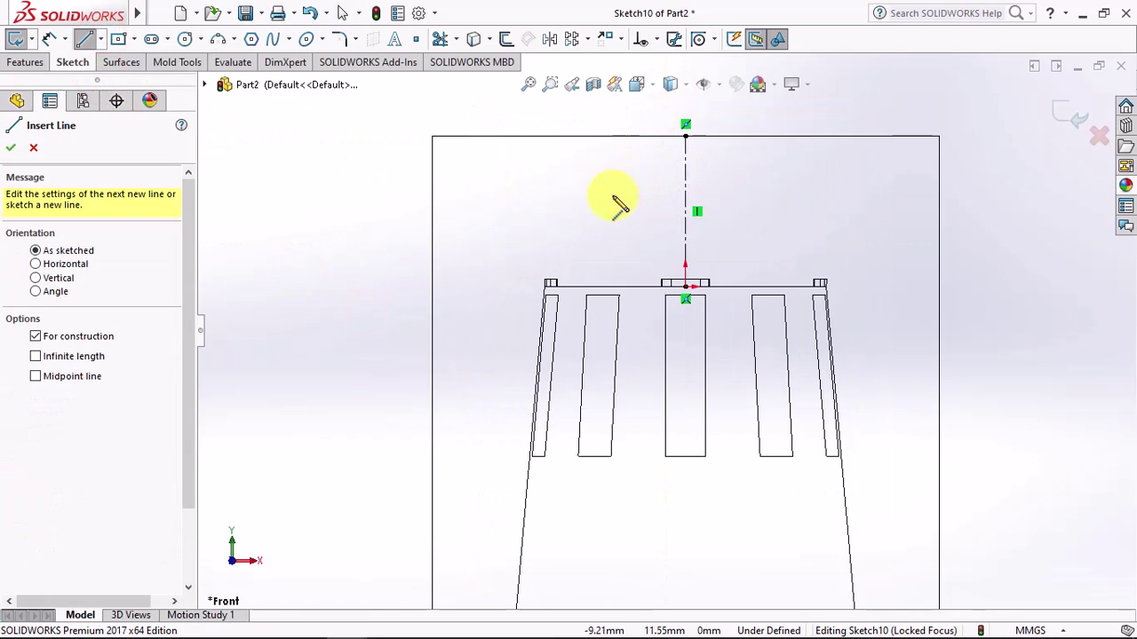
click(101, 39)
click(100, 57)
scroll(572, 307, down, 3)
scroll(571, 310, down, 2)
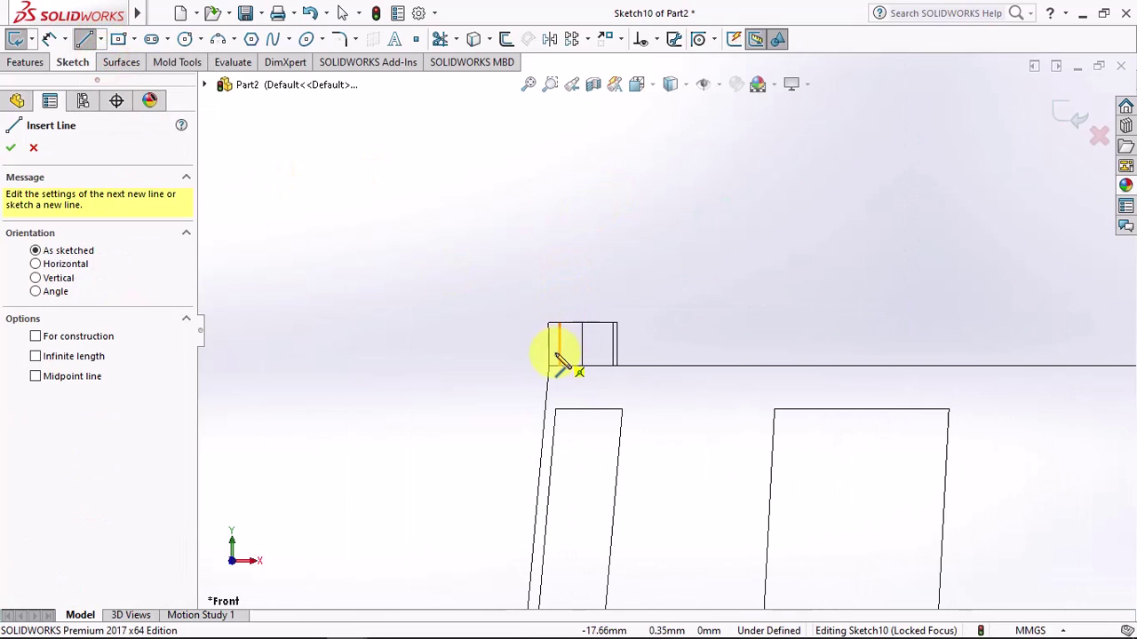
click(548, 370)
scroll(551, 297, up, 2)
scroll(608, 288, up, 3)
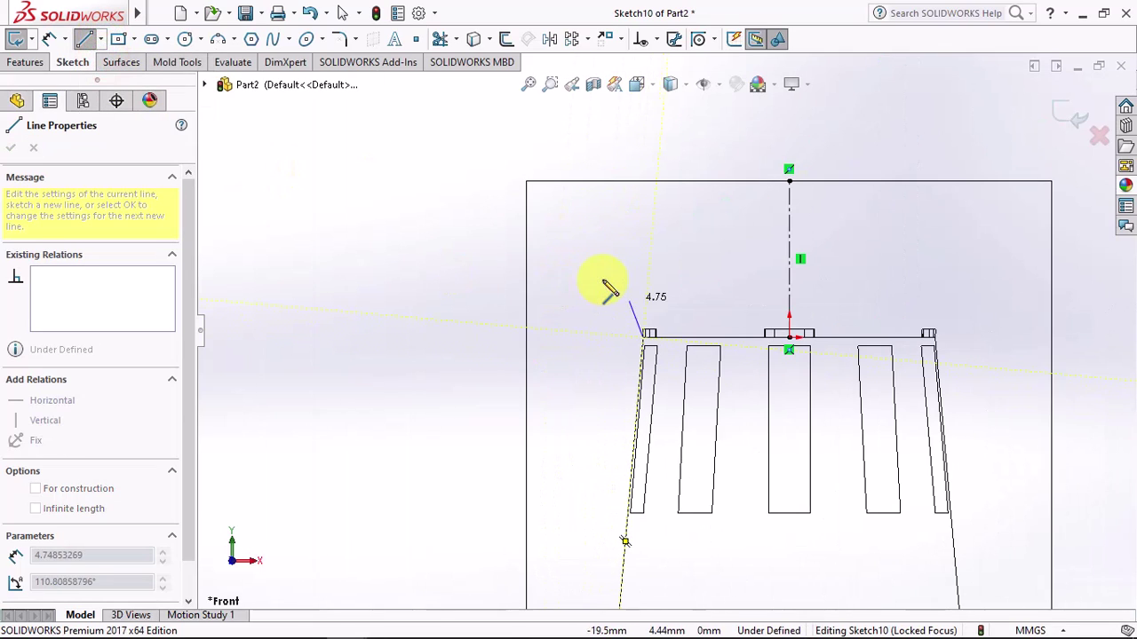
click(643, 218)
click(619, 218)
click(620, 182)
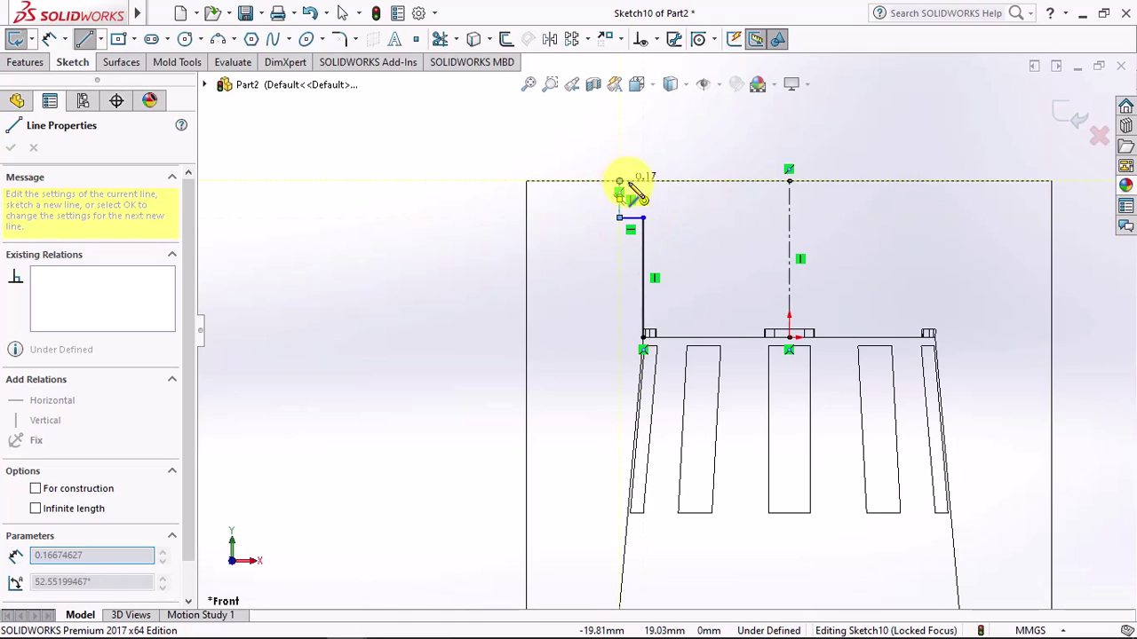
right_click(631, 185)
click(673, 217)
key(Escape)
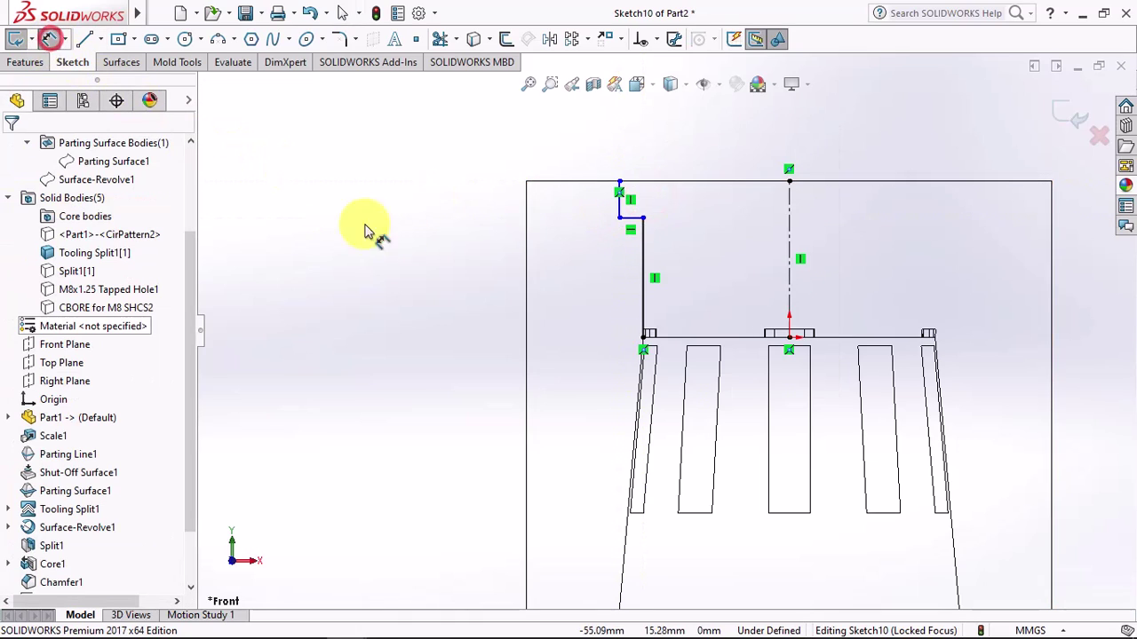
Step: Dimension the profile: 8 mm upper vertical segment and 3 mm horizontal step
click(624, 211)
click(563, 208)
text(8)
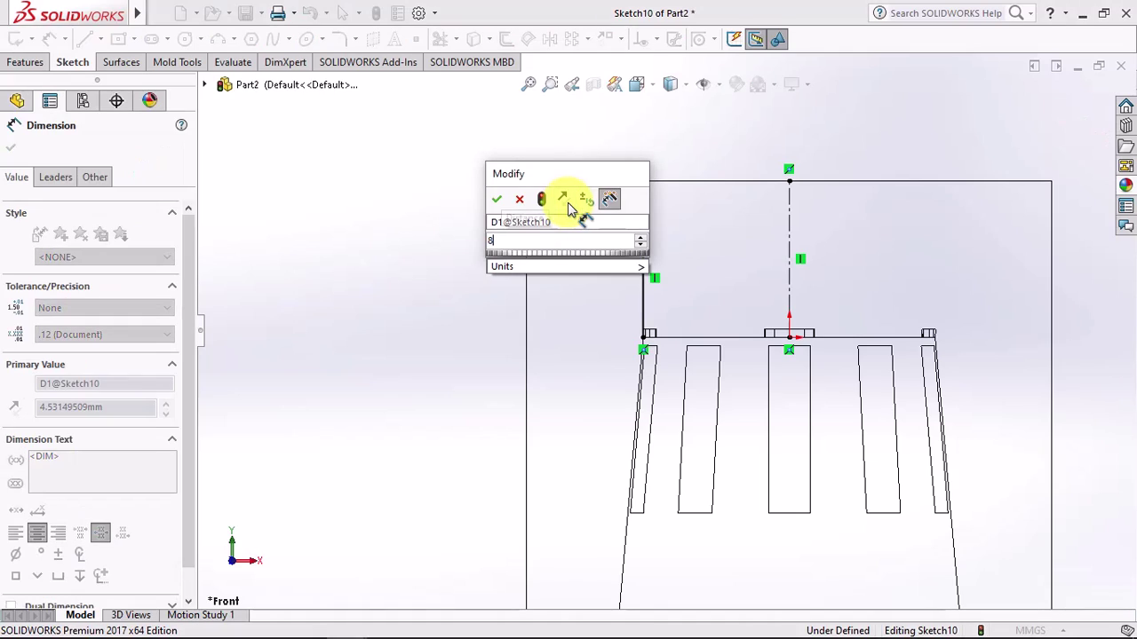
click(497, 201)
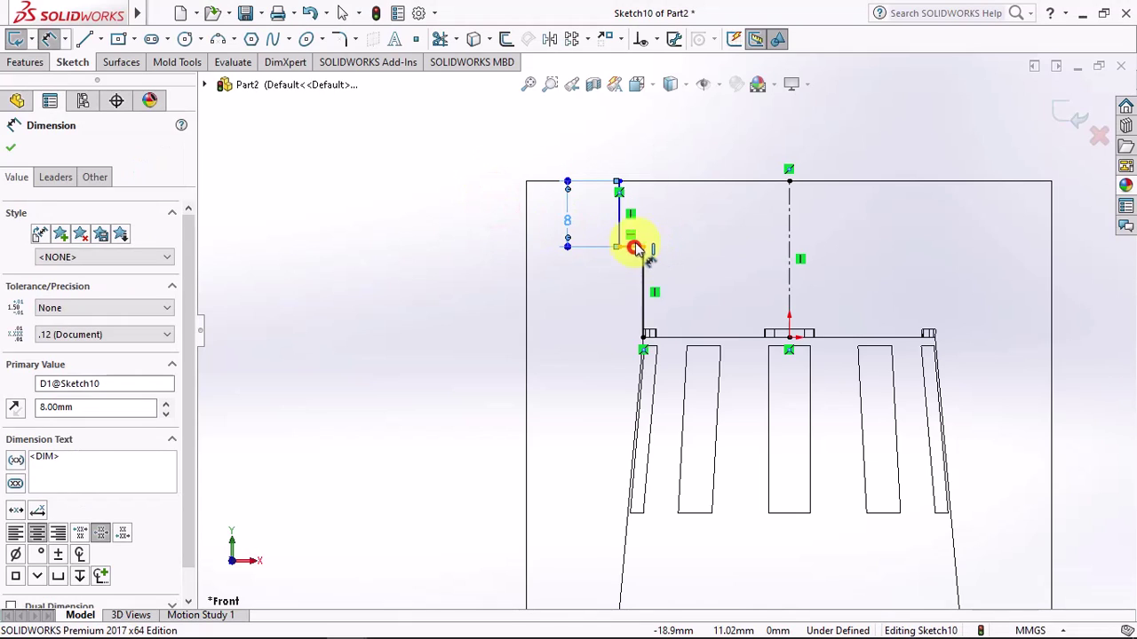
click(633, 250)
click(634, 153)
text(3)
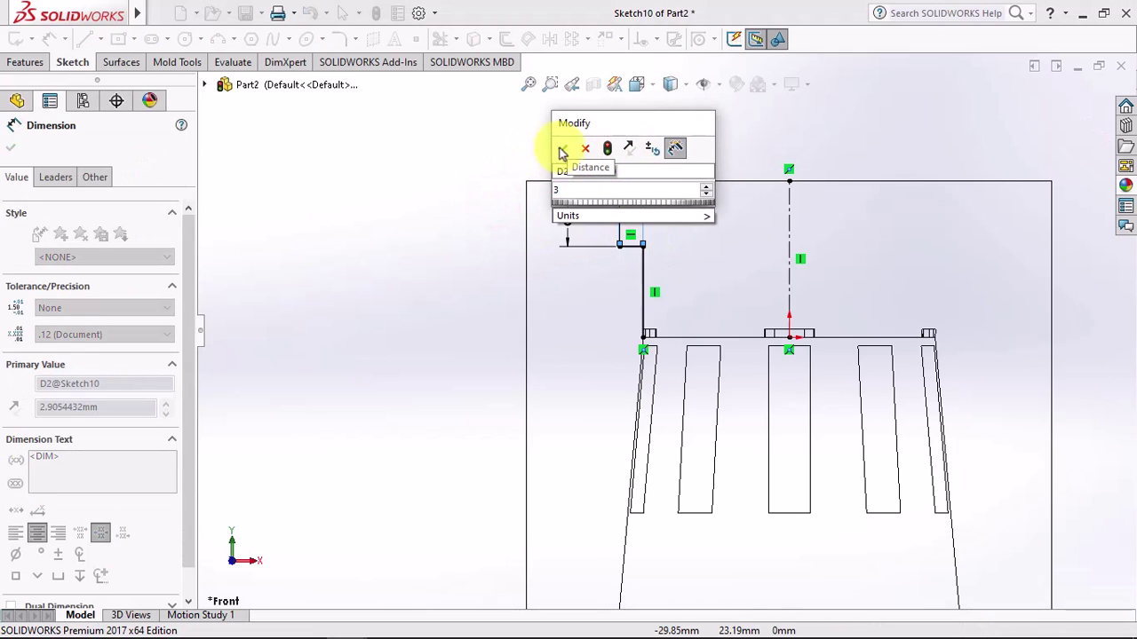
click(562, 151)
Step: Revolve the sketch profile around the centerline into a surface
middle_drag(500, 178, 228, 246)
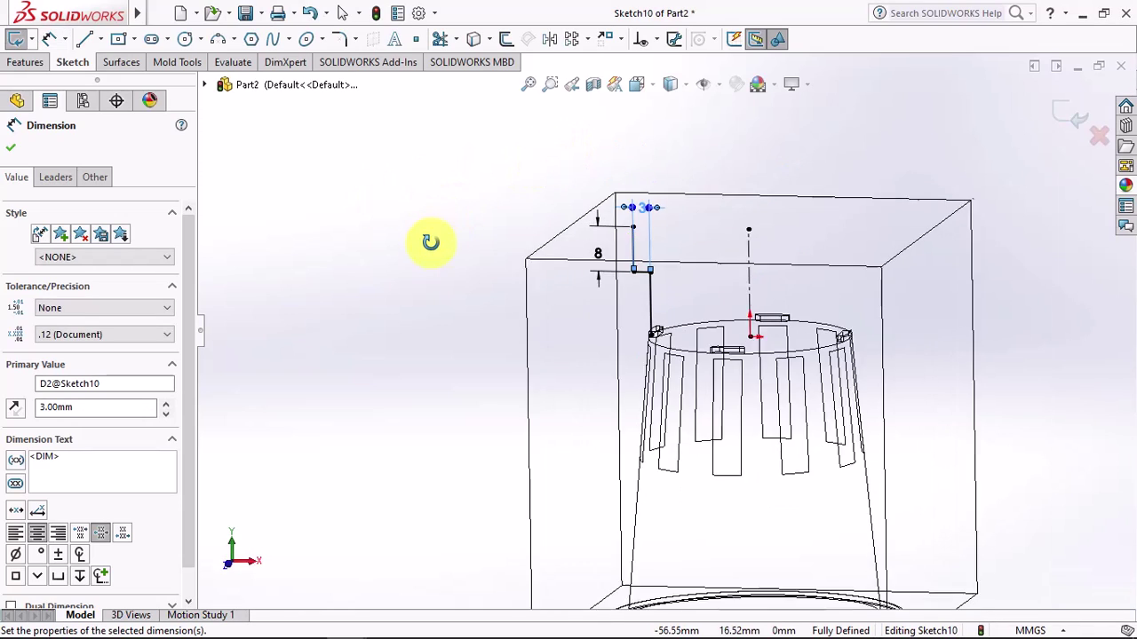
click(128, 66)
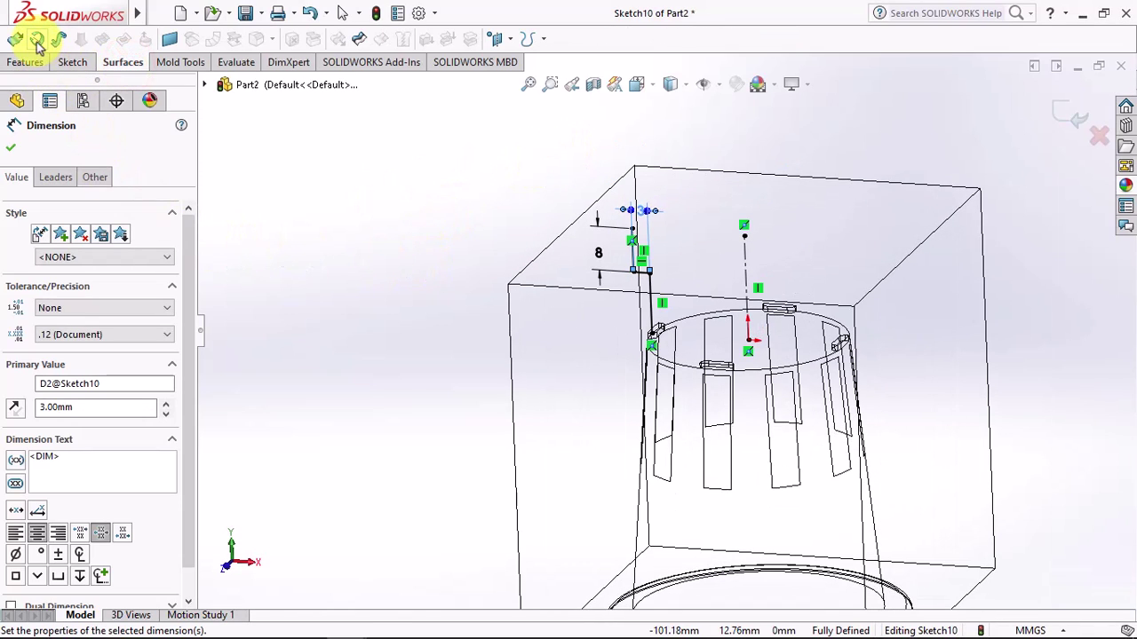
click(36, 40)
Step: Finish Surface-Revolve2, show shaded with edges, and split the block with it into cut bodies
click(11, 147)
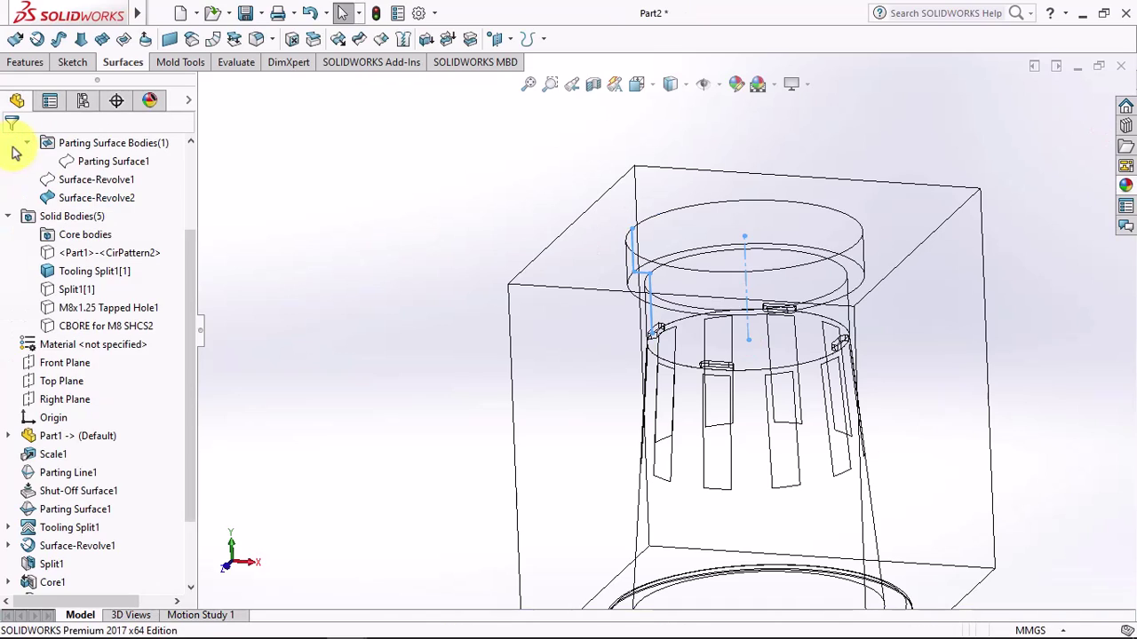
click(670, 83)
click(673, 109)
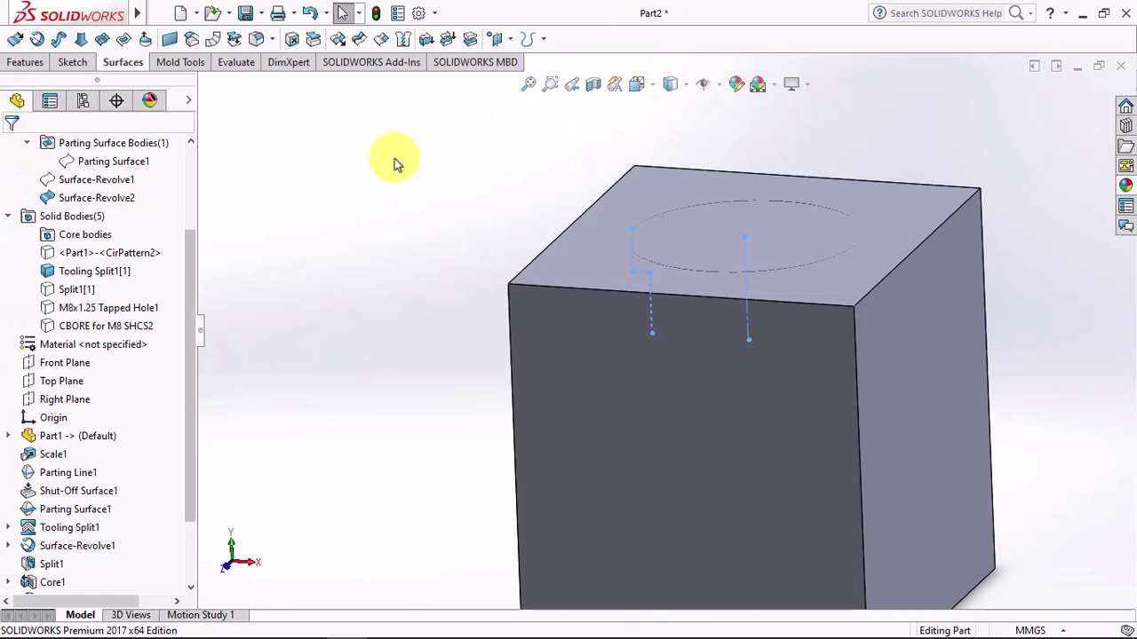
click(11, 67)
click(568, 39)
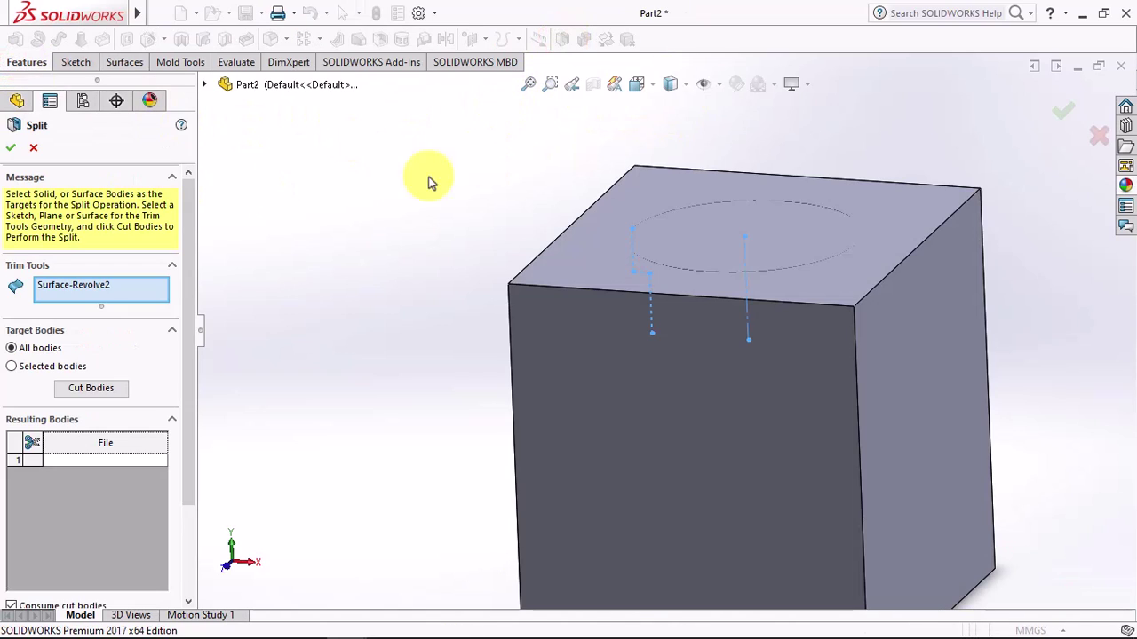
click(91, 389)
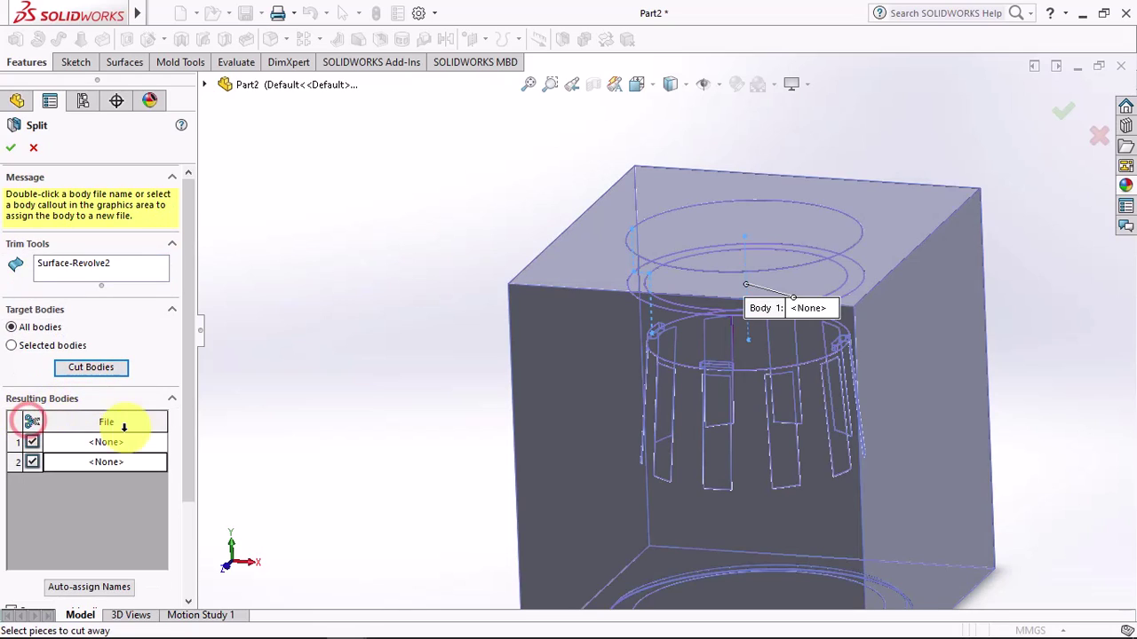
drag(186, 406, 190, 482)
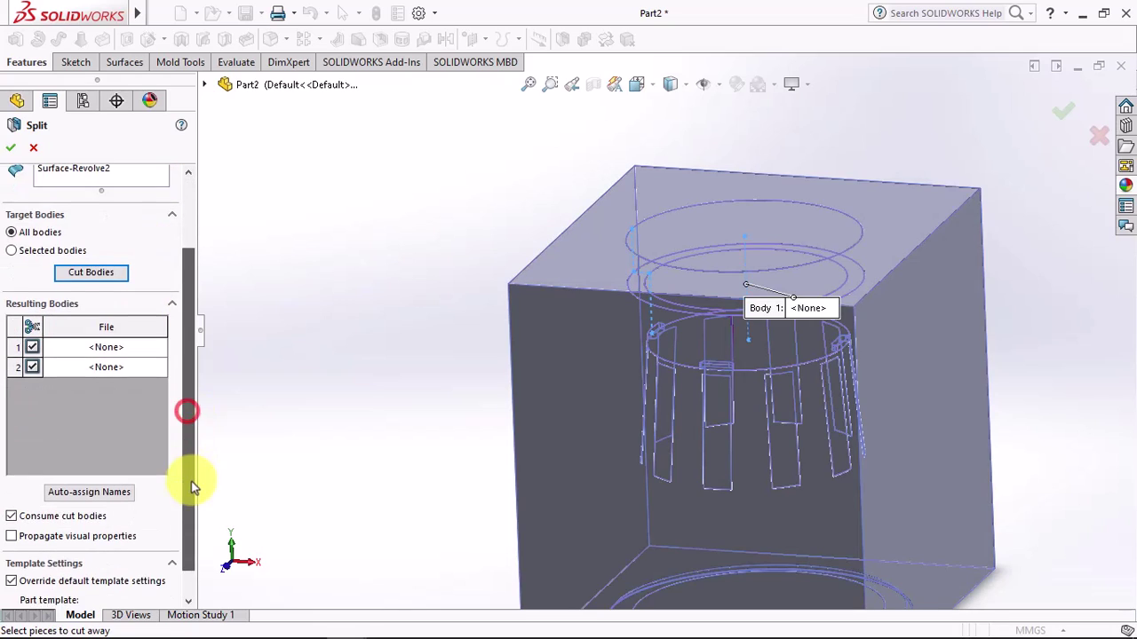
click(11, 148)
Step: Inspect the split in a section view and hide the inner split body
click(89, 197)
key(f)
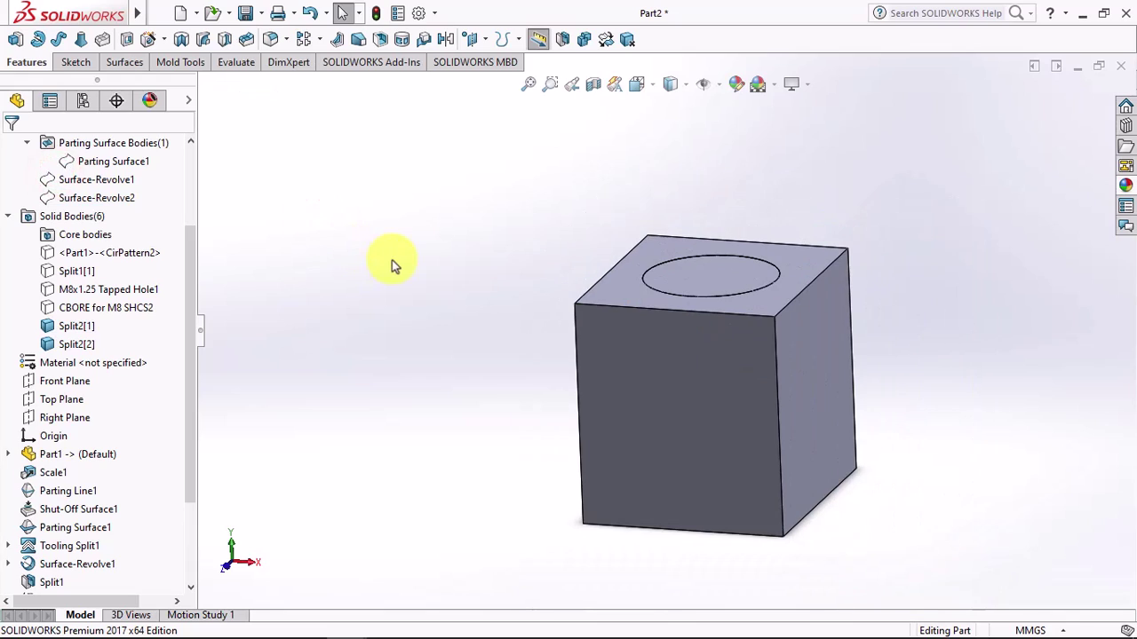
click(593, 84)
click(11, 145)
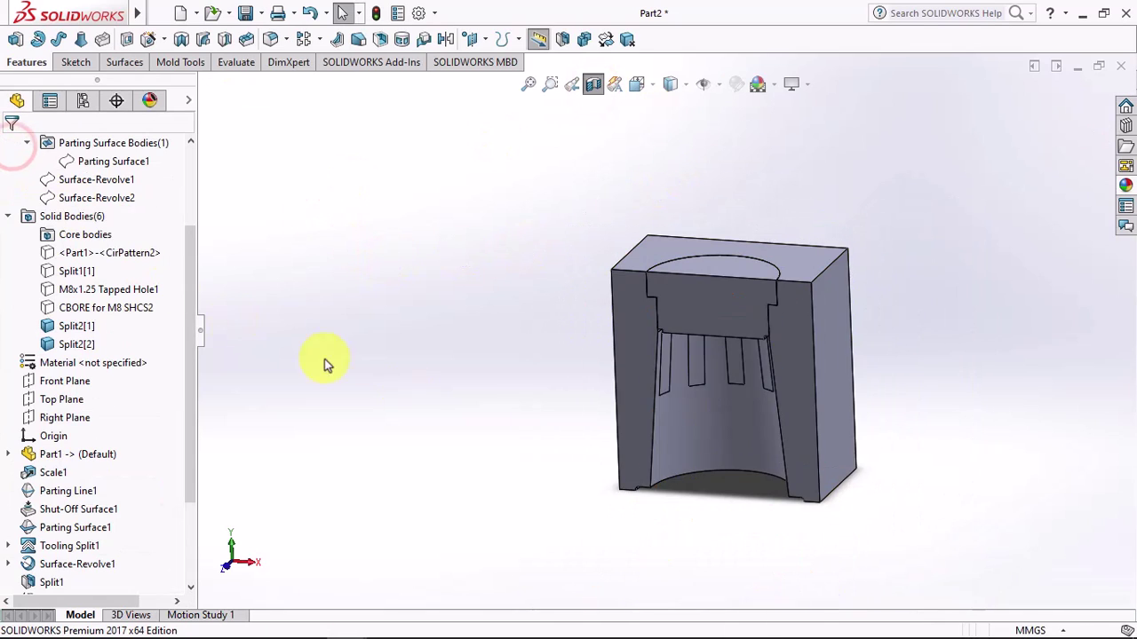
scroll(683, 353, down, 5)
middle_drag(684, 353, 692, 190)
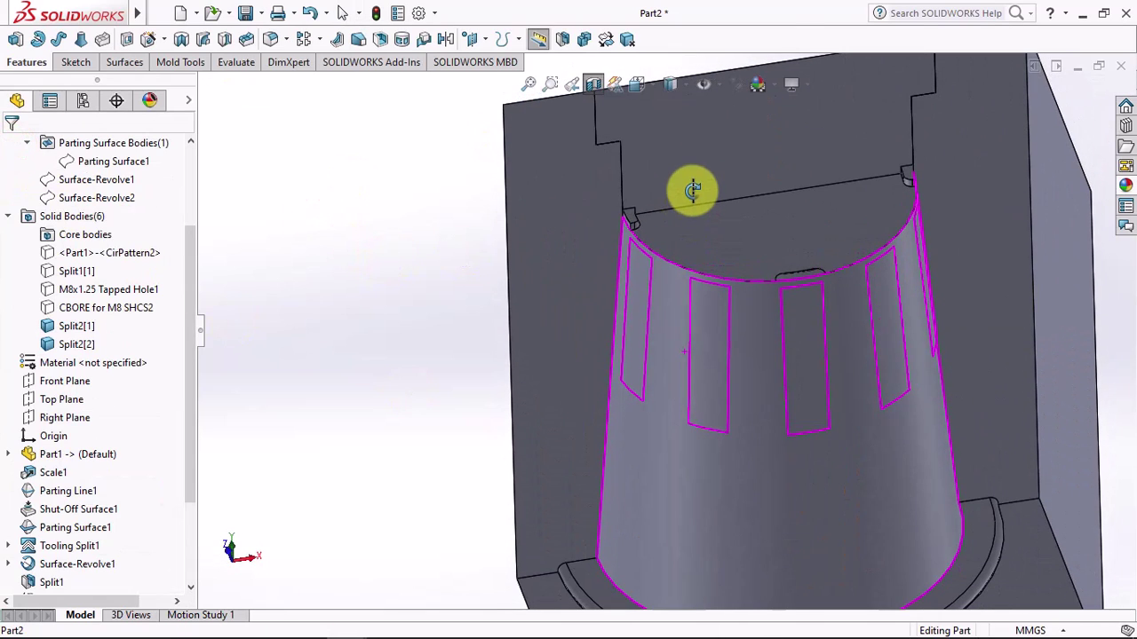
click(666, 456)
click(739, 407)
middle_drag(444, 385, 574, 296)
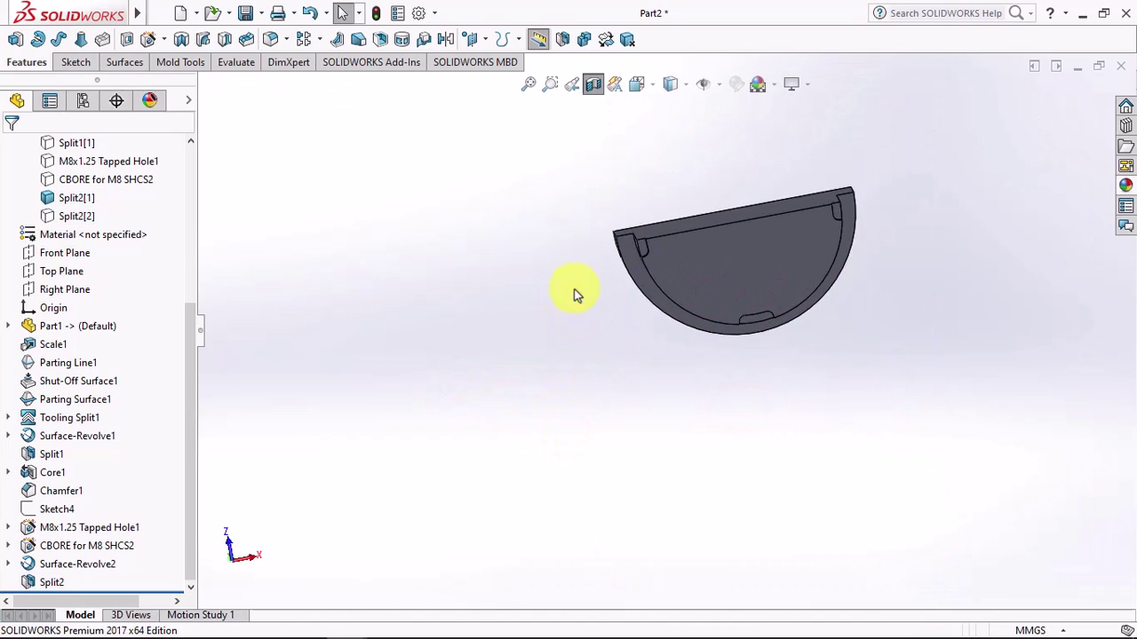
Step: Turn off the section and make Split2[2] opaque and fully shown again
click(588, 93)
middle_drag(571, 169, 551, 477)
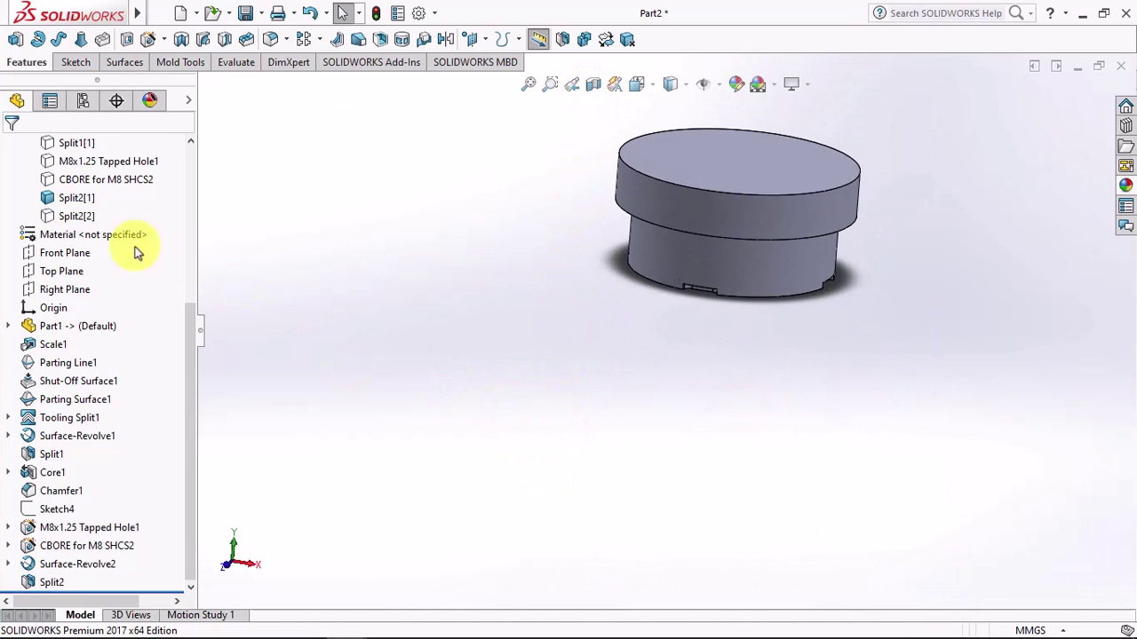
click(71, 216)
click(87, 194)
click(76, 197)
click(310, 272)
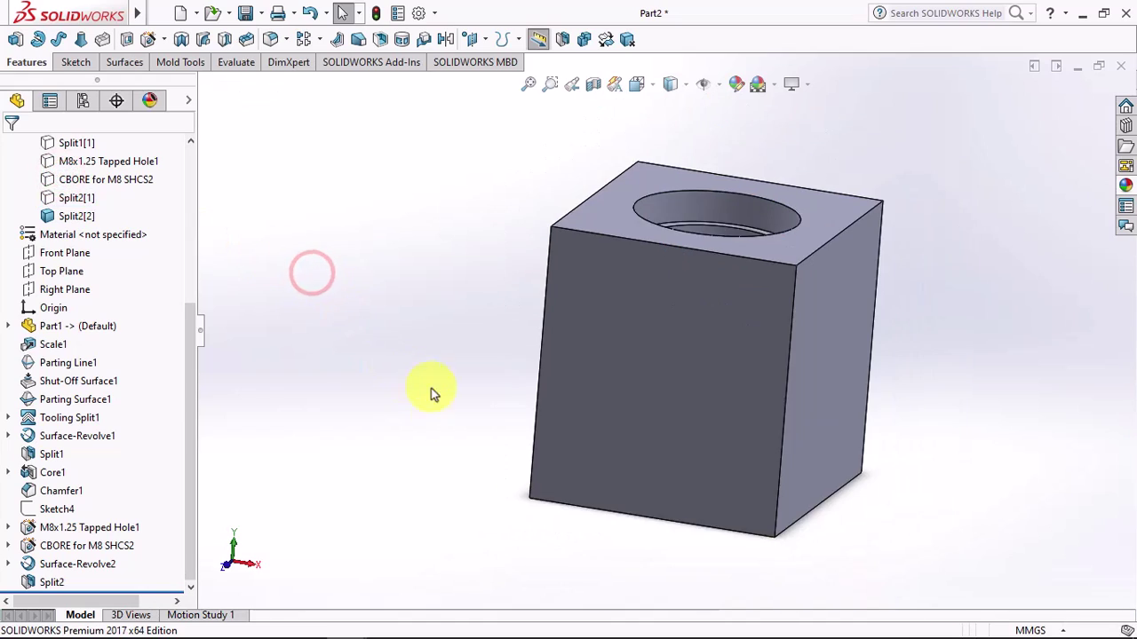
middle_drag(431, 388, 473, 241)
Step: Delete and patch the seven window faces inside the bore of Split2[2]
click(118, 66)
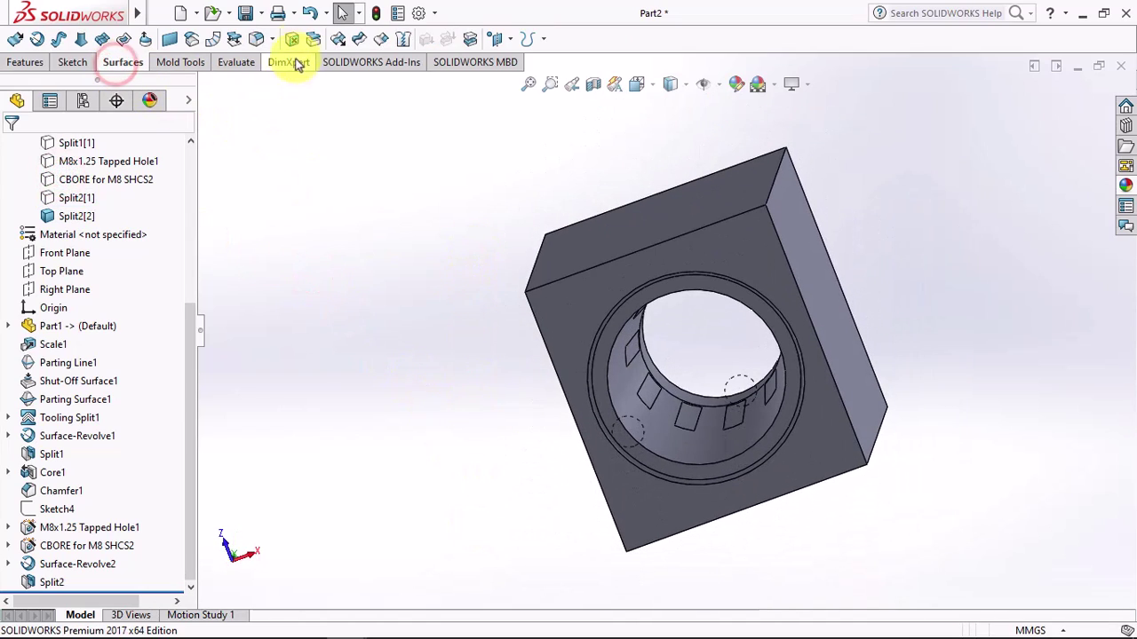
click(293, 44)
scroll(728, 429, down, 5)
click(603, 372)
click(499, 302)
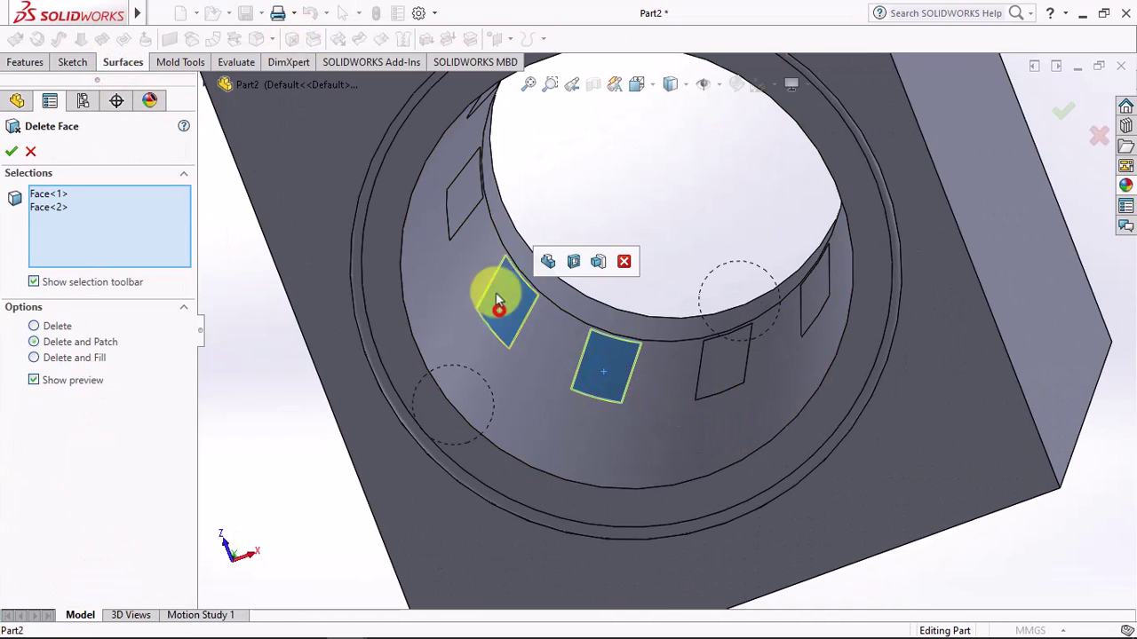
click(459, 195)
click(722, 365)
click(811, 282)
middle_drag(787, 342, 792, 322)
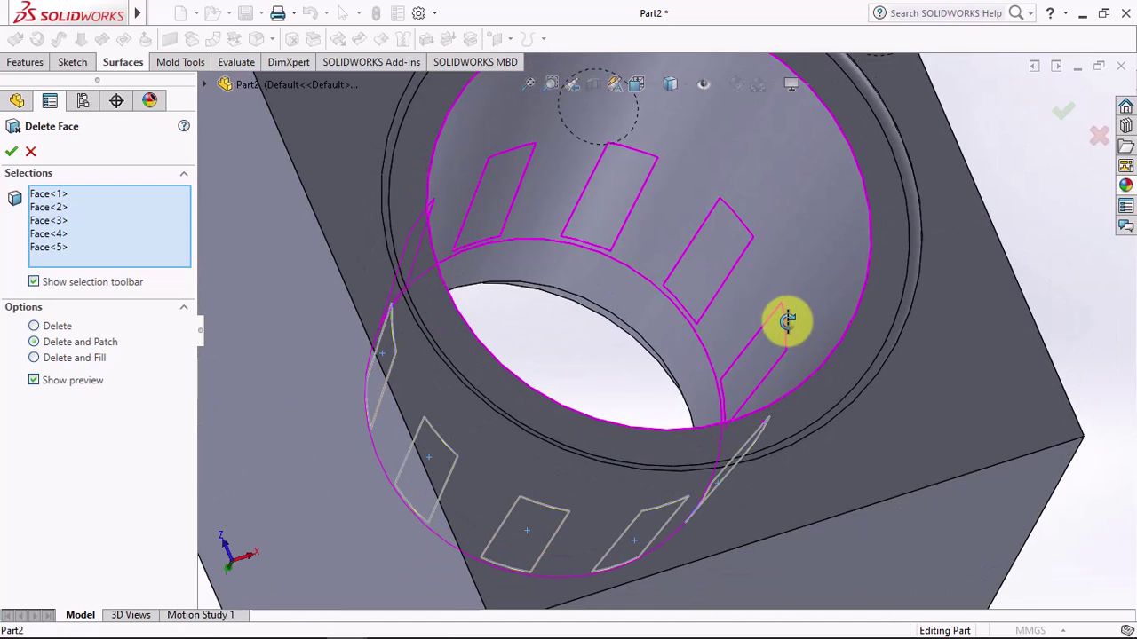
click(768, 347)
click(701, 269)
middle_drag(498, 198, 332, 287)
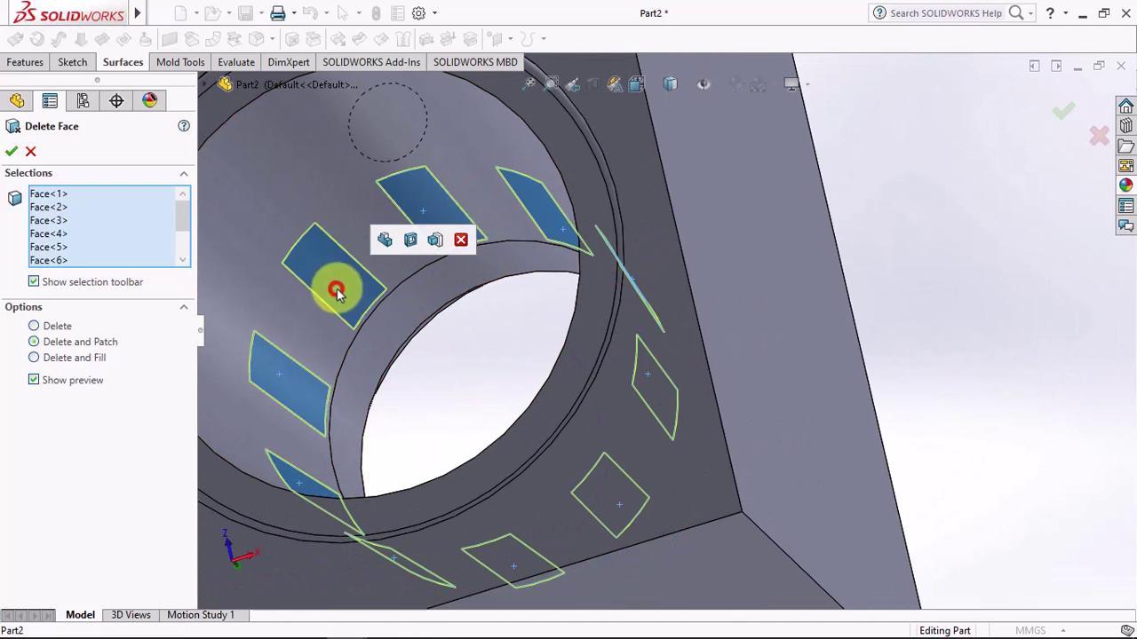
click(10, 151)
Step: Orbit and zoom out, then scroll the tree up to the Solid Bodies folder
scroll(556, 269, up, 5)
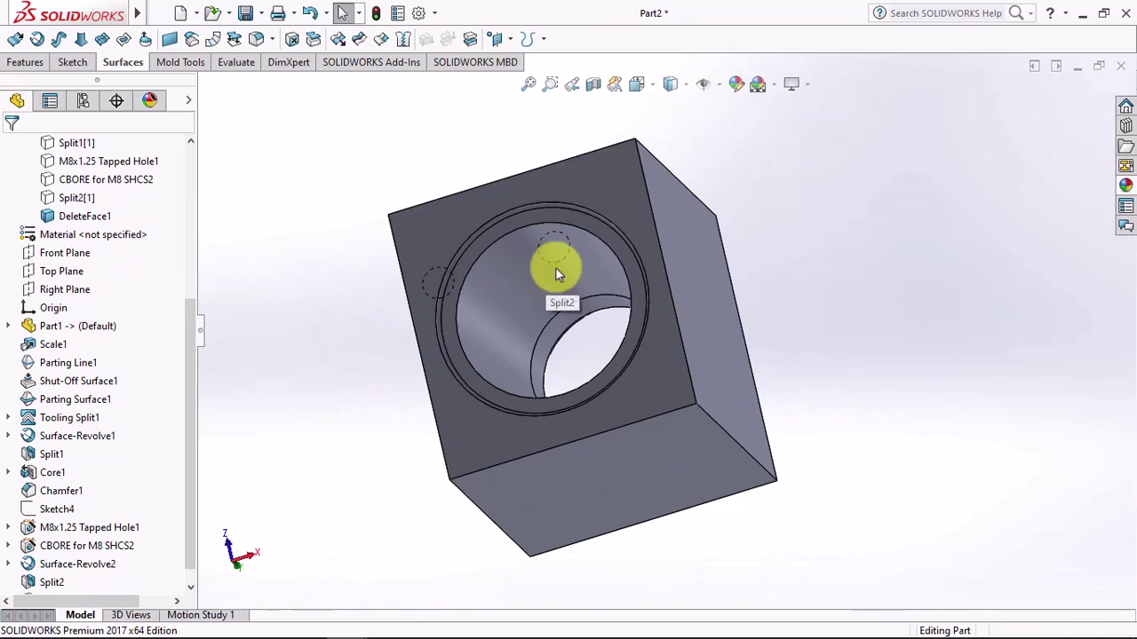
mouse_move(556, 269)
middle_down()
mouse_move(584, 577)
mouse_move(550, 388)
middle_up()
scroll(322, 323, up, 2)
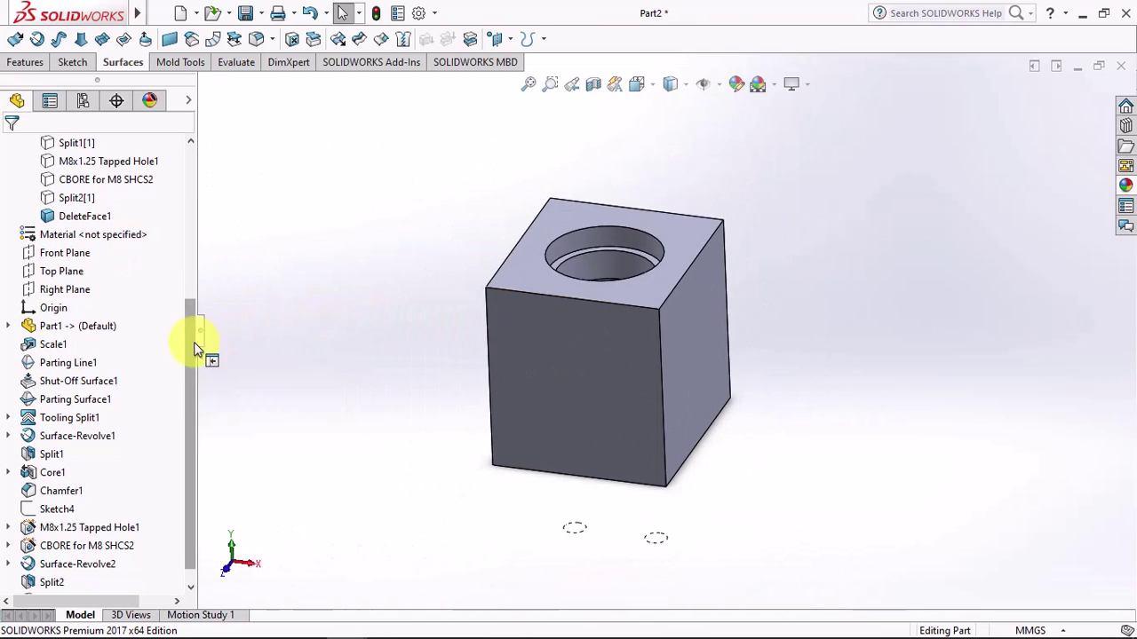
drag(194, 342, 192, 239)
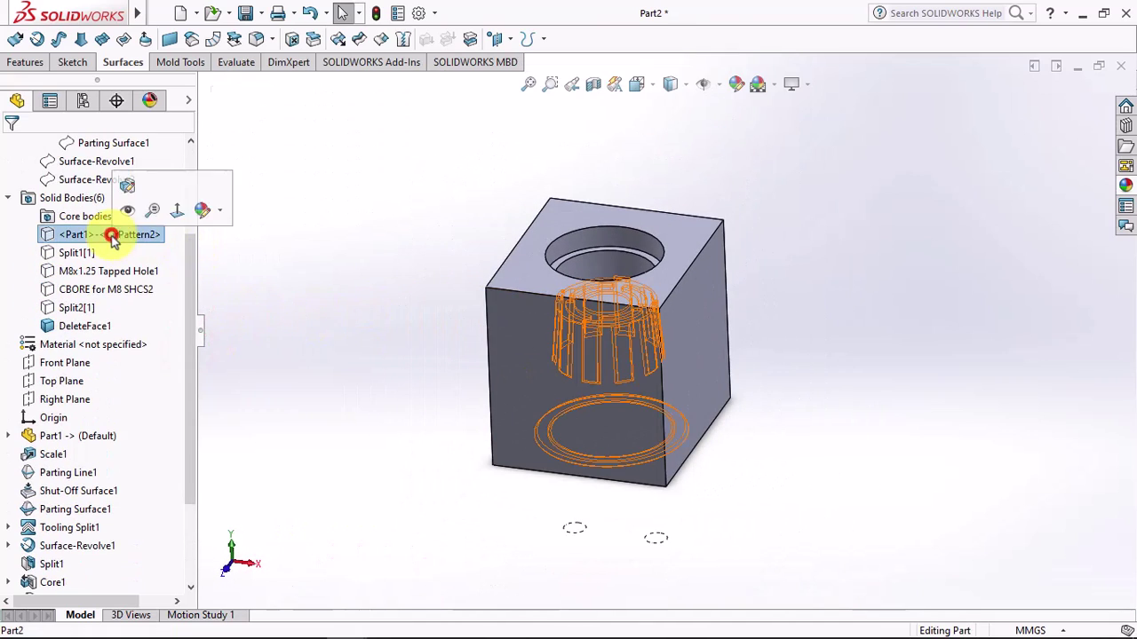
Step: Show the hidden bodies from <Part1>-<CirPattern2> through Split2[1]
click(285, 249)
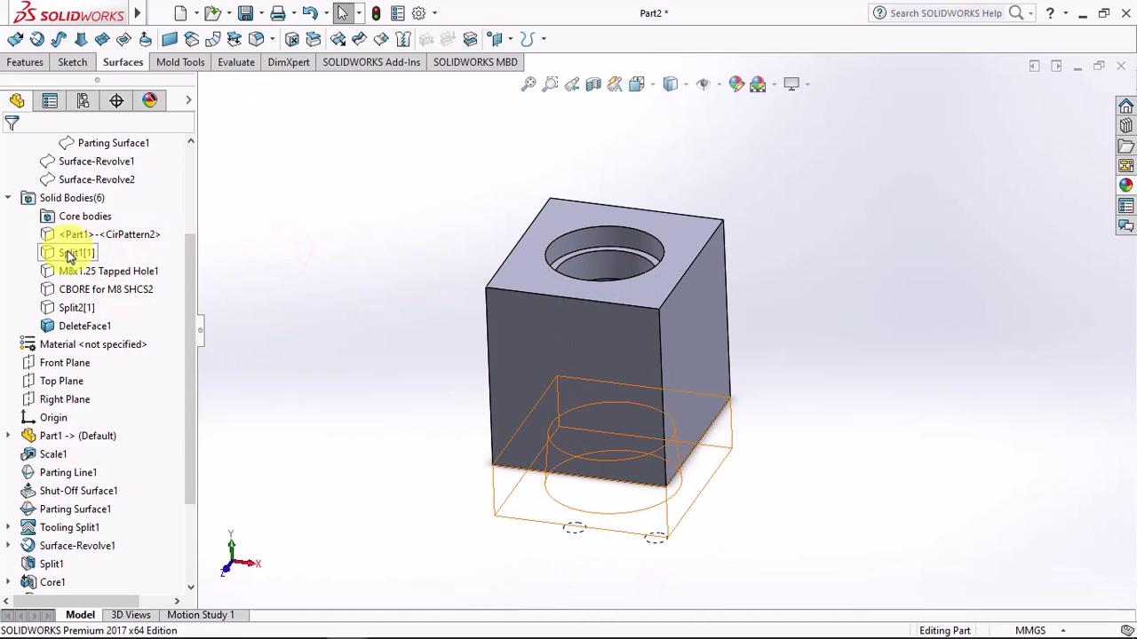
click(75, 234)
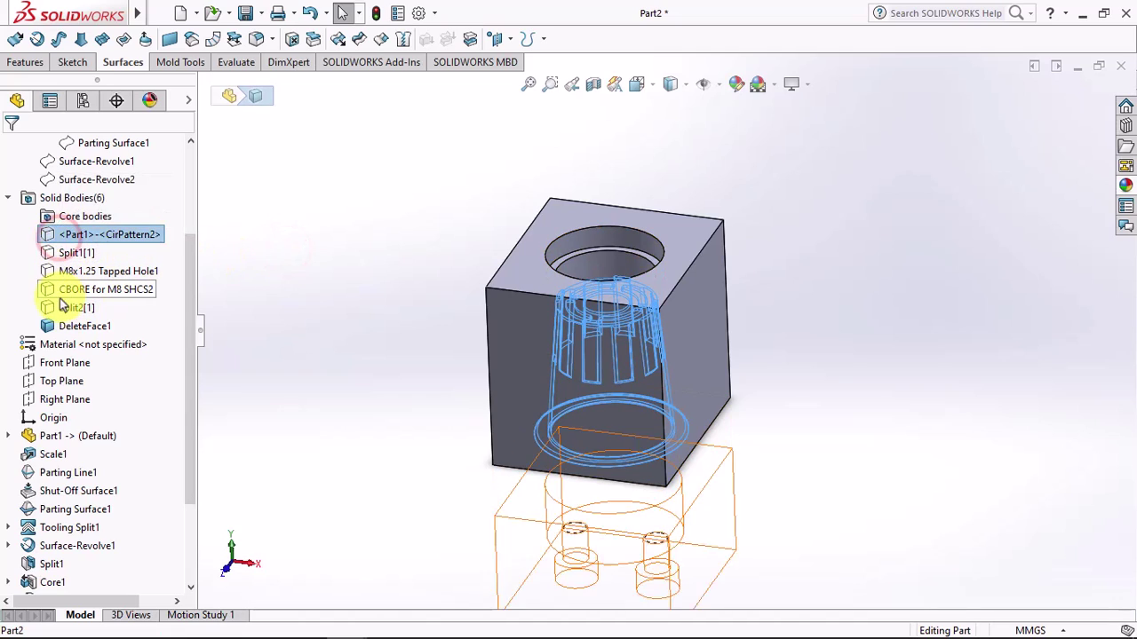
shift+click(70, 308)
click(330, 302)
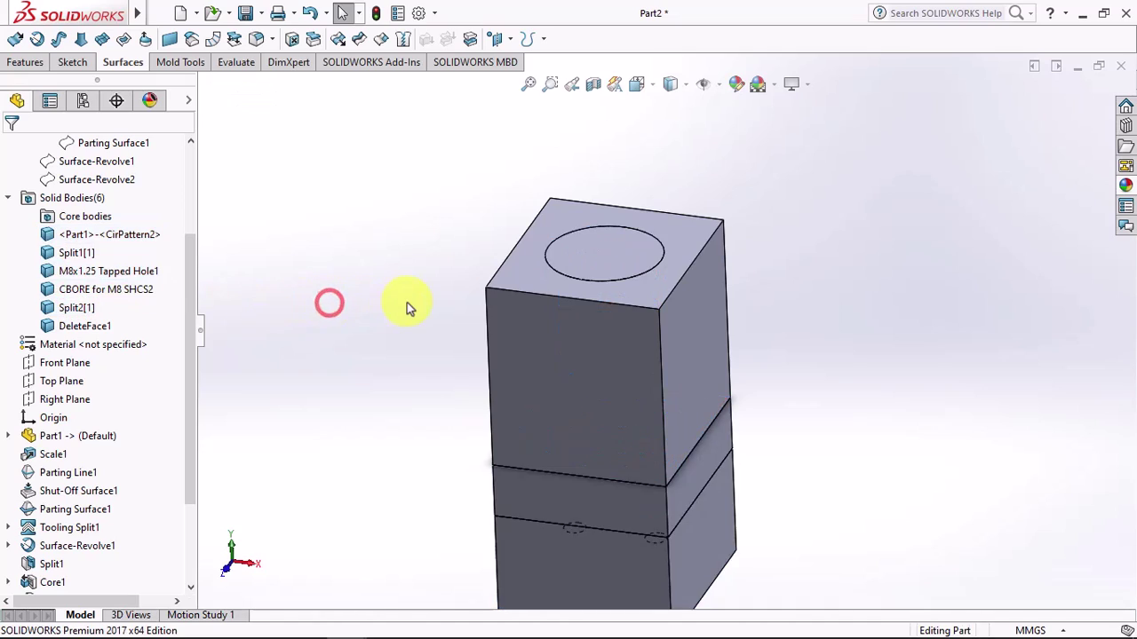
Step: Check the mold's interior with a temporary section cut, then remove it
click(593, 84)
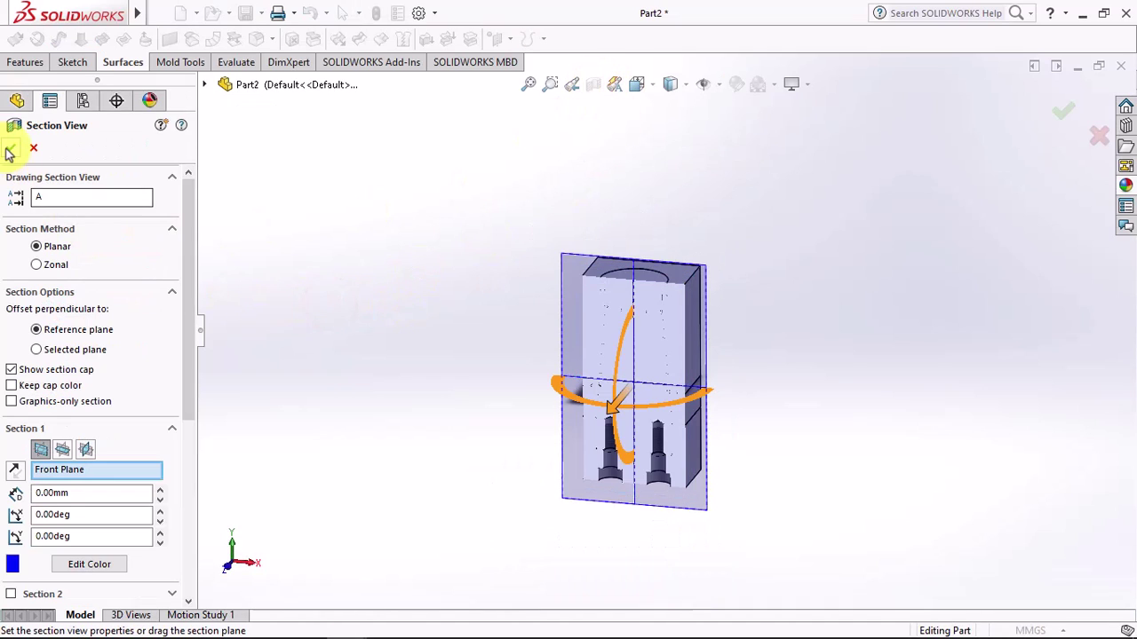
click(11, 148)
mouse_move(646, 469)
middle_down()
mouse_move(652, 386)
mouse_move(632, 465)
mouse_move(691, 263)
mouse_move(621, 370)
mouse_move(626, 344)
middle_up()
click(601, 100)
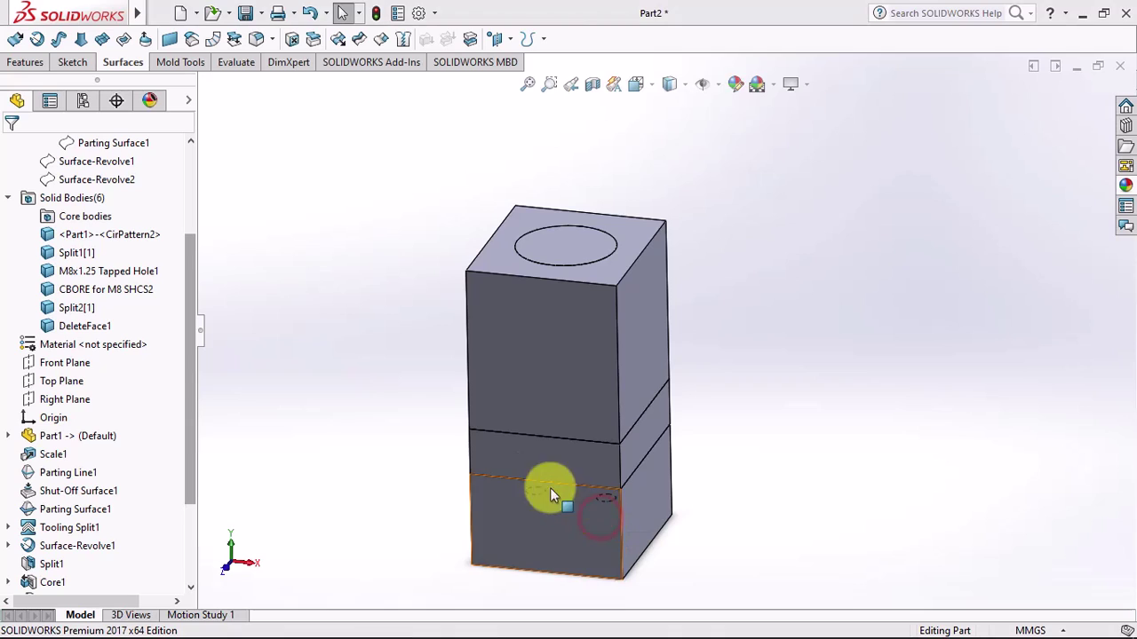
Step: Start a sketch on Top Plane with a center rectangle anchored at the origin
click(60, 381)
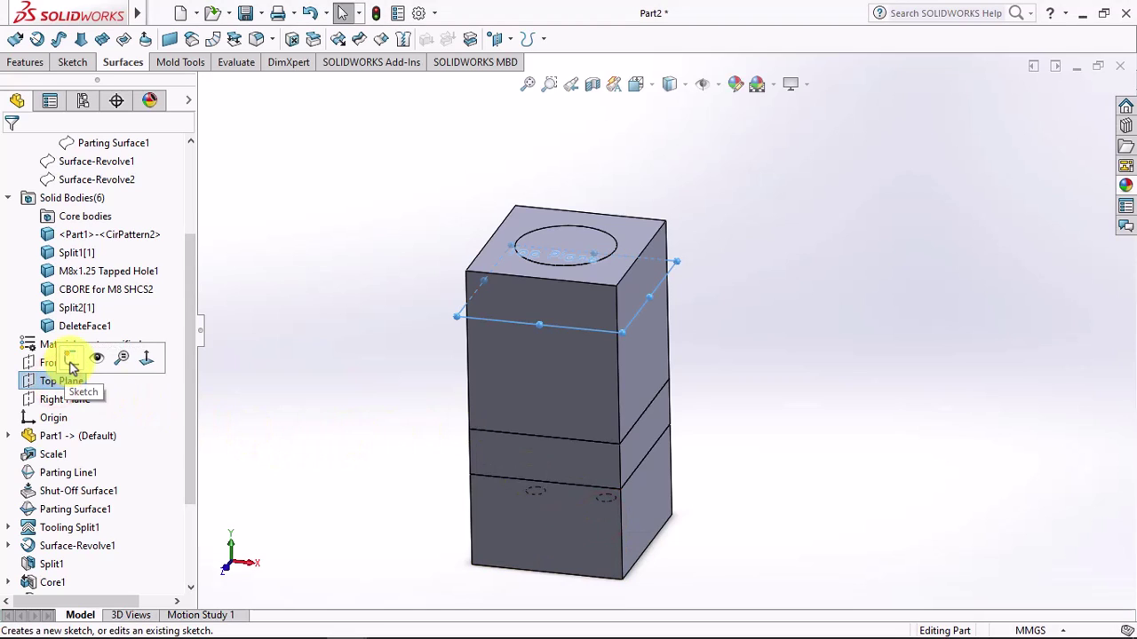
click(79, 360)
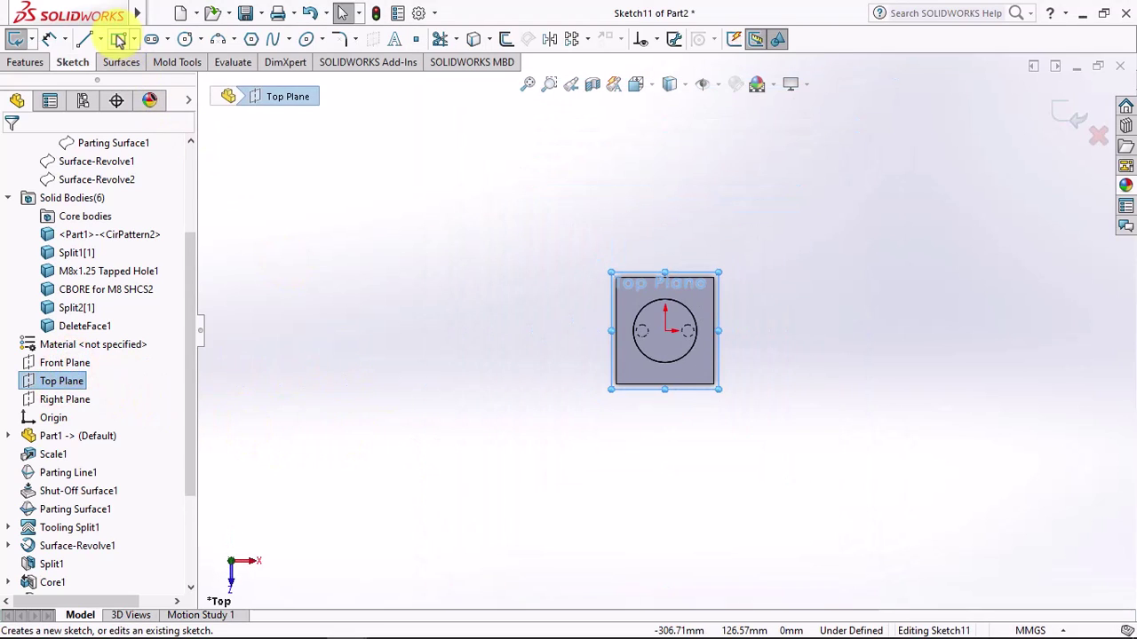
click(118, 39)
click(665, 330)
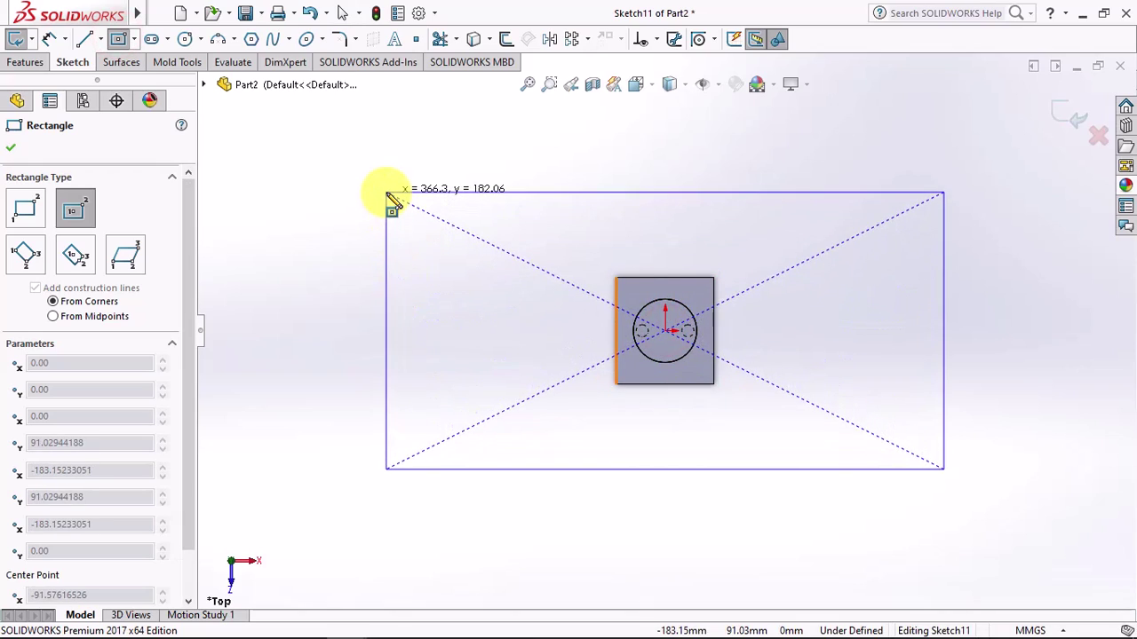
click(388, 193)
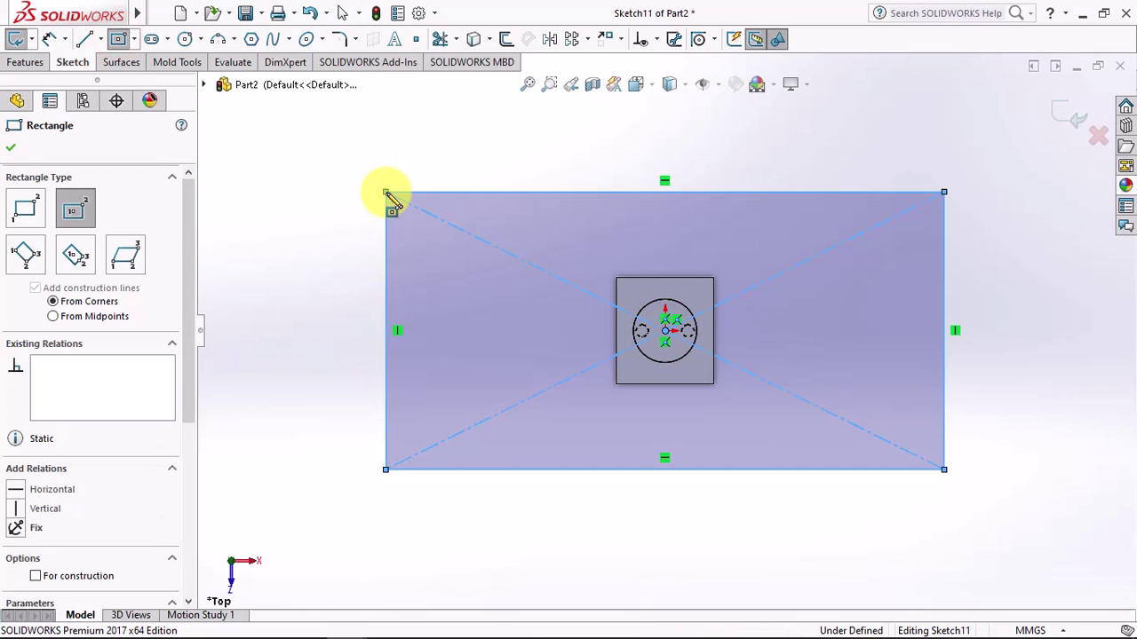
Step: Dimension the rectangle 350 wide by 200 tall
click(49, 39)
click(521, 191)
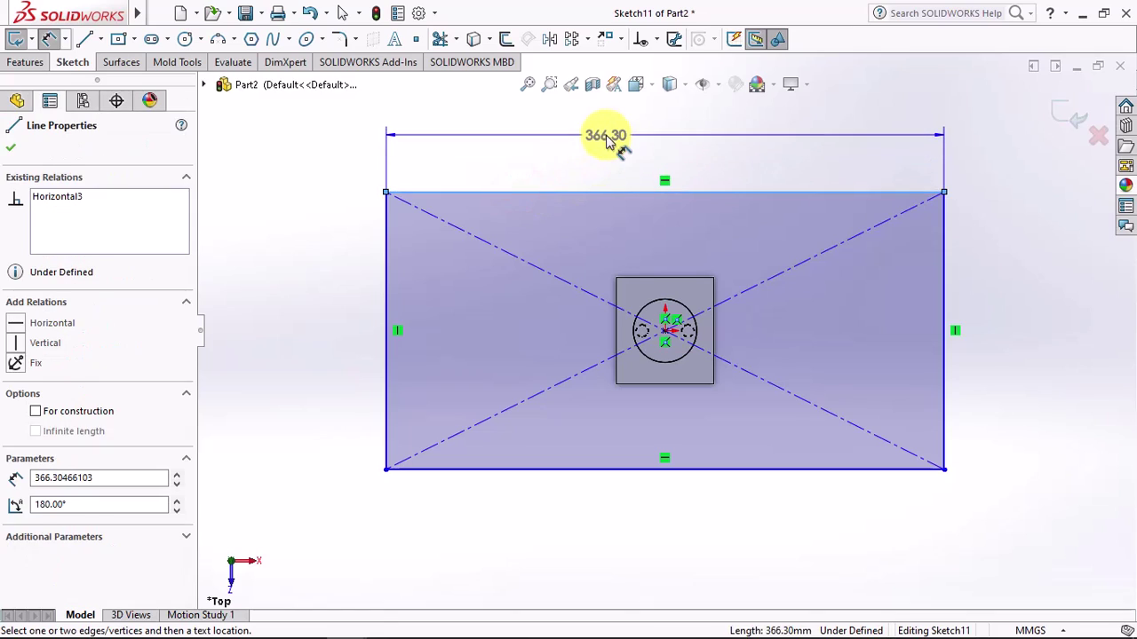
click(604, 137)
text(350)
key(Return)
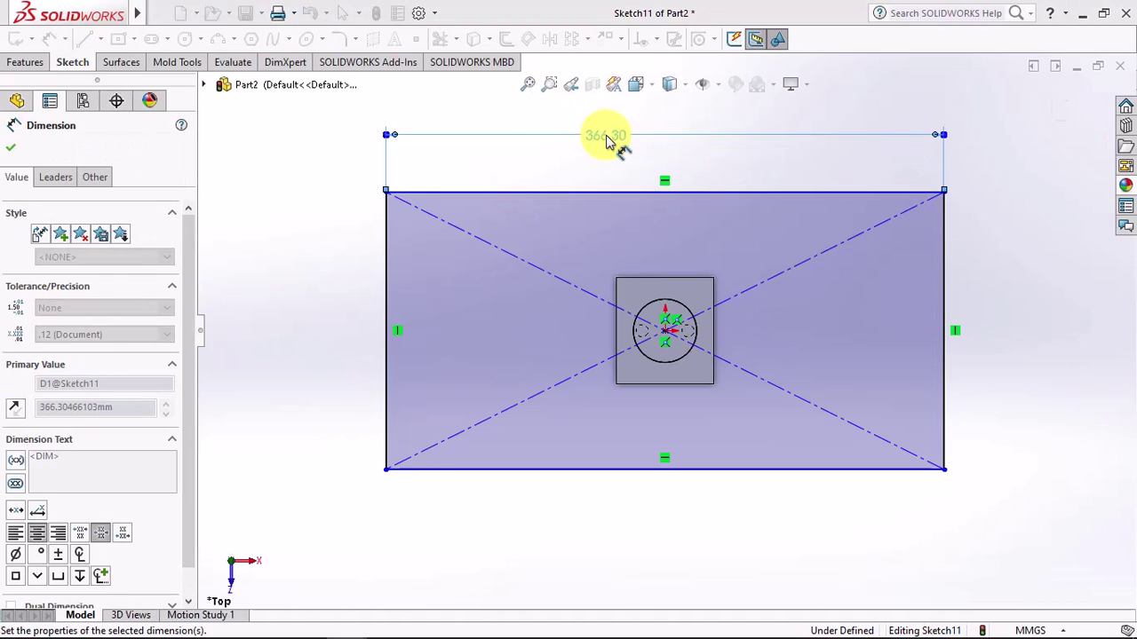
click(396, 266)
click(336, 320)
text(200)
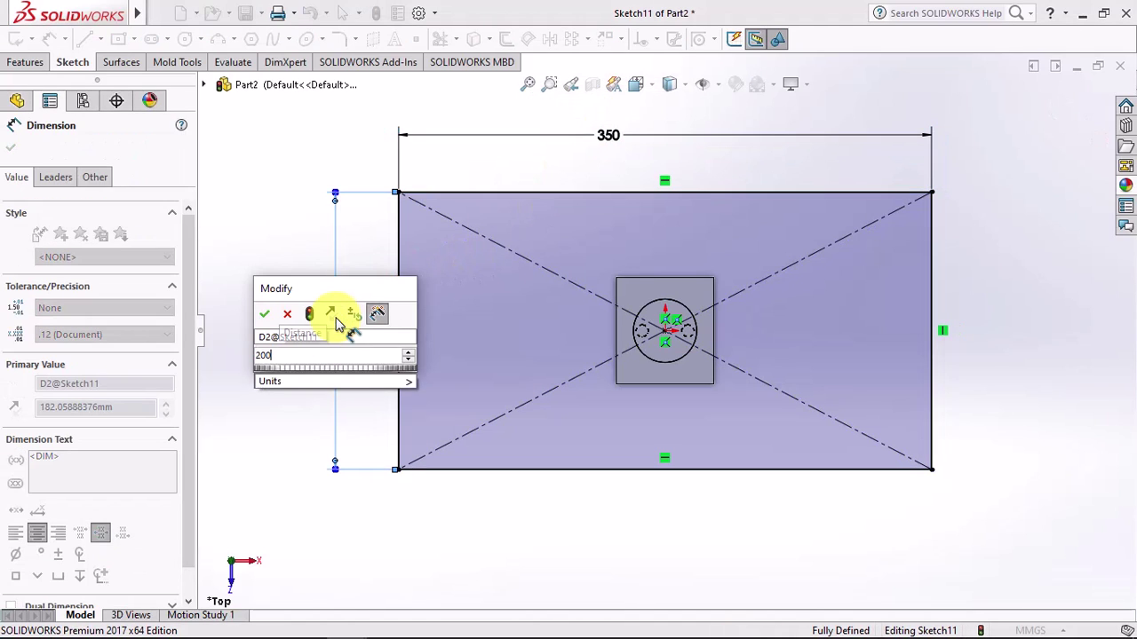
click(263, 311)
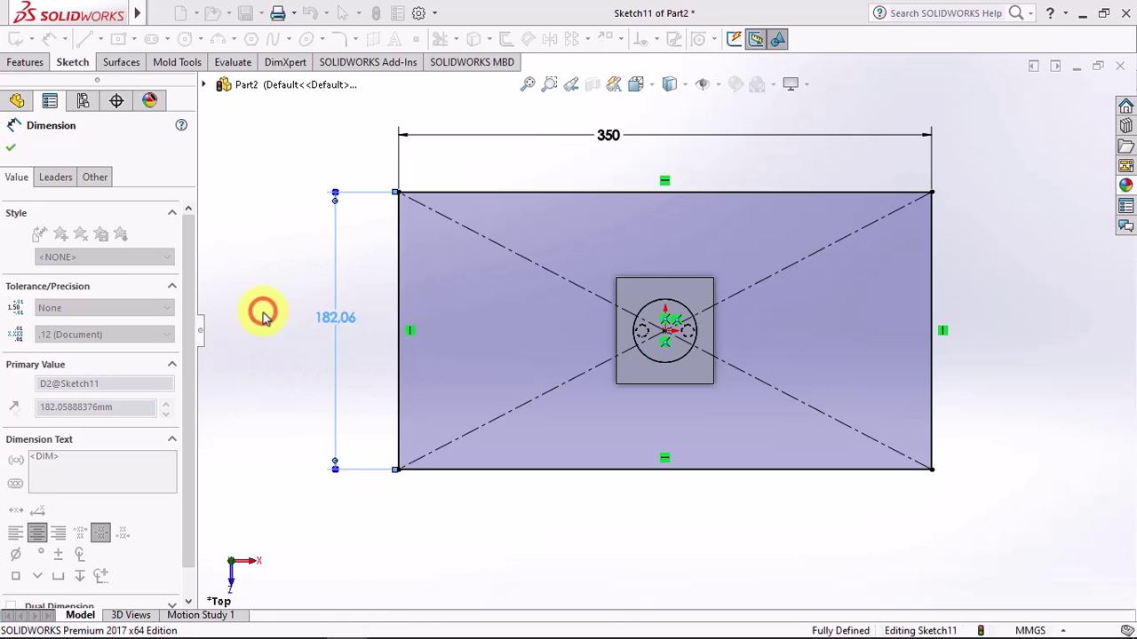
click(11, 147)
Step: Draw a horizontal centreline from the mold's centre to the rectangle's left edge midpoint
click(100, 40)
click(119, 79)
click(665, 330)
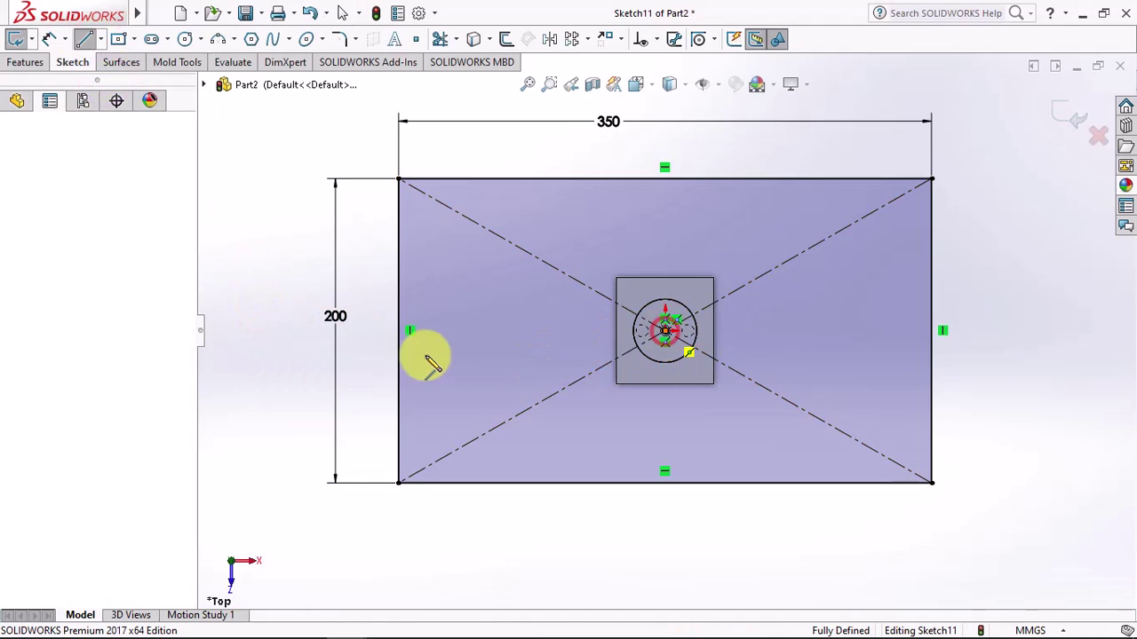
click(399, 330)
right_click(399, 330)
Step: Draw a small construction center rectangle centred on the centreline
click(425, 347)
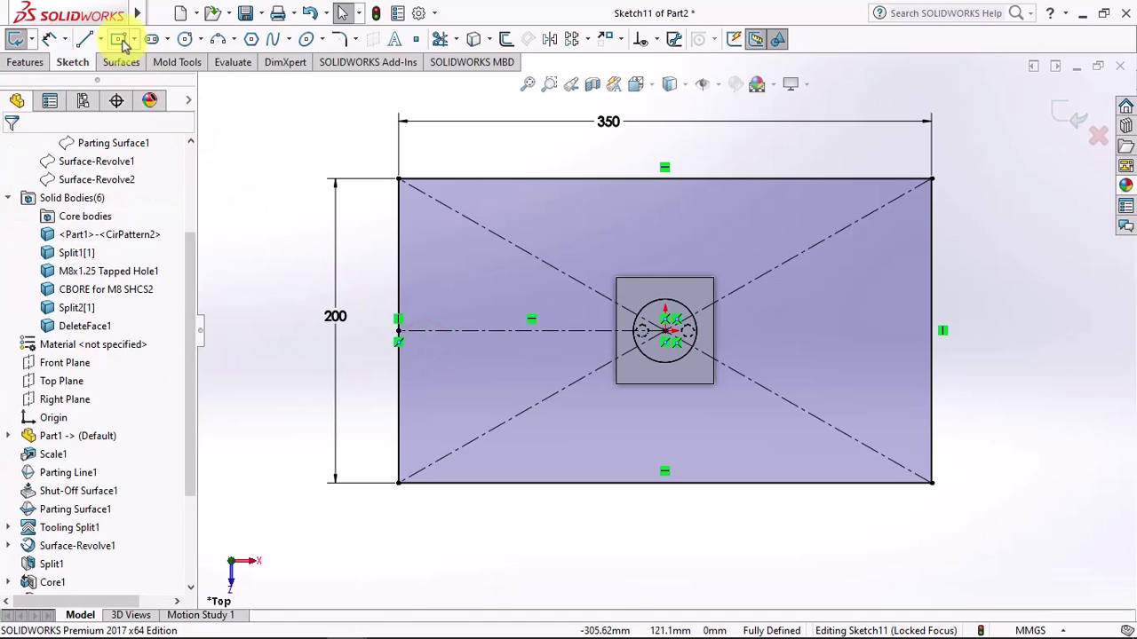
click(119, 40)
click(519, 332)
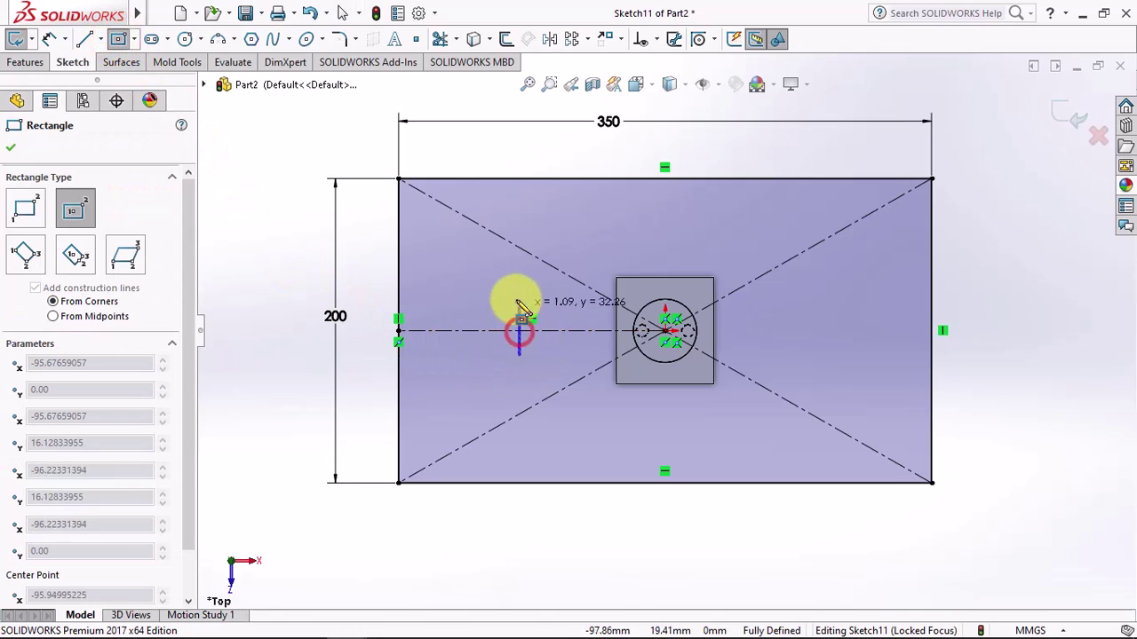
click(451, 262)
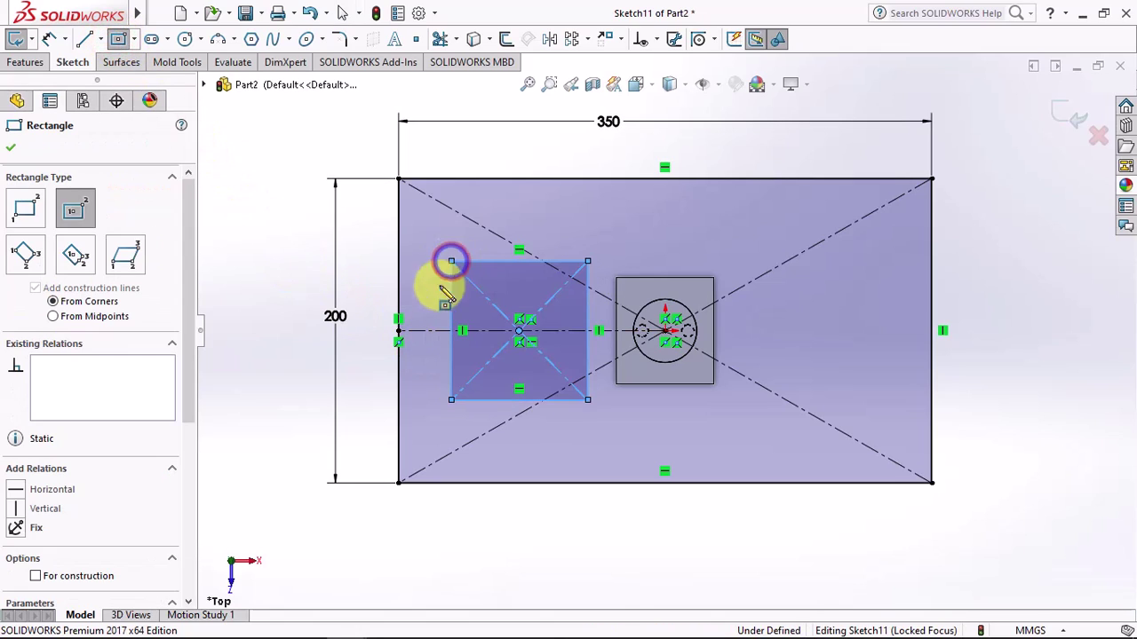
click(36, 577)
Step: Dimension the small construction rectangle 64 wide by 70 tall
click(49, 39)
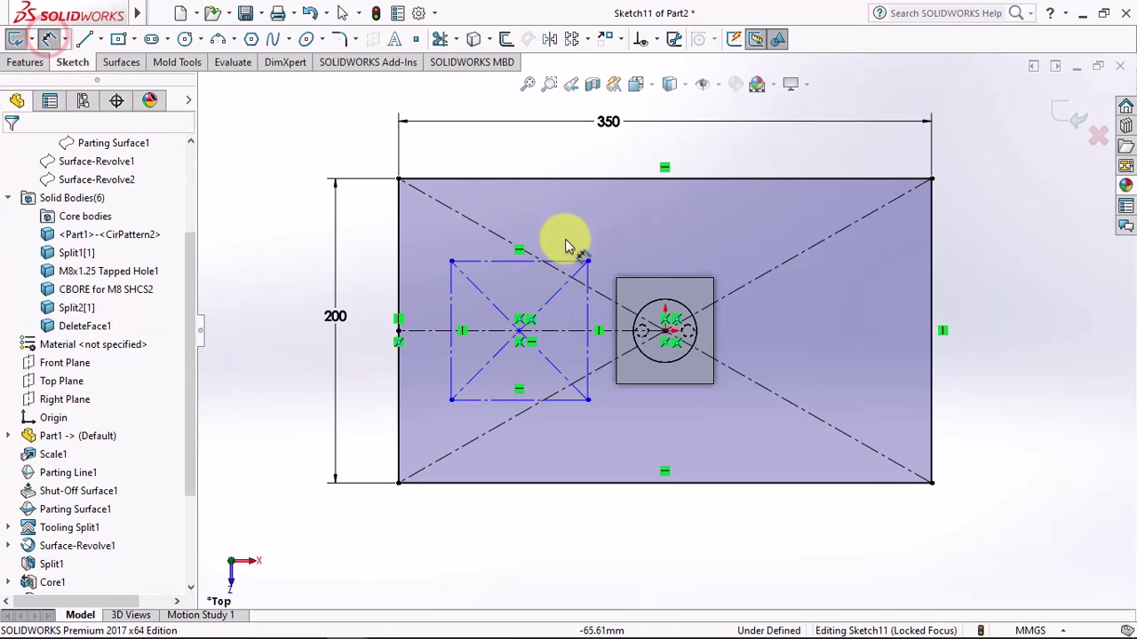
click(559, 261)
click(532, 220)
text(64)
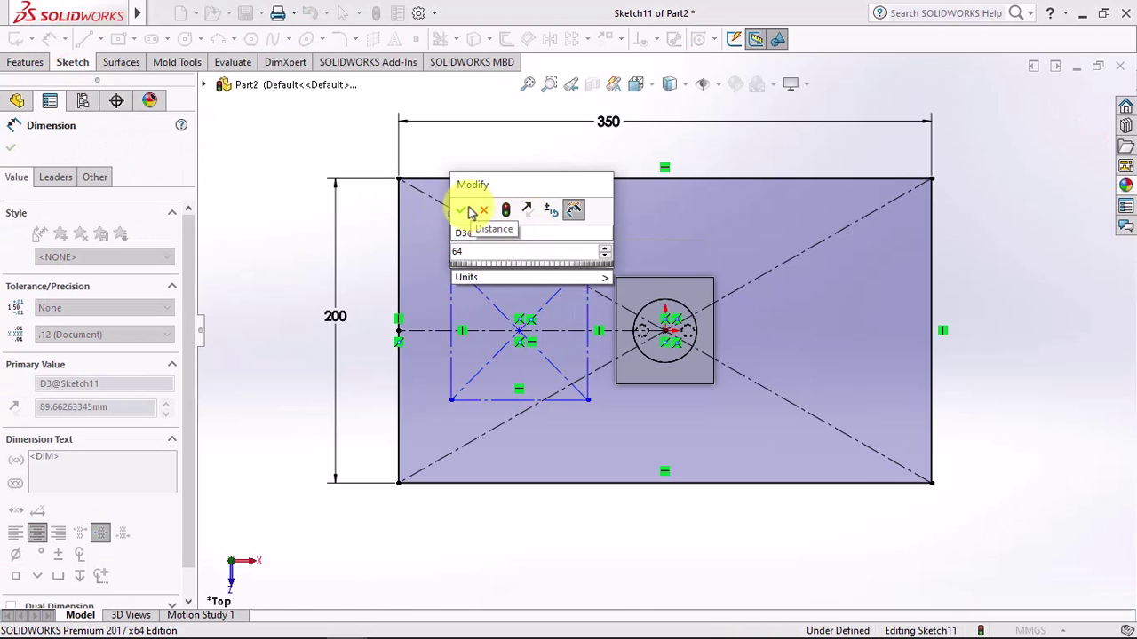
click(461, 210)
click(470, 311)
click(435, 317)
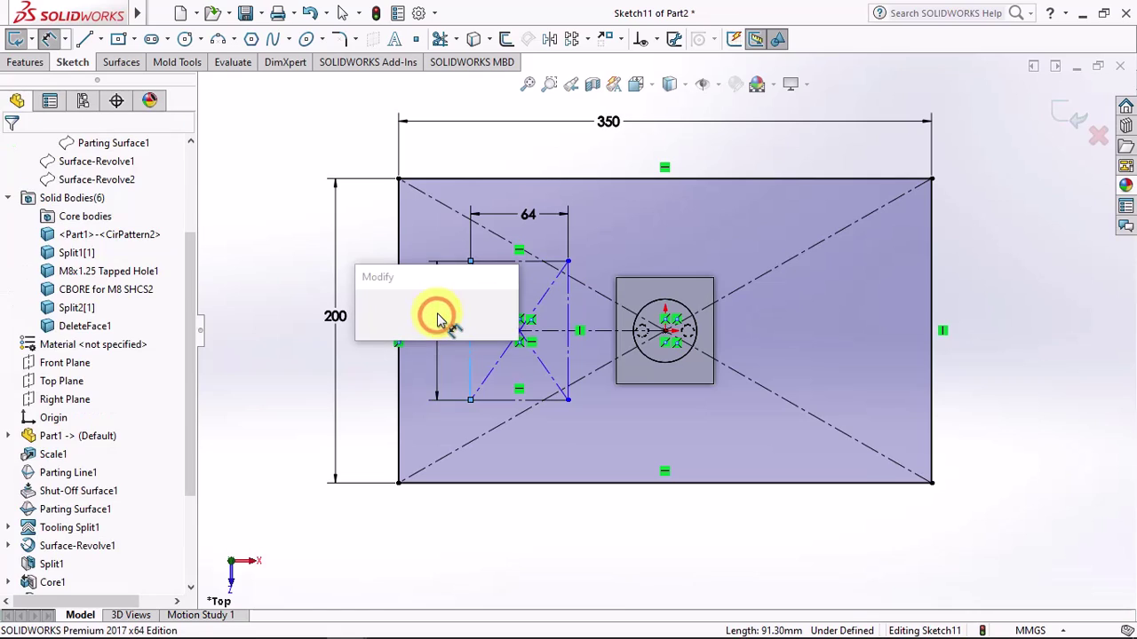
text(70)
click(368, 320)
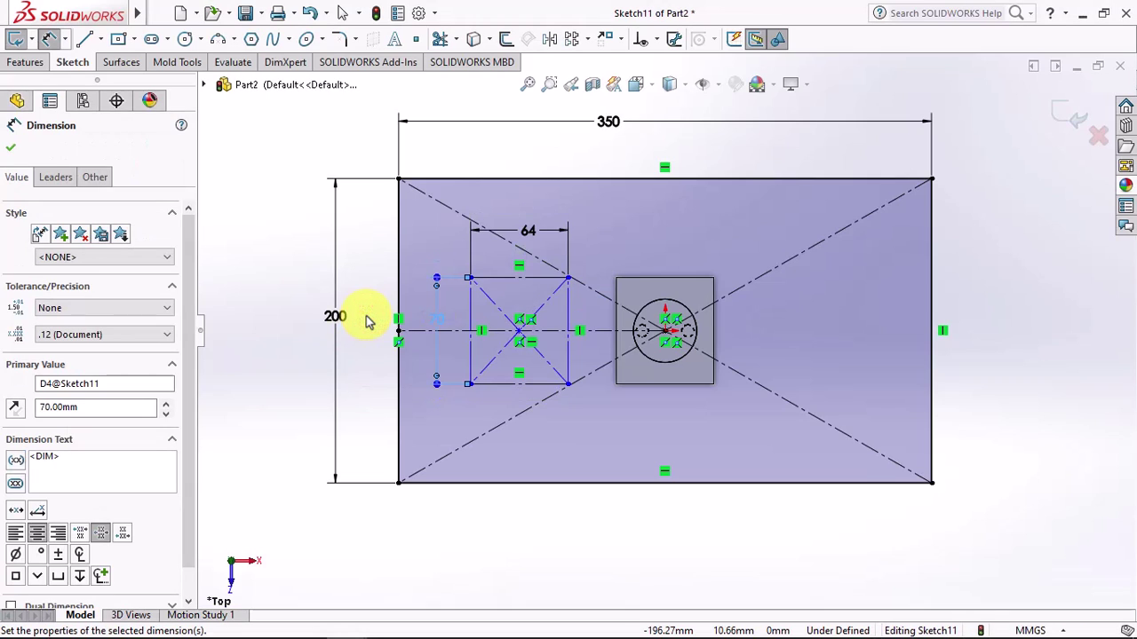
Step: Set the small rectangle's centre 74 mm from the mold's centre, then orbit the view
click(520, 330)
click(665, 330)
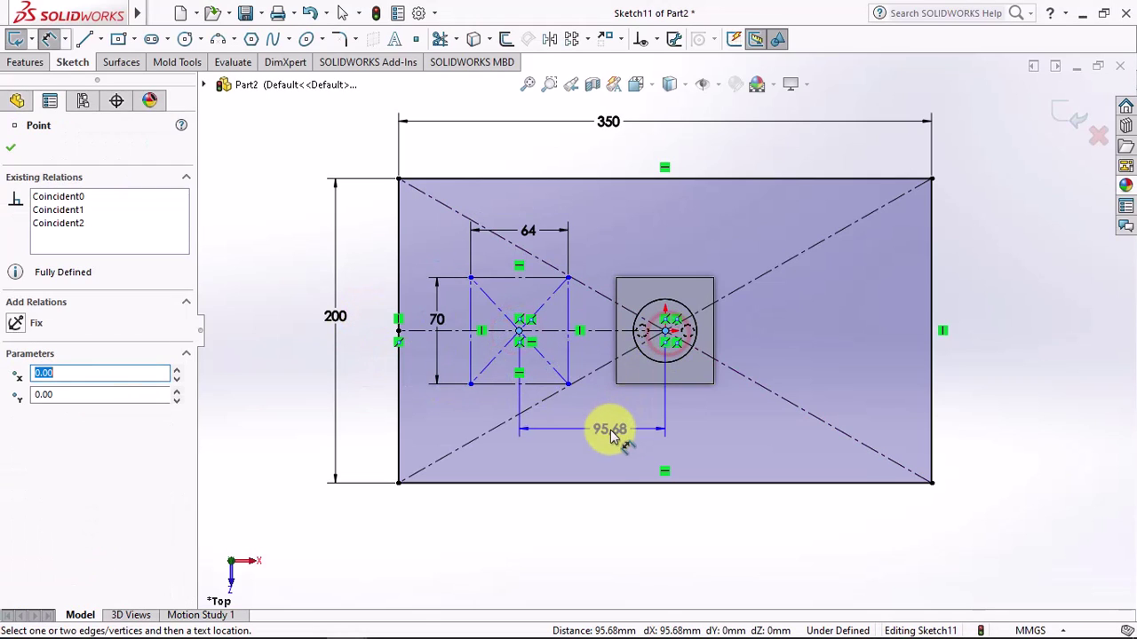
click(596, 435)
text(74)
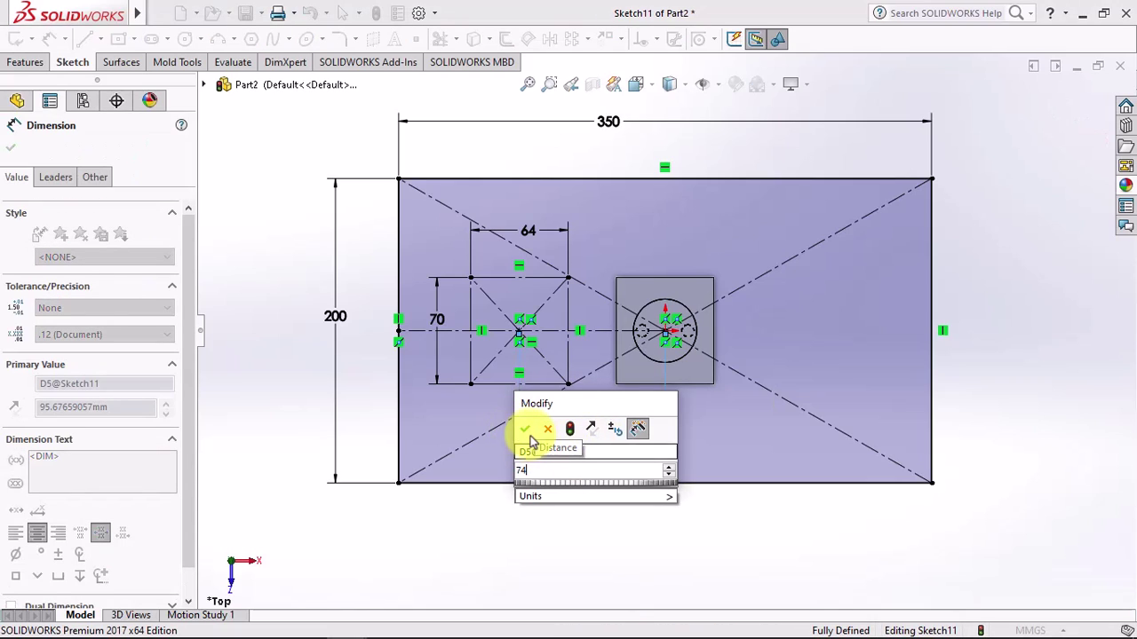
click(525, 429)
click(515, 542)
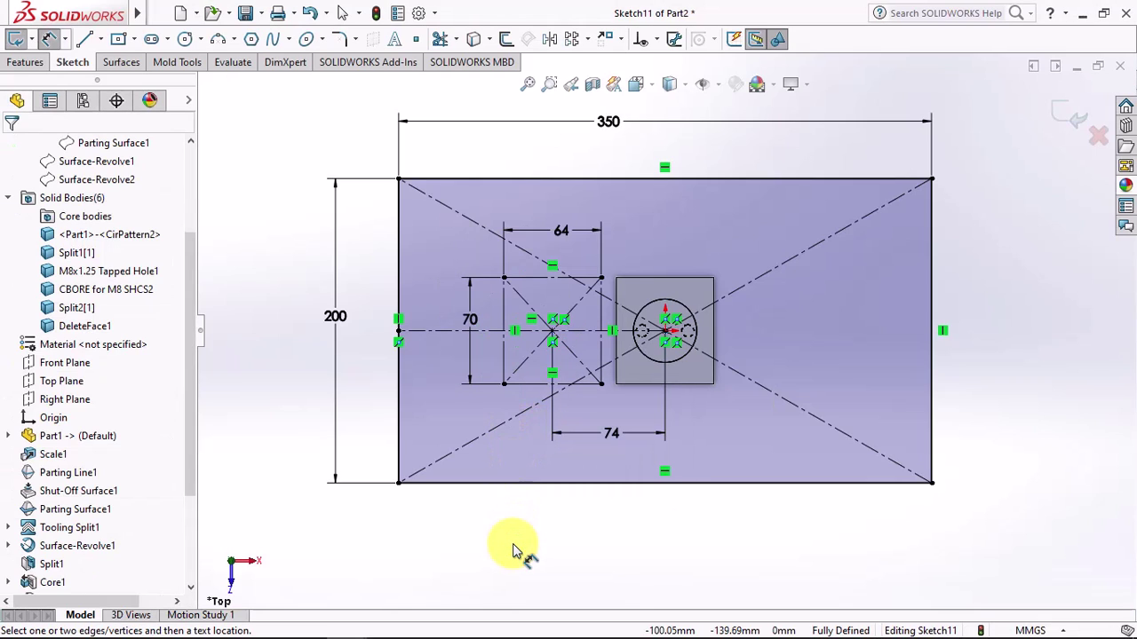
middle_drag(513, 550, 509, 424)
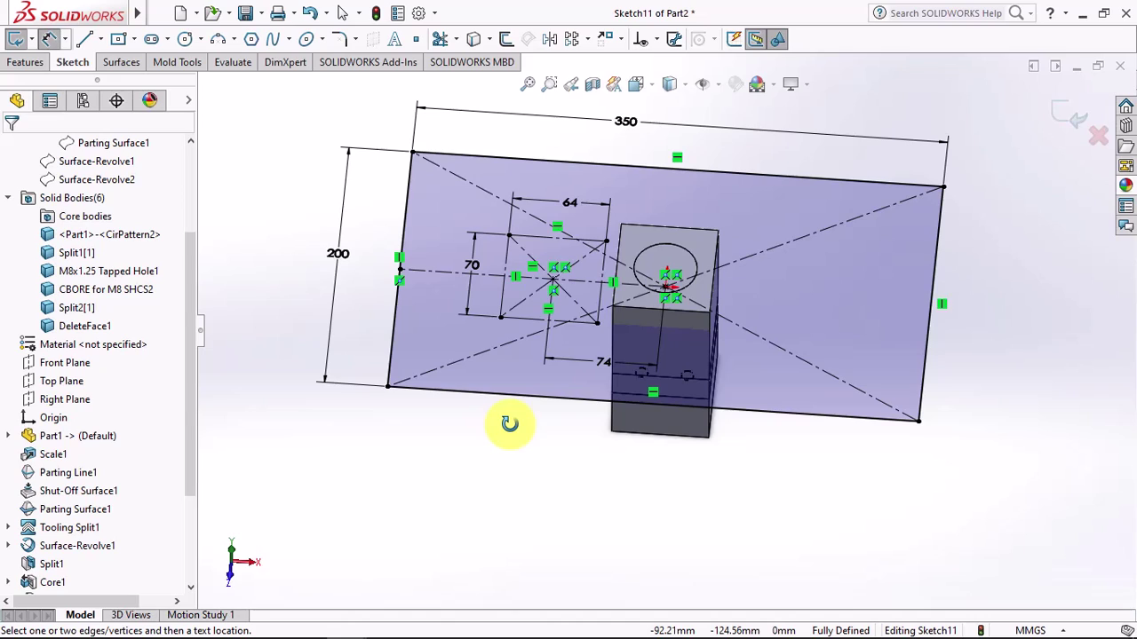
Step: Draw a construction circle centred on the small rectangle's corner
click(185, 40)
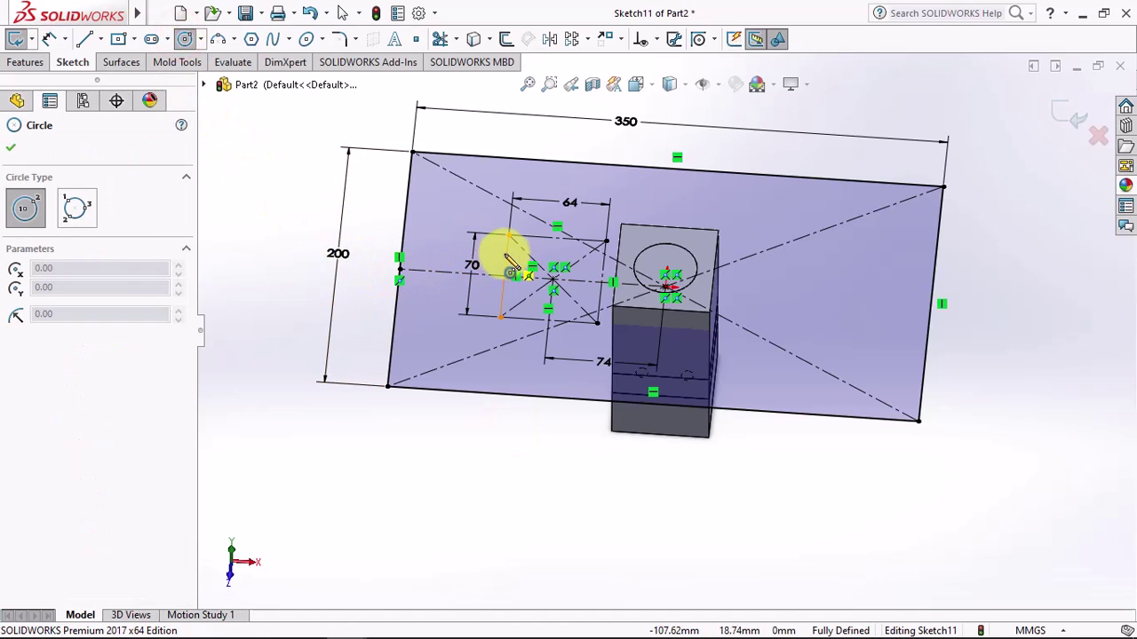
click(509, 236)
click(471, 219)
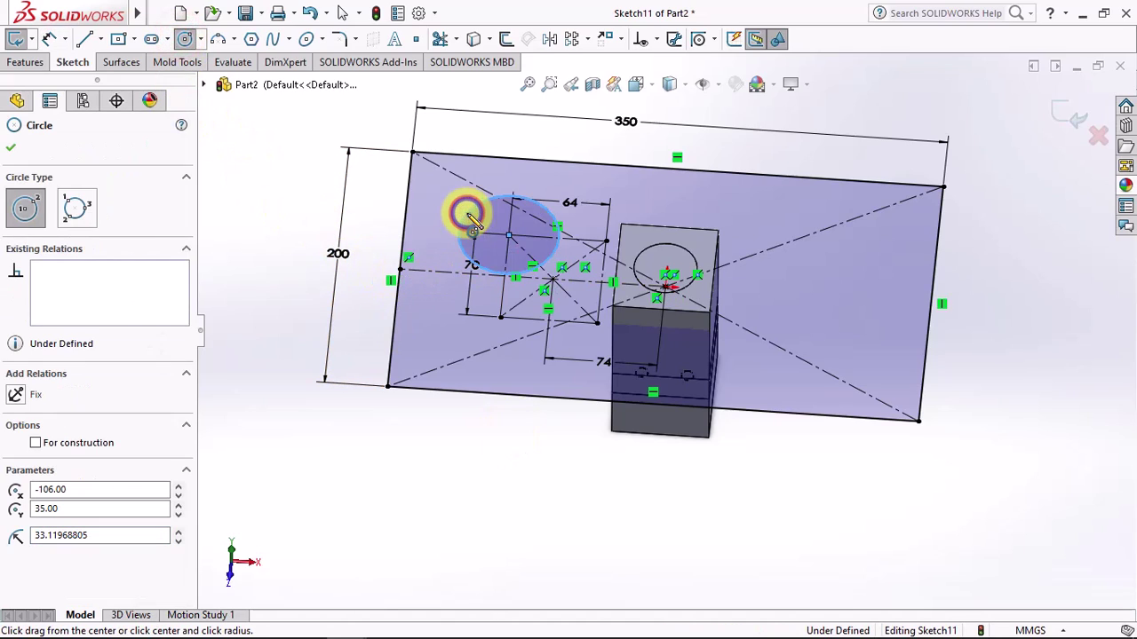
click(36, 443)
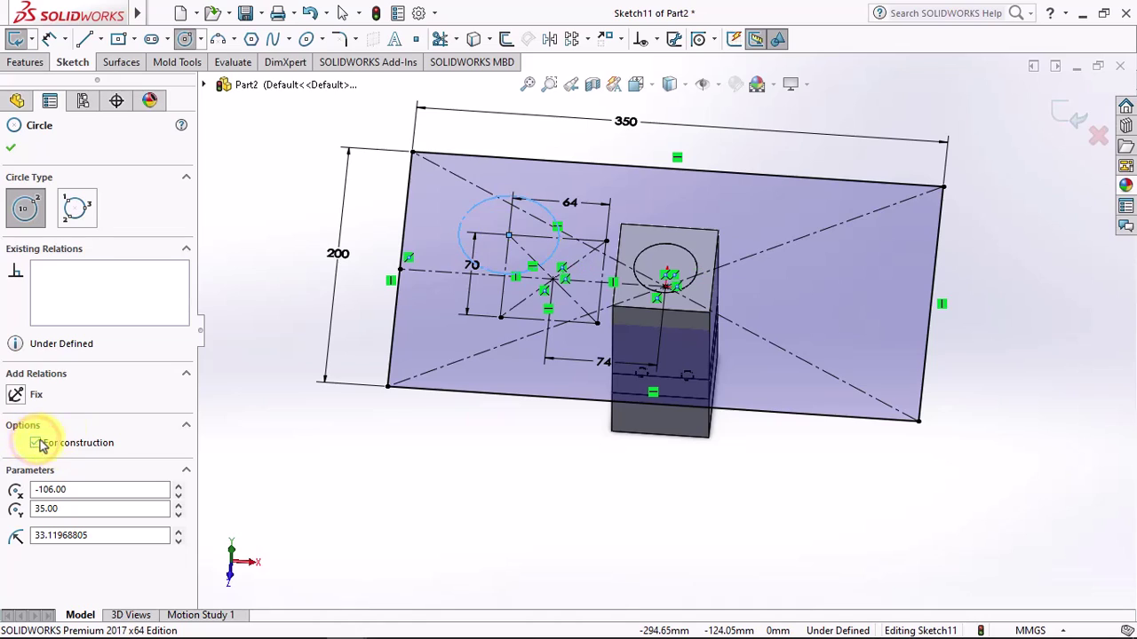
click(12, 151)
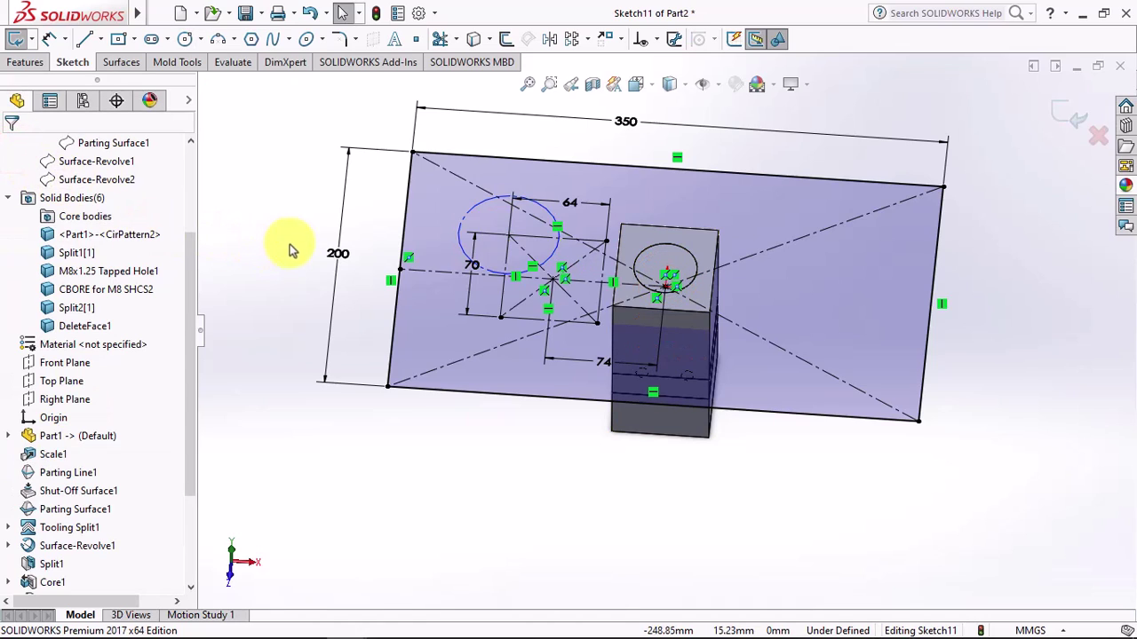
Step: Give the construction circle a 53 mm diameter and exit Sketch11
click(49, 38)
click(461, 227)
click(434, 218)
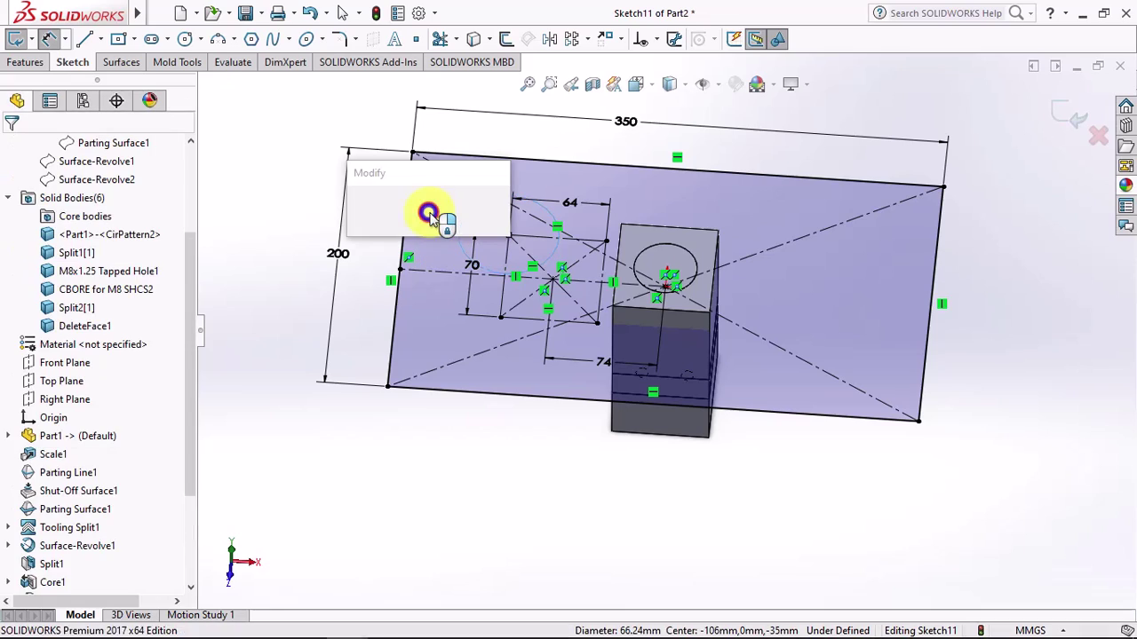
text(53)
click(357, 208)
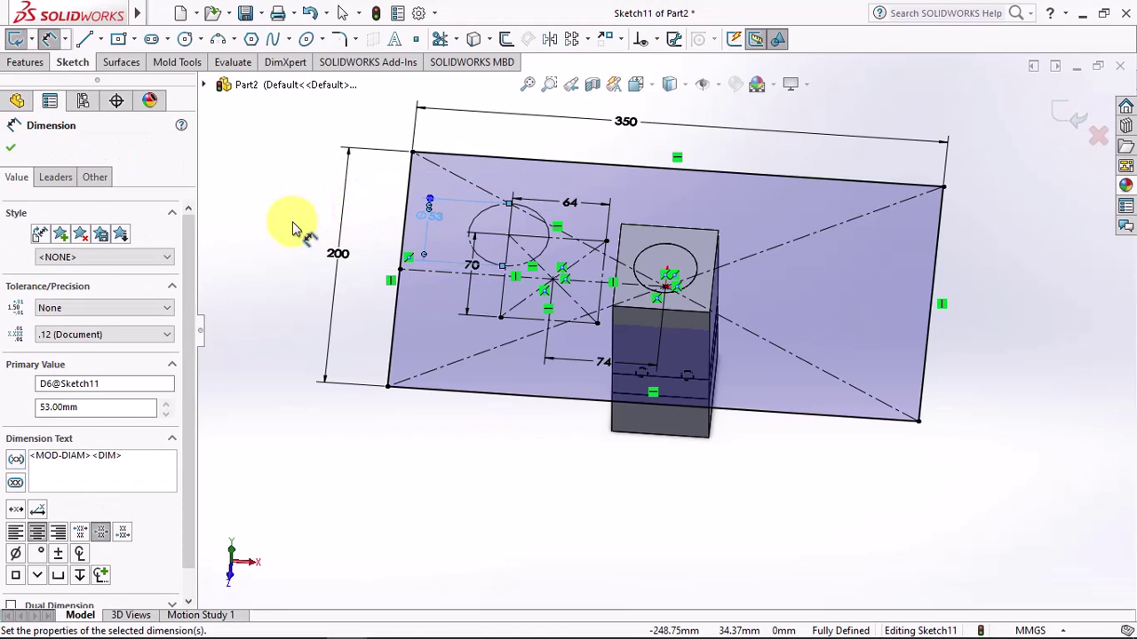
click(1066, 114)
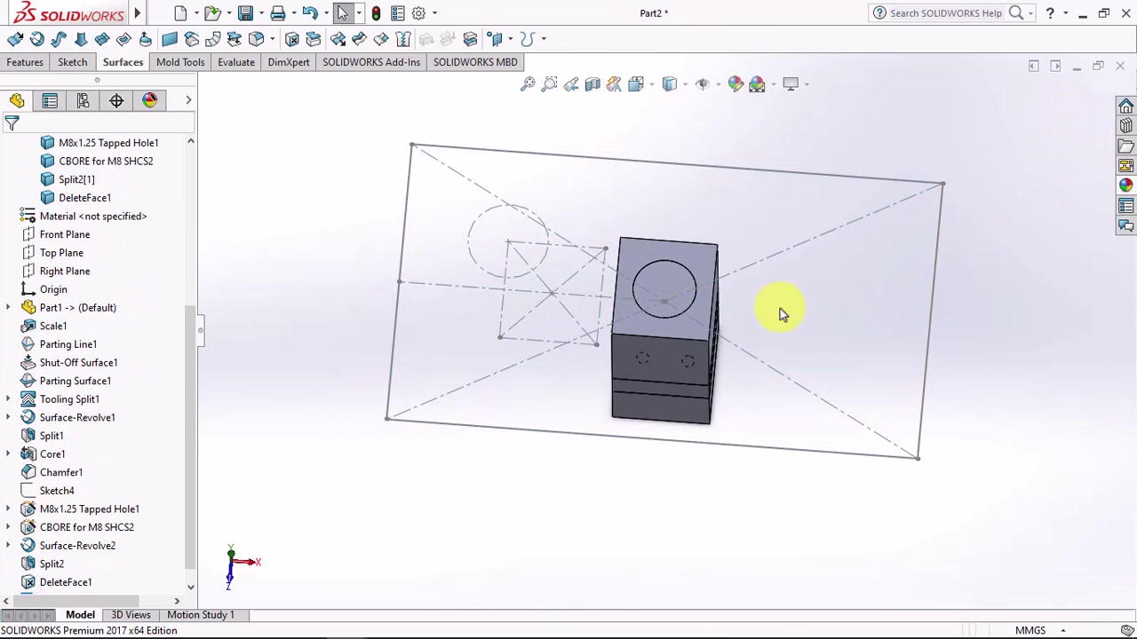
Step: Start Move/Copy Body with the six mold bodies (CirPattern2 through DeleteFace1) selected, using Constraints
click(25, 61)
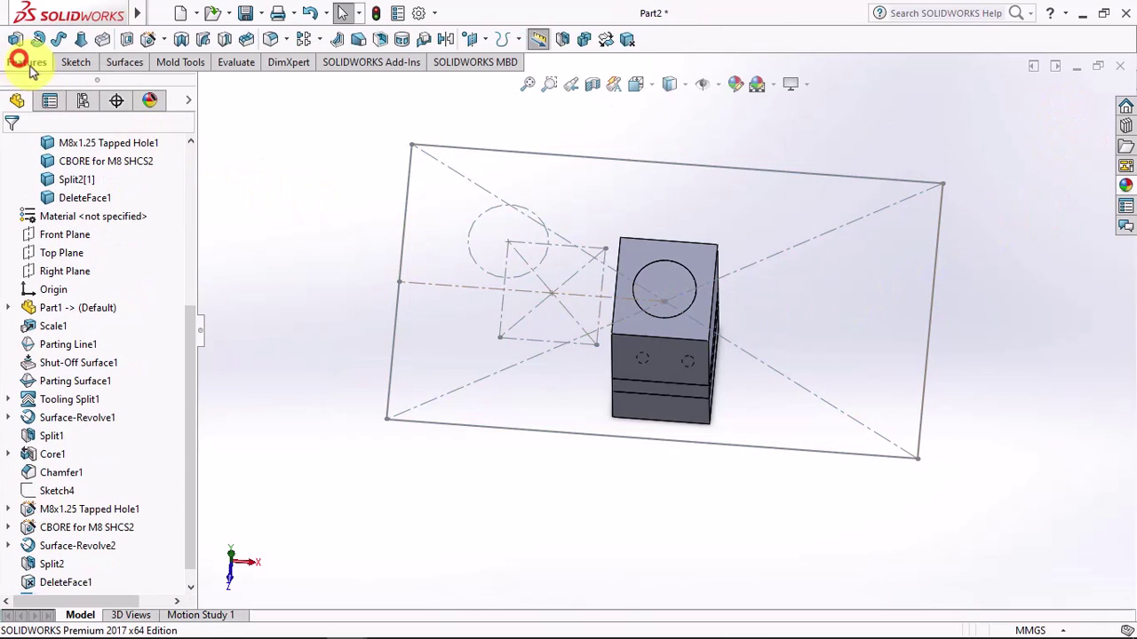
click(607, 41)
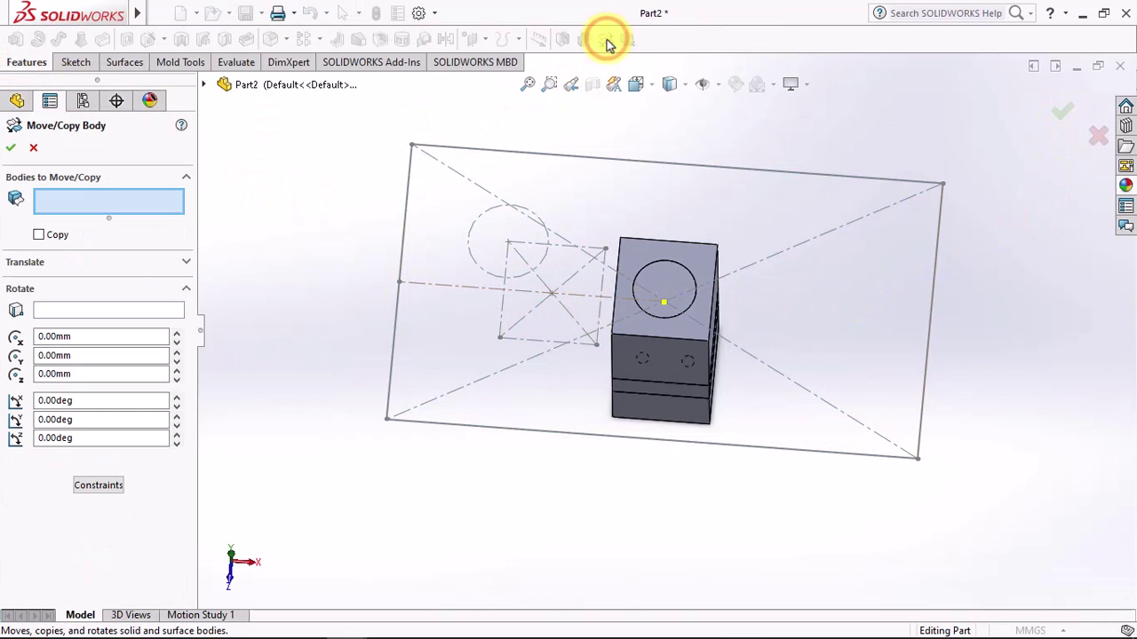
click(205, 84)
click(236, 176)
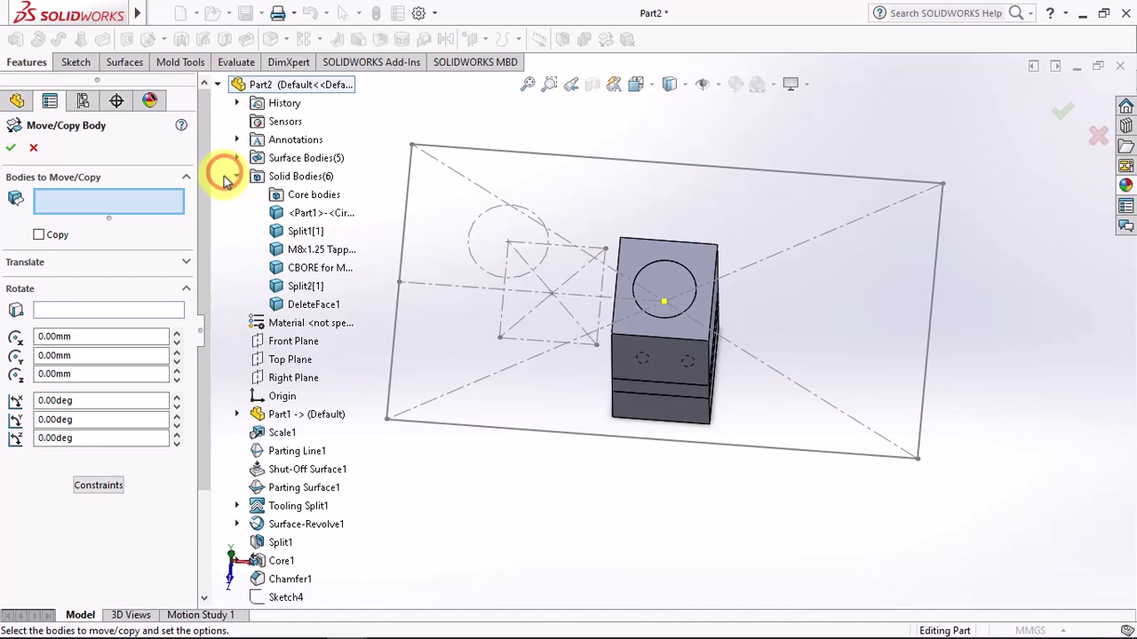
click(302, 214)
shift+click(286, 306)
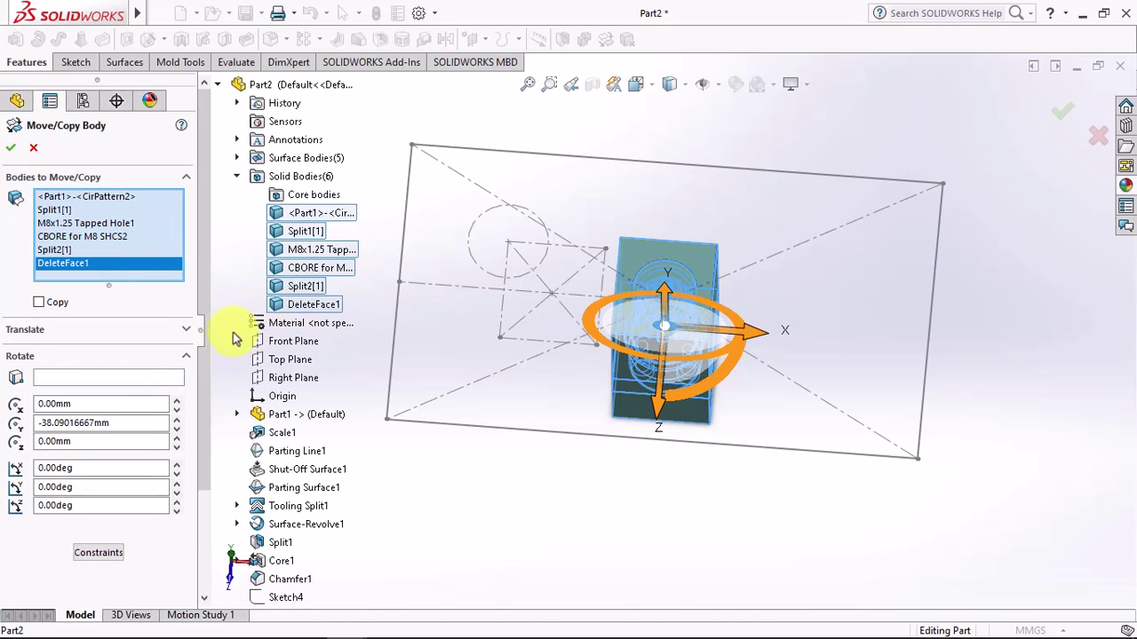
click(186, 329)
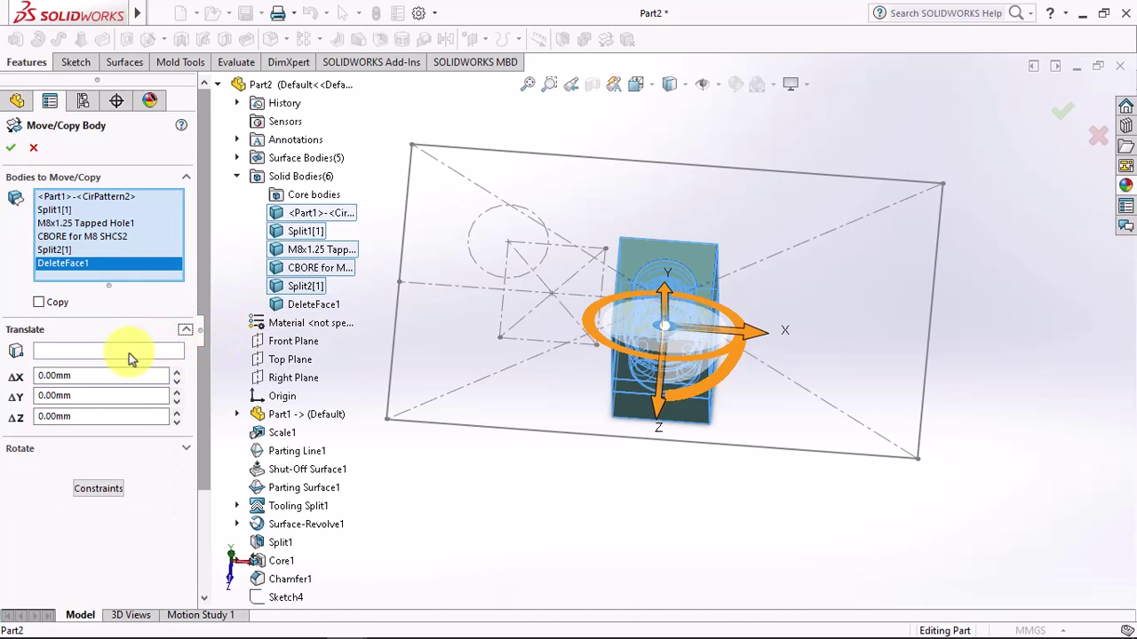
click(98, 489)
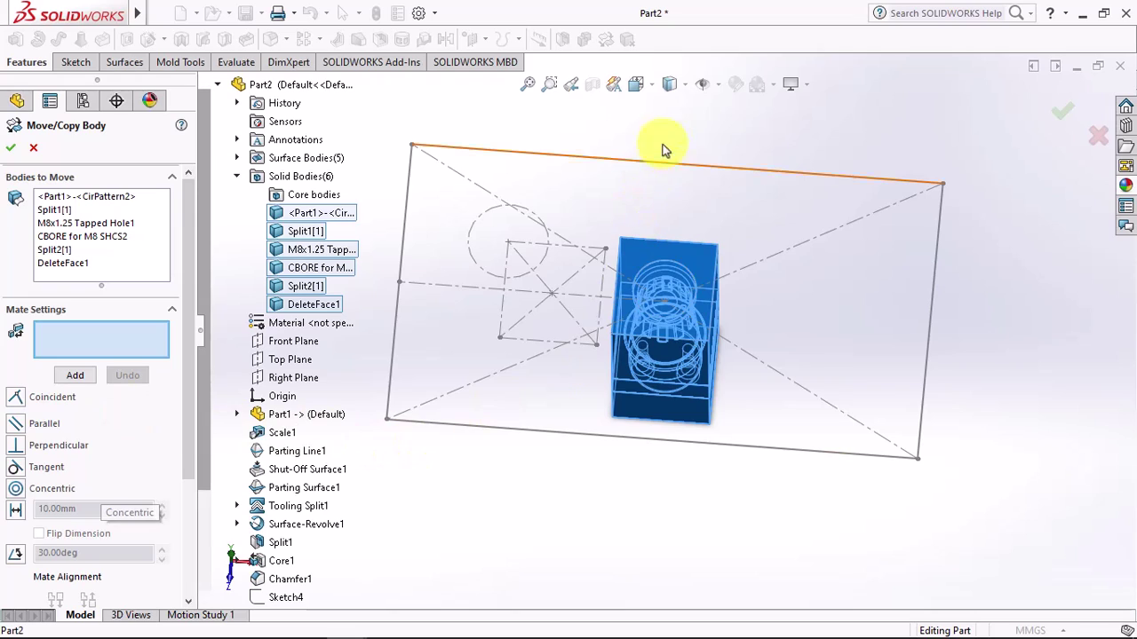
Step: Switch the display to wireframe and orbit to view the counterbore
middle_drag(665, 151, 711, 233)
click(669, 85)
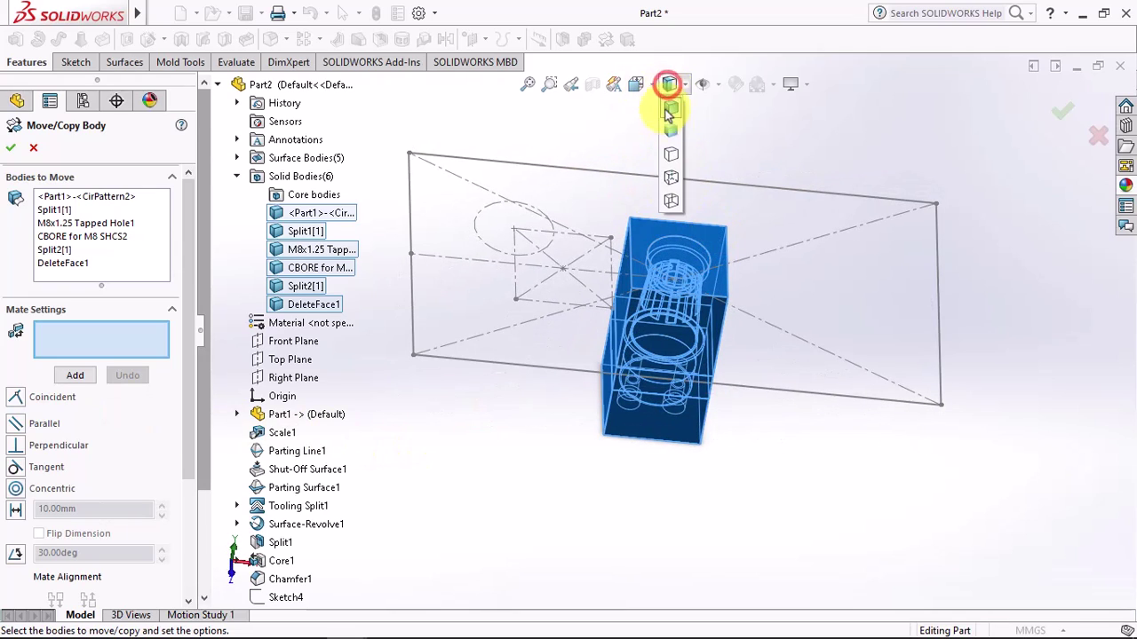
click(670, 189)
middle_drag(670, 191, 664, 368)
Step: Mate the counterbore edge concentric with the Sketch11 circle
scroll(655, 334, down, 3)
scroll(660, 259, down, 3)
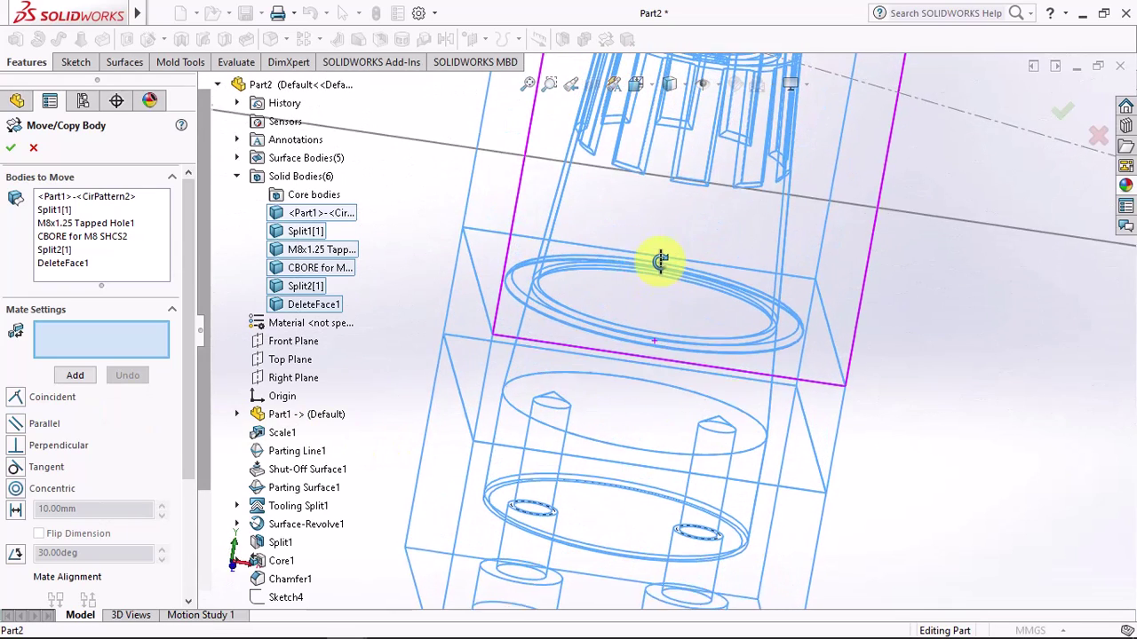
scroll(622, 310, down, 1)
scroll(563, 325, down, 3)
scroll(569, 310, down, 1)
click(561, 300)
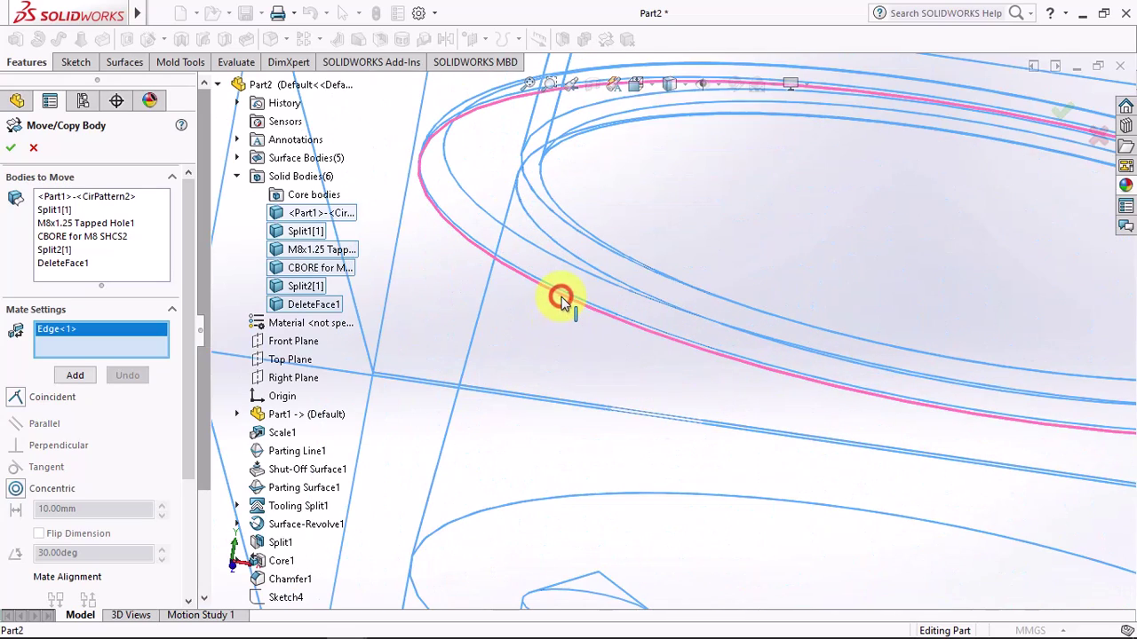
scroll(568, 311, up, 5)
scroll(589, 330, up, 5)
click(447, 169)
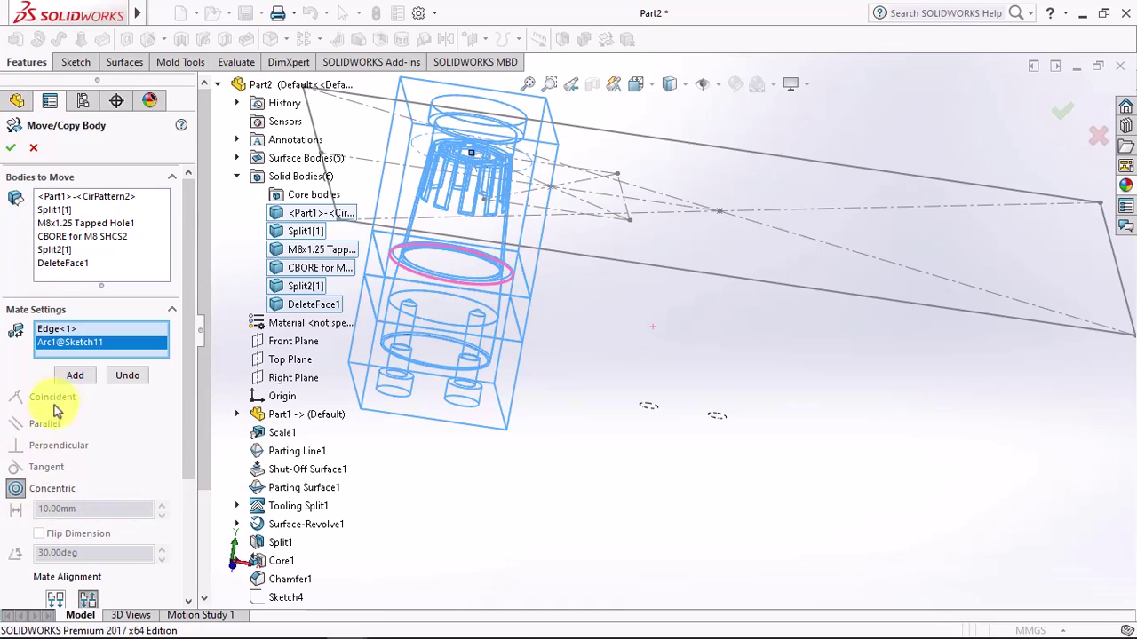
click(71, 377)
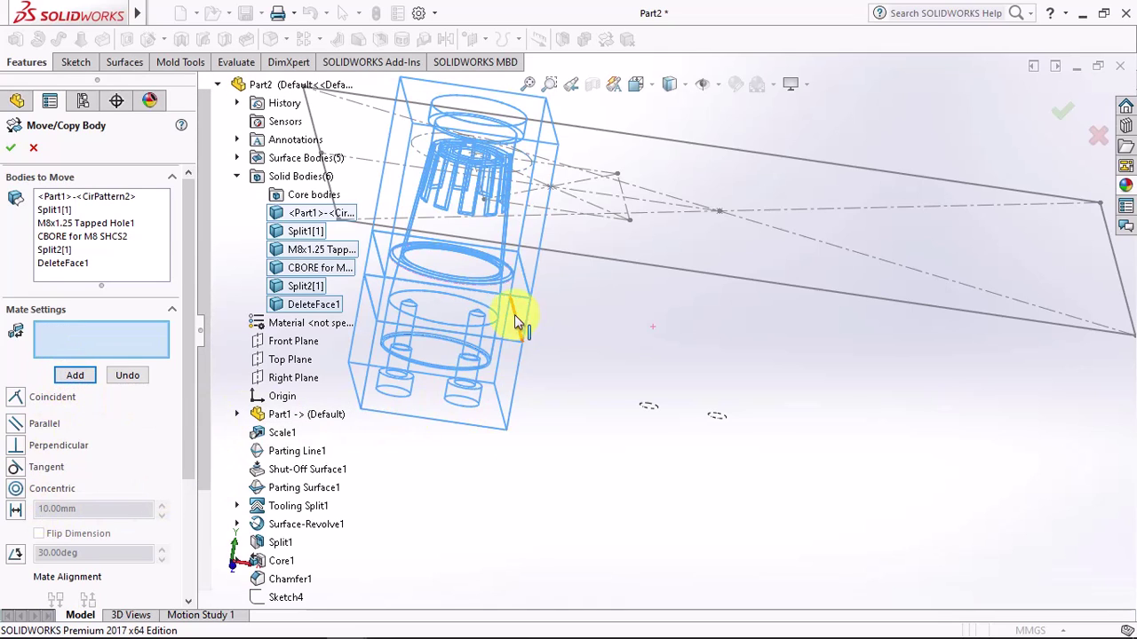
Step: Mate the counterbore edge coincident with Top Plane and confirm the body move
scroll(528, 293, down, 8)
click(563, 235)
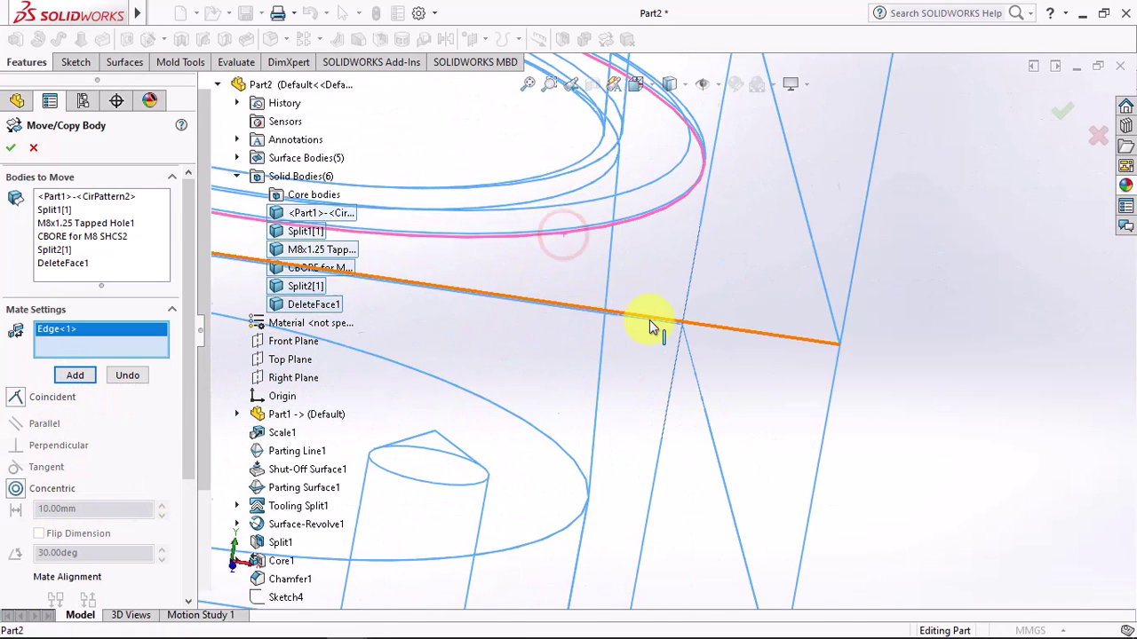
scroll(651, 327, up, 8)
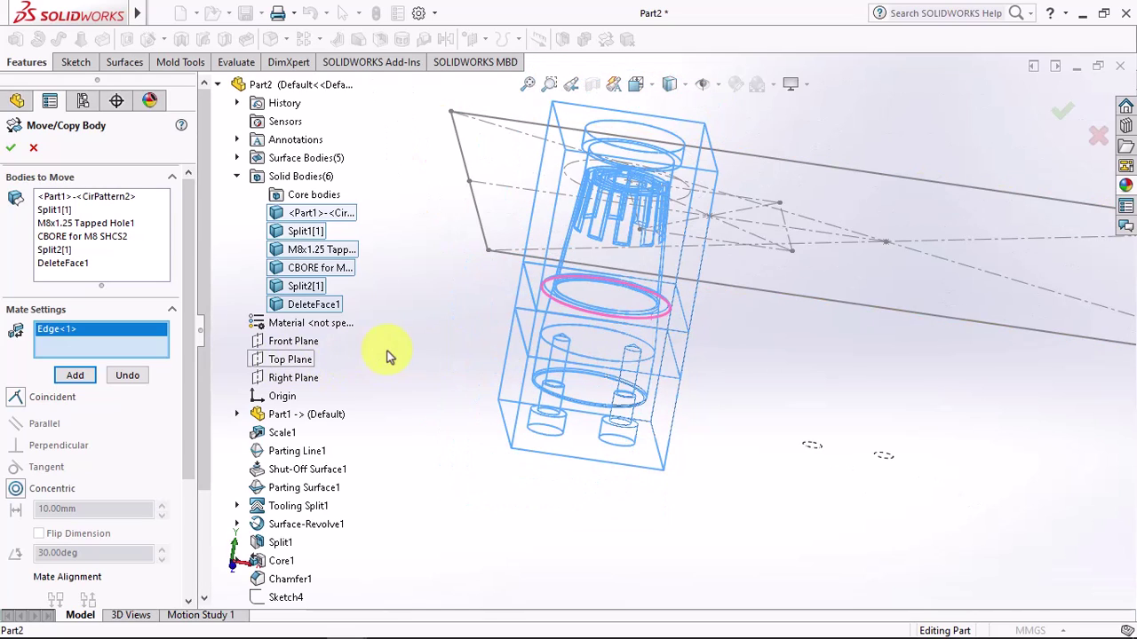
click(282, 368)
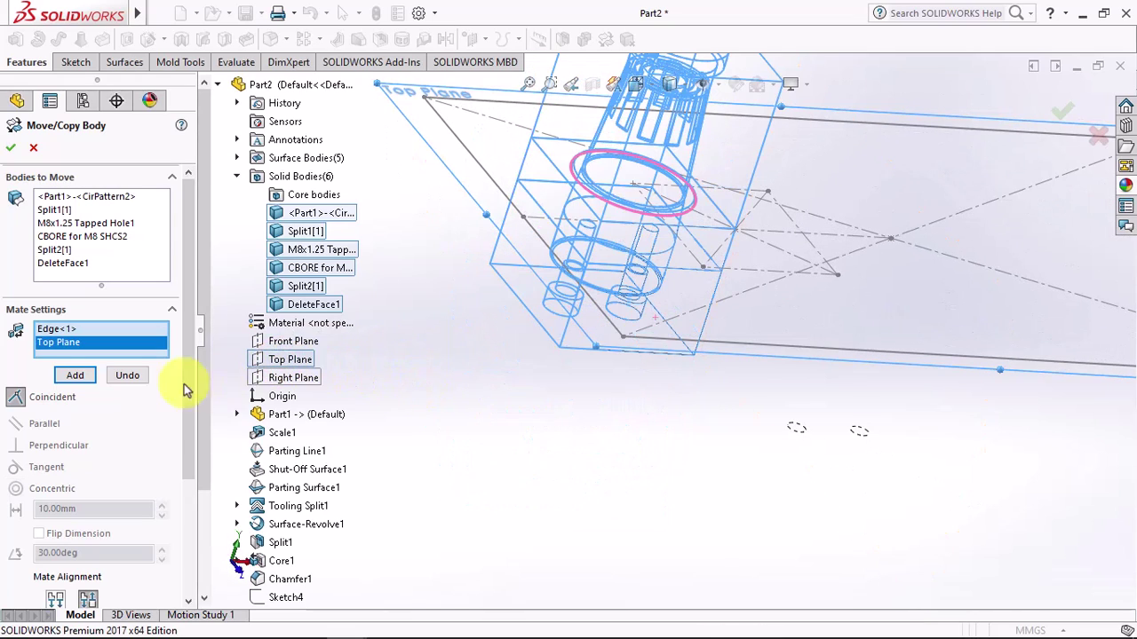
click(76, 375)
click(14, 153)
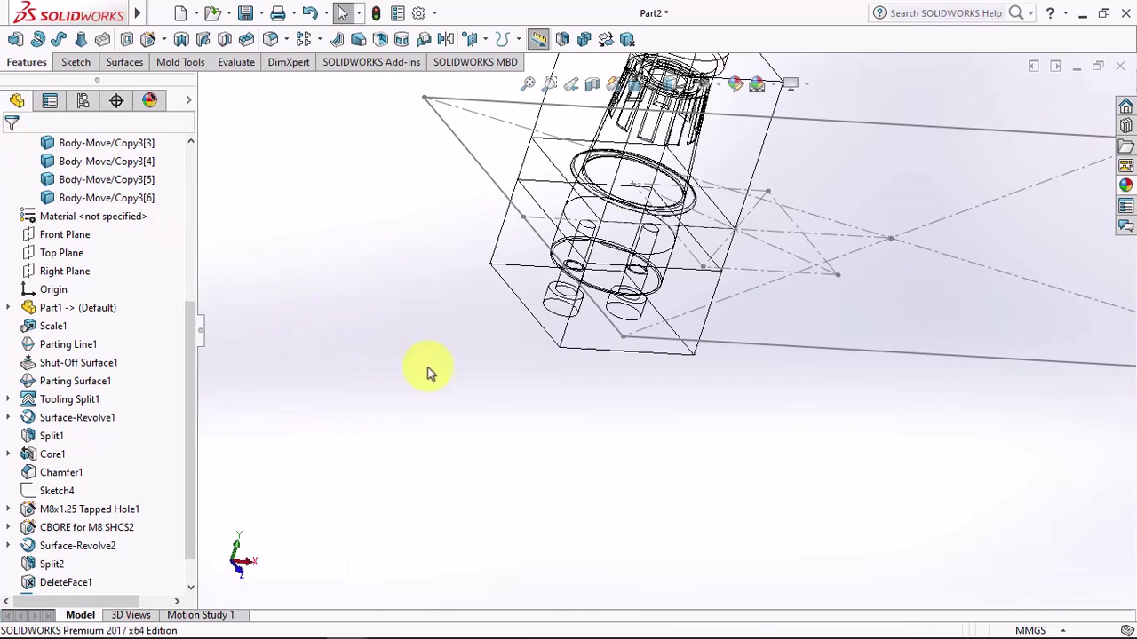
Step: Return the display to Shaded With Edges and orbit to see the plate
middle_drag(427, 373, 778, 308)
scroll(777, 306, down, 3)
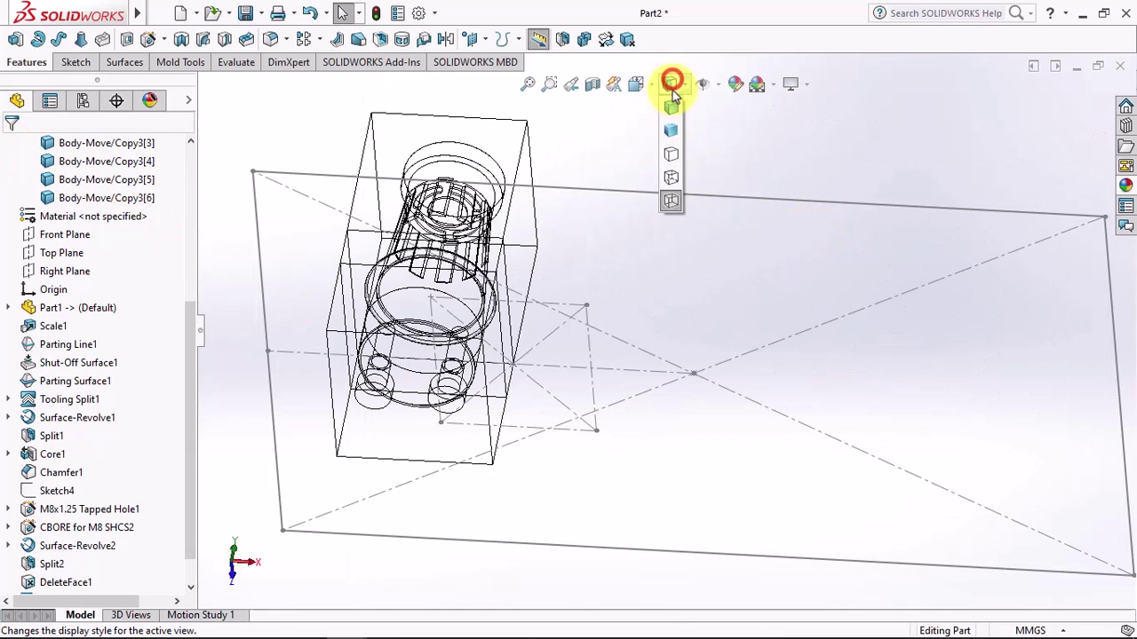
click(671, 106)
mouse_move(667, 210)
middle_down()
mouse_move(674, 275)
mouse_move(641, 203)
middle_up()
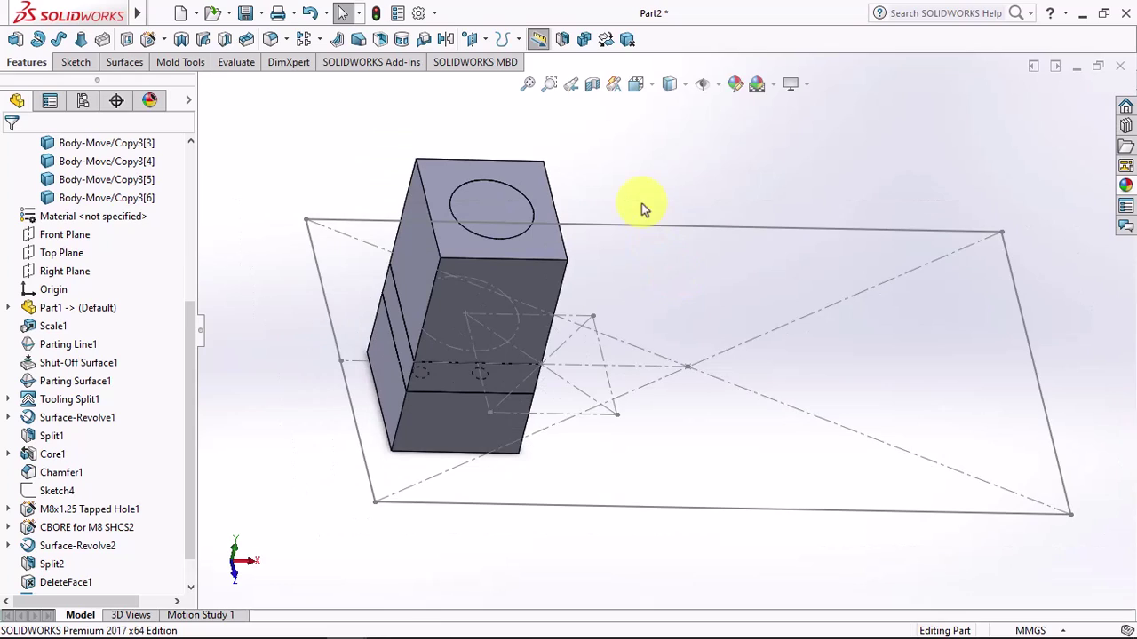
Step: Start a Linear Pattern with Line3@Sketch11 and Line4@Sketch11 as its two directions
click(319, 39)
click(334, 62)
middle_drag(418, 245, 461, 255)
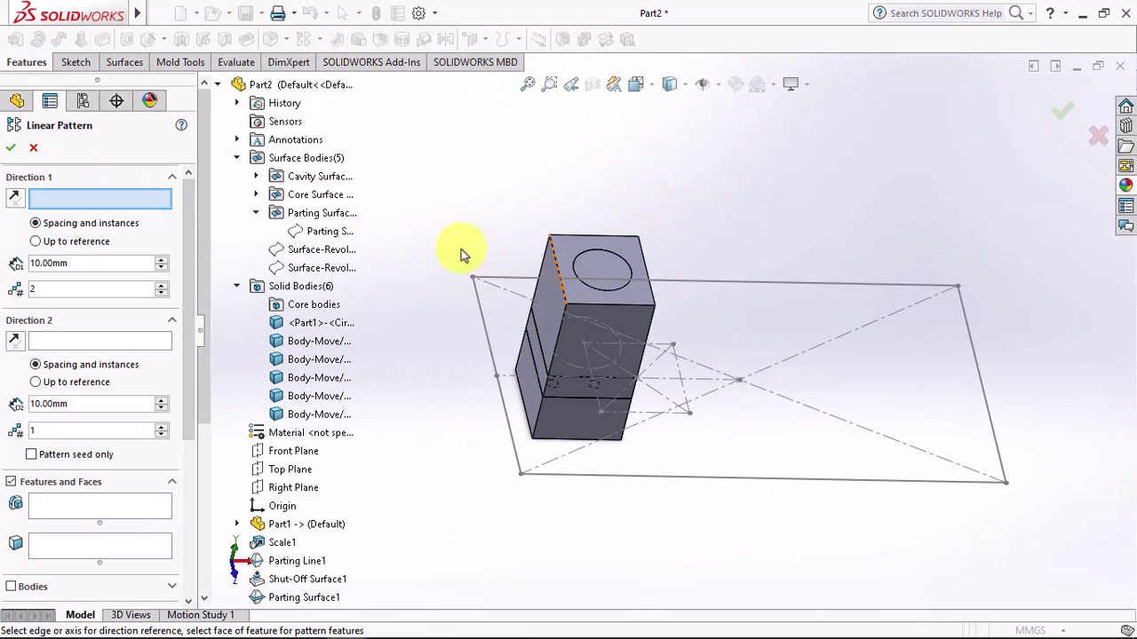
click(518, 284)
click(478, 299)
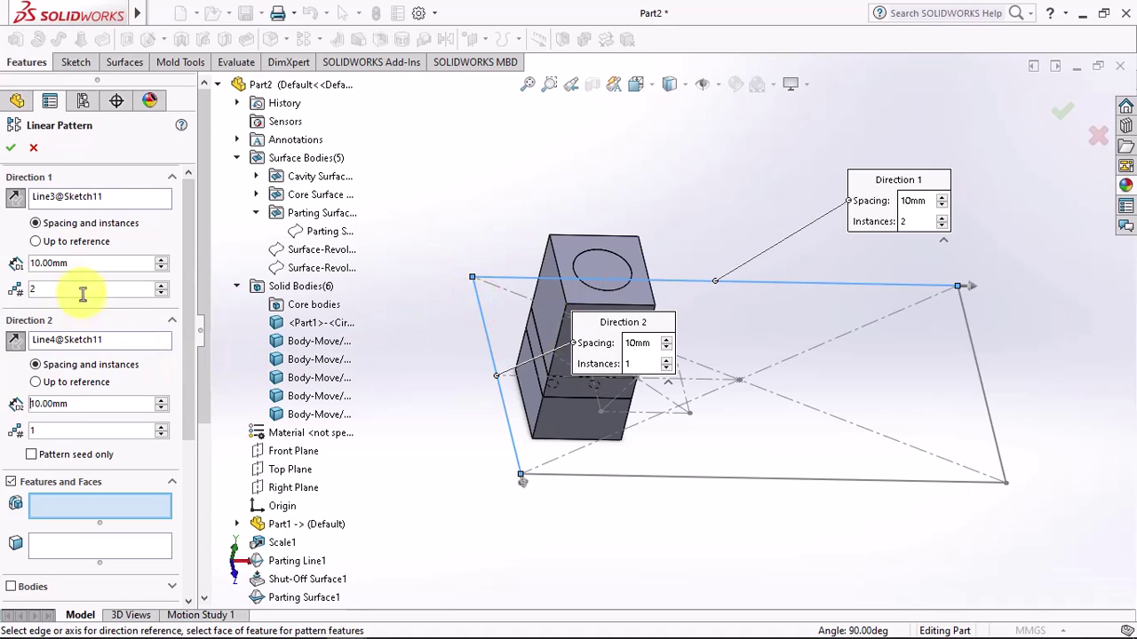
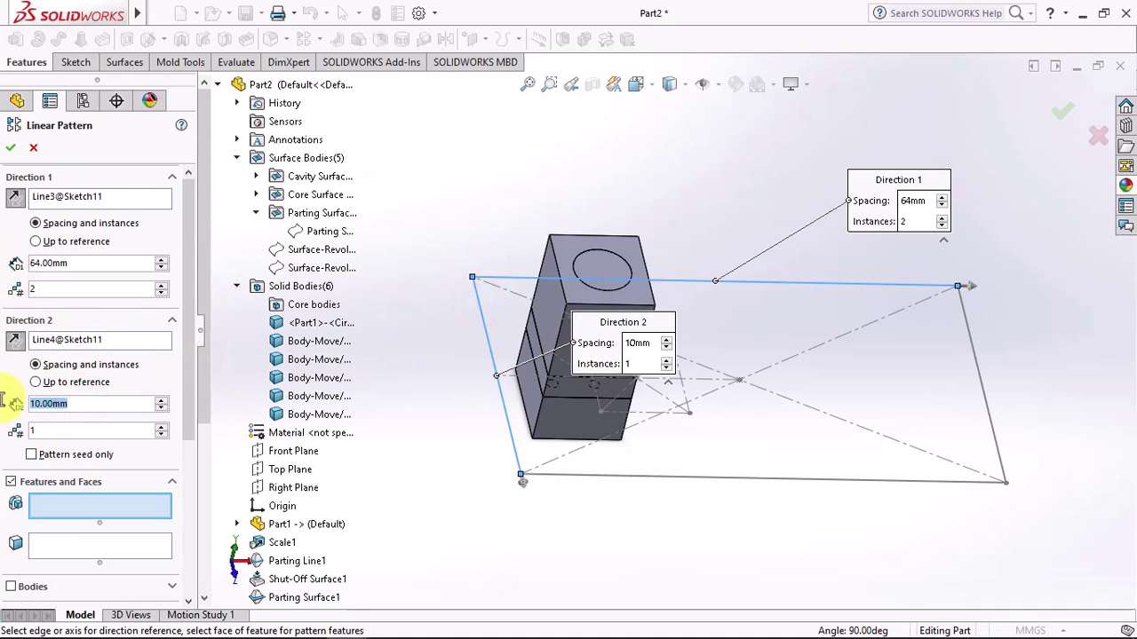
Step: Linear-pattern bodies Body-Move/Copy3[2]–[6] with 70 mm Direction 2 spacing, 2 instances each
text(70)
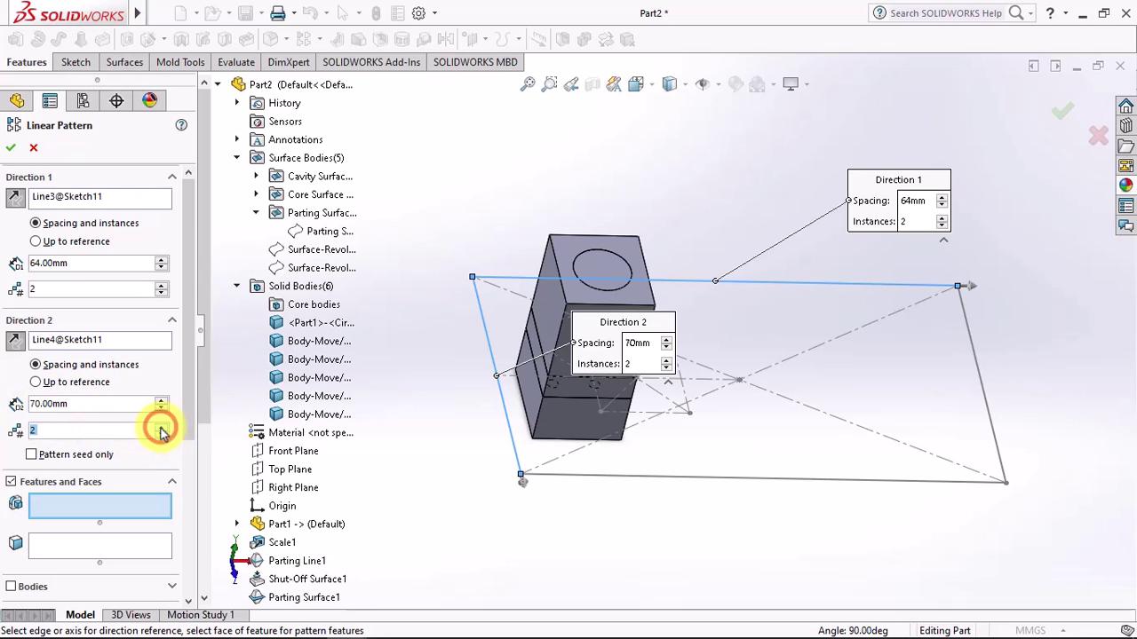
scroll(182, 484, down, 3)
click(11, 427)
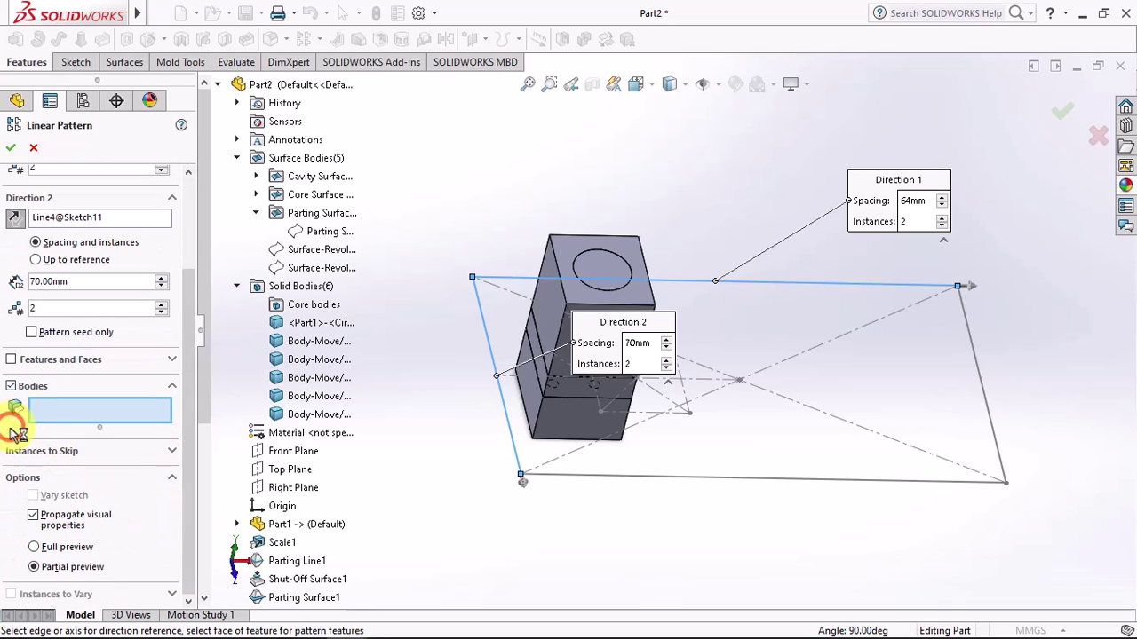
click(294, 341)
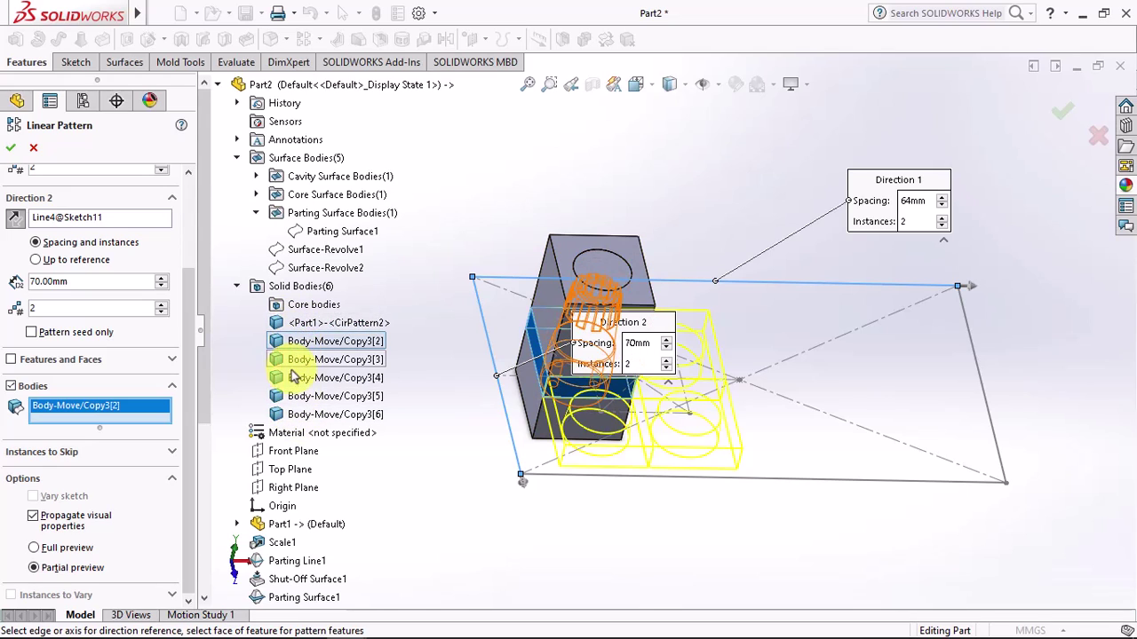
click(294, 410)
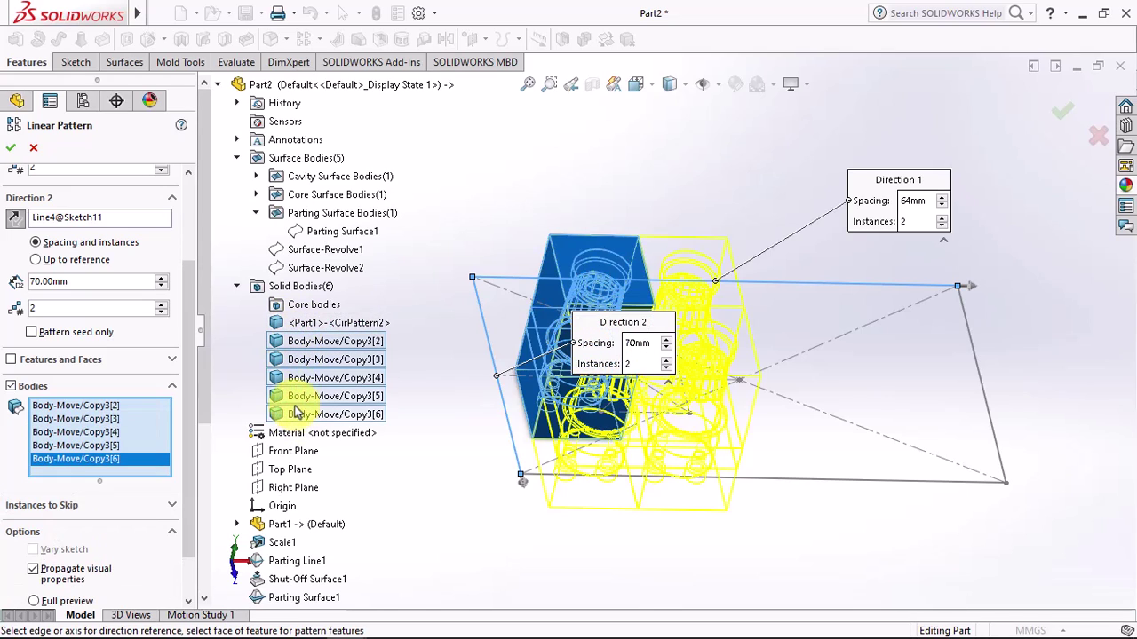
mouse_move(455, 392)
middle_down()
mouse_move(456, 482)
mouse_move(430, 496)
middle_up()
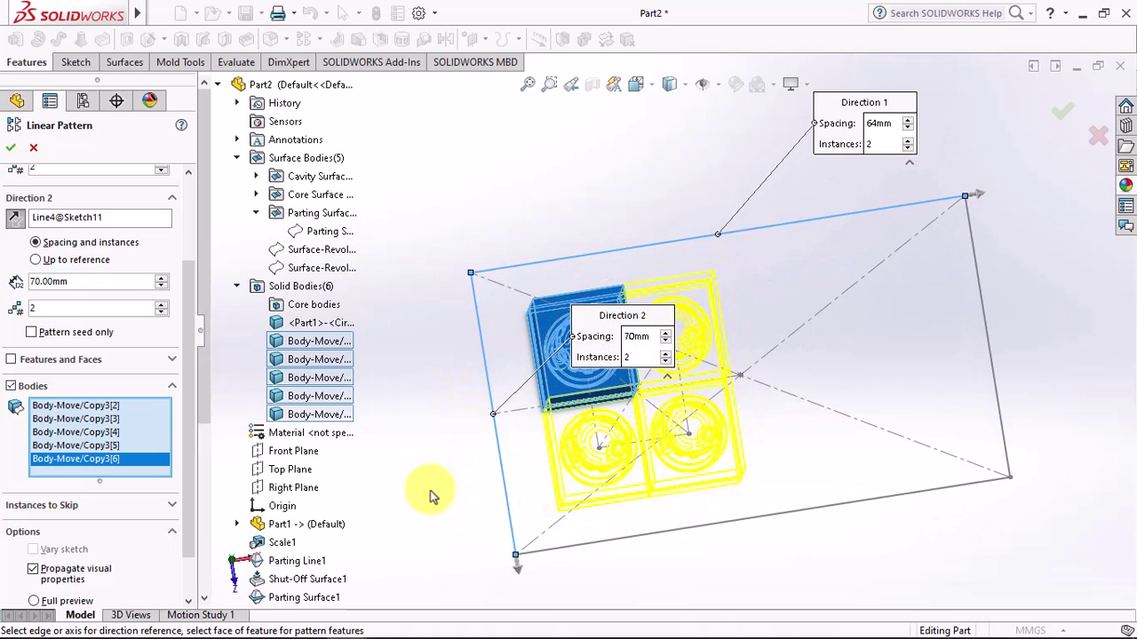
click(14, 149)
mouse_move(391, 365)
middle_down()
mouse_move(406, 381)
mouse_move(413, 311)
mouse_move(450, 363)
mouse_move(453, 326)
middle_up()
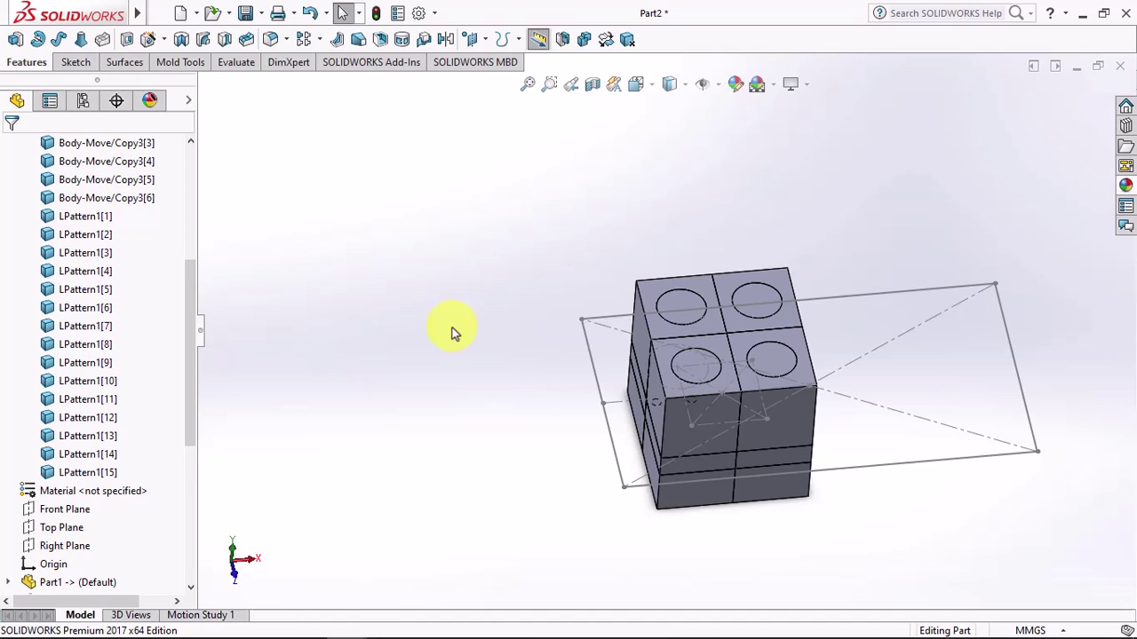
Step: Combine (Add) the four top-layer pattern bodies into Combine1
click(585, 40)
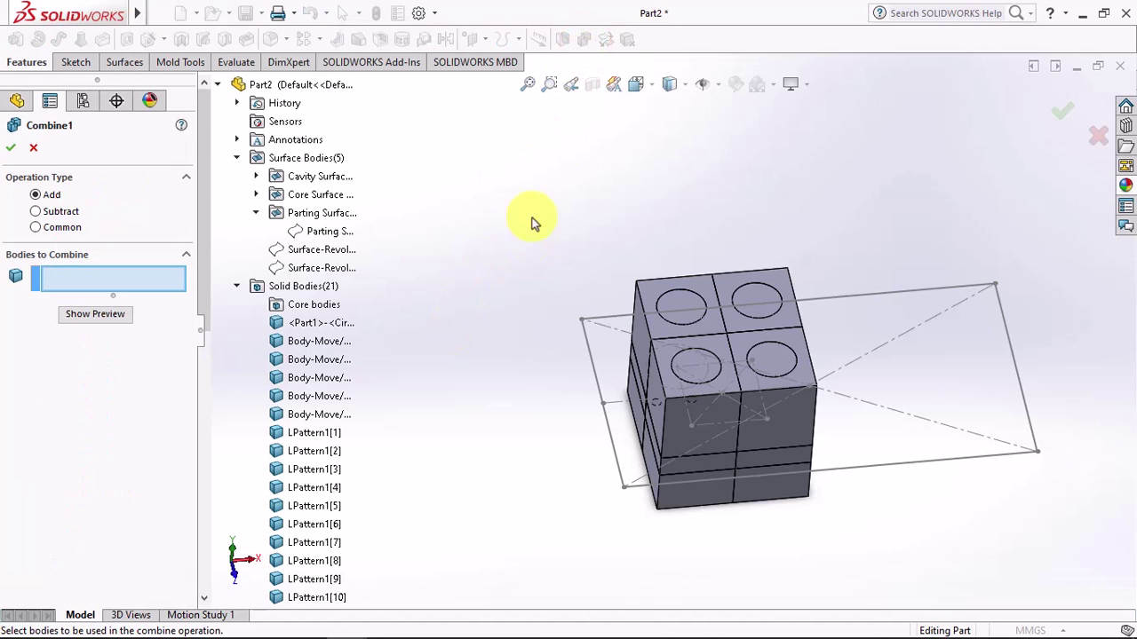
scroll(711, 424, down, 3)
click(723, 389)
click(782, 294)
click(846, 197)
click(718, 203)
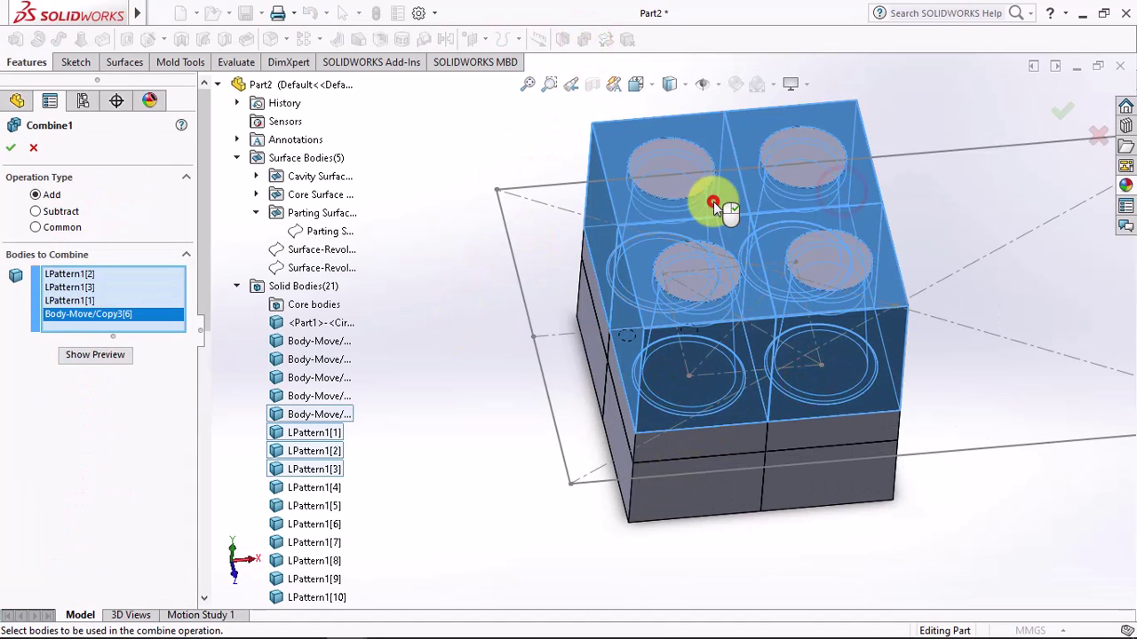
key(Return)
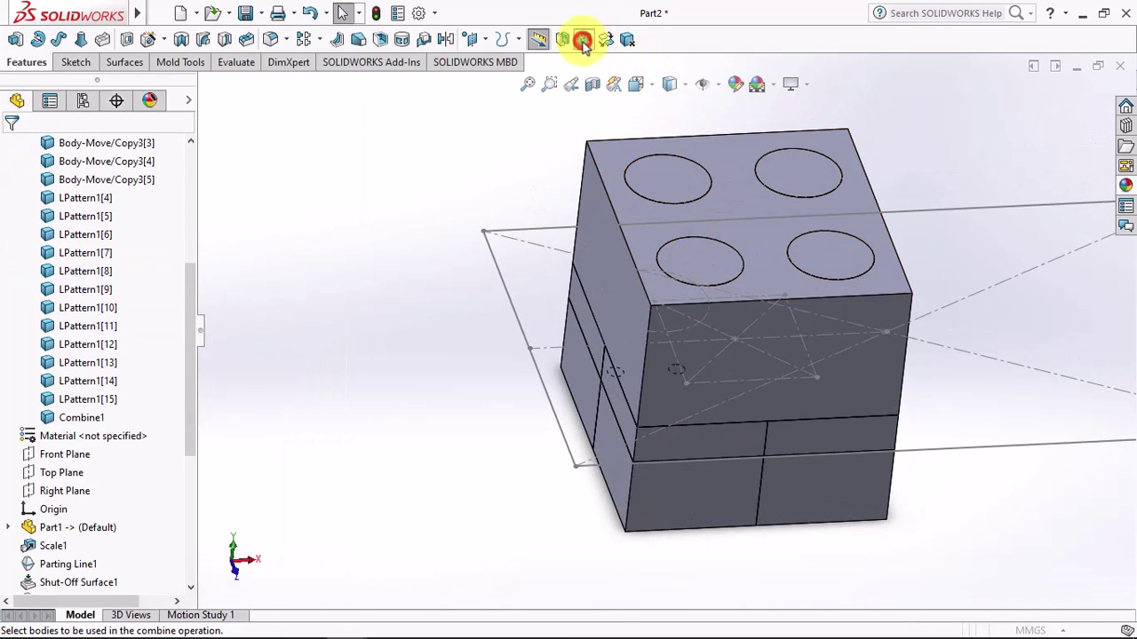
Step: Combine (Add) the four middle-layer pattern bodies into Combine2
click(583, 39)
click(596, 343)
click(634, 444)
click(799, 435)
middle_drag(799, 435, 830, 412)
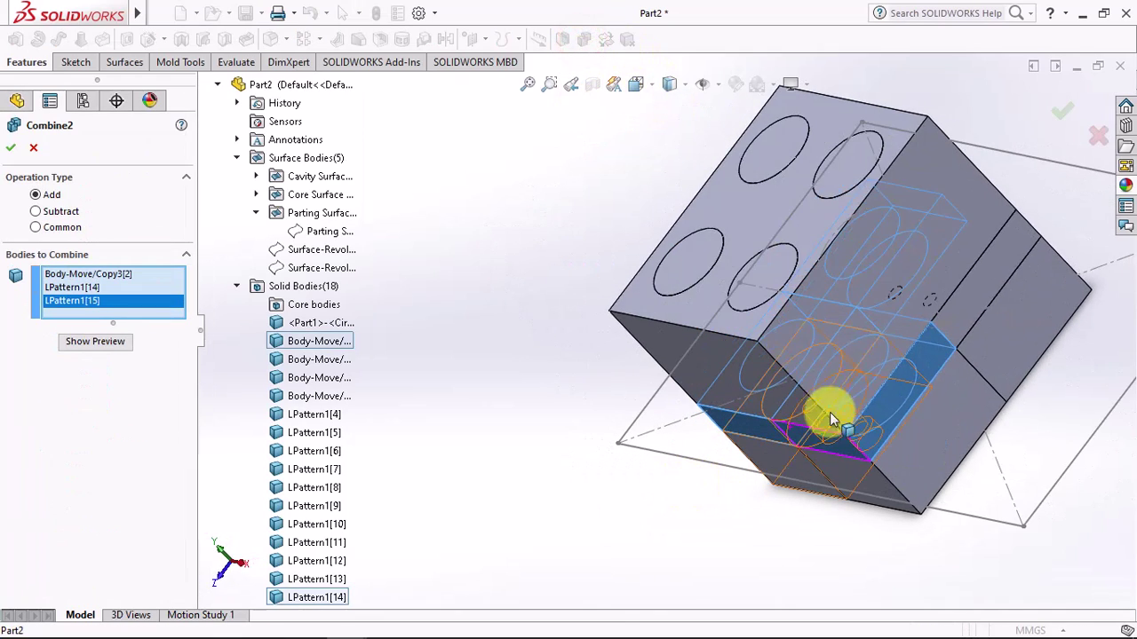
click(971, 279)
key(Return)
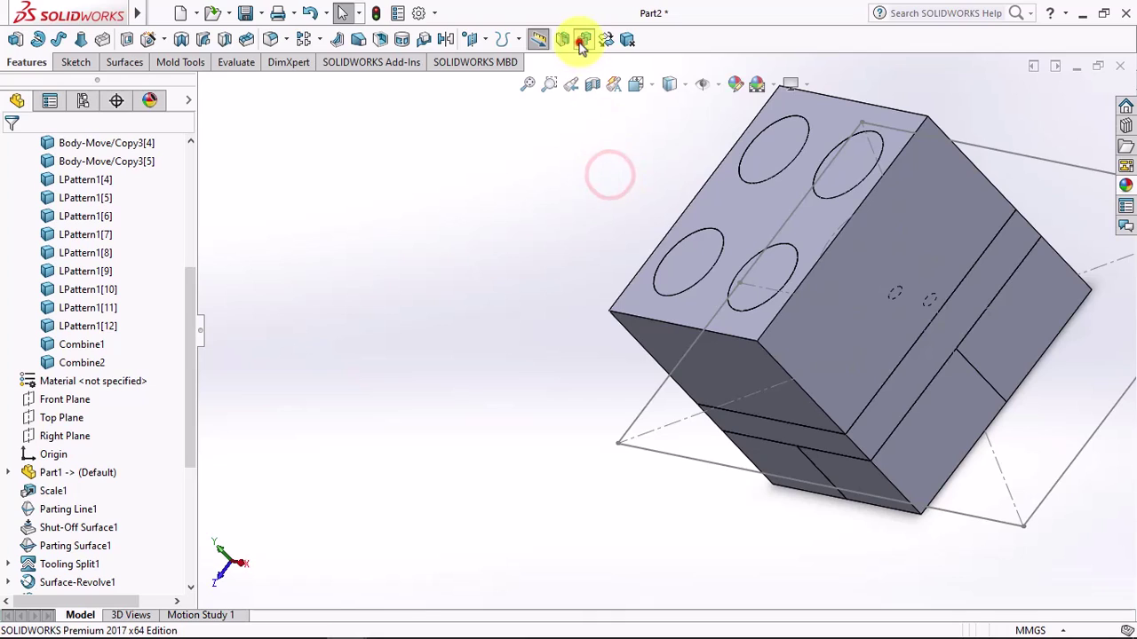
Step: Combine (Add) the remaining layer's pattern bodies into Combine3
click(582, 39)
click(1004, 332)
click(784, 465)
mouse_move(784, 465)
middle_down()
mouse_move(926, 373)
mouse_move(534, 395)
mouse_move(470, 462)
mouse_move(436, 436)
mouse_move(399, 480)
middle_up()
click(534, 394)
click(228, 62)
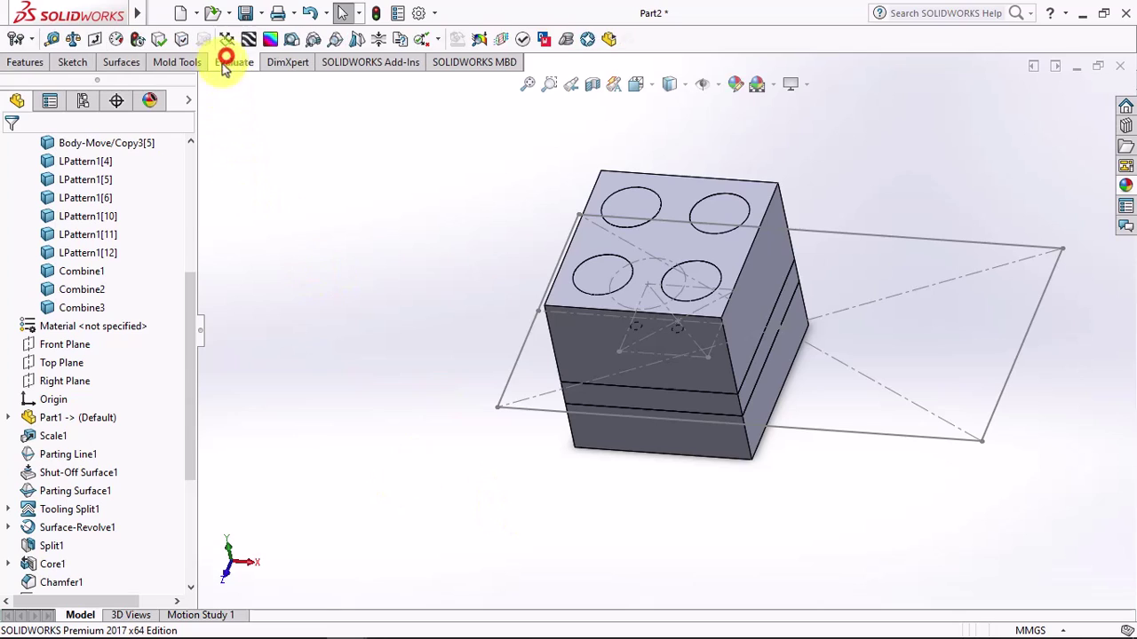
Step: Measure the distance from a plate's right side face to the layout line
click(51, 39)
scroll(774, 375, down, 5)
click(672, 292)
scroll(779, 335, down, 3)
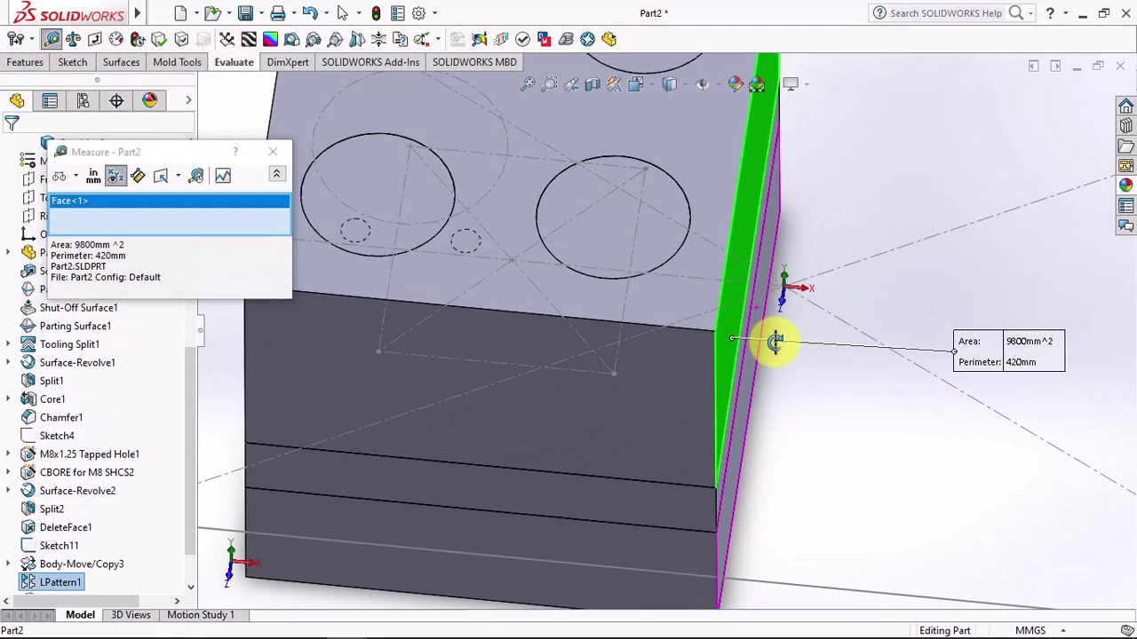
click(786, 291)
click(273, 151)
key(f)
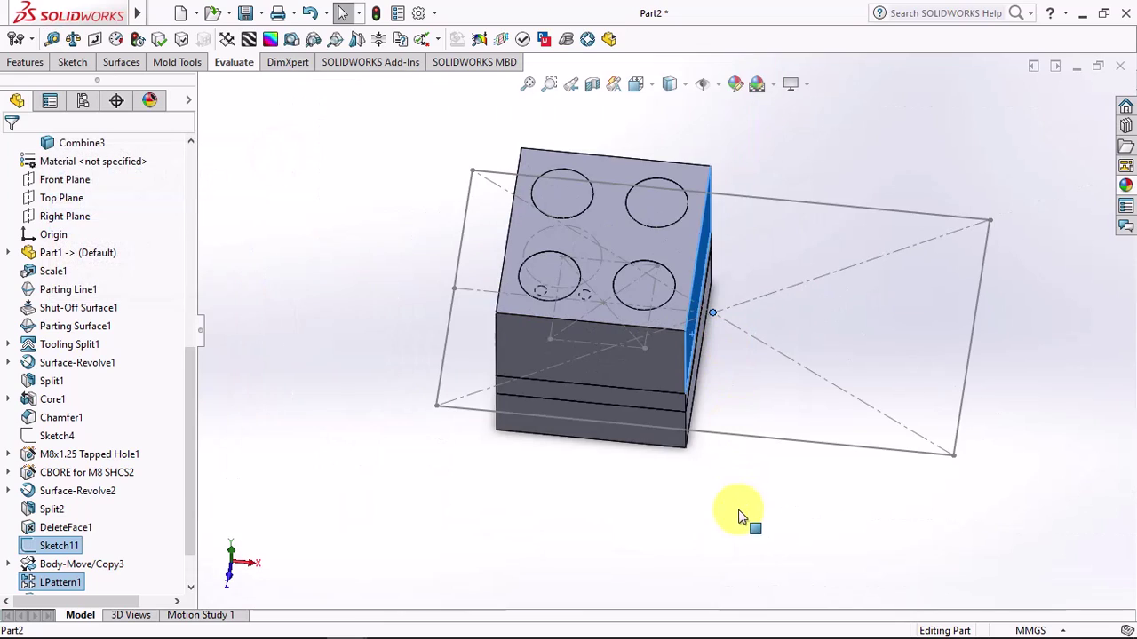
click(739, 516)
middle_drag(739, 516, 698, 524)
Step: Offset the right side faces of all three plates 10 mm with Move Face
click(164, 64)
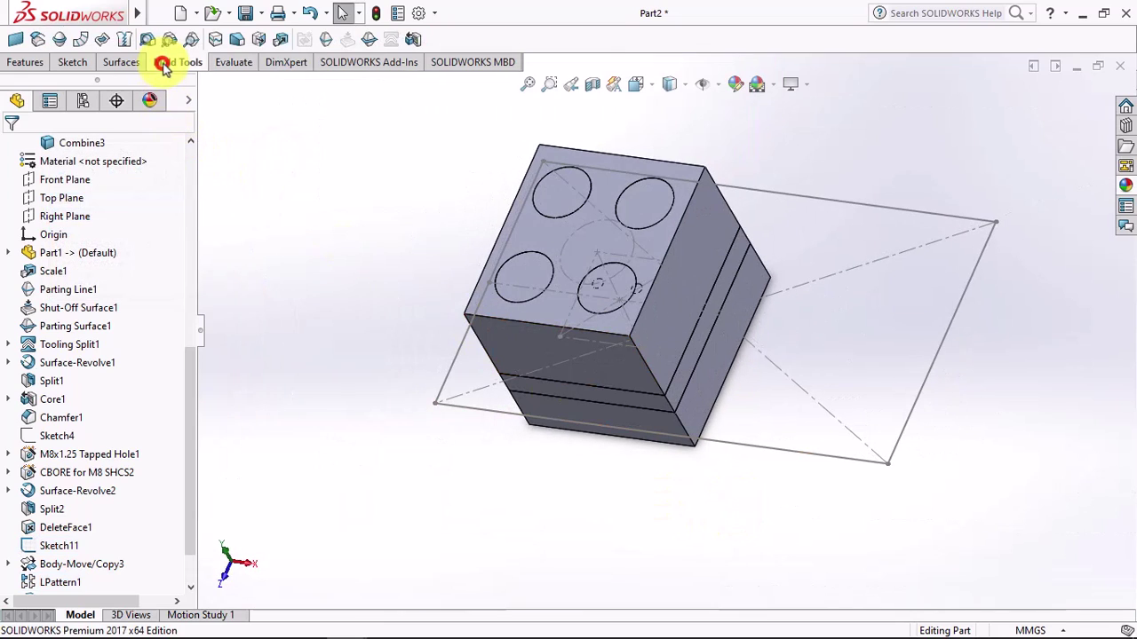
click(258, 40)
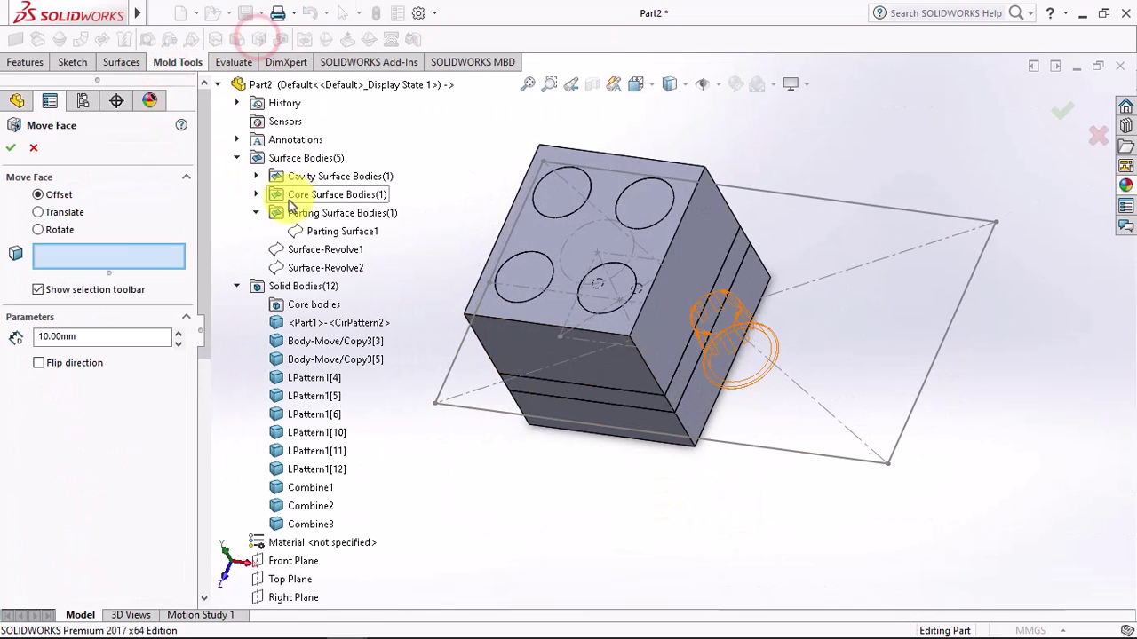
click(696, 402)
click(673, 373)
click(665, 357)
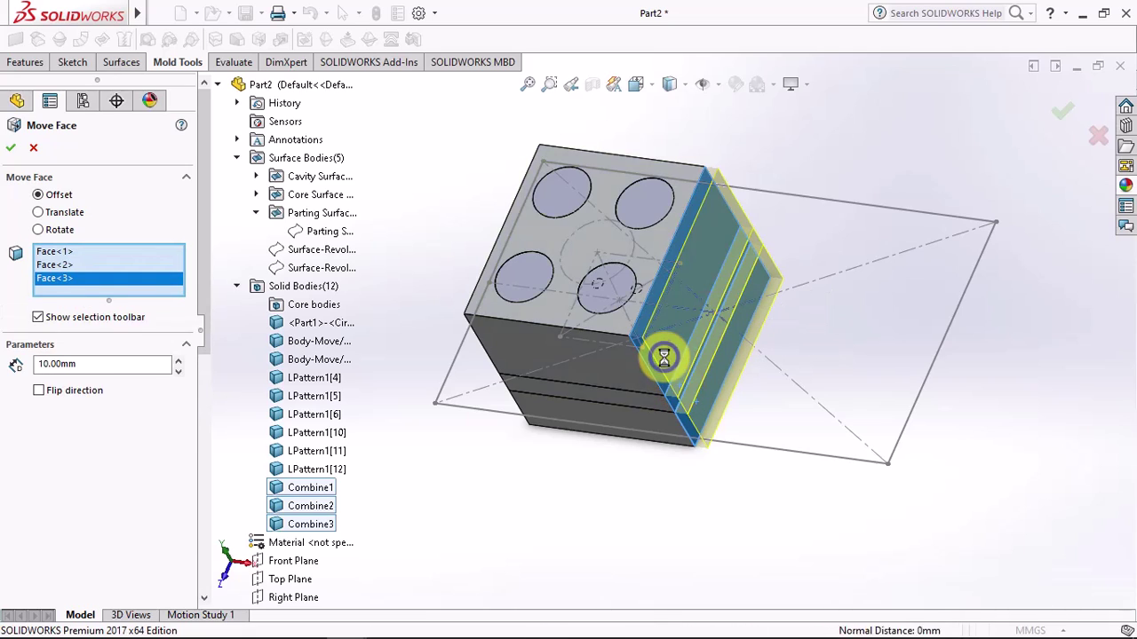
key(Return)
Step: Measure the 30 mm gap from the bottom plate face to the layout line
click(234, 62)
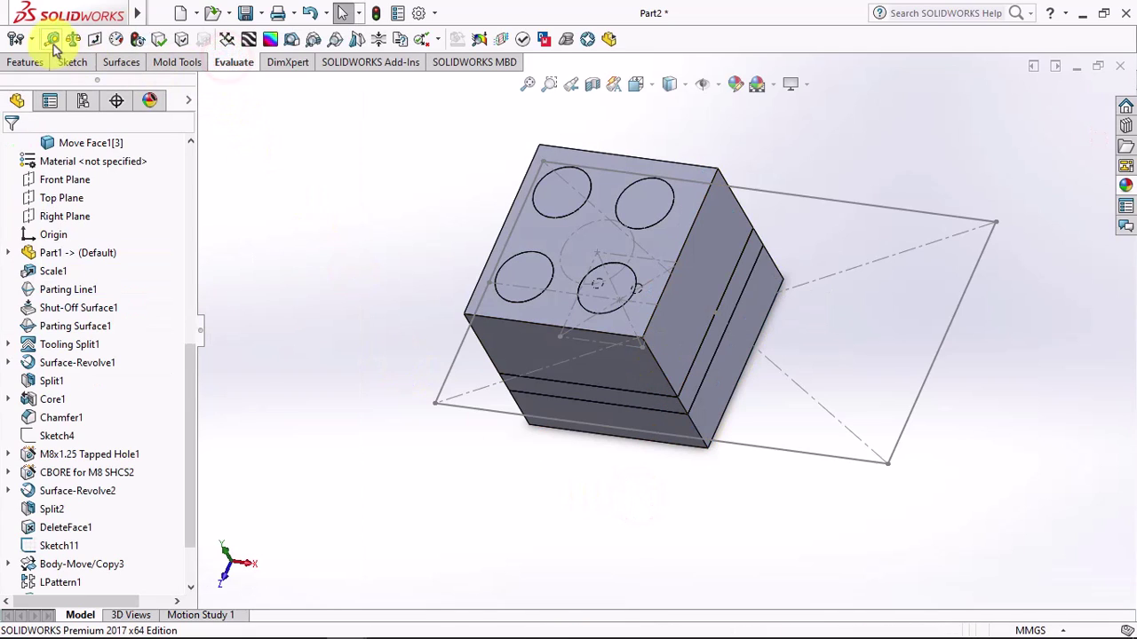
click(50, 39)
scroll(622, 515, down, 3)
click(657, 352)
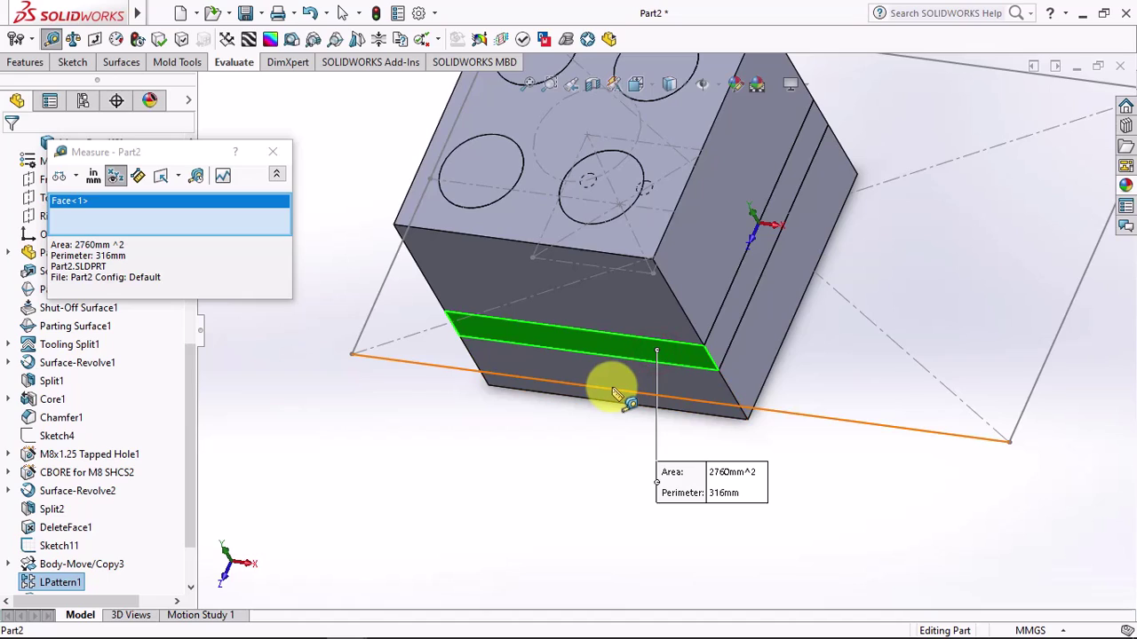
click(611, 389)
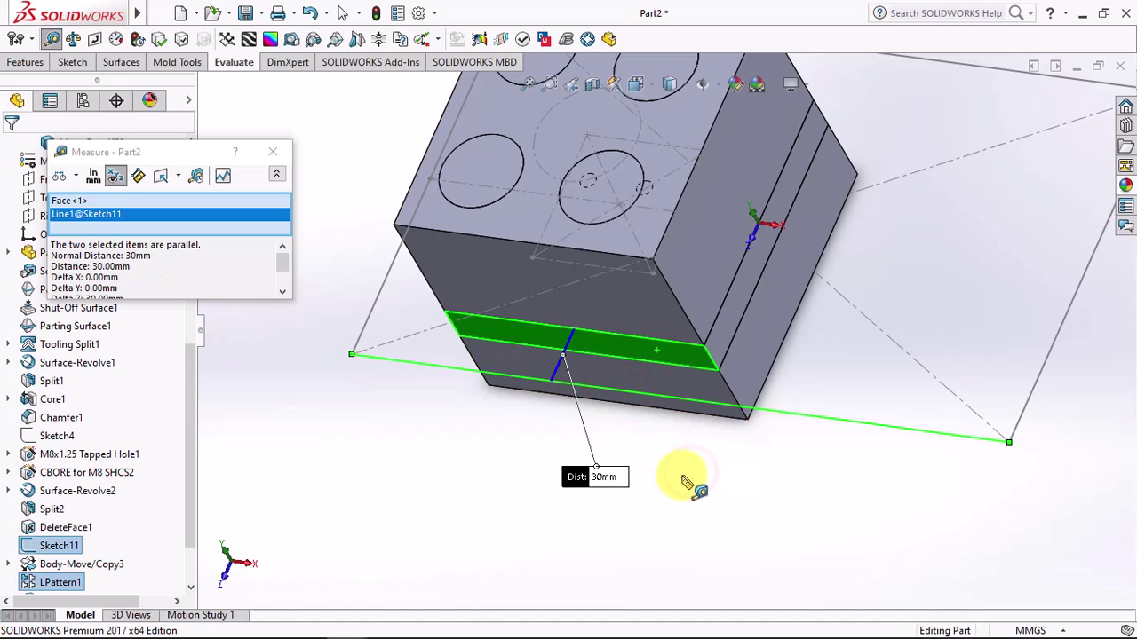
right_click(223, 223)
click(302, 225)
Step: Measure the 37 mm gap from the left side face to the layout line
middle_drag(520, 437, 551, 302)
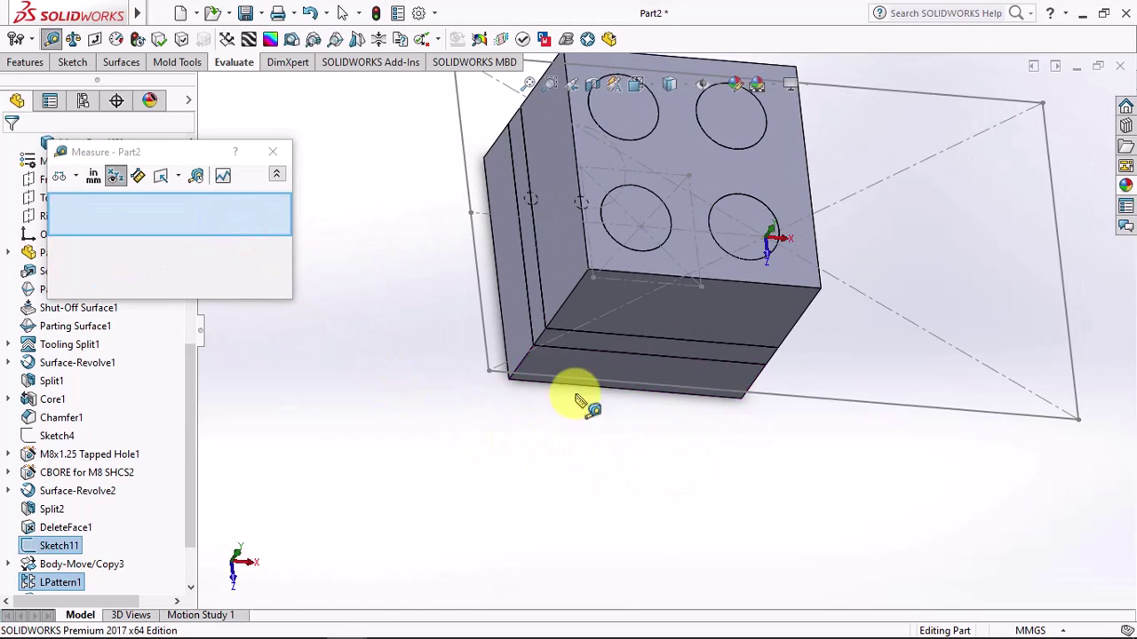
click(534, 308)
click(481, 303)
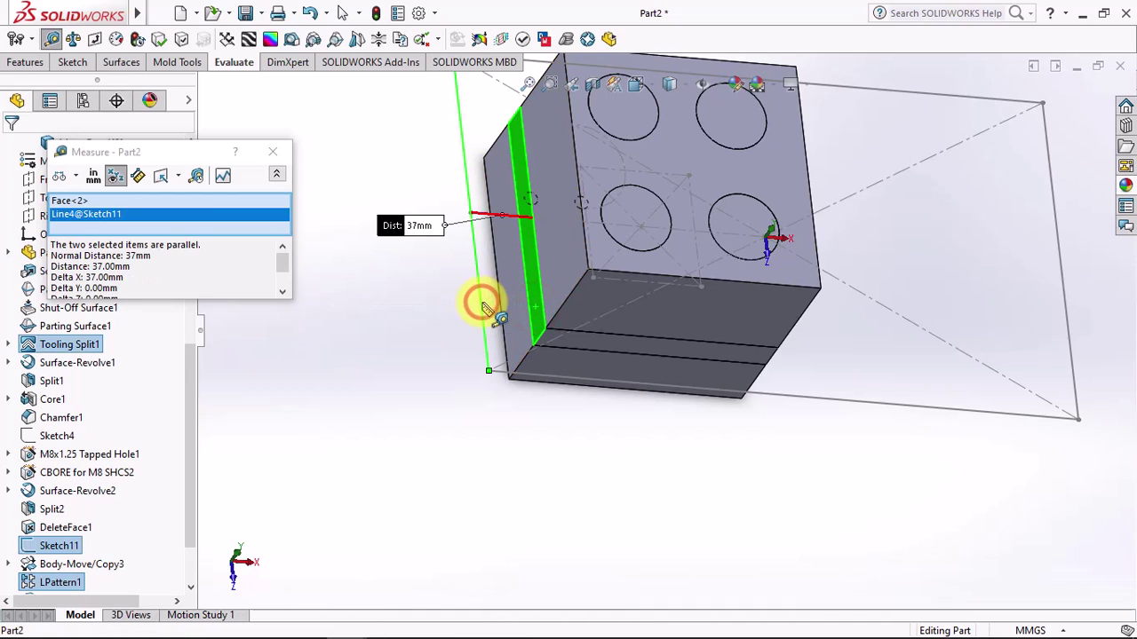
click(269, 158)
Step: Offset the three front and three back plate faces 30 mm with Move Face
middle_drag(329, 368, 220, 91)
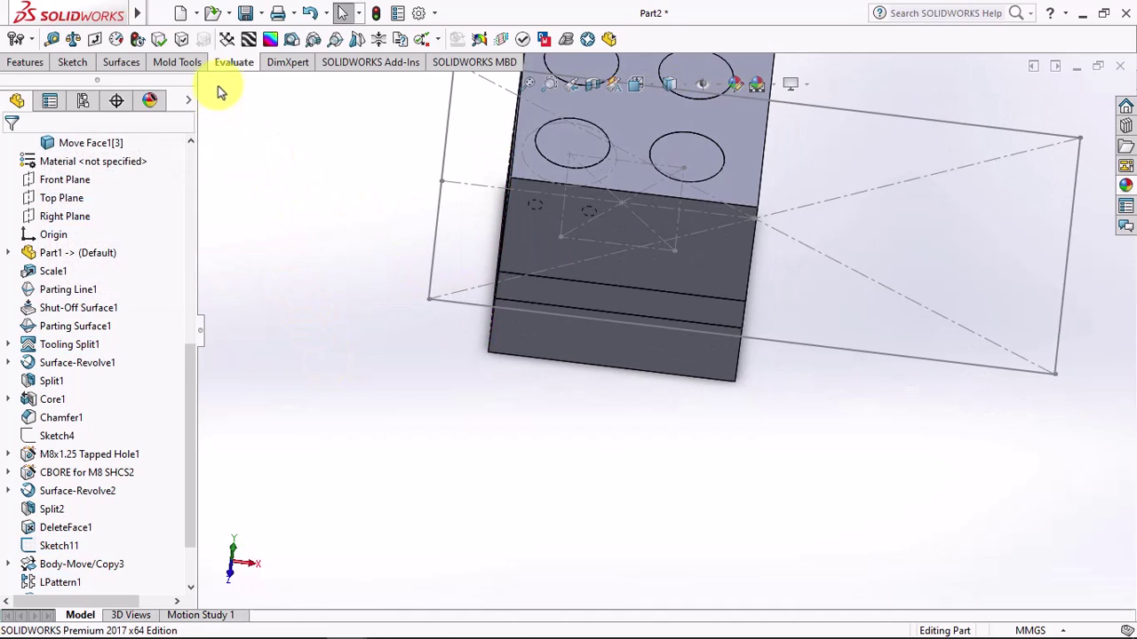
click(189, 66)
click(263, 39)
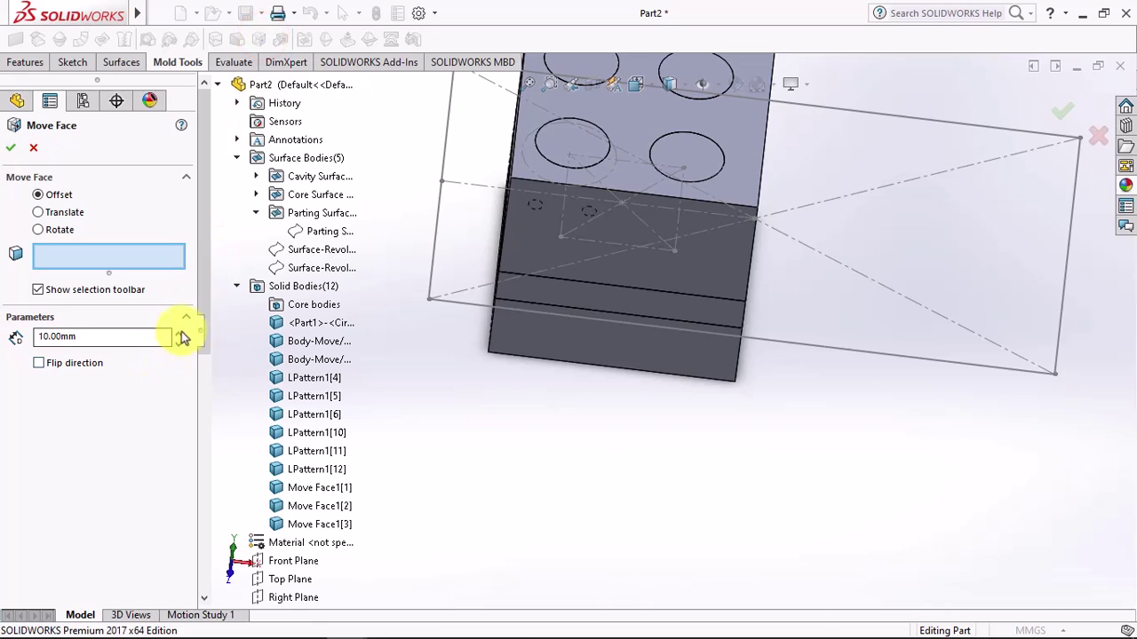
click(665, 343)
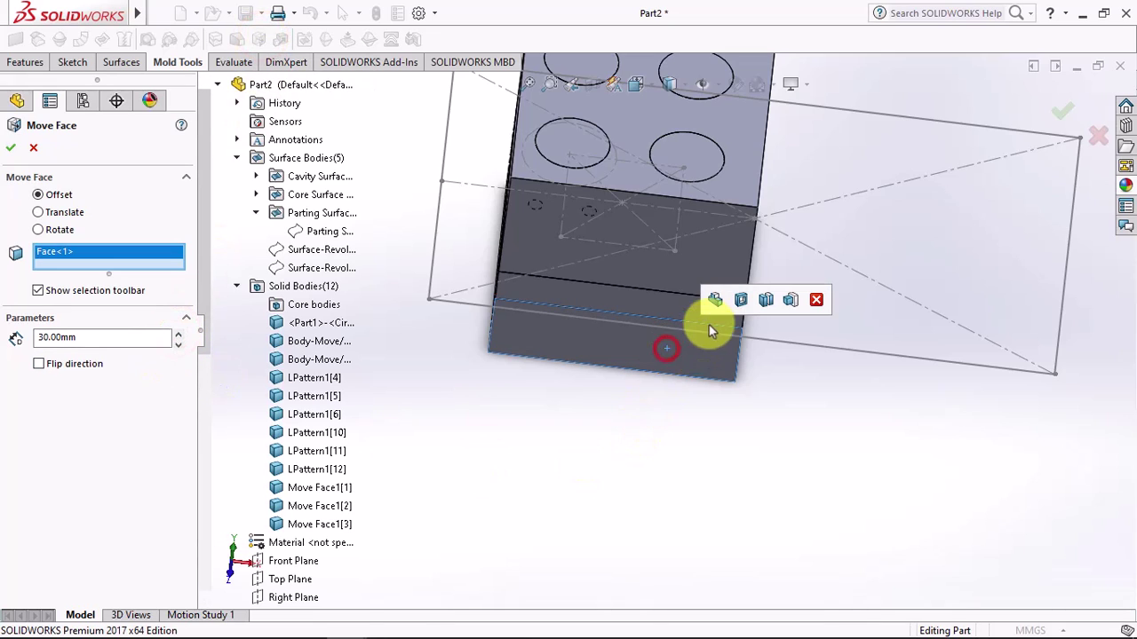
click(646, 304)
click(654, 276)
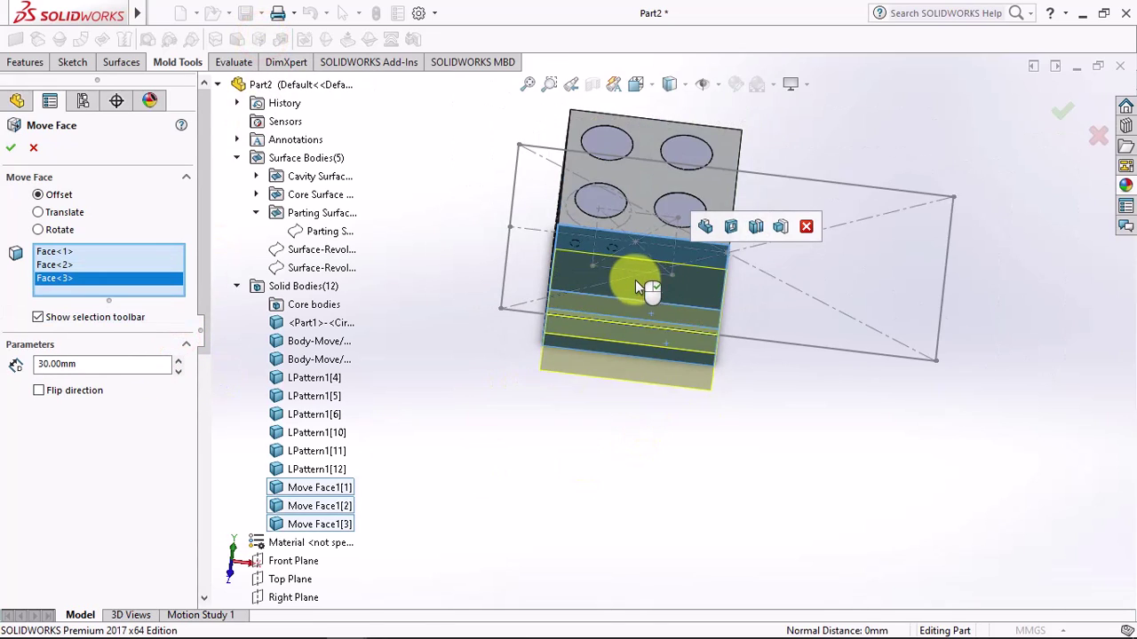
middle_drag(635, 280, 746, 151)
click(739, 151)
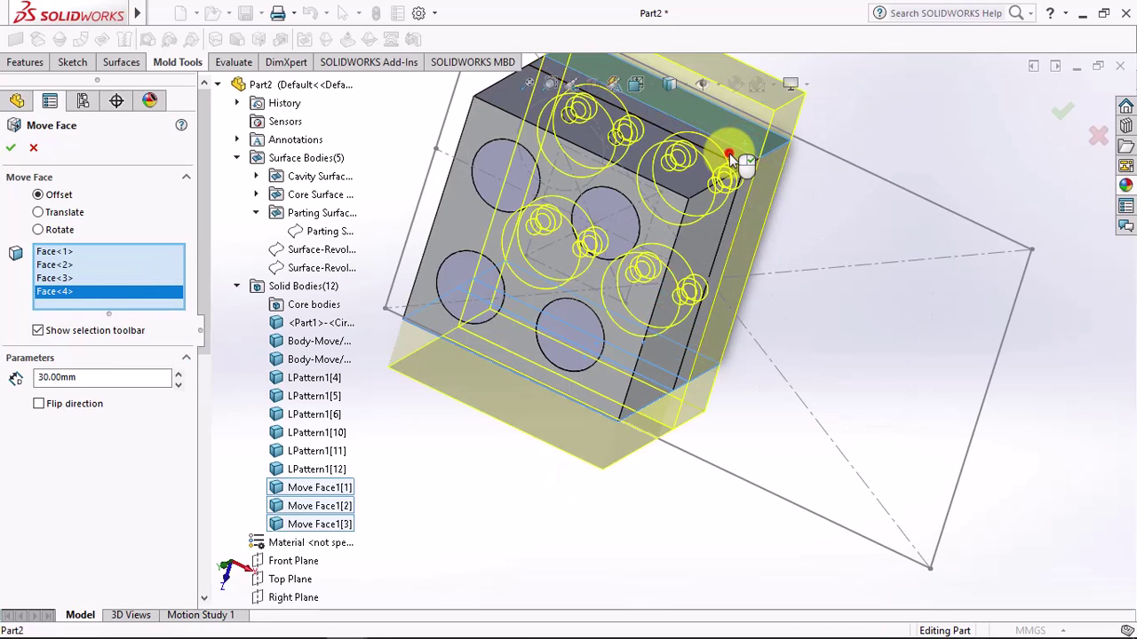
click(724, 164)
click(686, 182)
right_click(683, 179)
mouse_move(684, 178)
middle_down()
mouse_move(614, 361)
mouse_move(692, 249)
middle_up()
Step: Offset the three left side plate faces 37 mm with Move Face
click(258, 39)
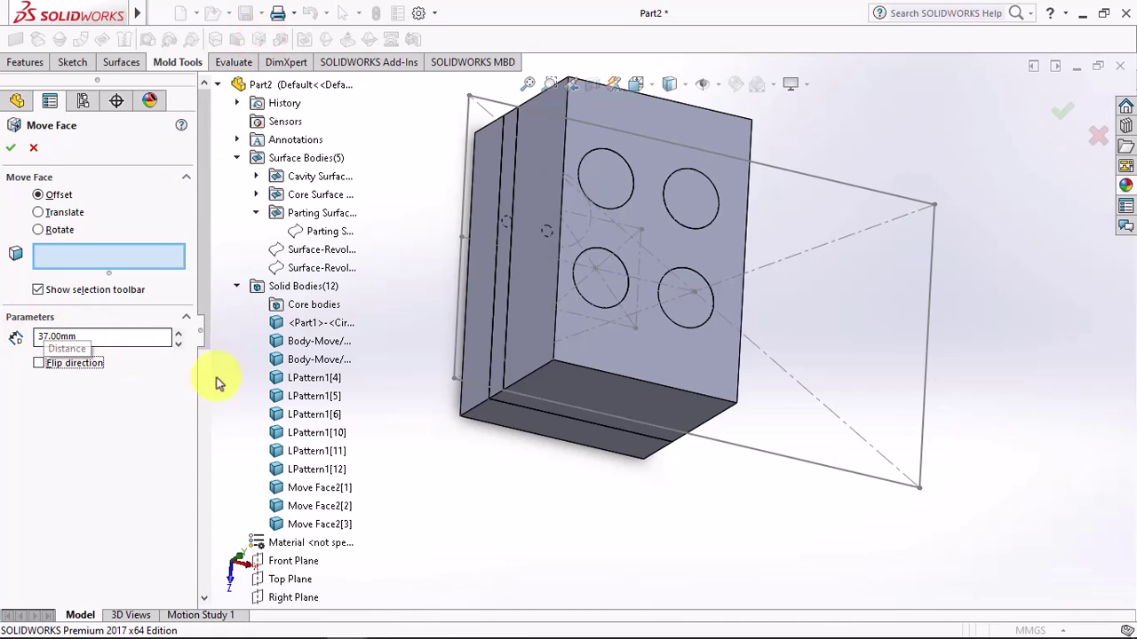
click(485, 385)
click(500, 375)
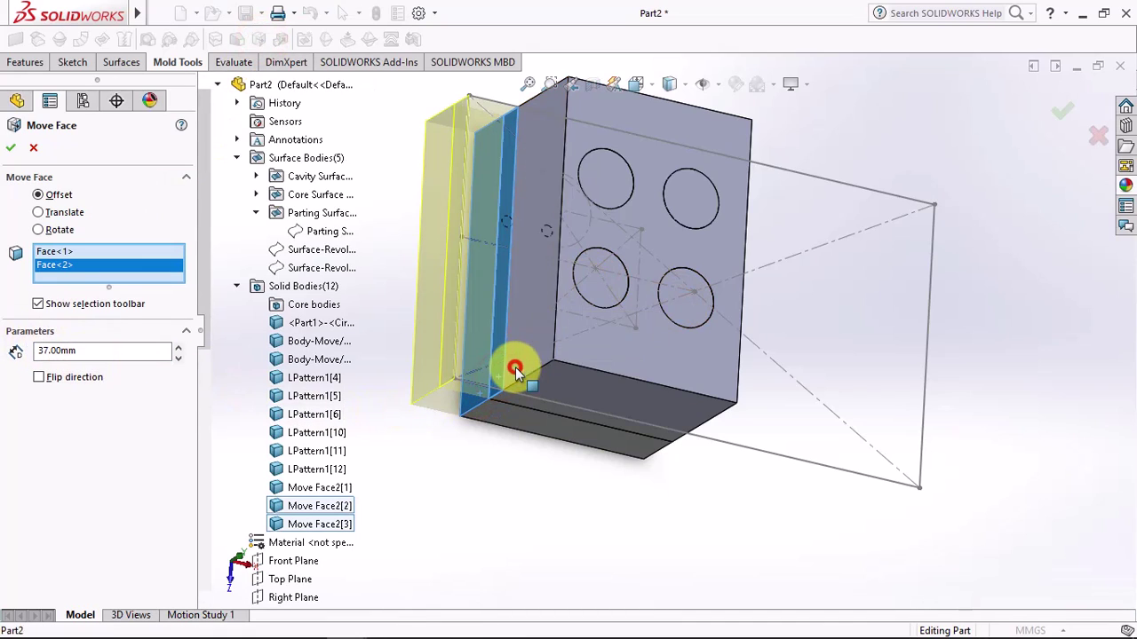
click(515, 371)
right_click(510, 368)
mouse_move(509, 367)
middle_down()
mouse_move(510, 457)
mouse_move(420, 377)
middle_up()
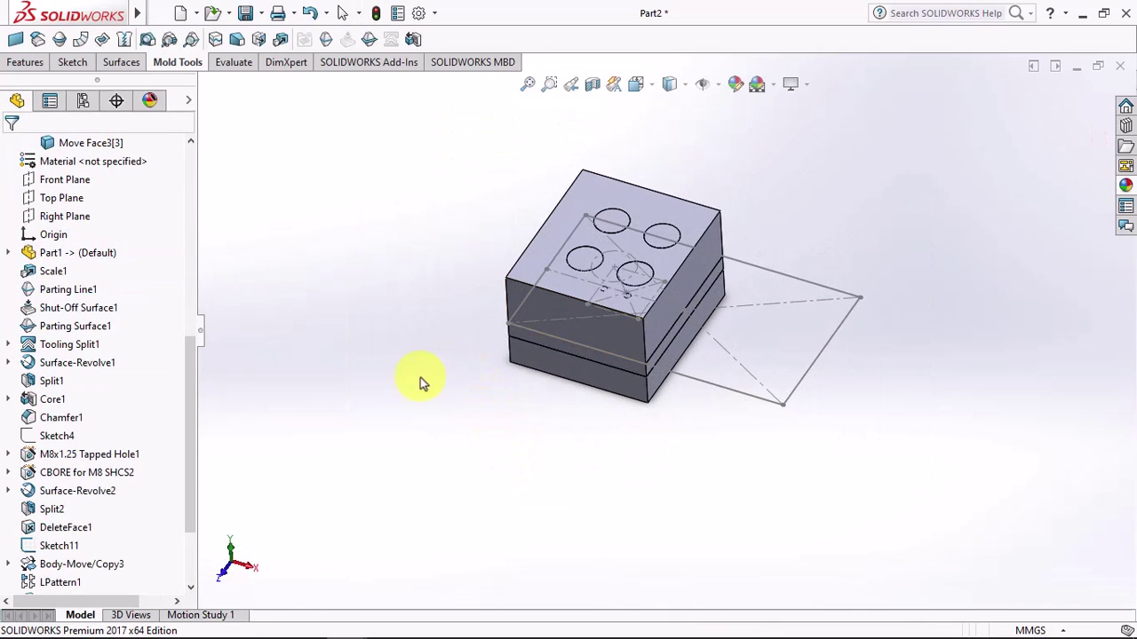
Step: Mirror all bodies, Body-Move/Copy3[3] through Move Face3[3], about the Right Plane, then select Sketch11
scroll(721, 232, down, 3)
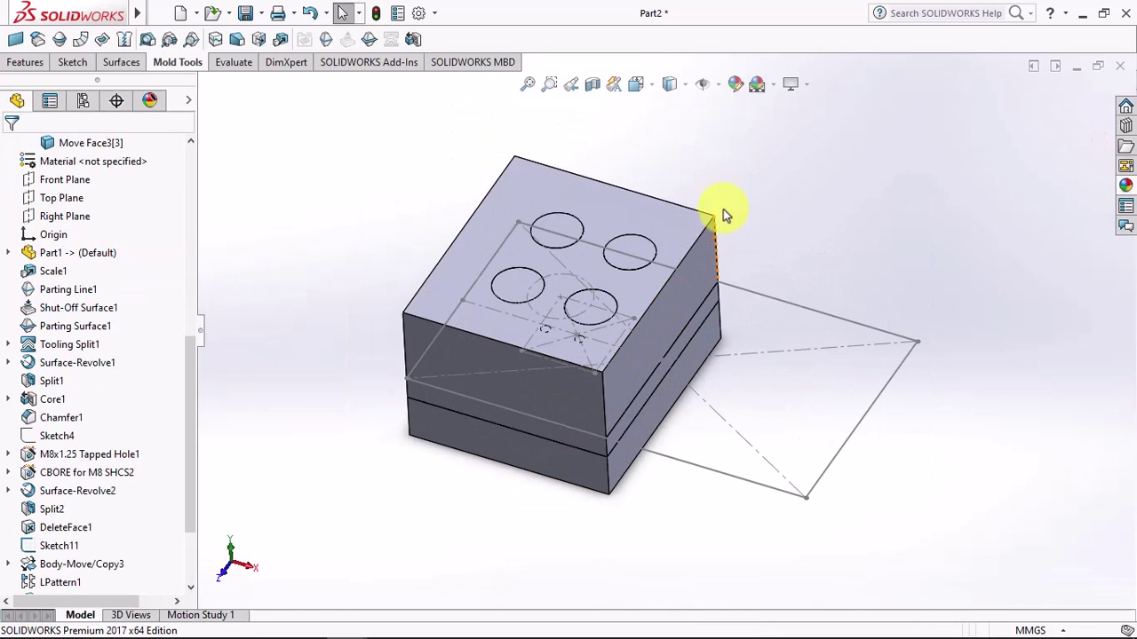
click(55, 218)
click(25, 63)
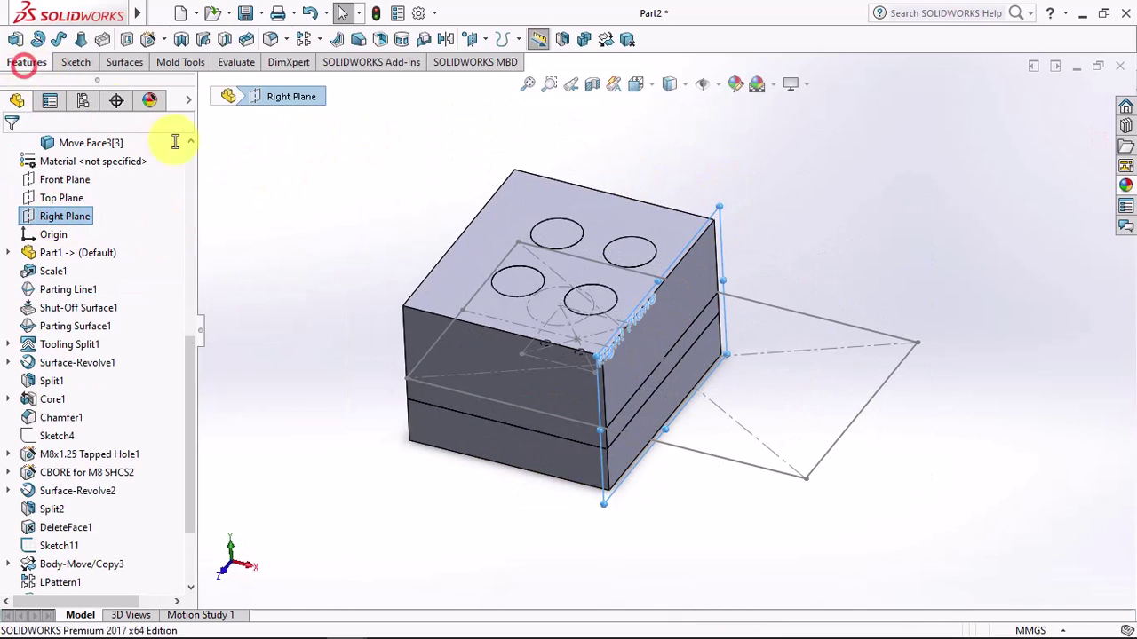
click(447, 41)
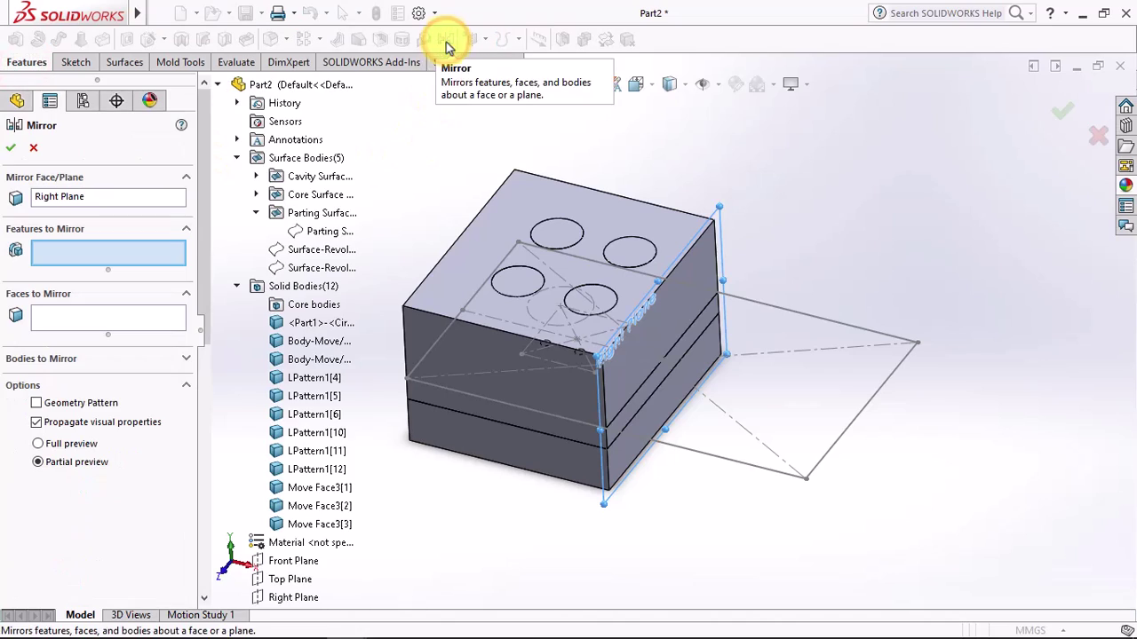
click(74, 360)
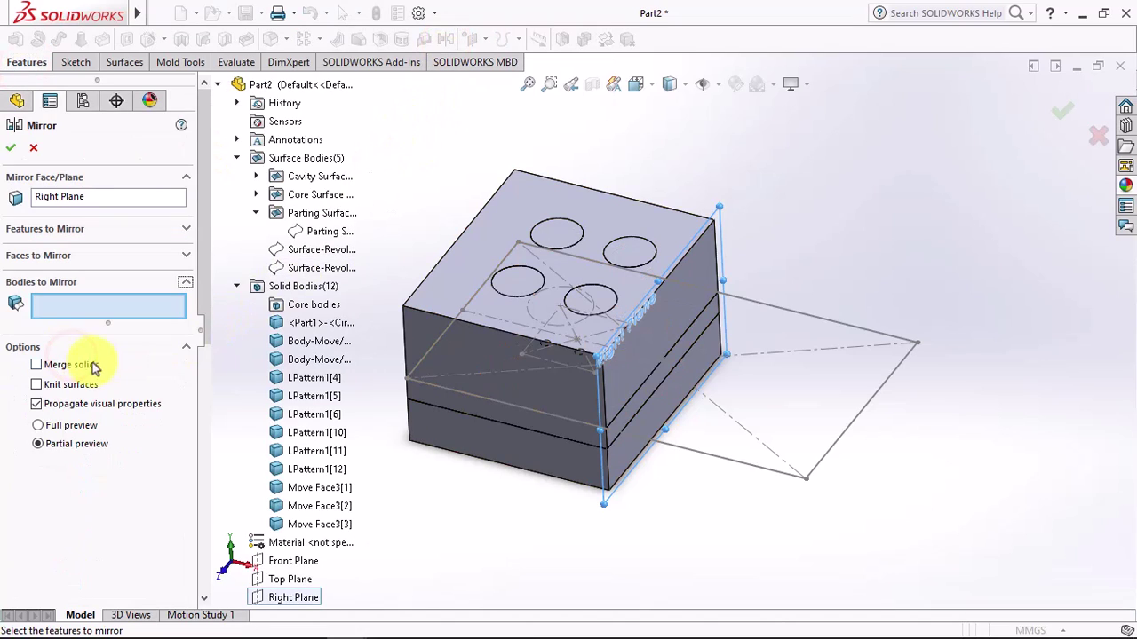
click(299, 344)
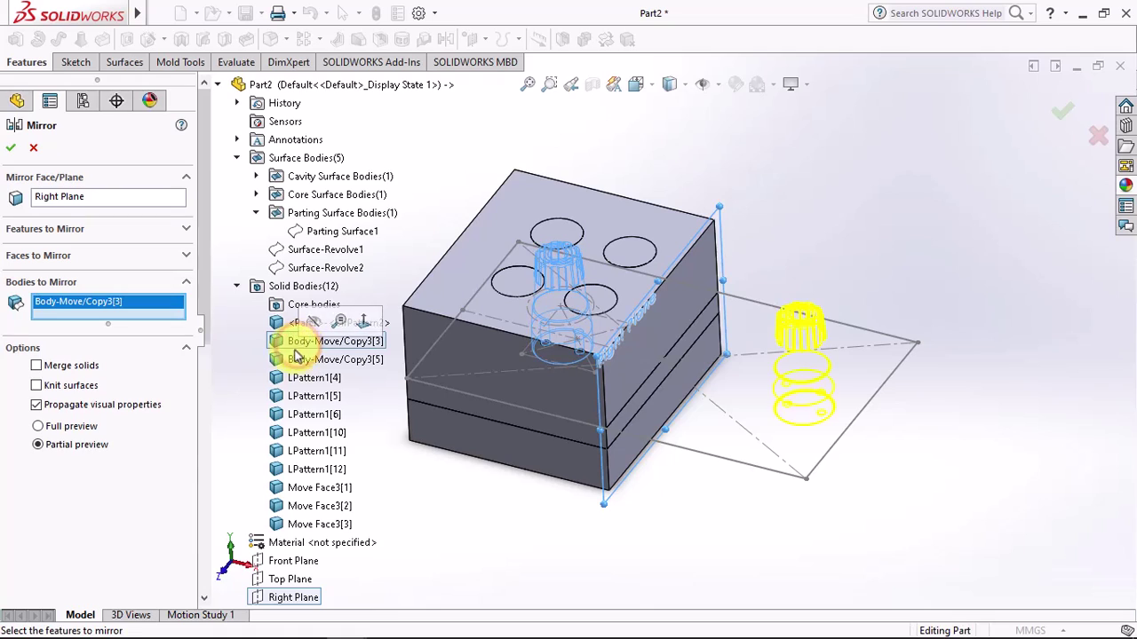
shift+click(299, 526)
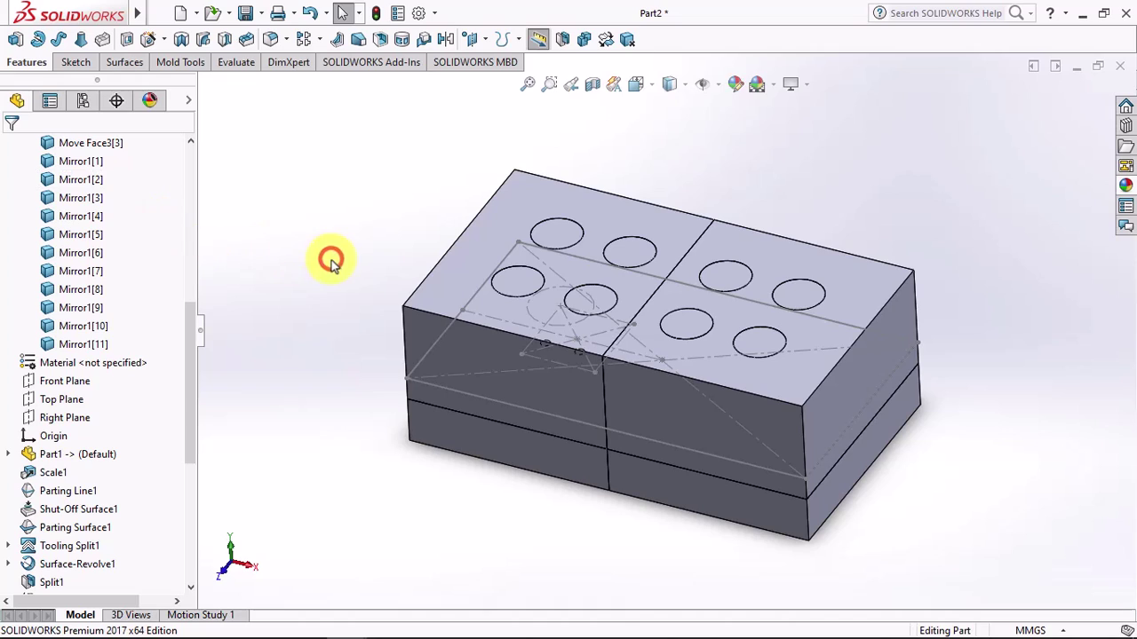
click(463, 400)
Step: Hide Sketch11 and fuse the top plate with its mirrored half
click(540, 337)
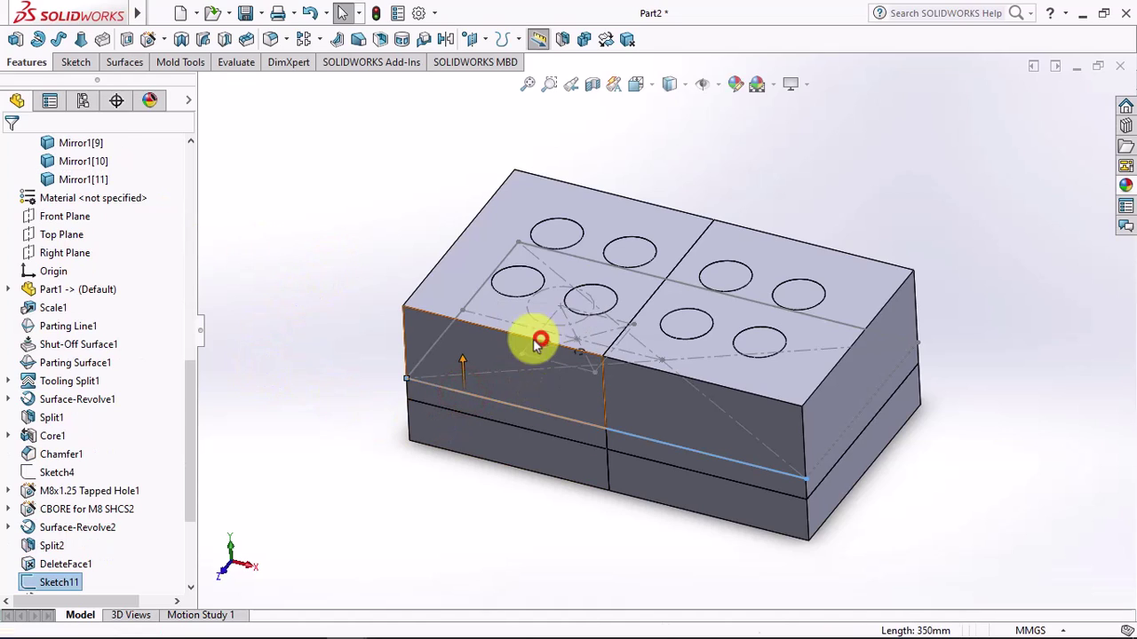
click(585, 39)
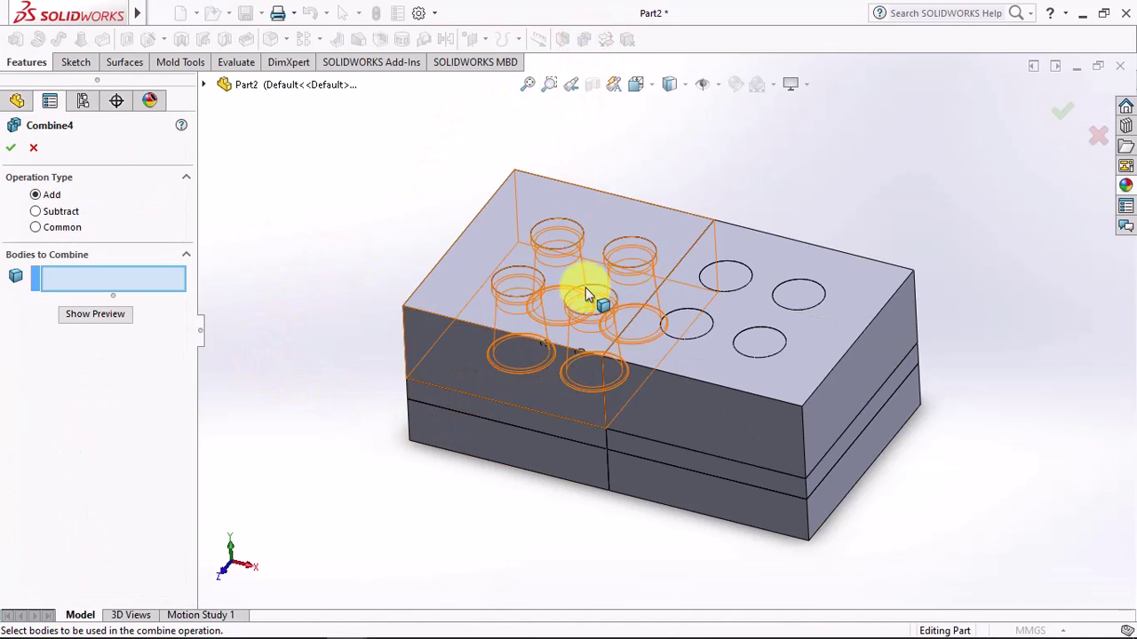
click(593, 293)
click(675, 384)
right_click(675, 382)
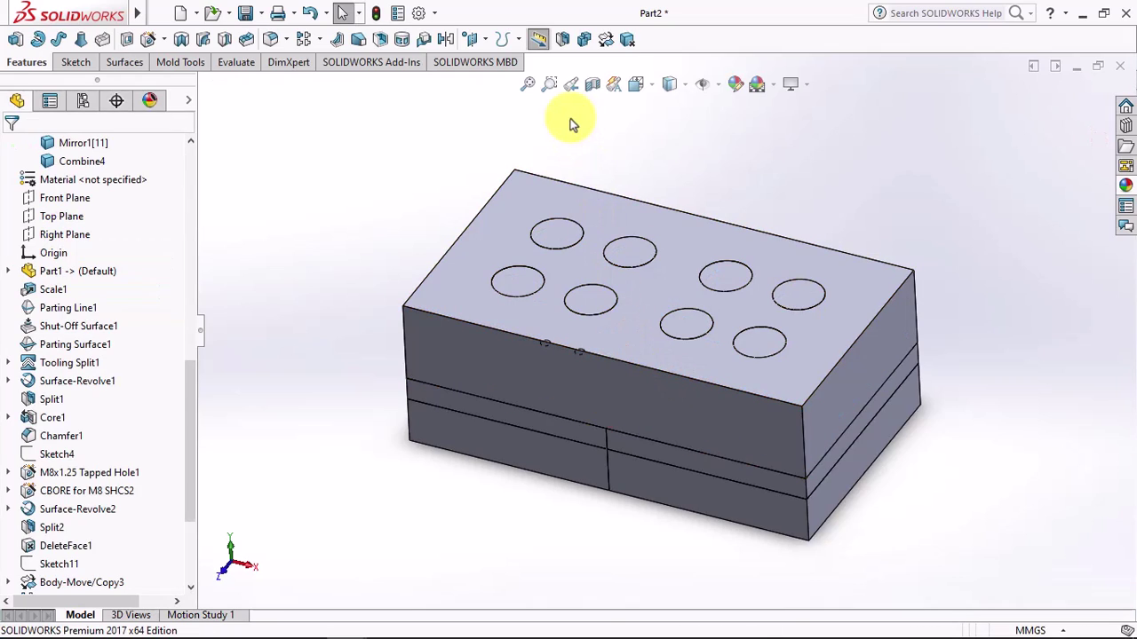
Step: Fuse the middle slab (Move Face3[2] with Mirror1[10]) and the bottom plate with their mirrored halves
click(583, 39)
click(613, 435)
click(626, 438)
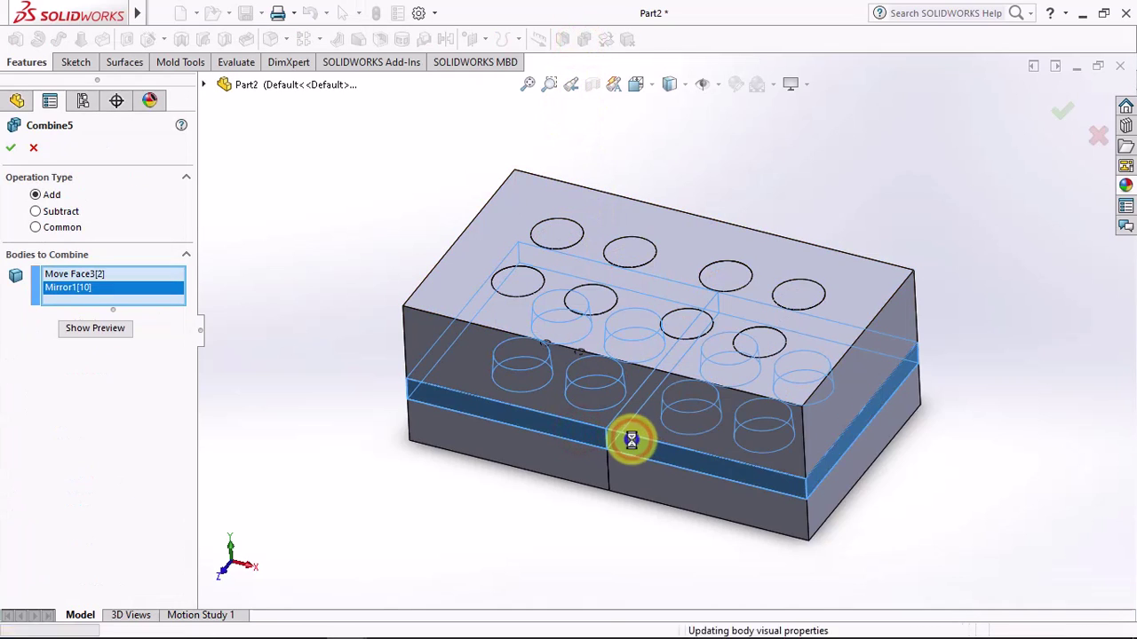
right_click(625, 435)
click(554, 459)
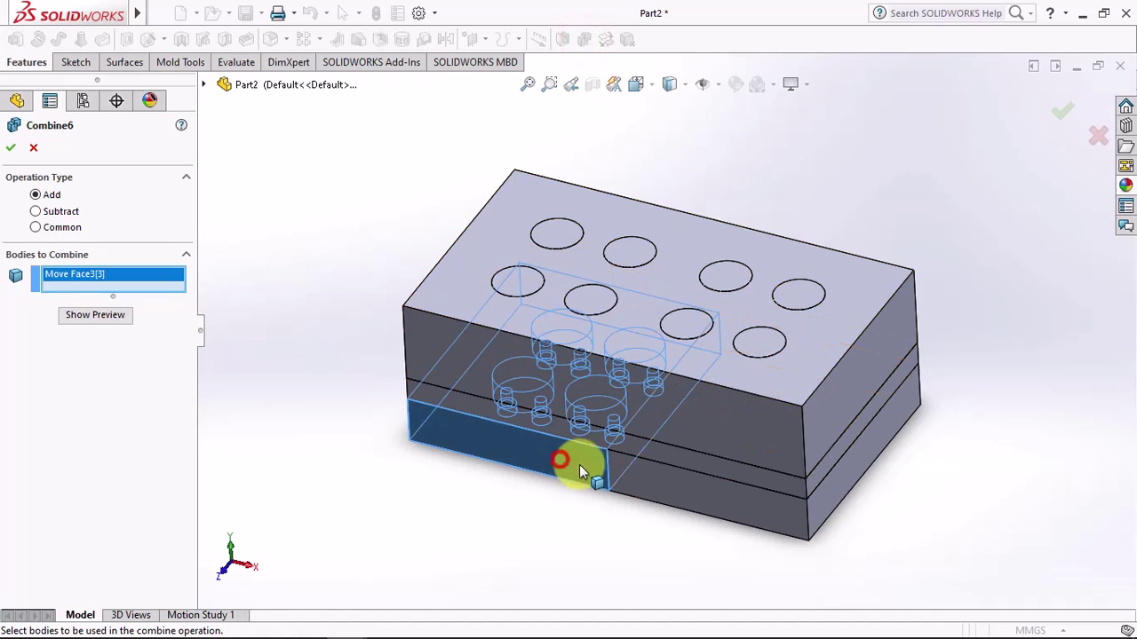
click(654, 473)
right_click(654, 473)
click(302, 226)
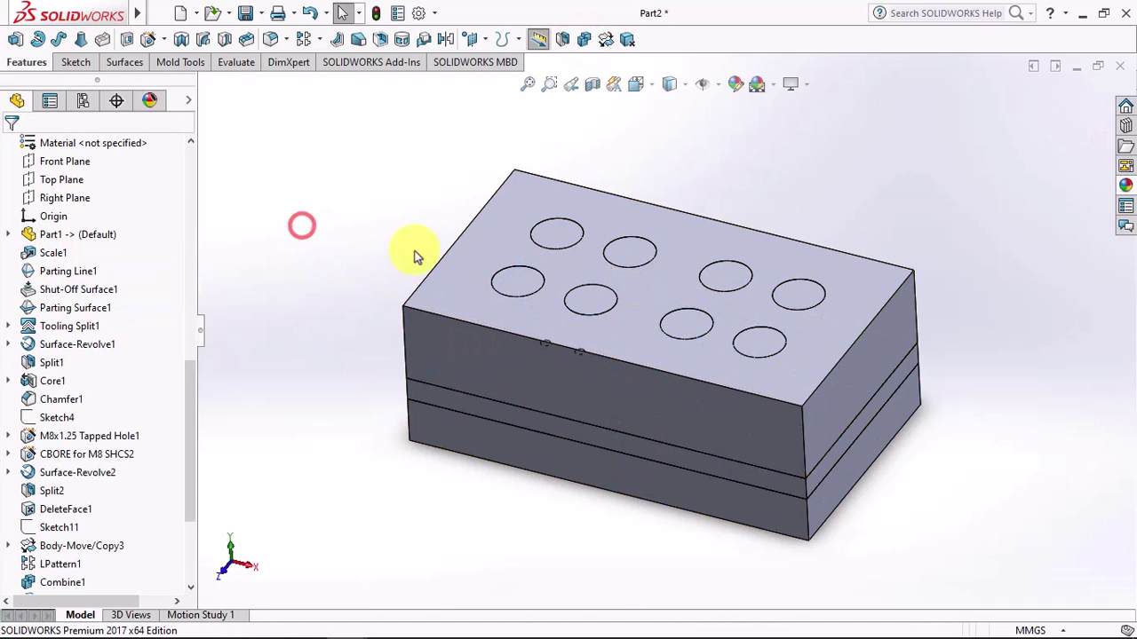
Step: Section the block along the Front Plane at 24 mm and inspect the exposed counterbores and tapped holes
click(592, 85)
drag(627, 403, 615, 434)
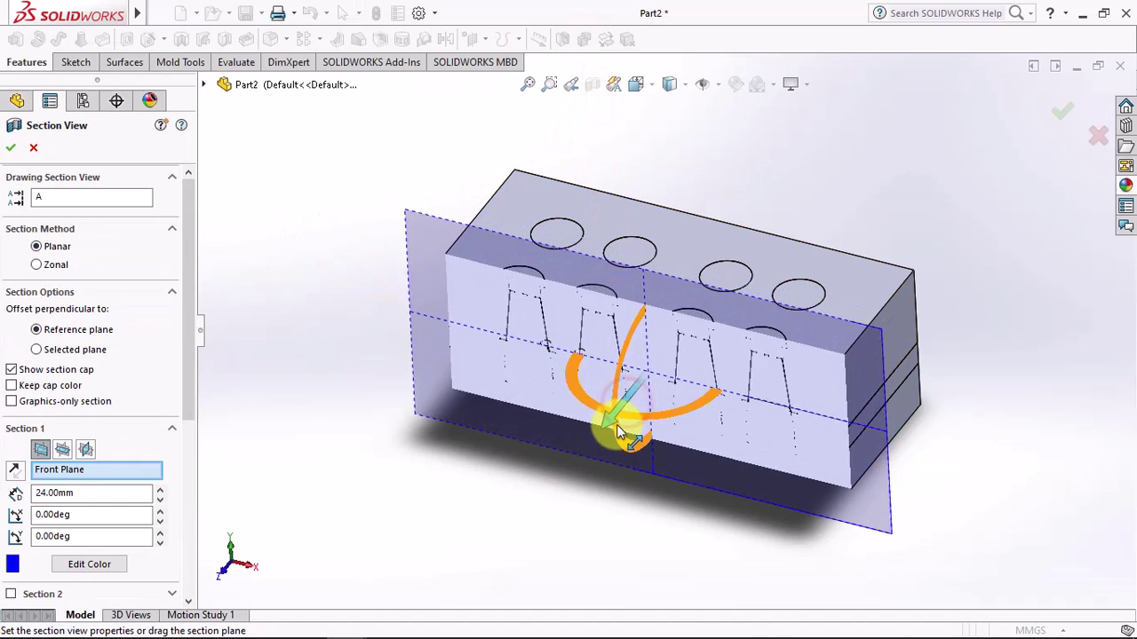
click(9, 148)
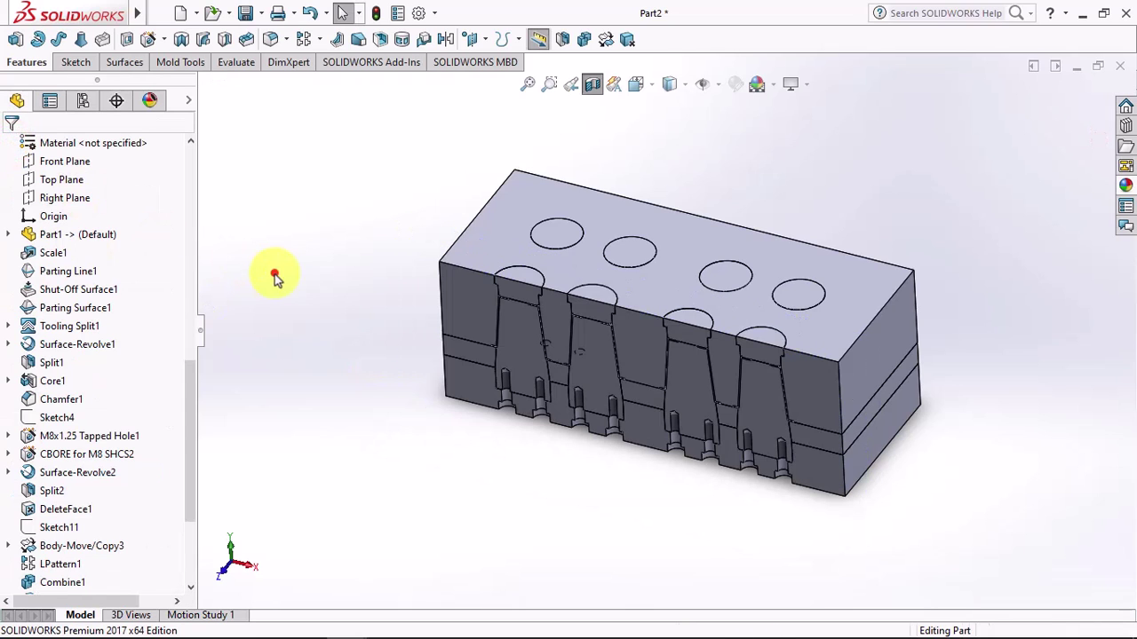
middle_drag(266, 271, 401, 330)
scroll(663, 405, down, 3)
scroll(656, 400, down, 2)
middle_drag(656, 400, 622, 444)
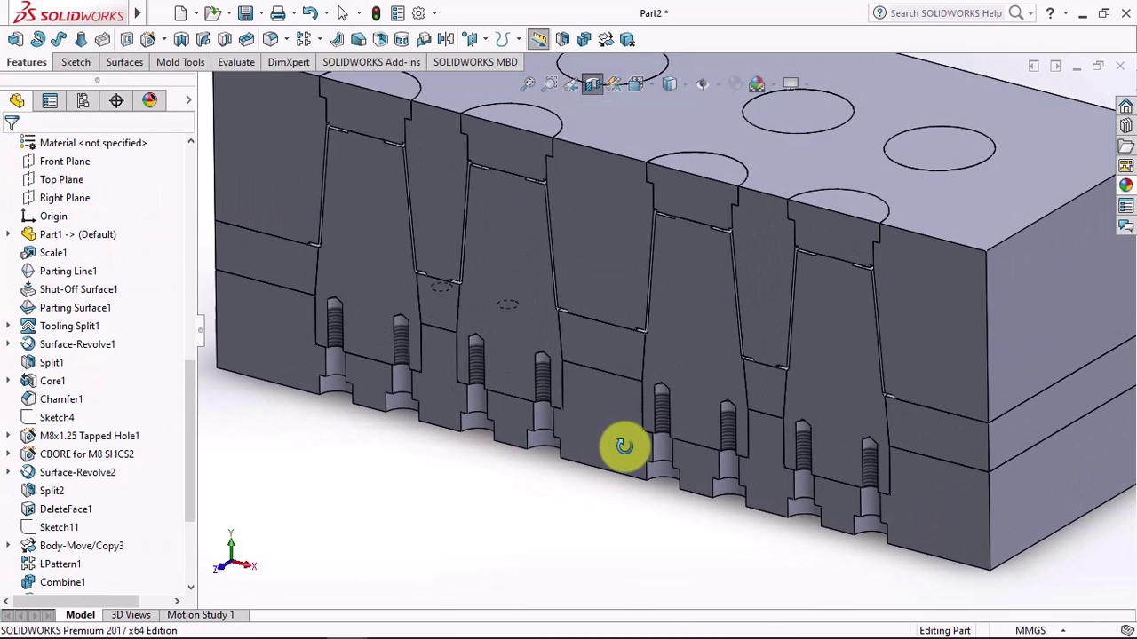
scroll(624, 426, up, 3)
scroll(627, 423, up, 2)
Step: Hide the bottom and middle plates and start a sketch on the top plate's underside
click(591, 83)
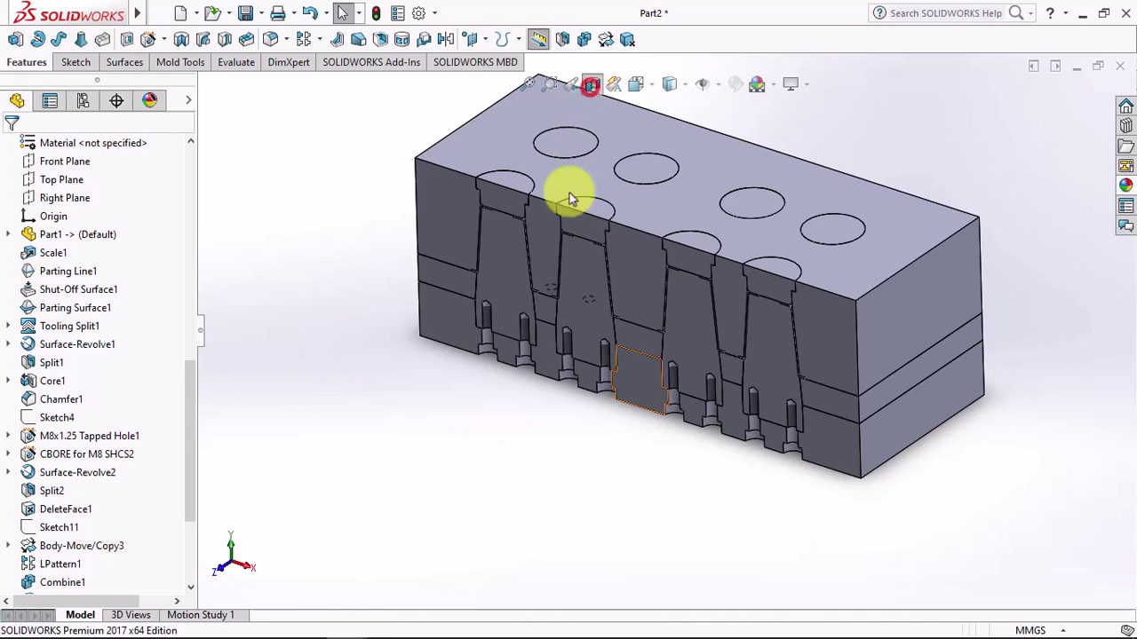
middle_drag(497, 430, 549, 454)
click(549, 454)
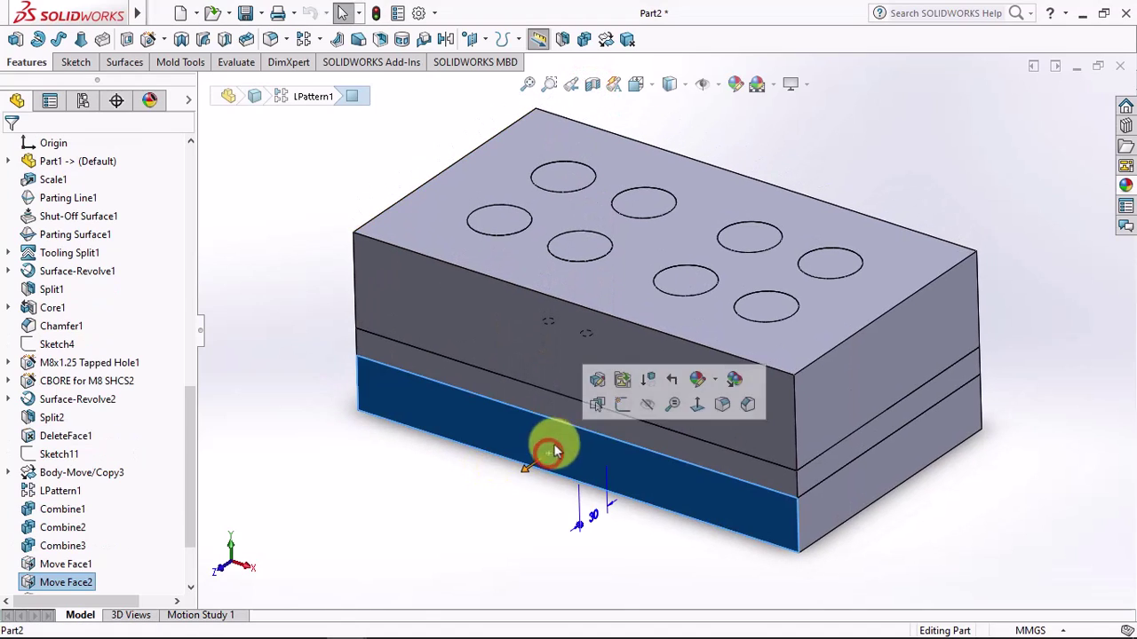
click(643, 401)
click(570, 415)
click(668, 380)
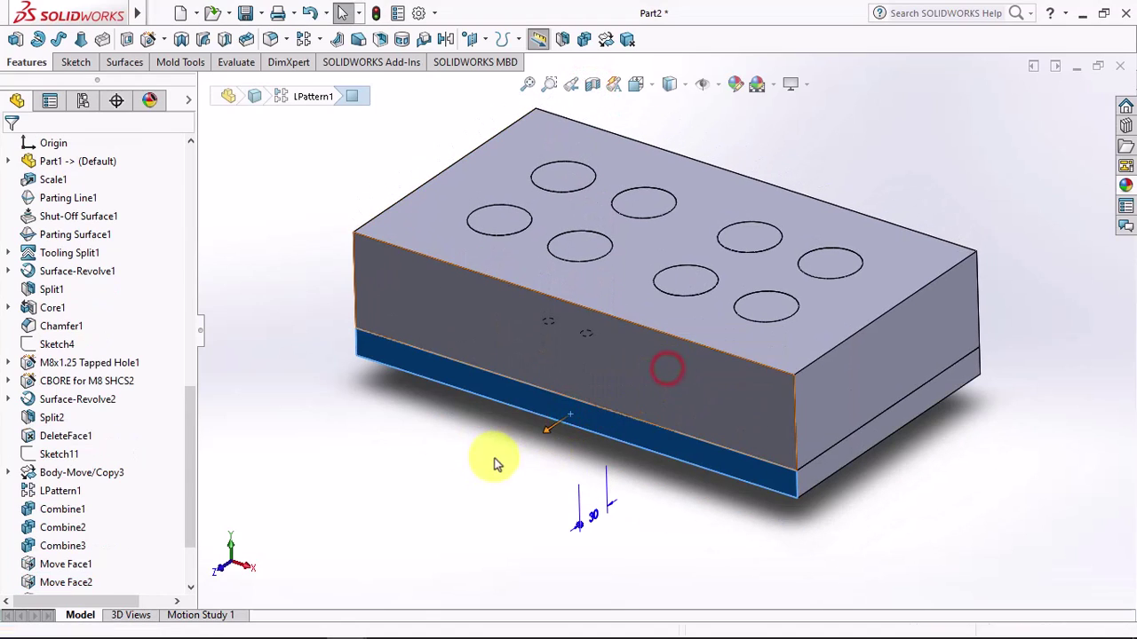
middle_drag(497, 462, 444, 352)
click(474, 346)
click(503, 303)
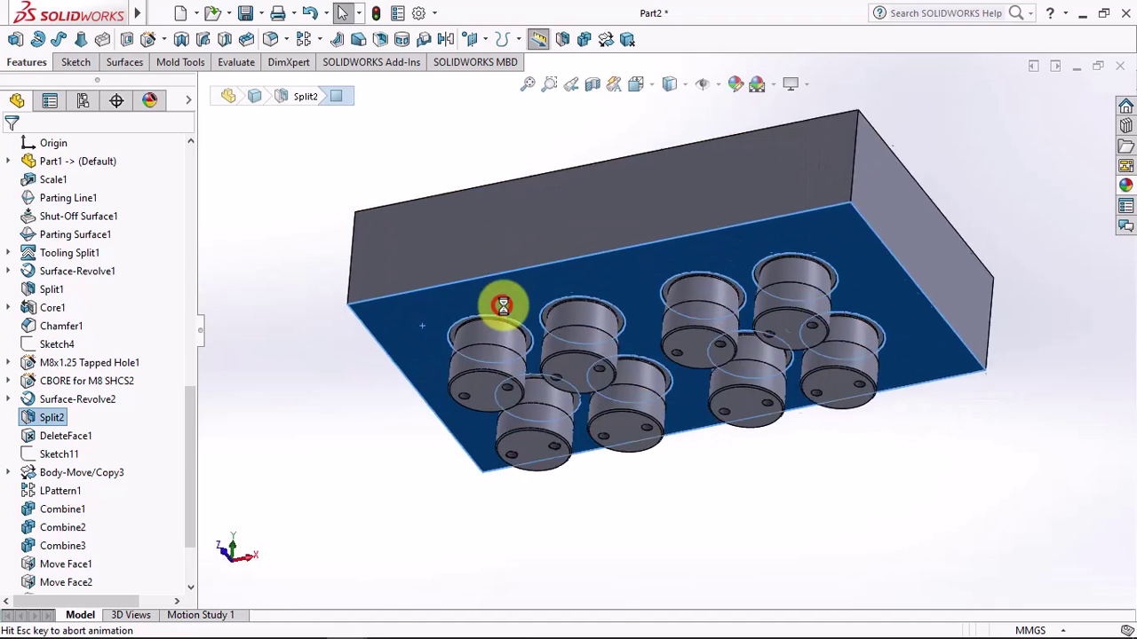
click(316, 235)
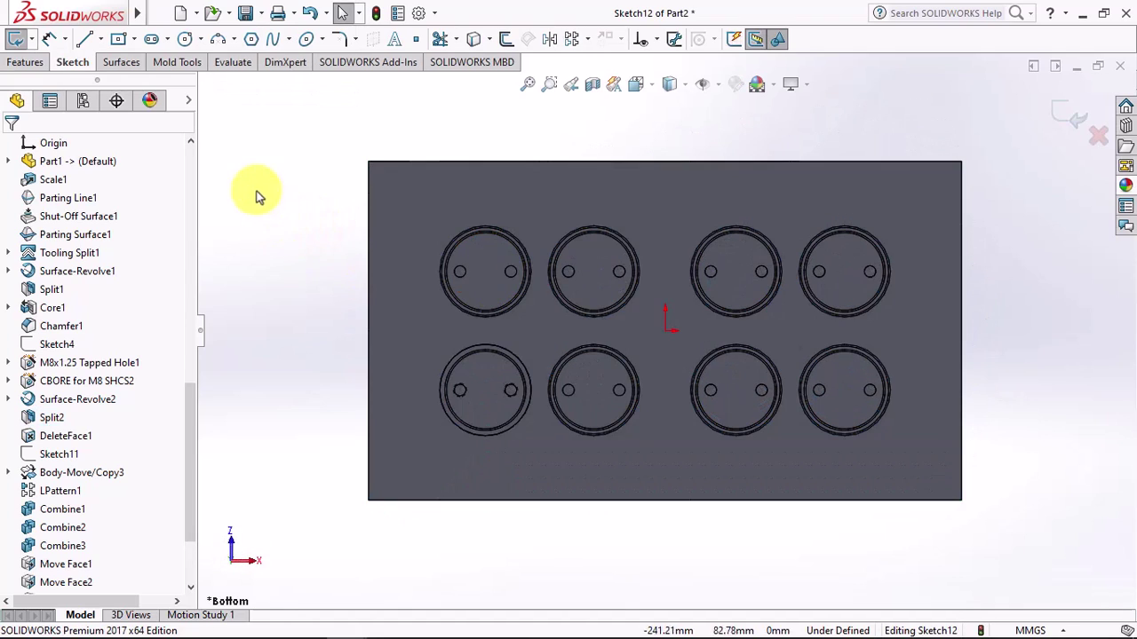
Step: Draw a corner rectangle at the plate's top-left corner and make all four sides equal
click(135, 40)
click(160, 61)
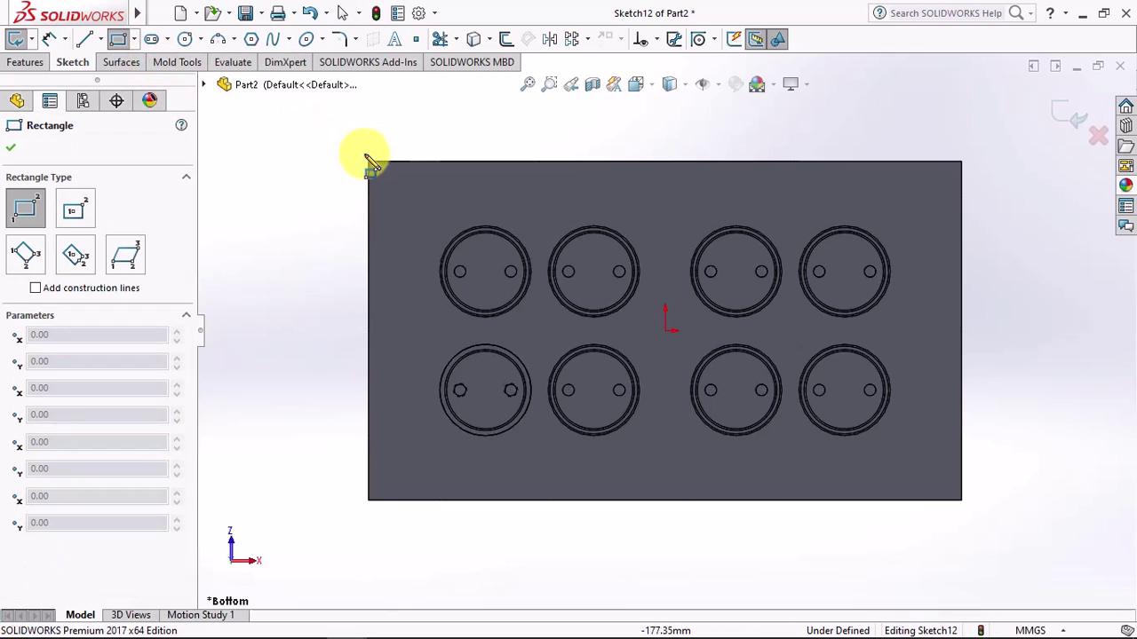
click(368, 161)
click(436, 230)
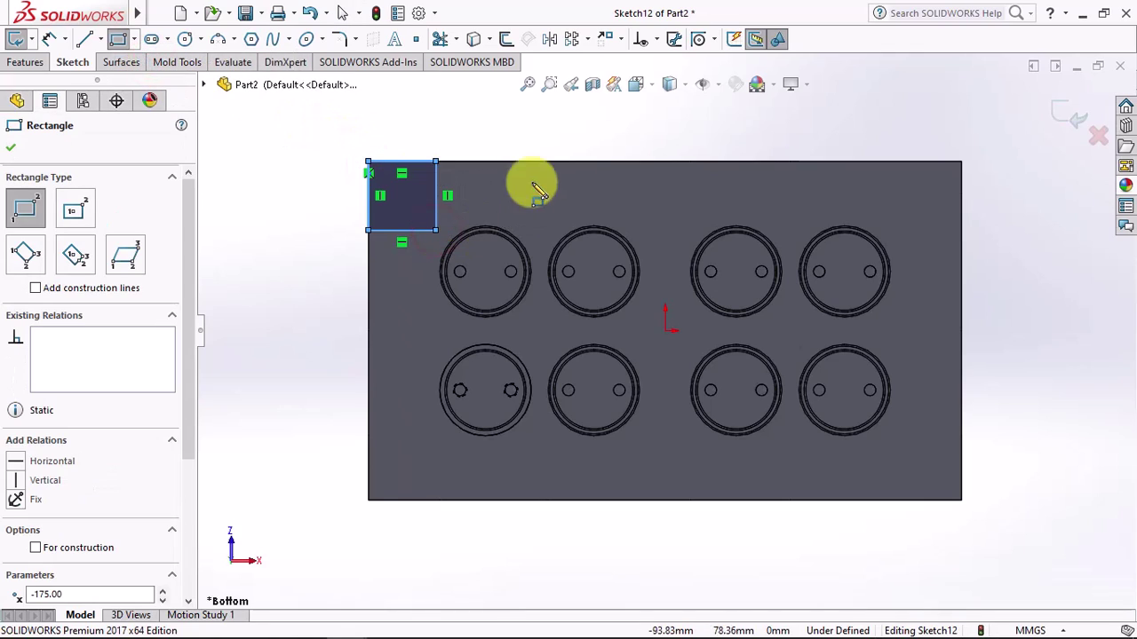
click(655, 39)
click(661, 79)
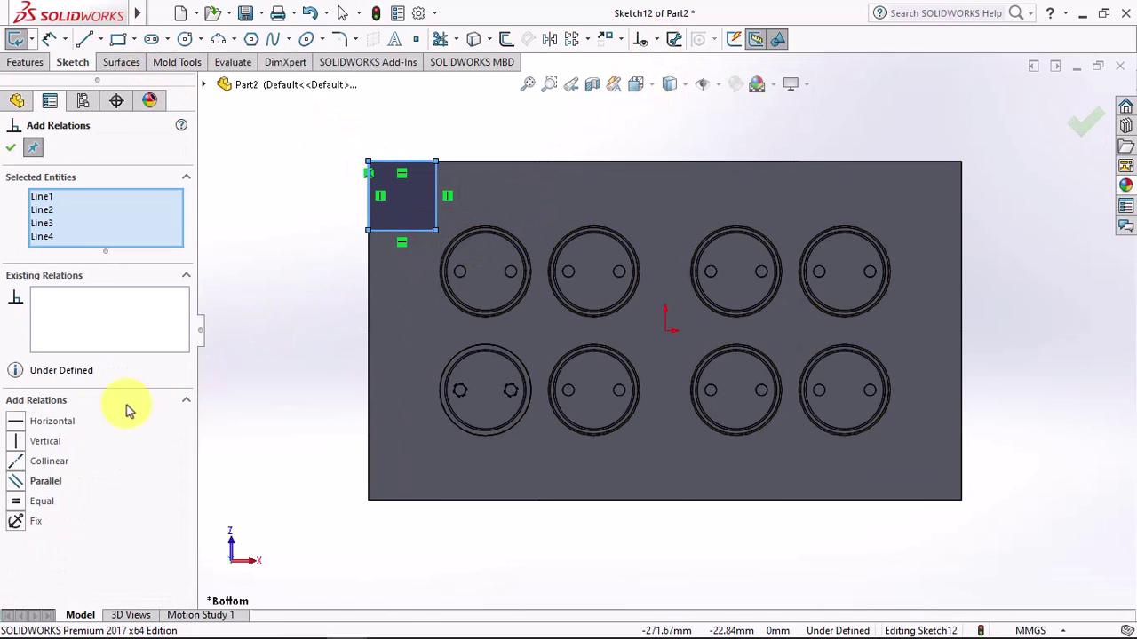
click(19, 503)
click(11, 147)
Step: Dimension the square 40 mm wide and offset it 5 mm outward to 45 mm
click(49, 38)
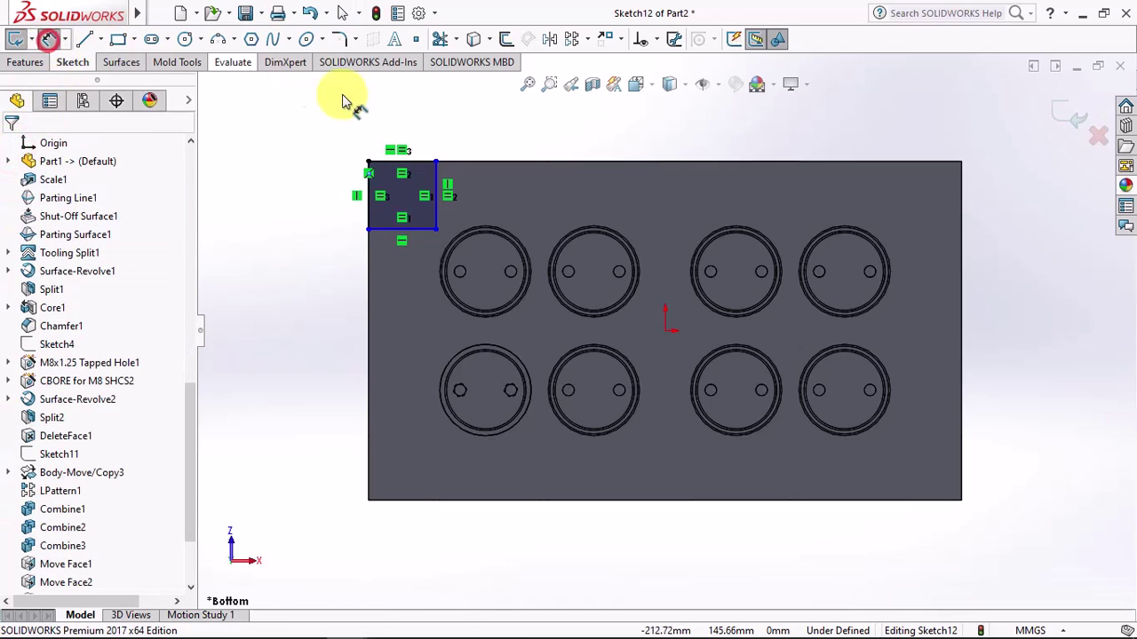
click(425, 165)
click(398, 122)
text(40)
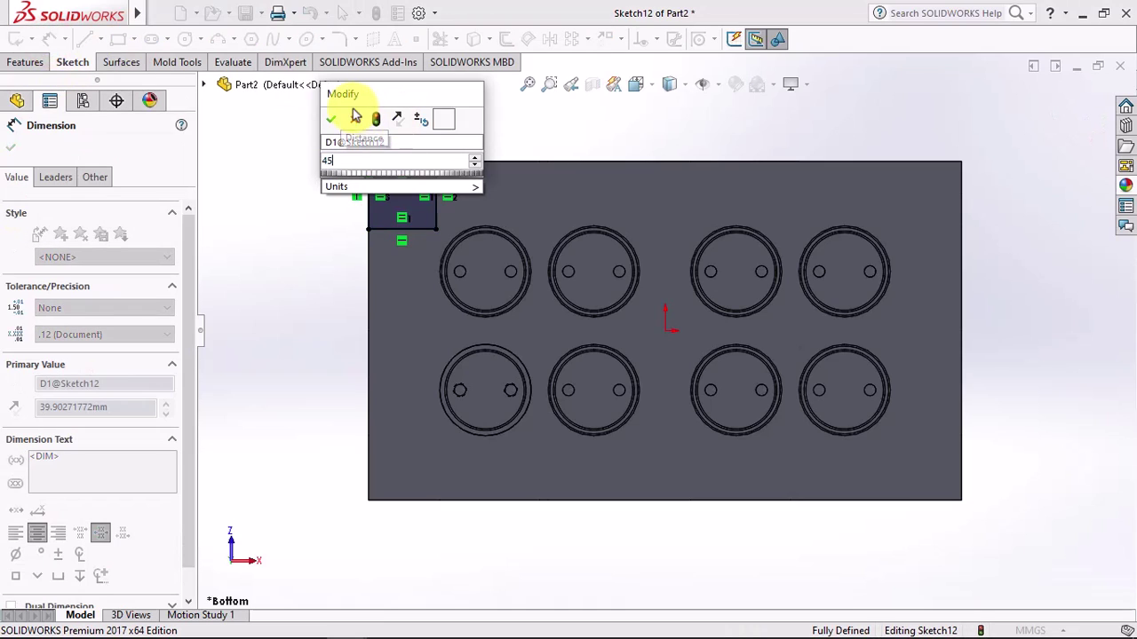
click(329, 120)
key(Escape)
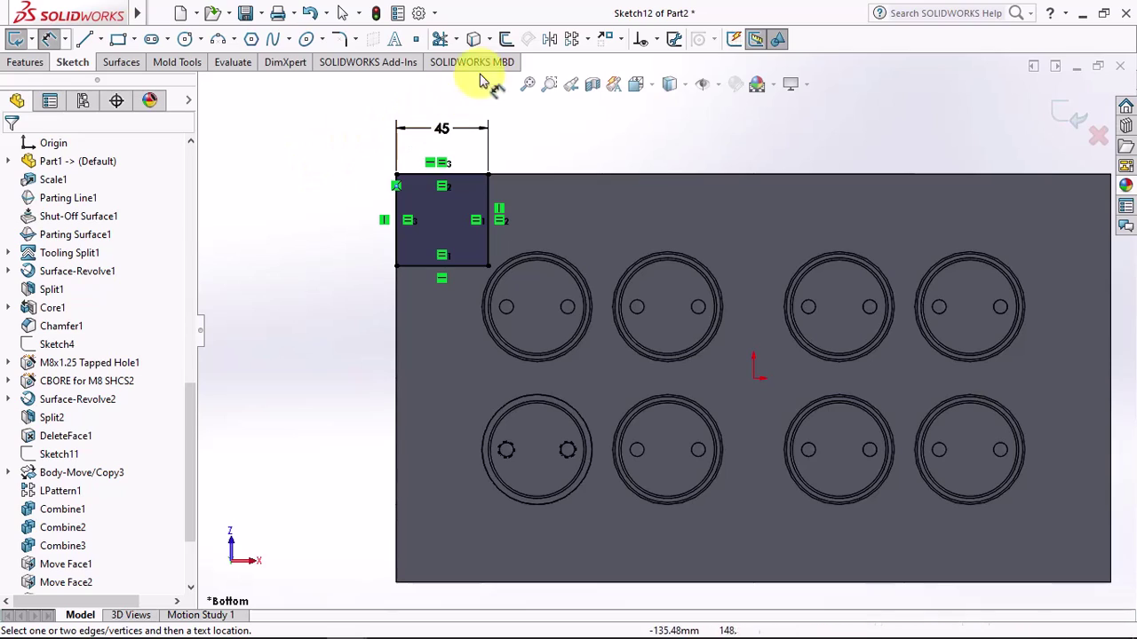
click(504, 40)
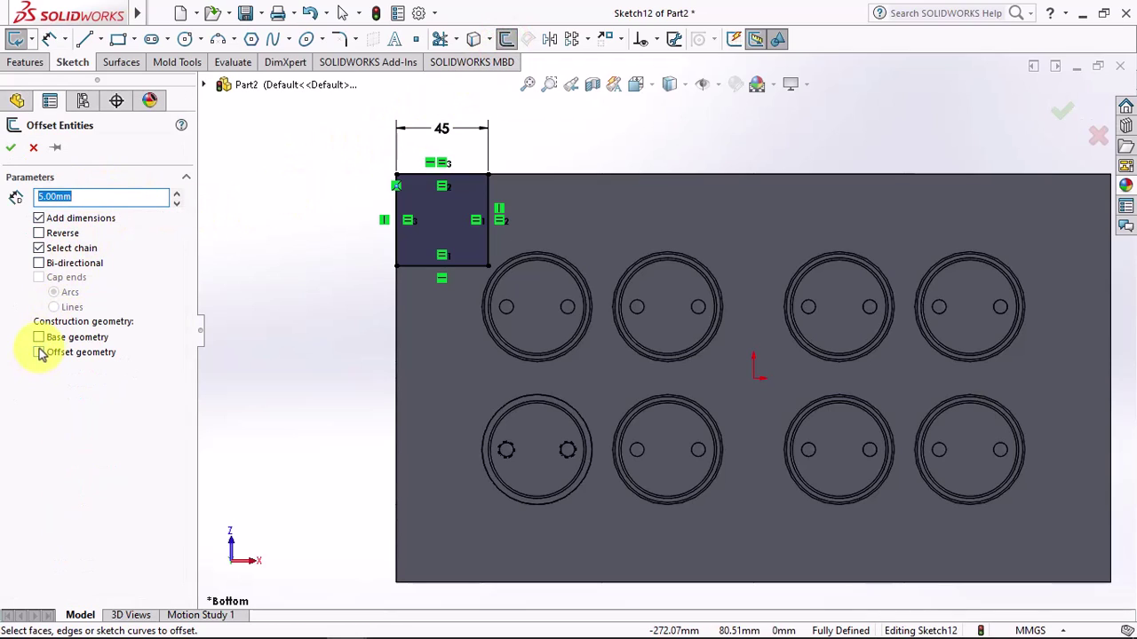
click(471, 199)
click(8, 151)
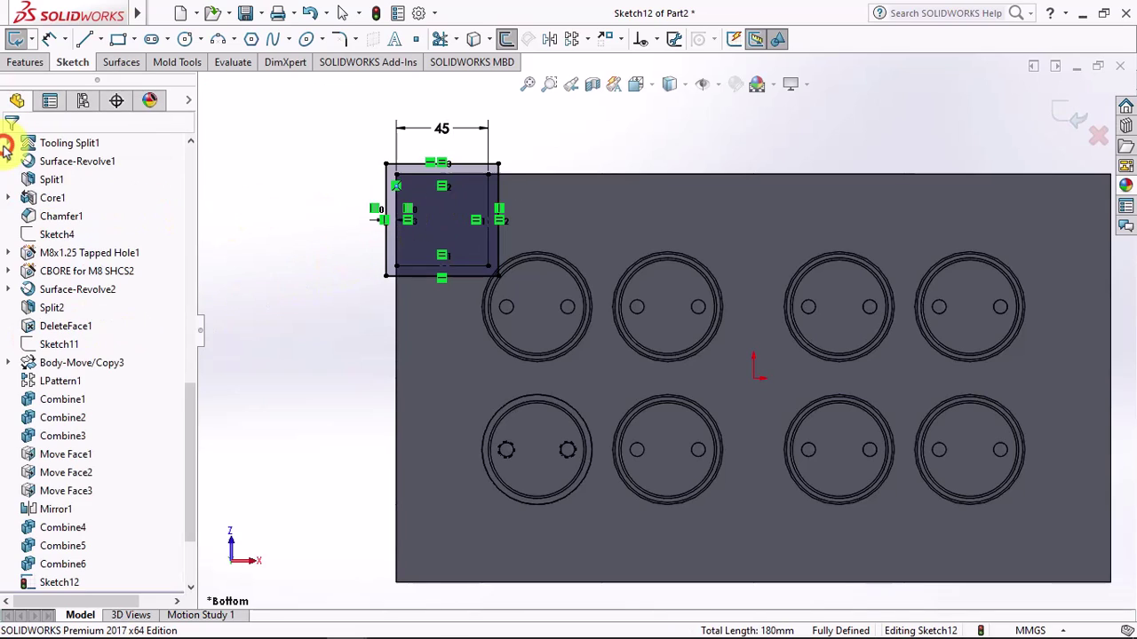
Step: Chamfer the square's lower-right corner and dimension both chamfer legs to 20 mm
click(354, 39)
click(365, 82)
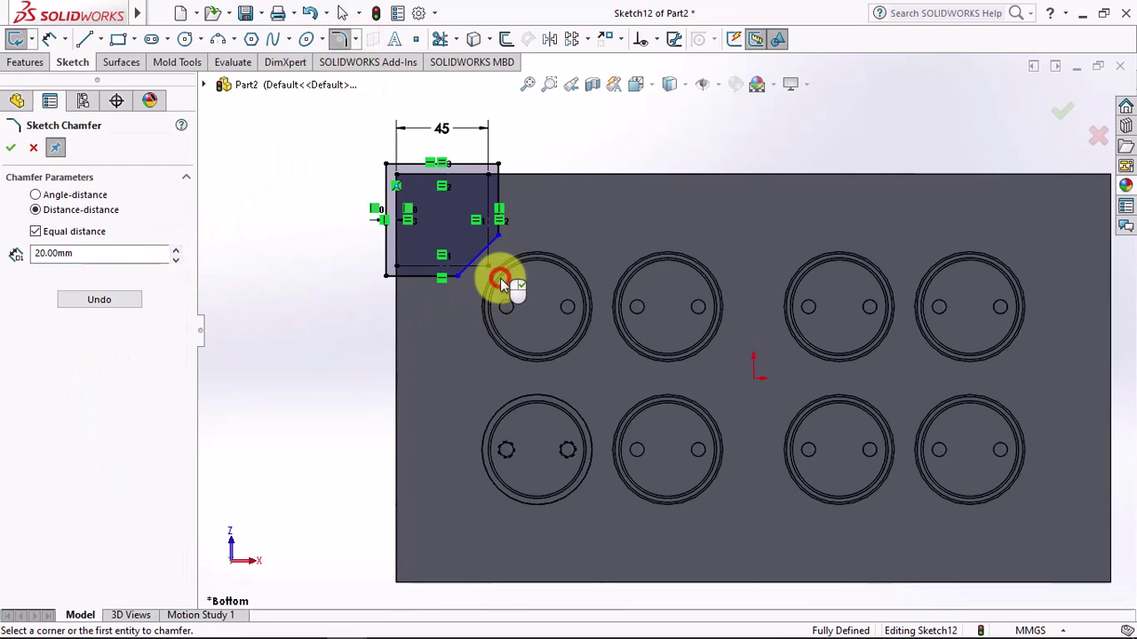
click(13, 149)
click(49, 38)
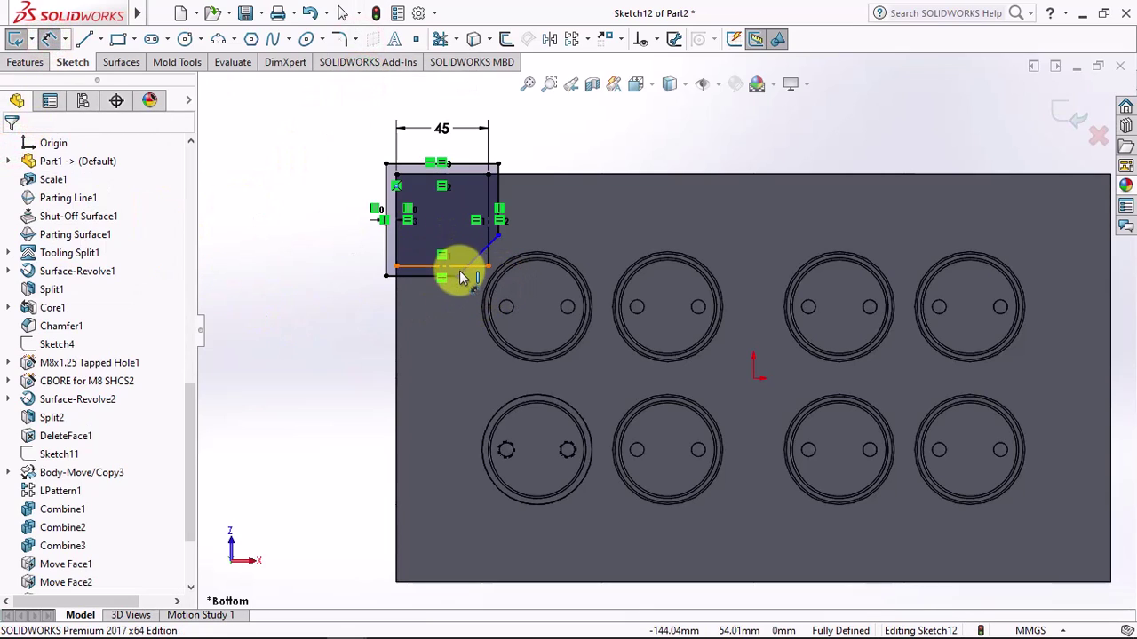
click(457, 276)
click(458, 295)
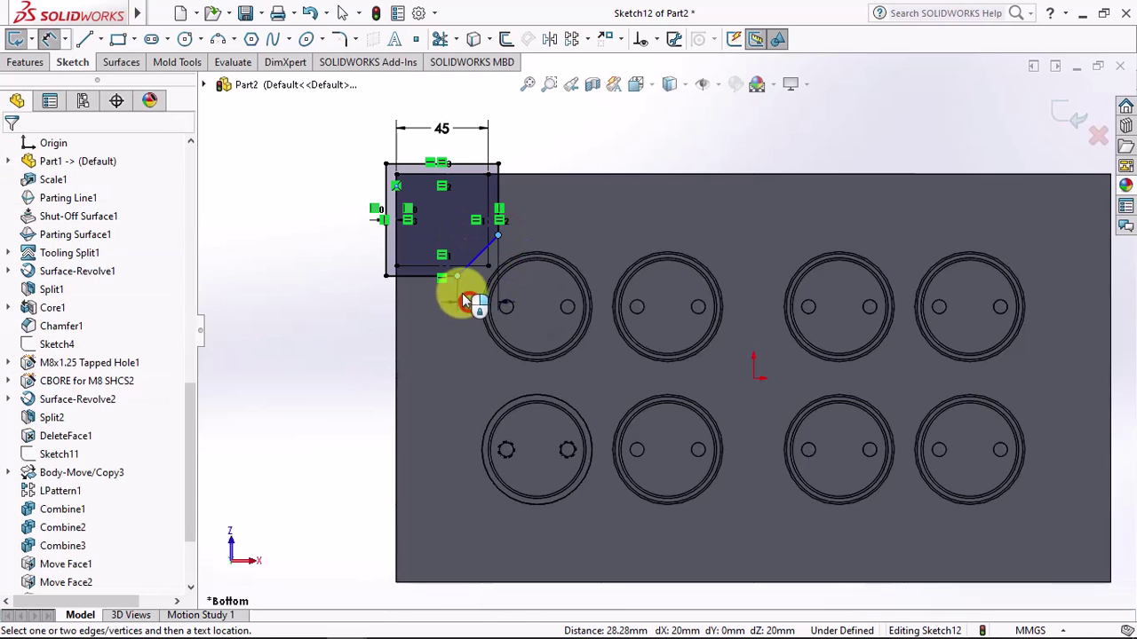
key(Return)
click(423, 282)
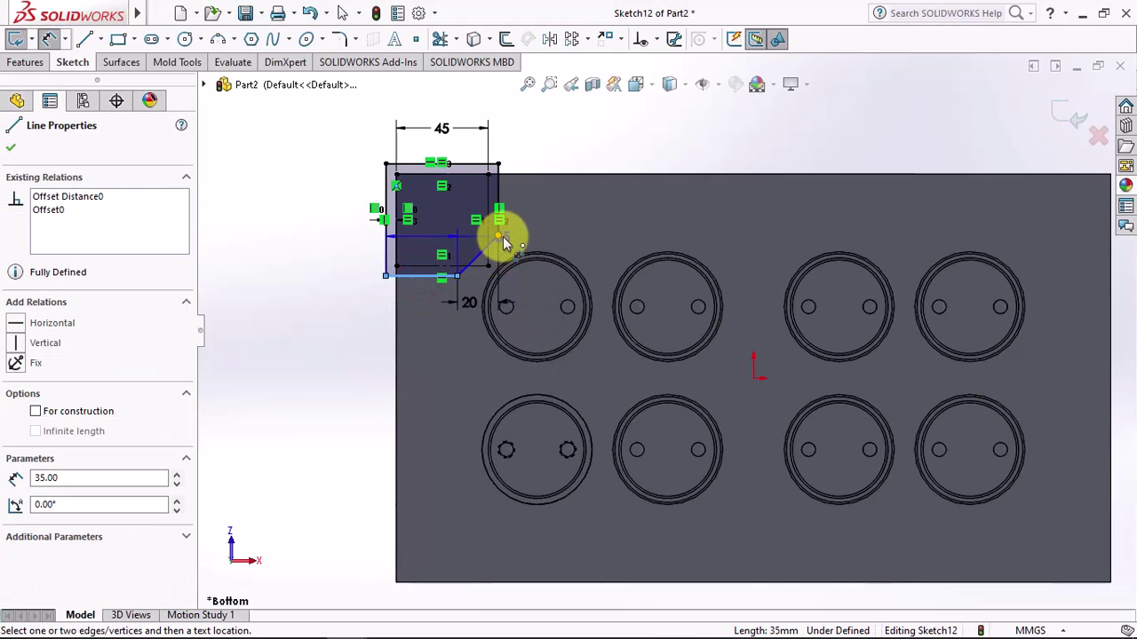
click(501, 238)
click(536, 244)
click(466, 241)
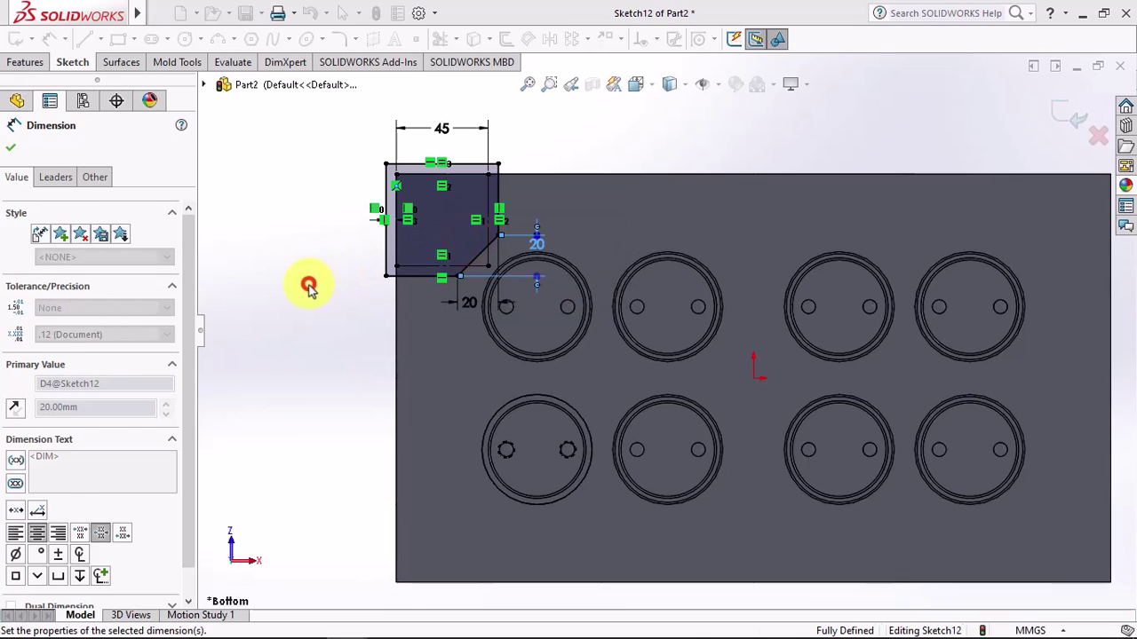
key(Escape)
click(100, 38)
Step: Draw a vertical centerline to the origin and a horizontal centerline to the plate's left edge
click(104, 83)
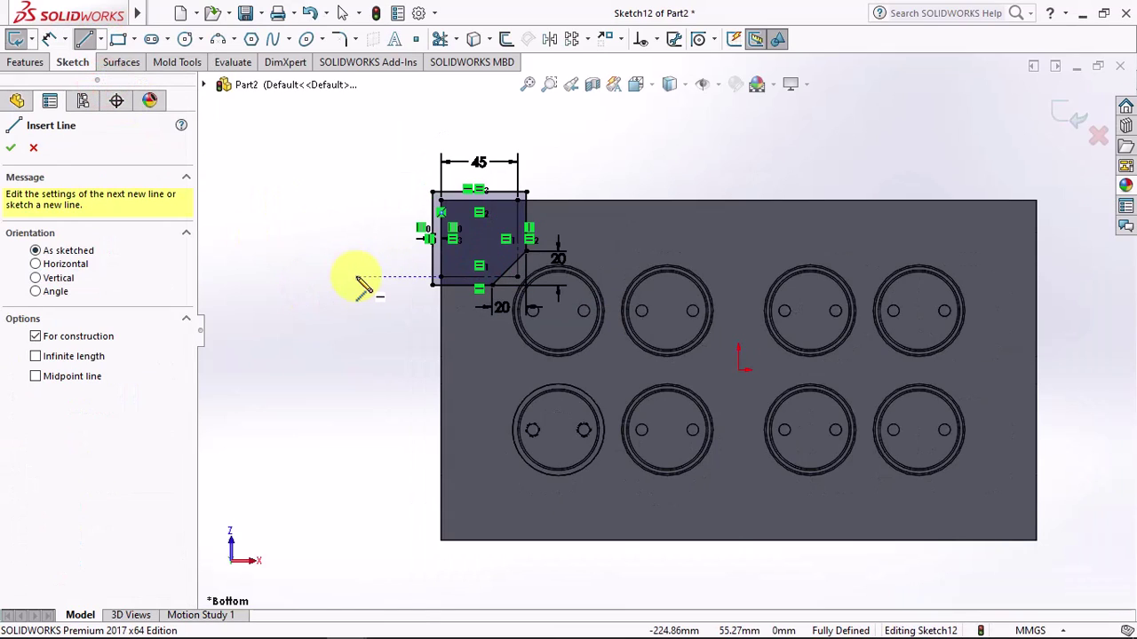
click(738, 200)
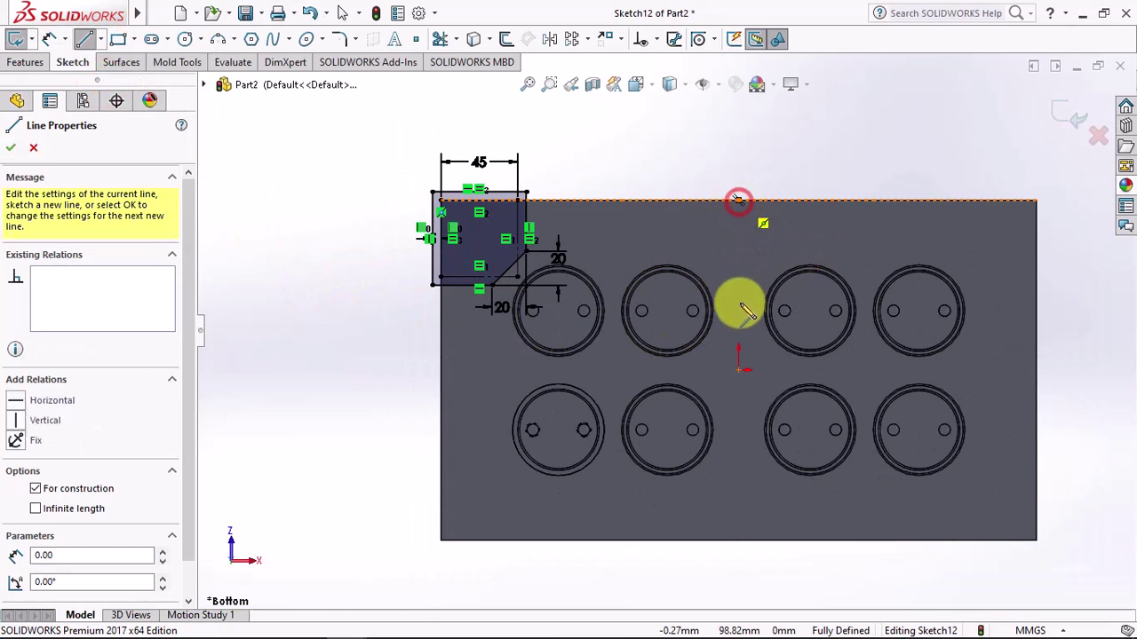
click(738, 369)
click(442, 369)
right_click(441, 369)
click(469, 381)
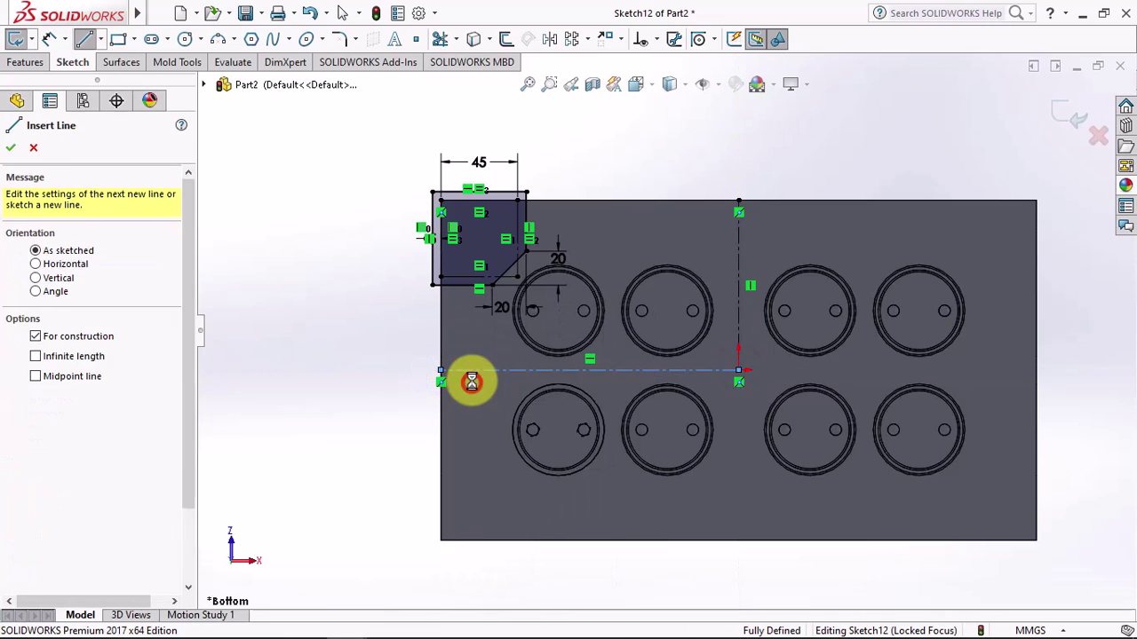
key(Escape)
Step: Mirror the profile about the horizontal centerline, then both profiles about the vertical one, and exit the sketch
click(549, 38)
drag(362, 133, 563, 322)
click(542, 369)
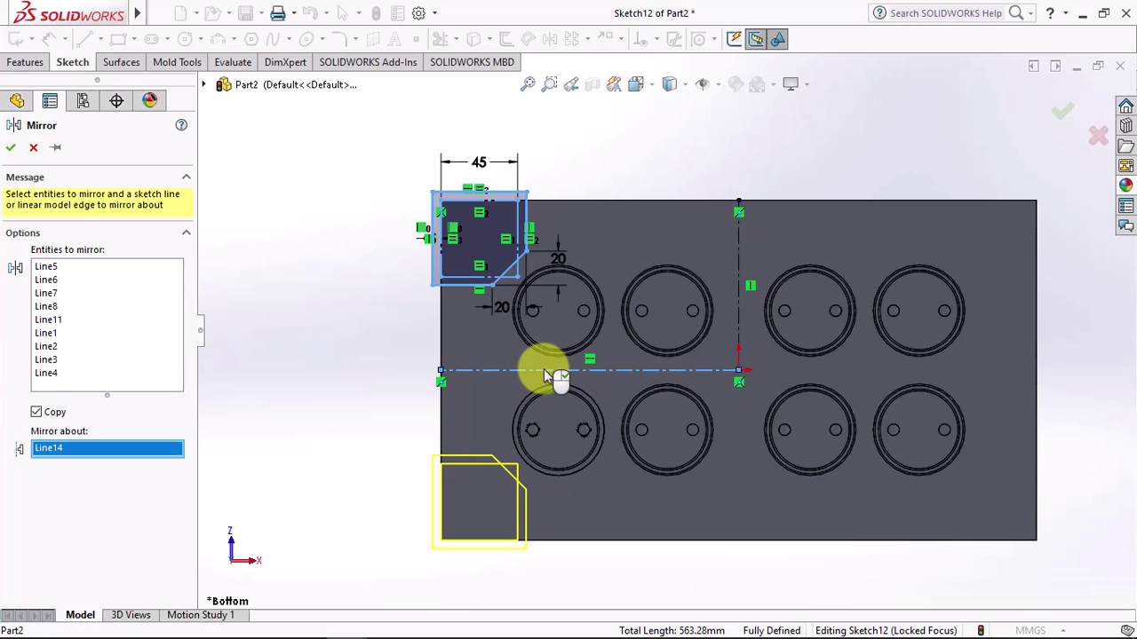
click(13, 152)
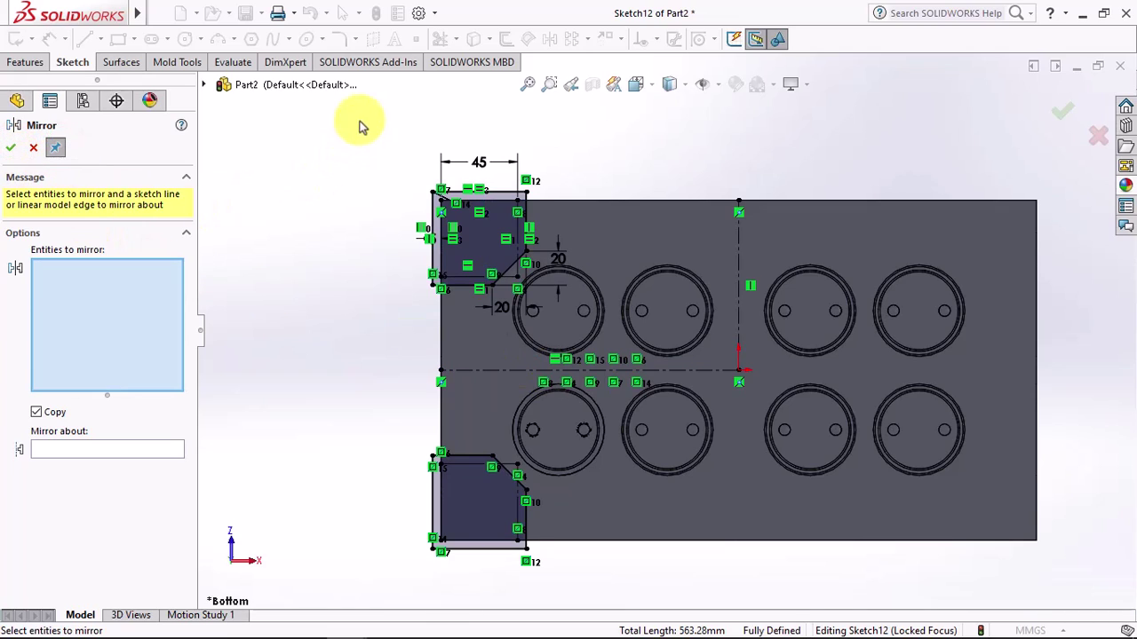
drag(374, 152, 419, 234)
drag(541, 441, 556, 587)
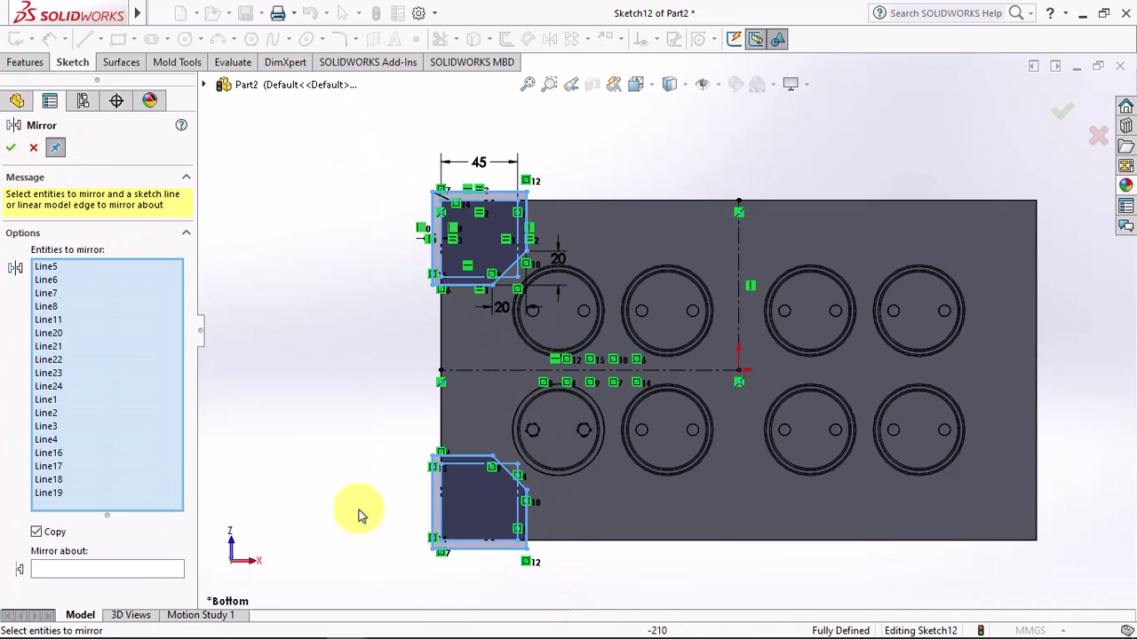
click(125, 572)
click(739, 334)
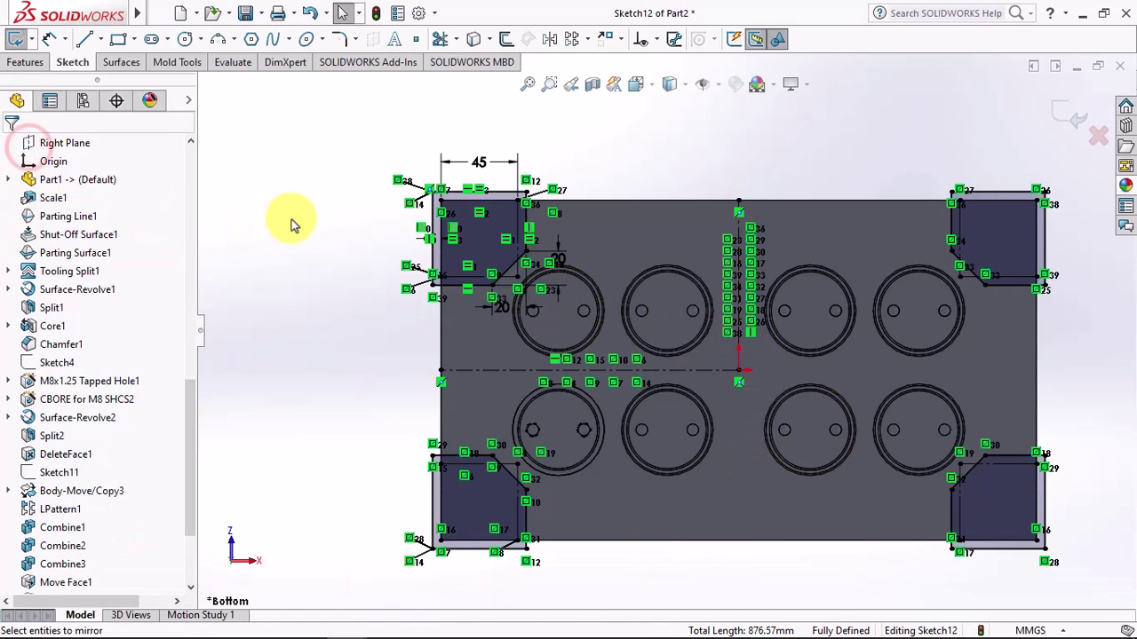
key(ctrl+7)
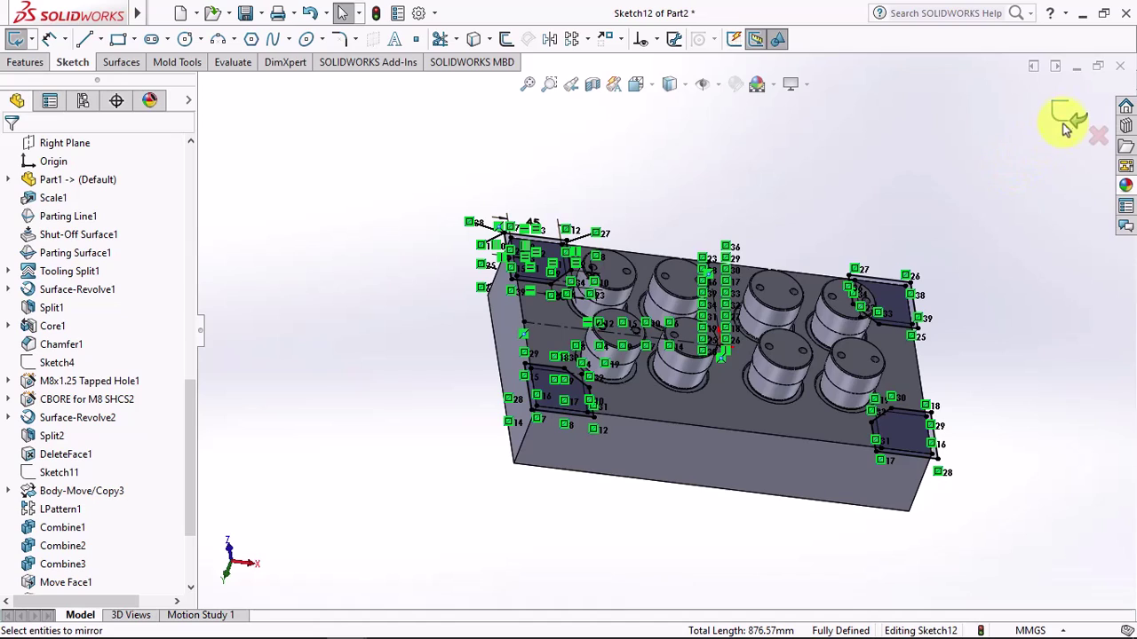
click(1066, 113)
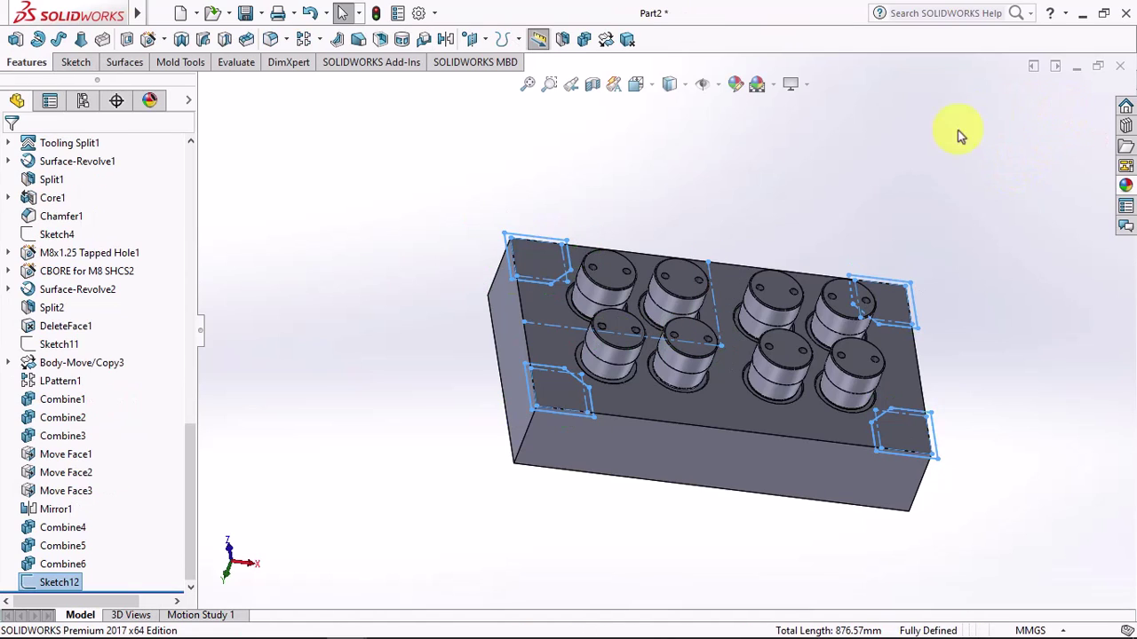
Step: Create a core from Sketch12, 10 mm in both directions with a 10° outward draft
click(179, 62)
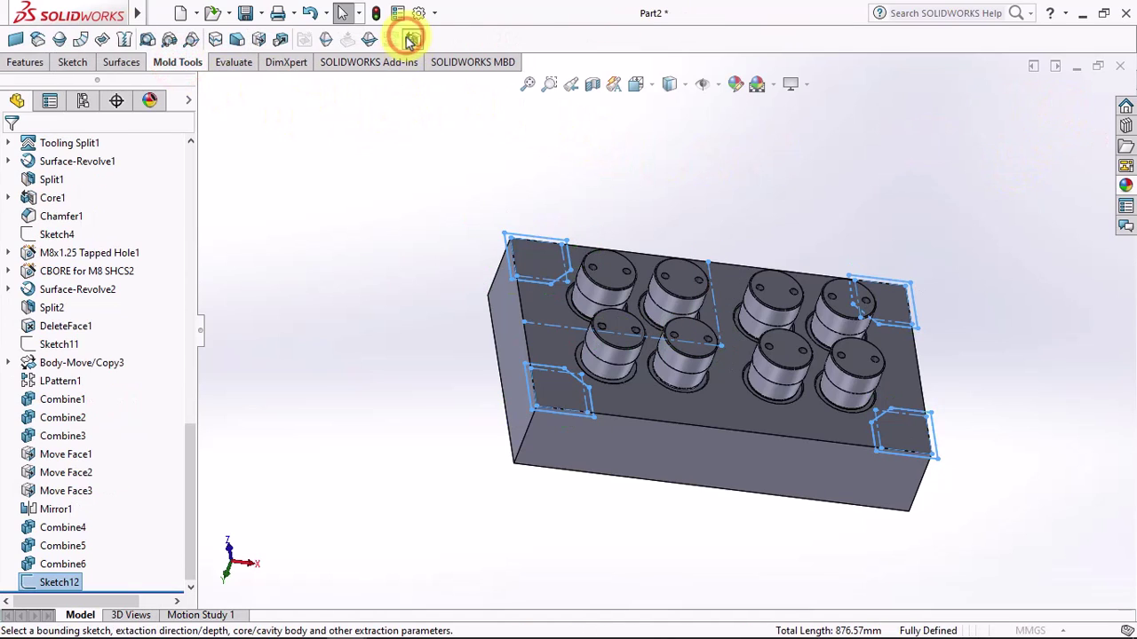
click(402, 39)
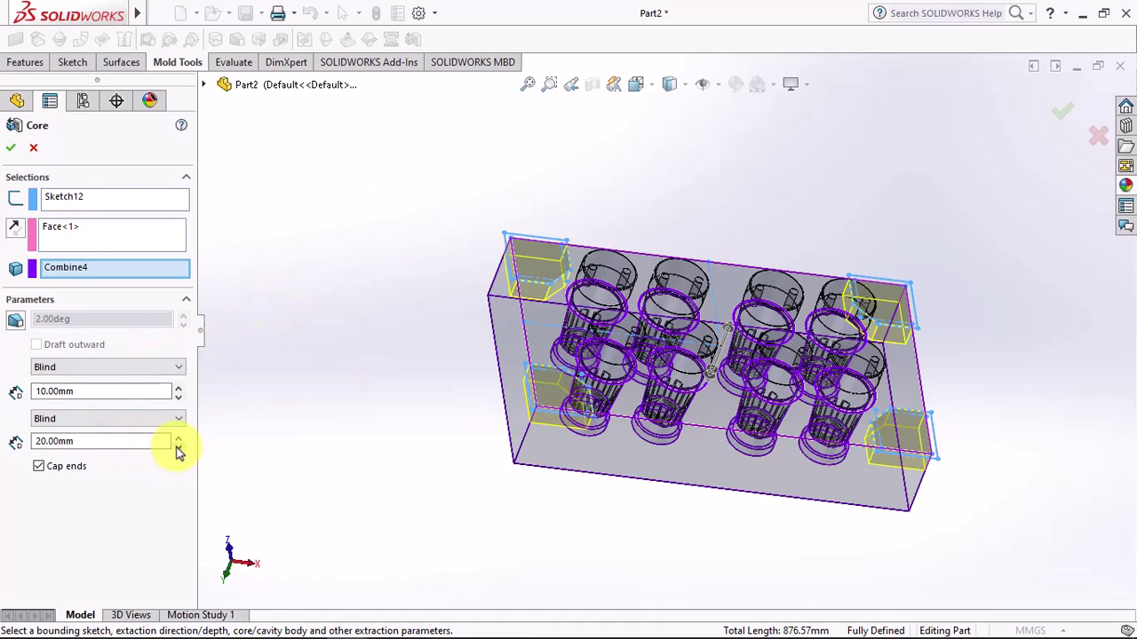
click(178, 447)
click(13, 323)
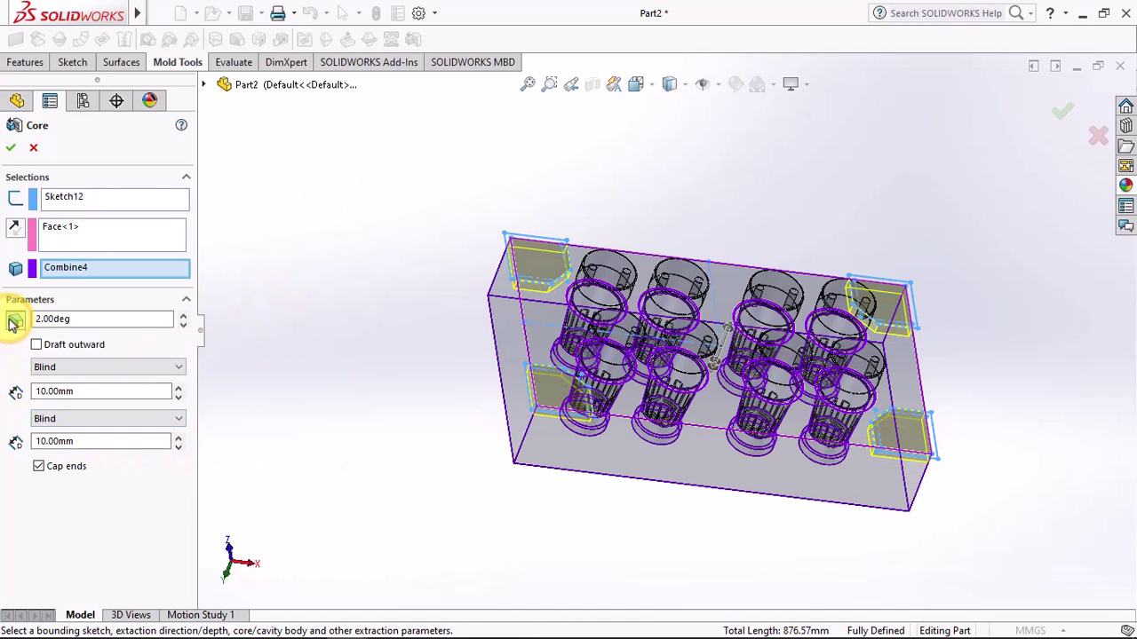
click(183, 318)
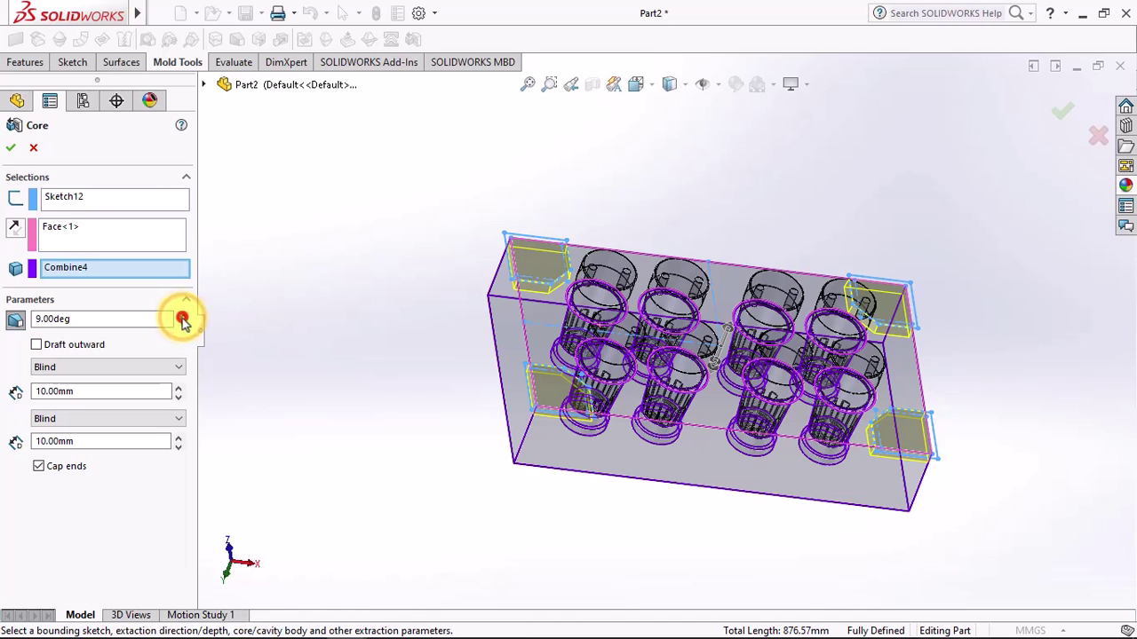
click(40, 347)
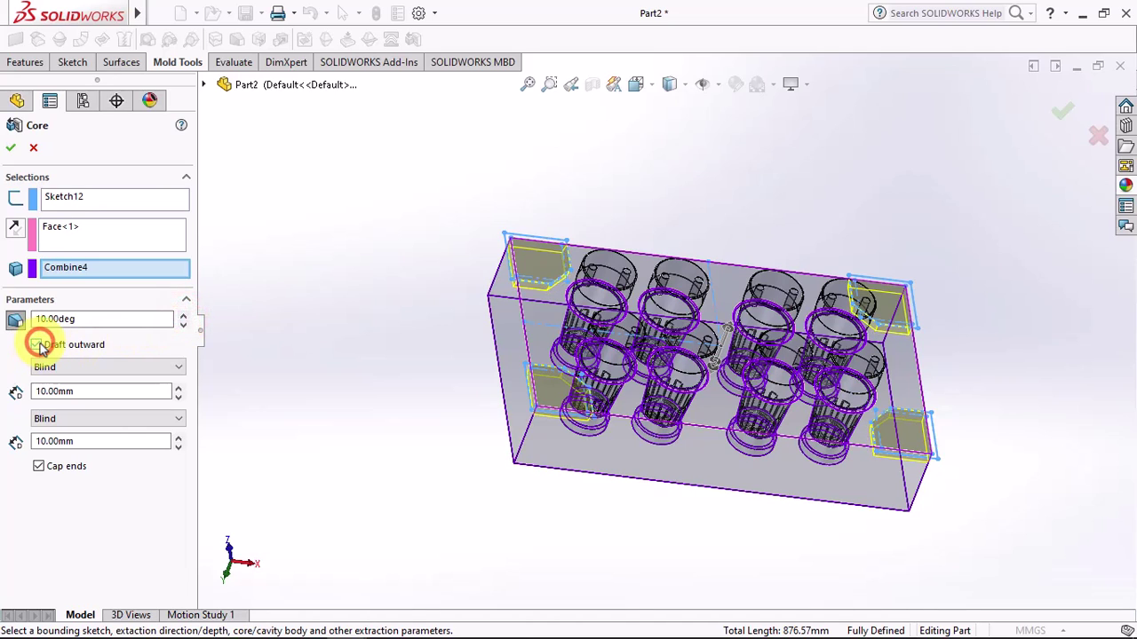
mouse_move(380, 355)
middle_down()
mouse_move(375, 317)
mouse_move(408, 360)
middle_up()
click(10, 148)
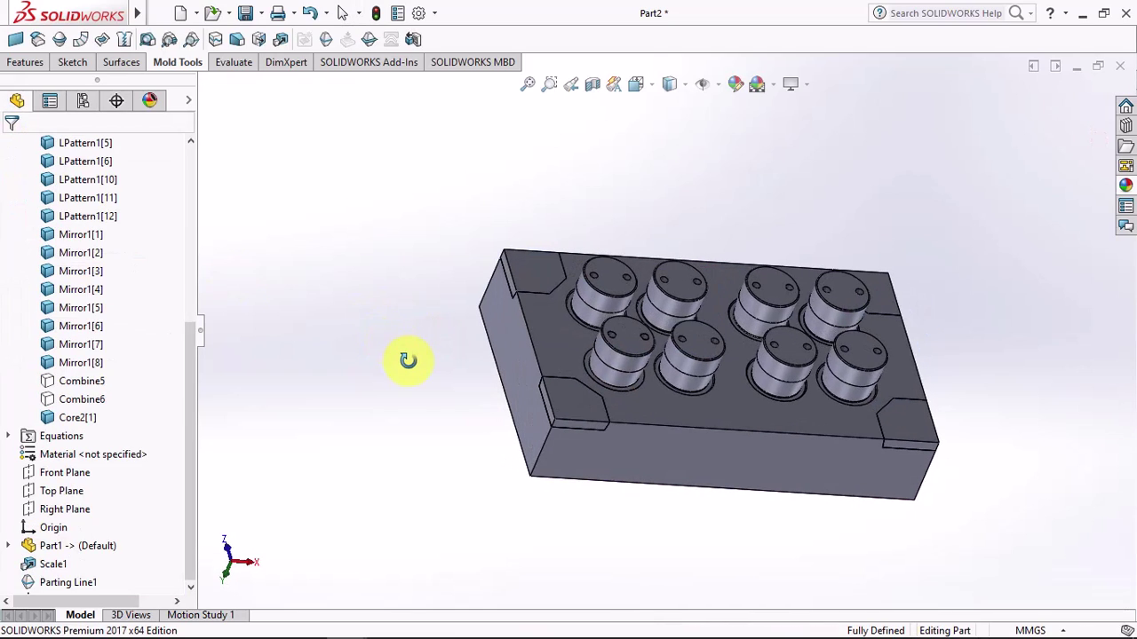
click(80, 381)
Step: Show Combine5, add the four Core2 corner blocks into it, then hide the merged top plate
click(91, 355)
click(329, 400)
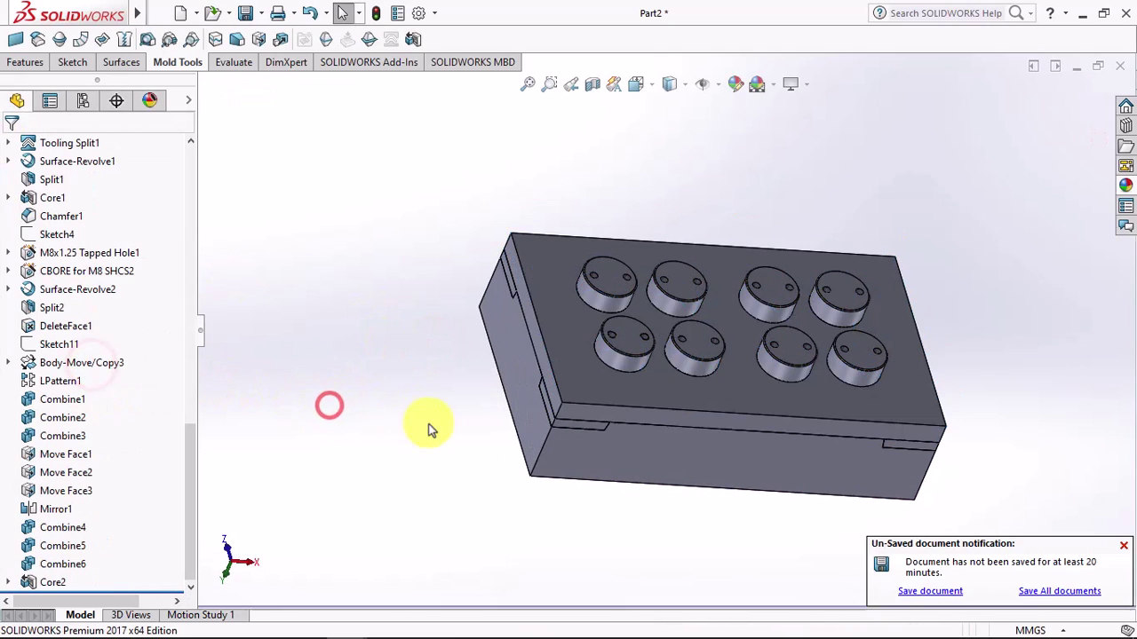
scroll(504, 264, down, 2)
click(25, 62)
click(576, 39)
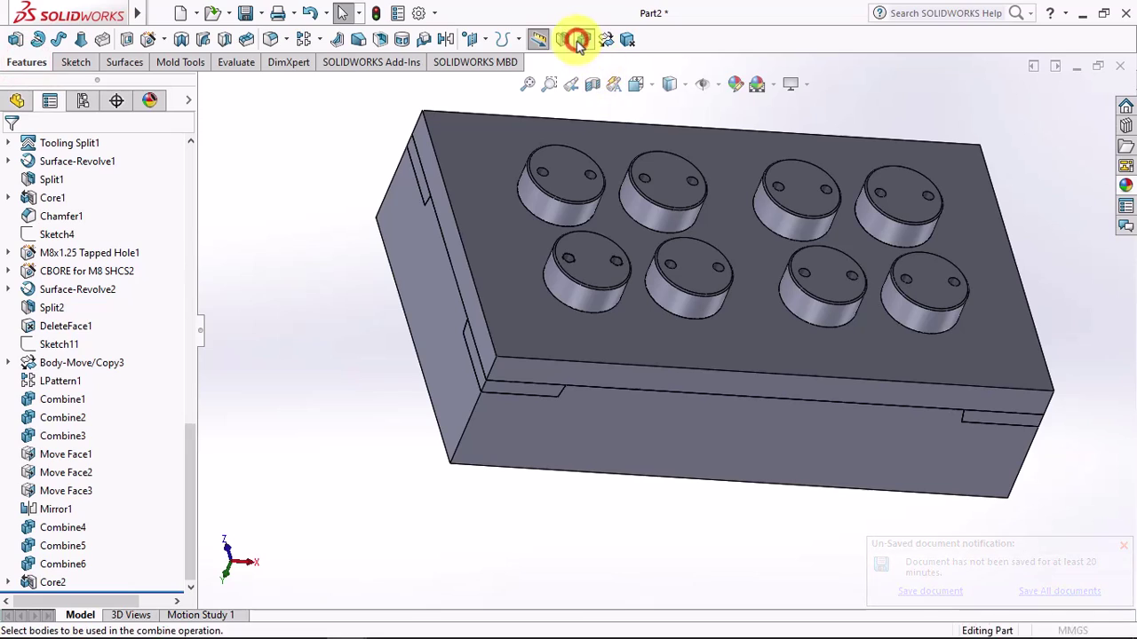
click(466, 153)
click(424, 175)
click(470, 326)
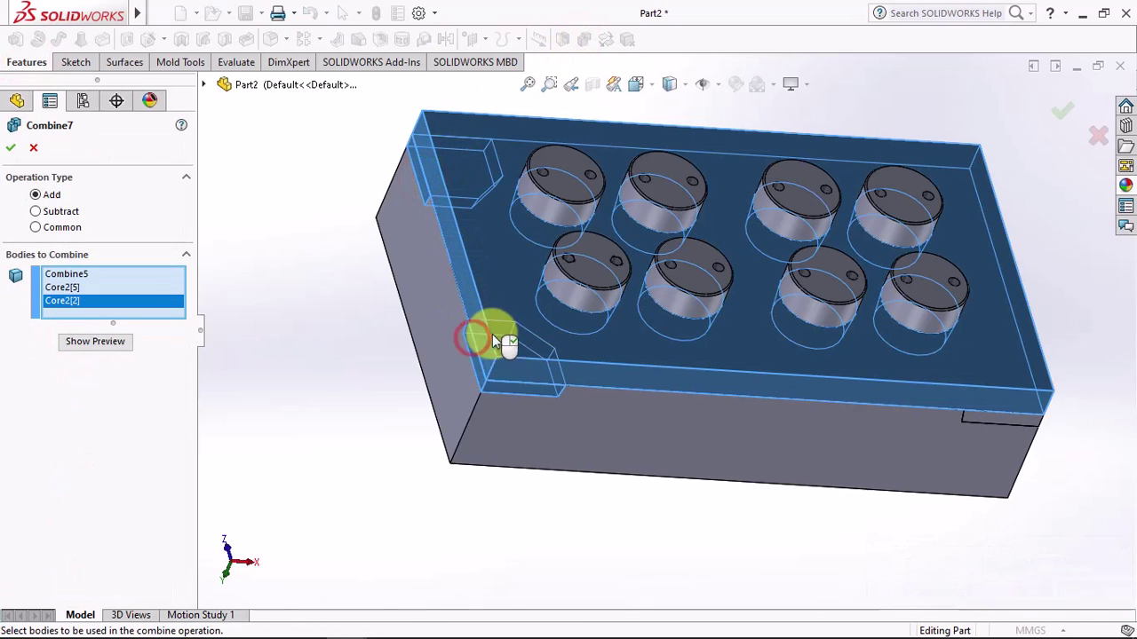
middle_drag(477, 333, 777, 429)
click(778, 429)
click(978, 226)
right_click(978, 225)
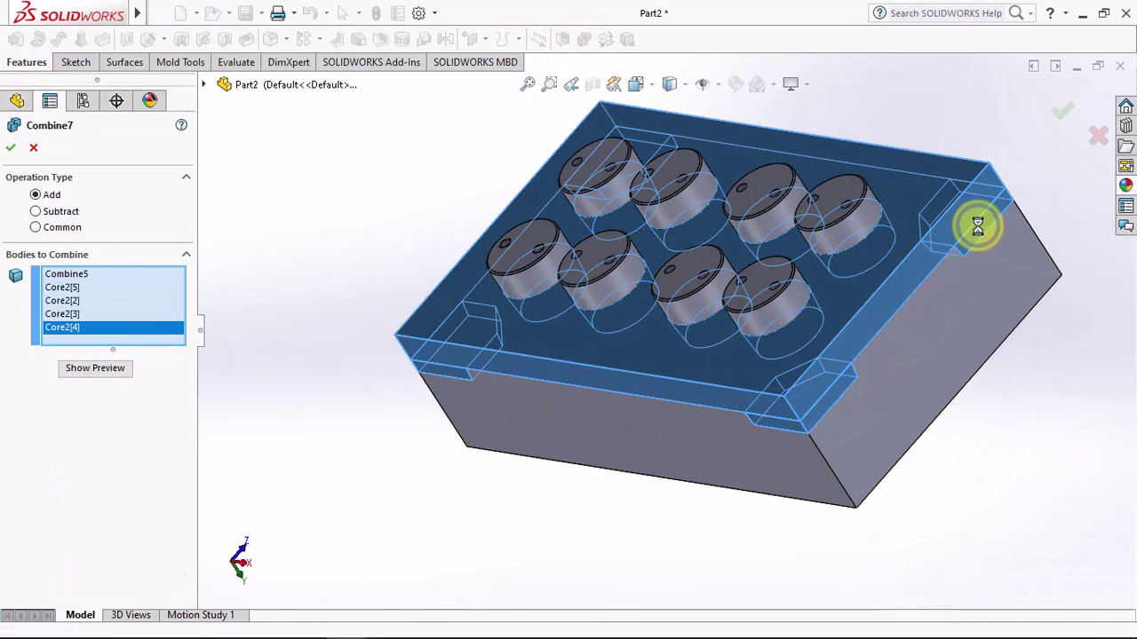
click(607, 334)
click(699, 284)
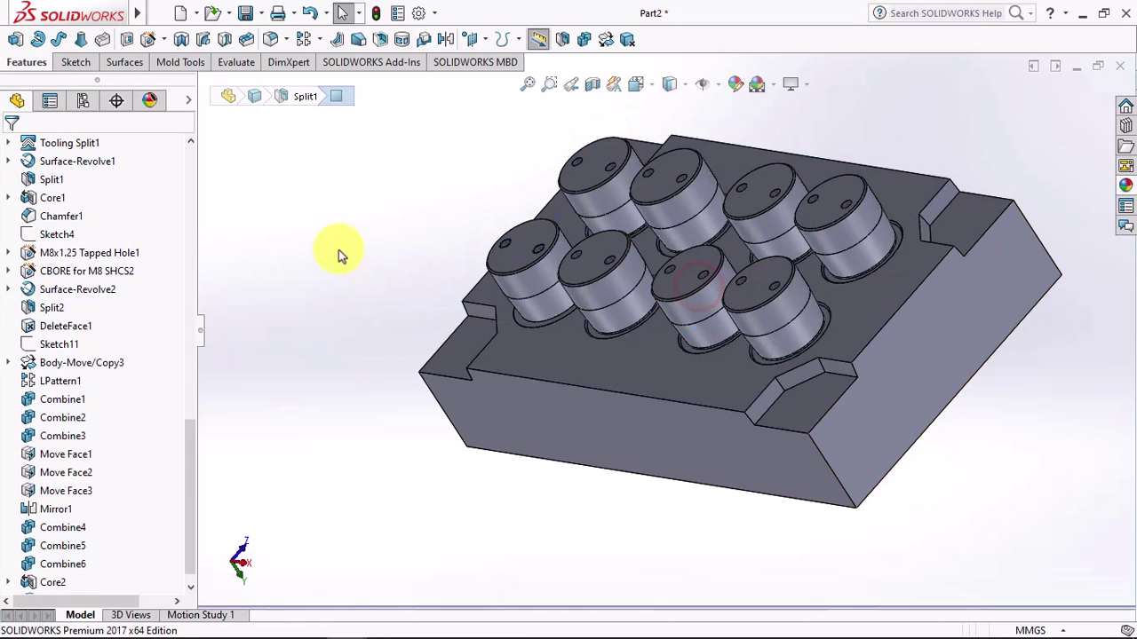
Step: Offset the lower plate's co-planar chamfered notch faces by 0.5 mm, flipped
mouse_move(339, 249)
middle_down()
mouse_move(397, 323)
mouse_move(314, 227)
mouse_move(325, 171)
middle_up()
click(178, 62)
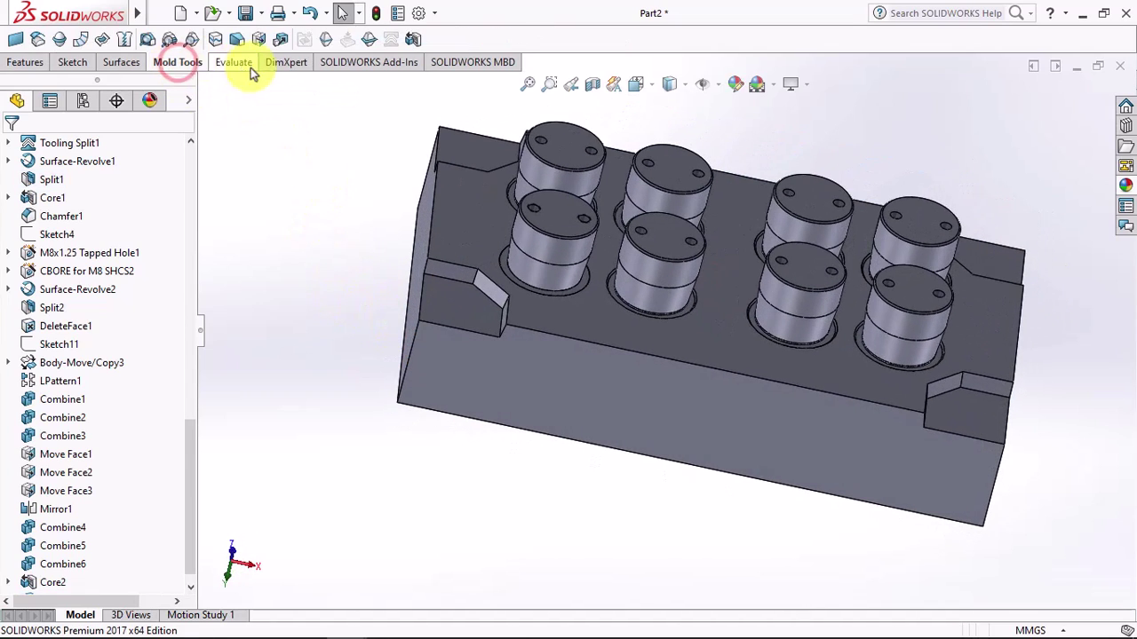
click(258, 40)
text(0.5)
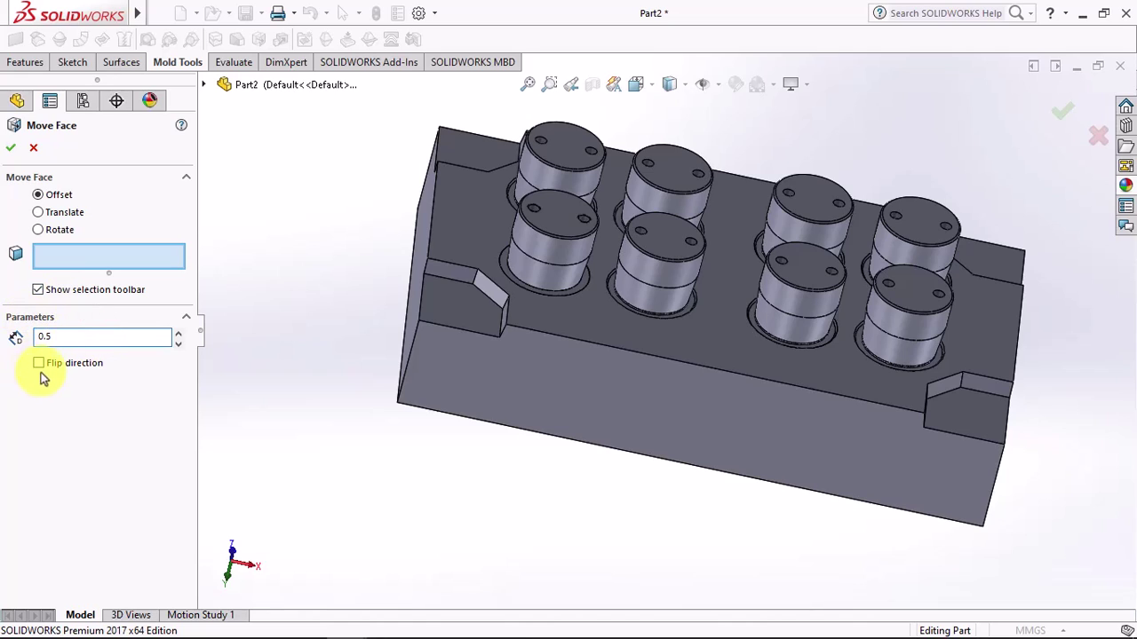
click(456, 287)
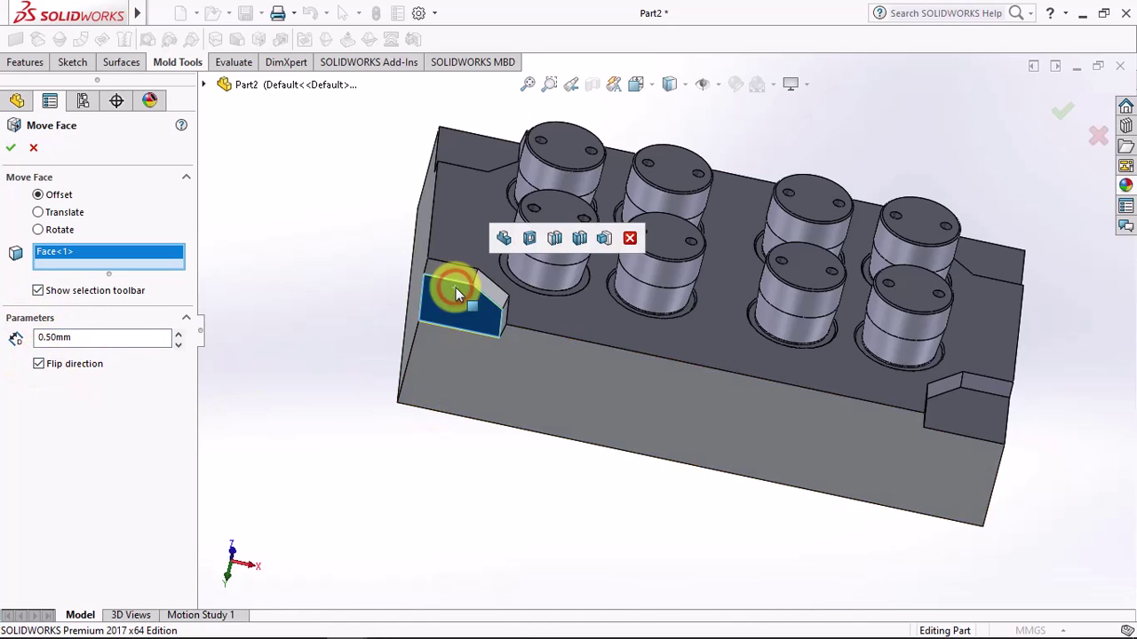
click(554, 240)
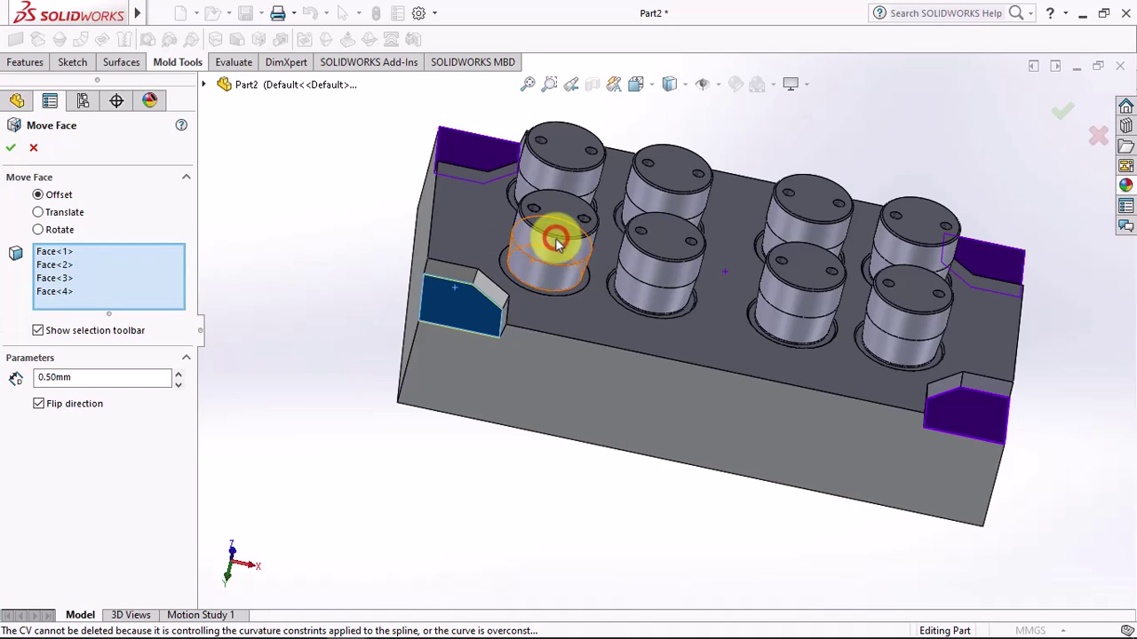
click(11, 148)
scroll(307, 236, down, 3)
Step: Start a 15 mm fillet and select the first four vertical notch edges
middle_drag(308, 236, 327, 232)
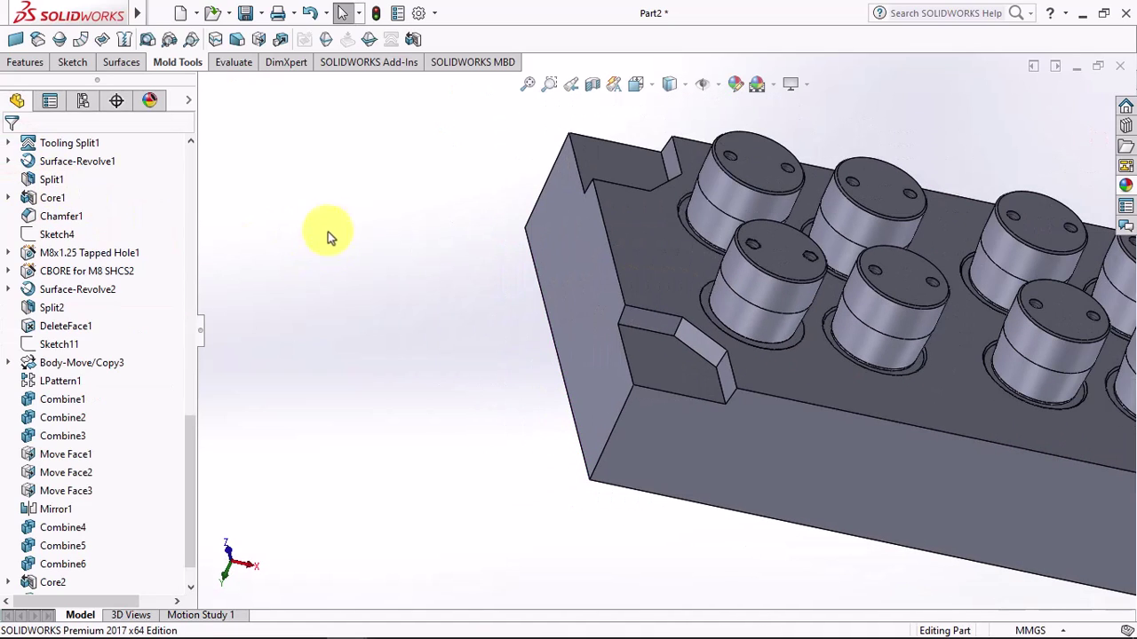
click(29, 64)
click(270, 40)
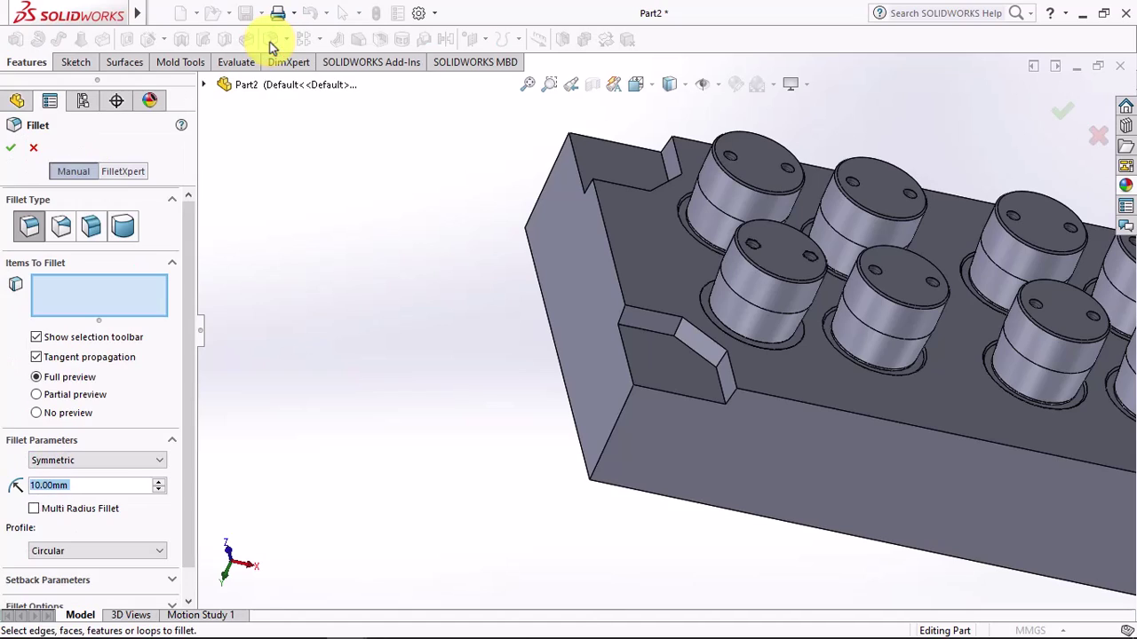
click(680, 327)
click(721, 355)
middle_drag(720, 356, 642, 215)
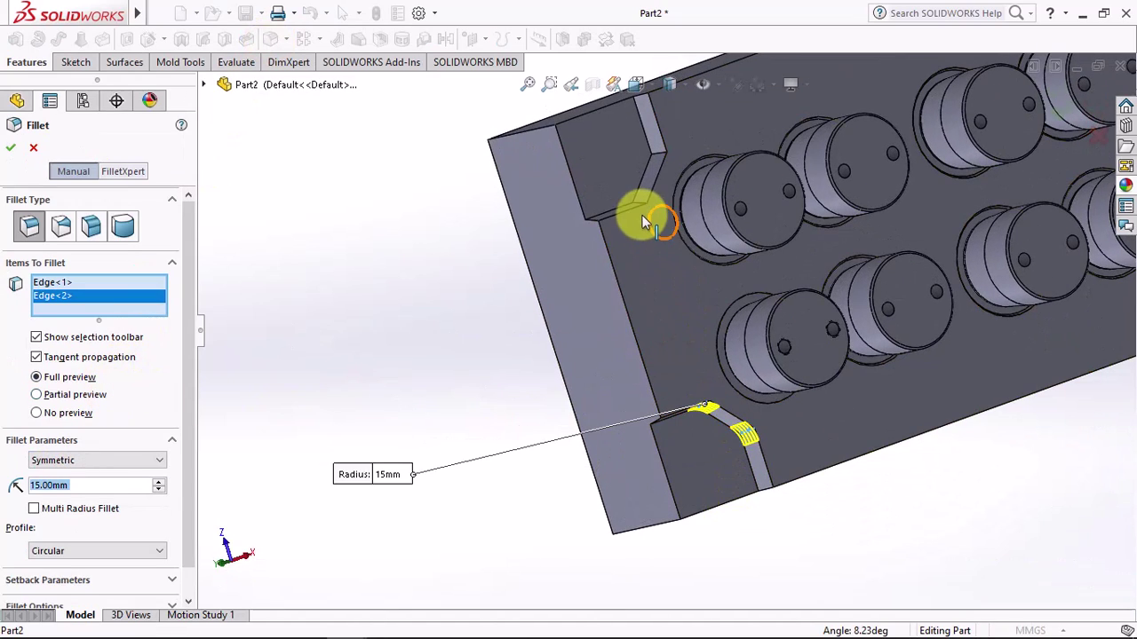
click(640, 202)
click(659, 153)
middle_drag(659, 153, 758, 355)
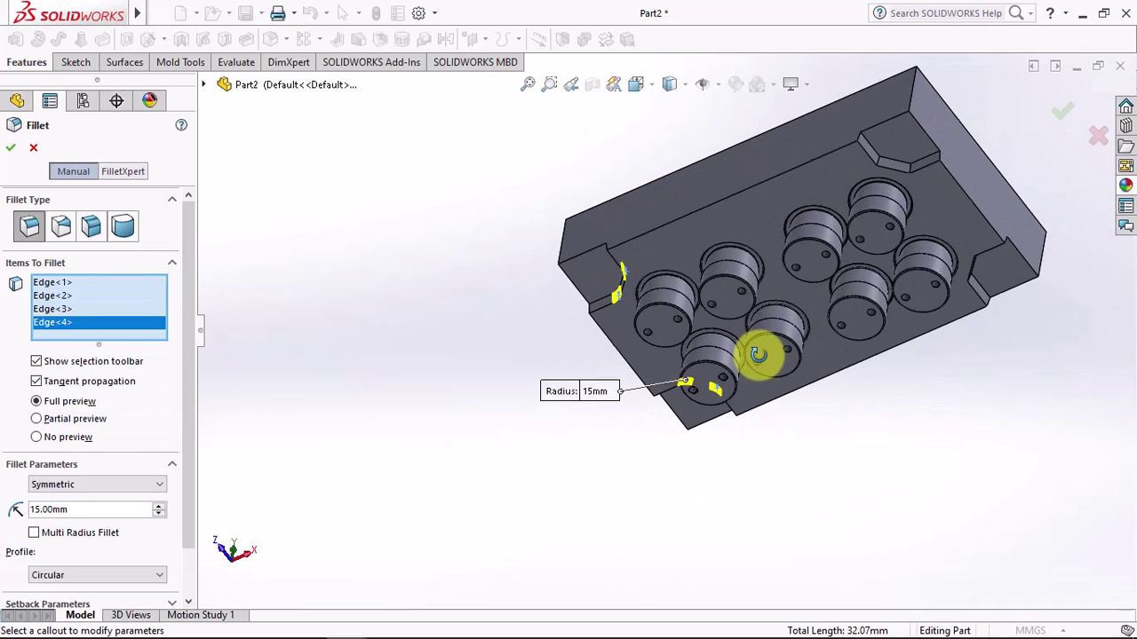
Step: Add the upper and right notch edges and accept the 15 mm fillet
scroll(844, 183, down, 5)
scroll(838, 178, down, 1)
click(838, 176)
click(774, 163)
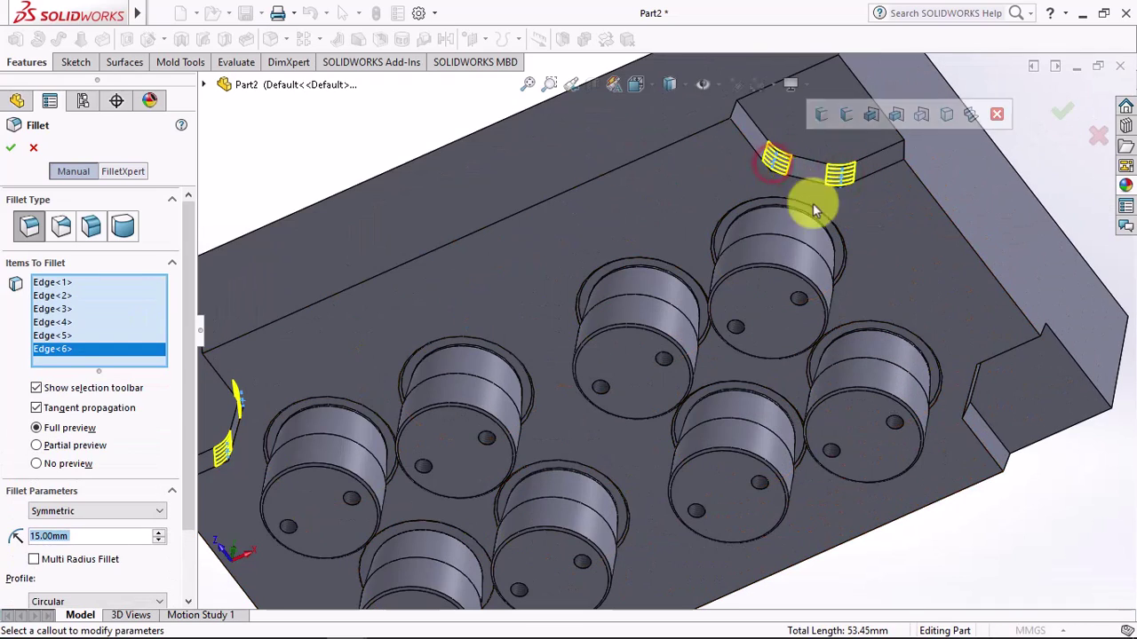
middle_drag(816, 211, 875, 310)
click(972, 351)
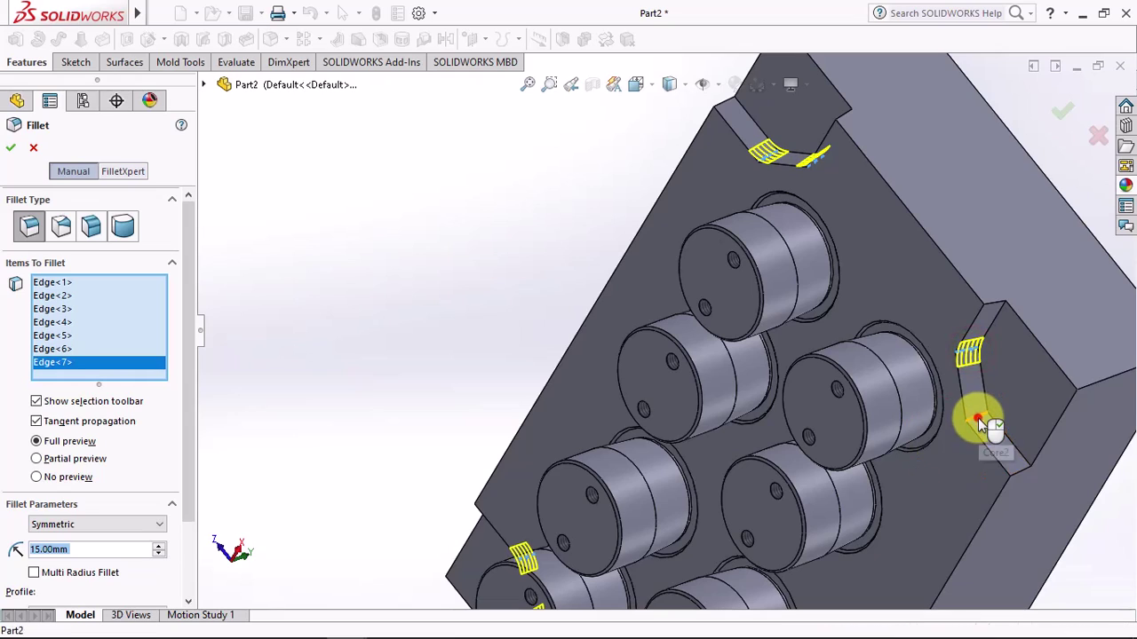
right_click(977, 419)
scroll(977, 419, up, 5)
mouse_move(976, 418)
middle_down()
mouse_move(863, 393)
mouse_move(882, 270)
middle_up()
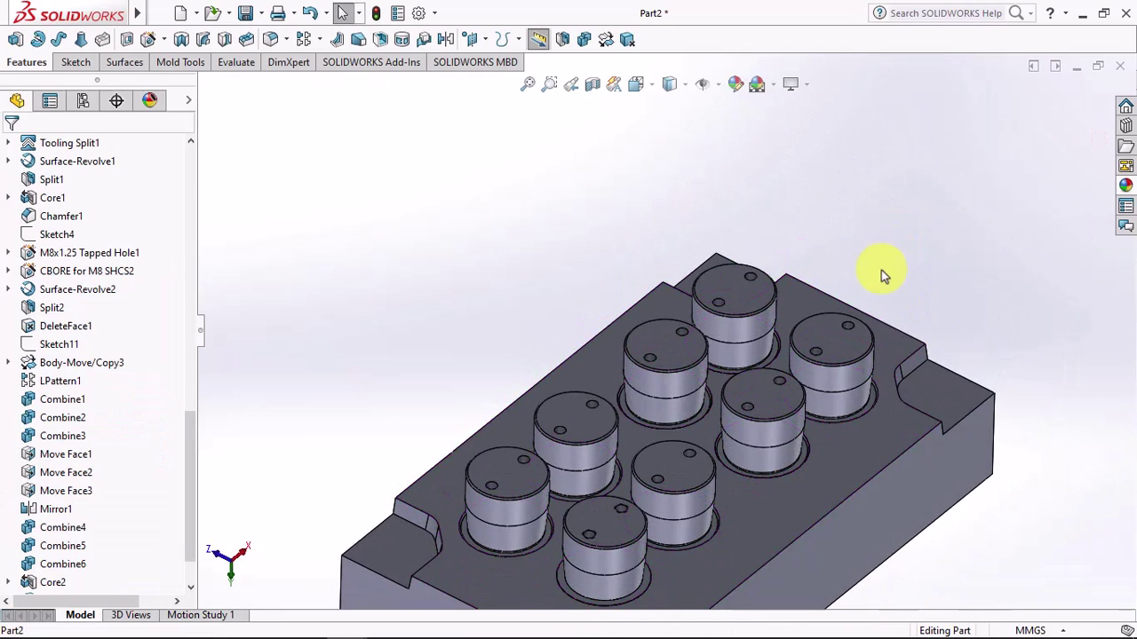
Step: Start a 2 mm fillet and pick the top edges of the front and neighbouring notches
scroll(881, 270, up, 2)
click(265, 39)
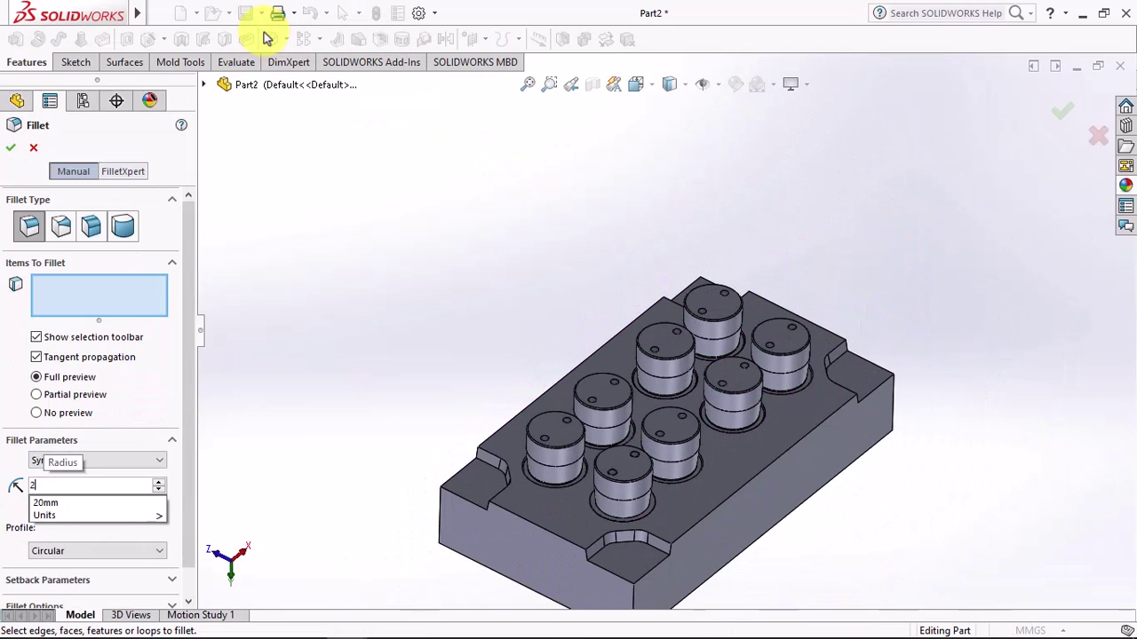
scroll(631, 448, down, 5)
click(624, 441)
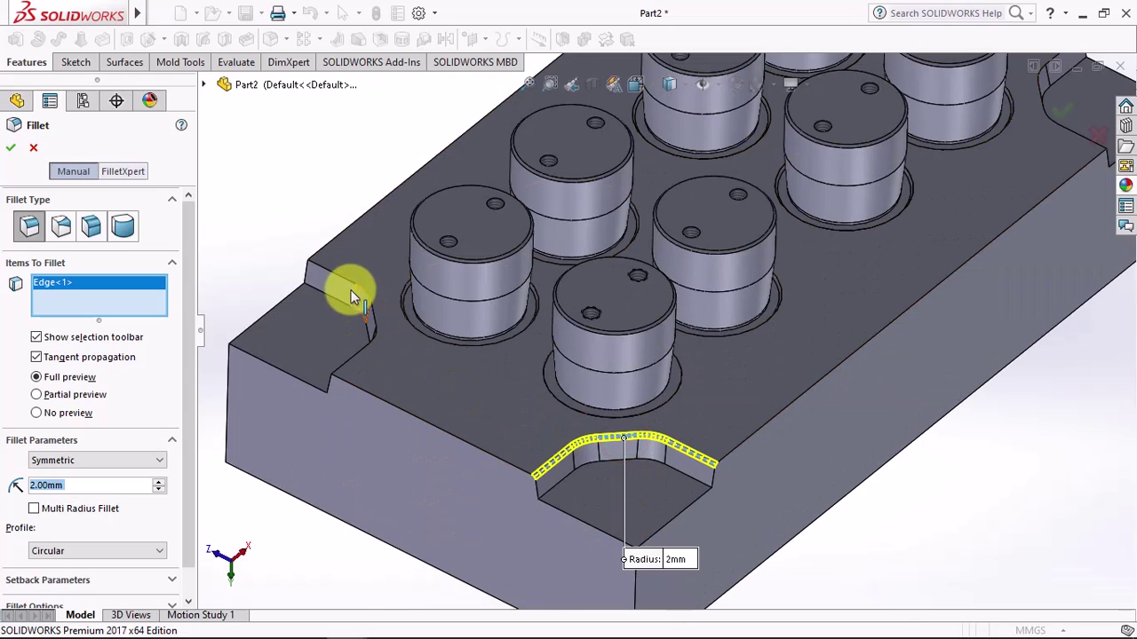
click(340, 278)
scroll(1040, 165, up, 5)
scroll(781, 157, down, 5)
click(779, 158)
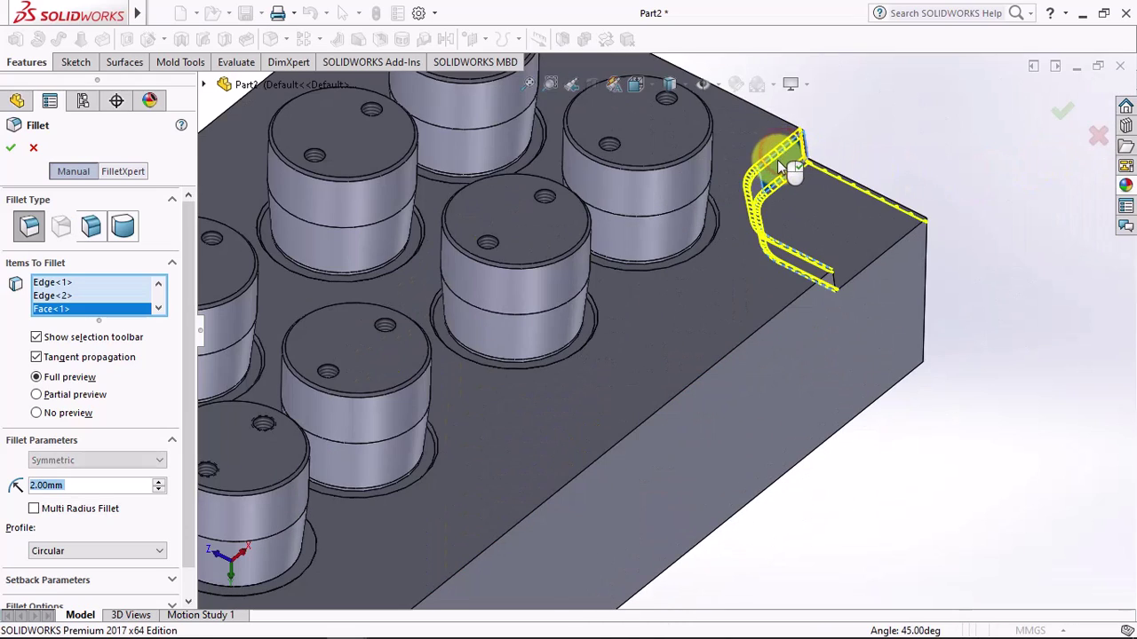
scroll(758, 190, up, 2)
scroll(758, 191, down, 2)
Step: Remove the stray face, add the right and far notch top edges, and accept the 2 mm fillet
click(731, 223)
click(734, 215)
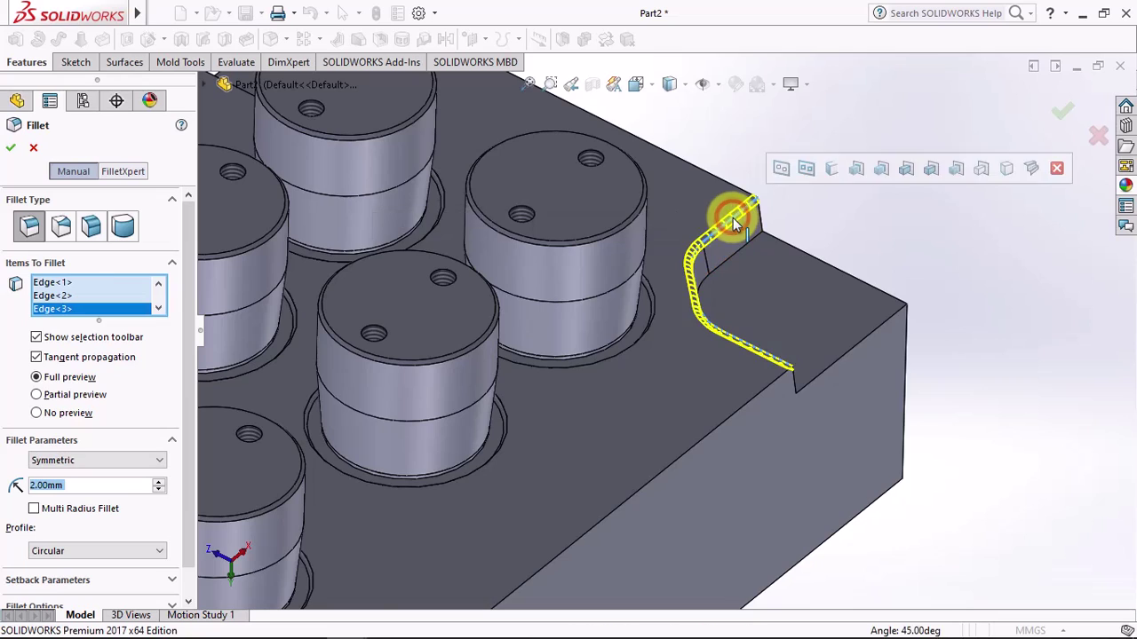
scroll(733, 216, up, 2)
mouse_move(474, 183)
middle_down()
mouse_move(473, 221)
mouse_move(532, 244)
mouse_move(612, 168)
middle_up()
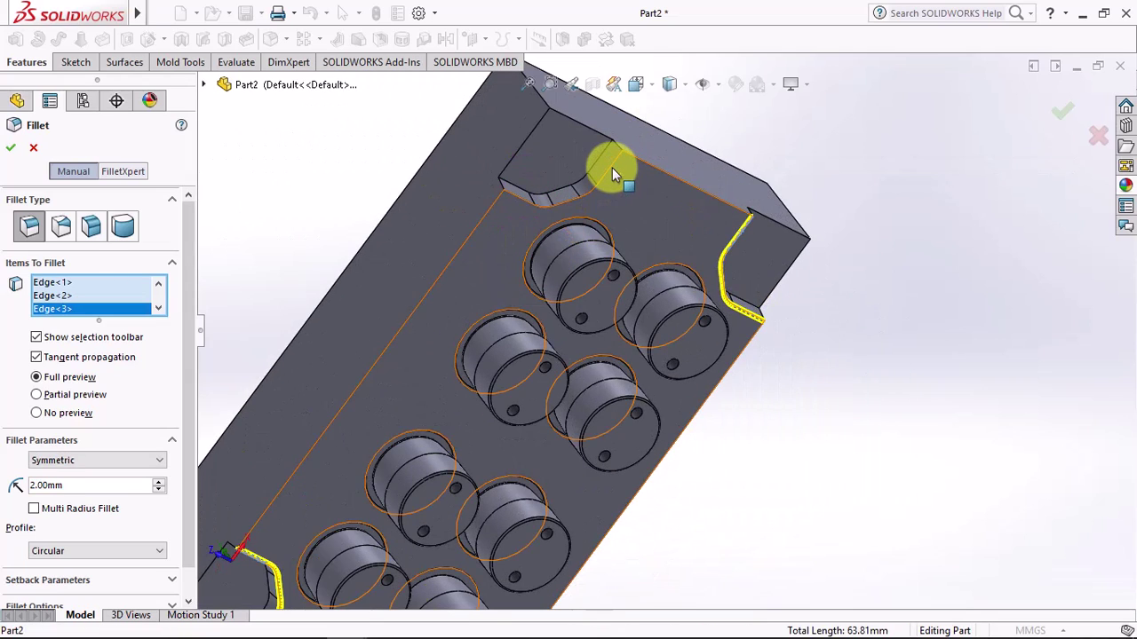
click(612, 169)
key(Return)
scroll(592, 294, up, 5)
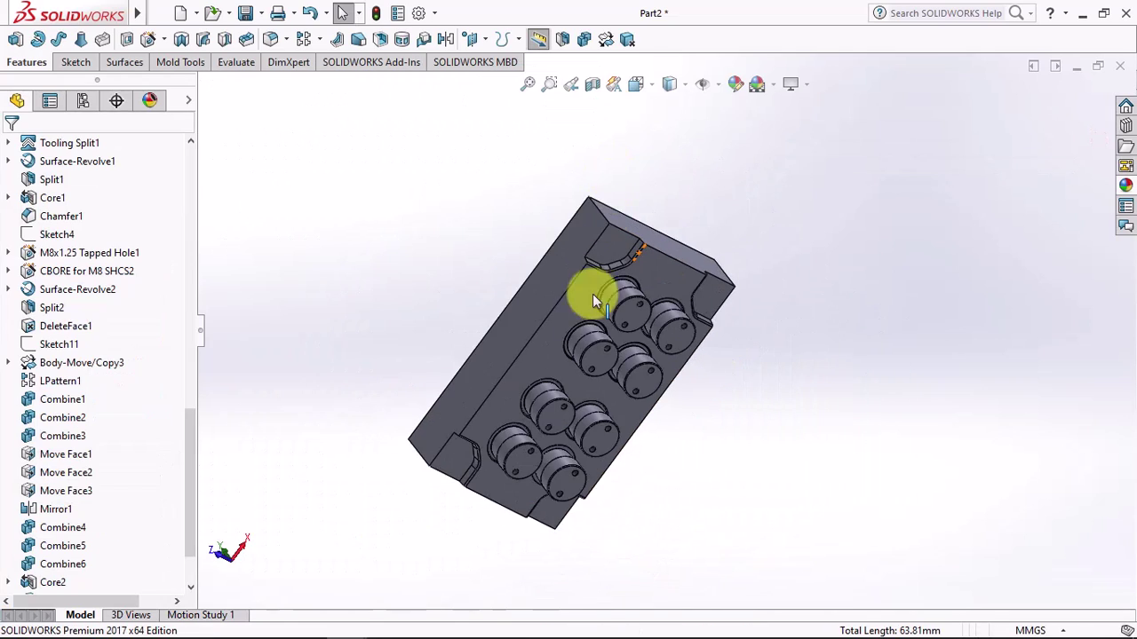
middle_drag(592, 294, 543, 168)
drag(189, 439, 197, 295)
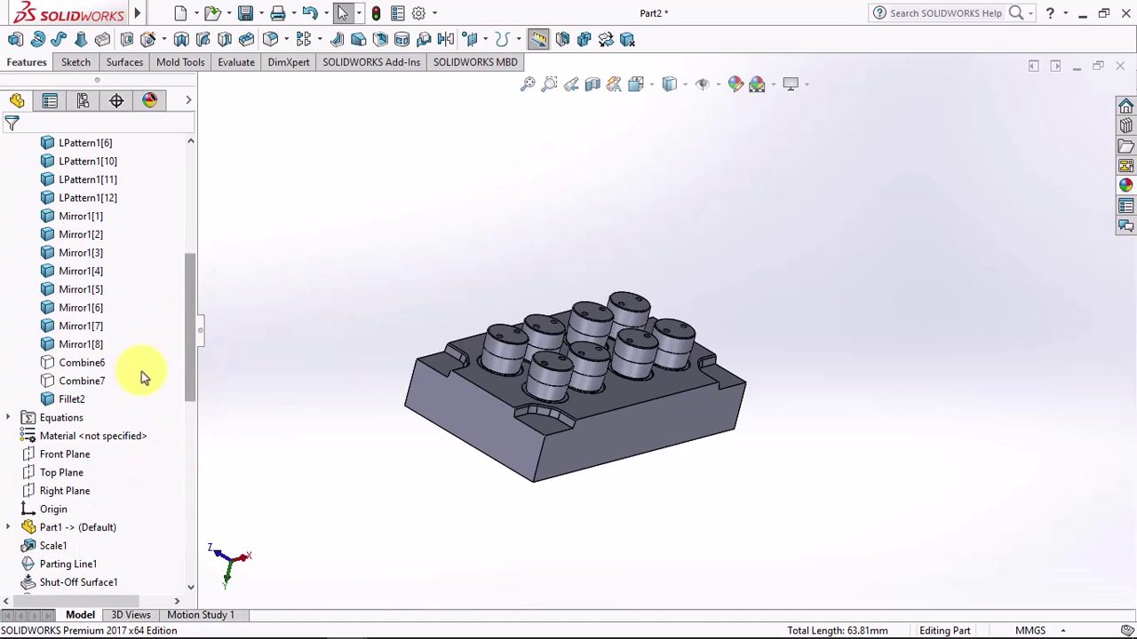
Step: Hide the filleted plate body and orbit to view the other plate's notches
click(73, 400)
click(83, 373)
click(53, 380)
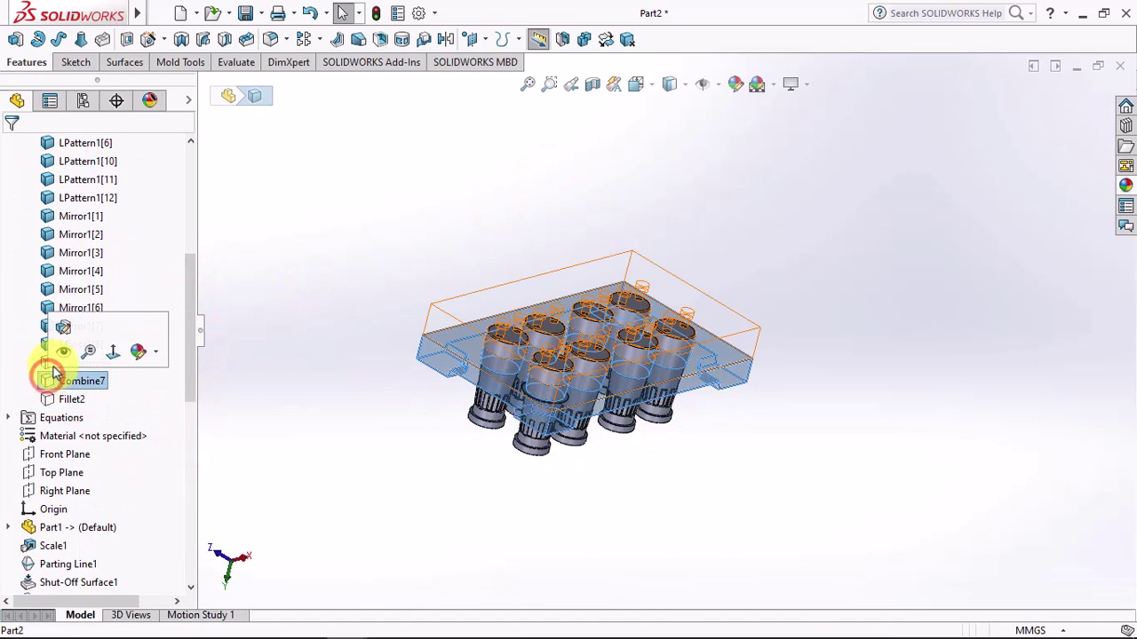
click(283, 359)
mouse_move(283, 359)
middle_down()
mouse_move(482, 299)
mouse_move(528, 315)
middle_up()
scroll(527, 314, up, 3)
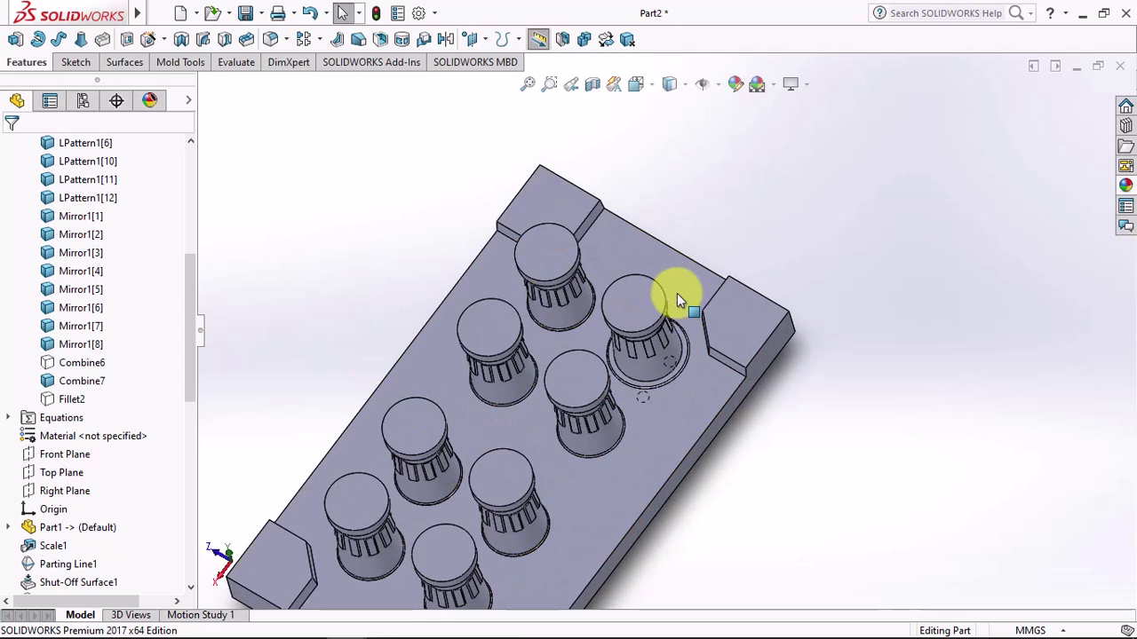
Step: Start a 15 mm fillet and select the first four notch edges
click(272, 42)
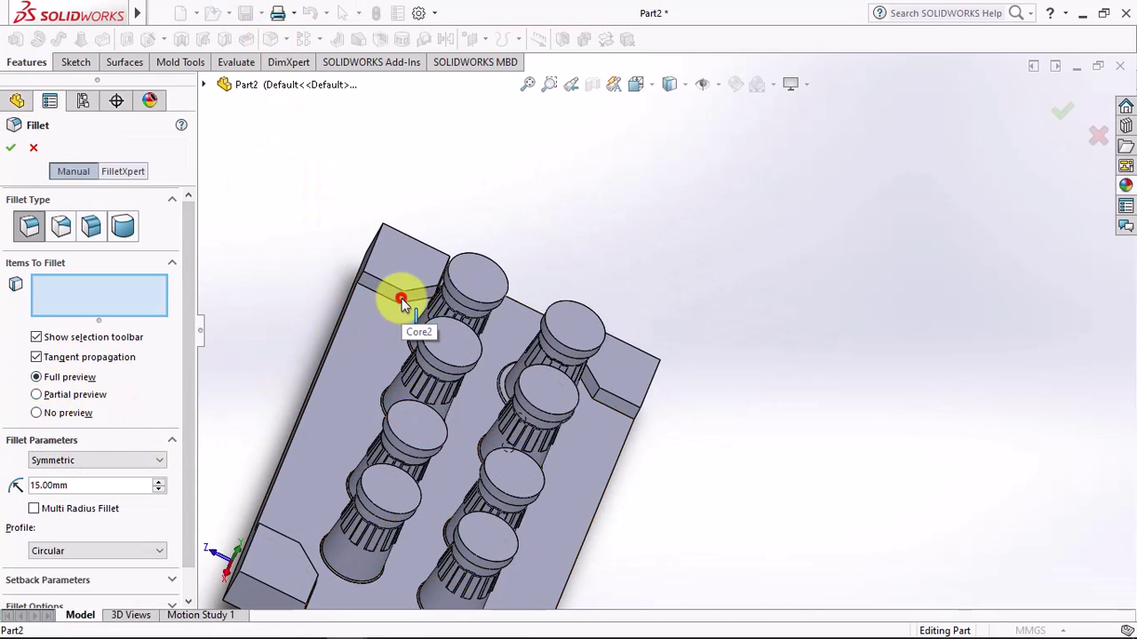
click(401, 302)
mouse_move(402, 302)
middle_down()
mouse_move(355, 342)
mouse_move(431, 293)
mouse_move(558, 474)
mouse_move(489, 287)
middle_up()
click(451, 318)
click(490, 284)
middle_drag(521, 386, 489, 558)
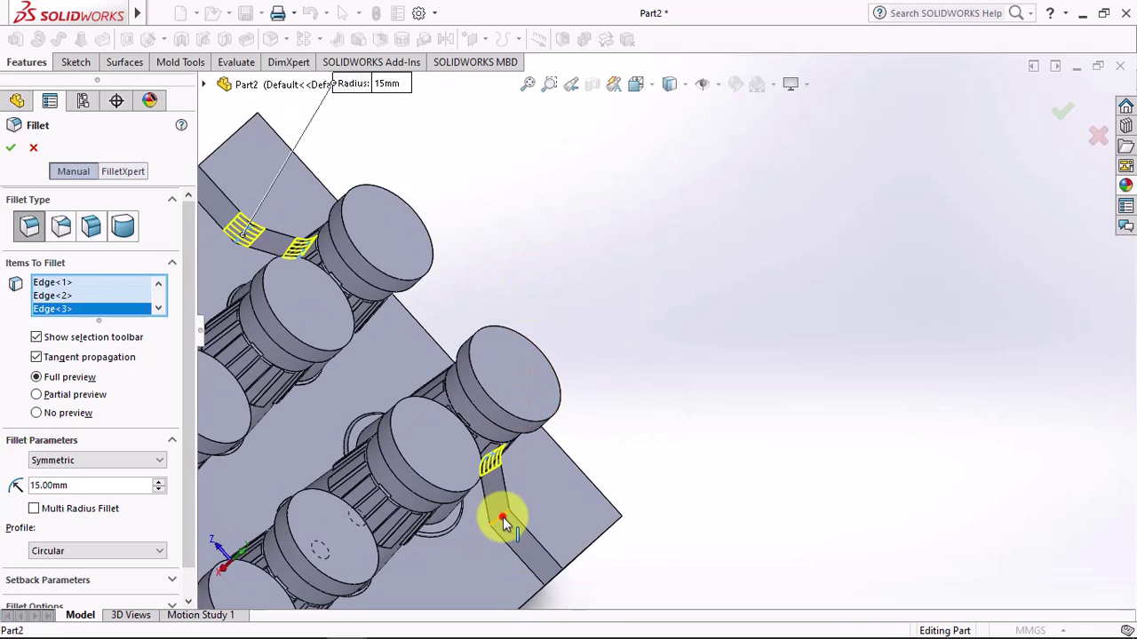
click(503, 521)
Step: Add the remaining four notch edges, including the left notch, and accept the fillet
scroll(503, 517, up, 3)
mouse_move(503, 517)
middle_down()
mouse_move(401, 594)
mouse_move(419, 506)
mouse_move(198, 248)
middle_up()
scroll(401, 595, down, 3)
click(419, 505)
click(348, 477)
scroll(302, 366, down, 3)
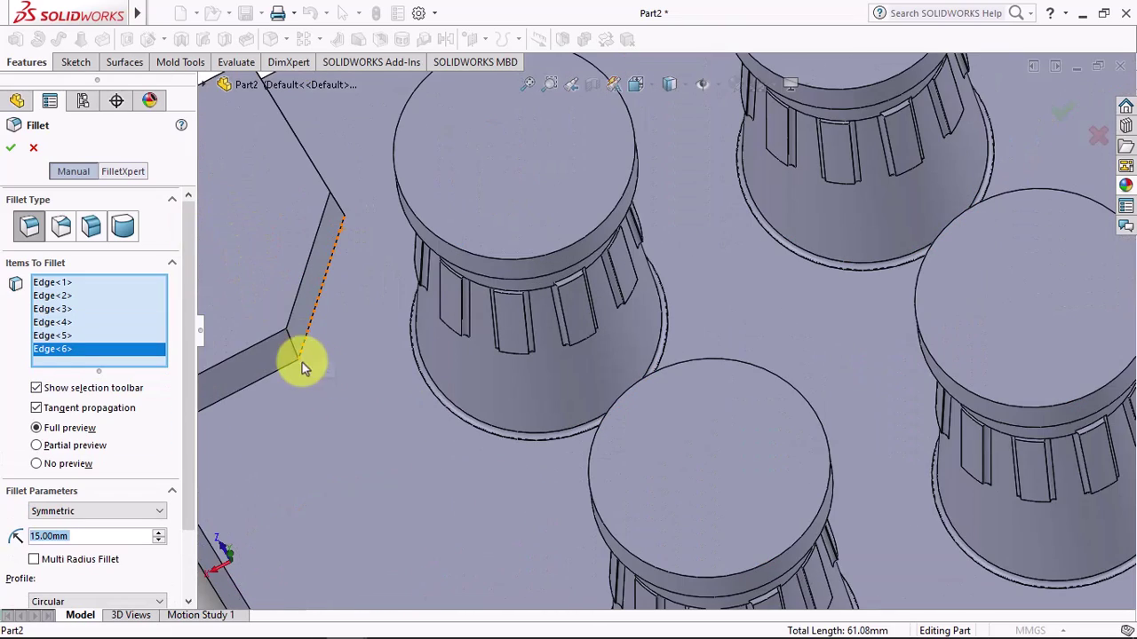
click(302, 367)
middle_drag(305, 337, 333, 151)
click(331, 206)
key(Return)
scroll(332, 152, up, 3)
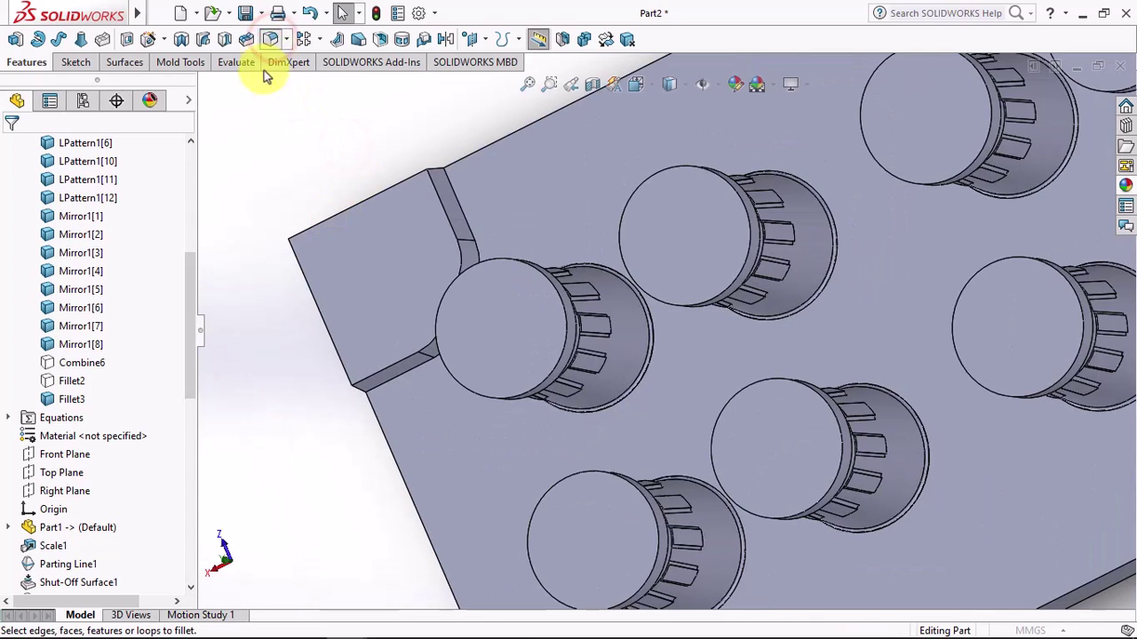
Step: Round the four notch top edges with a 2 mm fillet
click(439, 209)
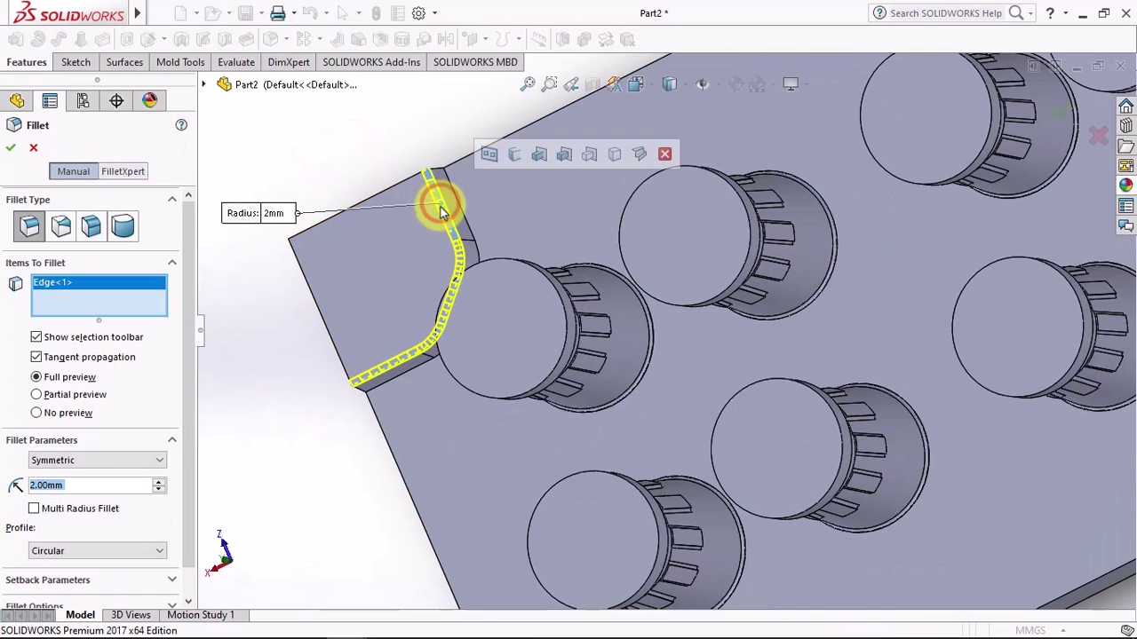
middle_drag(436, 203, 1041, 93)
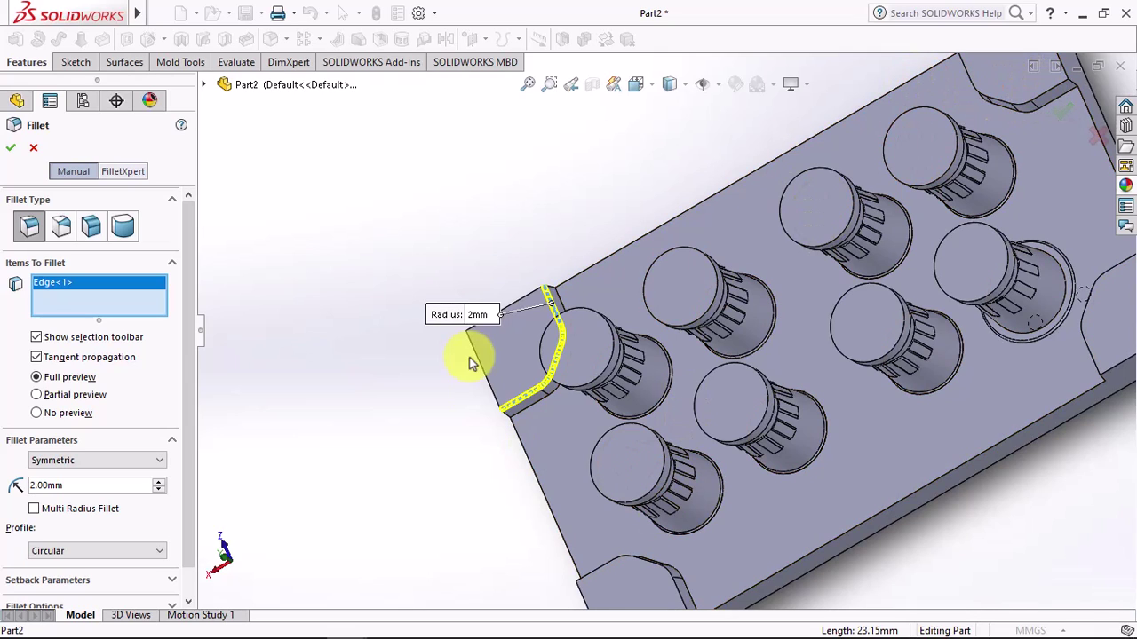
click(603, 565)
mouse_move(609, 568)
middle_down()
mouse_move(859, 368)
mouse_move(595, 142)
middle_up()
click(859, 367)
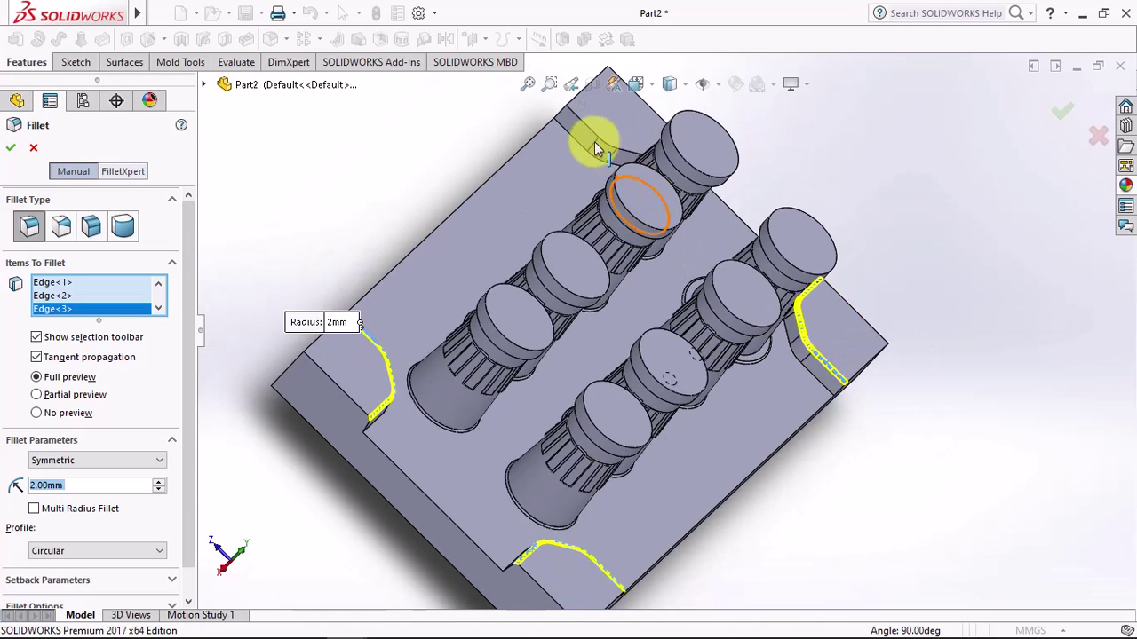
scroll(592, 144, down, 3)
click(591, 147)
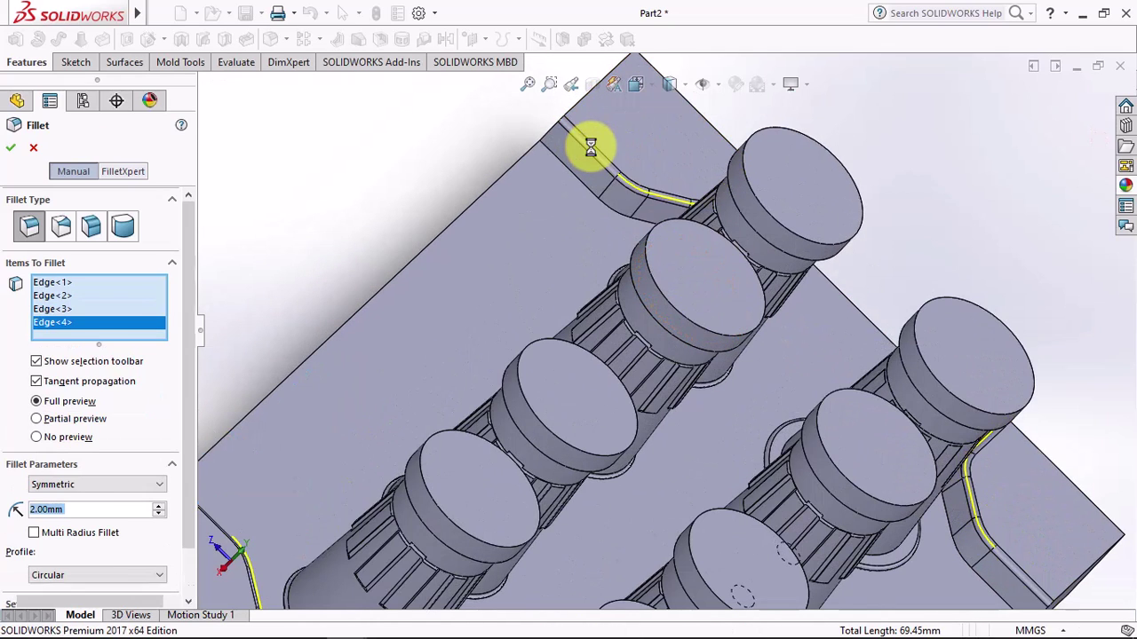
key(Return)
key(f)
Step: Show the hidden Combine6 body again
middle_drag(543, 268, 469, 229)
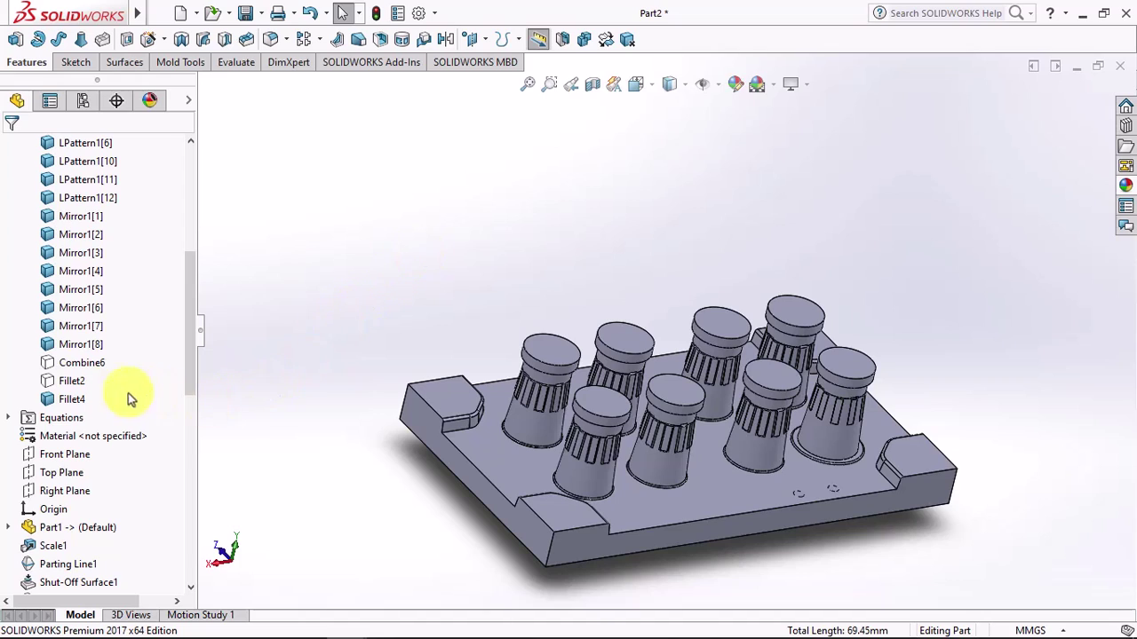
click(71, 362)
click(80, 343)
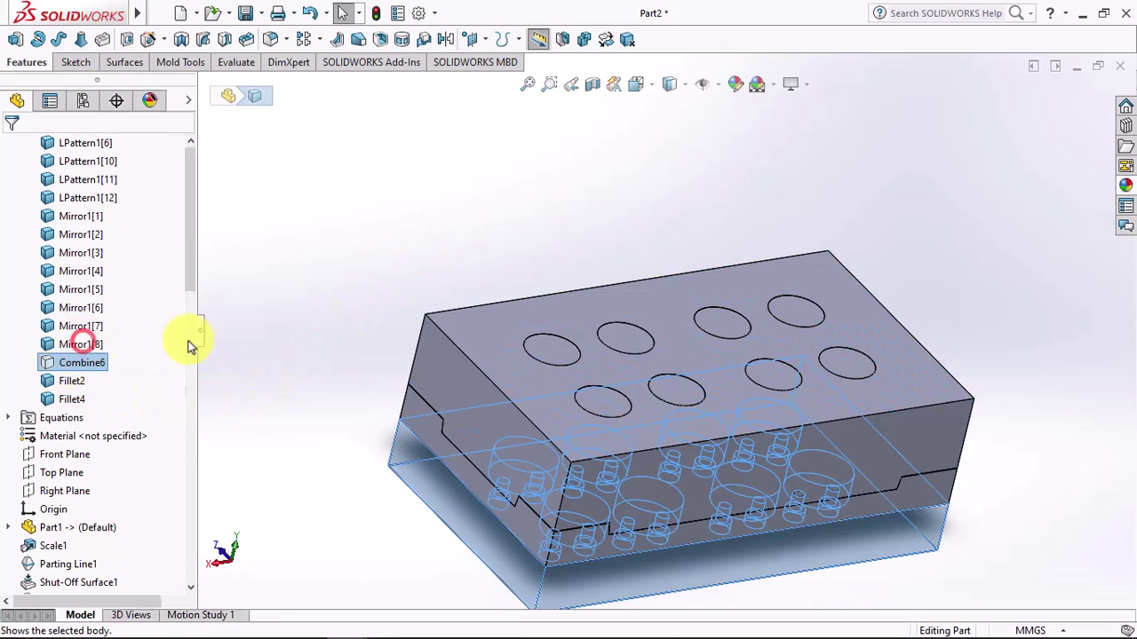
Step: Sketch the bottom face outline offset 20 mm inward as reversed construction geometry
click(289, 346)
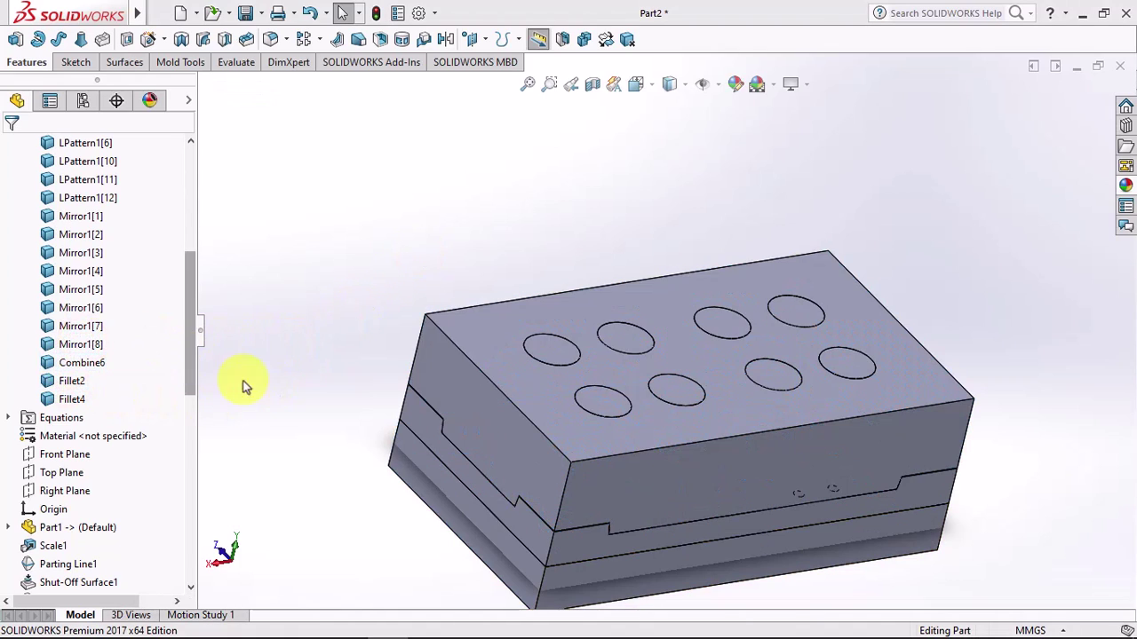
mouse_move(366, 520)
middle_down()
mouse_move(375, 342)
mouse_move(452, 377)
middle_up()
click(517, 380)
click(589, 335)
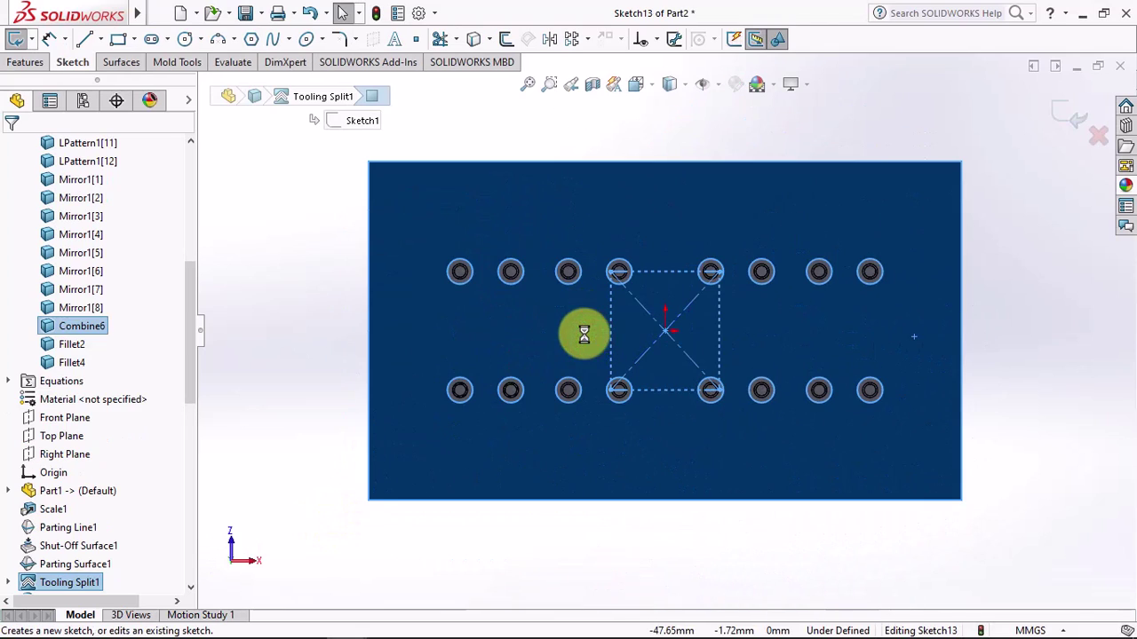
click(504, 39)
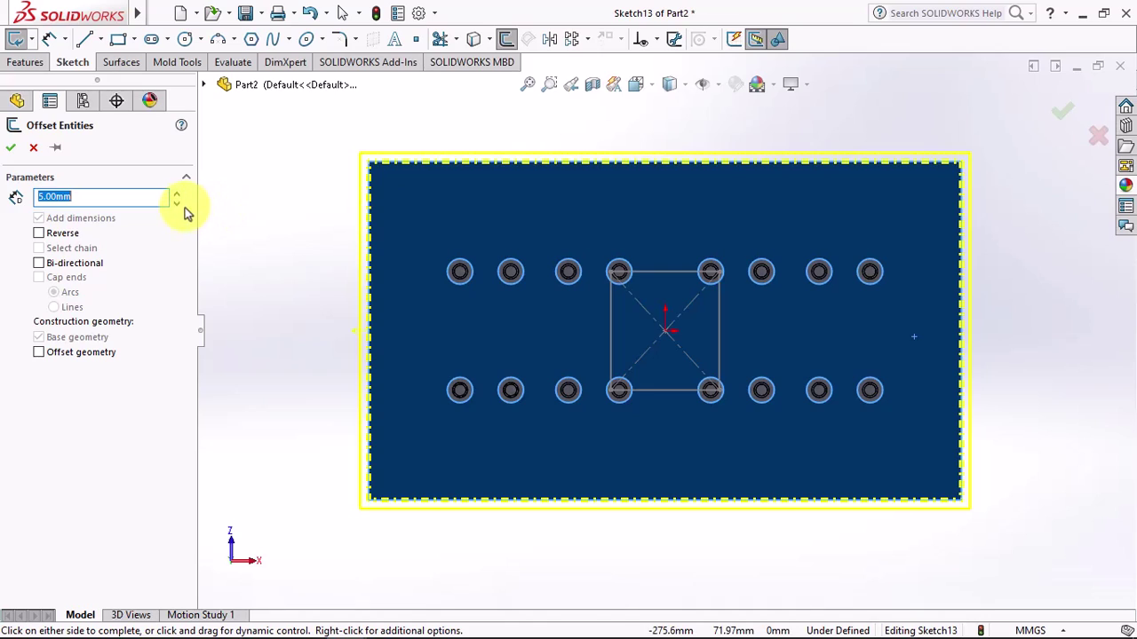
text(0)
key(Return)
click(39, 233)
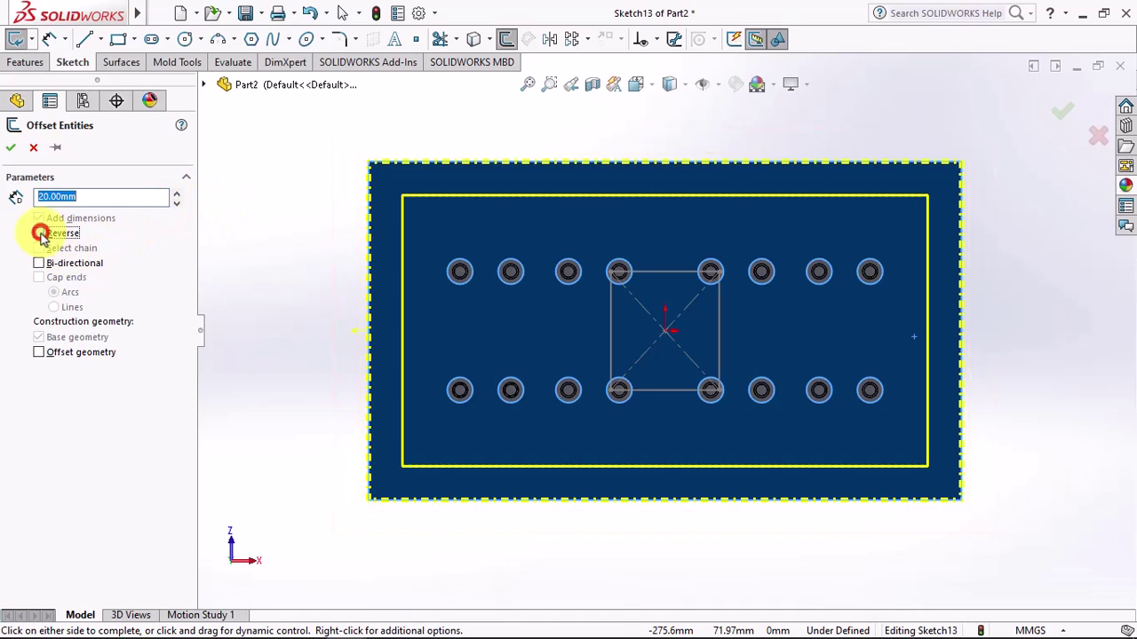
click(40, 353)
click(11, 146)
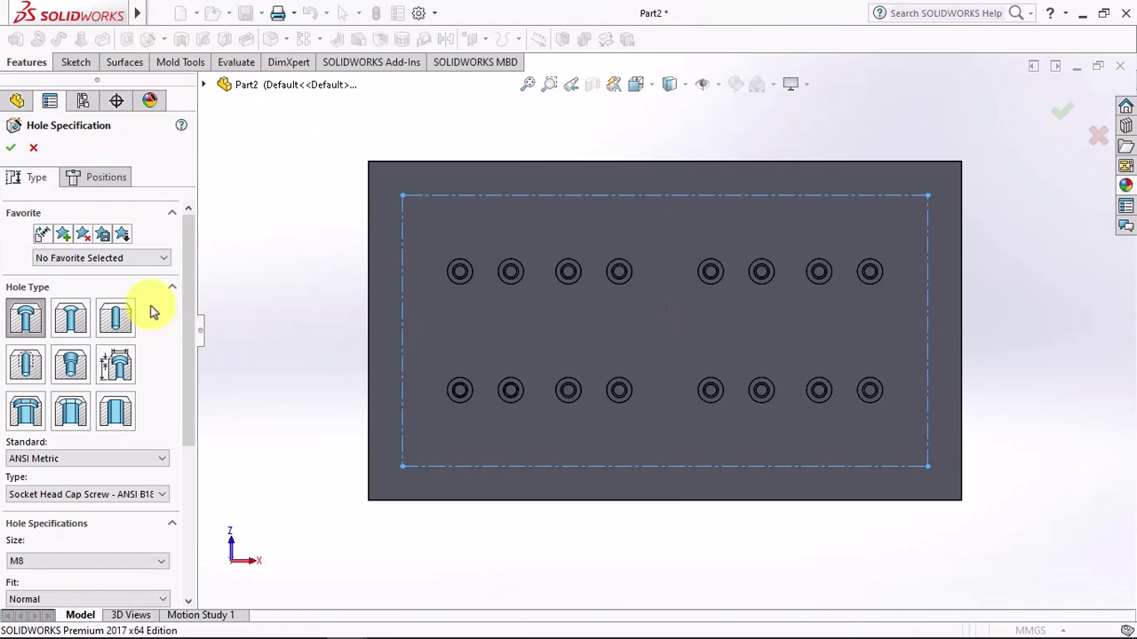
Step: Set the Hole Wizard hole type to counterbored drilled
click(110, 373)
click(113, 386)
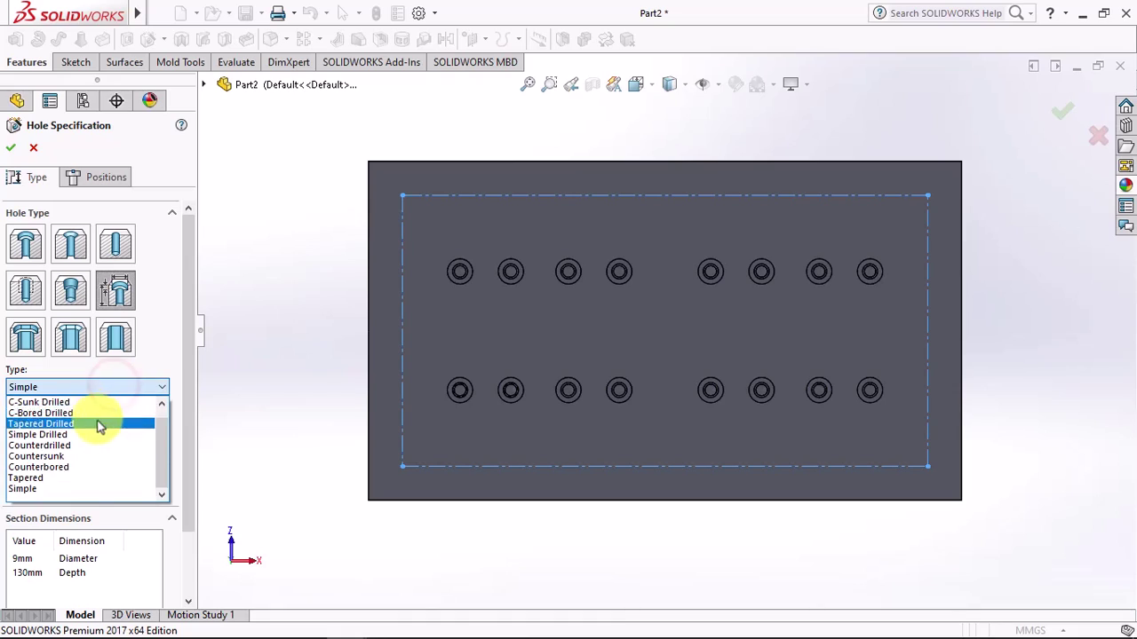
click(97, 424)
scroll(191, 423, down, 3)
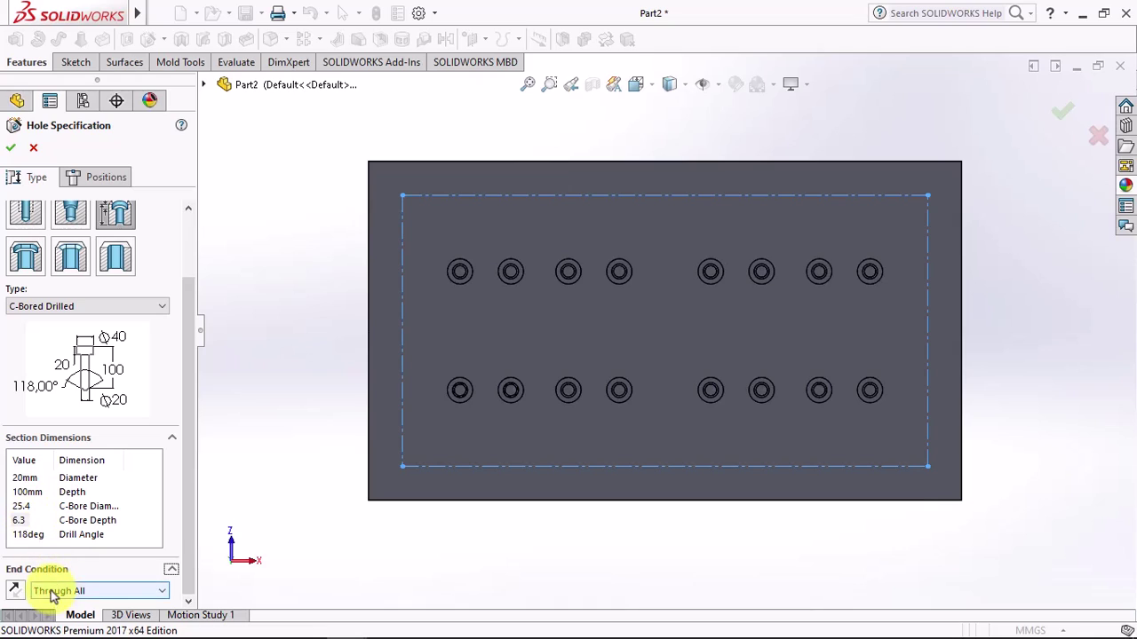
drag(190, 507, 190, 494)
Step: Place the holes at the four corners of the 20 mm inset outline and confirm
click(100, 177)
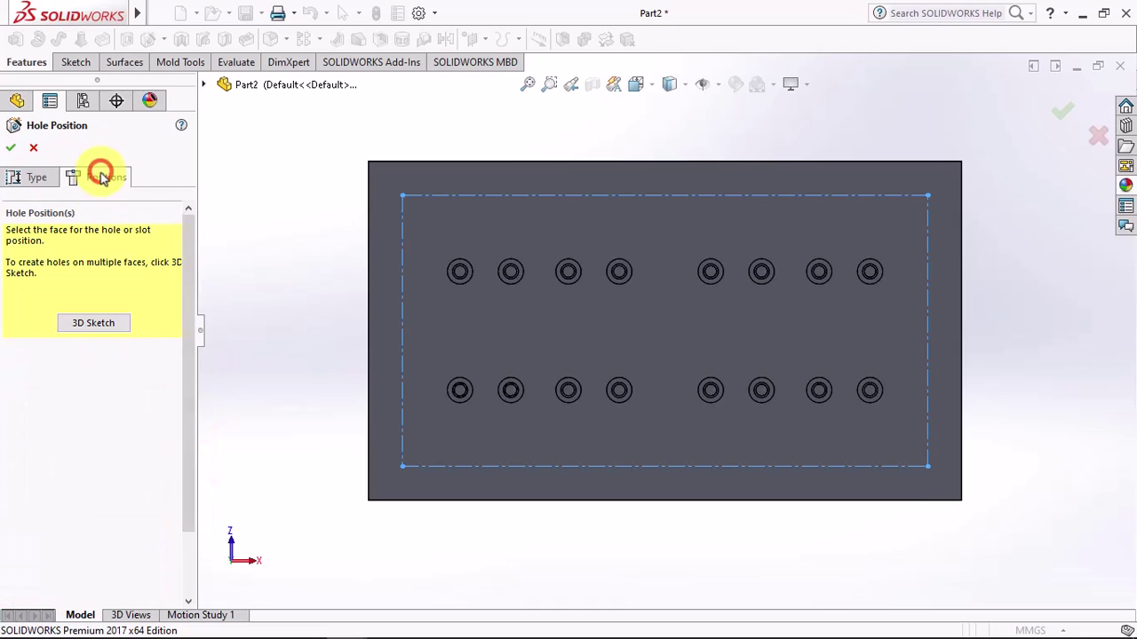
click(98, 323)
click(402, 195)
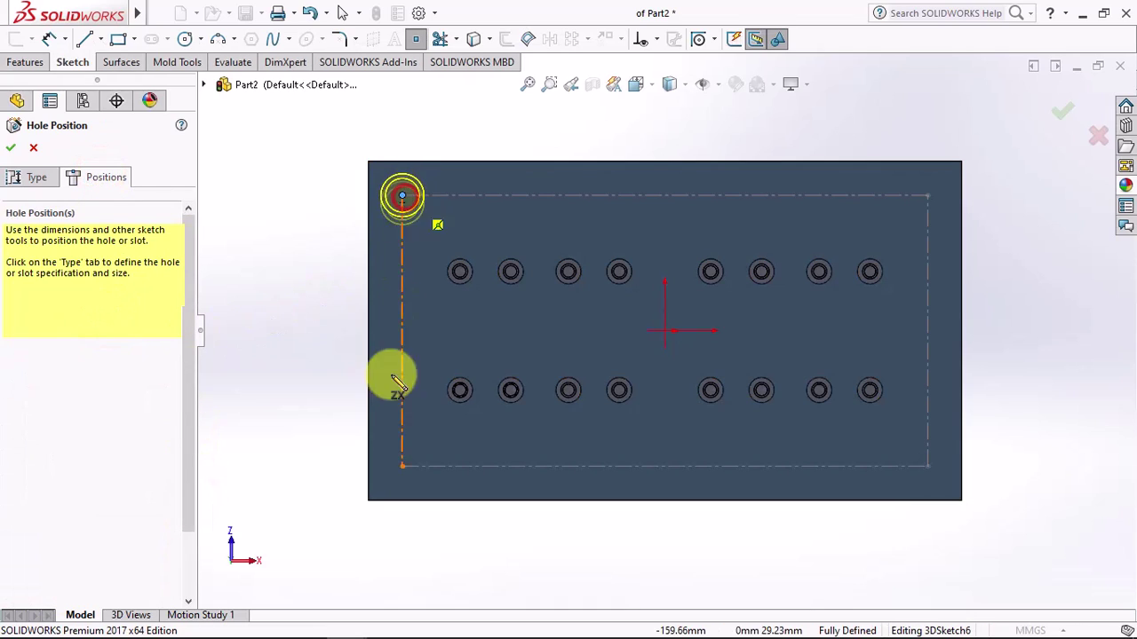
click(402, 466)
click(927, 195)
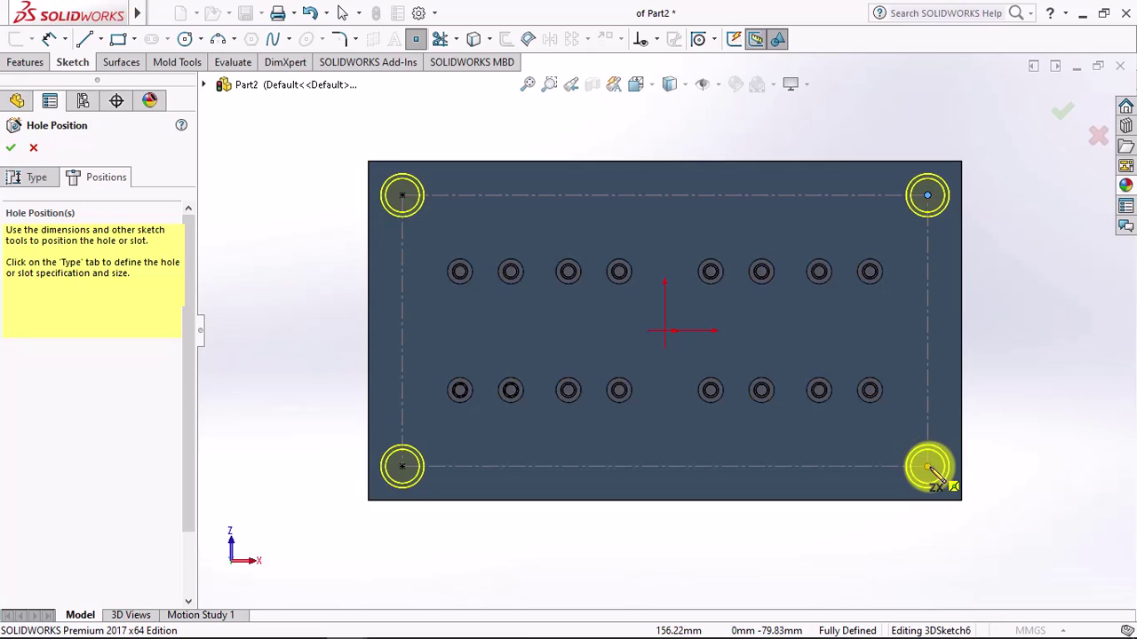
click(928, 466)
middle_drag(736, 317, 807, 436)
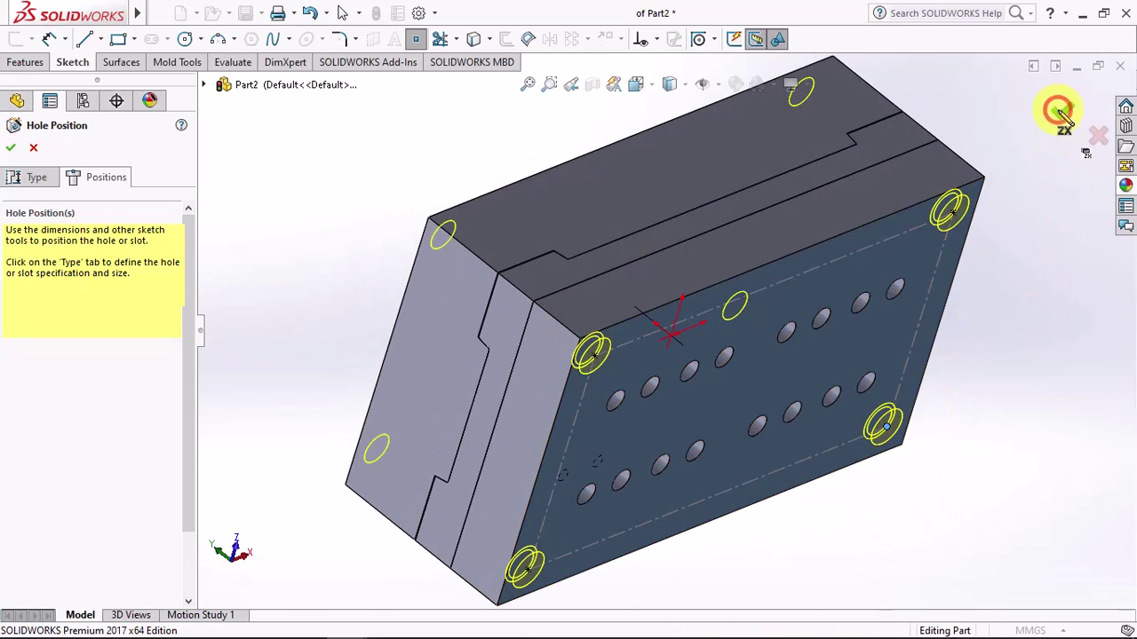
click(1059, 111)
mouse_move(1057, 116)
middle_down()
mouse_move(1063, 231)
mouse_move(1048, 348)
mouse_move(1015, 376)
mouse_move(967, 236)
mouse_move(754, 198)
middle_up()
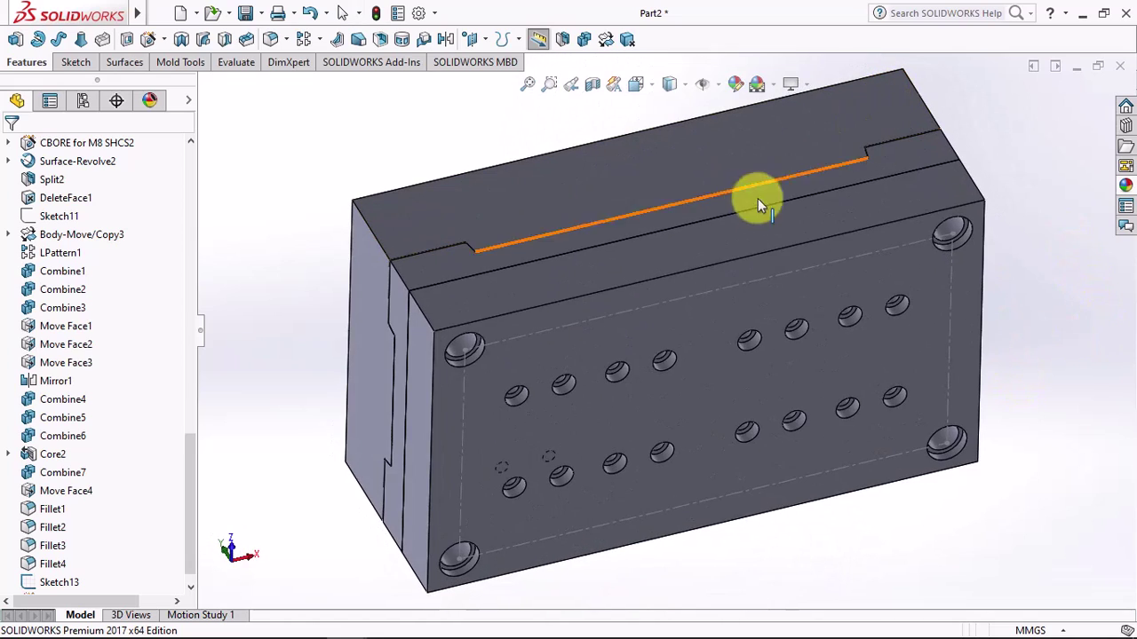
Step: Hide Sketch13 and set a 5.00mm Move Face offset on all four corner-hole walls
click(676, 303)
click(754, 250)
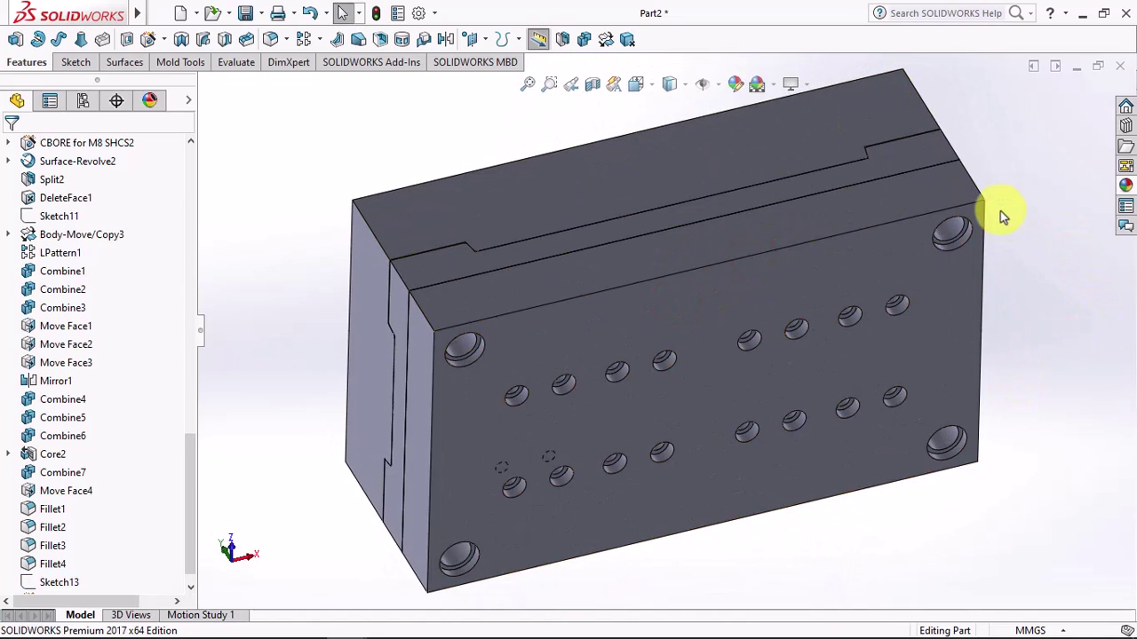
click(586, 311)
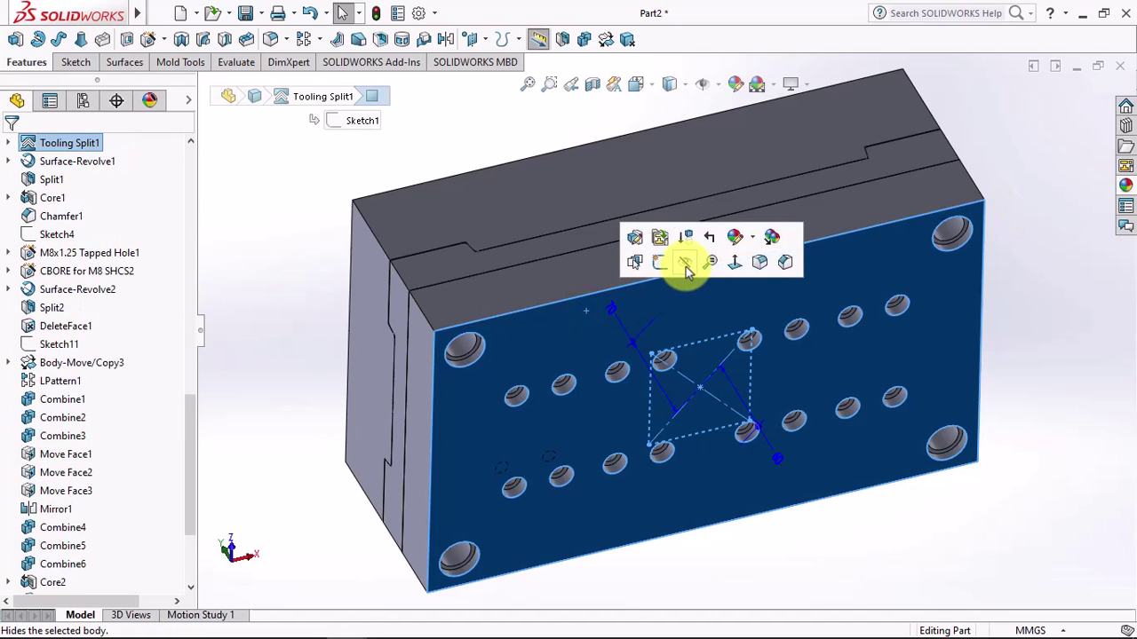
click(182, 64)
click(256, 40)
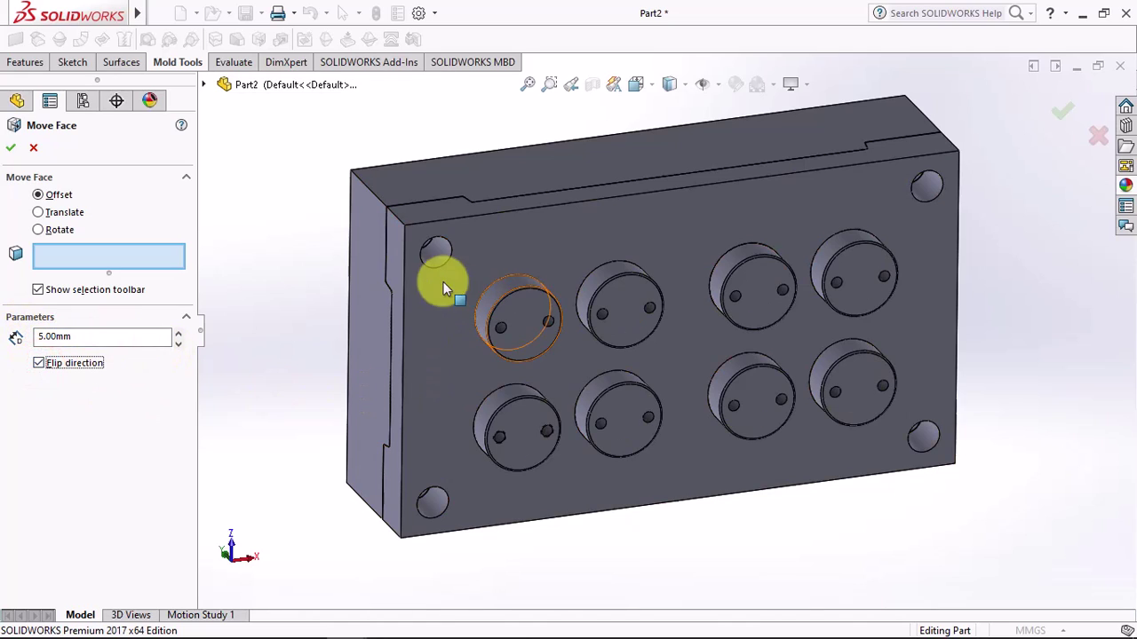
click(436, 258)
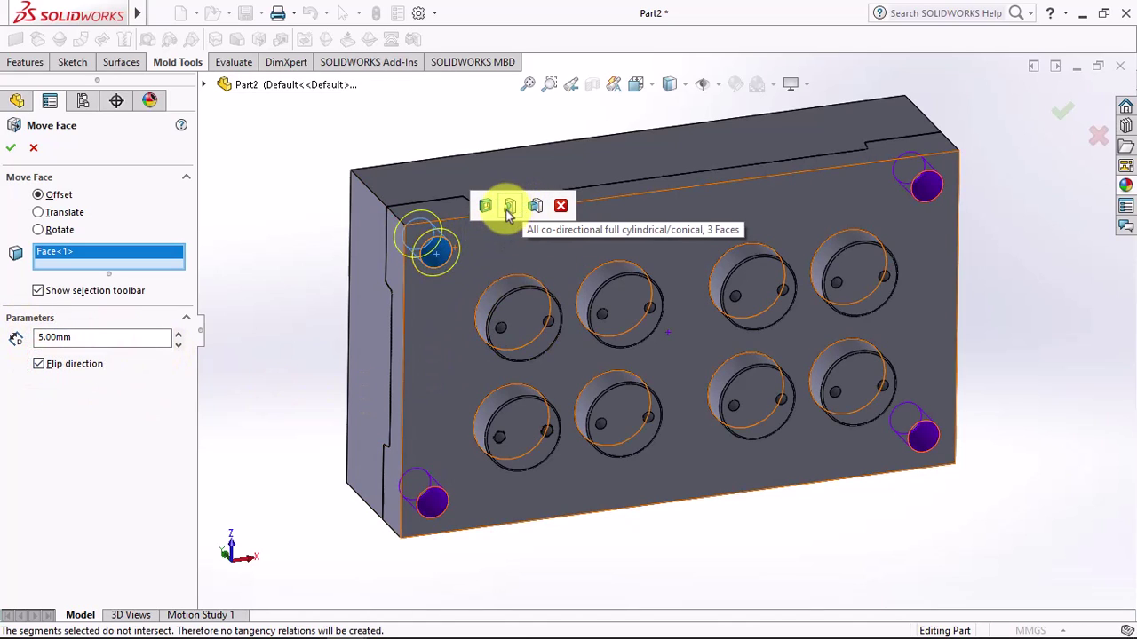
click(508, 210)
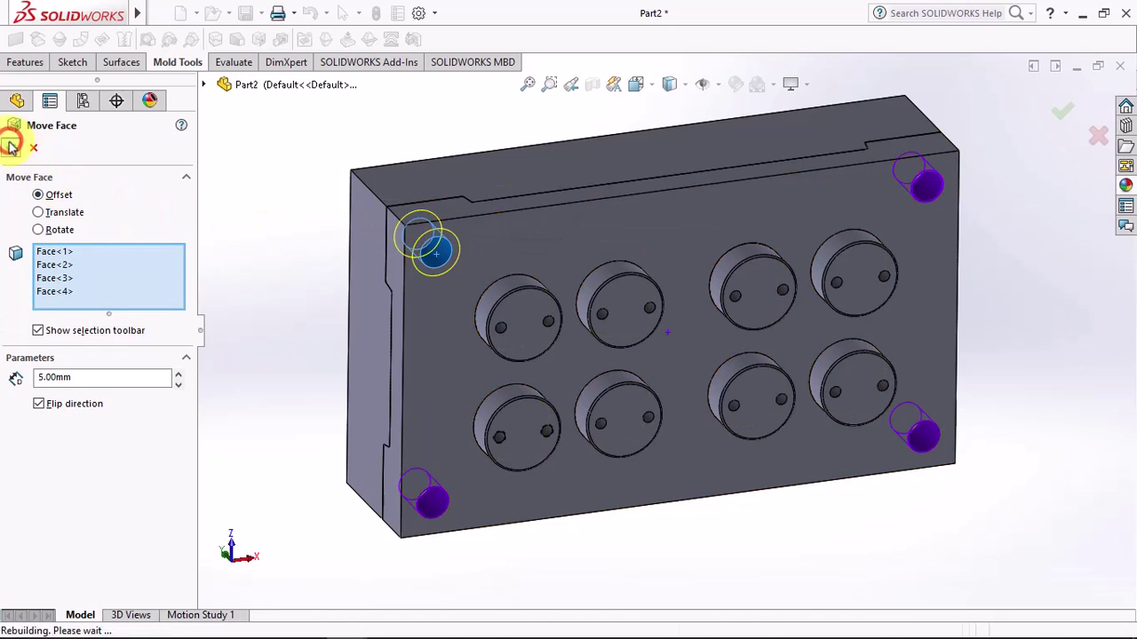
Step: Apply the 5.00mm Move Face offset and hide the cavity plate body
click(432, 311)
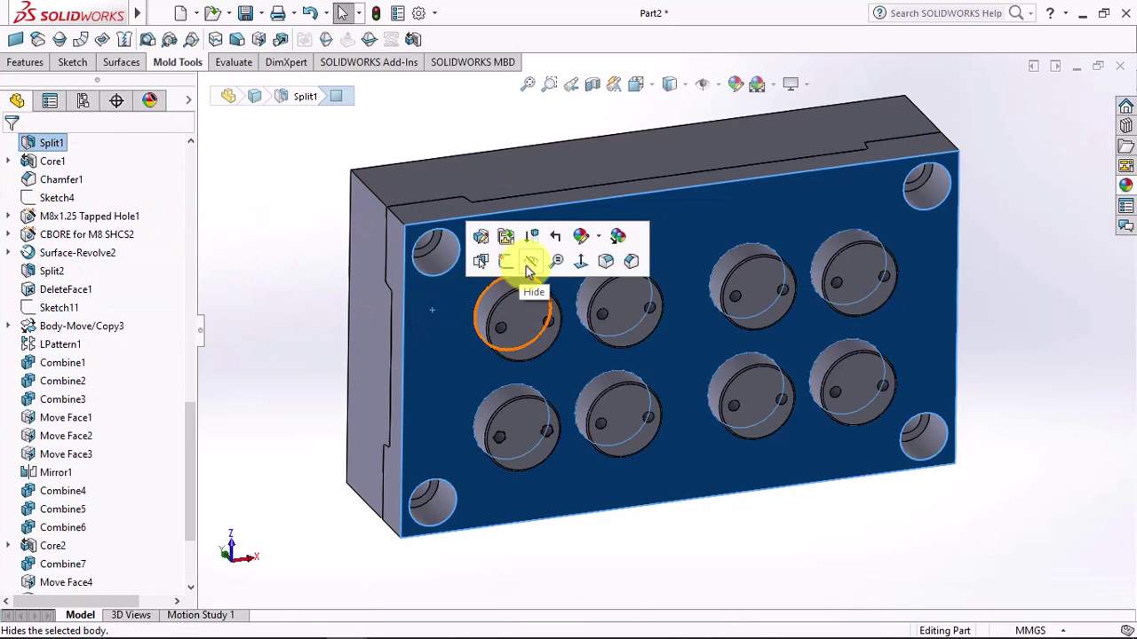
click(529, 271)
middle_drag(297, 355, 296, 318)
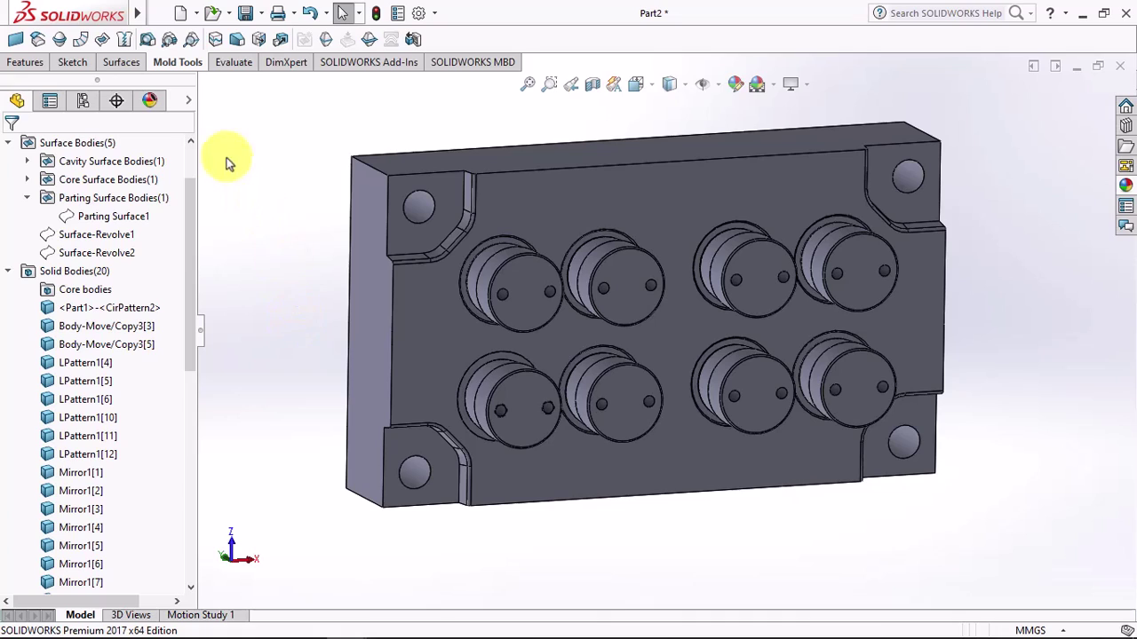
Step: Define a C-Bored Drilled hole: 22 diameter, 62 Blind depth, 30/52 counterbore
click(28, 65)
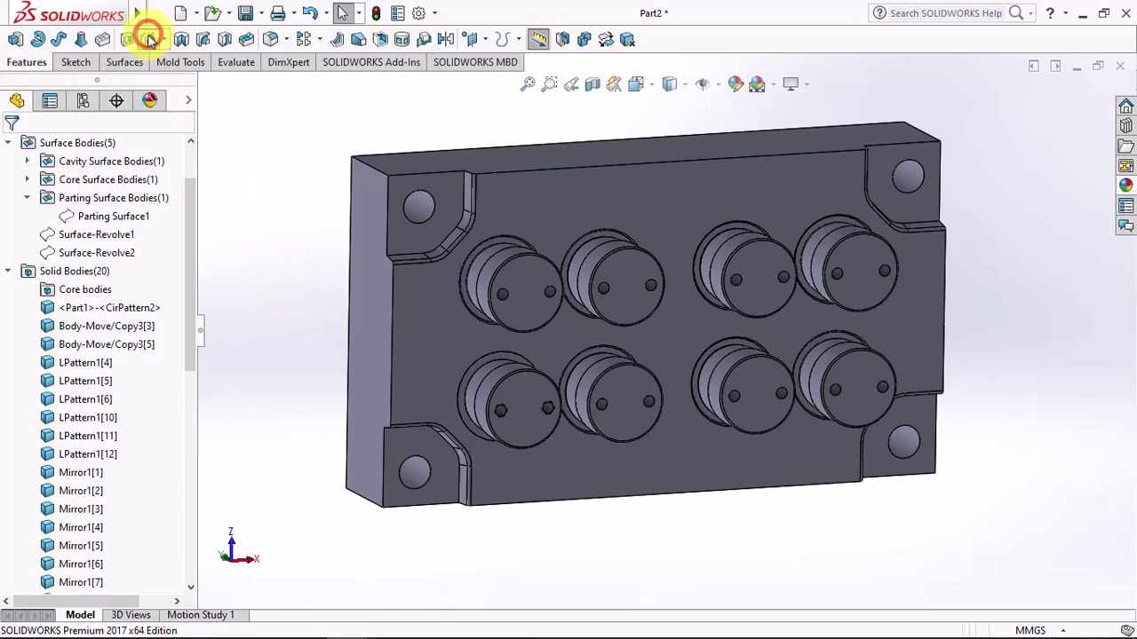
click(149, 39)
click(115, 388)
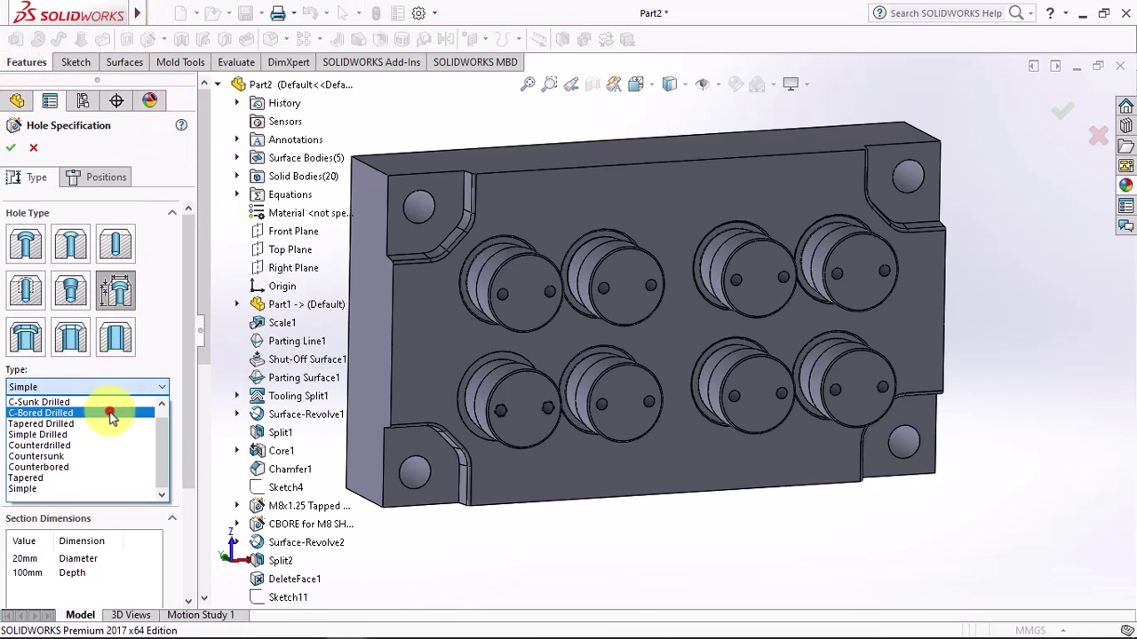
click(115, 405)
scroll(189, 462, down, 2)
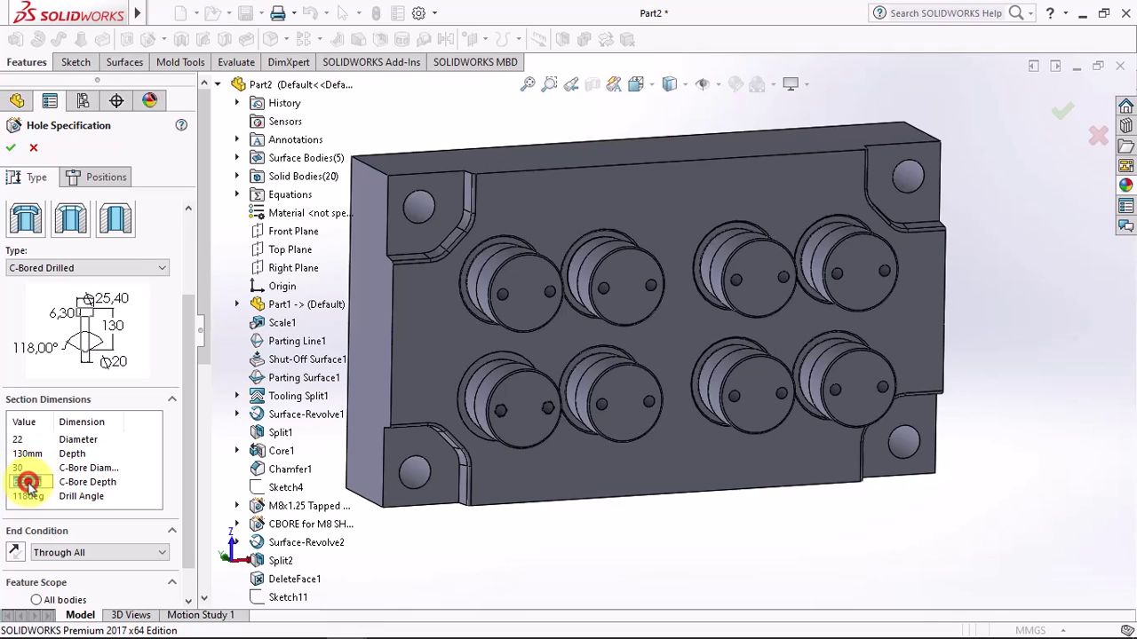
click(56, 553)
click(56, 568)
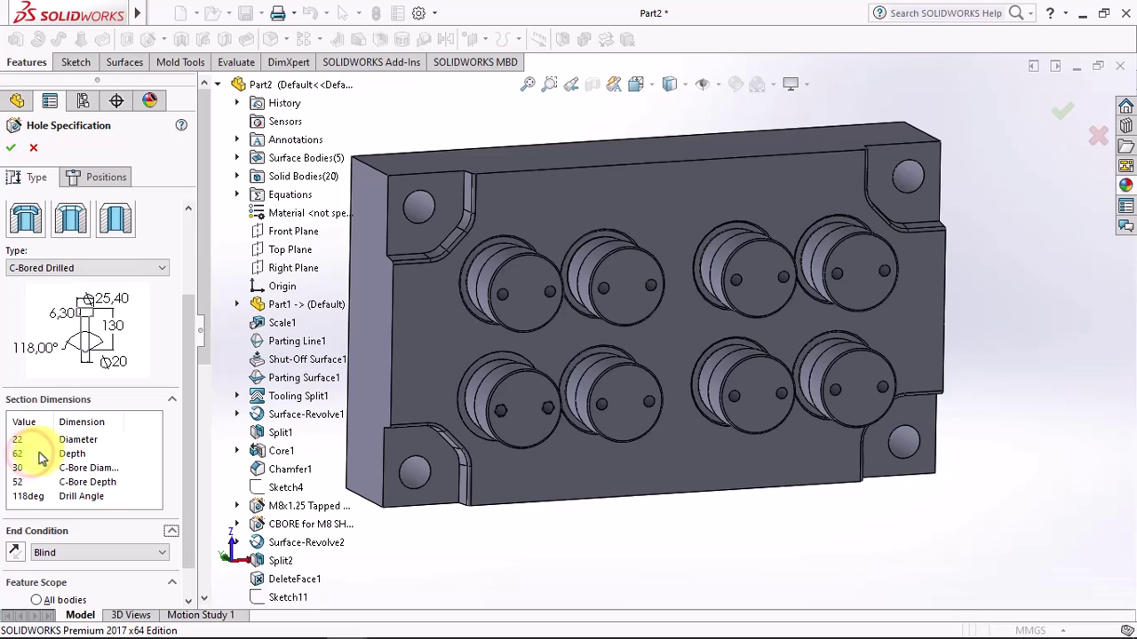
click(190, 482)
Step: Position the holes on the core plate's corner bosses in 3D and finish Hole2
click(97, 178)
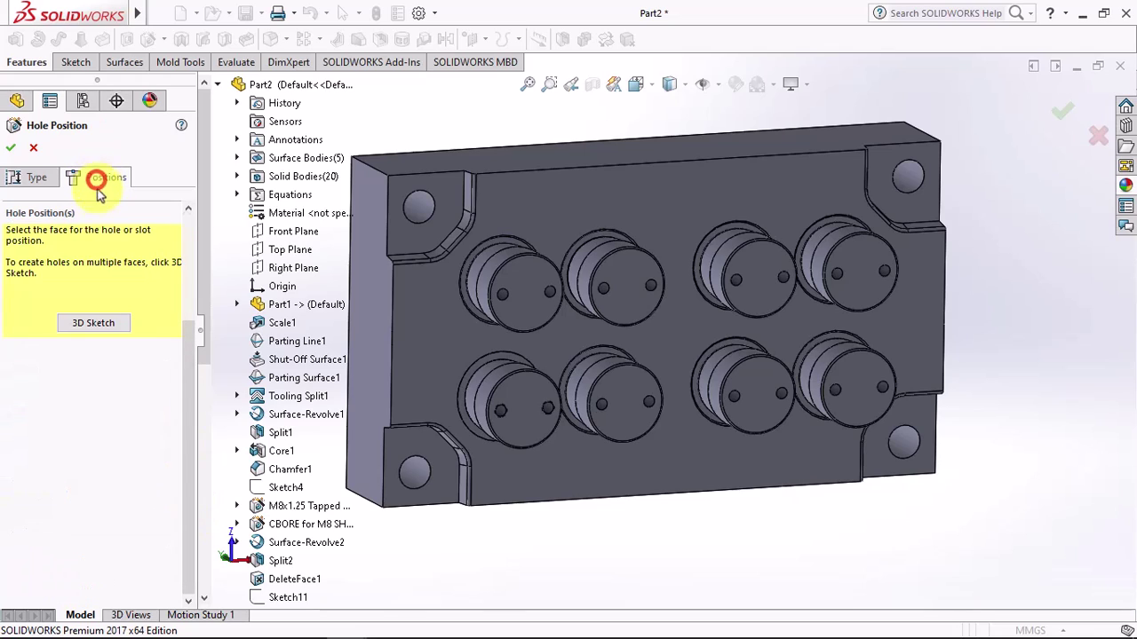
click(93, 323)
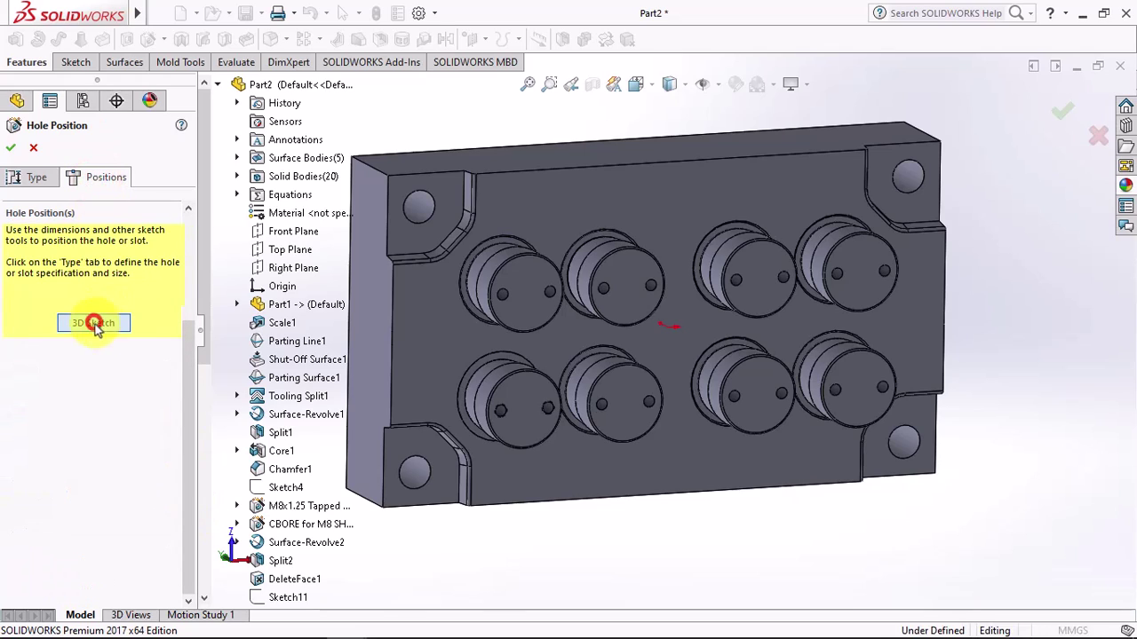
click(418, 206)
click(414, 472)
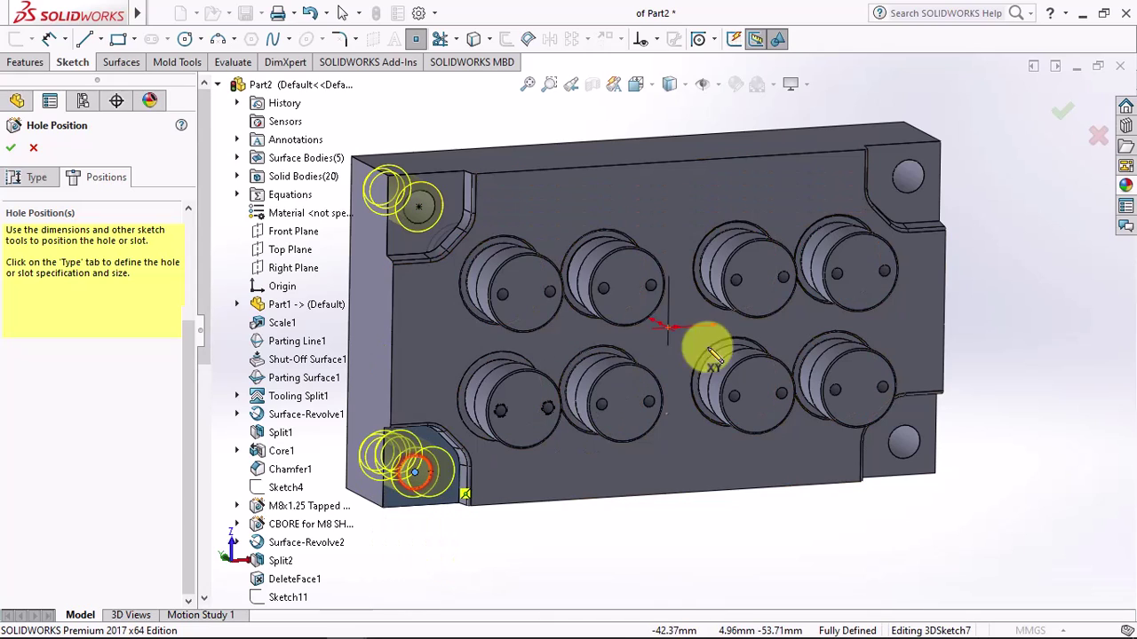
click(908, 176)
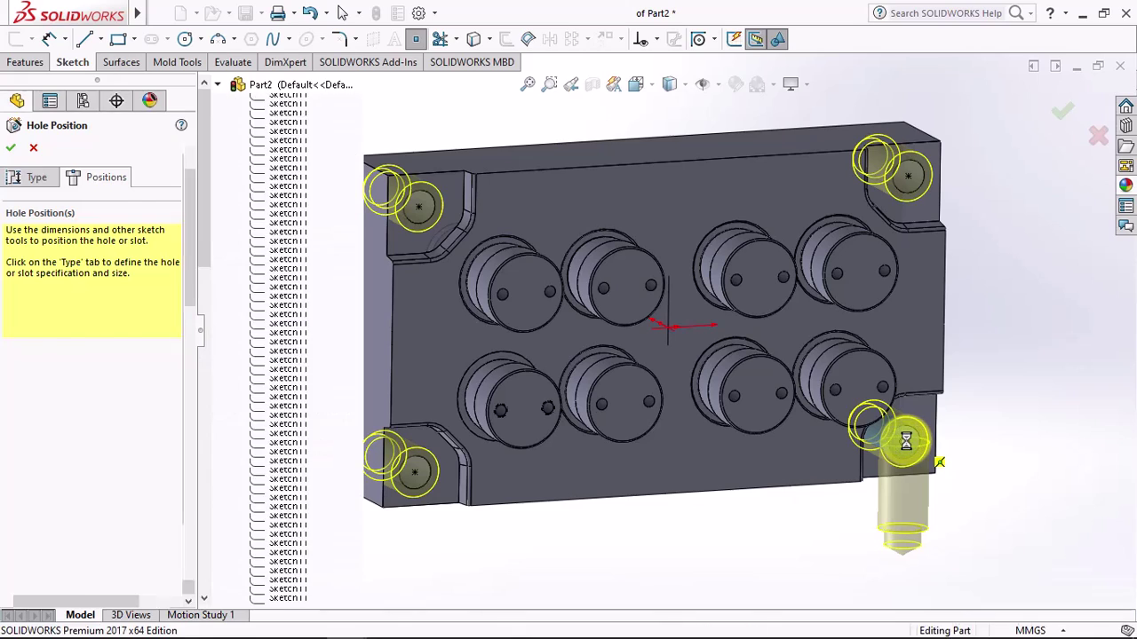
key(Return)
mouse_move(1002, 347)
middle_down()
mouse_move(837, 300)
mouse_move(640, 329)
middle_up()
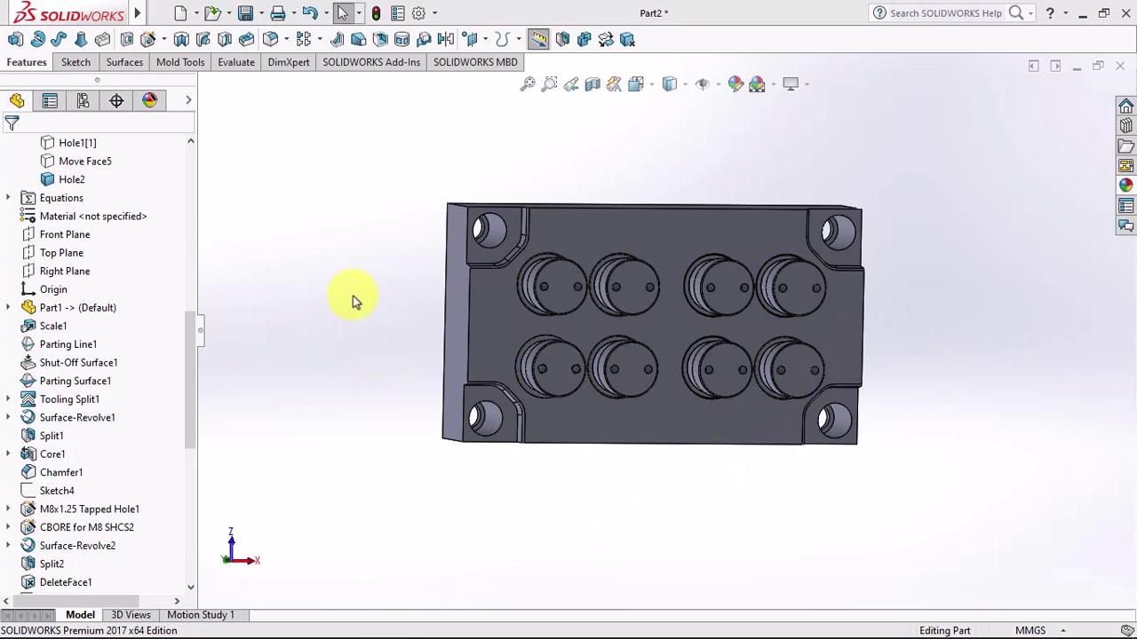
Step: Show the hidden Hole1[1] and Move Face5 bodies again
drag(192, 340, 190, 285)
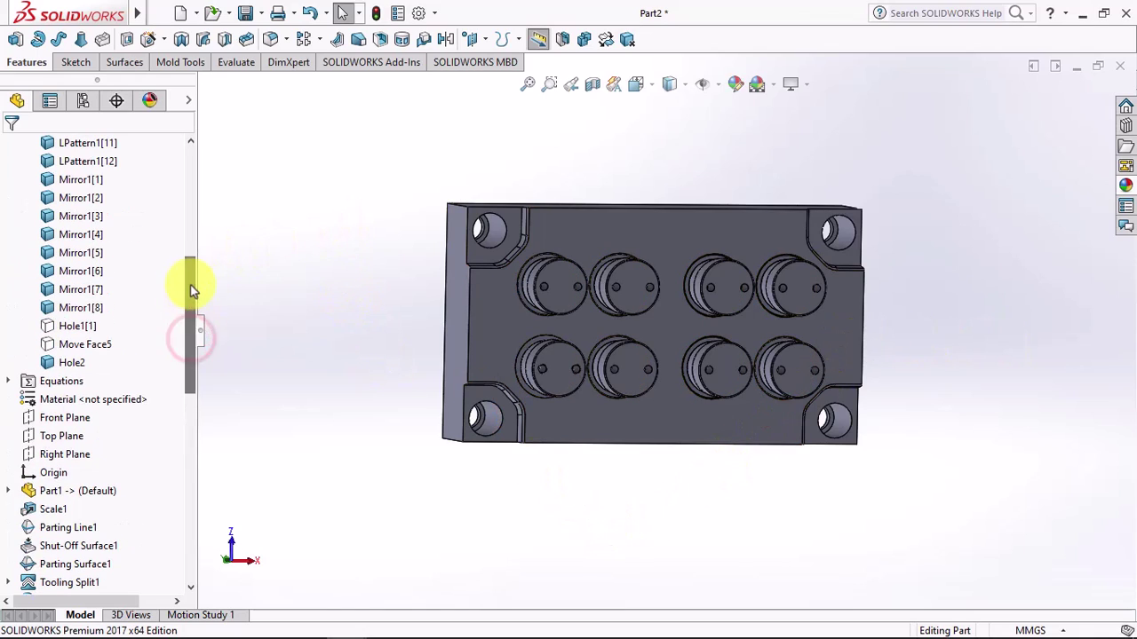
click(71, 326)
ctrl+click(84, 344)
click(139, 319)
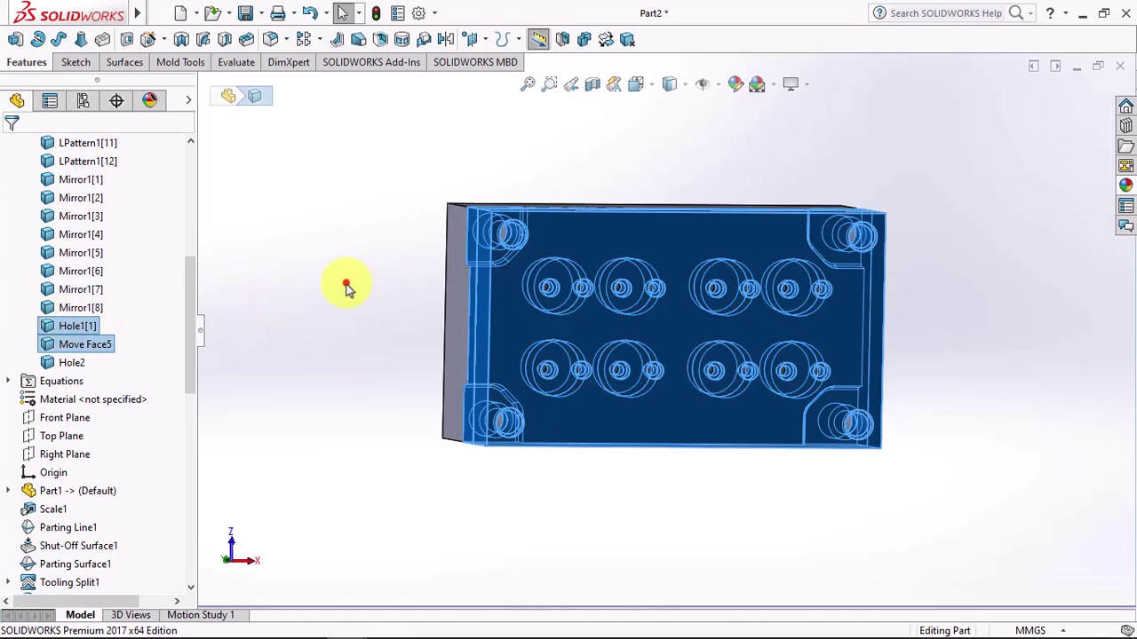
Step: Start a new sketch on the plate's large front face
middle_drag(351, 256, 339, 314)
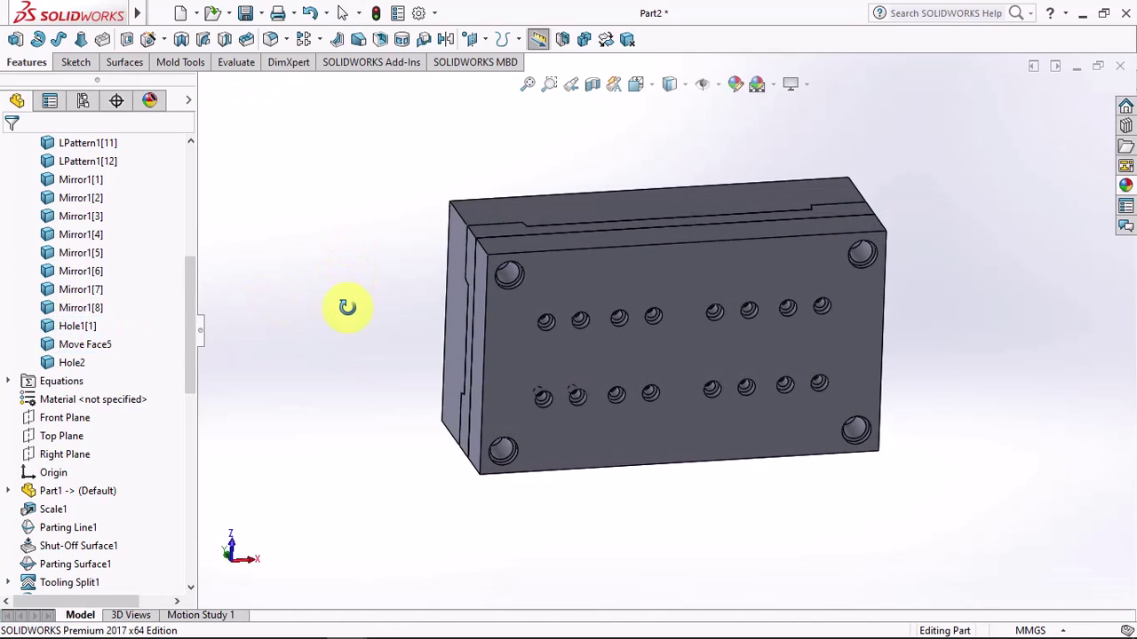
click(613, 282)
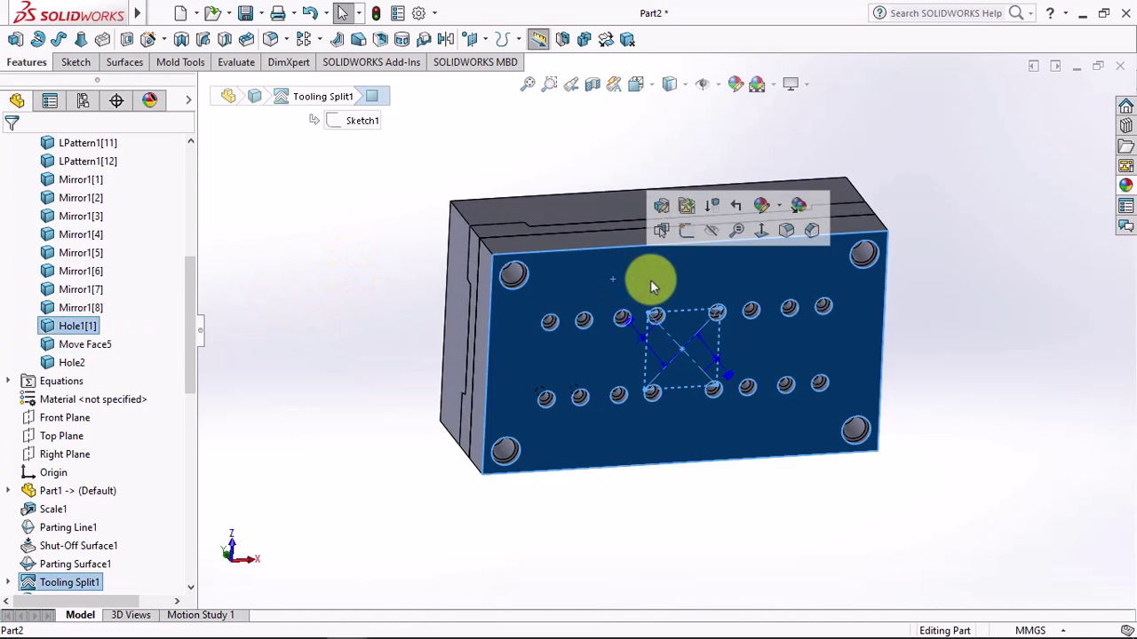
click(686, 231)
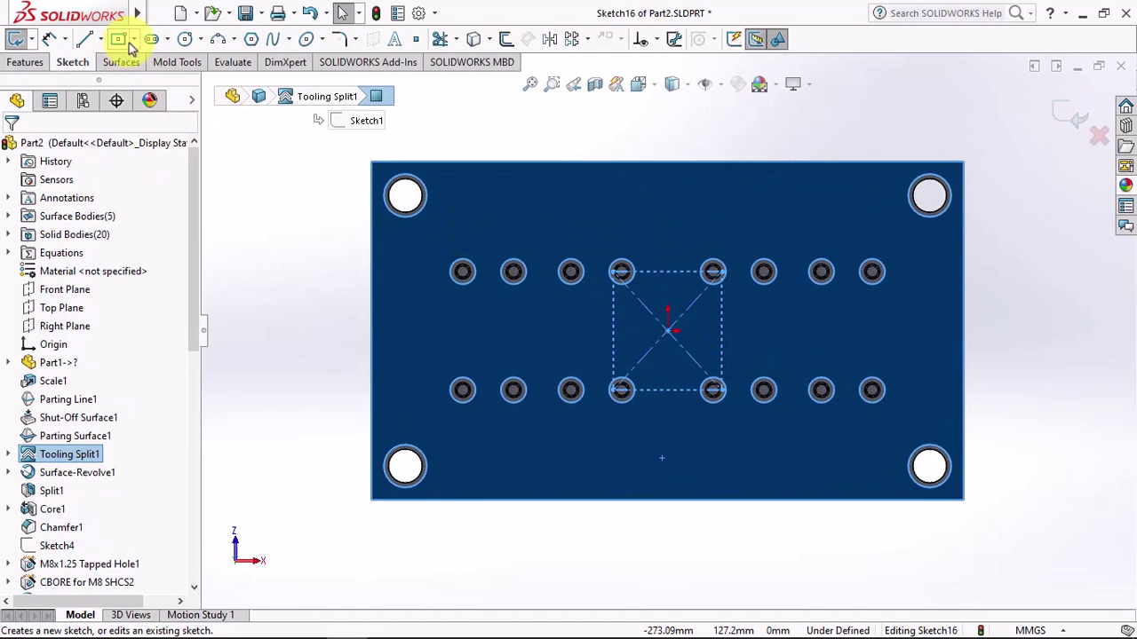
Step: Draw a rectangle across the plate's top edge and dimension its height to 40
click(118, 39)
click(372, 162)
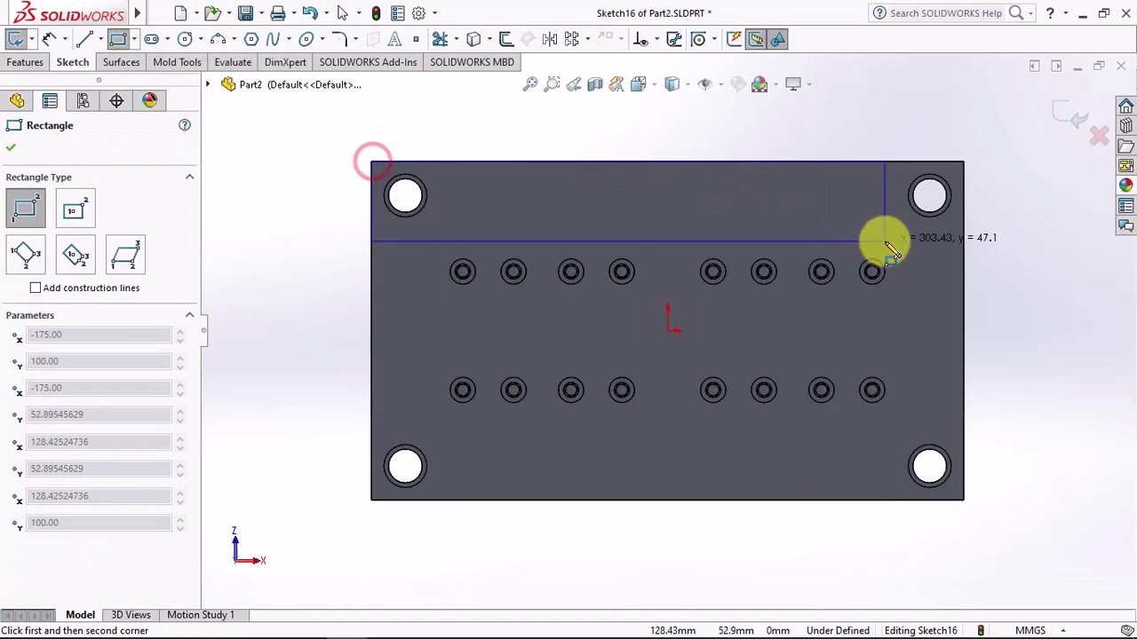
click(964, 257)
click(50, 38)
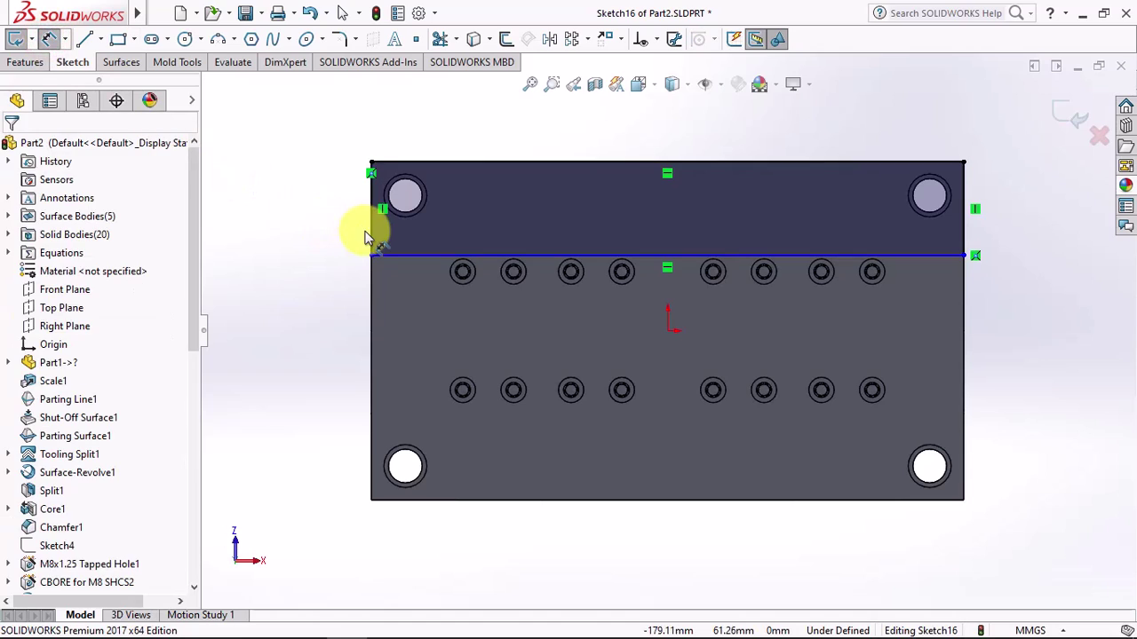
click(372, 223)
click(307, 218)
text(40)
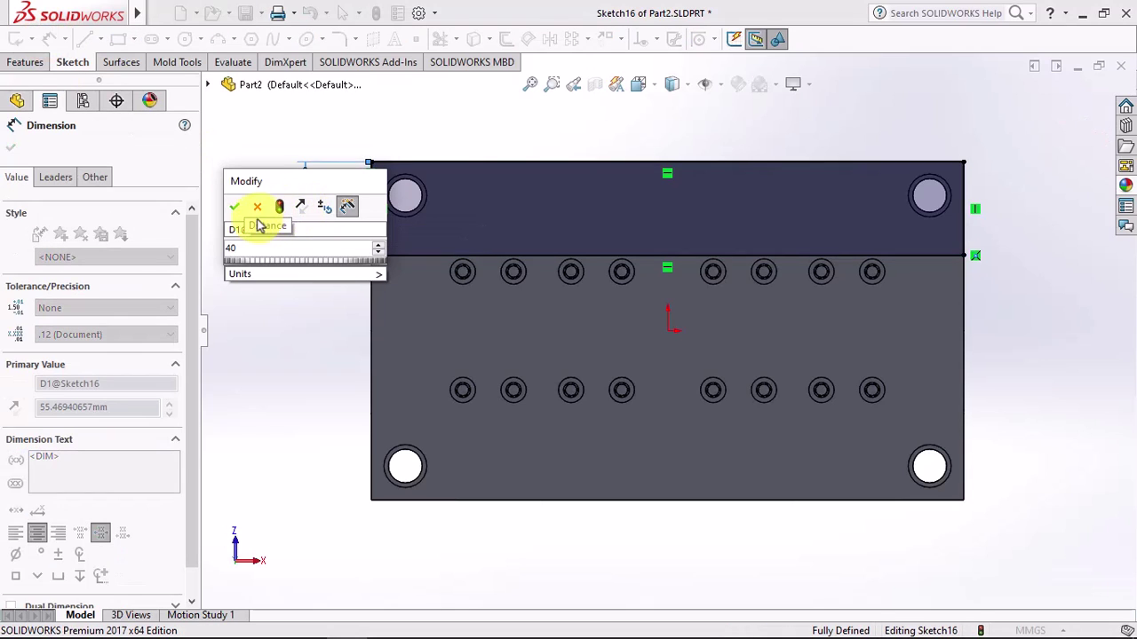
click(234, 206)
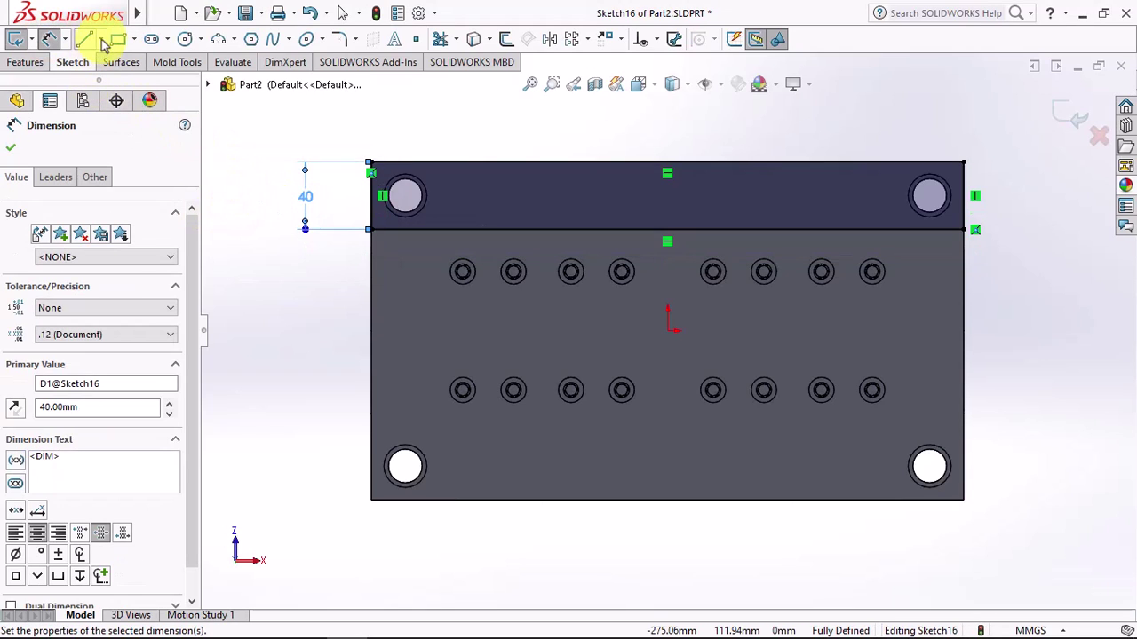
Step: Add horizontal centerlines through the top band and across the plate's middle
click(103, 41)
click(95, 75)
click(372, 196)
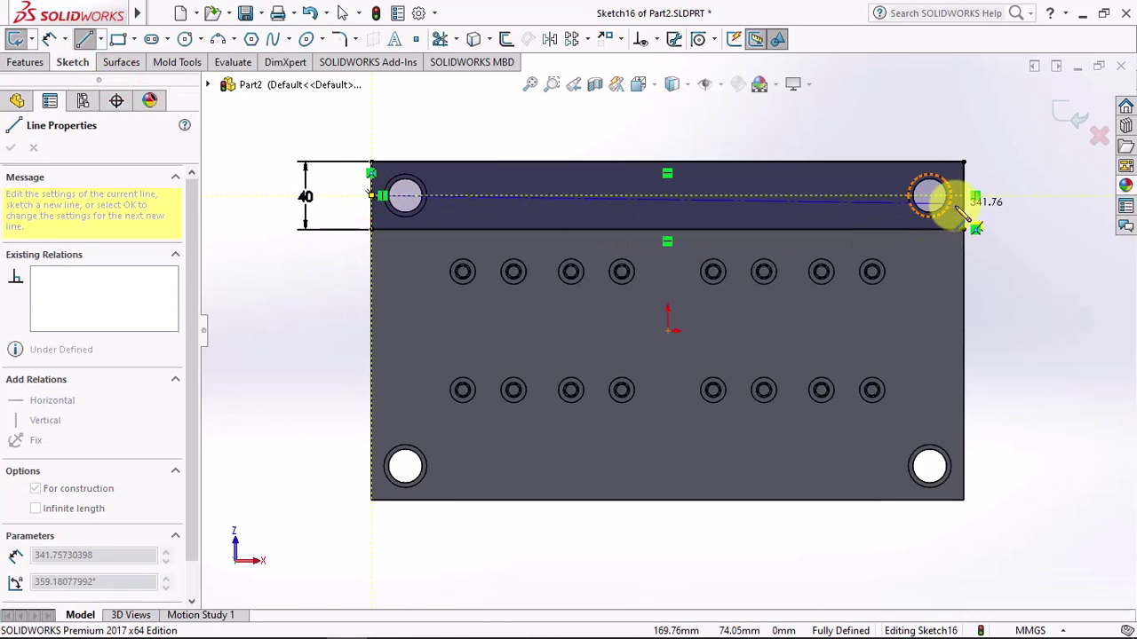
drag(957, 210, 964, 195)
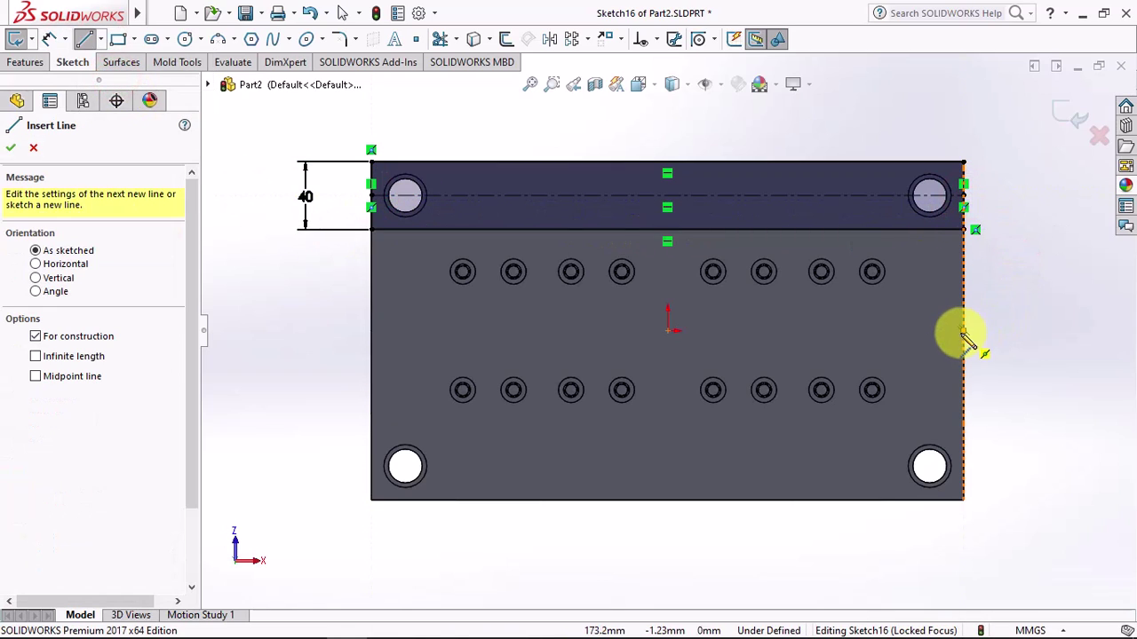
drag(964, 330, 372, 330)
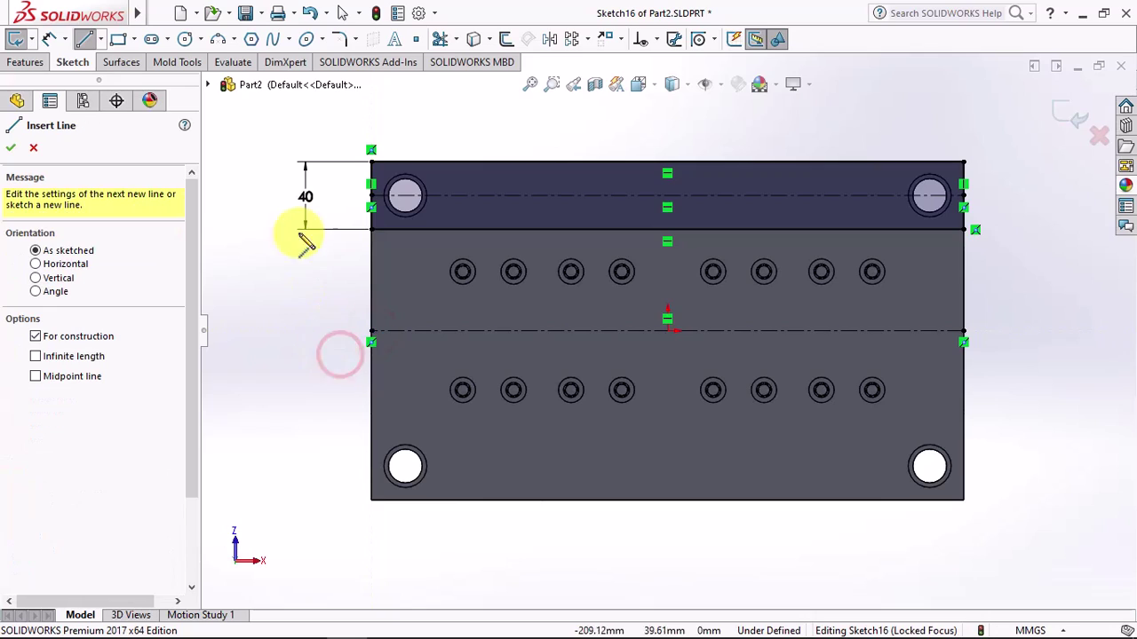
click(183, 40)
Step: Draw three circles on the top band's centerline
click(667, 196)
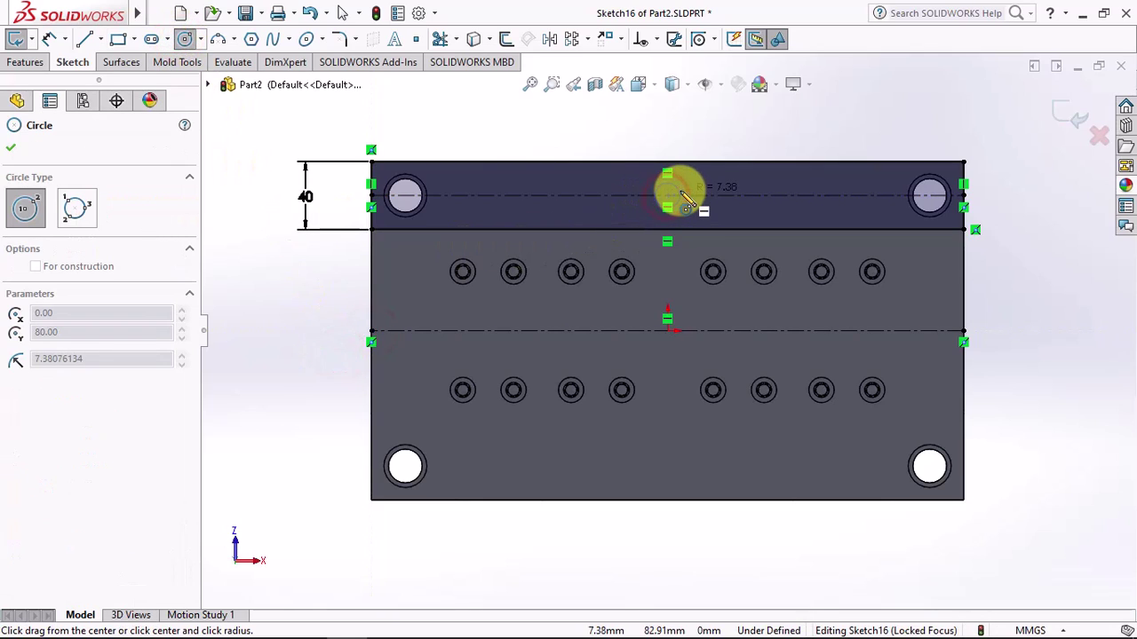
click(681, 191)
click(493, 195)
click(508, 195)
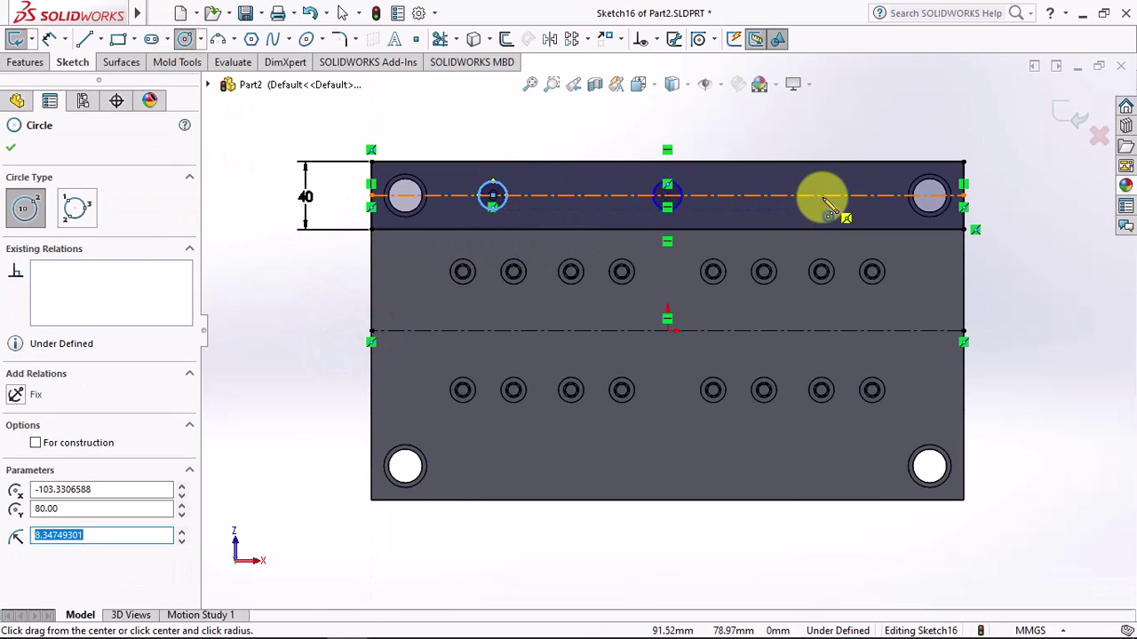
click(821, 195)
click(834, 192)
Step: Make the three circles equal with an Equal relation
click(655, 39)
click(686, 81)
click(671, 185)
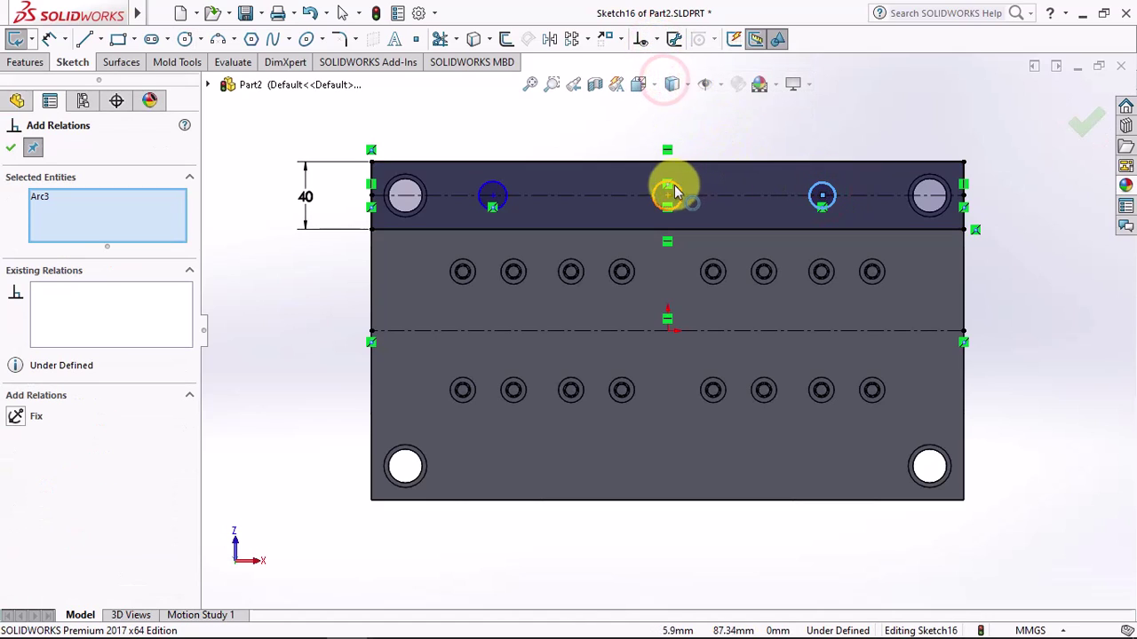
click(496, 207)
click(502, 194)
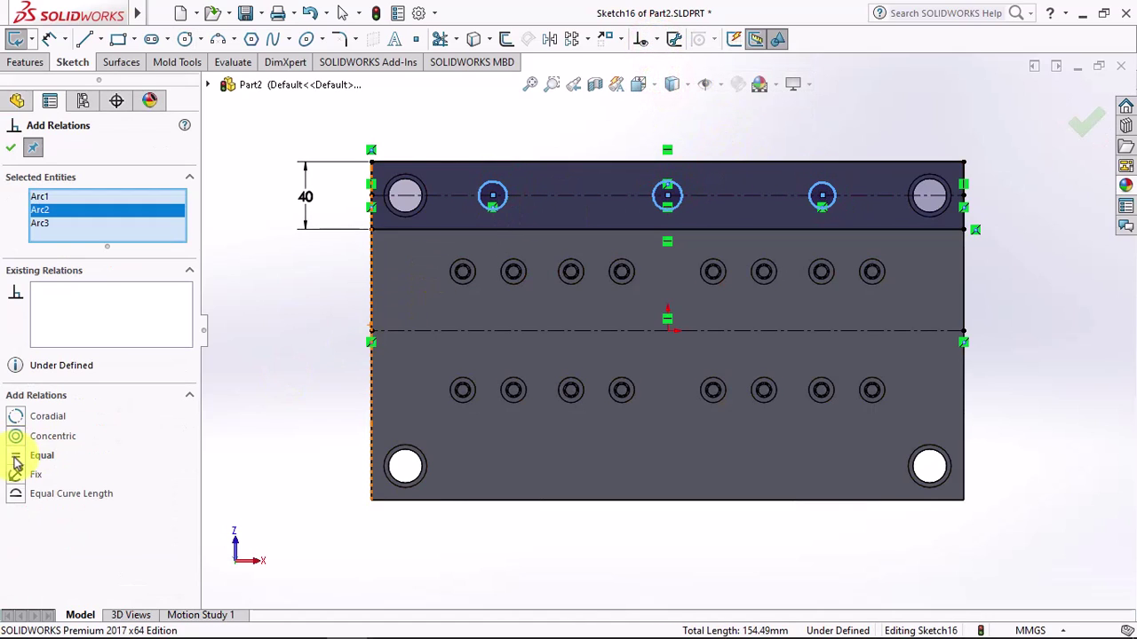
click(12, 148)
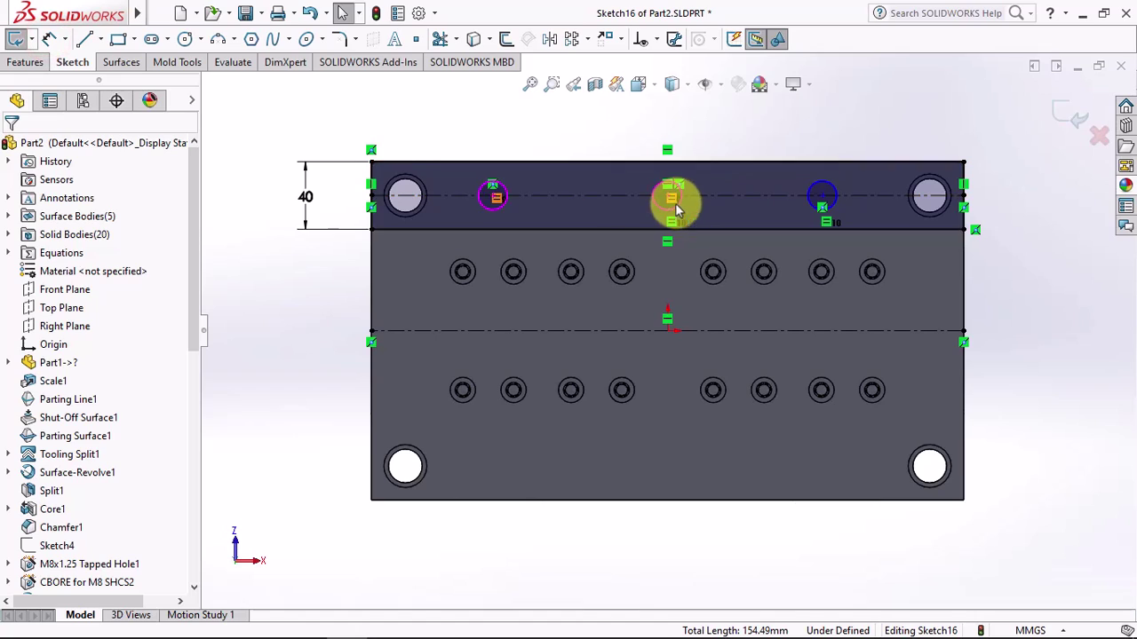
Step: Dimension the centre circle to a 13.5 diameter
click(47, 42)
click(664, 228)
click(671, 213)
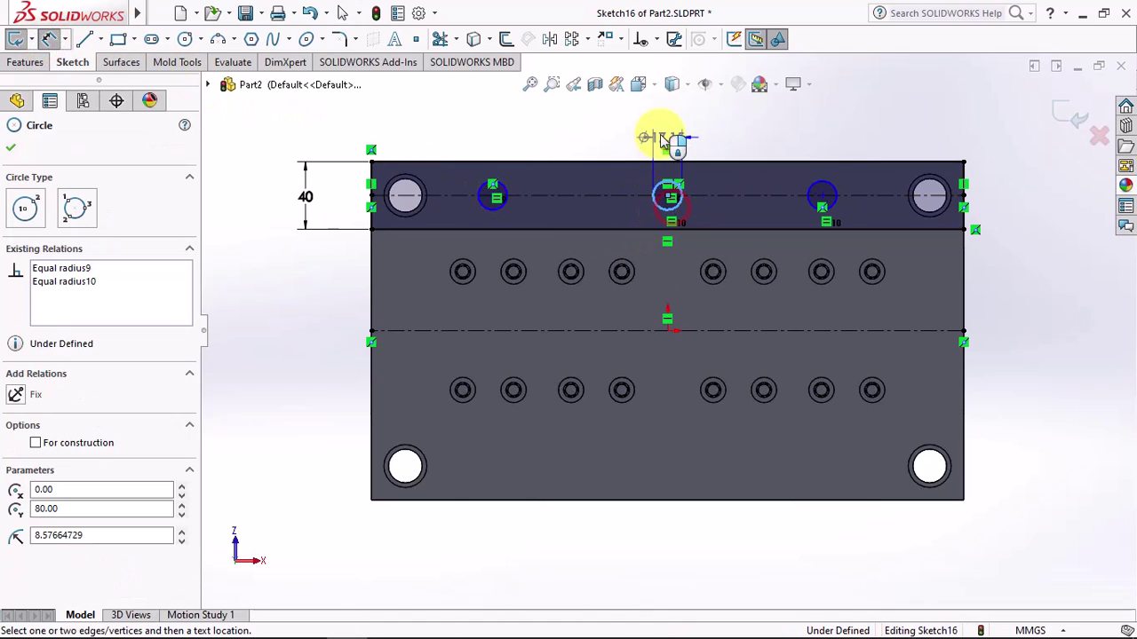
click(662, 129)
text(13.5)
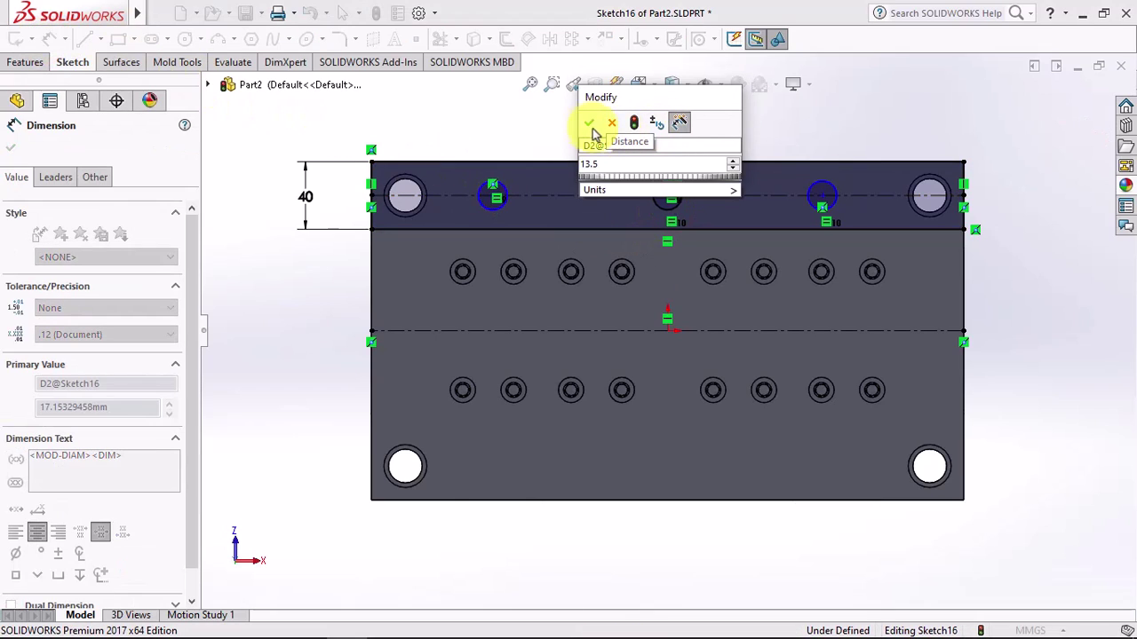
click(590, 125)
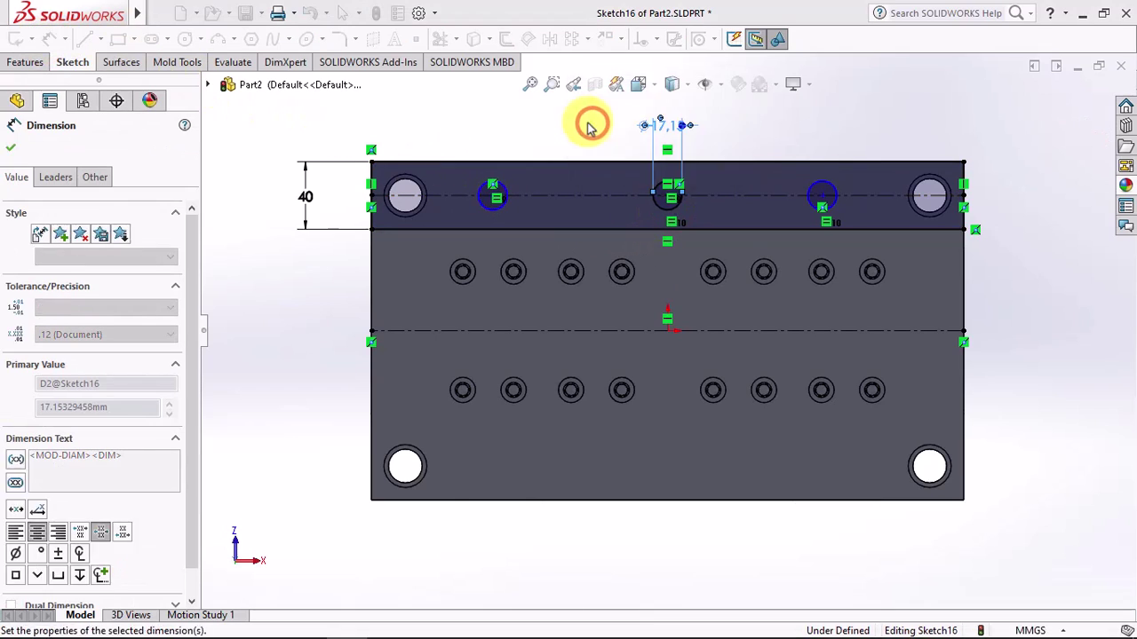
Step: Space the left and right circles 115 from the centre circle
click(494, 197)
click(667, 195)
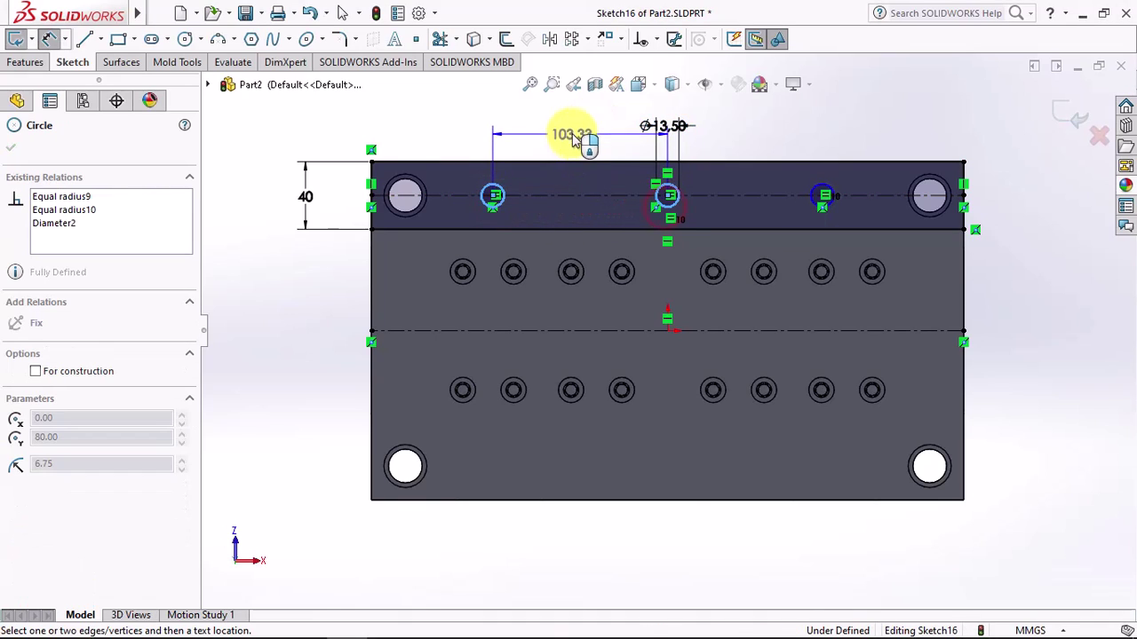
click(575, 141)
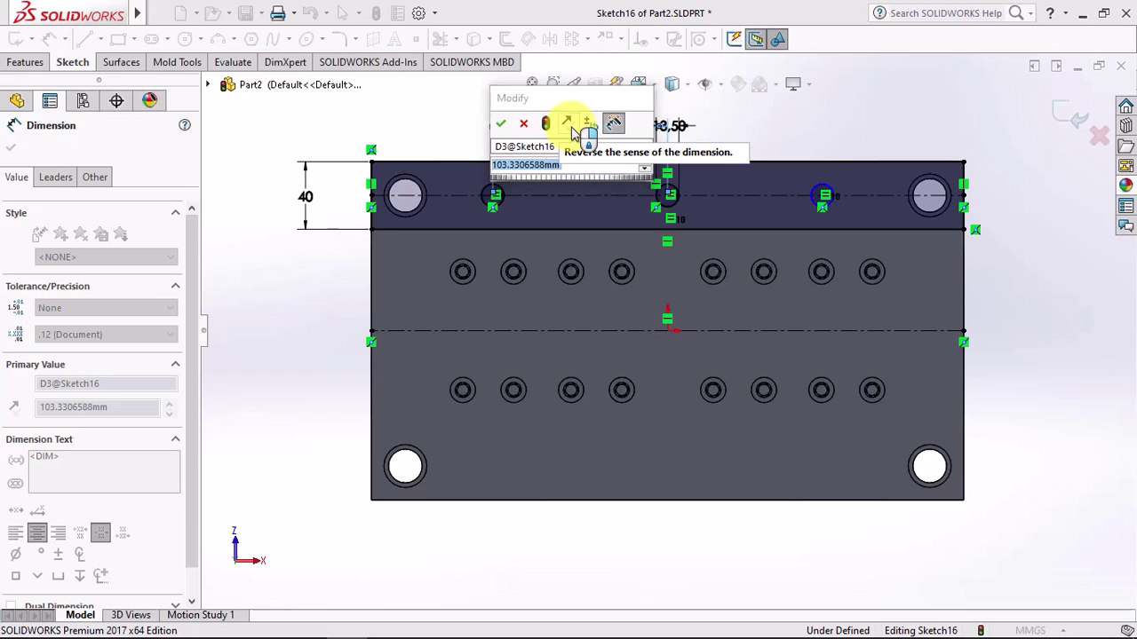
text(115)
click(503, 126)
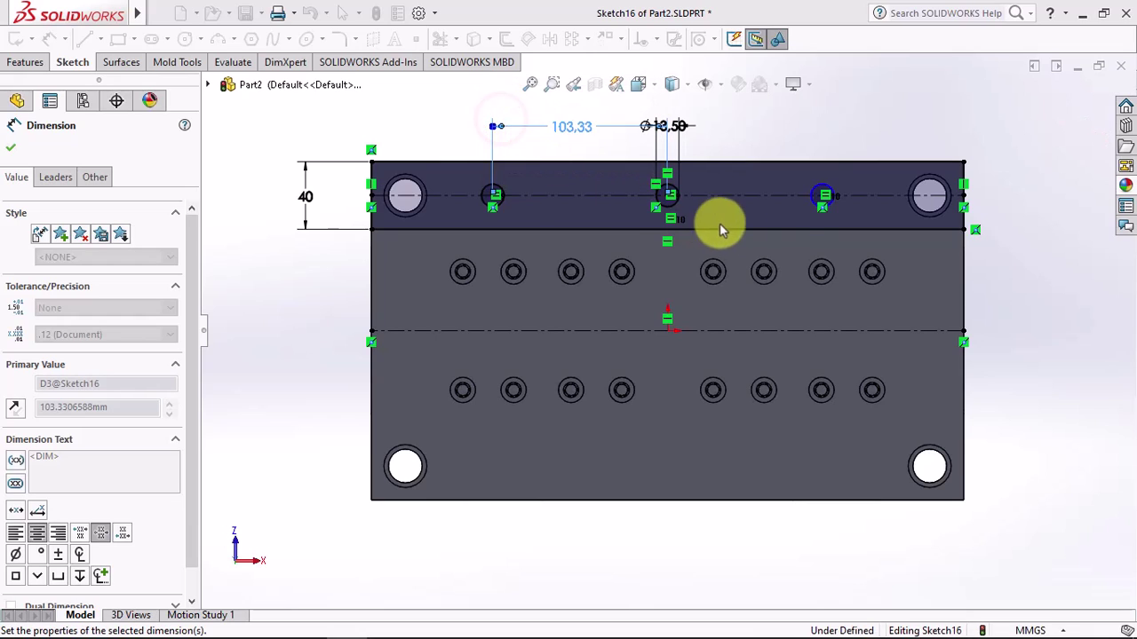
click(823, 195)
click(669, 195)
click(752, 142)
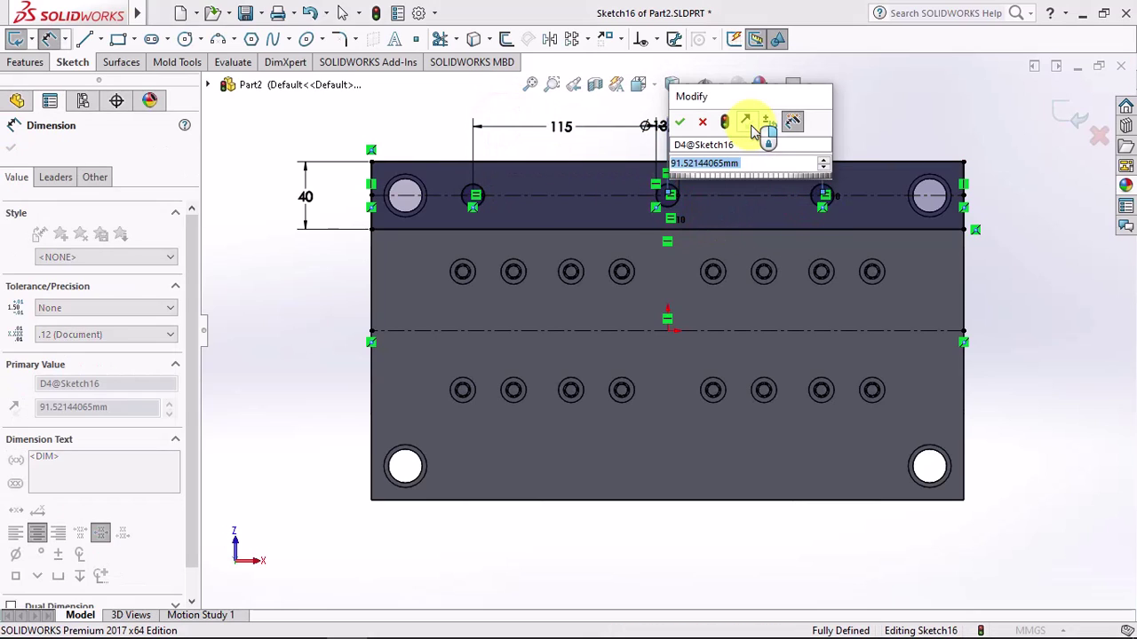
click(679, 123)
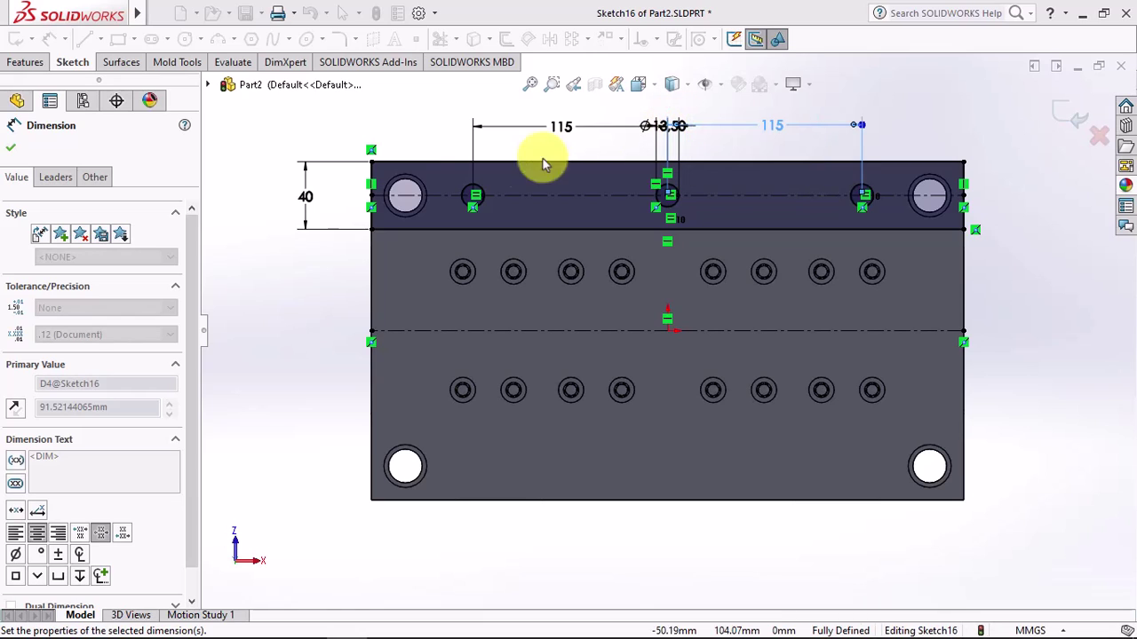
click(10, 148)
Step: Mirror the top band and circles about the horizontal middle centerline
click(556, 39)
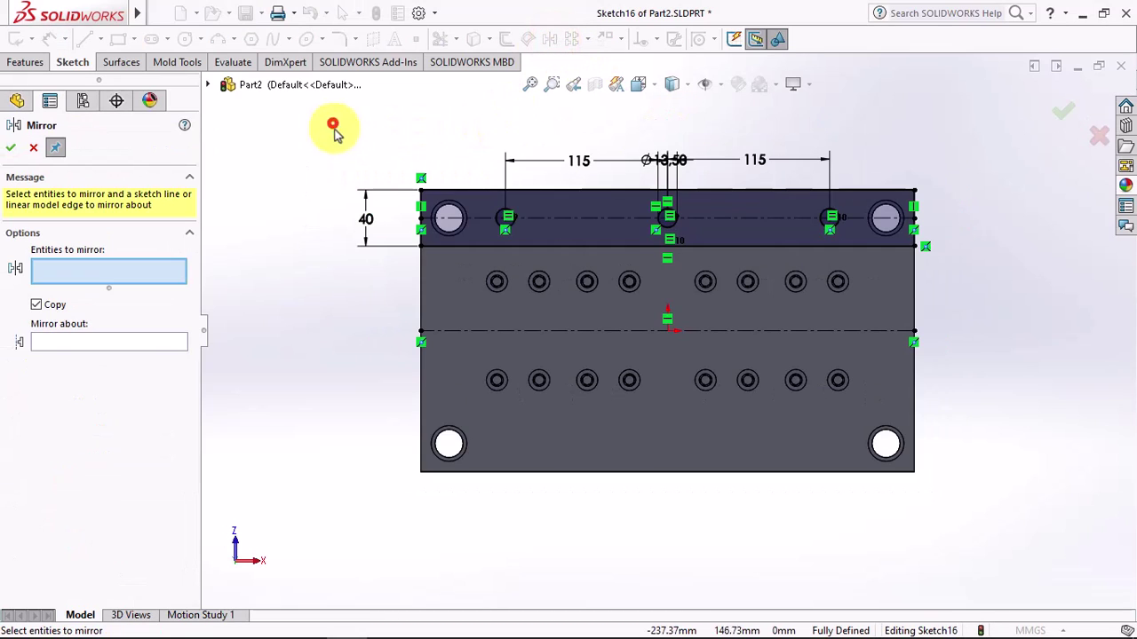
drag(332, 125, 968, 278)
click(876, 334)
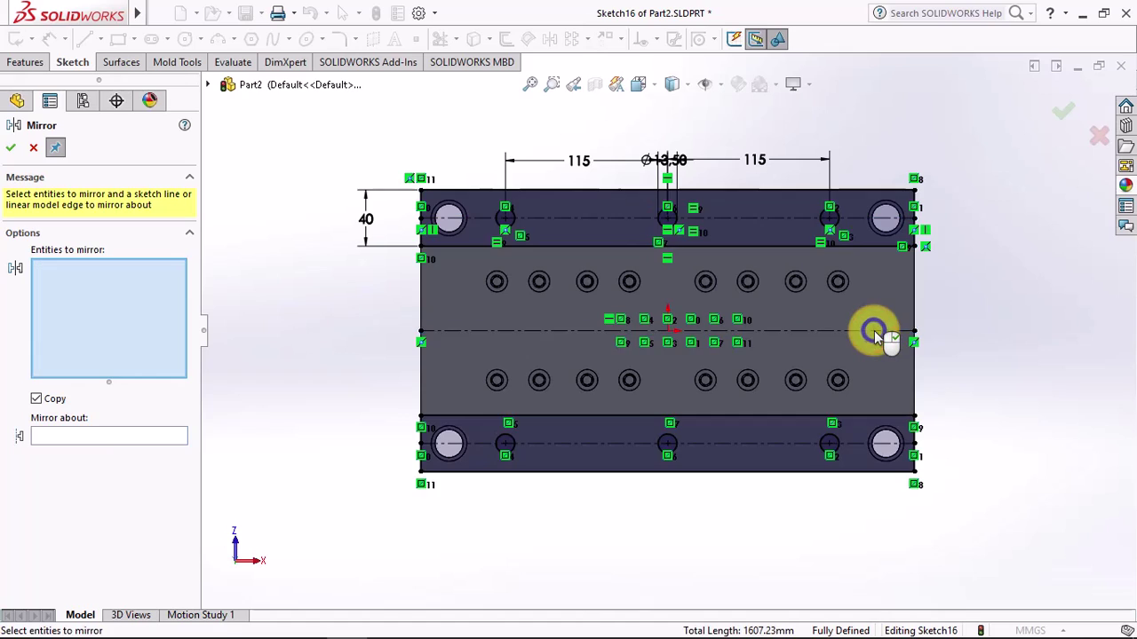
click(10, 148)
click(24, 63)
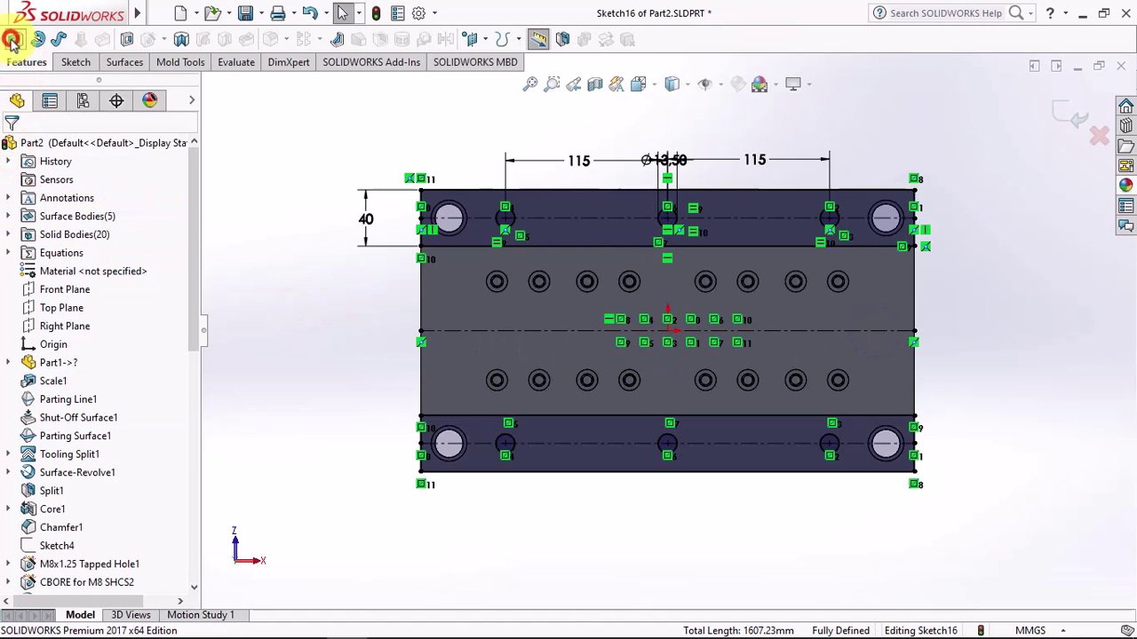
Step: Extrude the sketch 70 mm into two separate clamp bars with Merge result unchecked
click(11, 41)
click(180, 305)
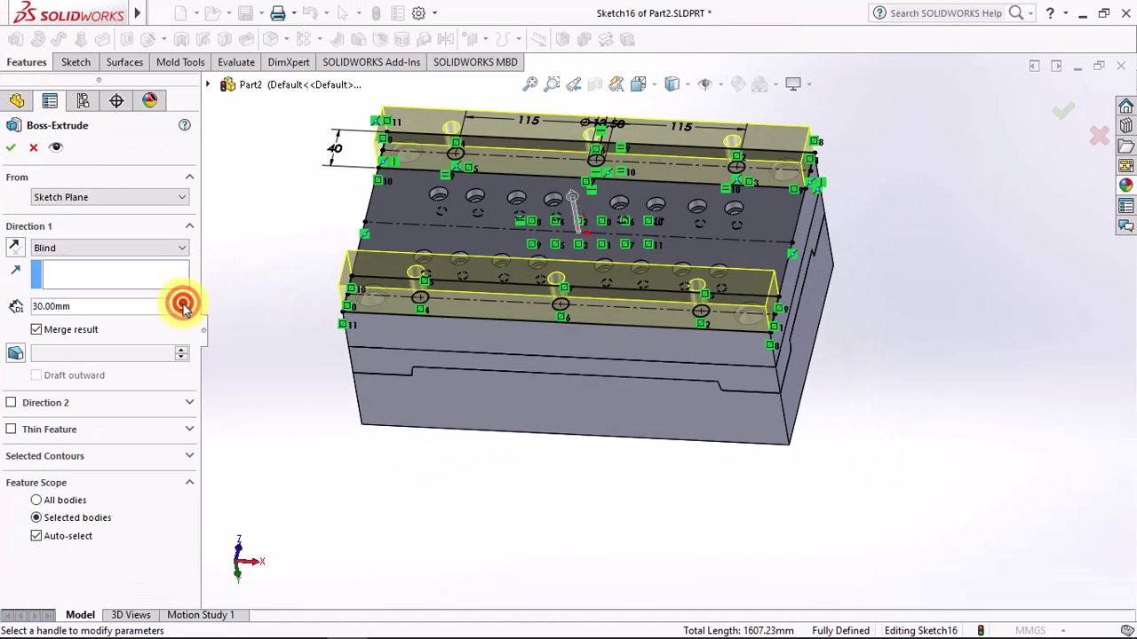
click(180, 305)
click(181, 304)
click(36, 330)
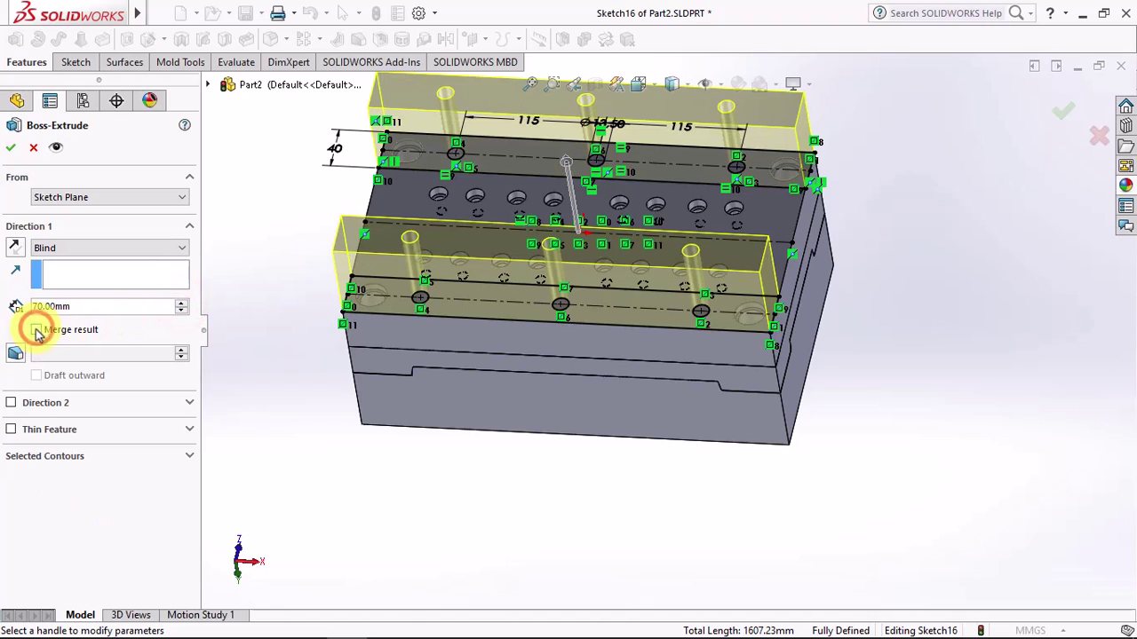
click(12, 150)
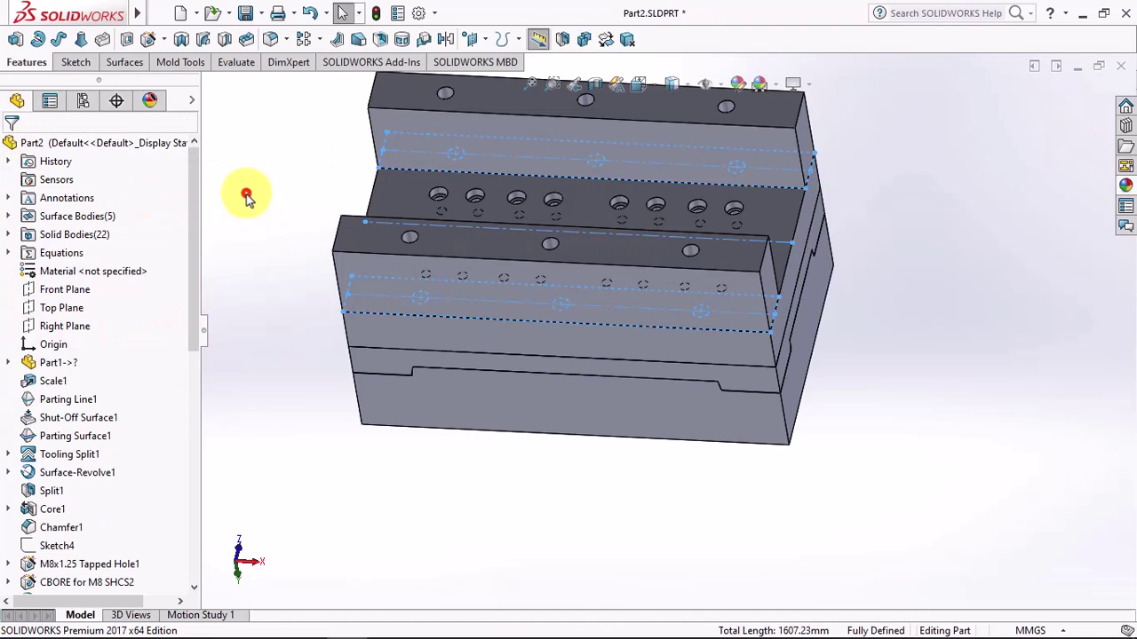
Step: Hide both clamp bar bodies
click(247, 198)
scroll(510, 182, down, 3)
click(474, 237)
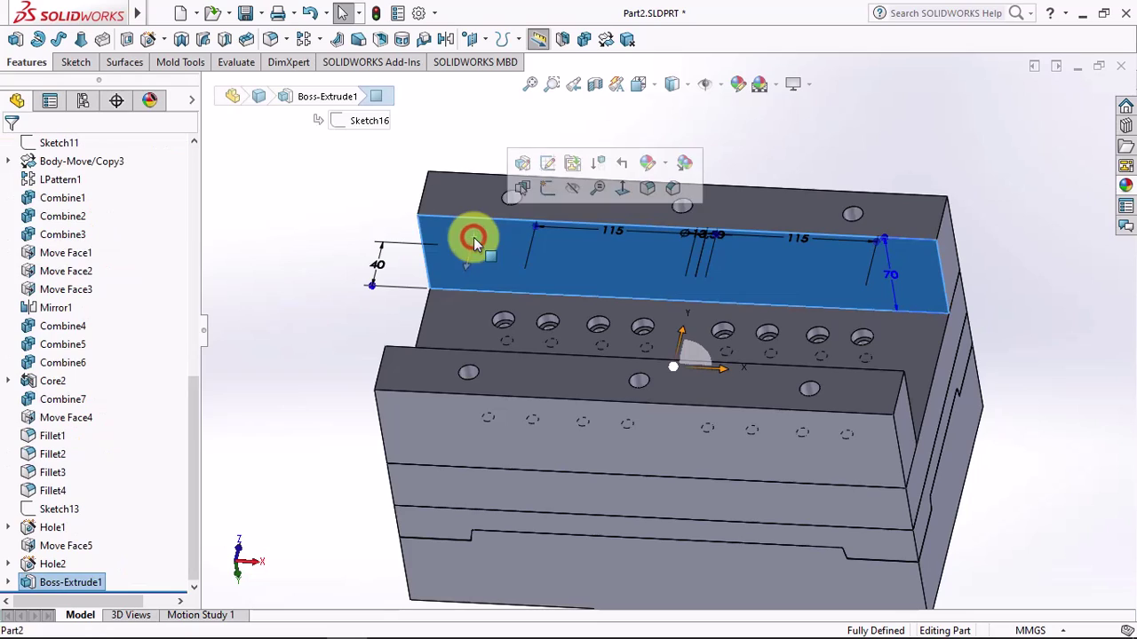
click(570, 175)
click(409, 416)
click(508, 364)
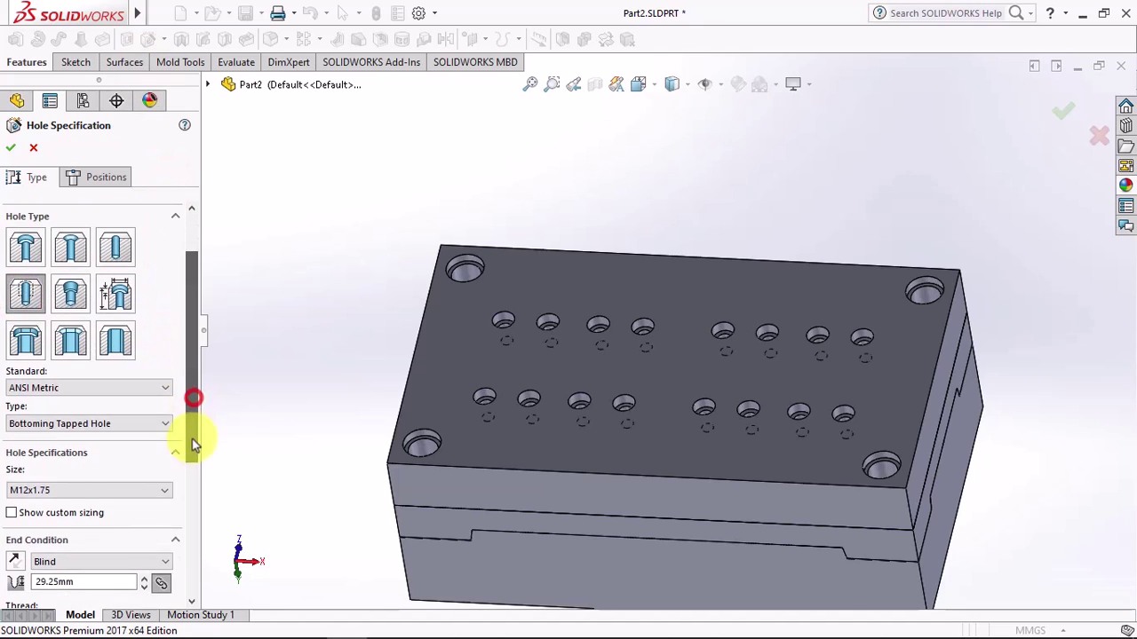
Step: Limit the M12x1.75 tapped hole to the top plate body and begin 3D hole placement
drag(192, 399, 195, 500)
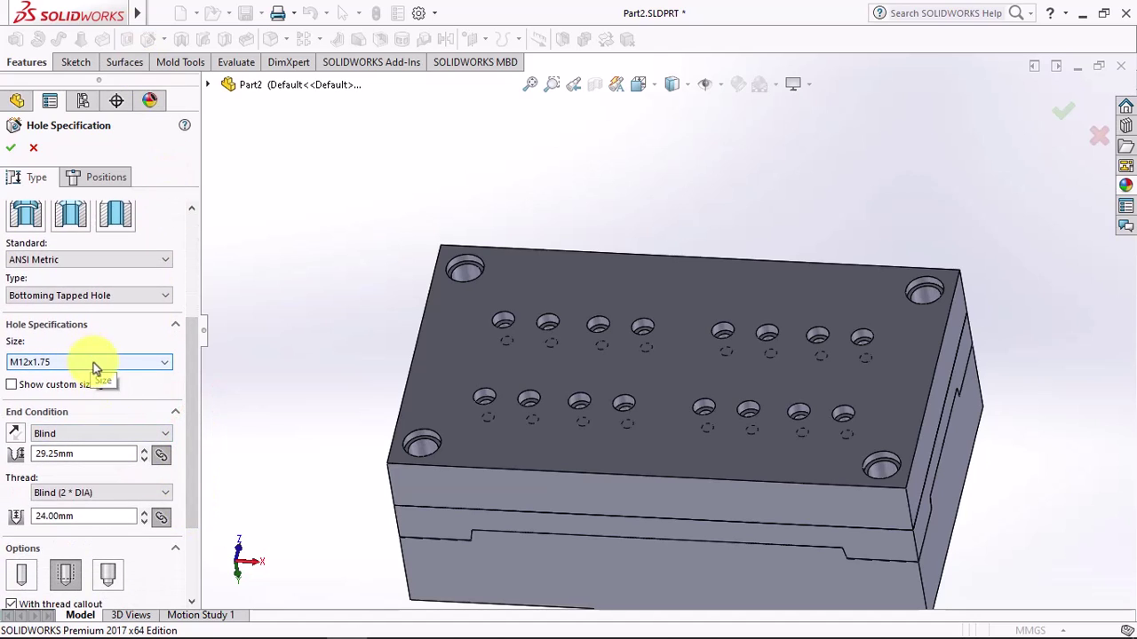
drag(192, 444, 194, 507)
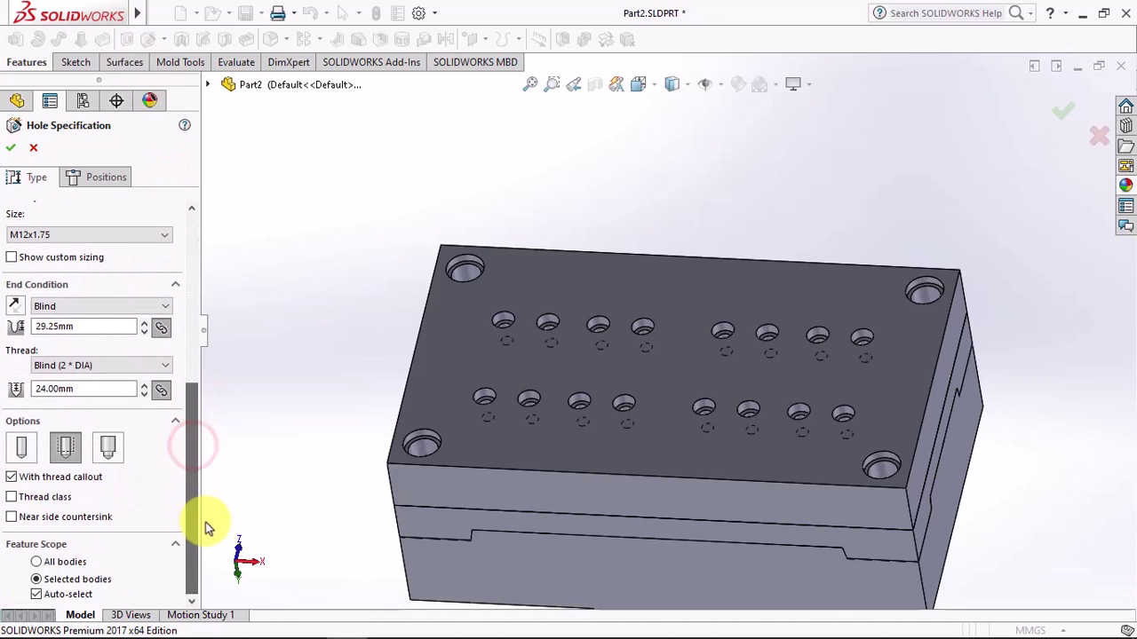
click(506, 454)
click(108, 180)
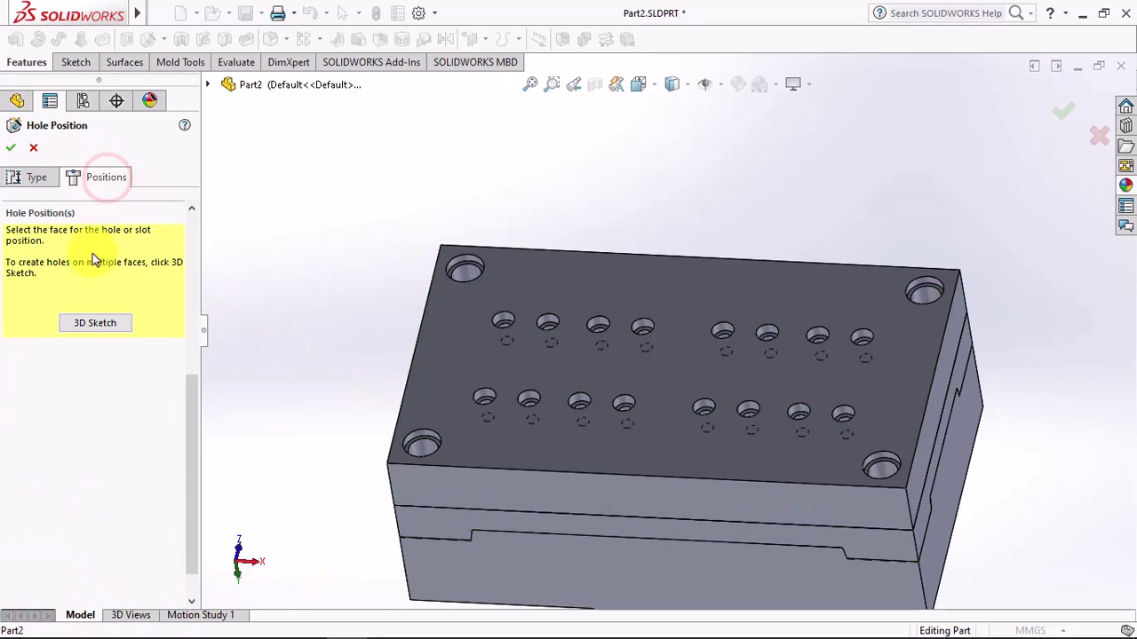
click(84, 331)
Step: Place seven hole points on the top plate, four of them near the front edge
click(526, 268)
click(687, 273)
click(790, 283)
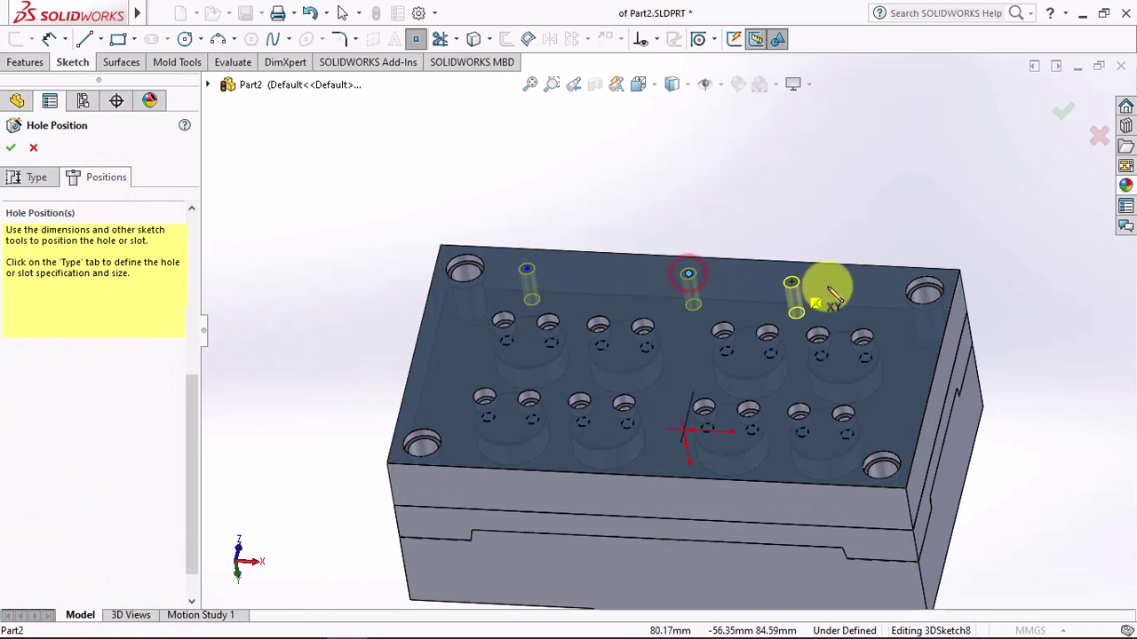
click(833, 284)
click(476, 441)
click(654, 454)
click(782, 465)
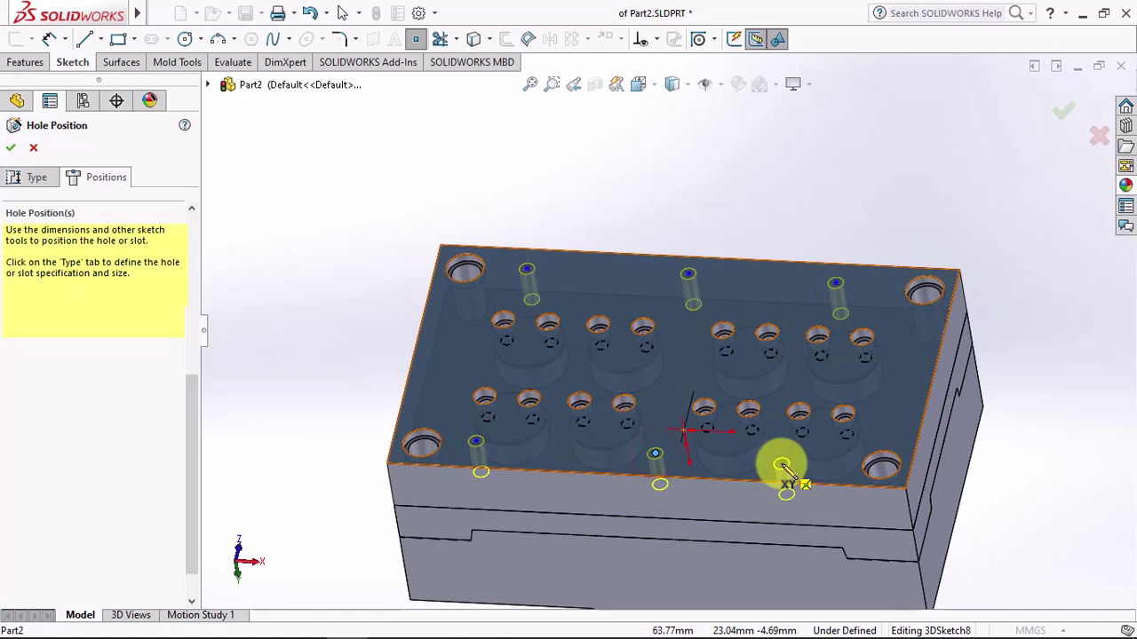
Step: Show the hidden rear and front clamp bar bodies again from the flyout feature tree
click(208, 85)
click(241, 177)
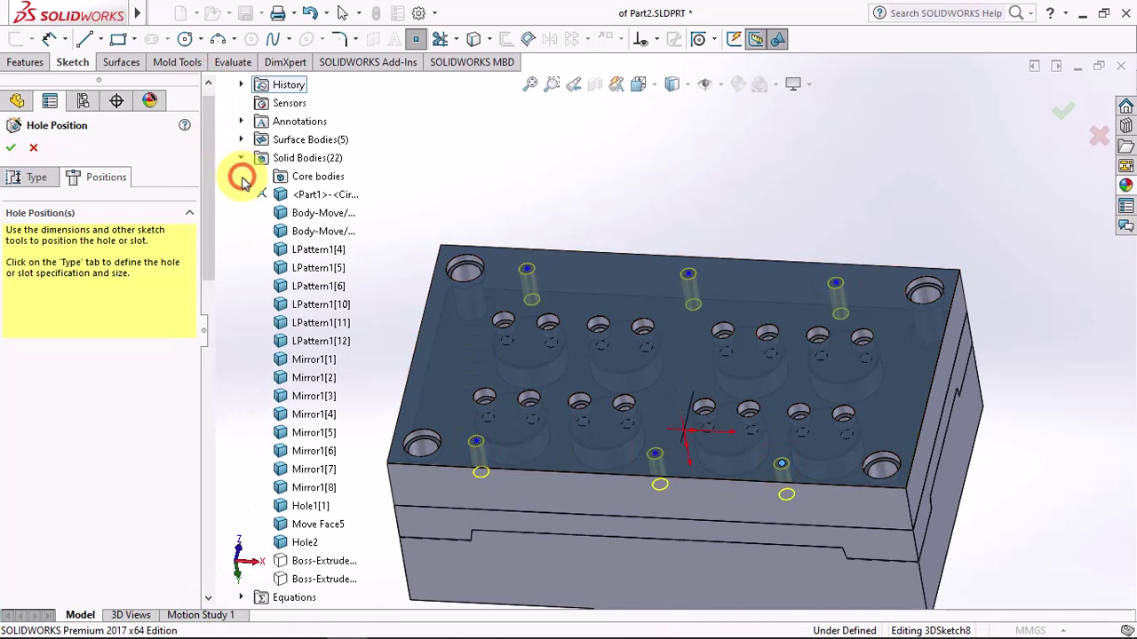
scroll(282, 448, down, 2)
scroll(293, 417, down, 3)
click(305, 377)
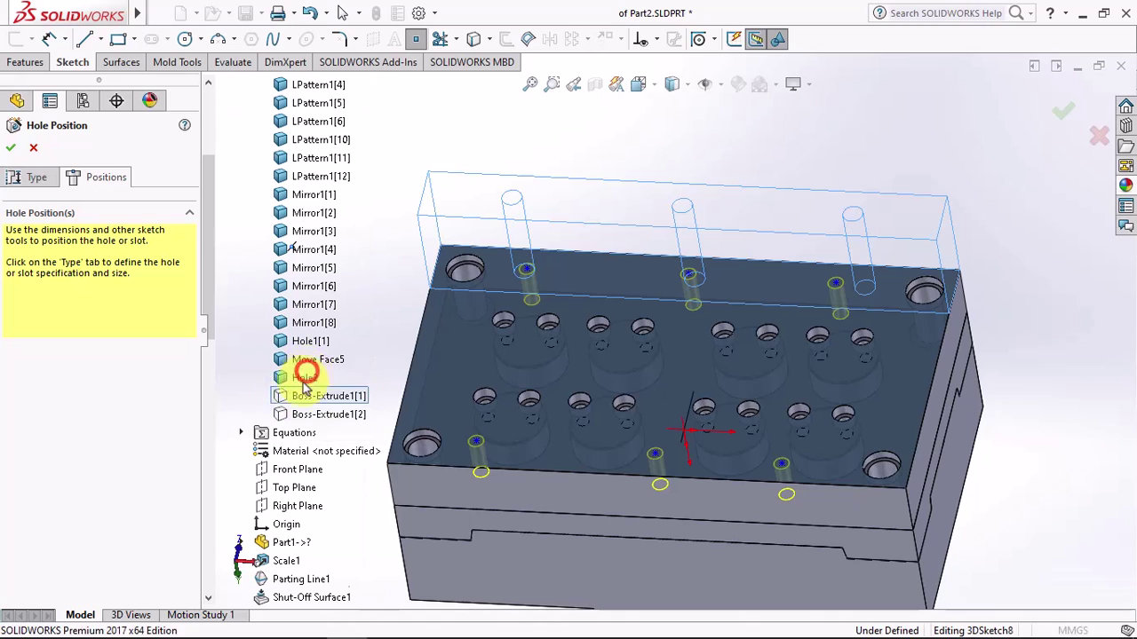
click(320, 396)
click(297, 388)
click(320, 414)
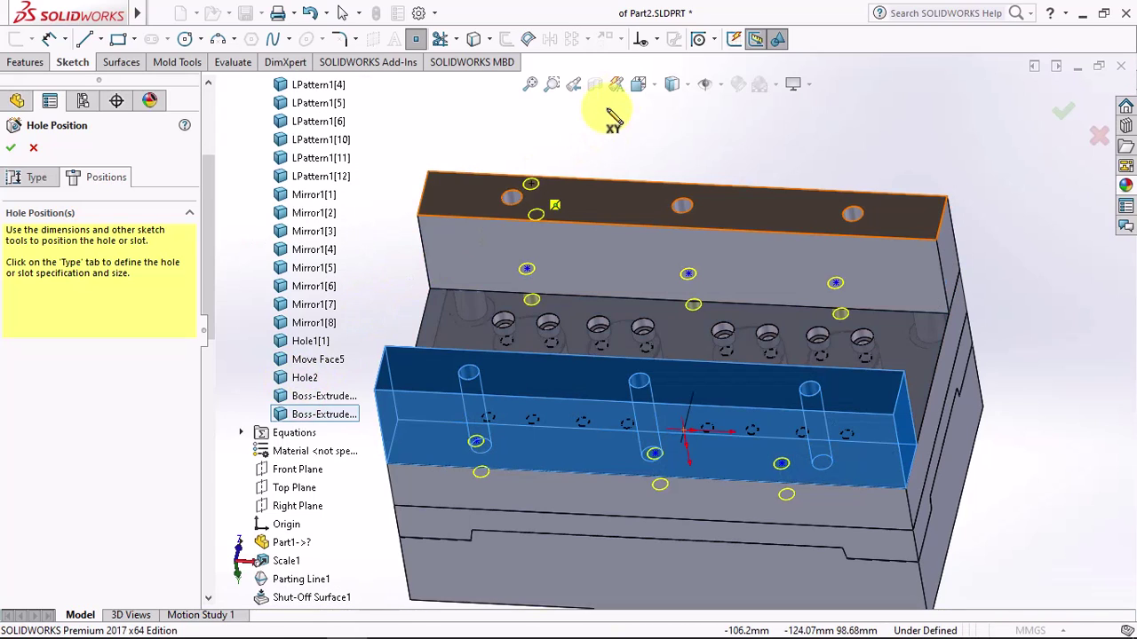
Step: Start Add Relations in wireframe view, picking a hole point and removing a stray body
click(652, 38)
click(657, 79)
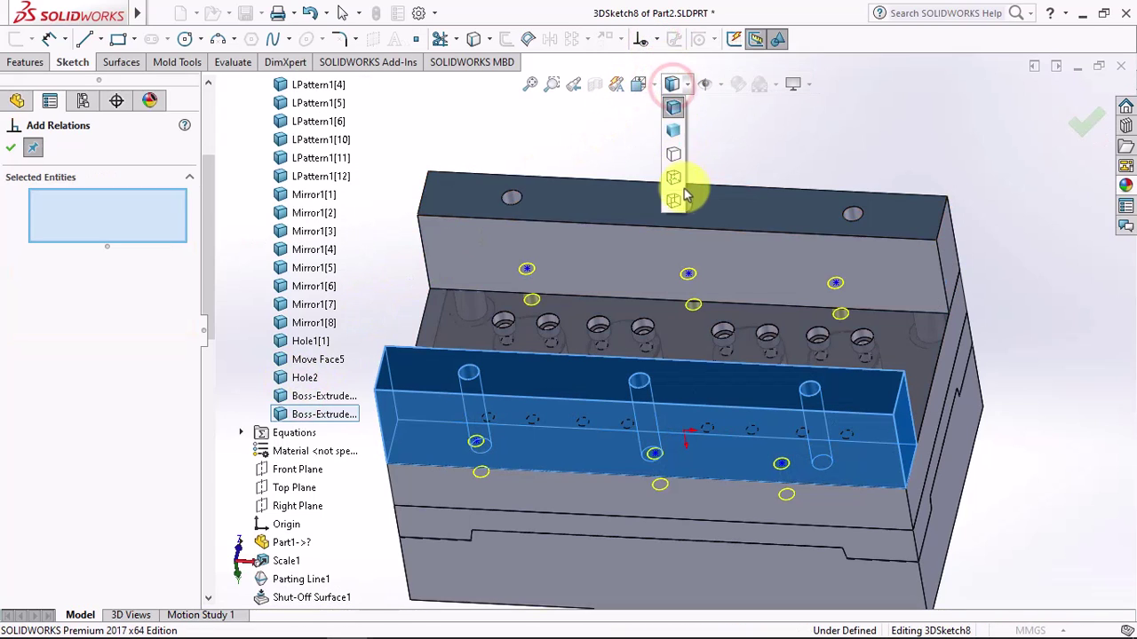
click(684, 196)
scroll(526, 282, down, 3)
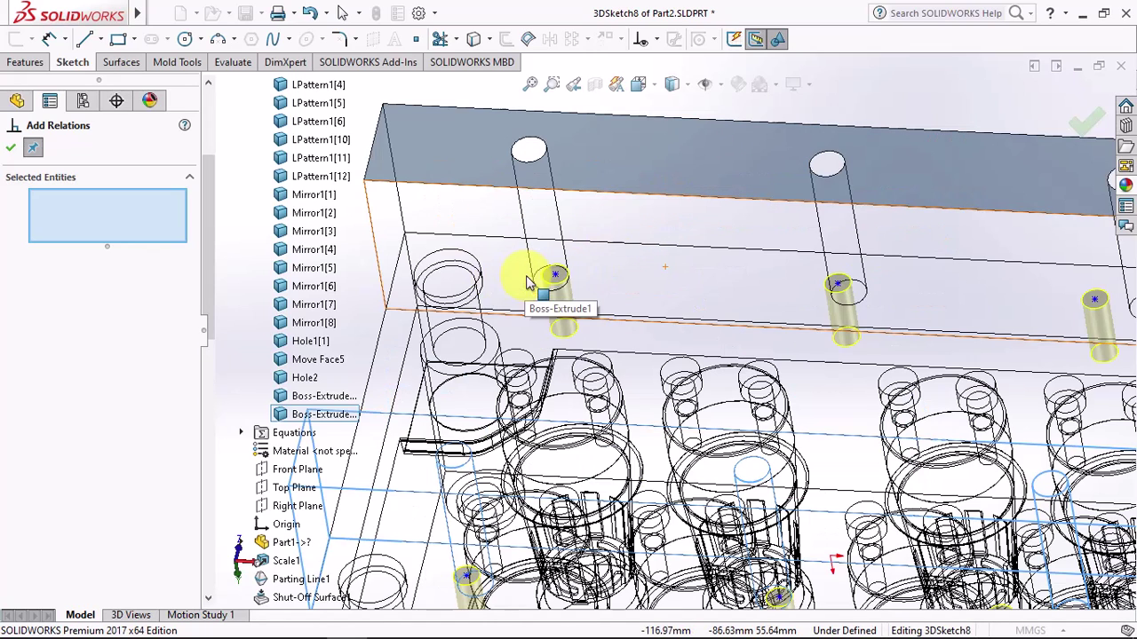
scroll(527, 283, down, 2)
click(539, 292)
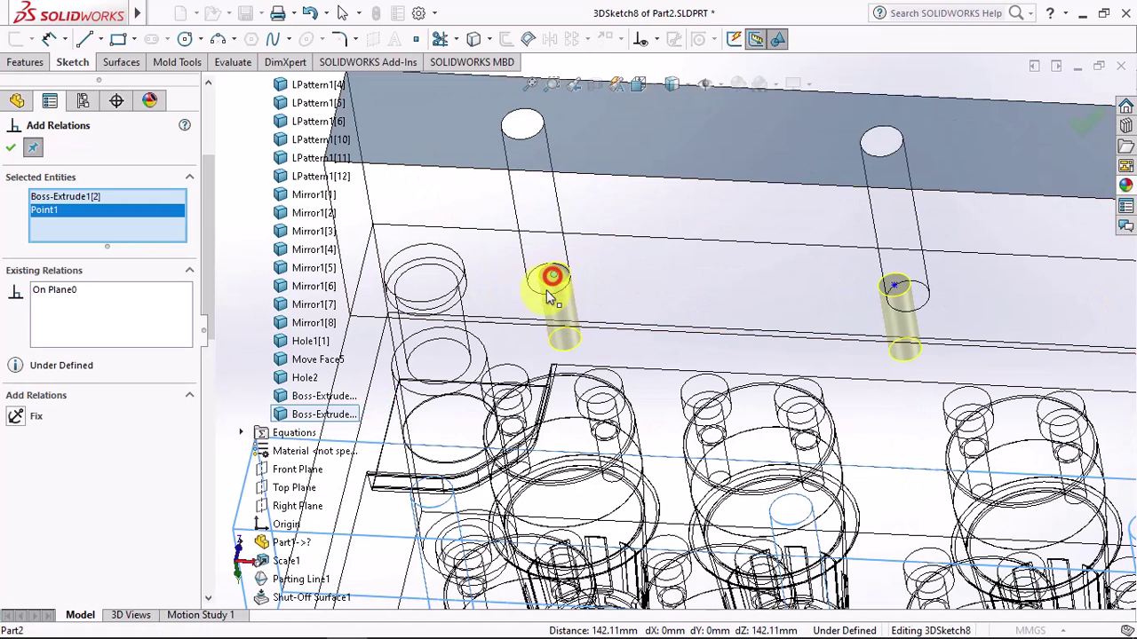
click(84, 203)
right_click(83, 200)
click(106, 225)
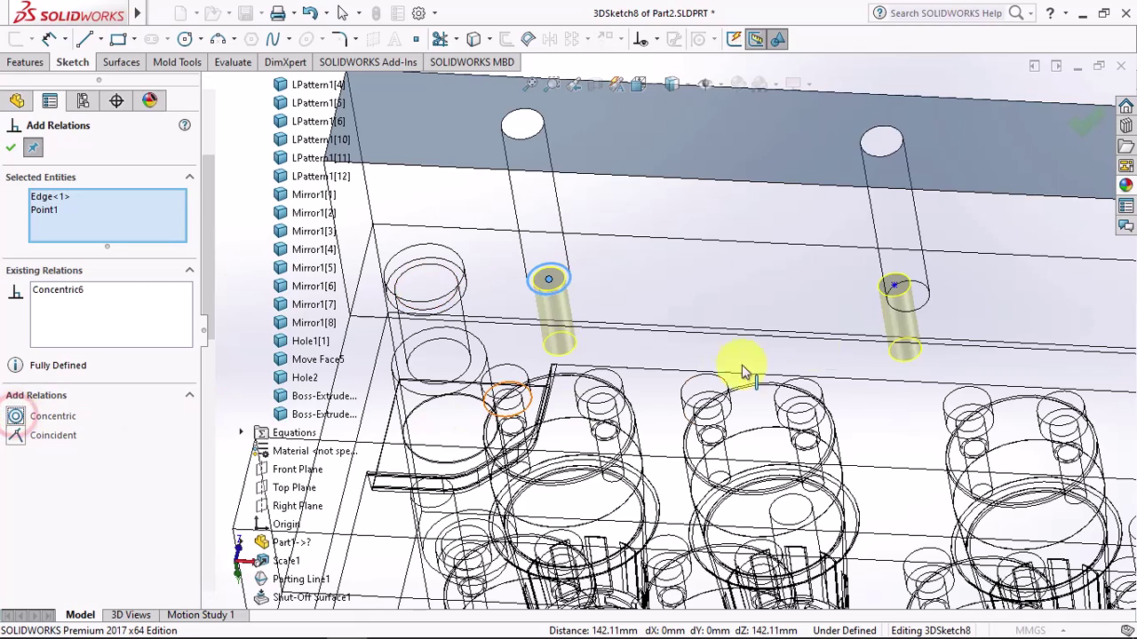
Step: Make two hole points concentric with their clamp-bar hole edges
click(895, 286)
click(895, 307)
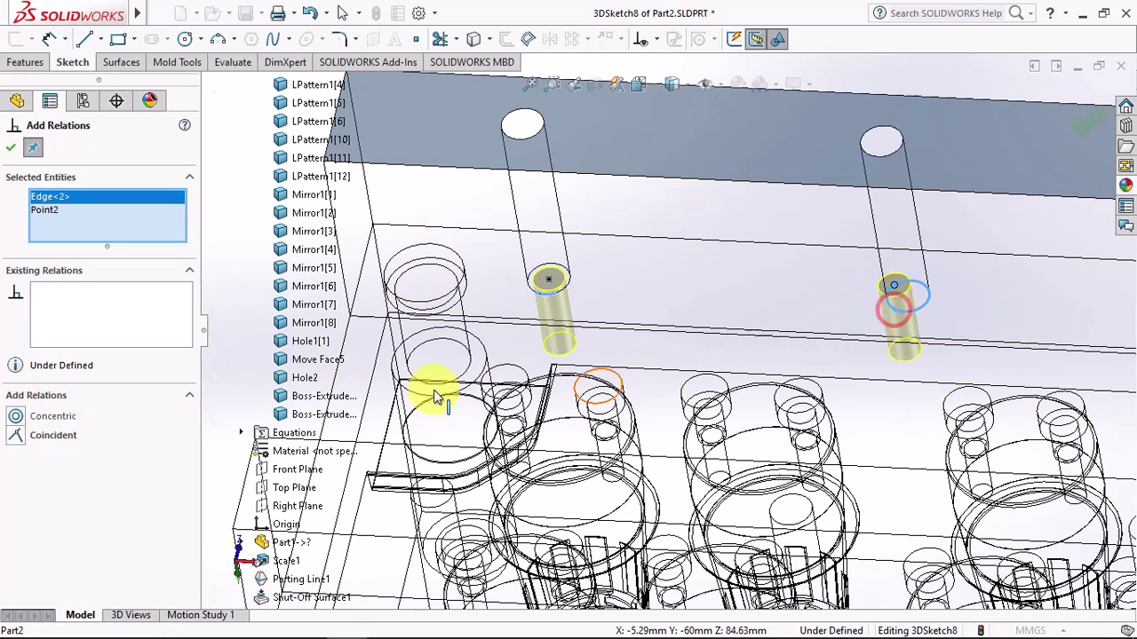
click(13, 417)
scroll(1028, 330, up, 2)
scroll(977, 312, down, 2)
scroll(934, 306, down, 1)
click(933, 306)
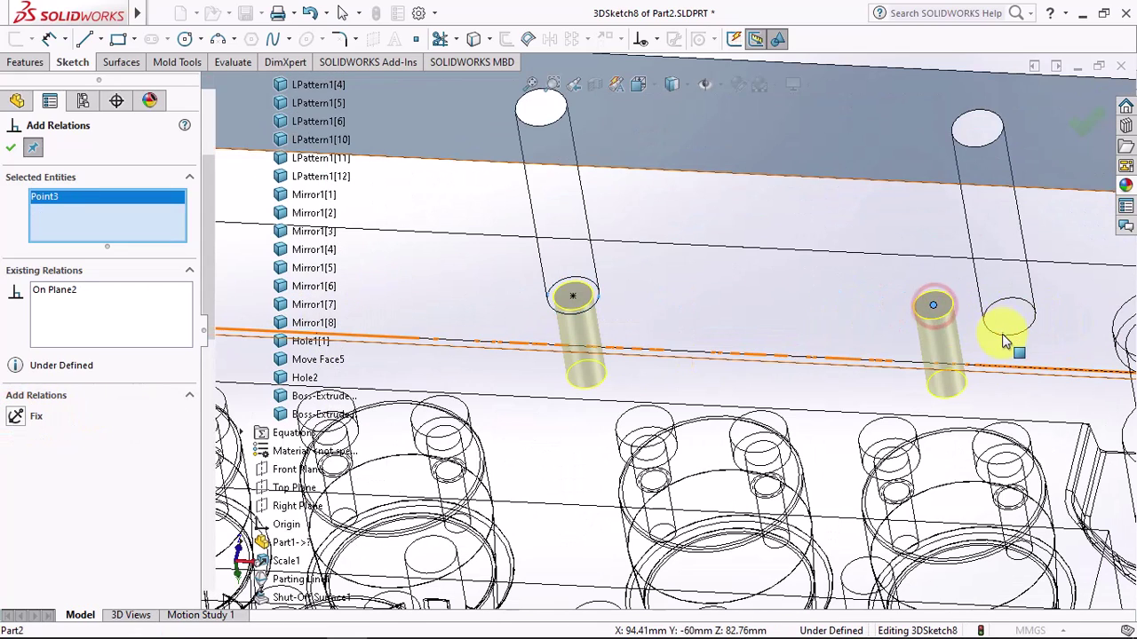
click(1003, 342)
click(16, 415)
Step: Make the remaining hole points concentric with their holes and finish positioning
scroll(630, 302, up, 4)
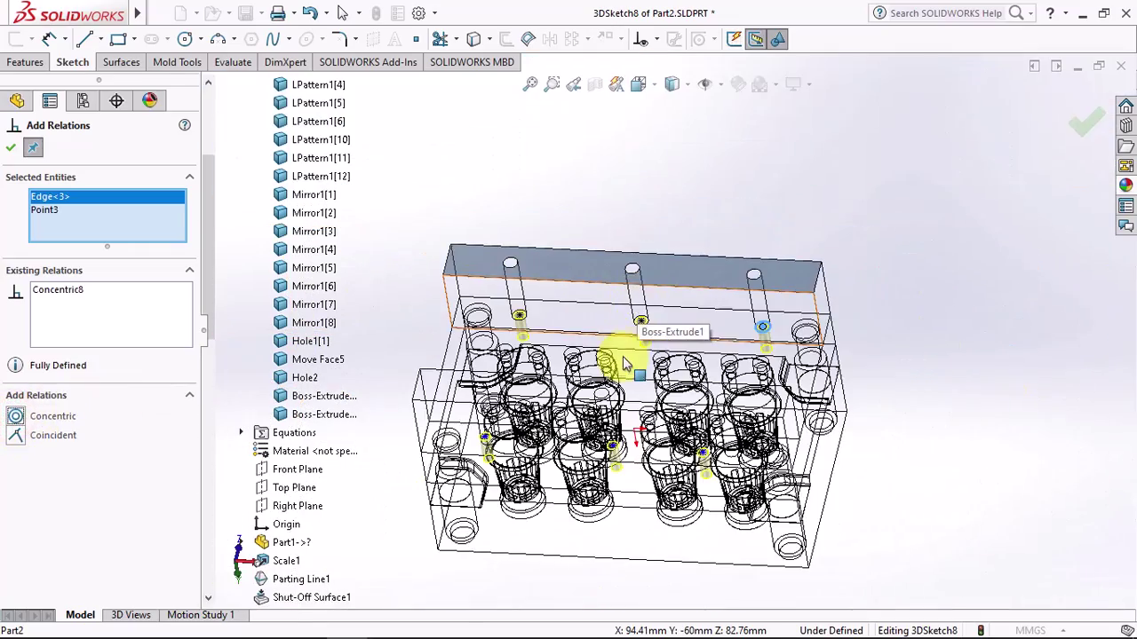
mouse_move(623, 362)
middle_down()
mouse_move(579, 297)
mouse_move(500, 503)
mouse_move(586, 526)
middle_up()
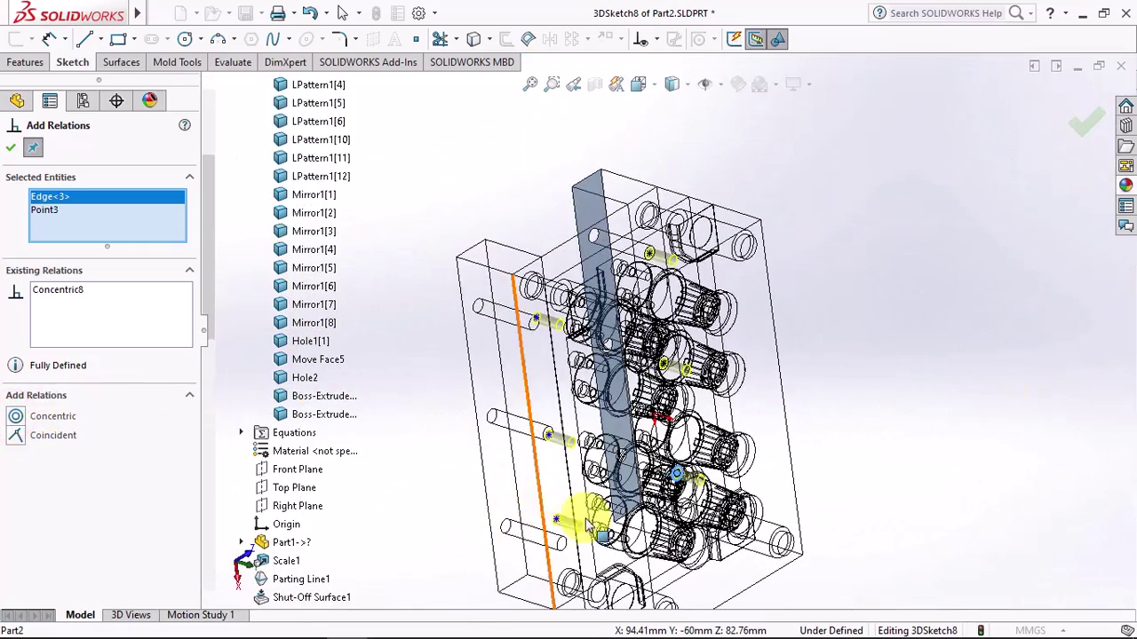
scroll(577, 527, down, 2)
scroll(573, 525, down, 2)
click(567, 462)
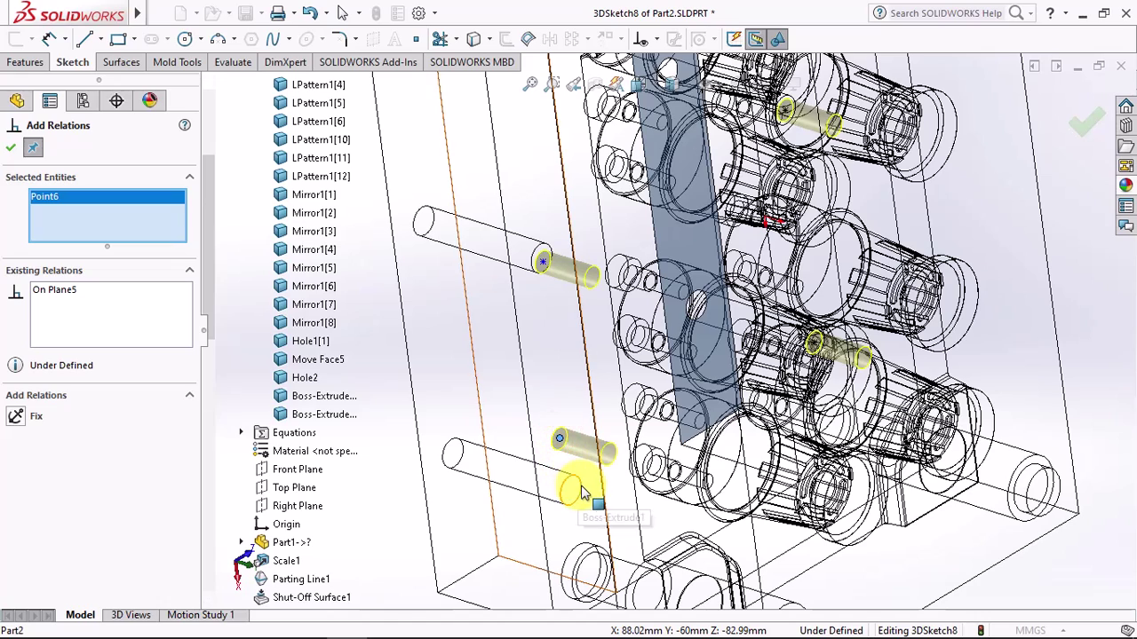
click(15, 417)
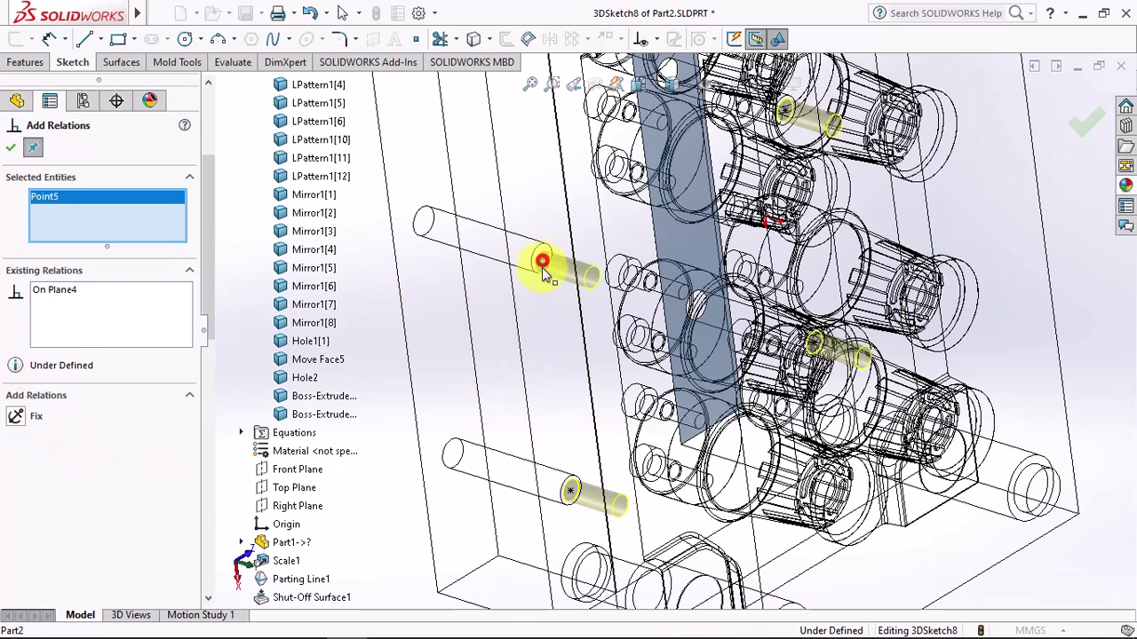
click(544, 269)
click(15, 416)
scroll(595, 191, down, 2)
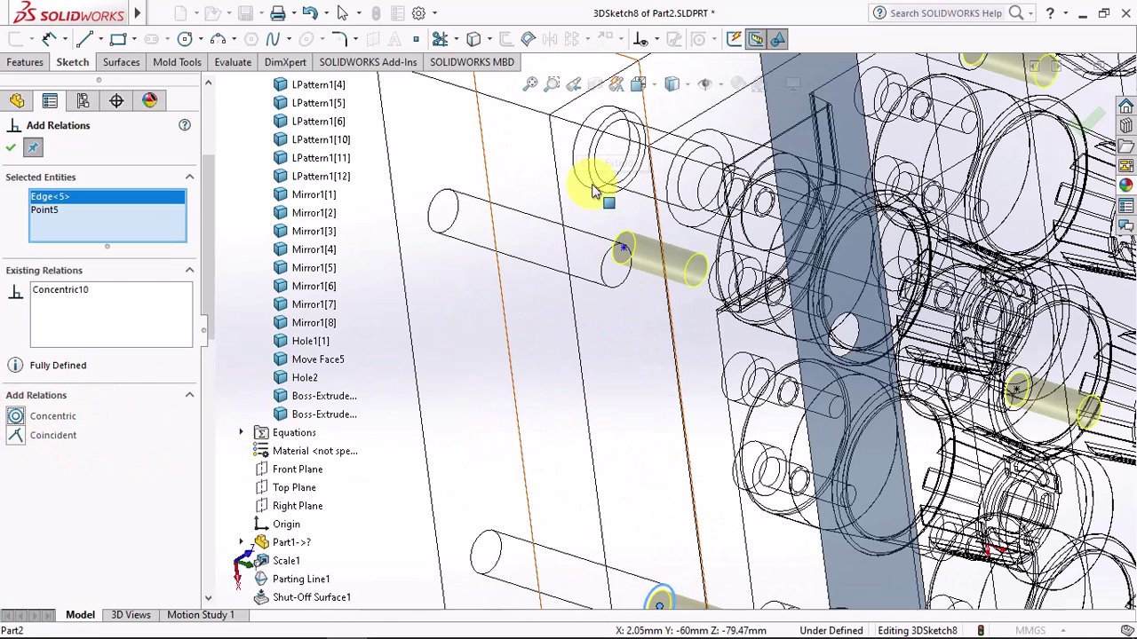
click(41, 420)
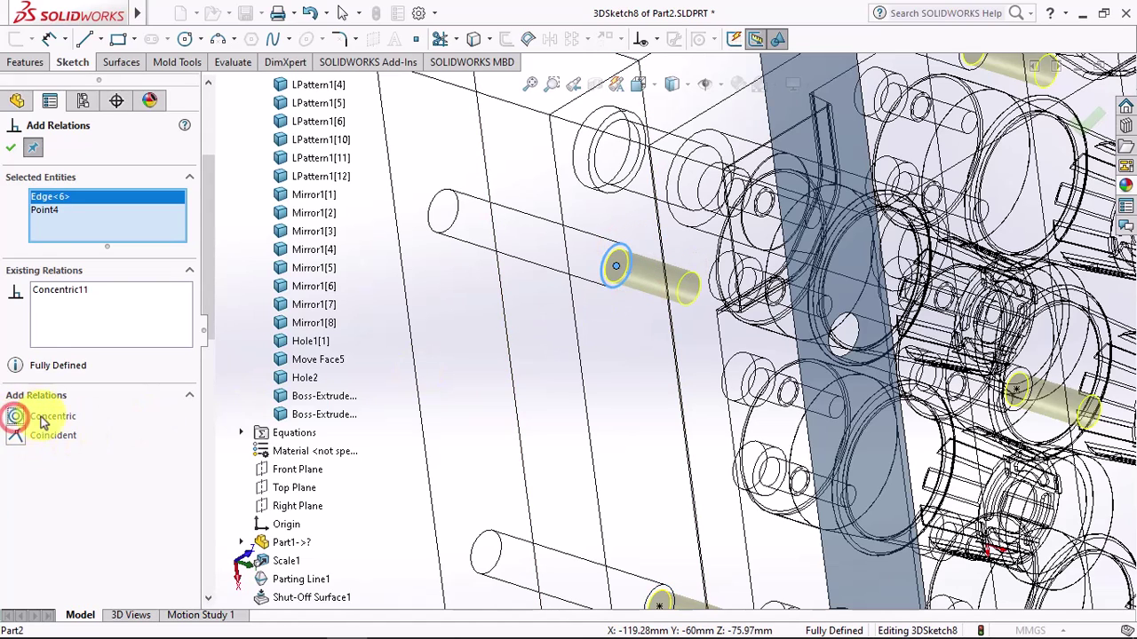
click(10, 153)
Step: Create the M12x1.75 tapped hole and show the mold shaded at an isometric angle
click(11, 149)
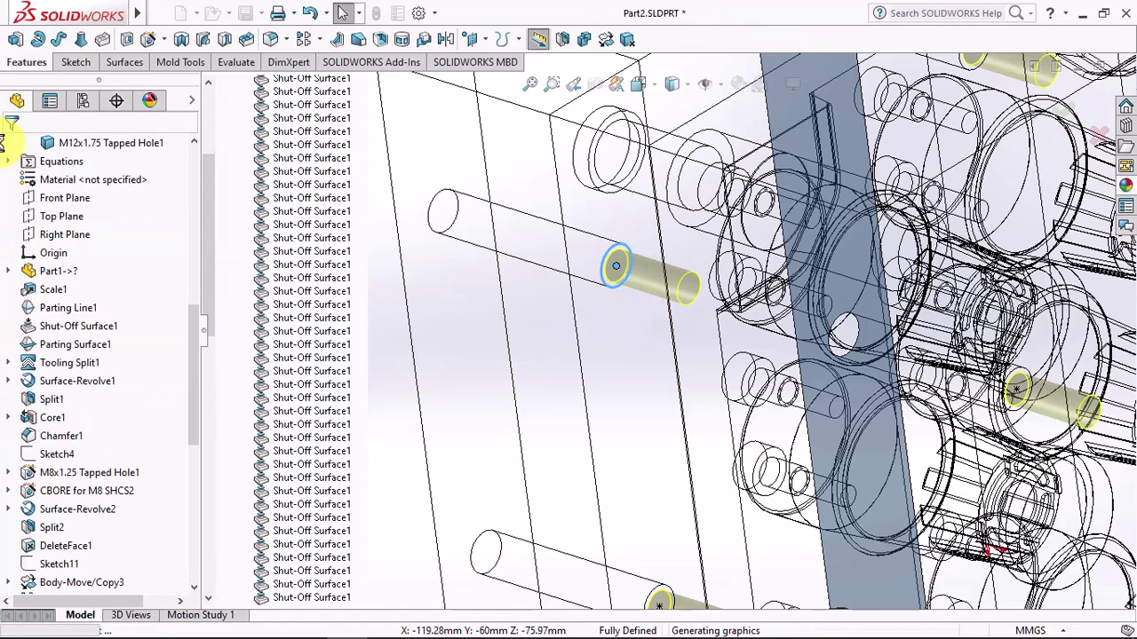
scroll(614, 362, up, 3)
scroll(705, 211, up, 2)
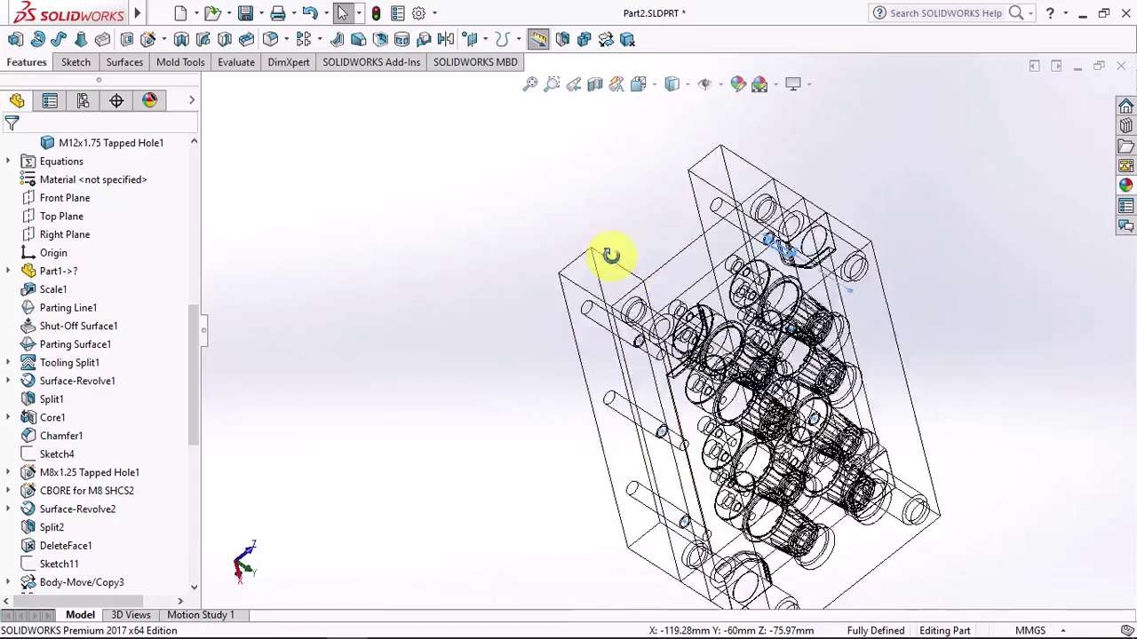
mouse_move(612, 254)
middle_down()
mouse_move(770, 256)
mouse_move(584, 204)
middle_up()
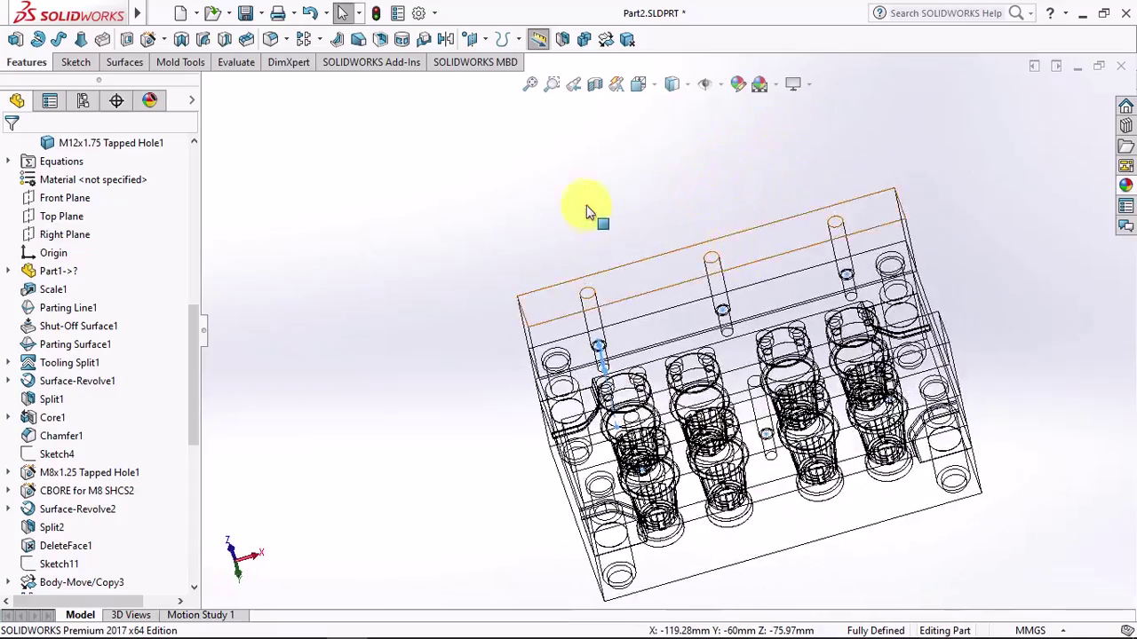
scroll(688, 380, down, 2)
click(672, 107)
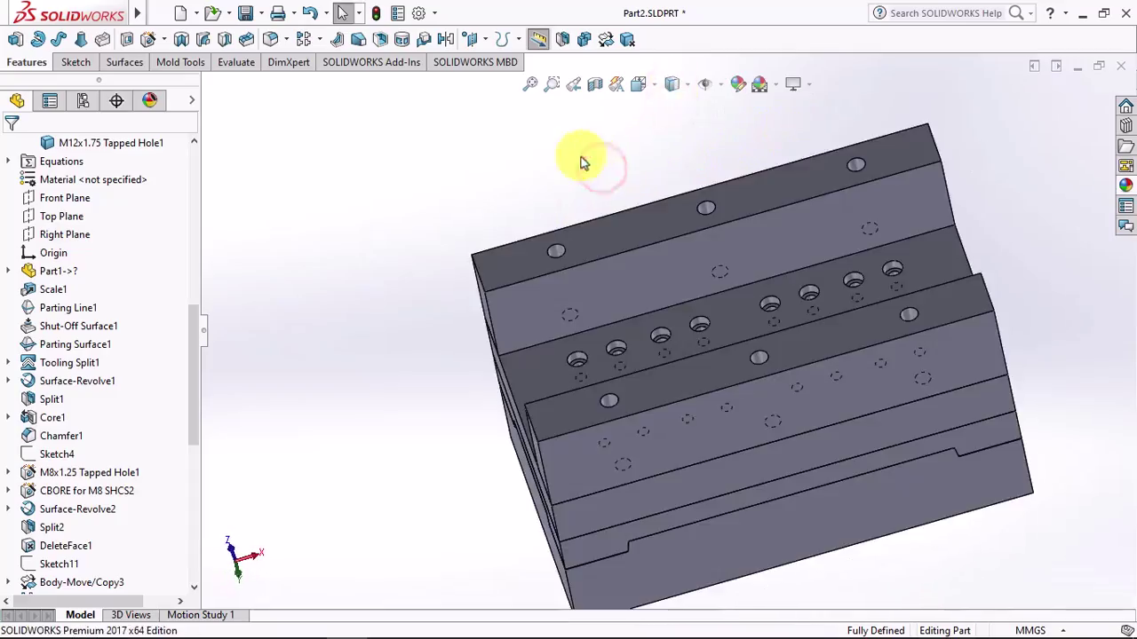
Step: Hide the upper plate, undo the hide, and select the plate's top face
click(622, 261)
click(699, 221)
scroll(593, 342, down, 2)
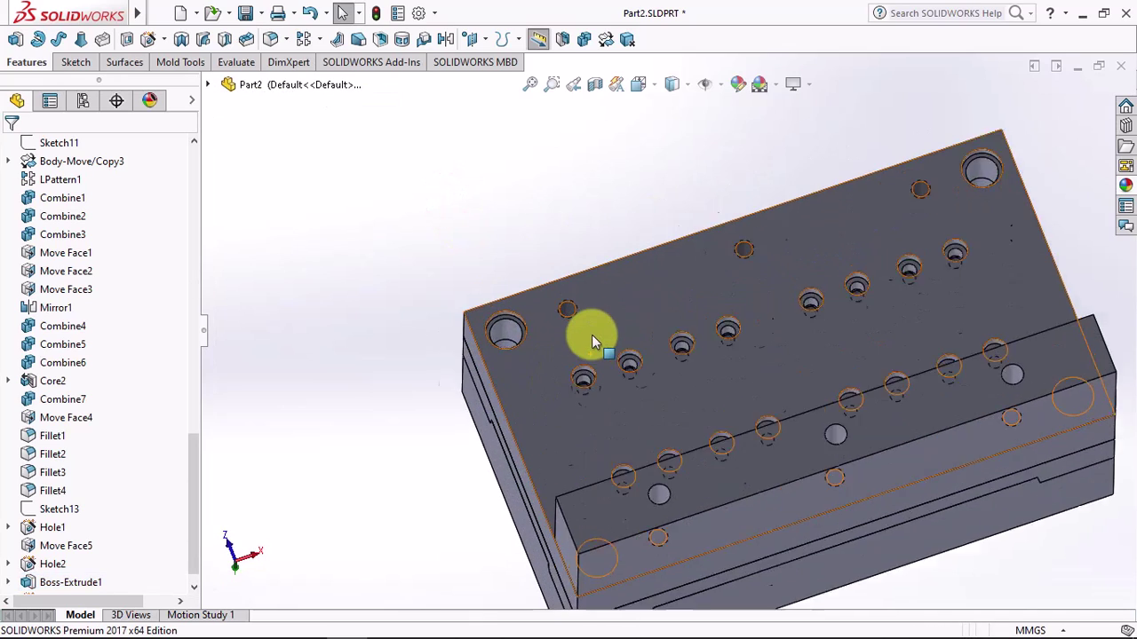
scroll(593, 341, down, 3)
scroll(591, 319, up, 3)
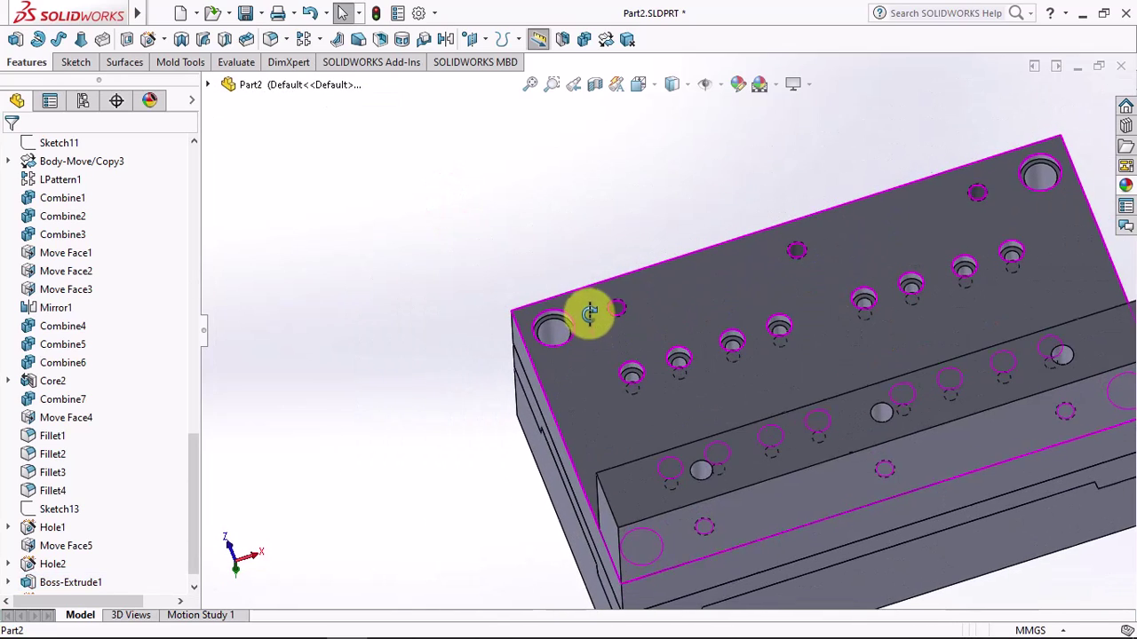
click(339, 241)
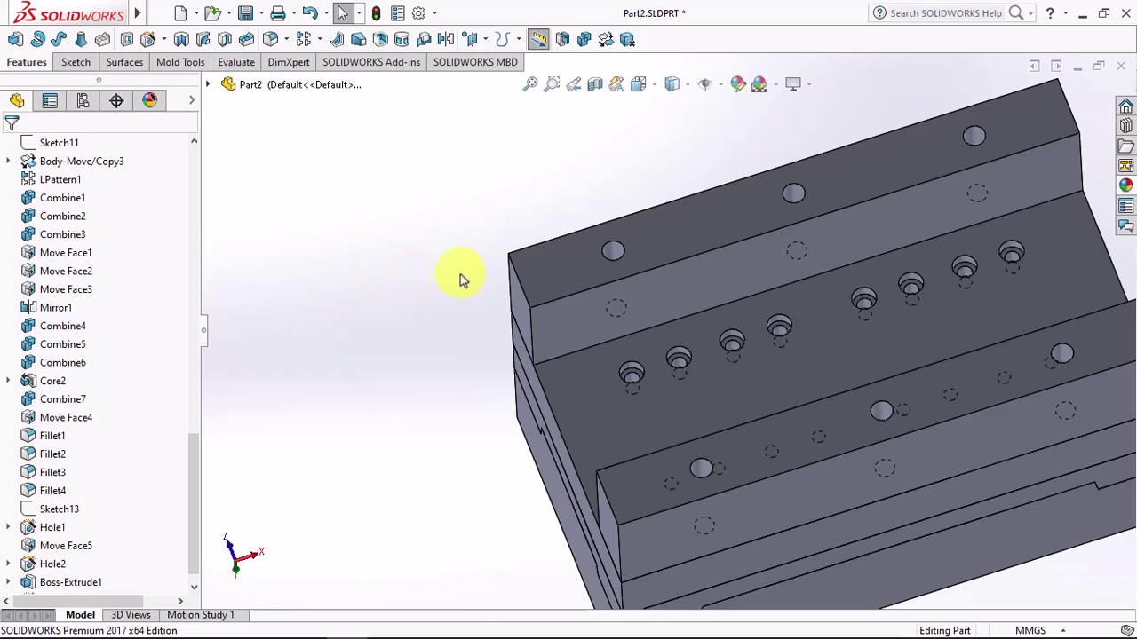
click(562, 267)
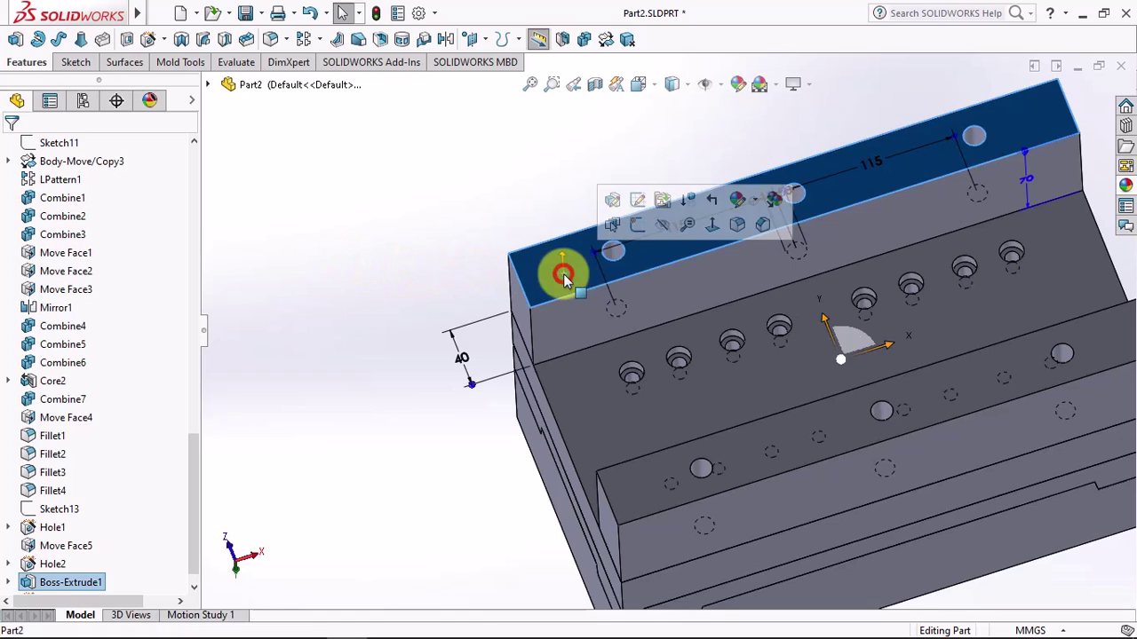
Step: Sketch a center rectangle from the origin to the plate edge on the top face, 110 mm tall
click(422, 252)
click(653, 248)
click(723, 203)
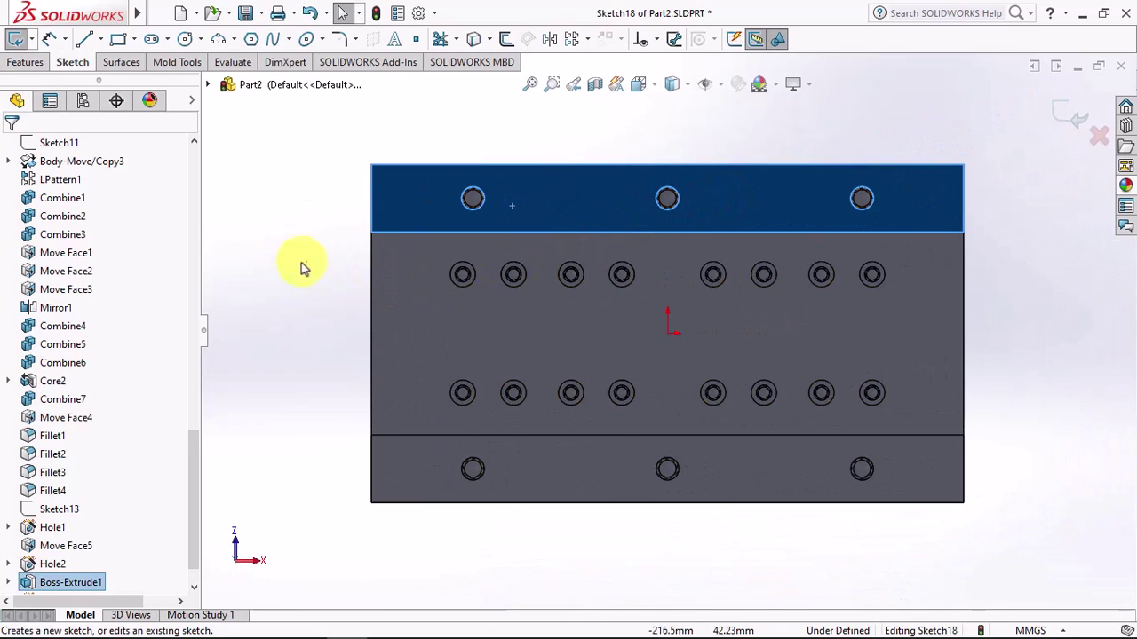
click(133, 39)
click(165, 79)
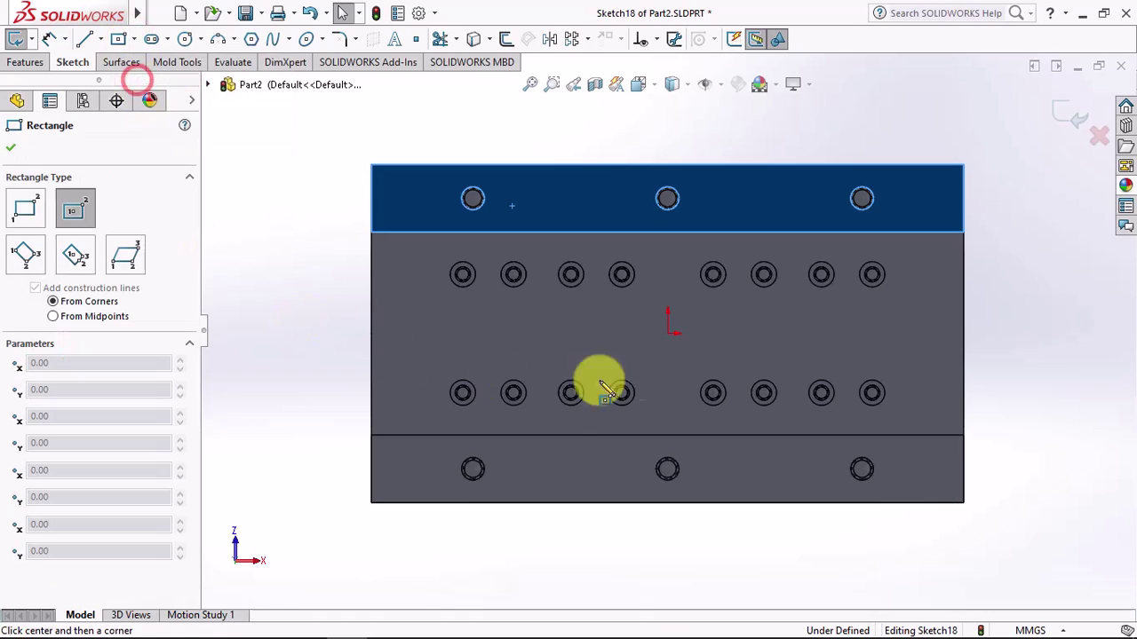
click(668, 333)
click(375, 247)
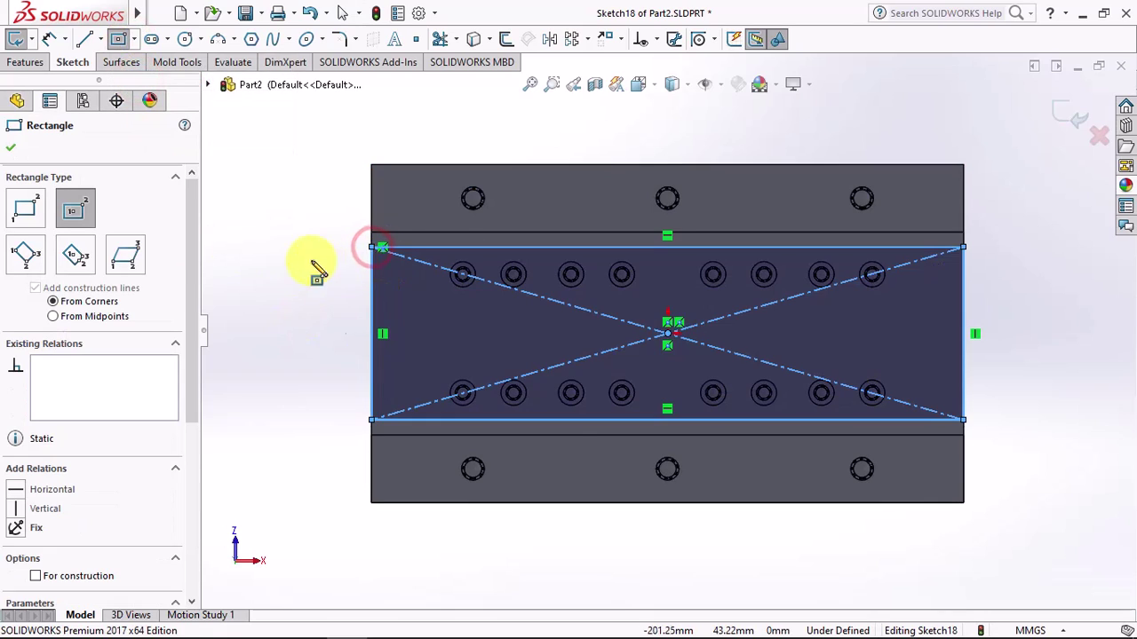
click(49, 41)
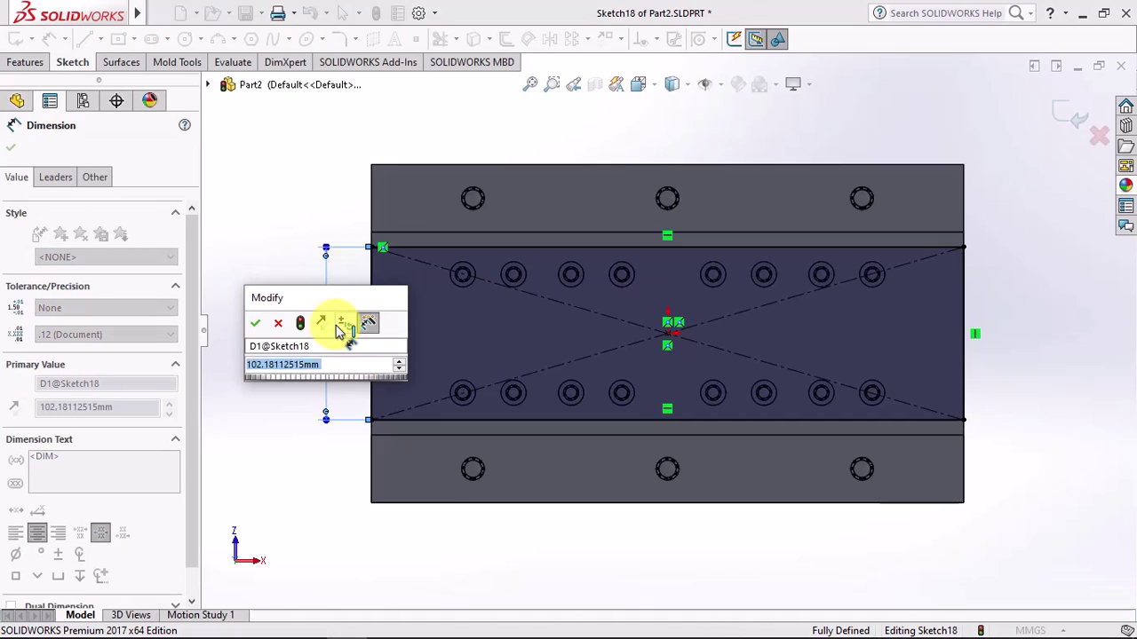
text(110)
click(251, 325)
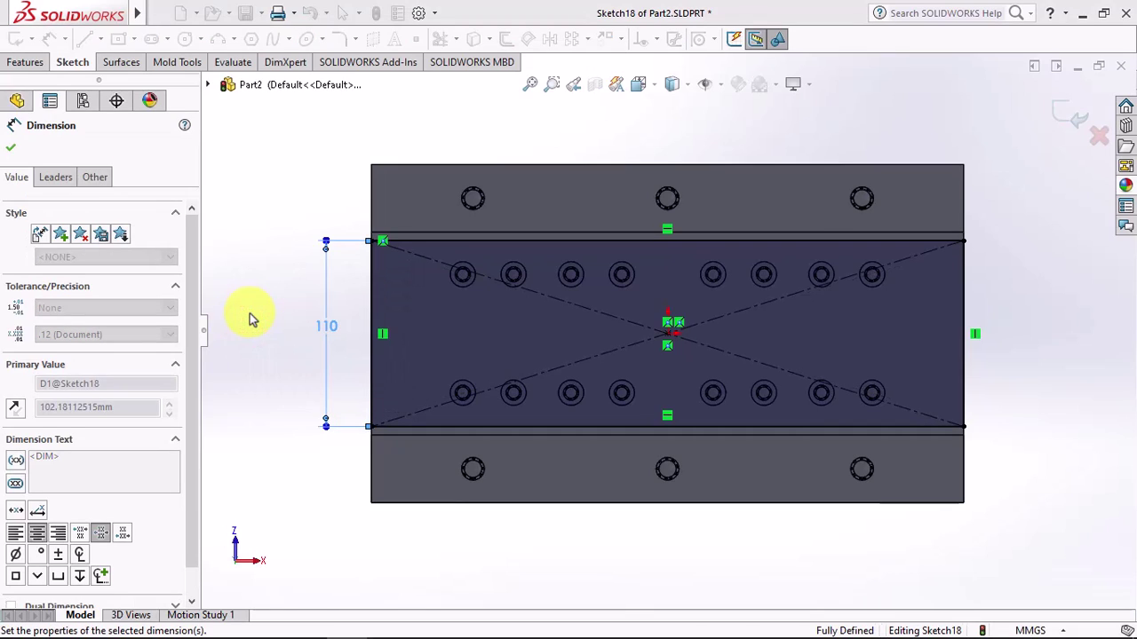
click(10, 146)
Step: Extrude the rectangle reversed, 20 mm deep, into the center bar
click(16, 39)
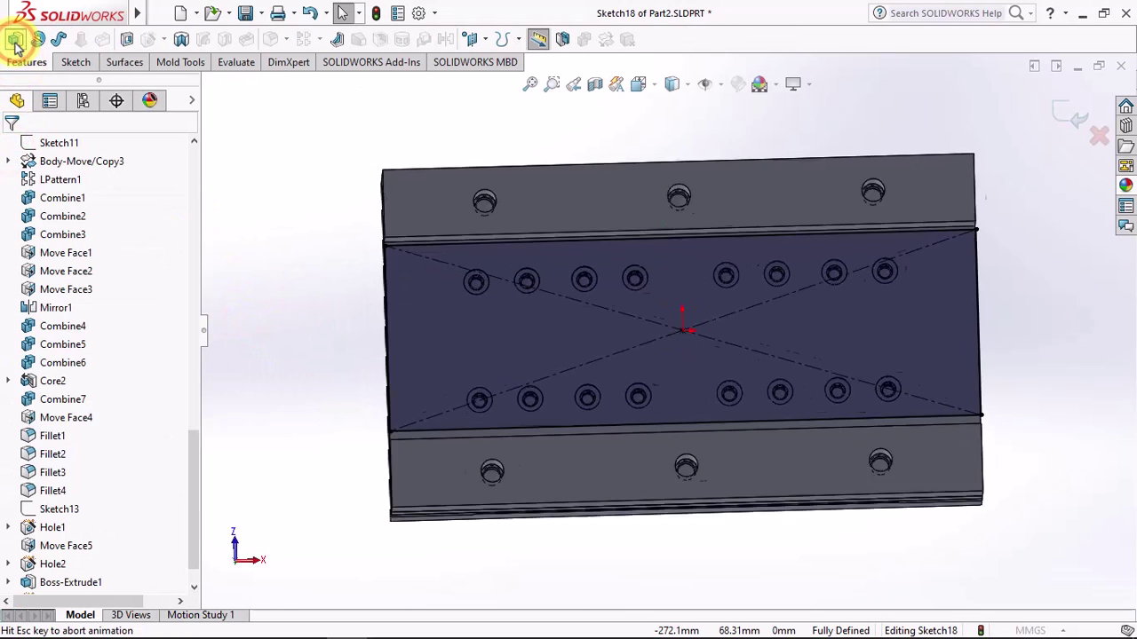
click(130, 277)
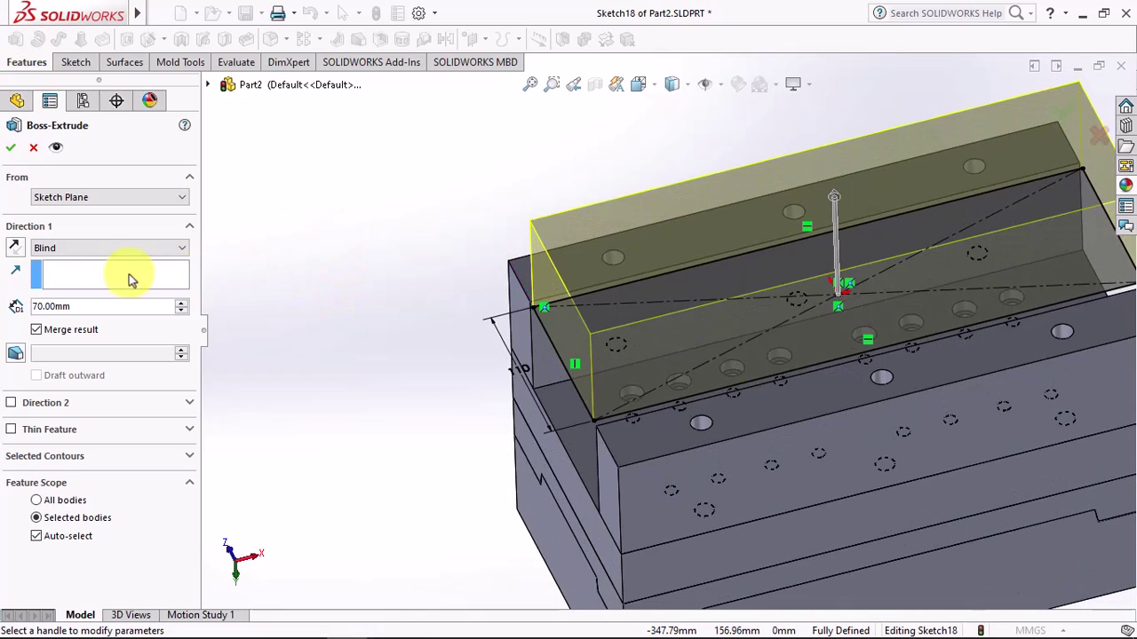
click(17, 242)
click(182, 308)
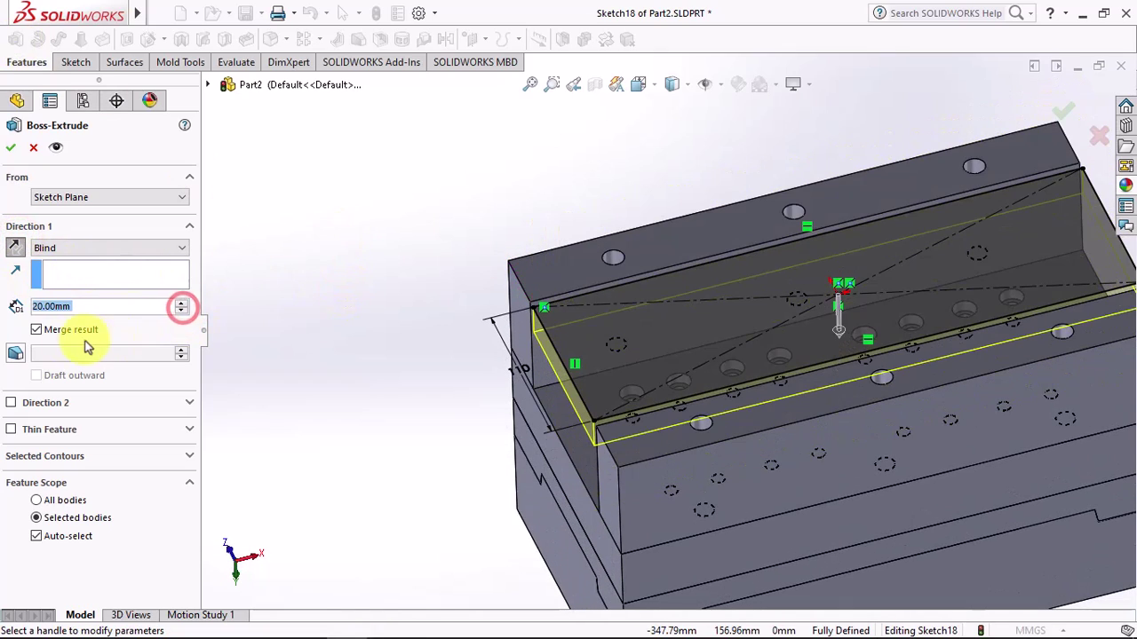
click(11, 151)
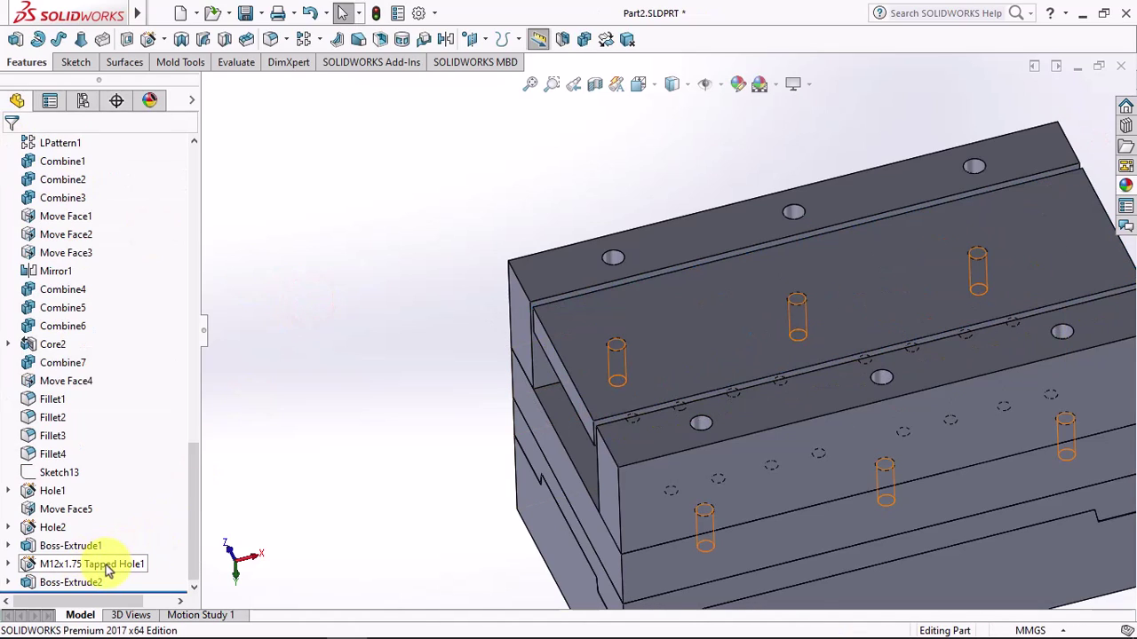
Step: Extrude Sketch18 again 15 mm, reversed, starting from a selected face
click(7, 582)
click(45, 582)
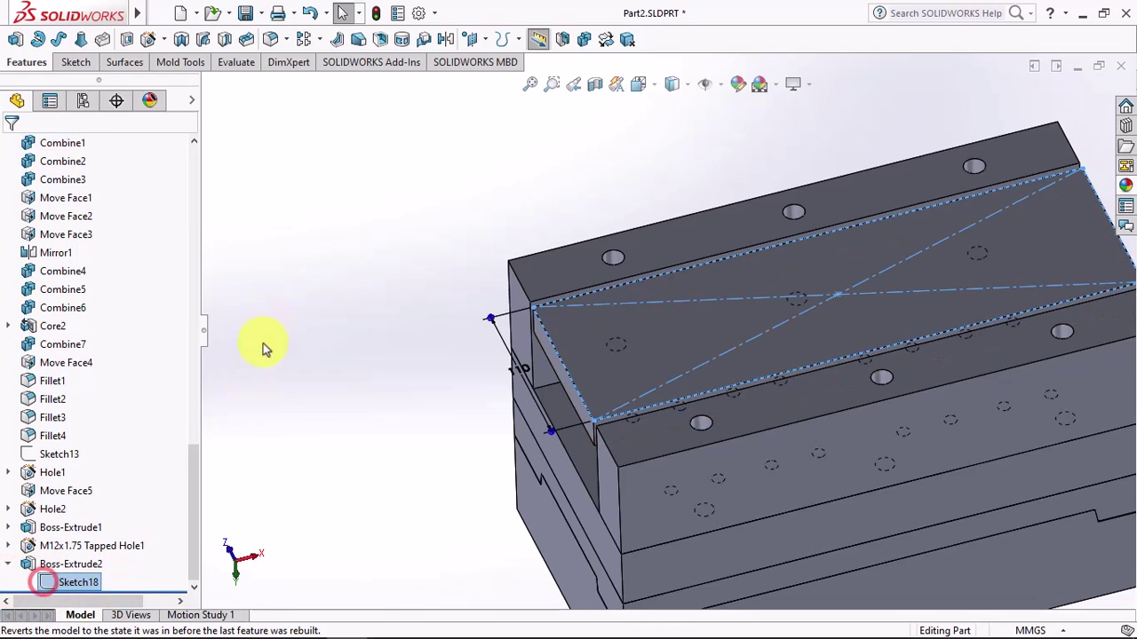
click(14, 41)
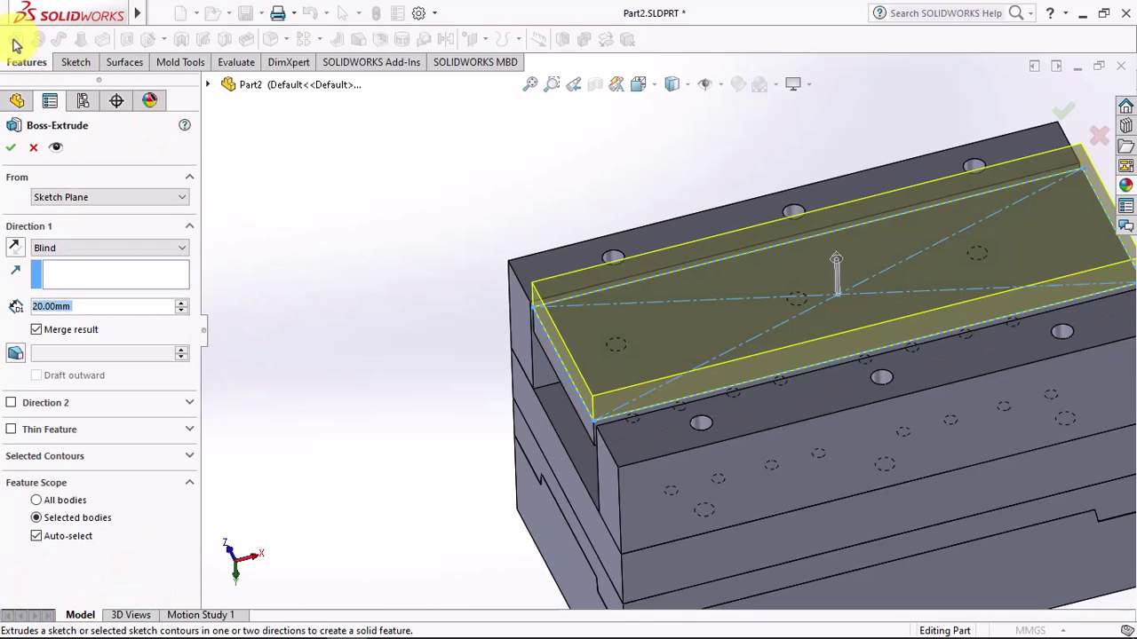
click(63, 199)
click(64, 222)
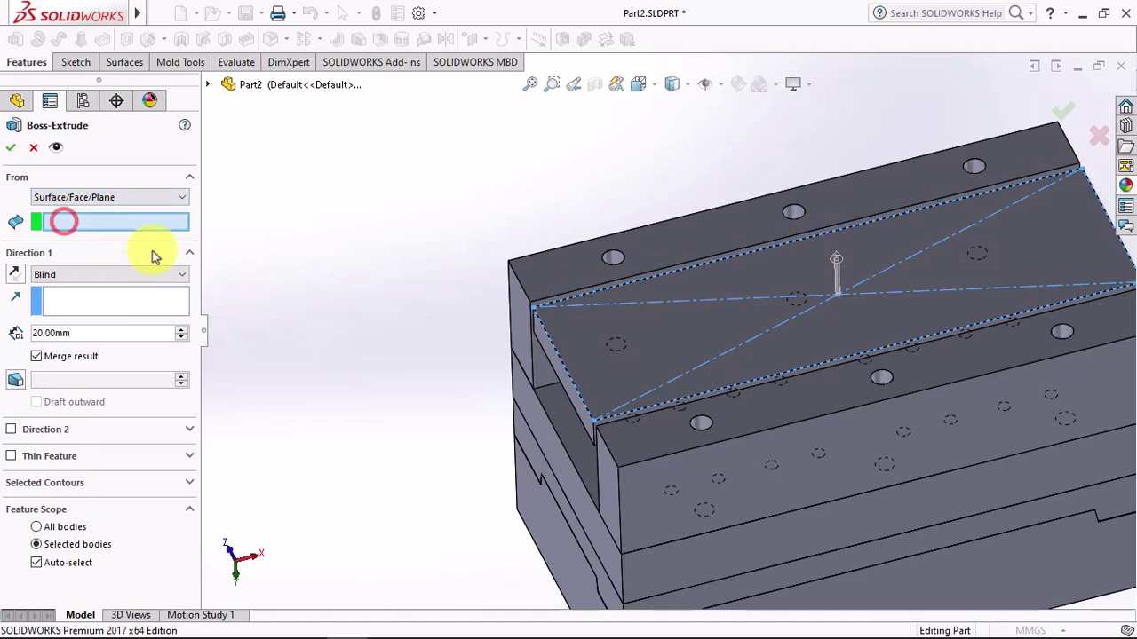
middle_drag(382, 222, 484, 186)
click(595, 277)
click(12, 275)
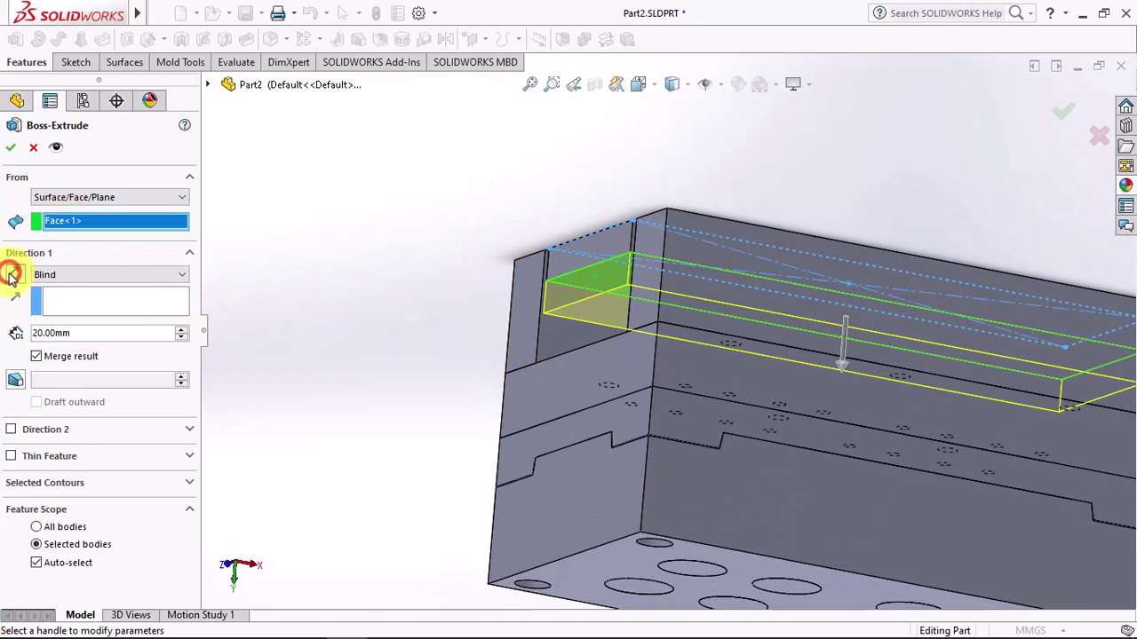
click(109, 332)
text(15)
key(Return)
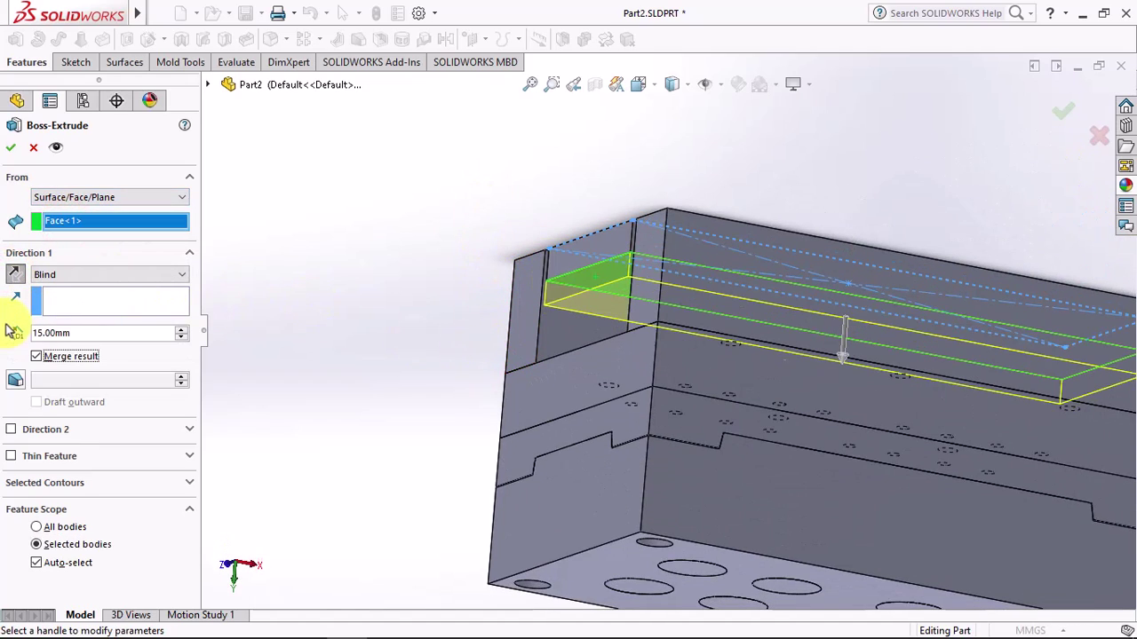
click(10, 149)
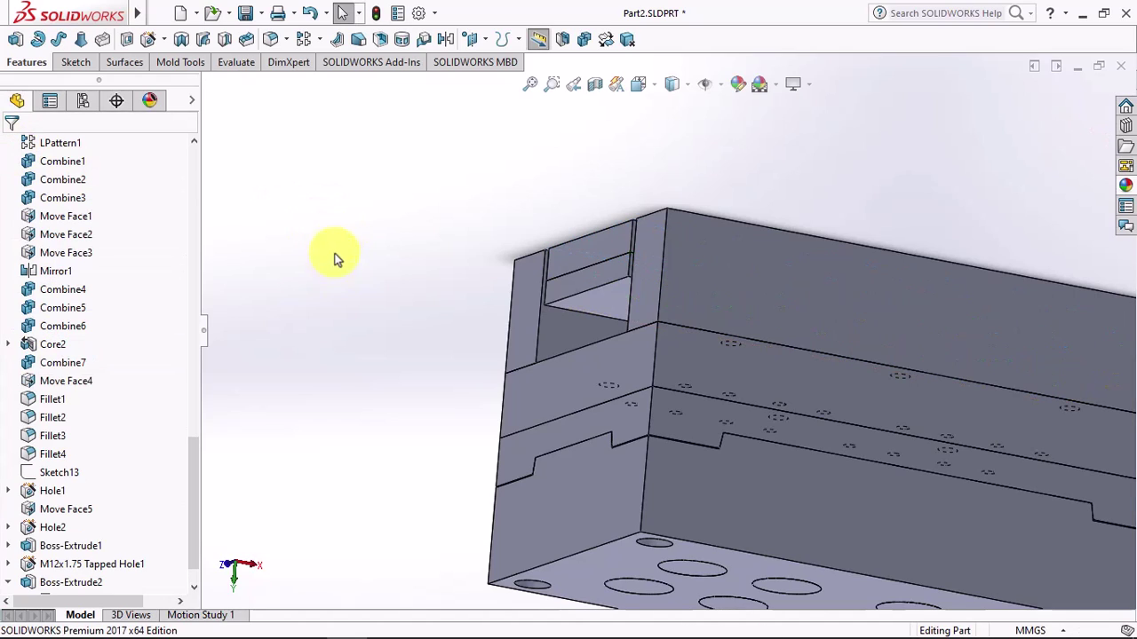
middle_drag(337, 239, 361, 394)
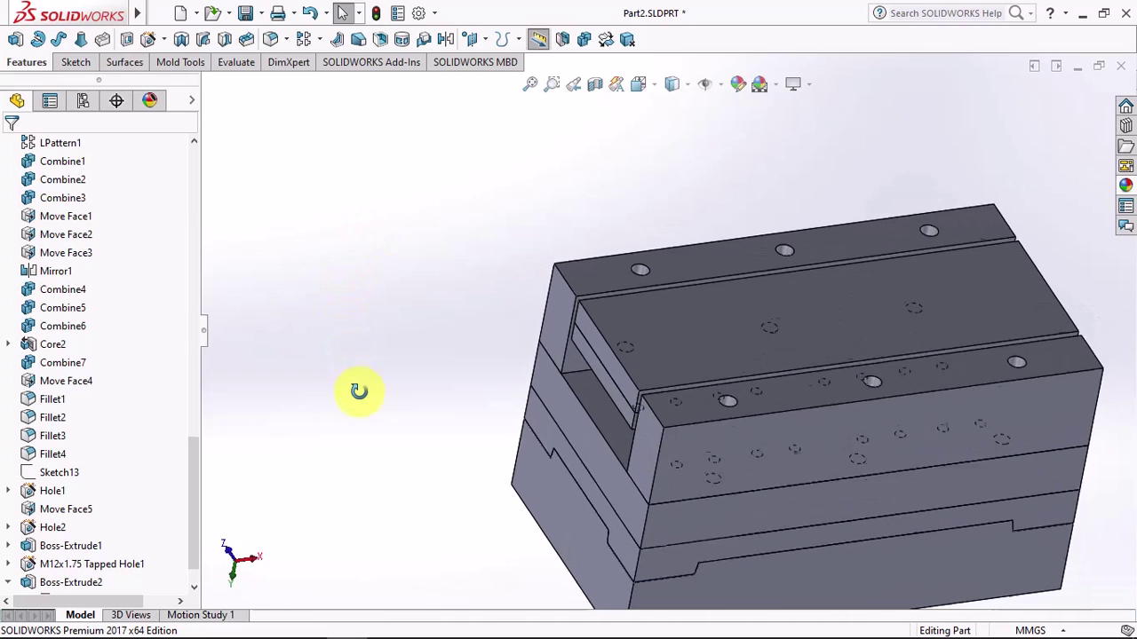
Step: Offset the center bar's top-face outline 10 mm inward as construction geometry in a new sketch
scroll(840, 373, down, 2)
click(647, 325)
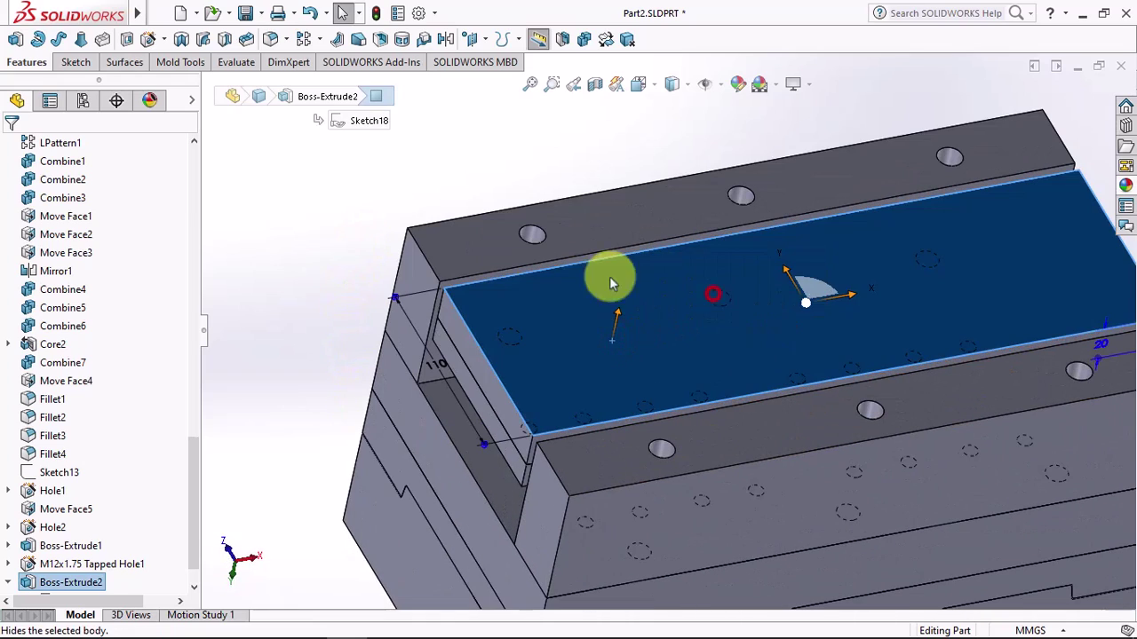
middle_drag(610, 275, 363, 173)
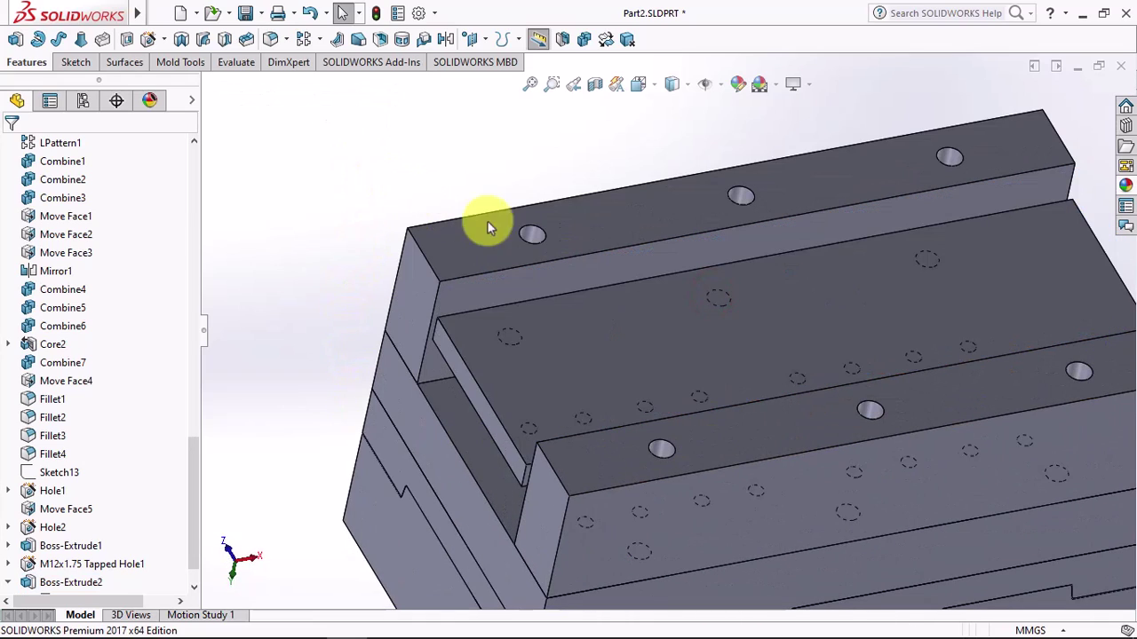
click(655, 317)
click(672, 285)
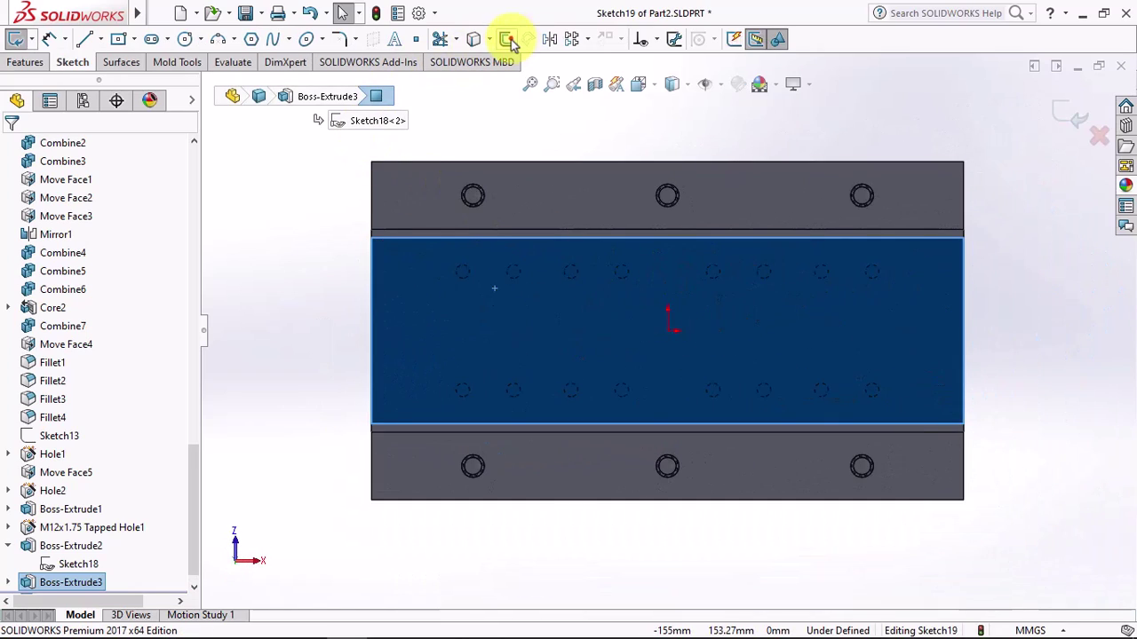
click(507, 38)
click(38, 232)
click(38, 352)
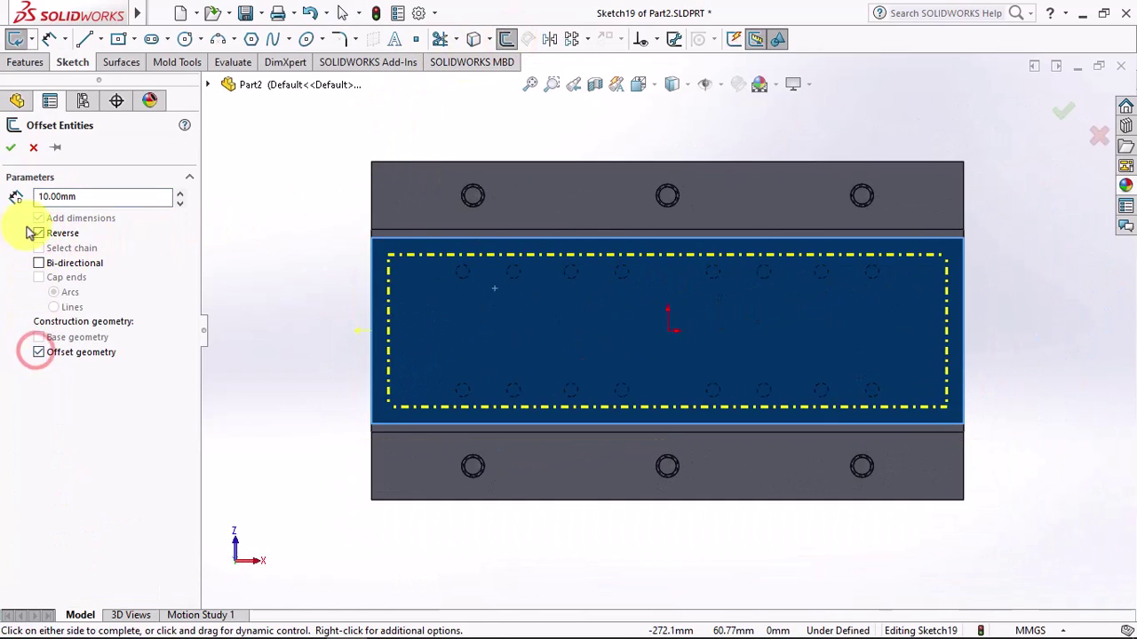
click(11, 147)
click(1099, 141)
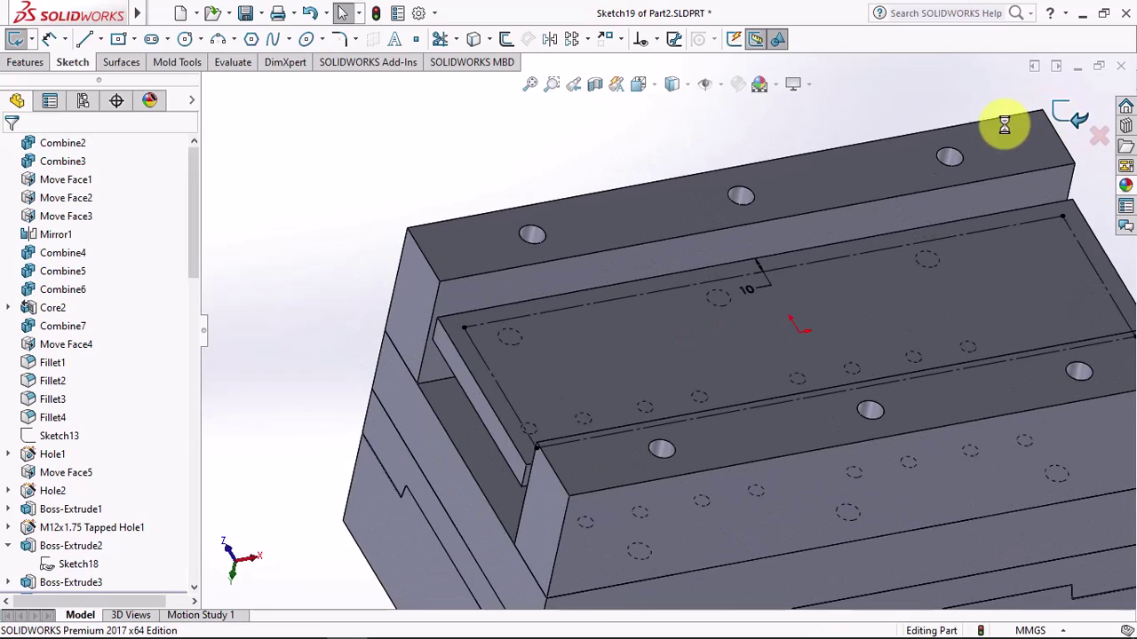
click(27, 63)
Step: Set up an M8x1.25 through-all tapped hole limited to the center bar body
click(148, 39)
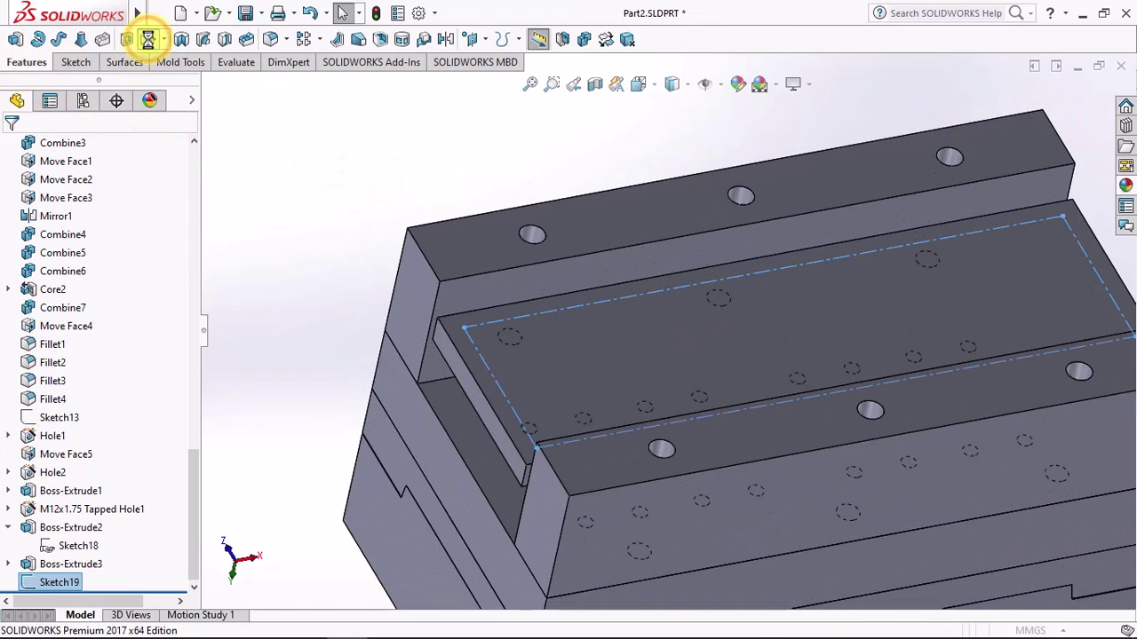
click(72, 562)
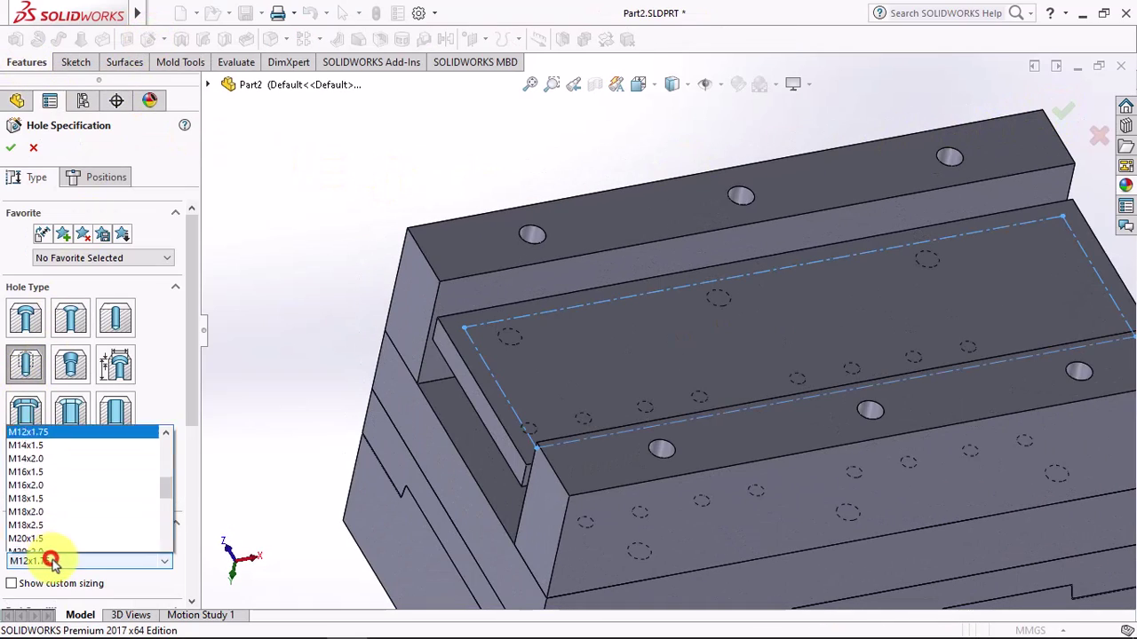
click(35, 410)
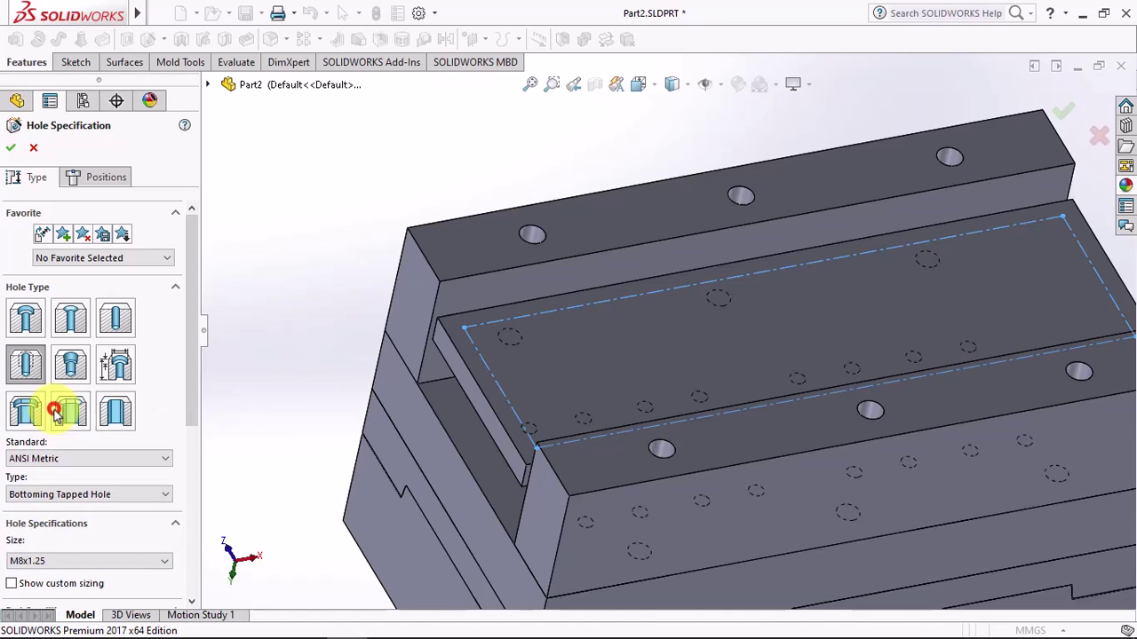
drag(191, 373, 190, 500)
click(95, 414)
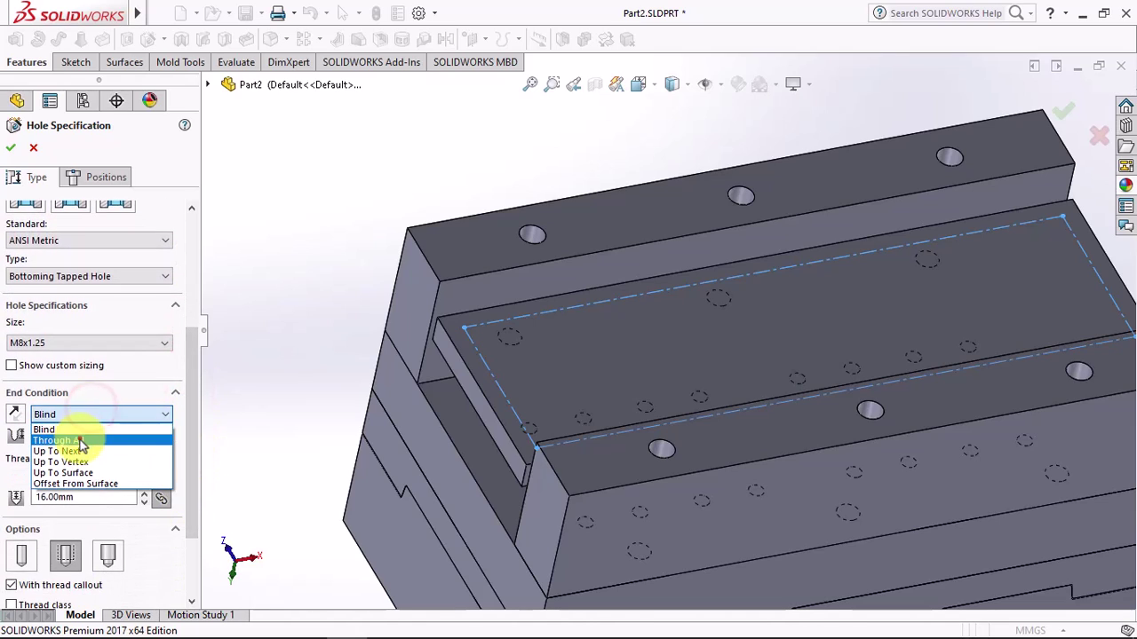
click(77, 438)
scroll(190, 431, down, 3)
click(35, 593)
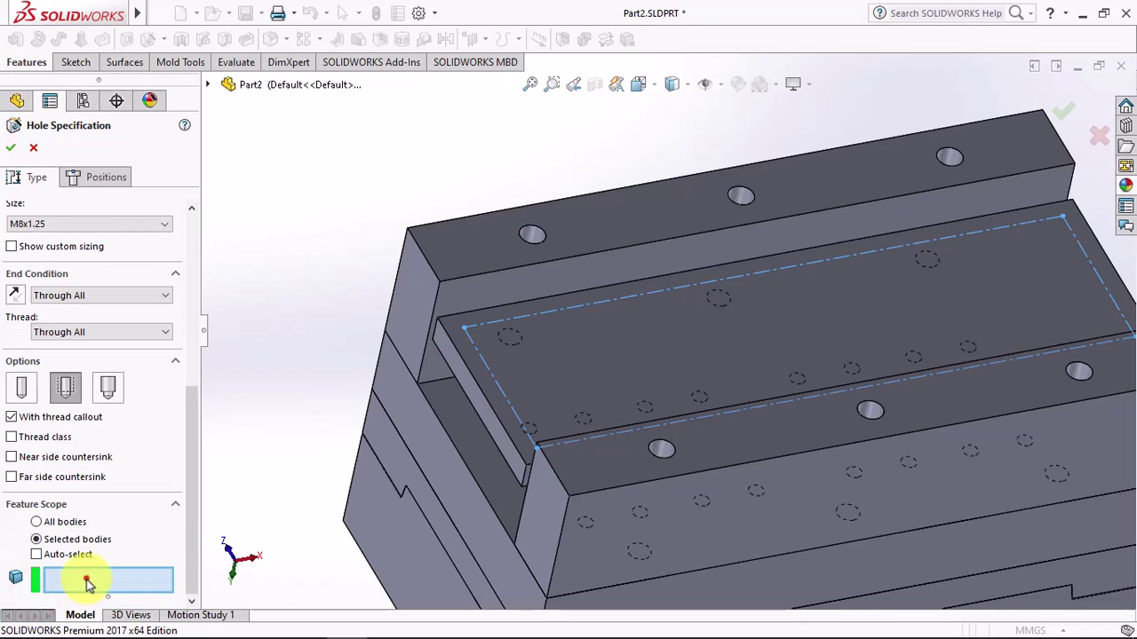
click(568, 397)
Step: Place M8 hole points at the inset outline's corners in a 3D sketch
click(106, 177)
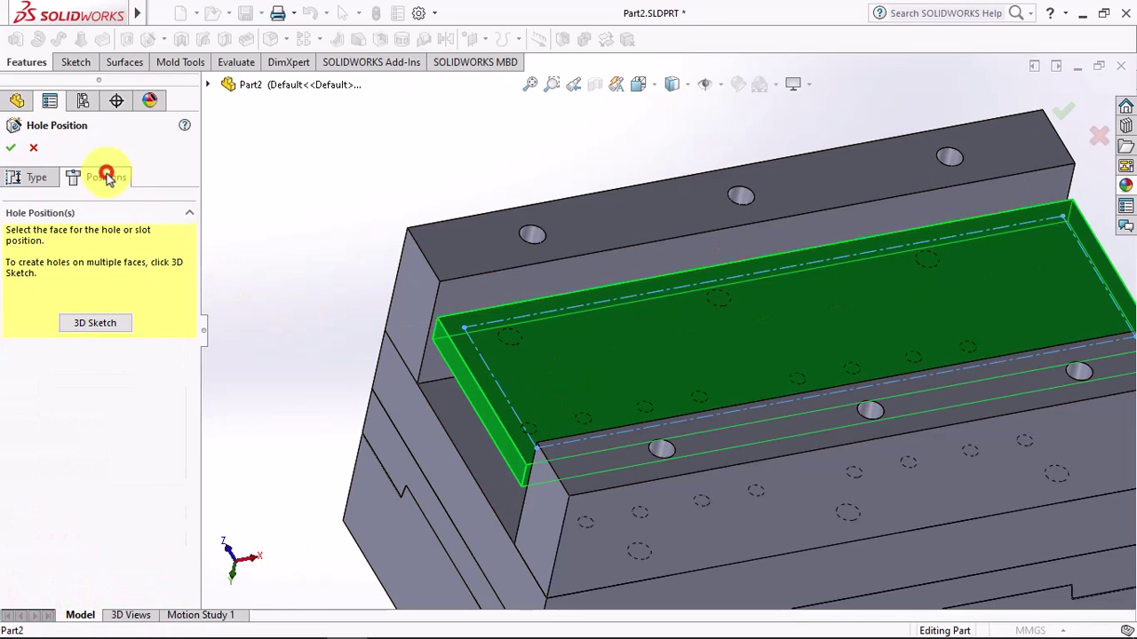
click(114, 323)
middle_drag(464, 330, 533, 406)
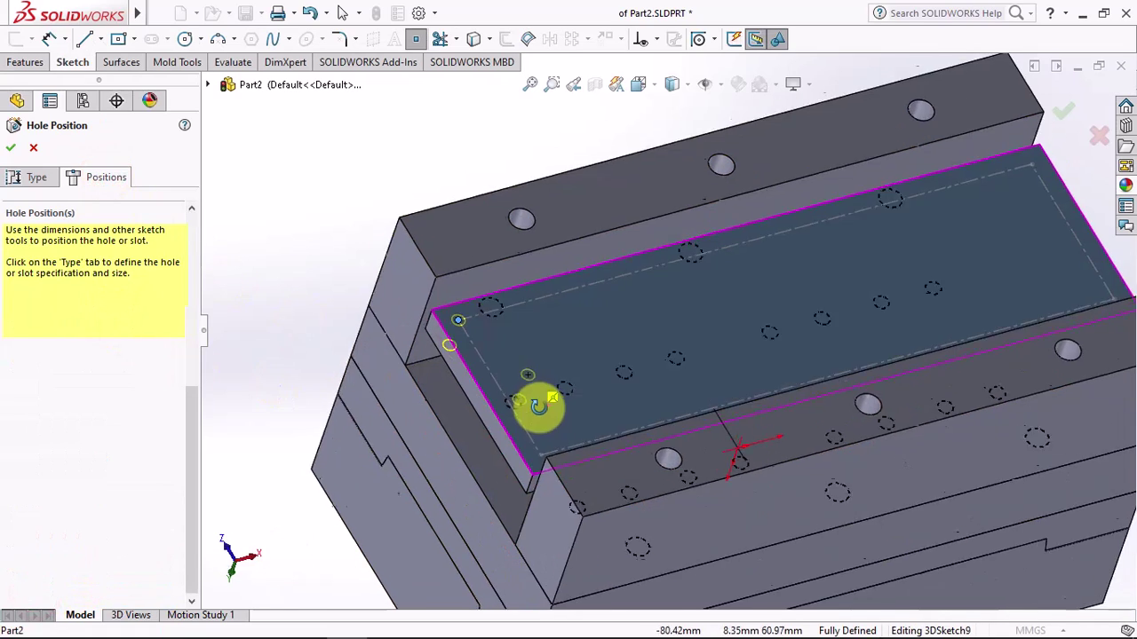
click(542, 458)
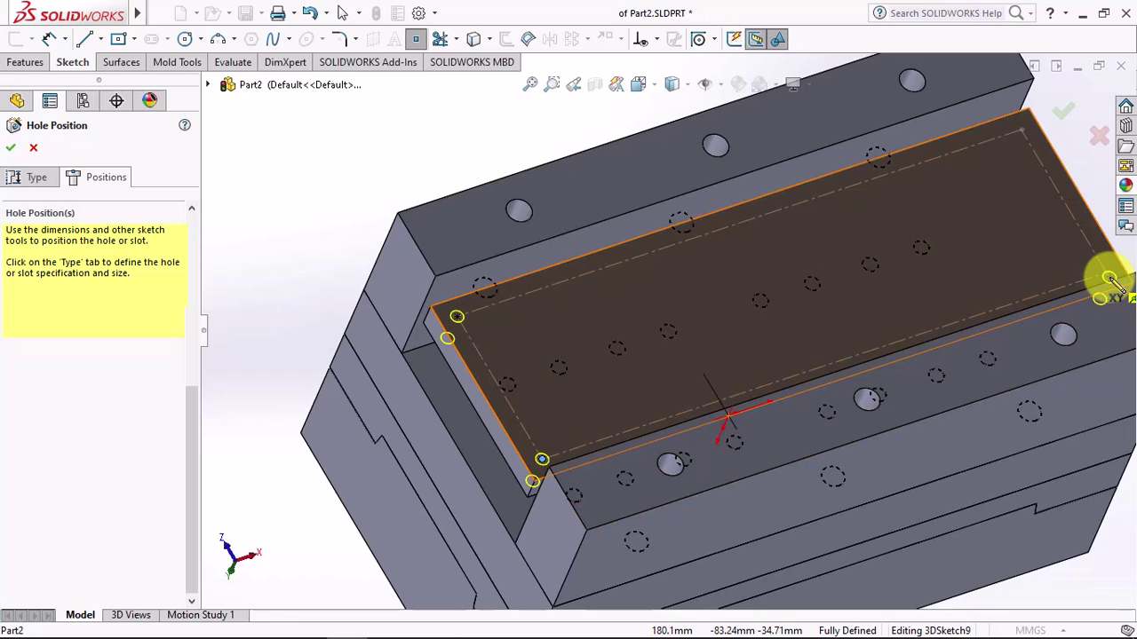
click(1106, 273)
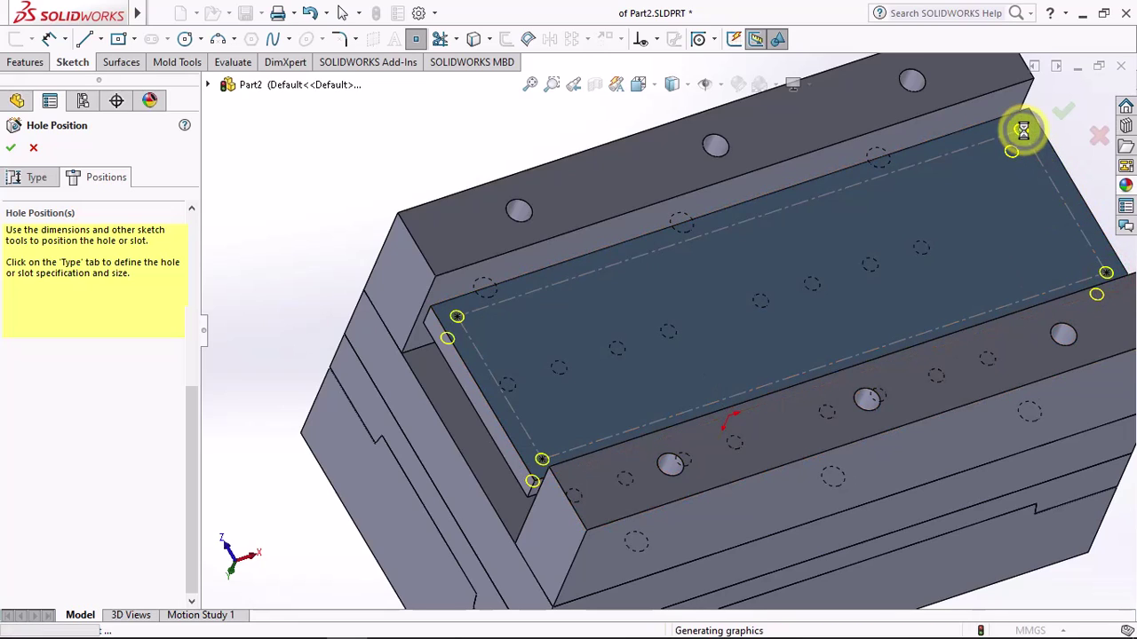
drag(190, 542, 193, 291)
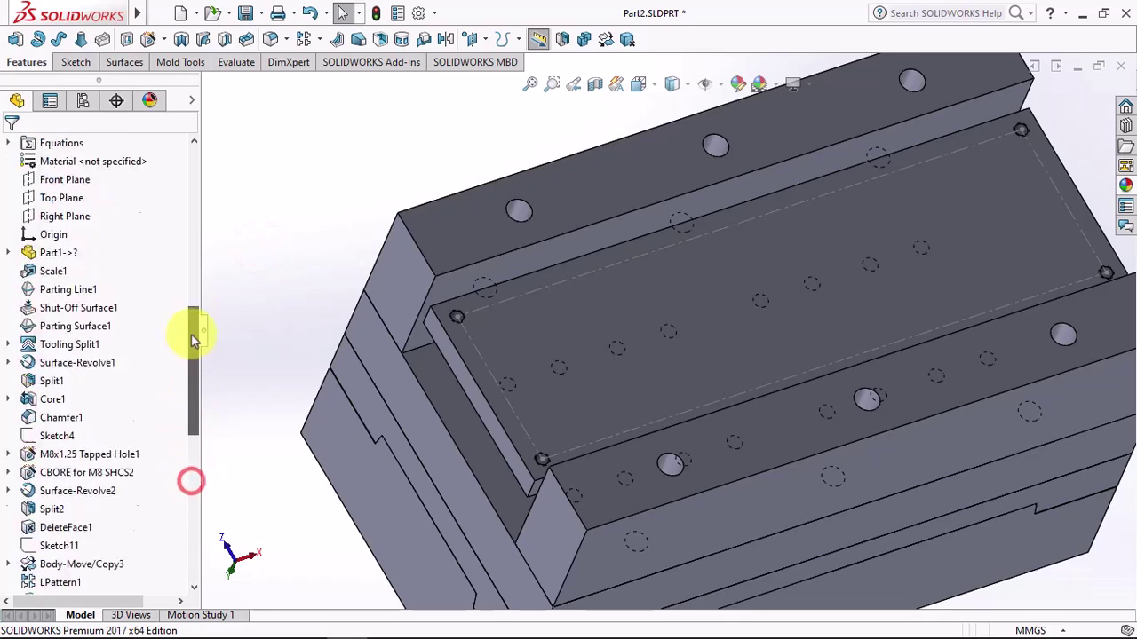
scroll(114, 287, down, 1)
click(89, 271)
click(267, 208)
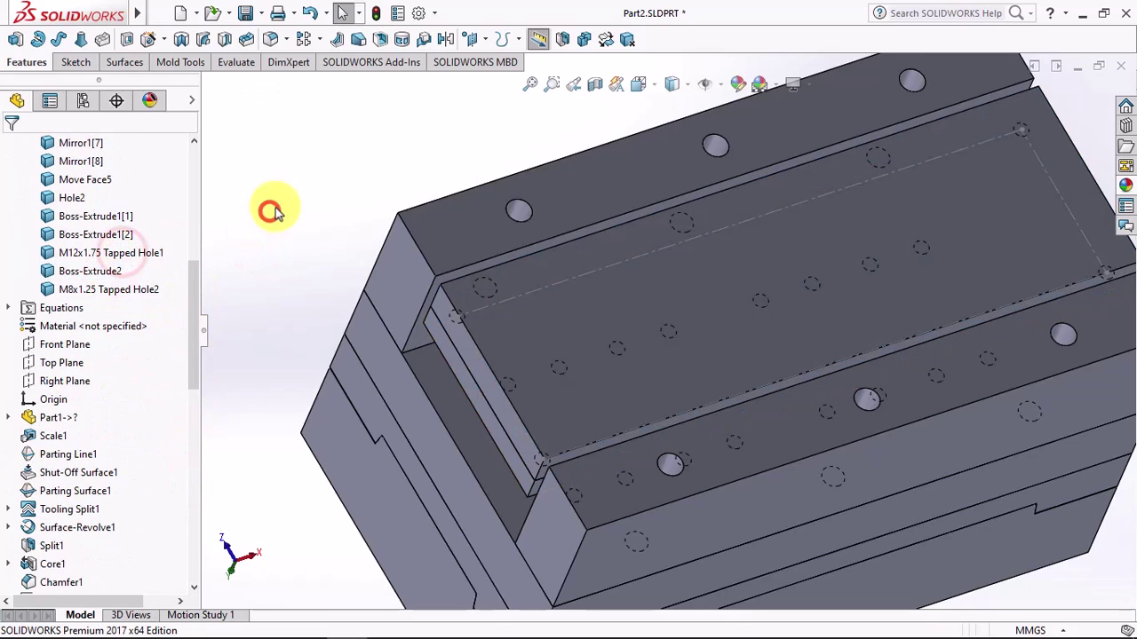
Step: Start a new counterbore hole for an M8 Socket Head Cap Screw, through all
click(149, 40)
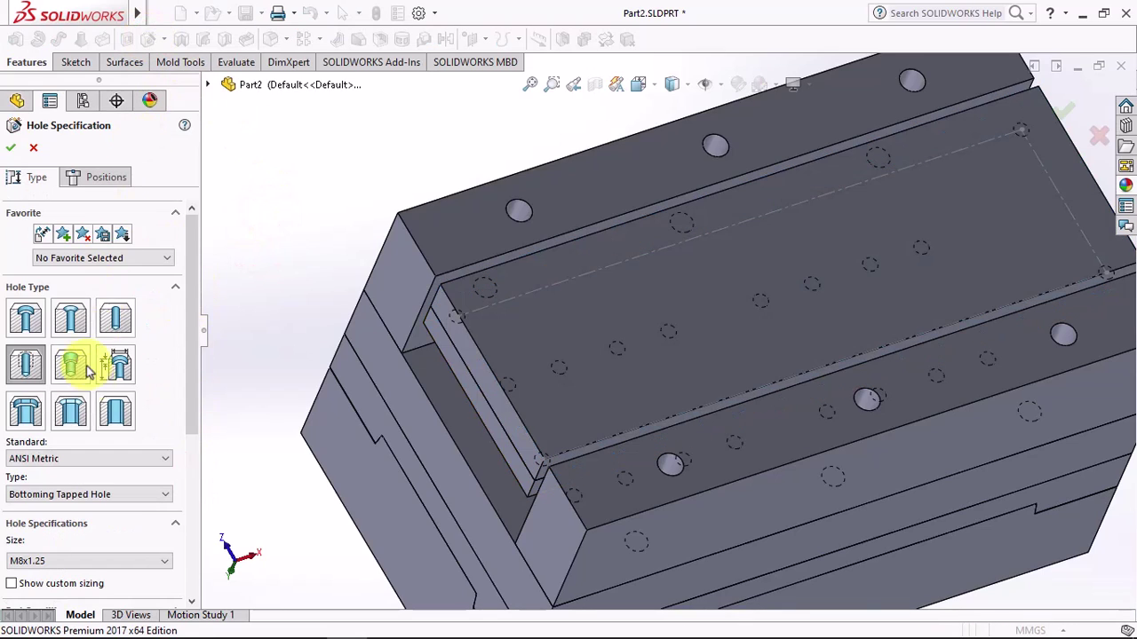
click(21, 318)
scroll(187, 427, down, 3)
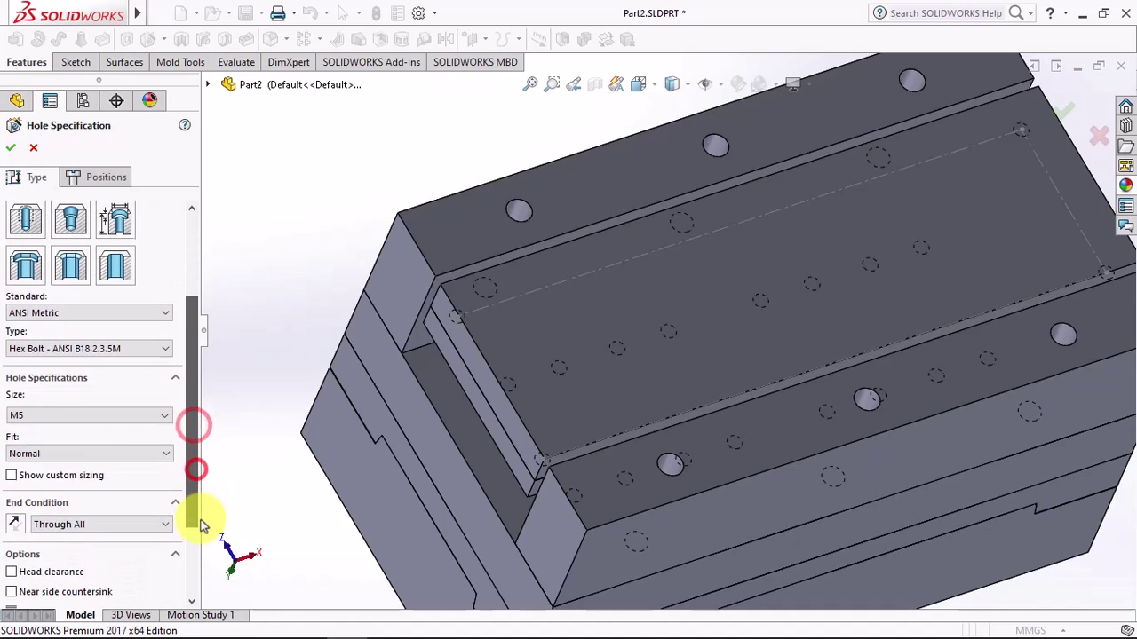
click(119, 341)
click(119, 420)
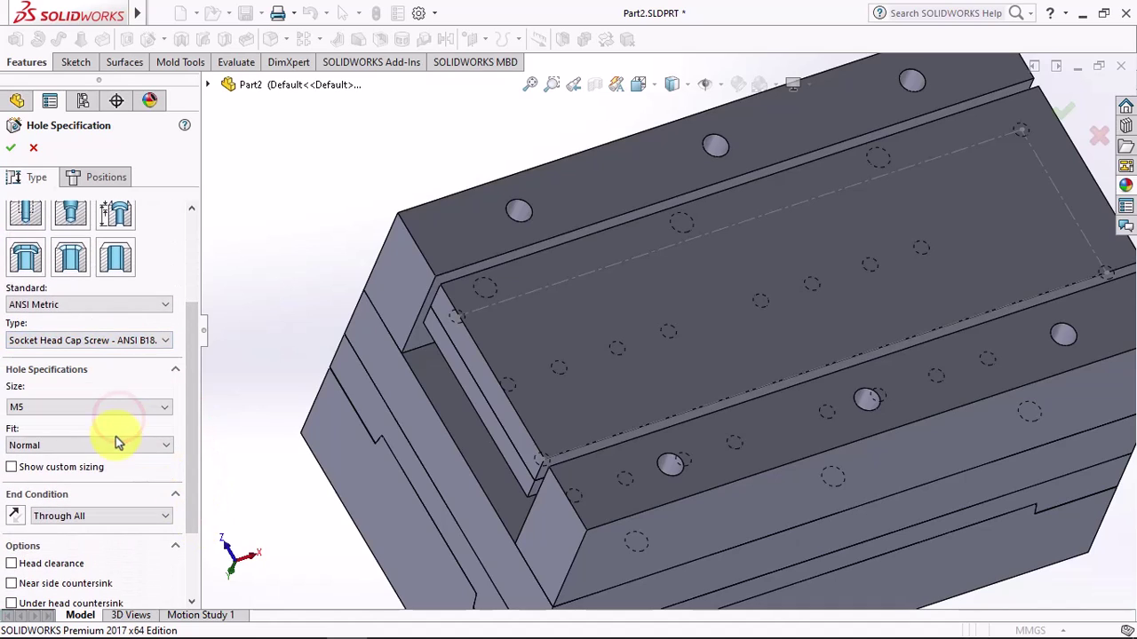
click(119, 404)
click(114, 442)
drag(190, 432, 187, 497)
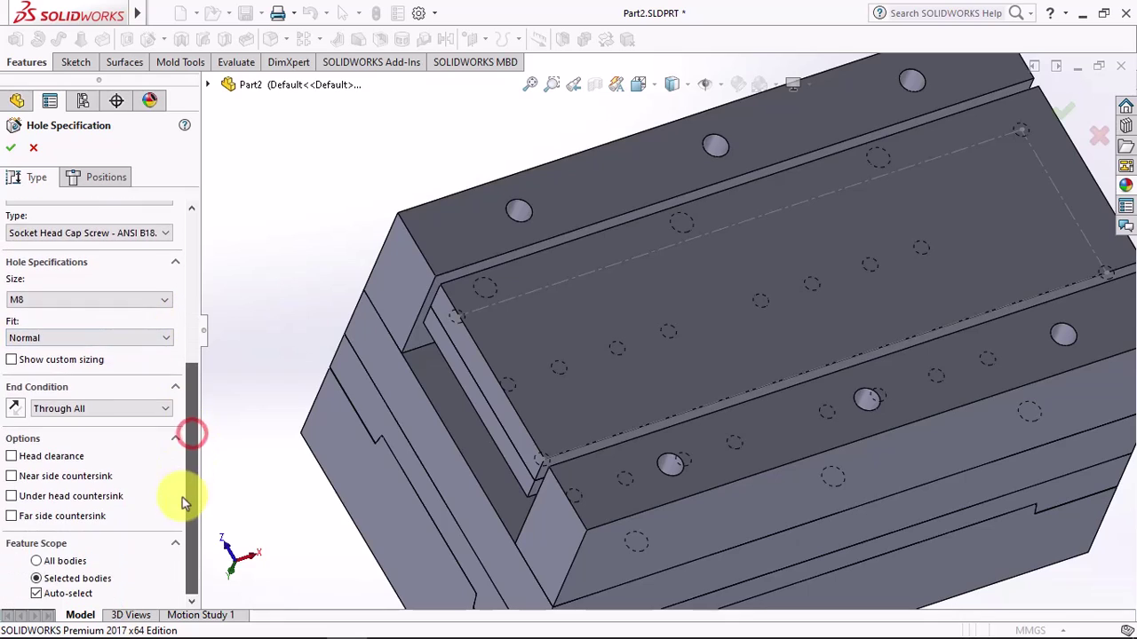
click(75, 411)
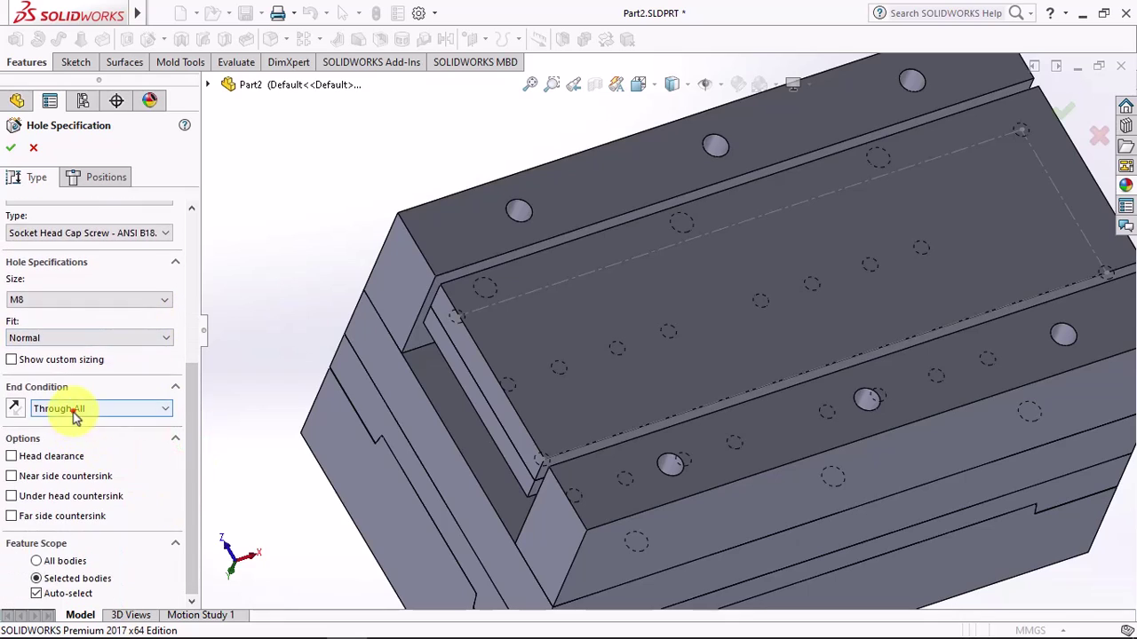
Step: Turn off auto-select, limit the cut to Boss-Extrude2, and begin 3D hole placement
click(36, 593)
click(555, 341)
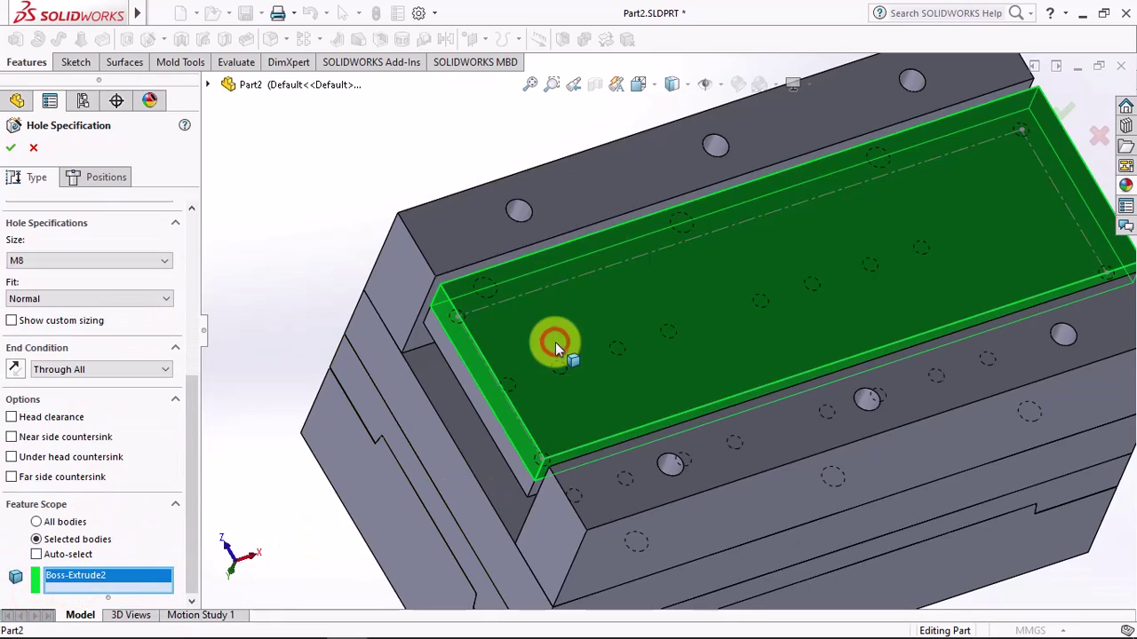
click(105, 177)
click(98, 322)
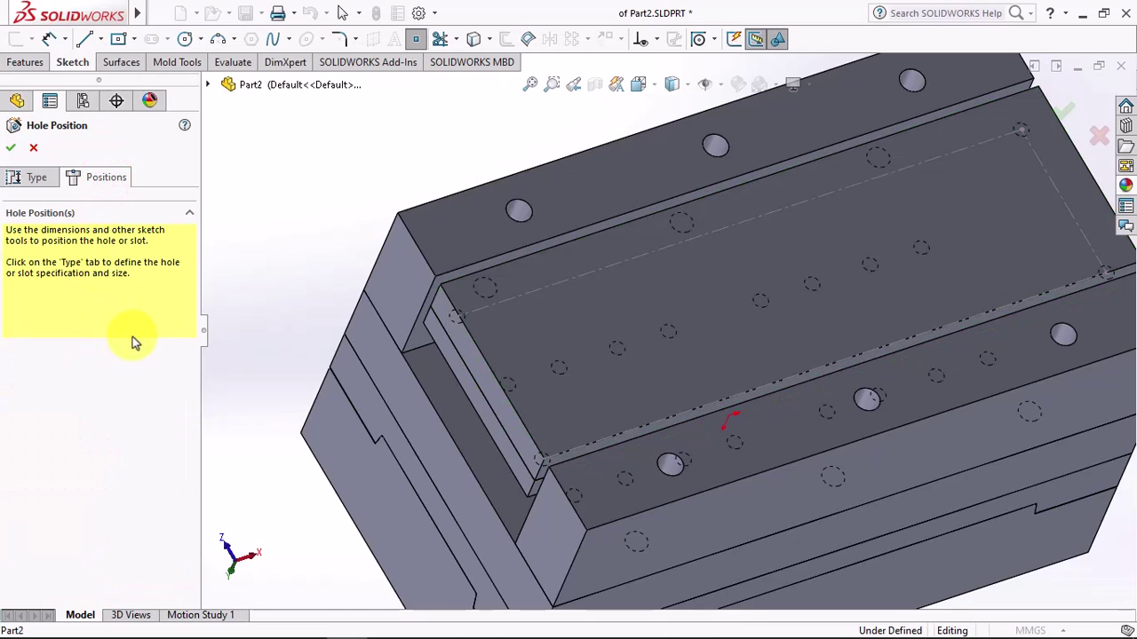
Step: Place four hole points on the bar's top face and switch to wireframe display
click(472, 294)
click(557, 425)
click(1017, 171)
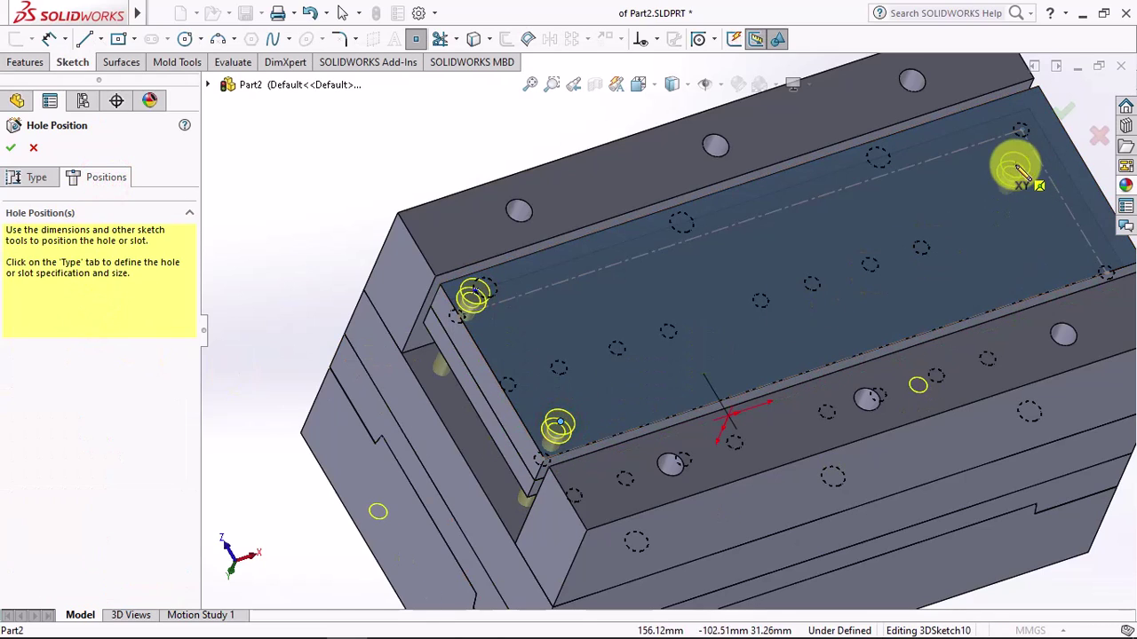
click(1054, 255)
middle_drag(1058, 242, 675, 84)
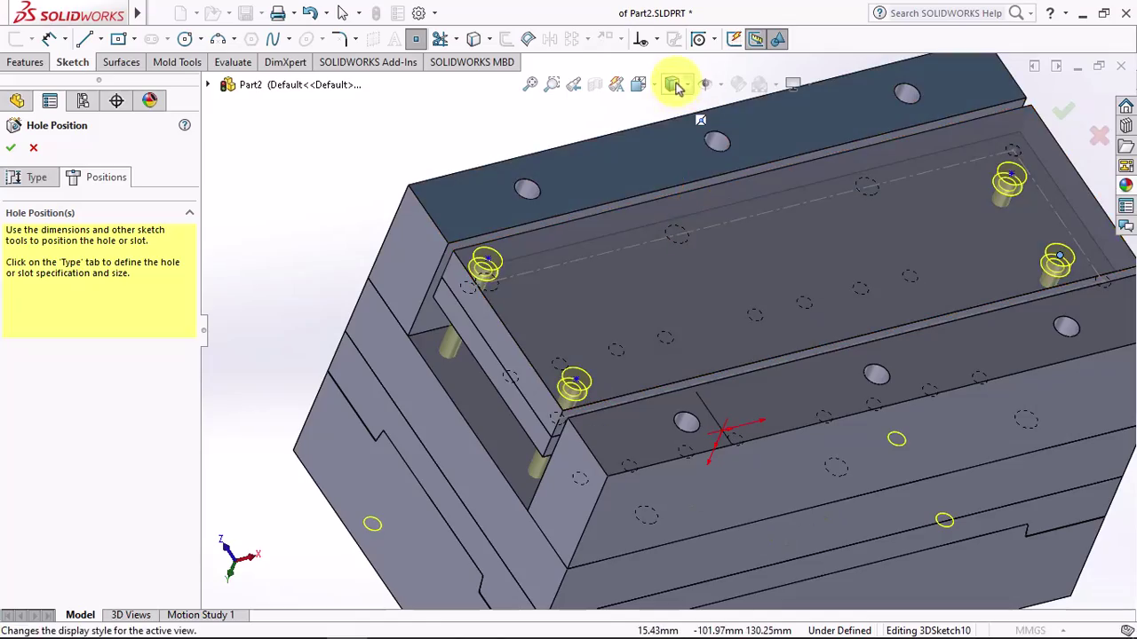
click(675, 86)
click(672, 204)
Step: Make the first two hole points concentric with the existing holes' circular edges
click(657, 39)
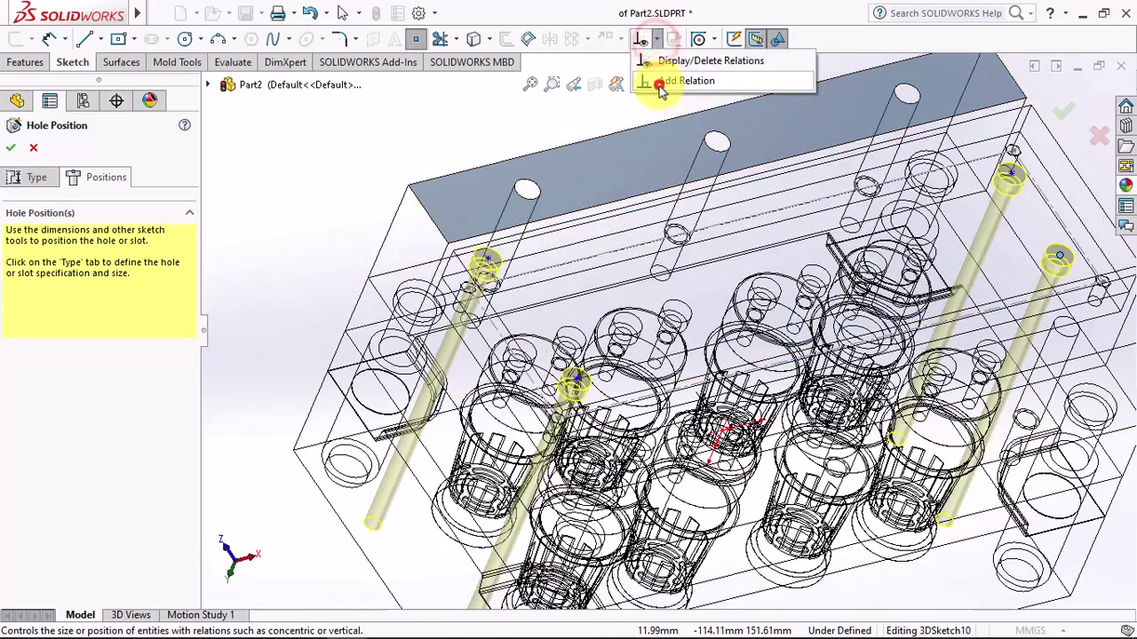
click(660, 89)
scroll(1054, 301, down, 5)
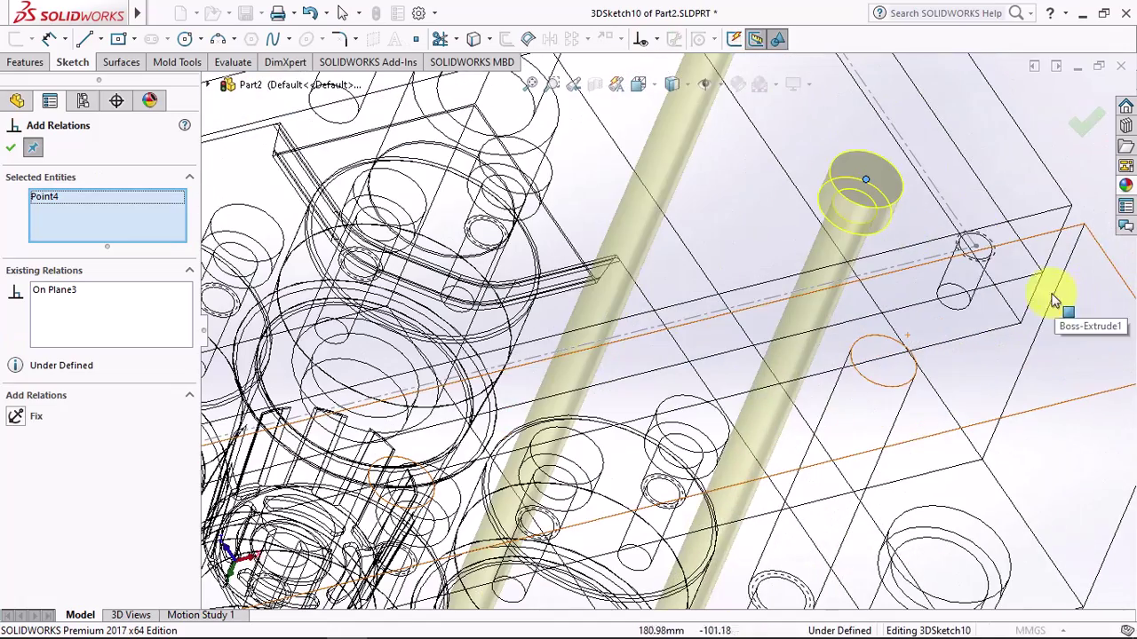
click(988, 255)
click(15, 416)
scroll(711, 222, up, 5)
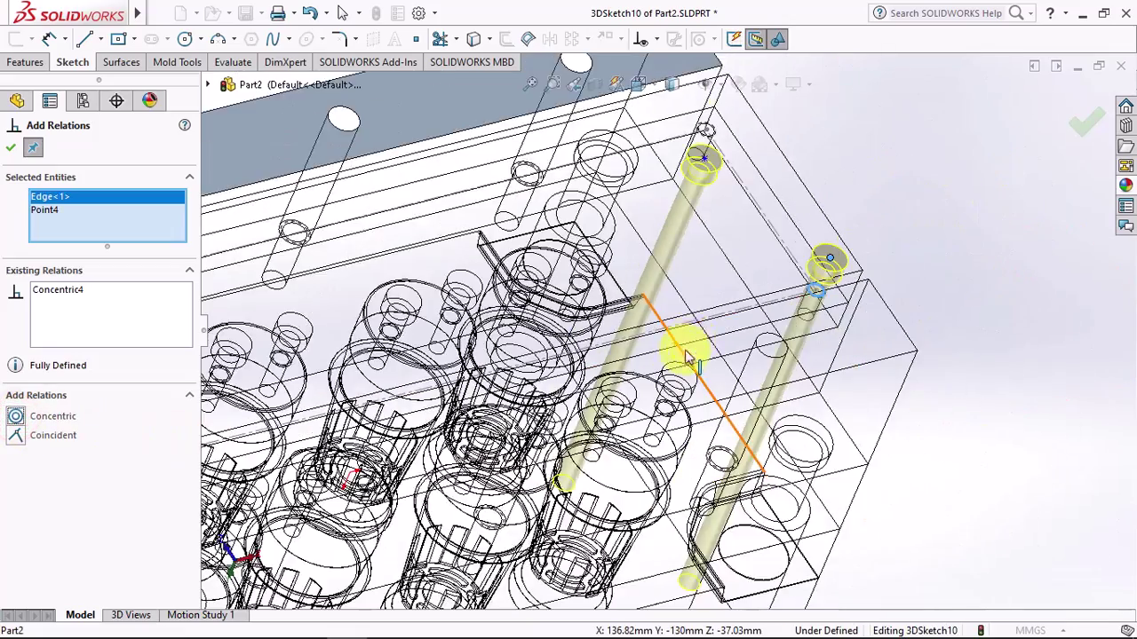
scroll(711, 187, down, 6)
click(691, 208)
click(710, 167)
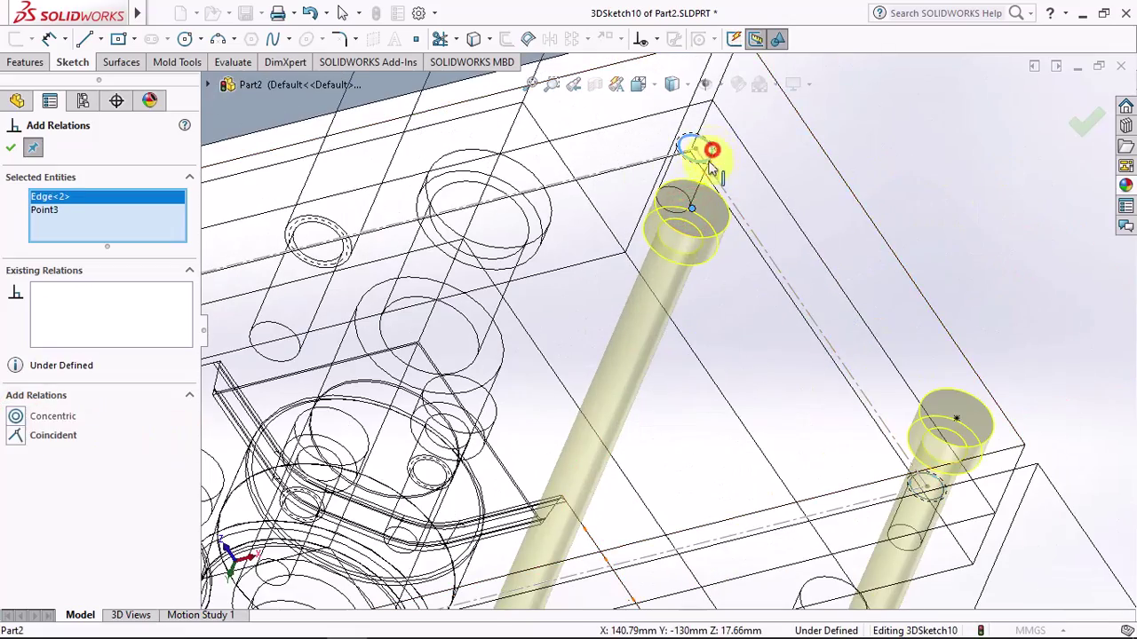
click(15, 418)
Step: Make the third hole point concentric with its matching circular hole edge
scroll(471, 355, up, 5)
scroll(471, 355, down, 6)
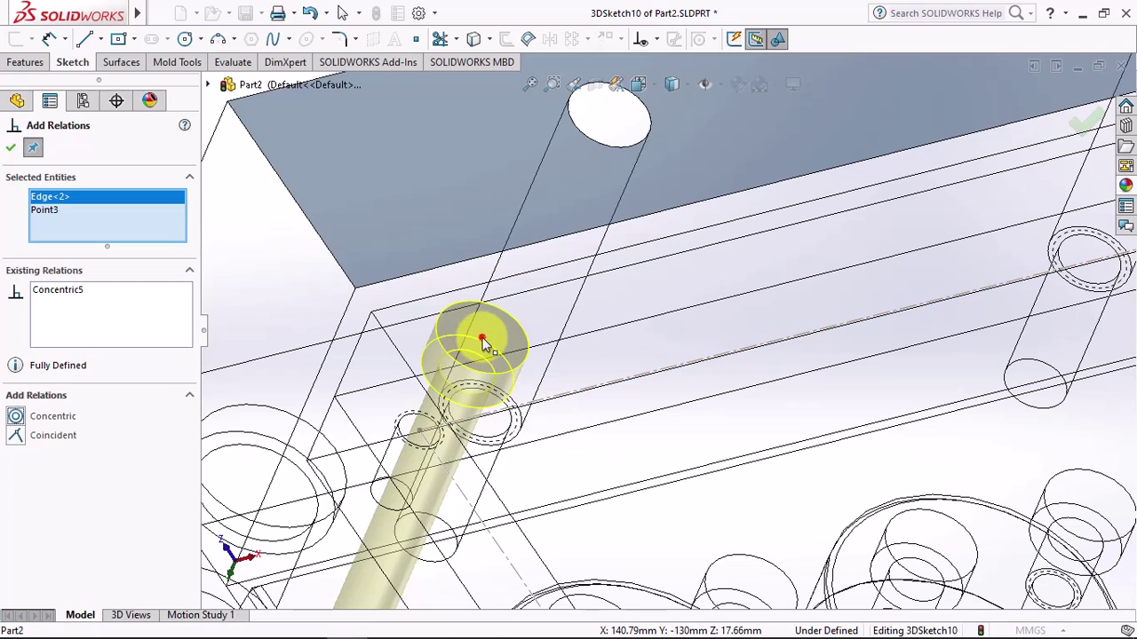
click(481, 338)
click(507, 416)
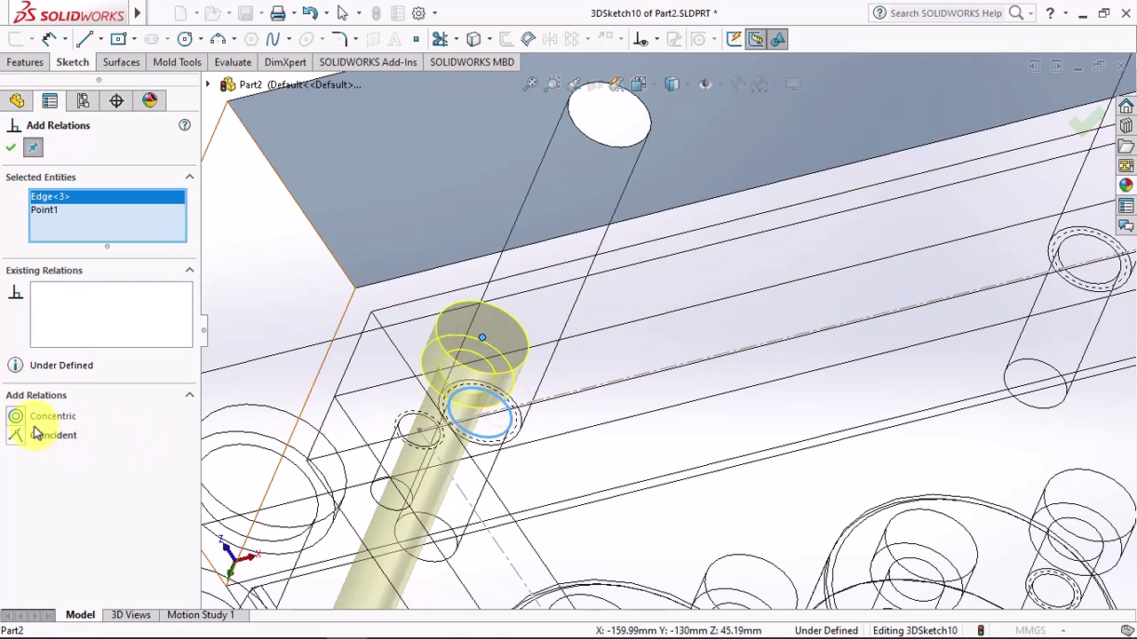
click(505, 409)
click(414, 424)
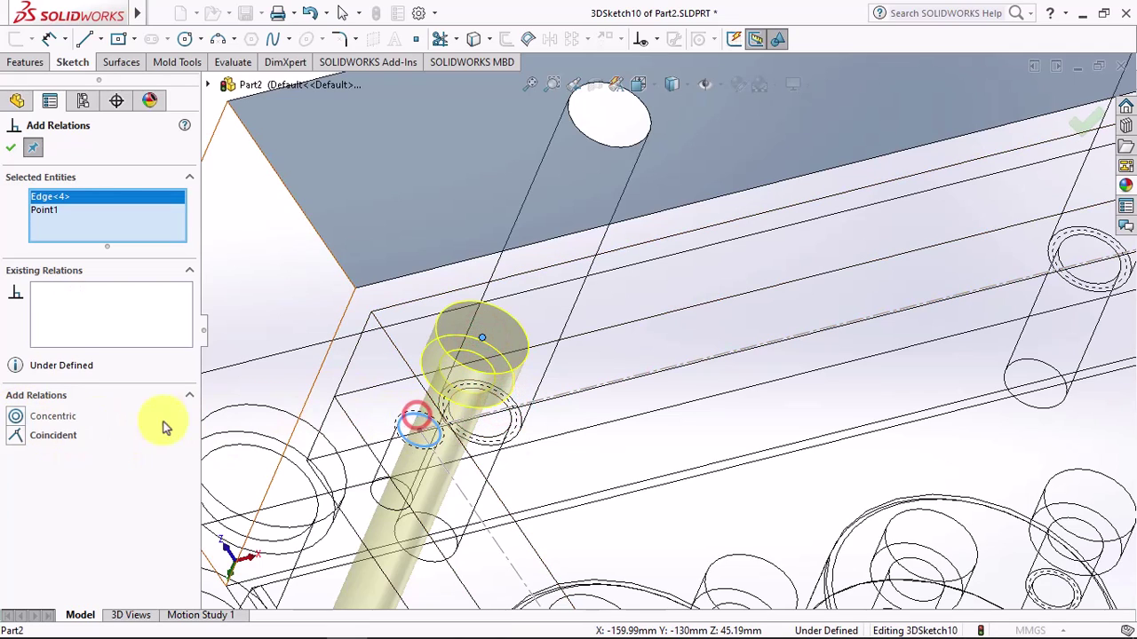
click(16, 417)
scroll(564, 402, up, 5)
scroll(564, 402, down, 5)
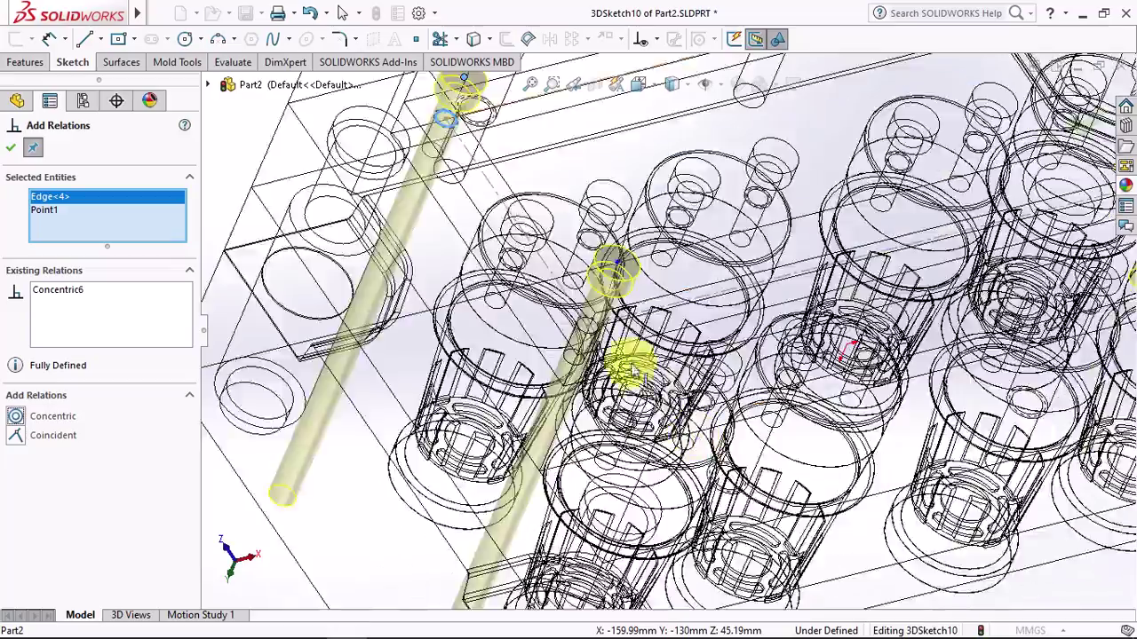
Step: Make the last hole point concentric, then finish the CBORE for M8 SHCS3 hole
middle_drag(533, 394, 375, 409)
scroll(374, 408, down, 3)
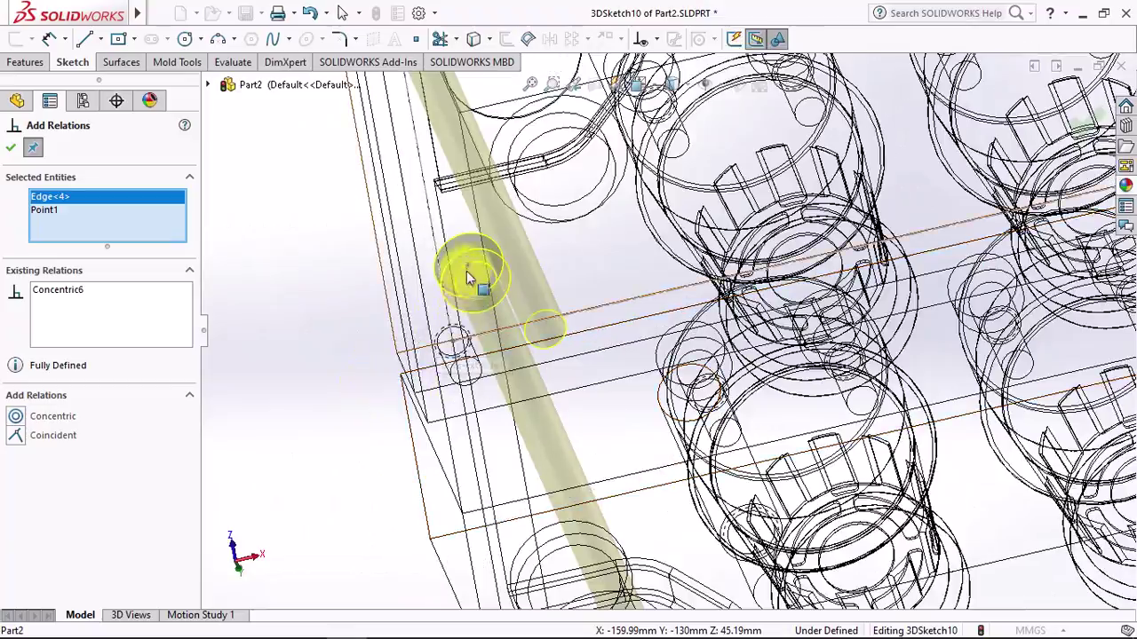
click(468, 265)
click(16, 418)
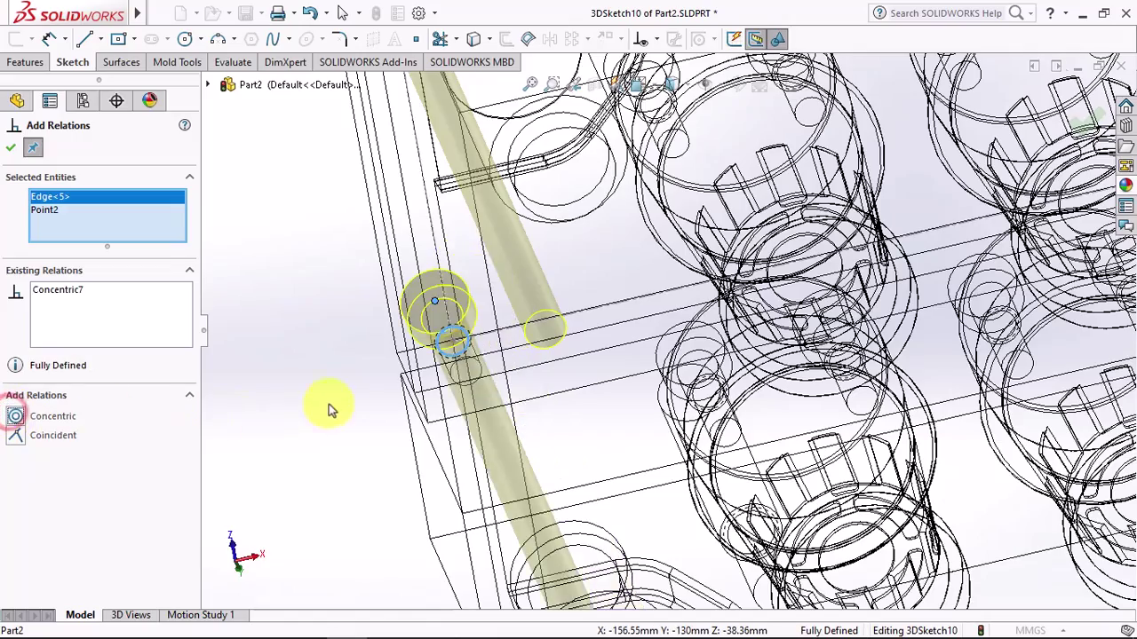
scroll(328, 404, up, 5)
mouse_move(343, 400)
middle_down()
mouse_move(393, 343)
mouse_move(417, 355)
middle_up()
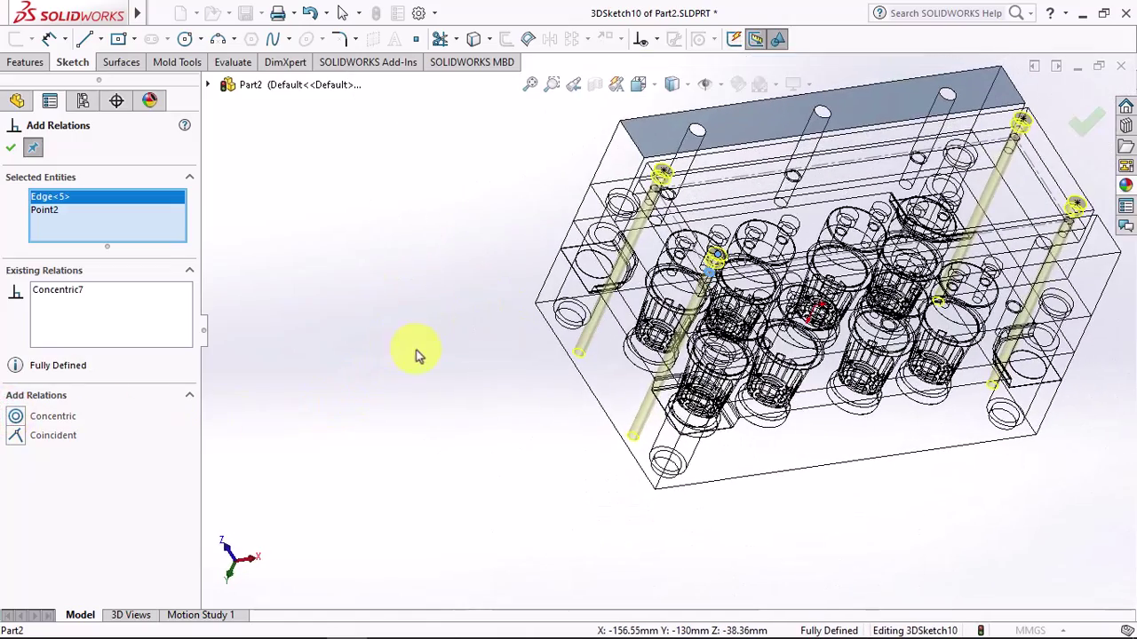
click(12, 142)
click(12, 141)
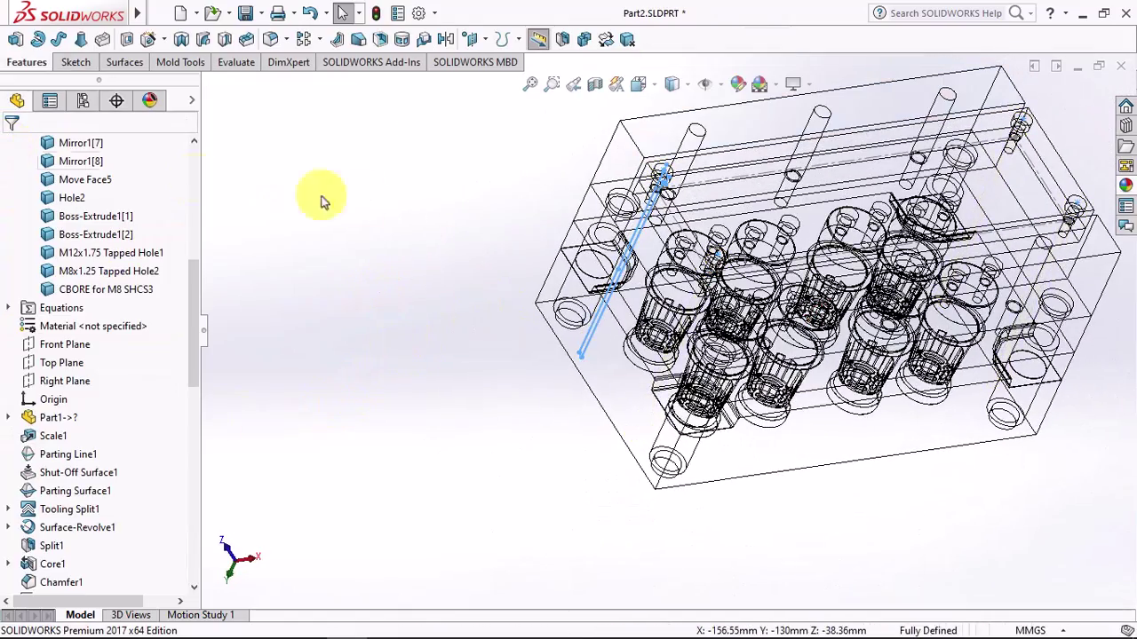
Step: Switch to Shaded with Edges, hide the blocking body, and sketch on the center bar's top face
click(377, 205)
click(671, 88)
click(669, 101)
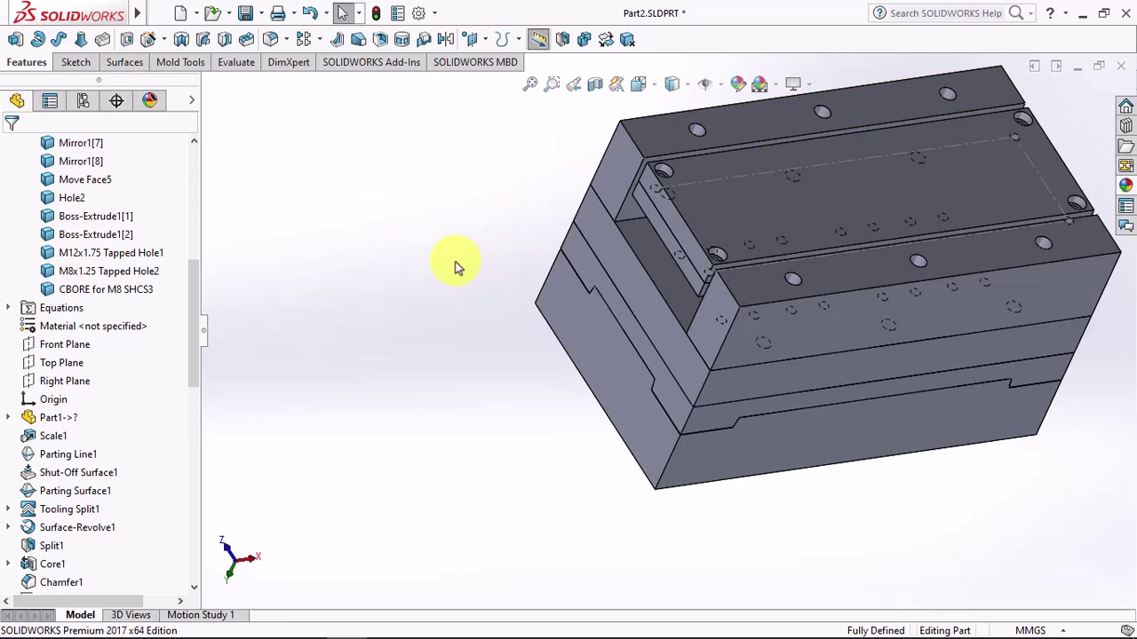
click(741, 172)
click(429, 244)
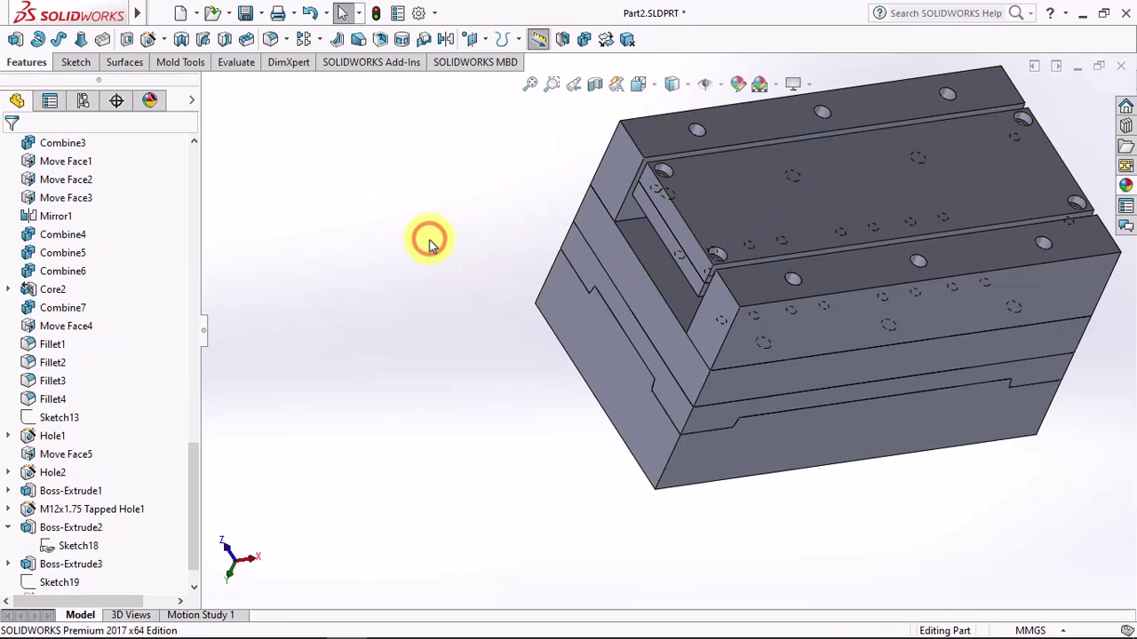
click(761, 190)
click(858, 149)
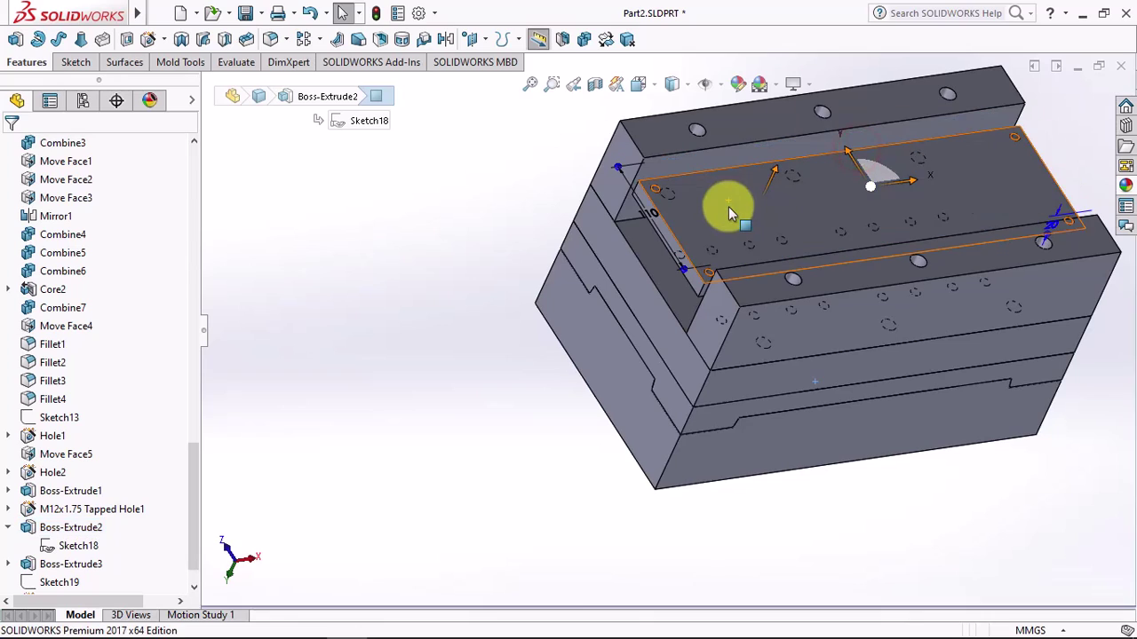
click(729, 209)
click(802, 160)
Step: Draw an origin-centred construction rectangle and dimension its height to 80 mm
click(118, 38)
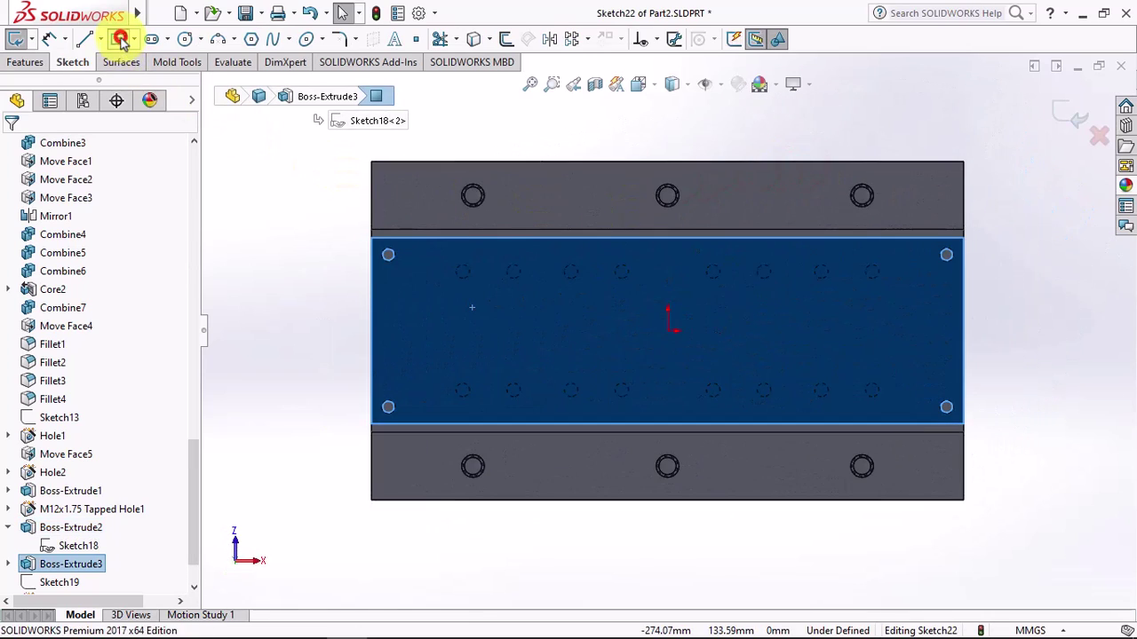
drag(667, 332, 411, 268)
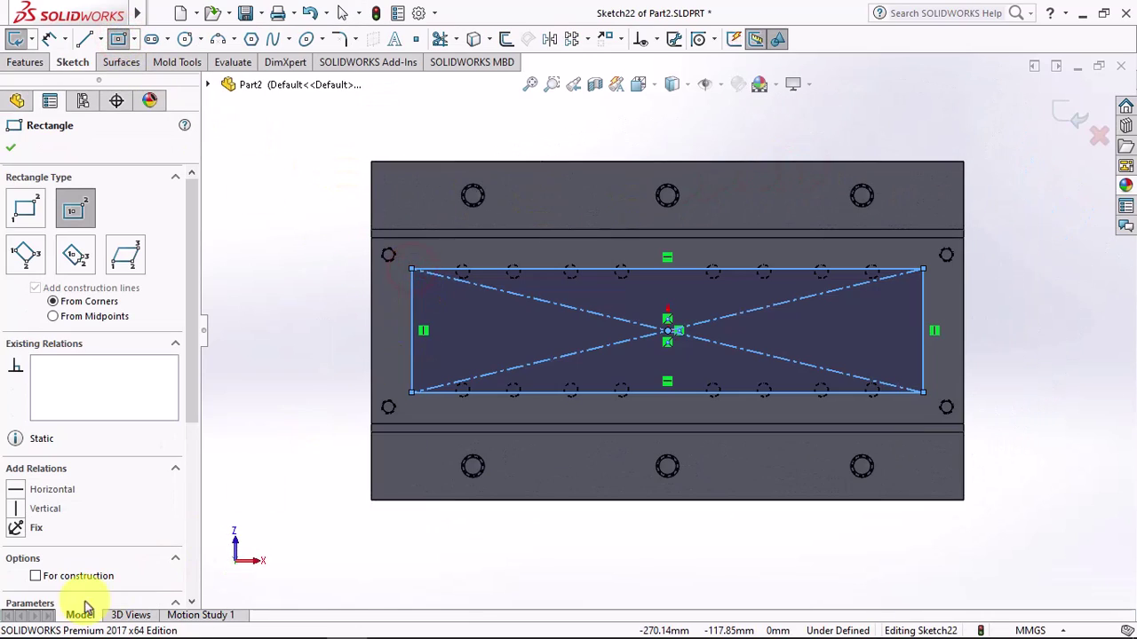
click(35, 575)
click(49, 38)
click(410, 306)
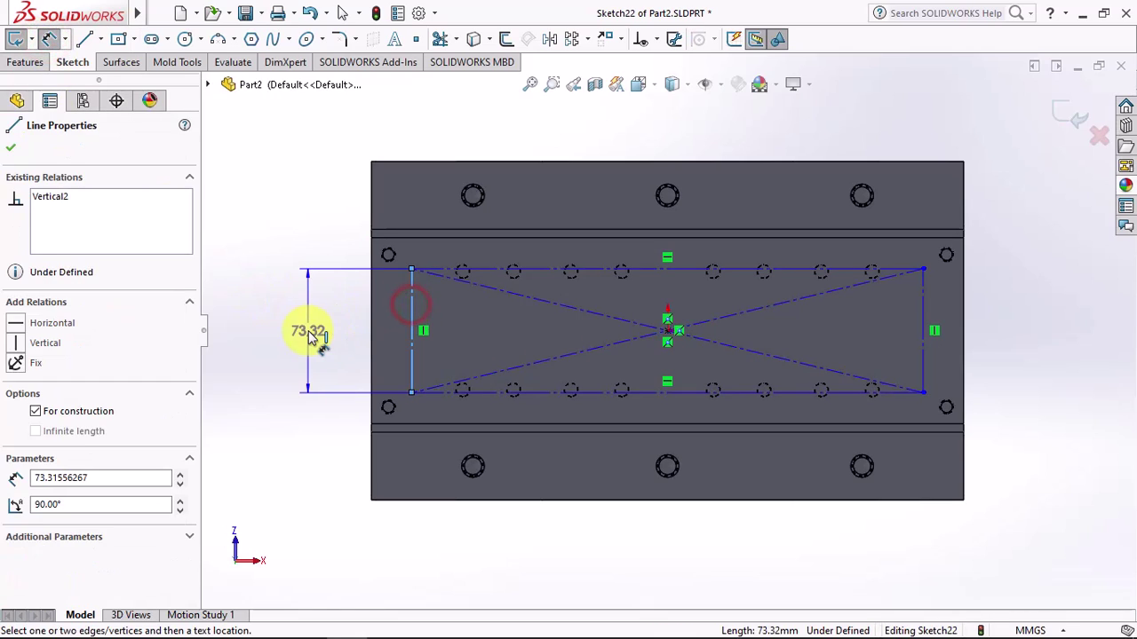
click(307, 333)
text(80)
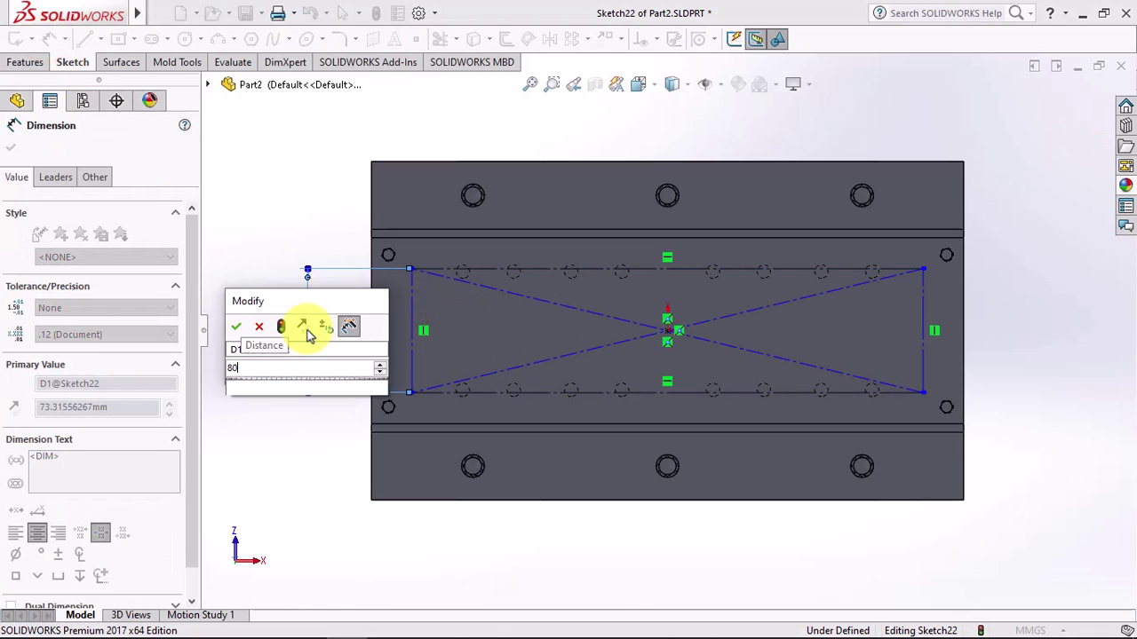
click(237, 326)
click(620, 273)
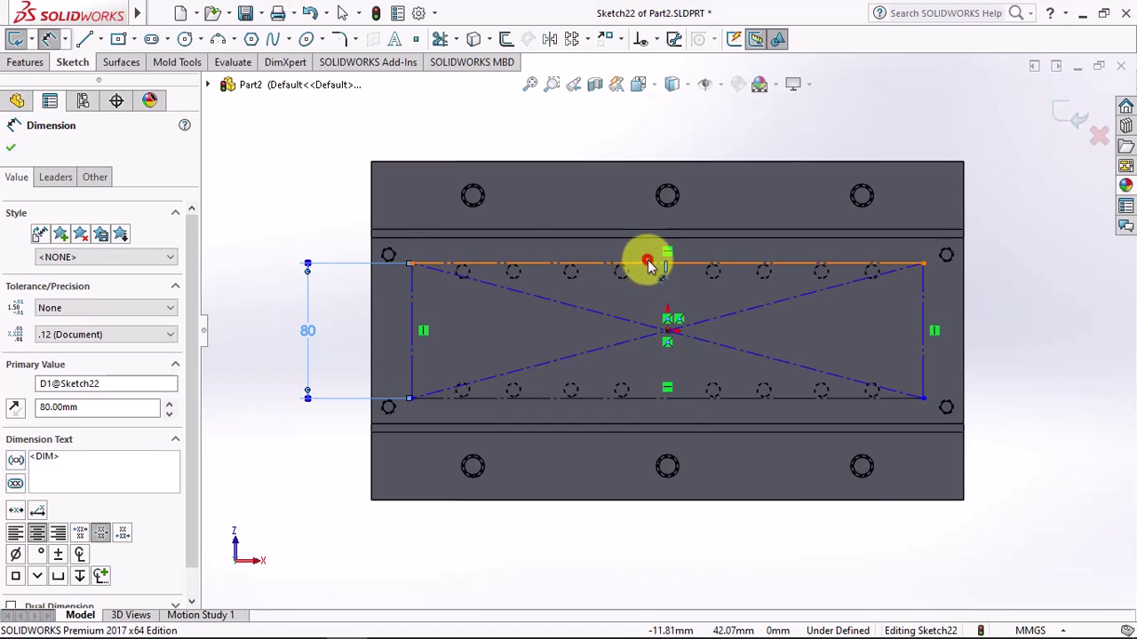
Step: Dimension the rectangle's width to 300 mm and exit the sketch
click(647, 264)
click(657, 138)
text(300)
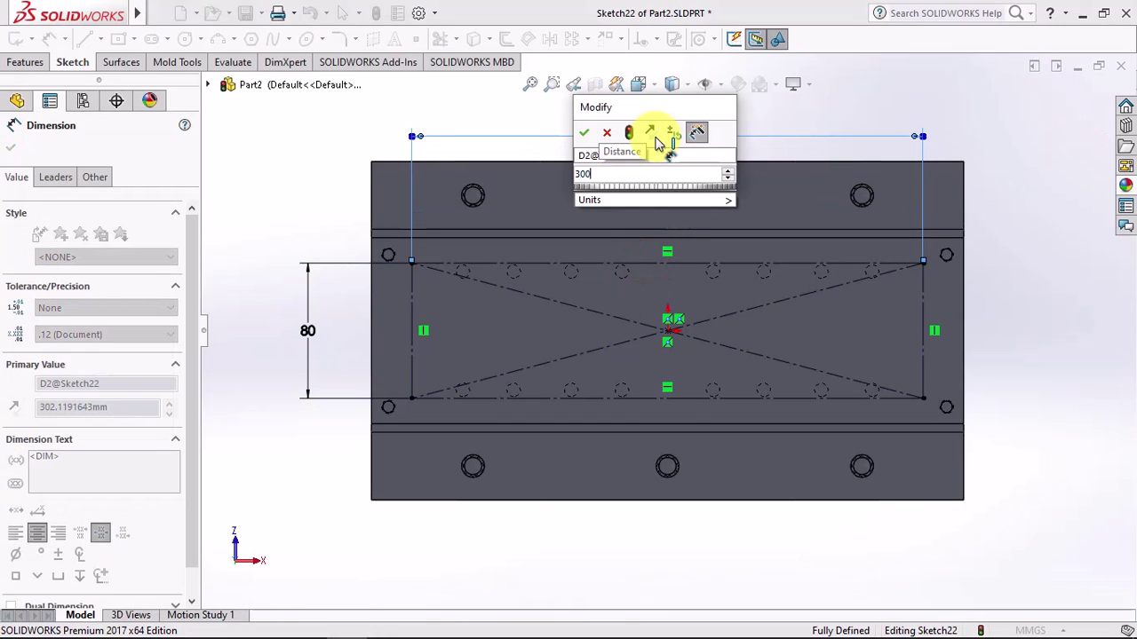
click(584, 132)
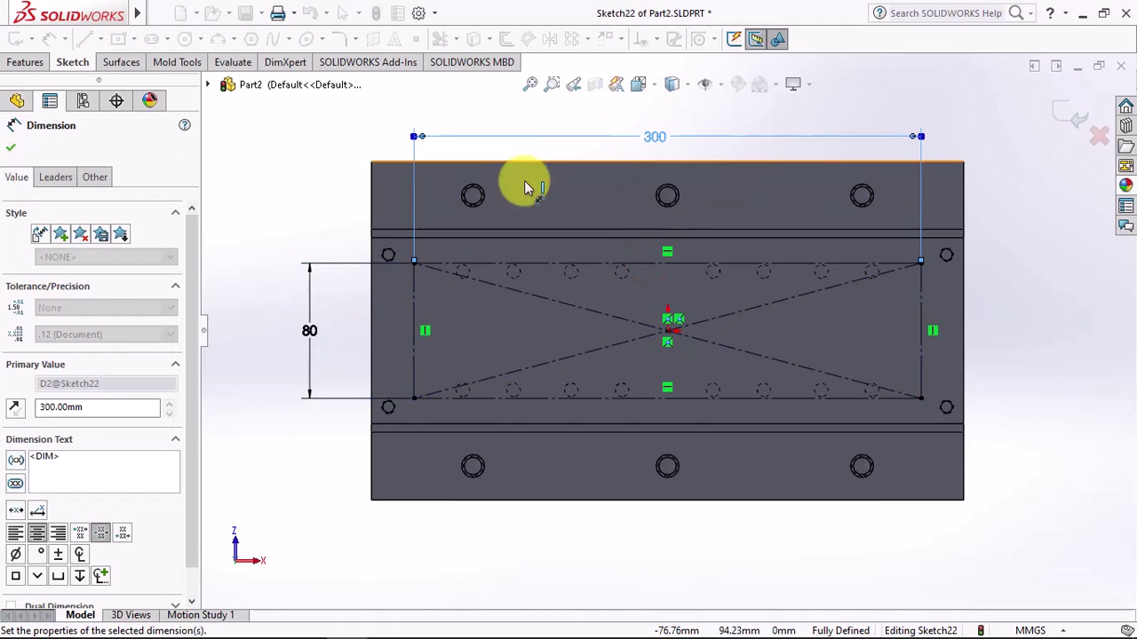
click(11, 148)
click(1062, 110)
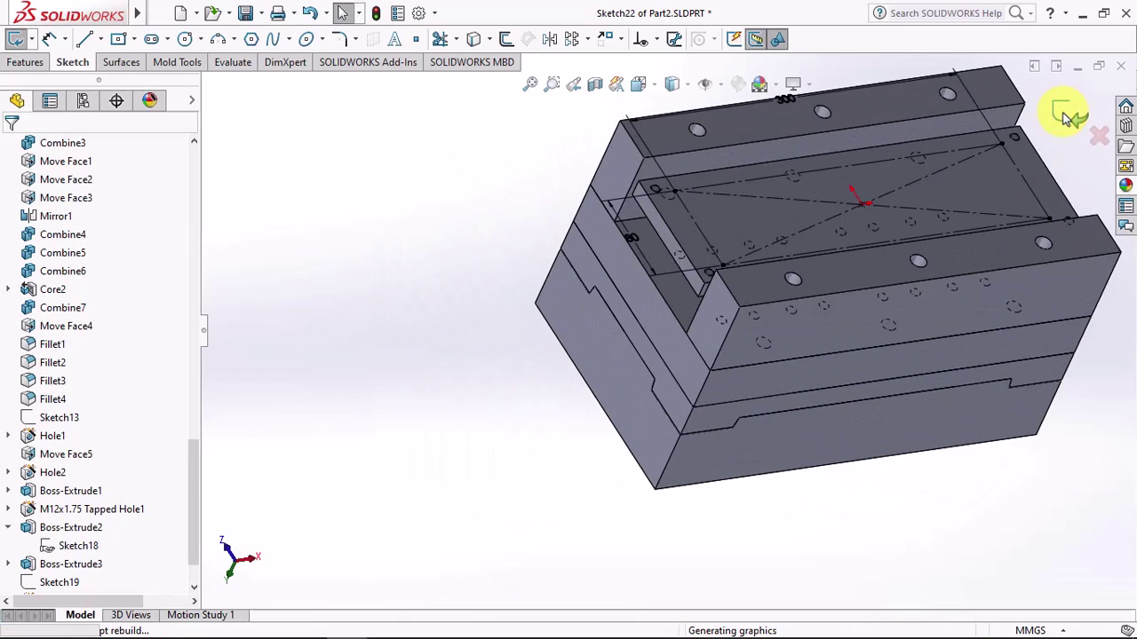
Step: Start a legacy C-Bored Drilled hole and begin editing its drill diameter to 15
click(150, 45)
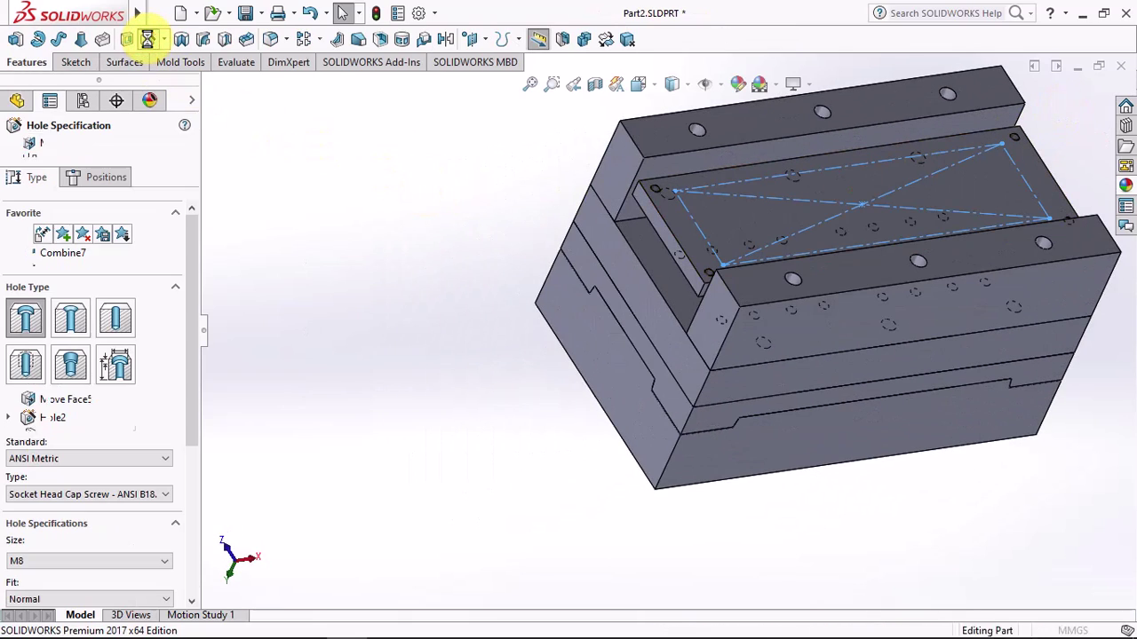
drag(191, 328, 180, 409)
click(118, 225)
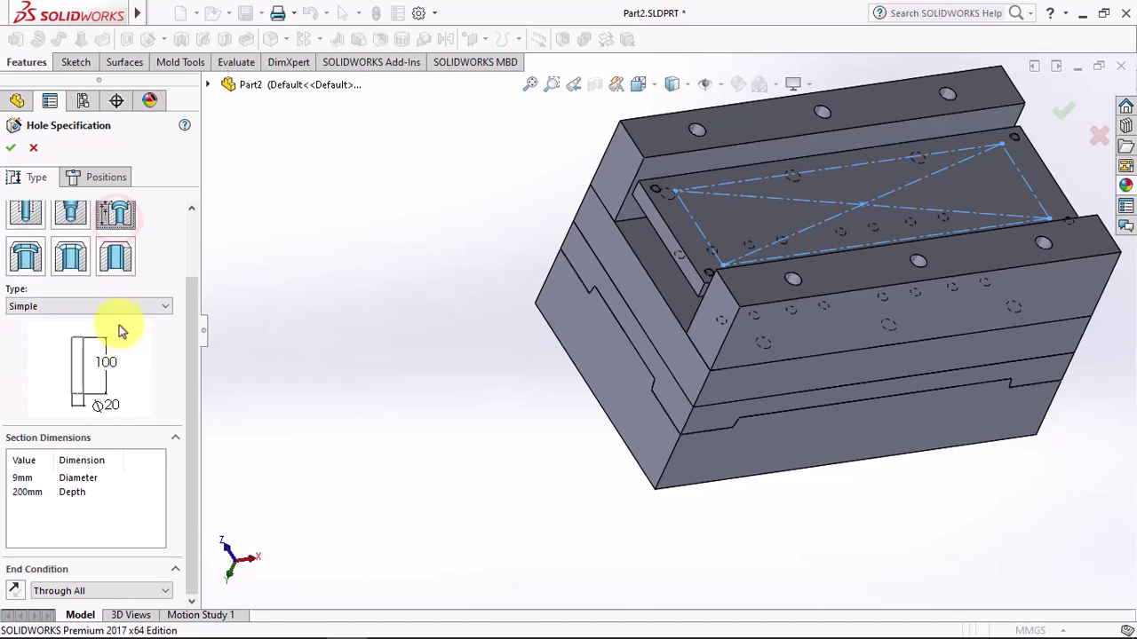
click(114, 305)
click(120, 340)
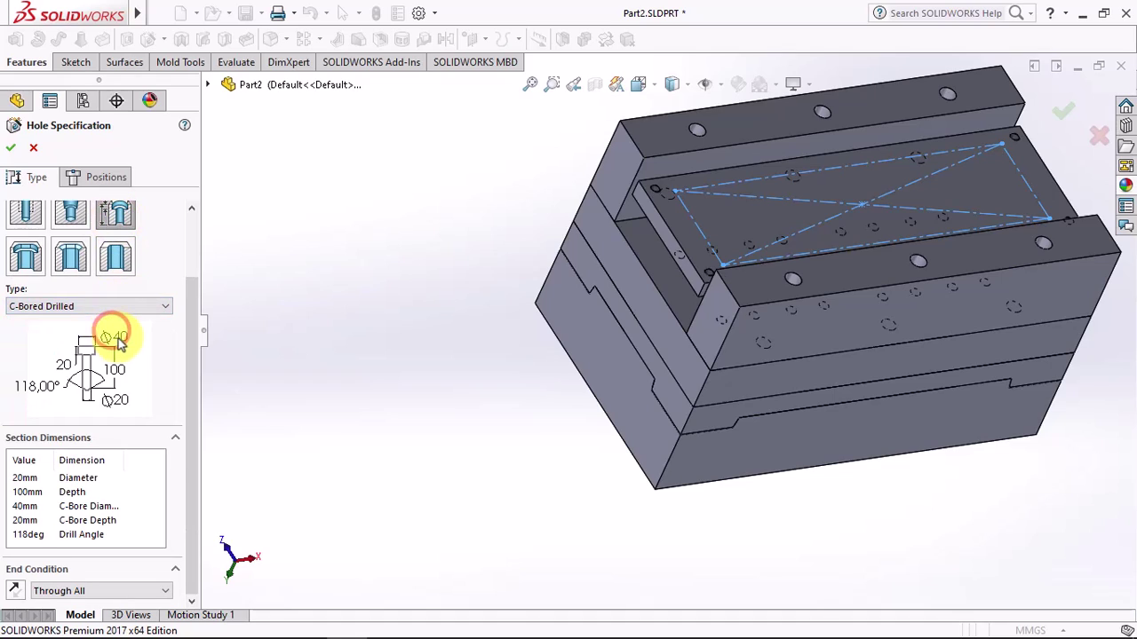
double_click(25, 478)
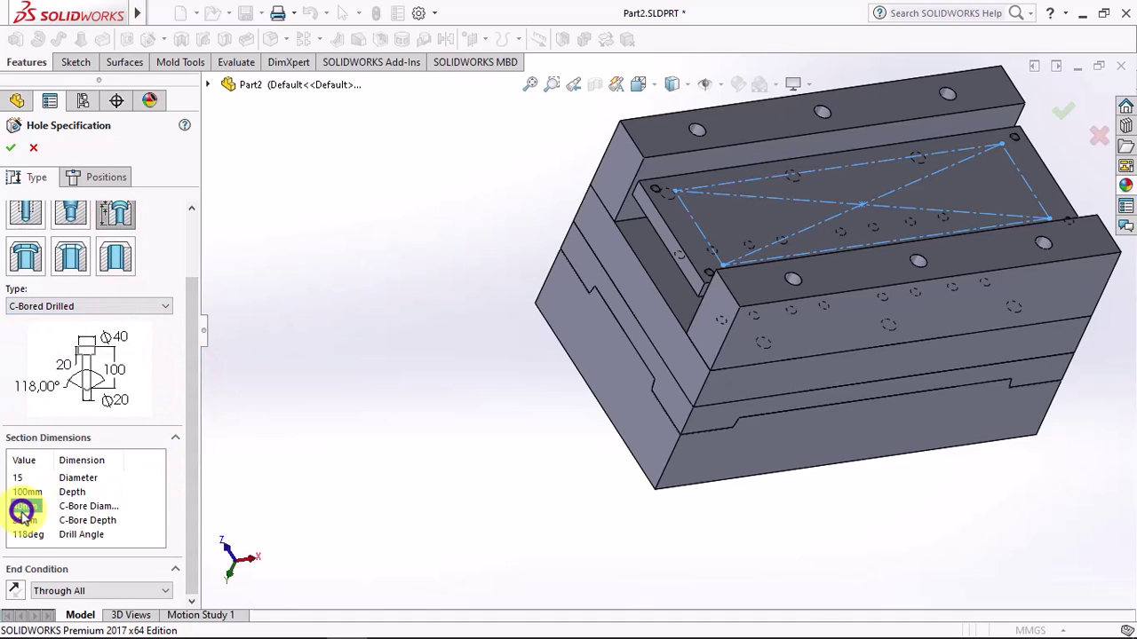
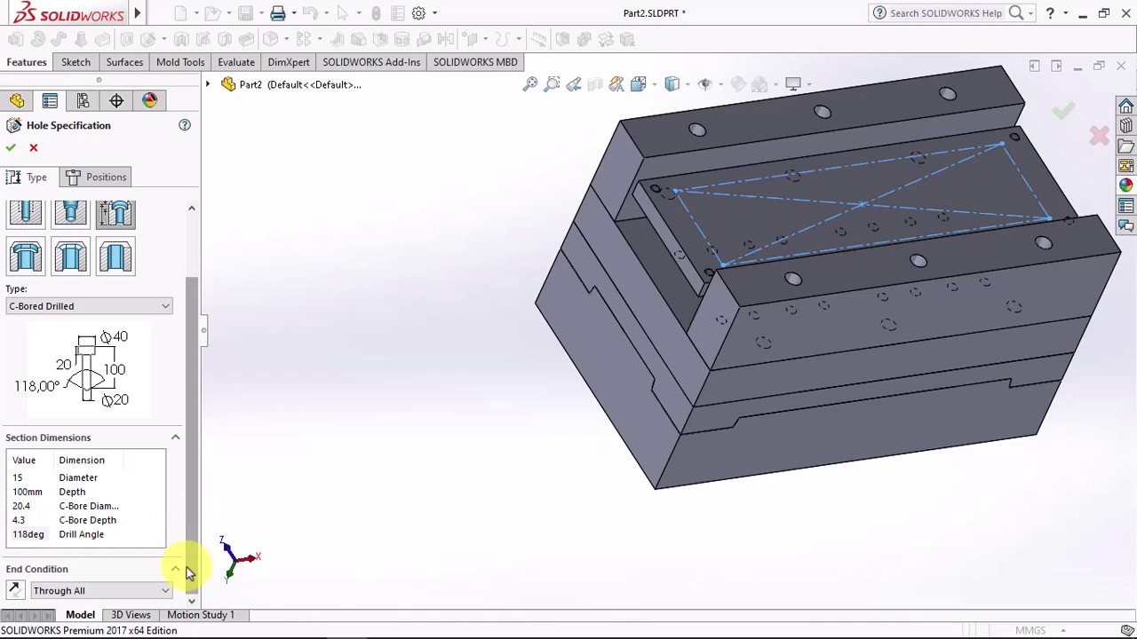
Step: Turn off Auto-select so the counterbored holes cut only the two picked plates
click(86, 177)
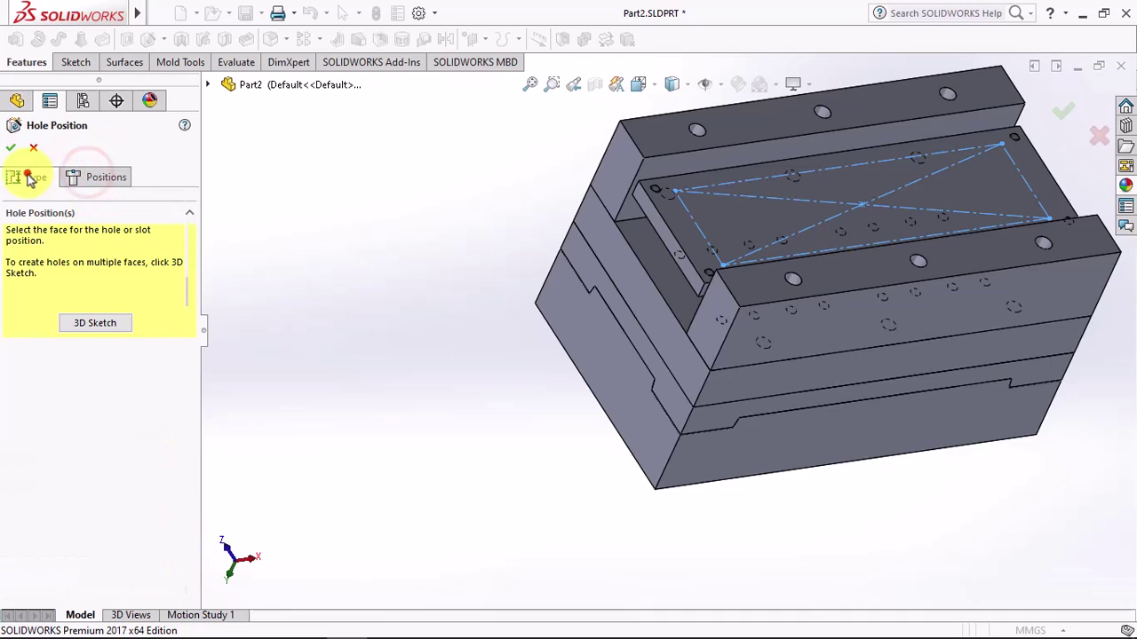
click(27, 176)
drag(188, 342, 191, 511)
click(37, 593)
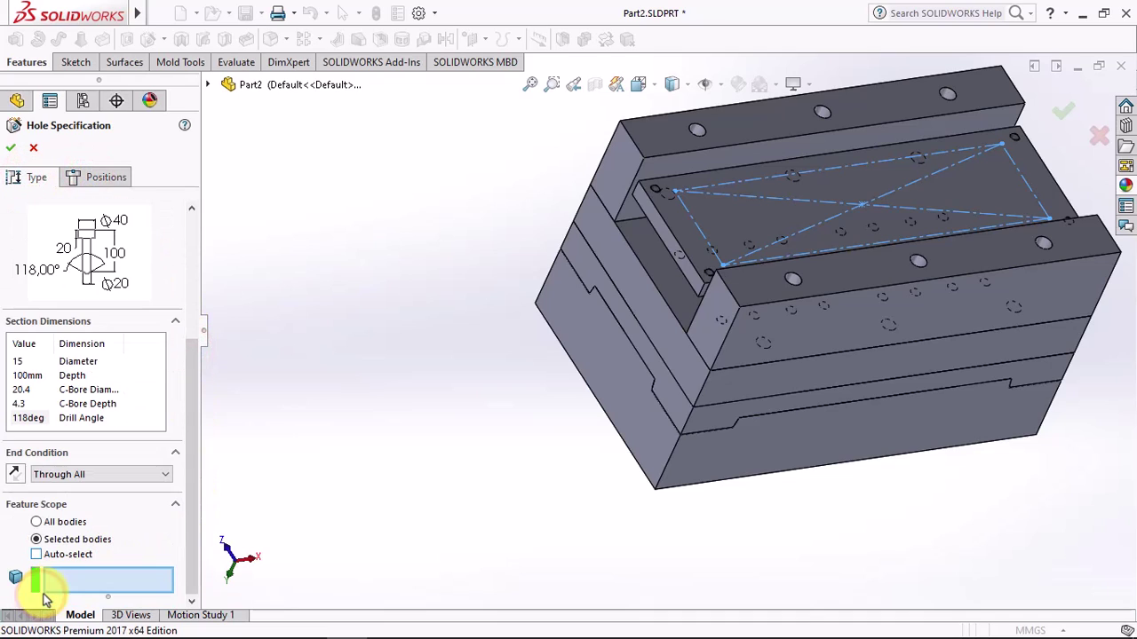
click(690, 248)
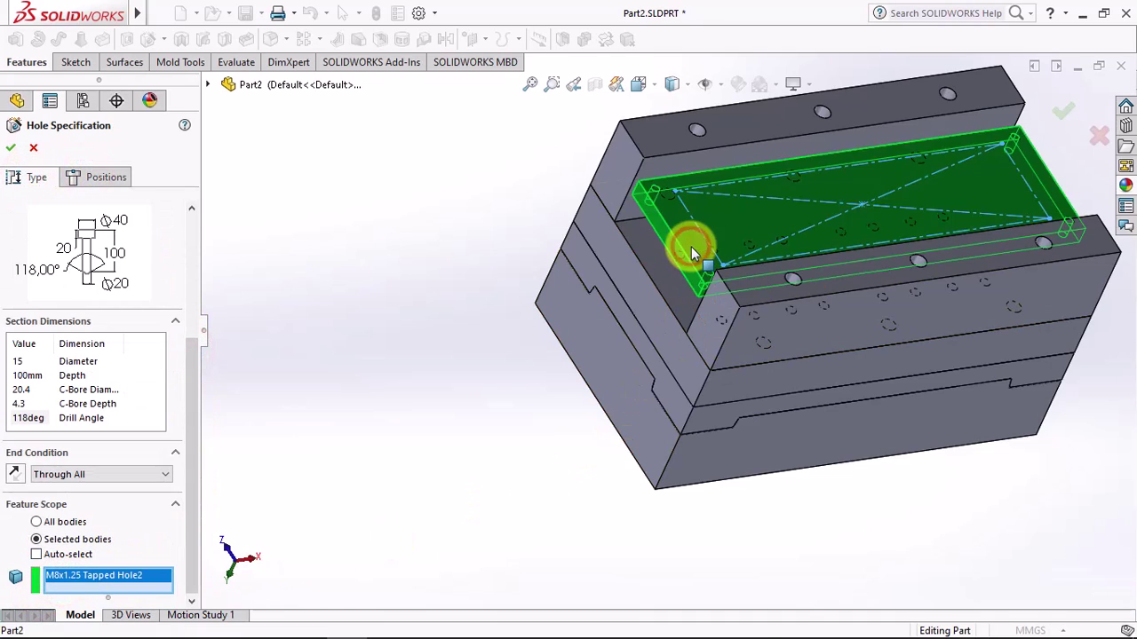
click(653, 307)
Step: Place the CBORE for M8 holes at the four corners of the plate face
click(106, 177)
click(598, 338)
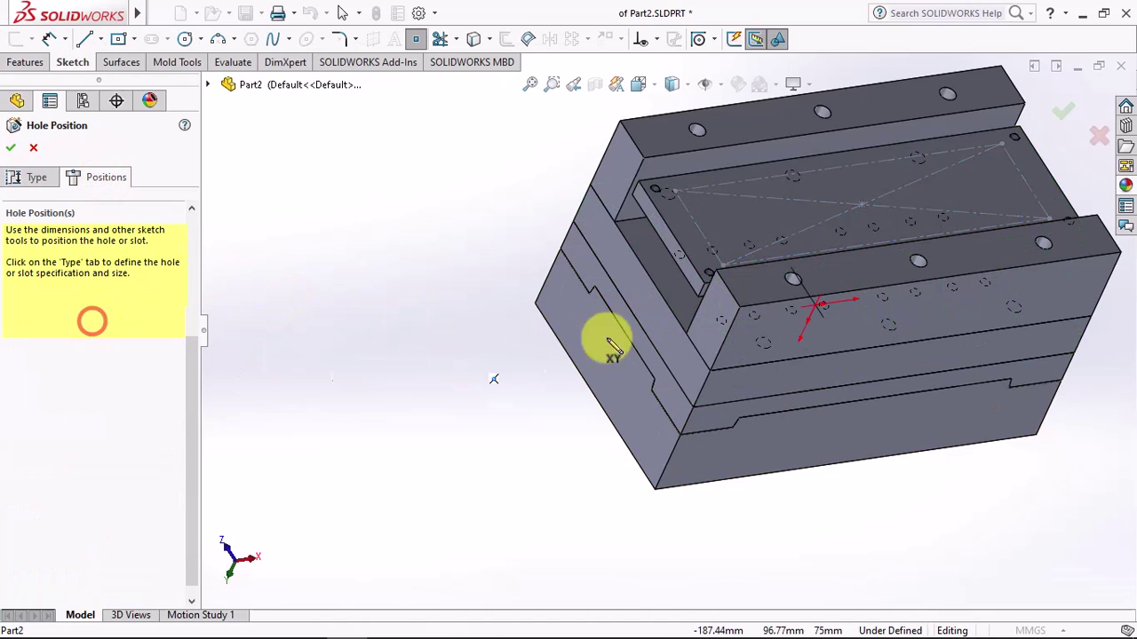
scroll(684, 218, down, 5)
click(528, 235)
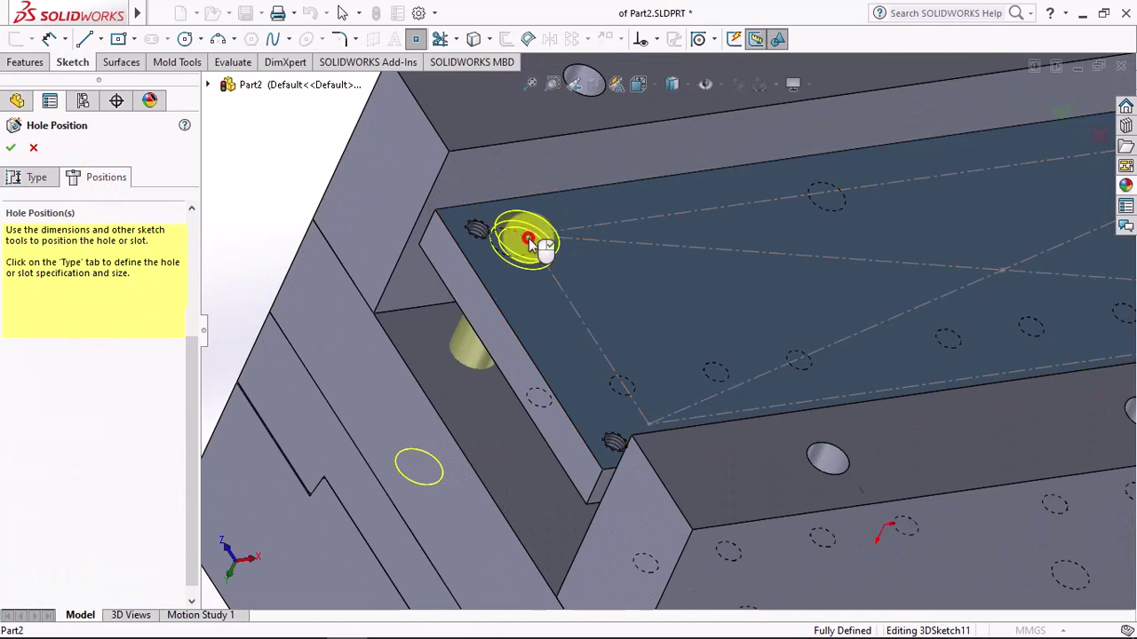
click(653, 430)
scroll(1015, 292, up, 4)
scroll(944, 238, down, 4)
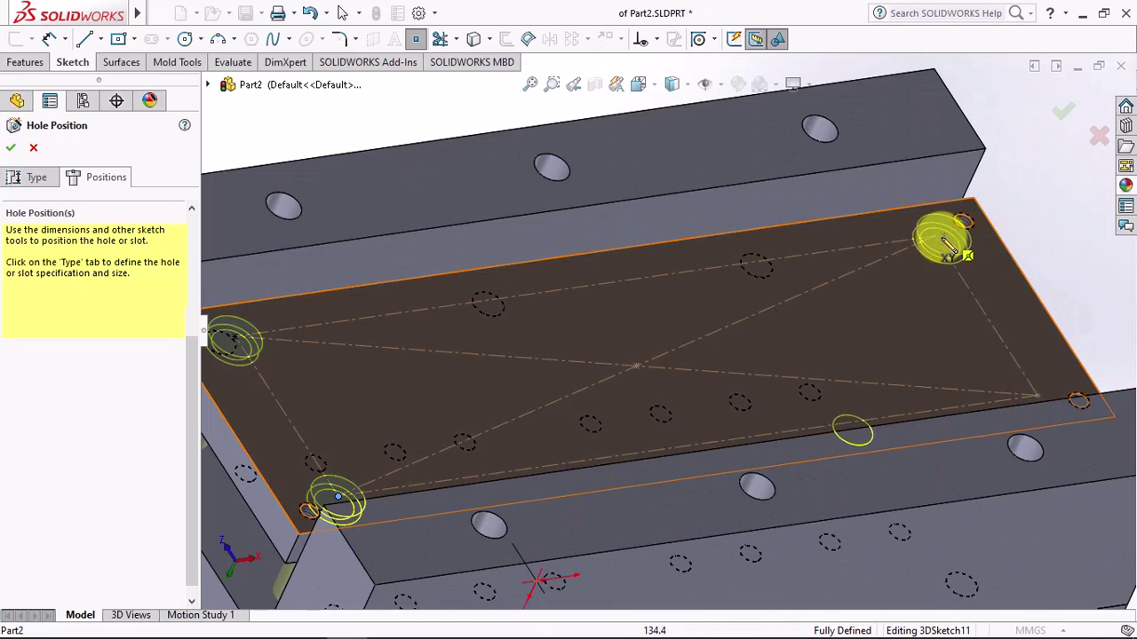
click(939, 237)
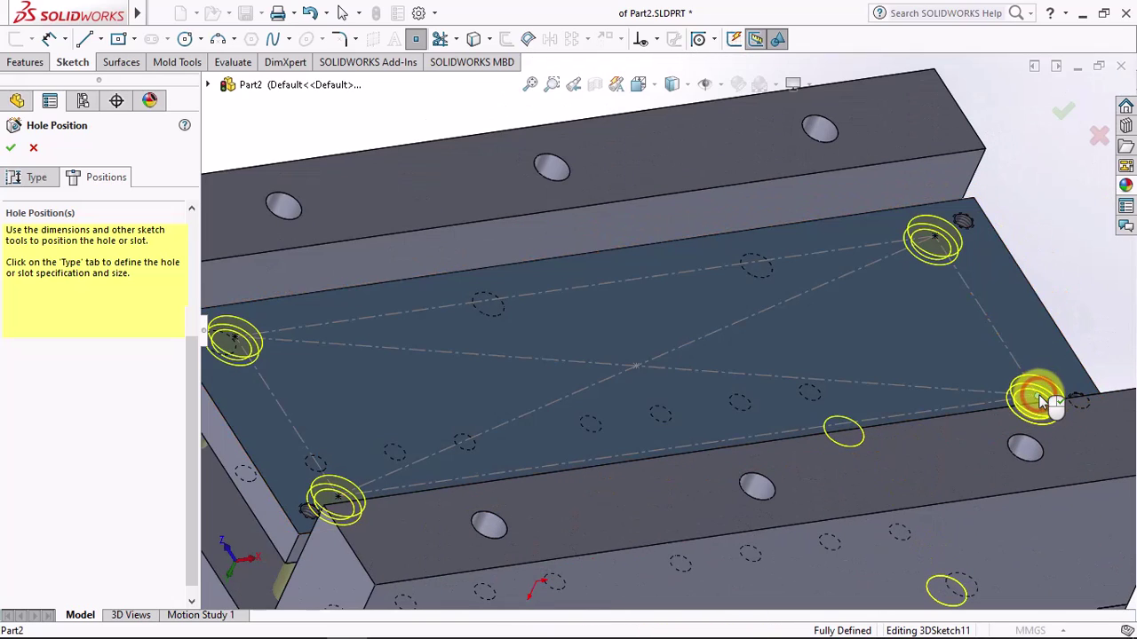
key(Return)
Step: Orient the view to the mold's top face and start a sketch on it
key(f)
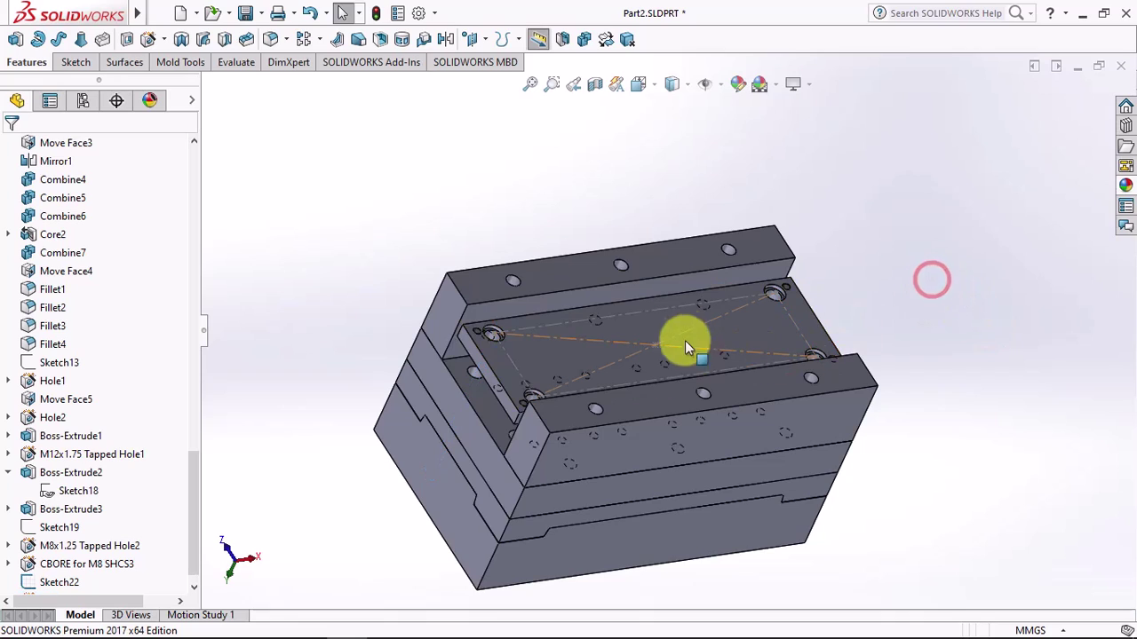
click(687, 351)
middle_drag(470, 211, 497, 391)
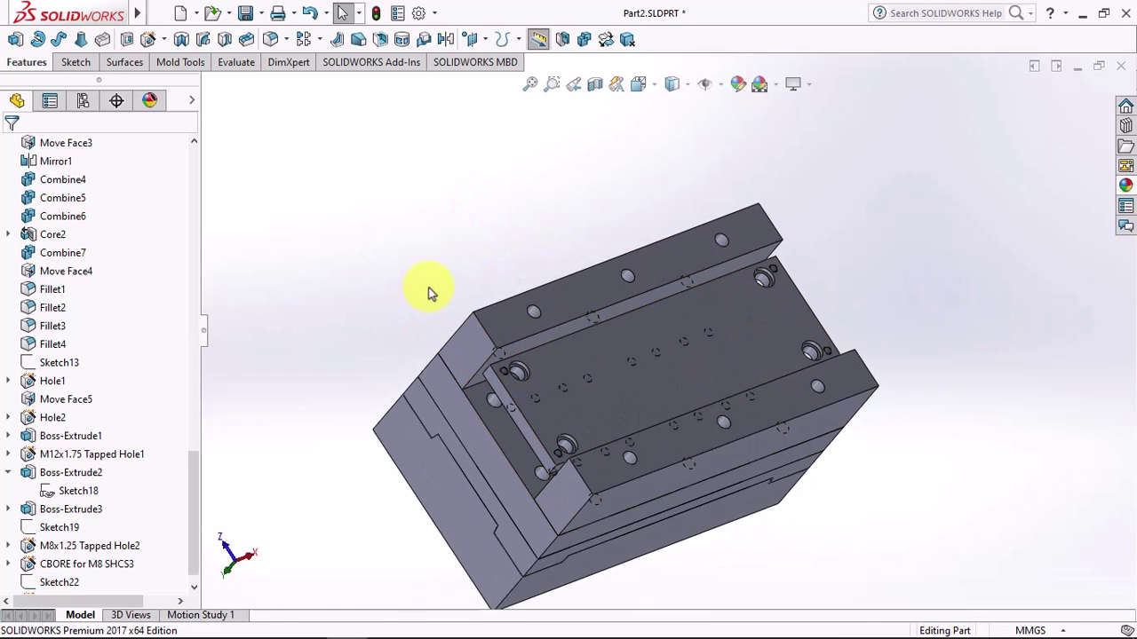
key(z)
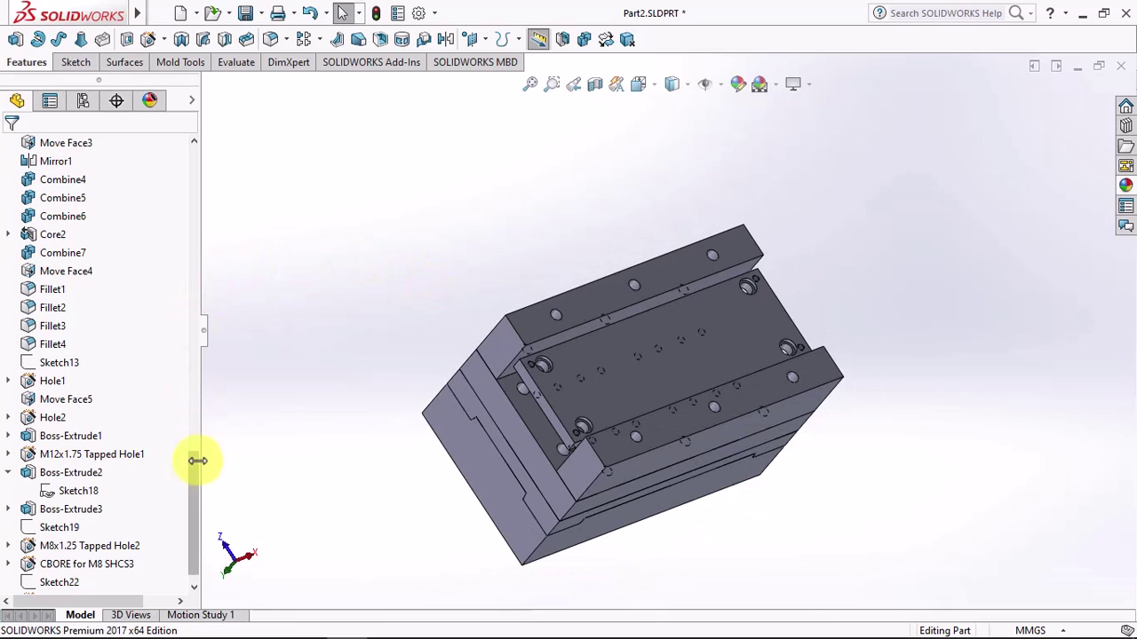
drag(197, 461, 196, 222)
click(138, 472)
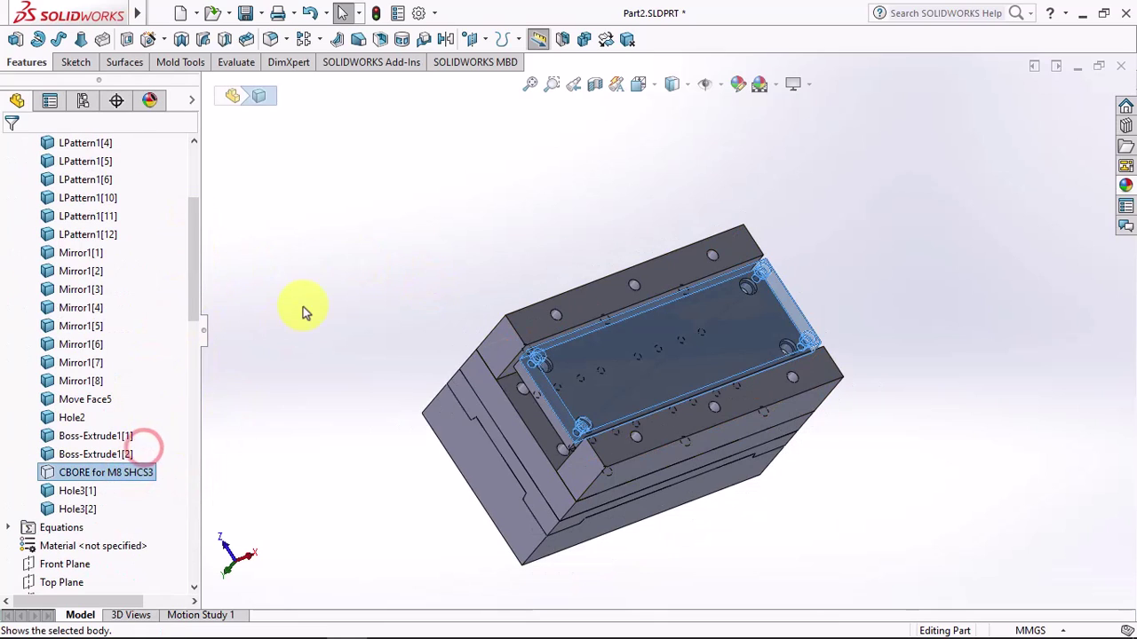
click(302, 308)
click(589, 300)
click(665, 253)
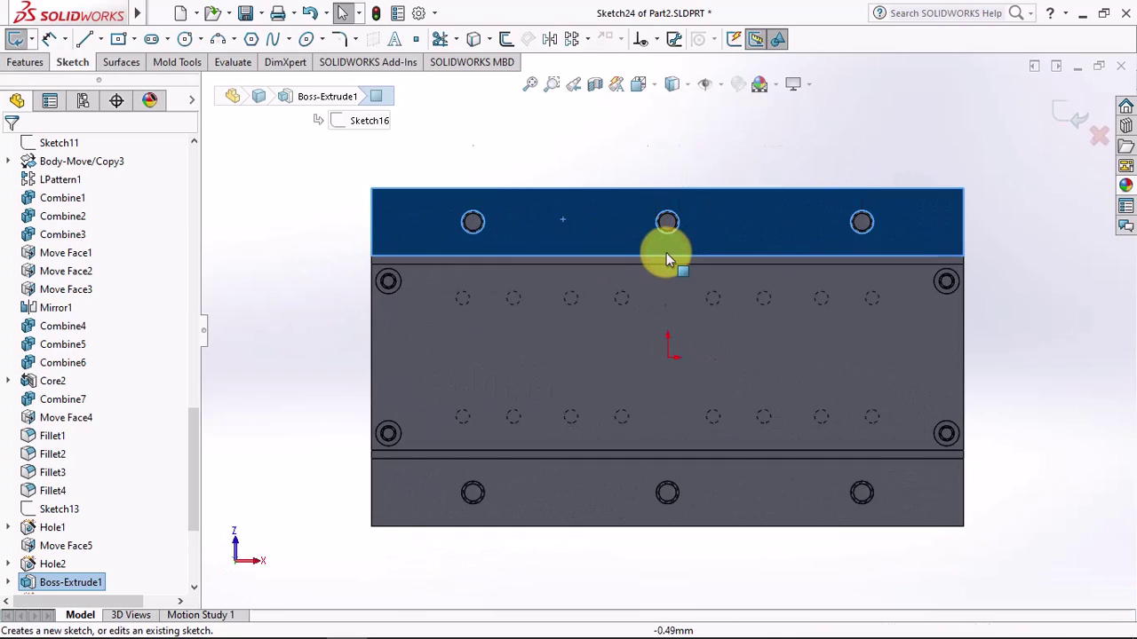
Step: Draw a center rectangle at the origin, its left side collinear with the mold edge
click(118, 39)
click(667, 356)
click(321, 136)
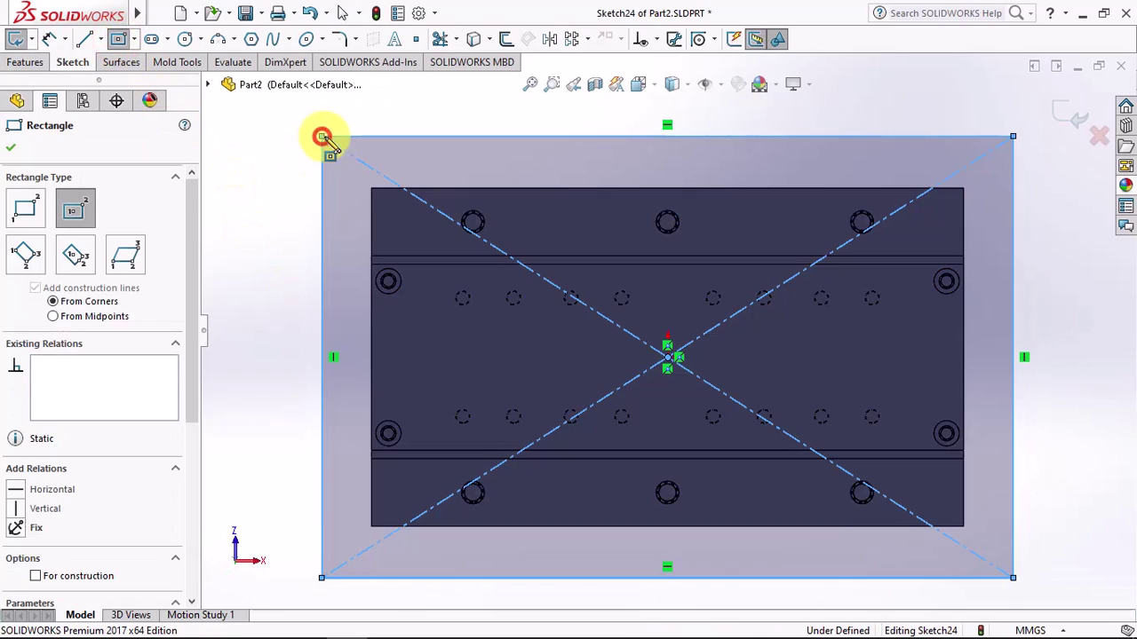
right_click(323, 138)
click(355, 152)
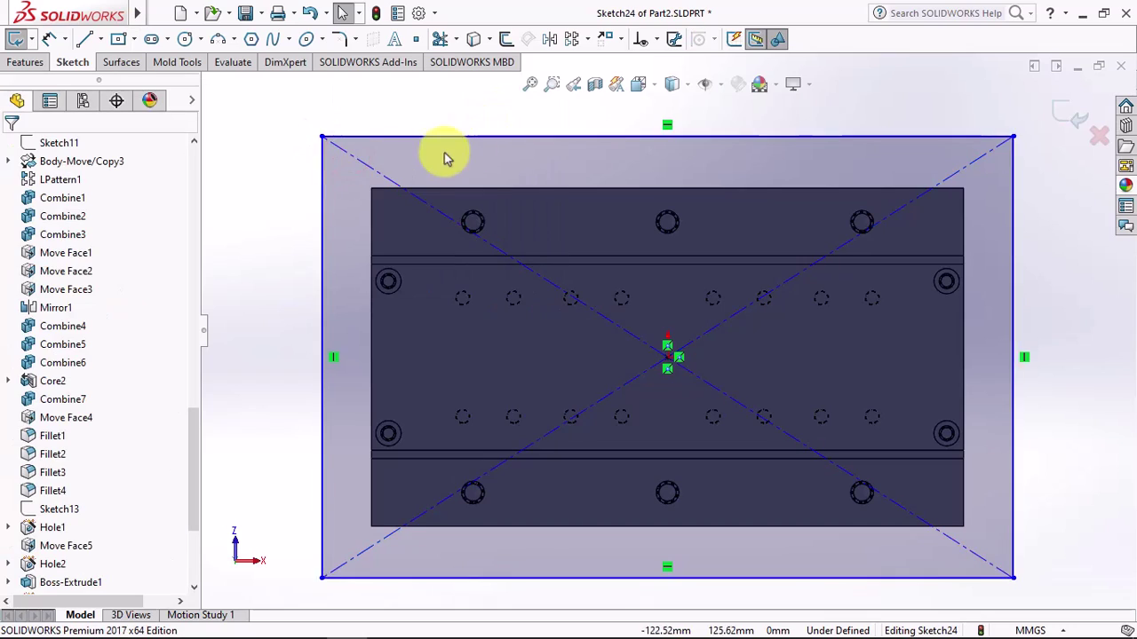
click(656, 41)
click(688, 77)
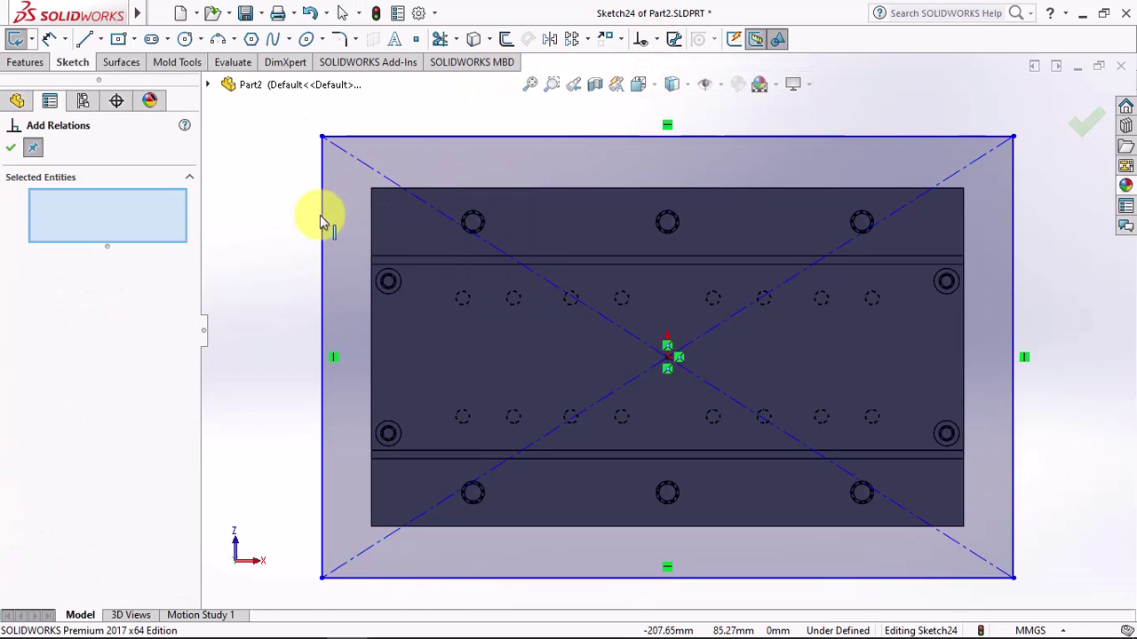
click(321, 217)
click(13, 417)
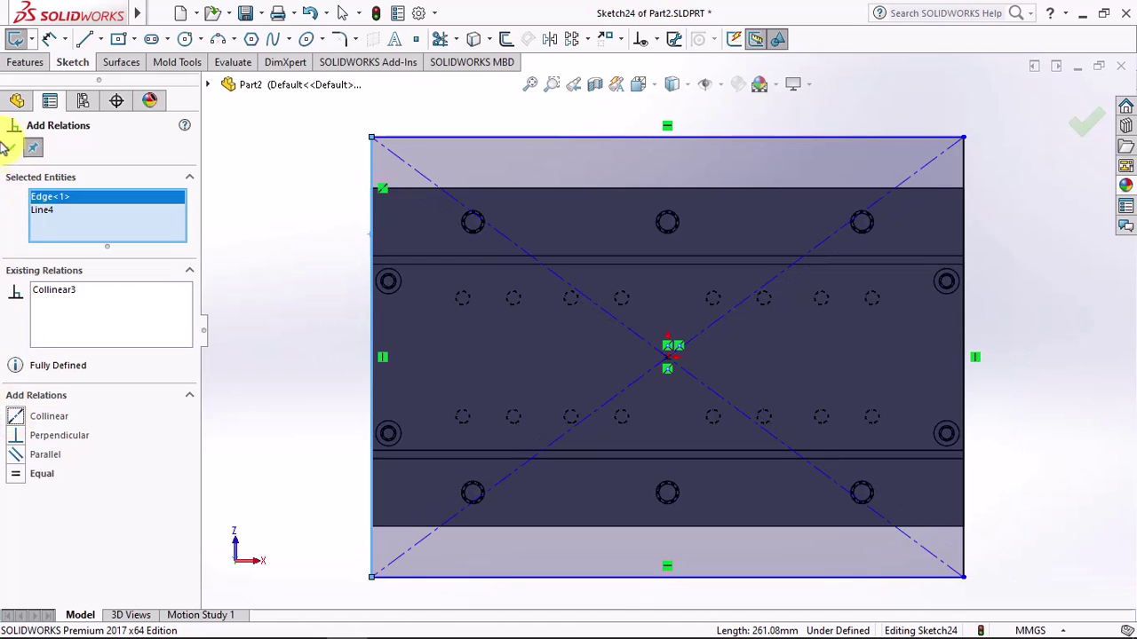
click(10, 148)
Step: Dimension the rectangle's top side 25 mm beyond the mold's top edge
click(64, 39)
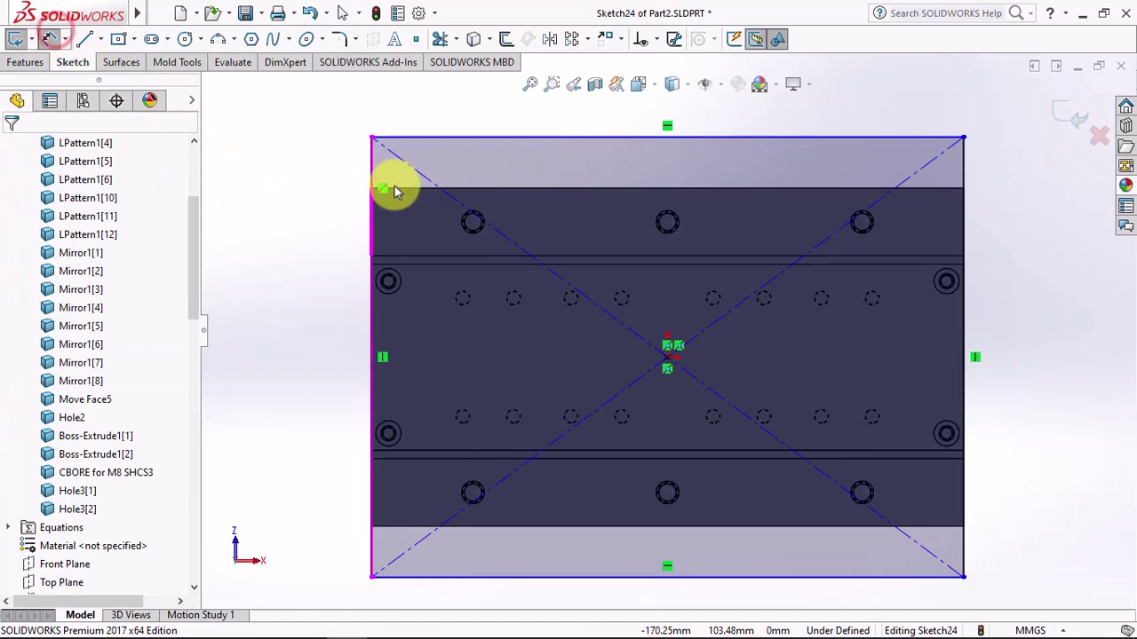
click(404, 195)
click(416, 137)
click(329, 157)
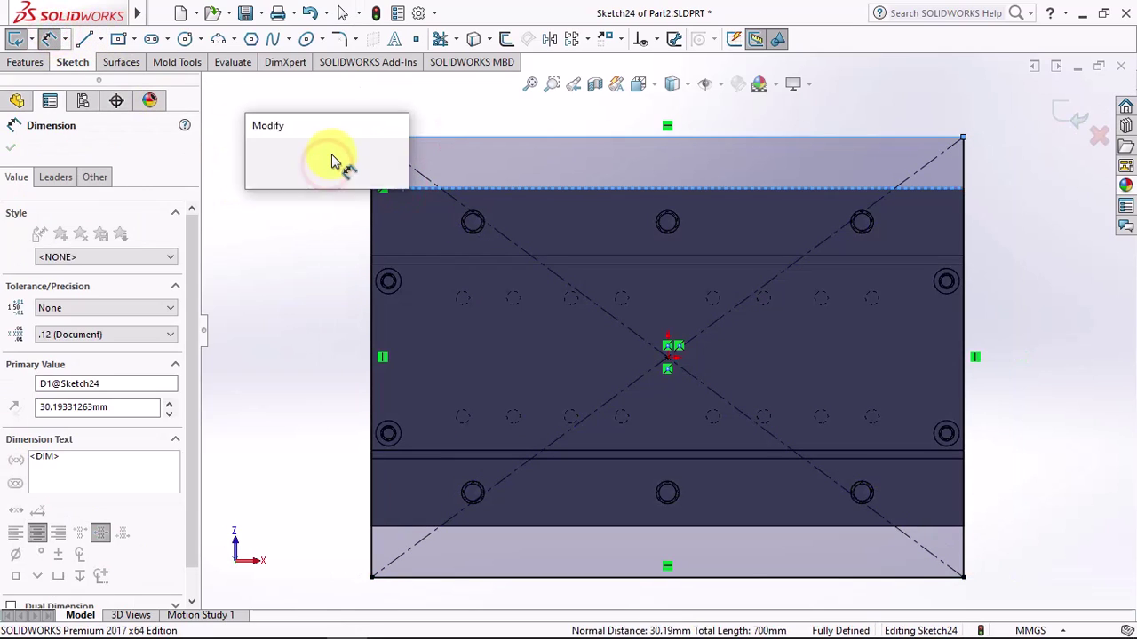
text(25)
click(254, 161)
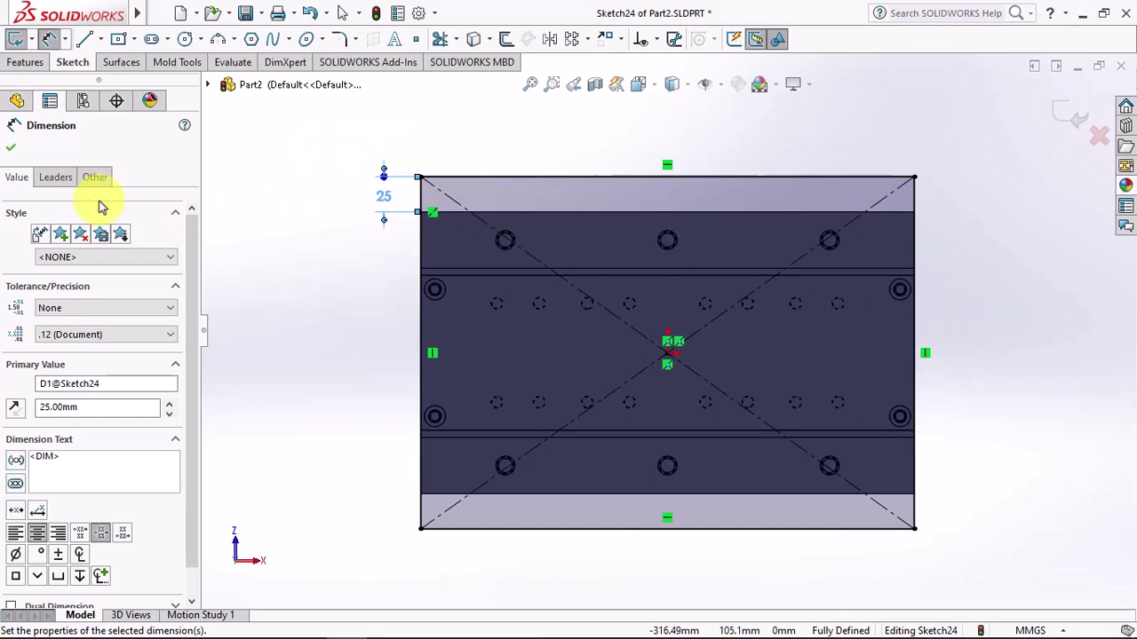
click(11, 148)
Step: Add a Ø60 circle centred on the origin
click(25, 62)
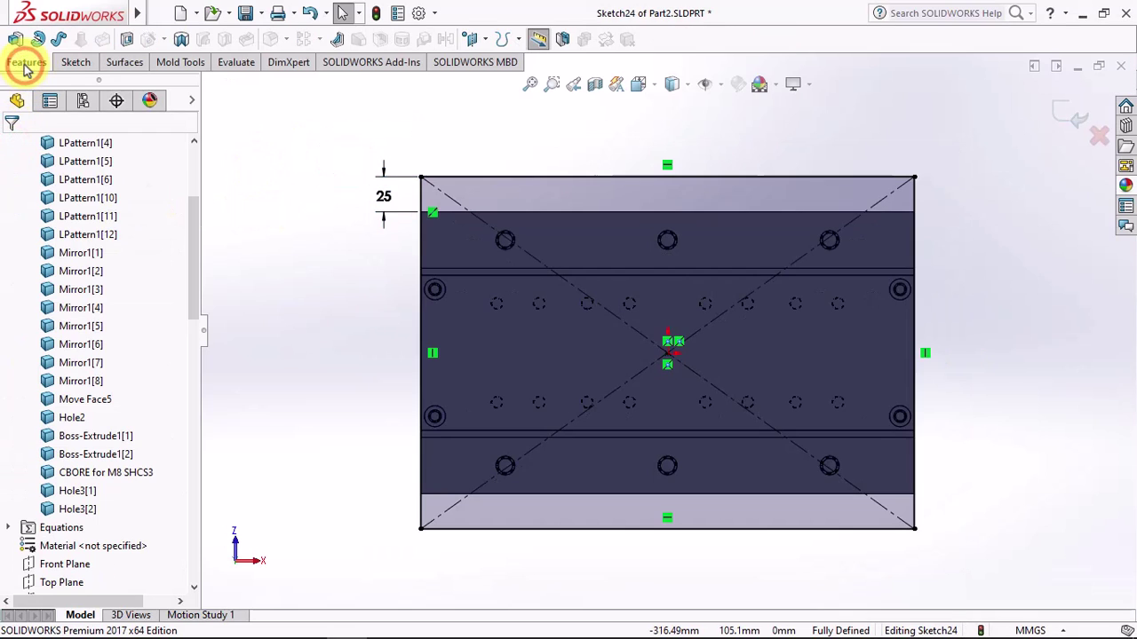
click(75, 62)
click(185, 39)
click(667, 353)
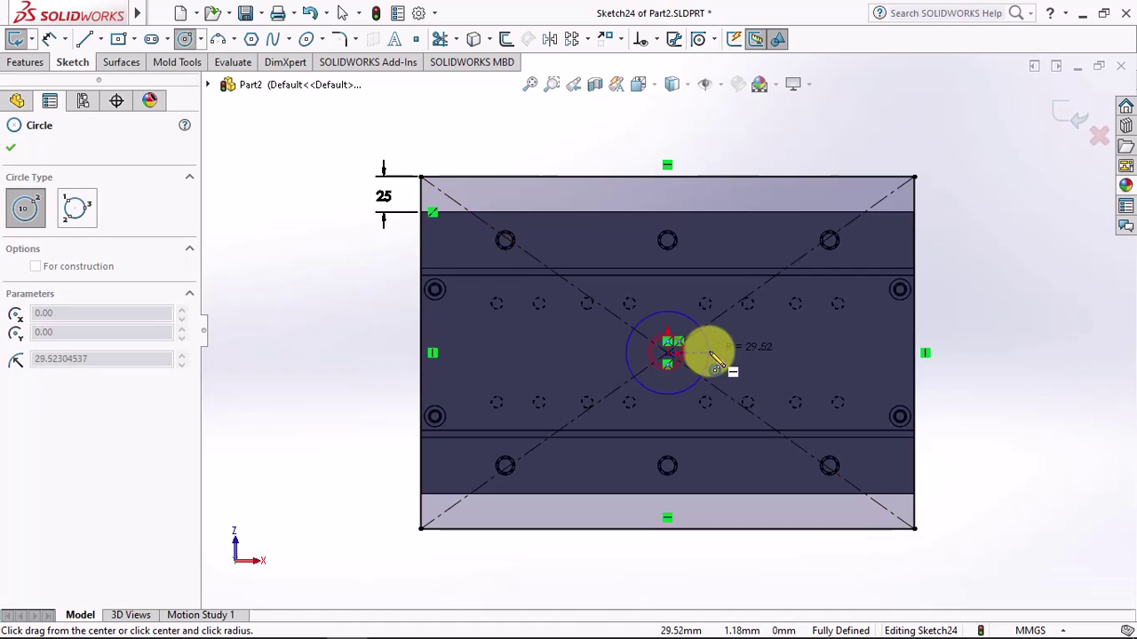
click(715, 358)
click(49, 39)
click(655, 317)
click(746, 355)
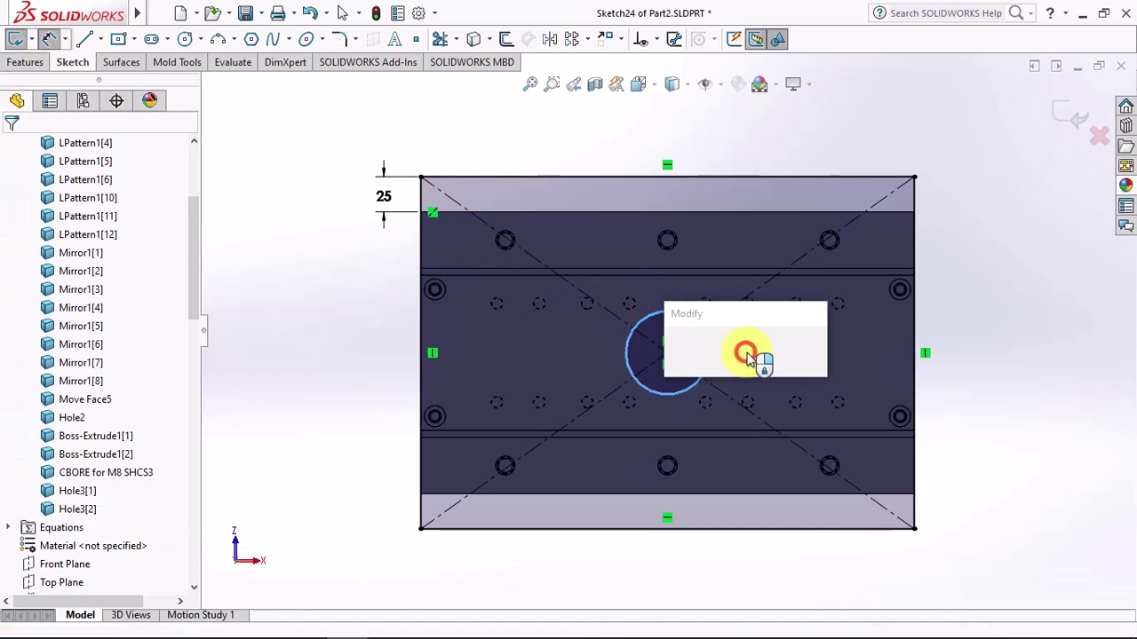
text(60)
click(674, 351)
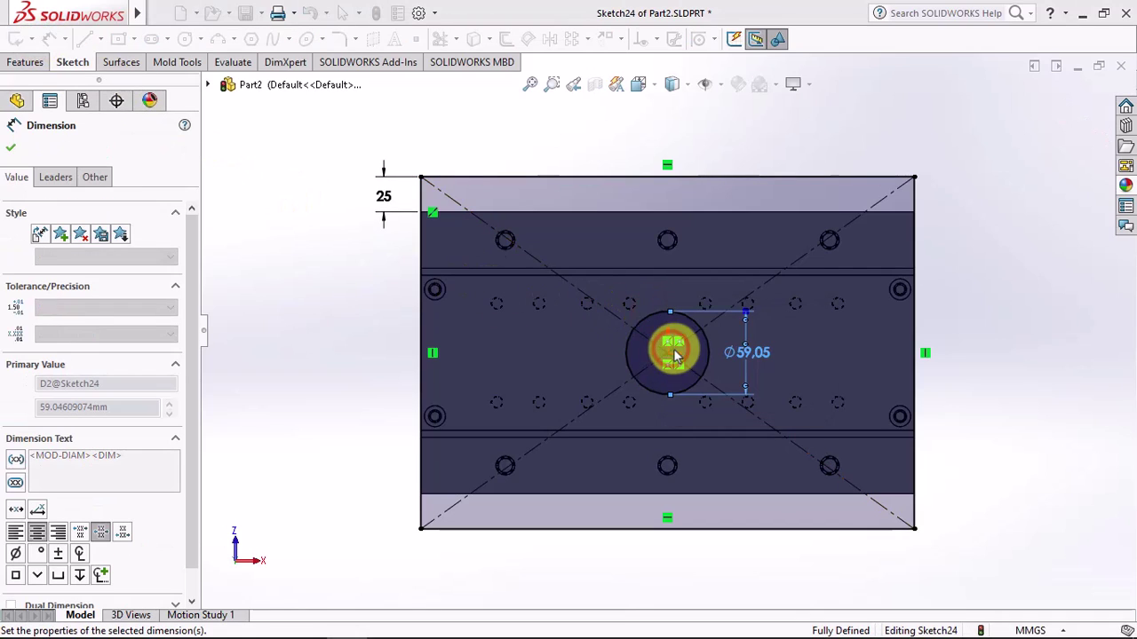
click(11, 147)
Step: Extrude the sketch into a 25 mm thick plate
click(25, 62)
click(15, 40)
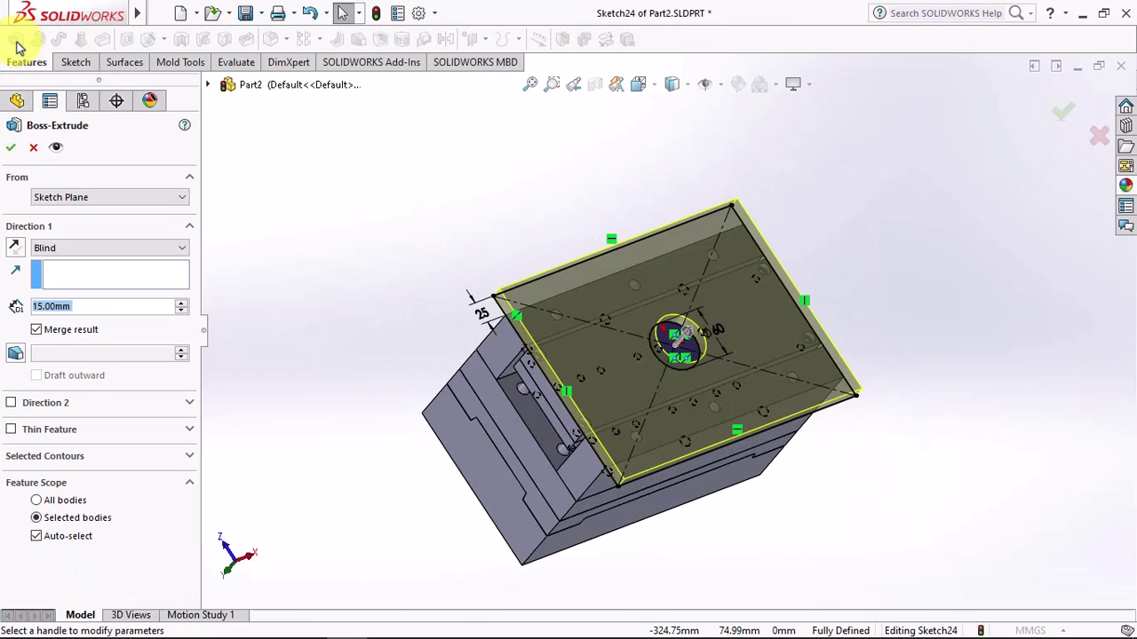
click(182, 303)
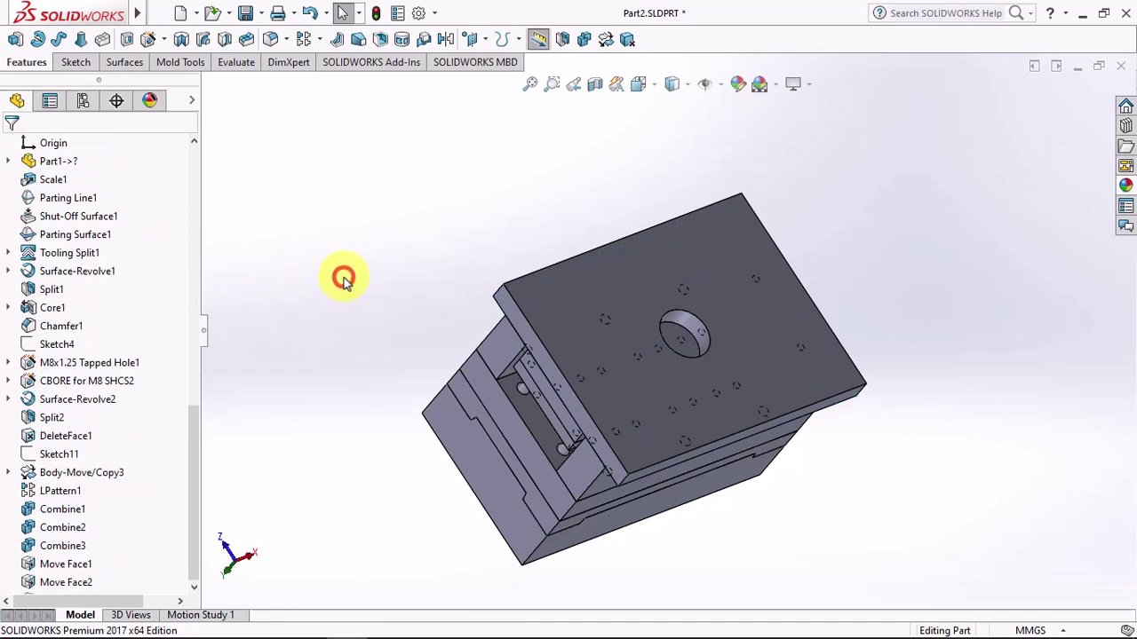
Step: Choose a counterbored hole, ANSI Metric standard, size M12
scroll(655, 318, down, 3)
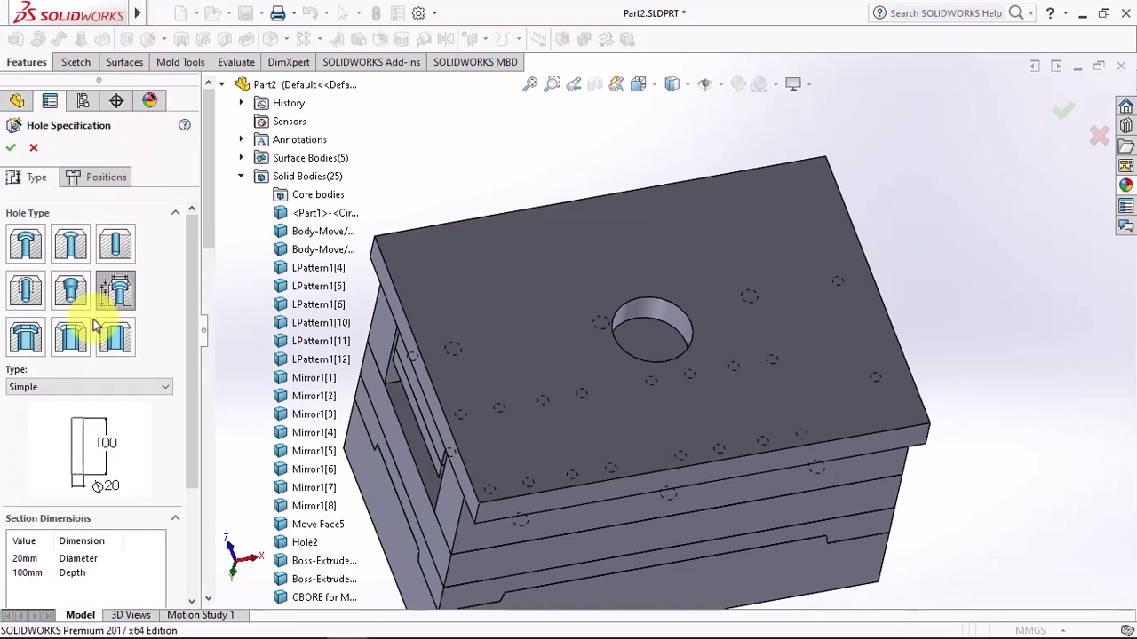
click(26, 249)
drag(191, 338, 178, 426)
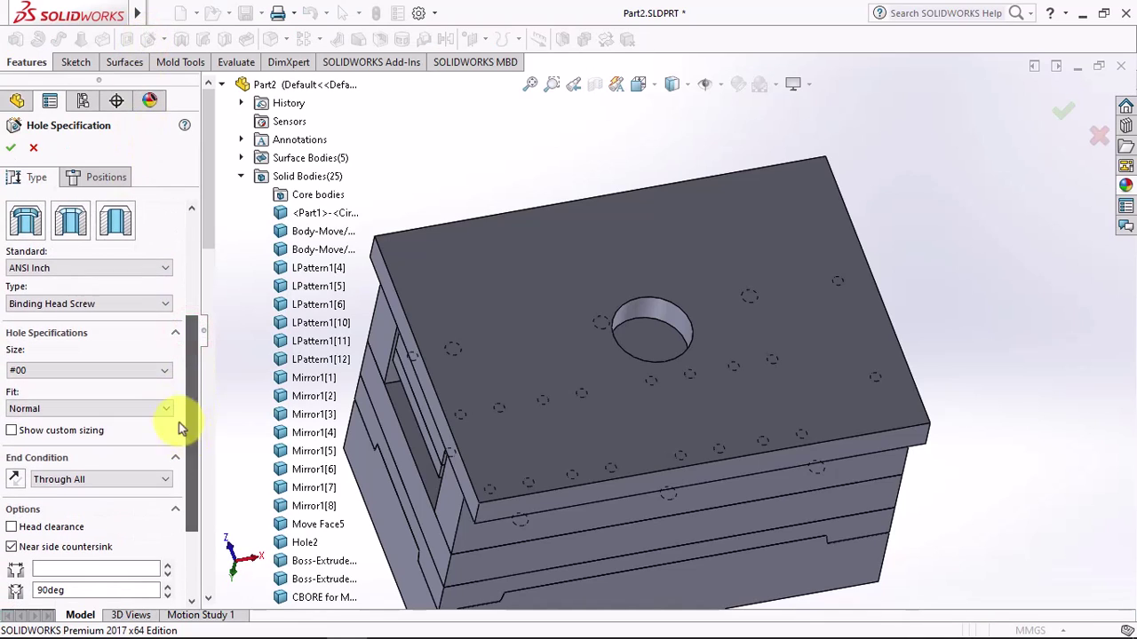
click(99, 267)
click(86, 293)
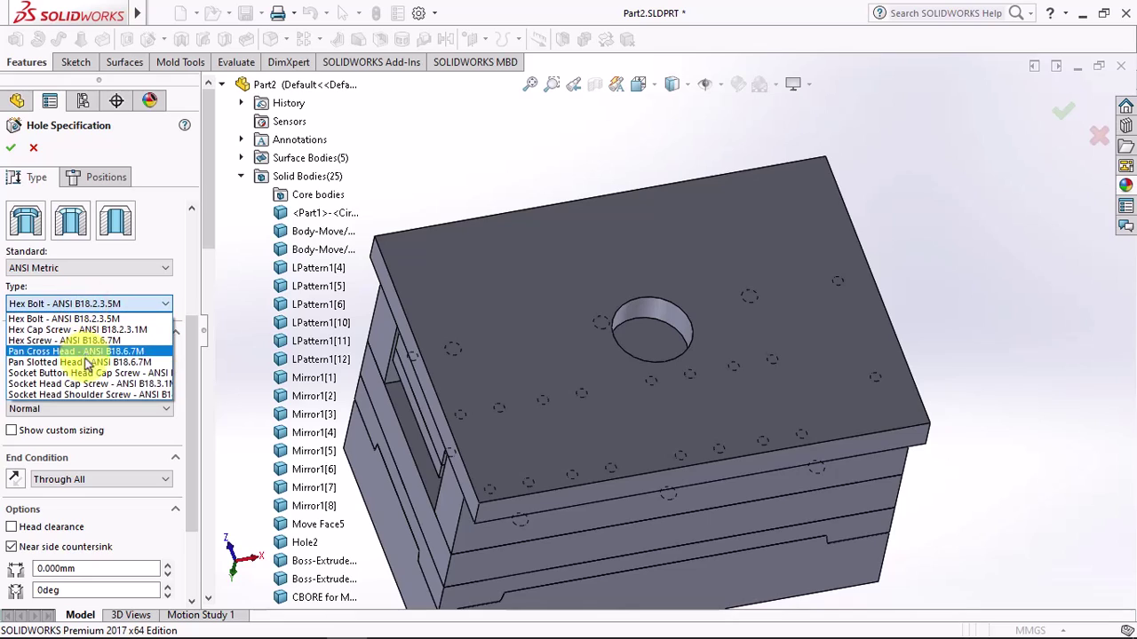
click(87, 374)
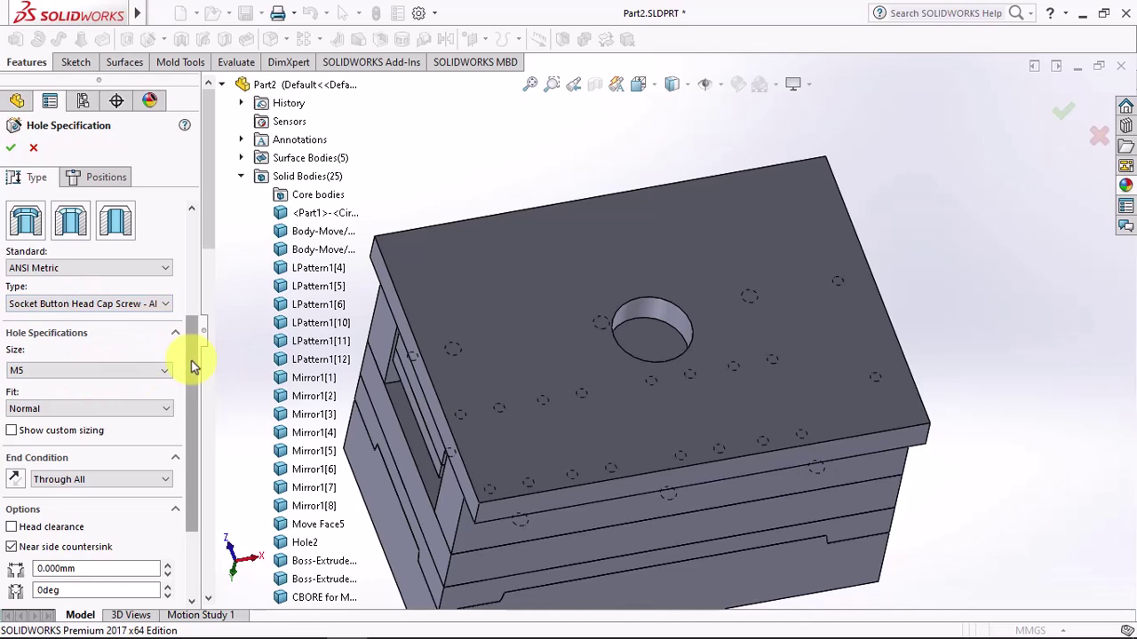
scroll(194, 367, down, 1)
click(119, 325)
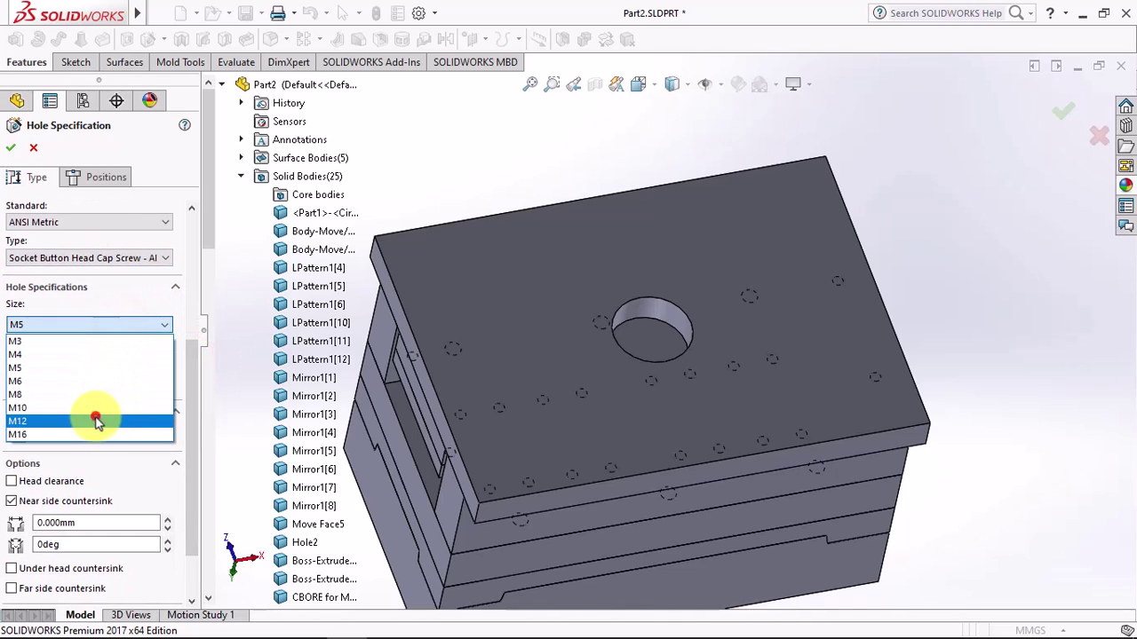
click(96, 421)
Step: Disable the near side countersink, limit the cut to the top plate, show custom sizing
drag(190, 425, 185, 469)
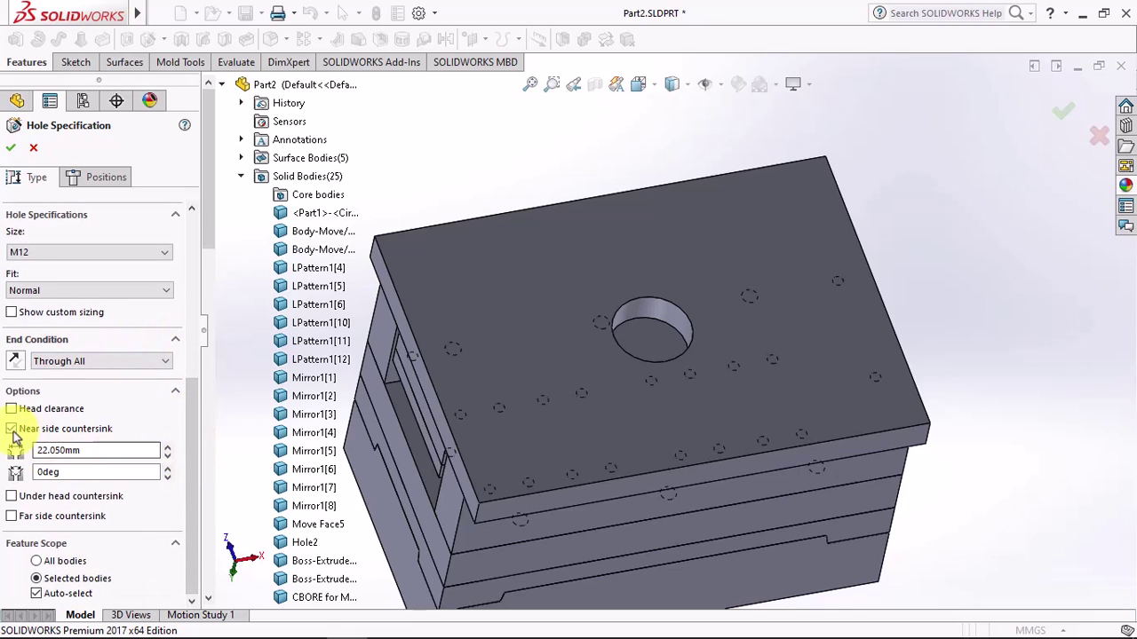
click(11, 430)
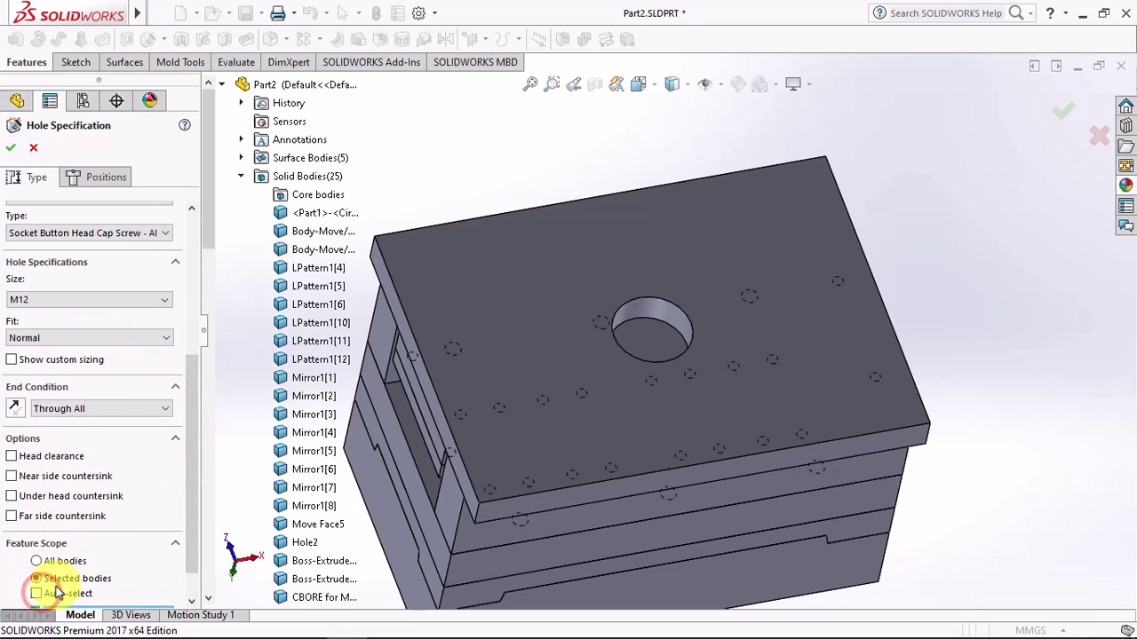
click(192, 557)
click(488, 294)
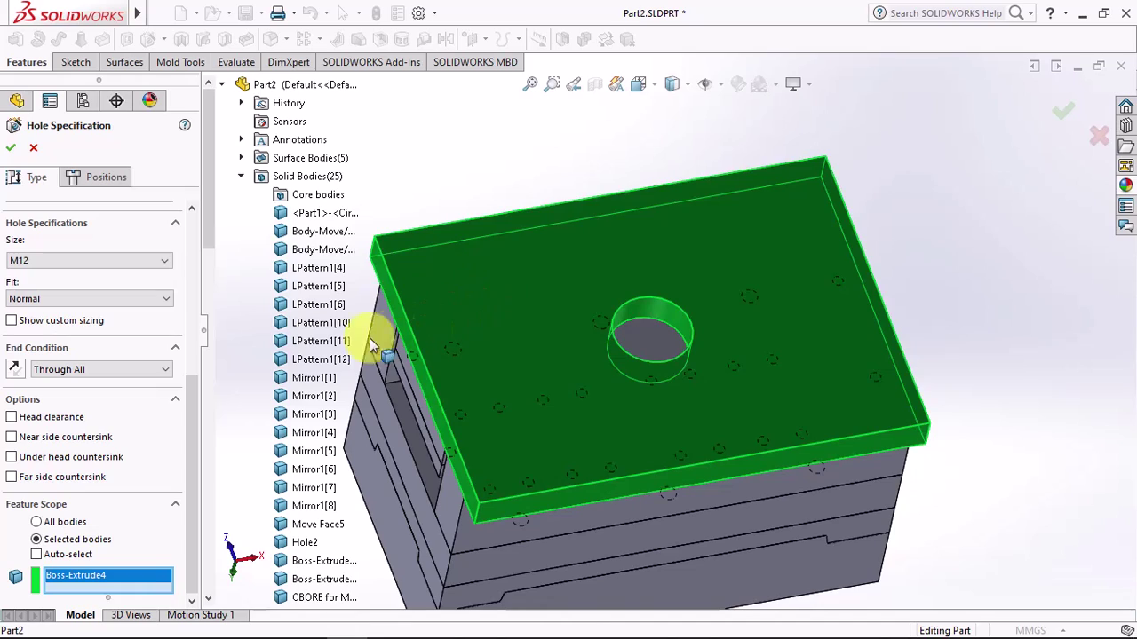
click(11, 322)
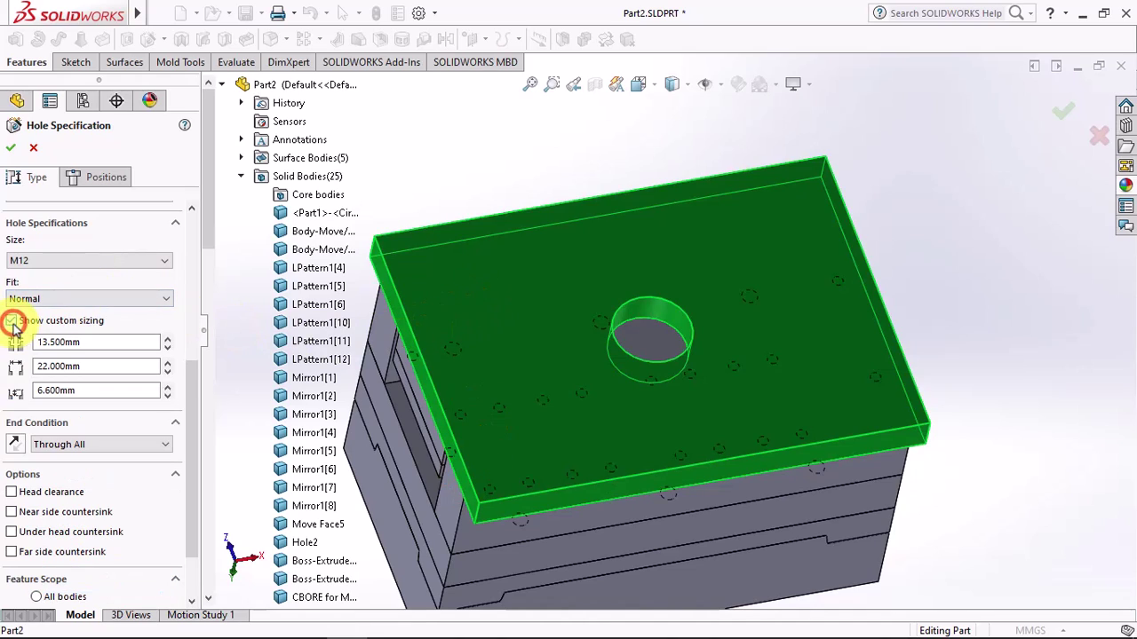
Step: Set the fastener type to Socket Head Cap Screw and place the first hole point
scroll(190, 354, up, 2)
scroll(192, 341, up, 1)
click(139, 305)
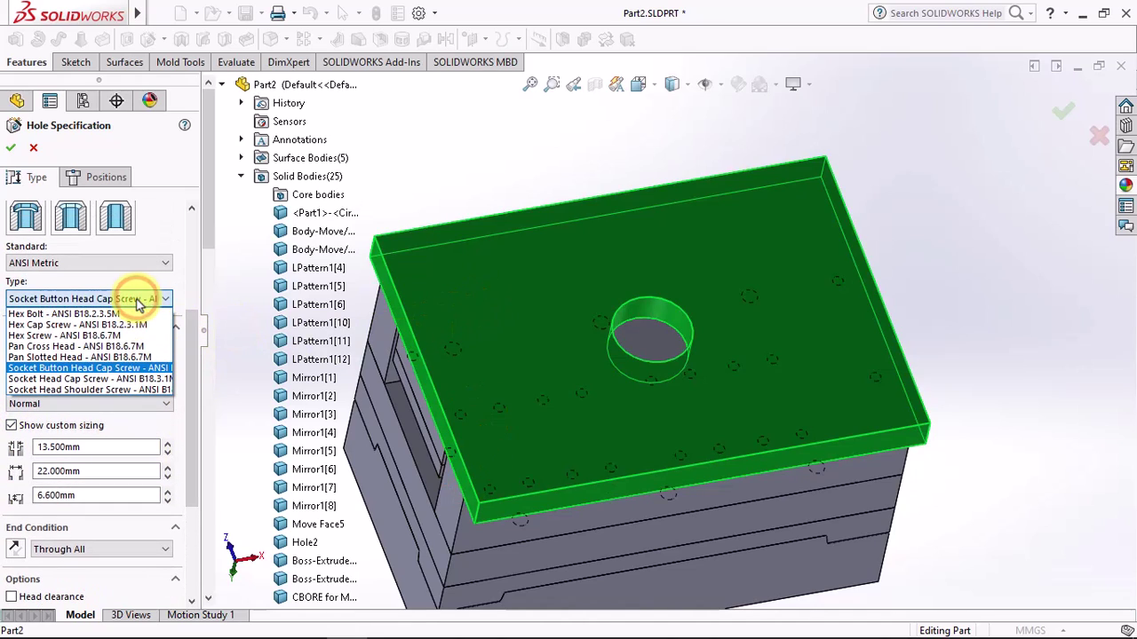
click(121, 379)
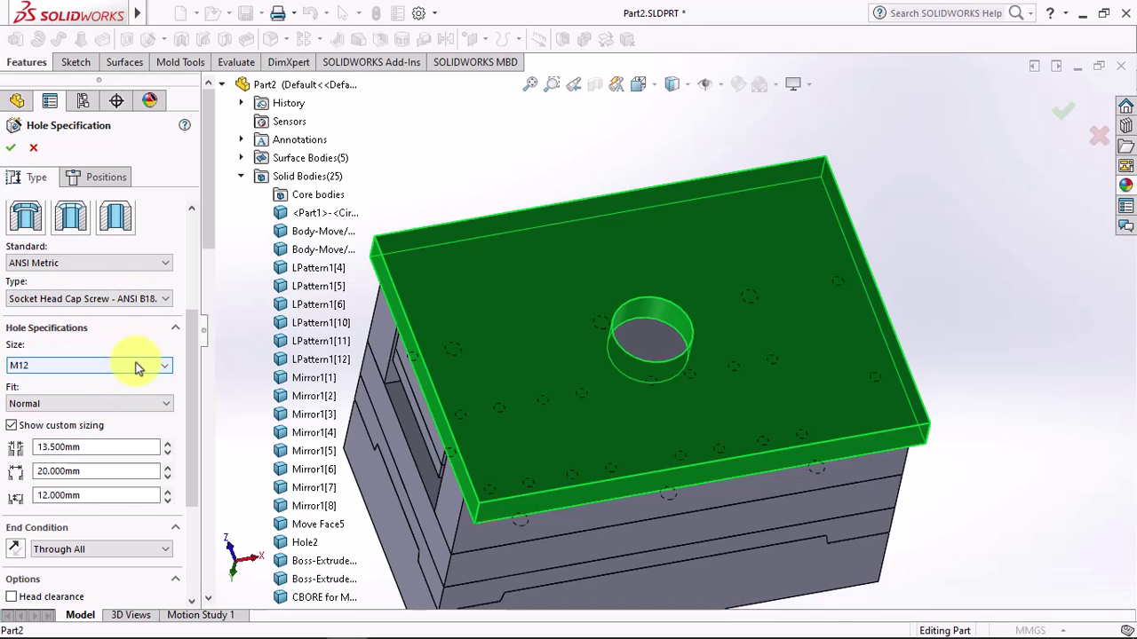
drag(193, 394, 197, 298)
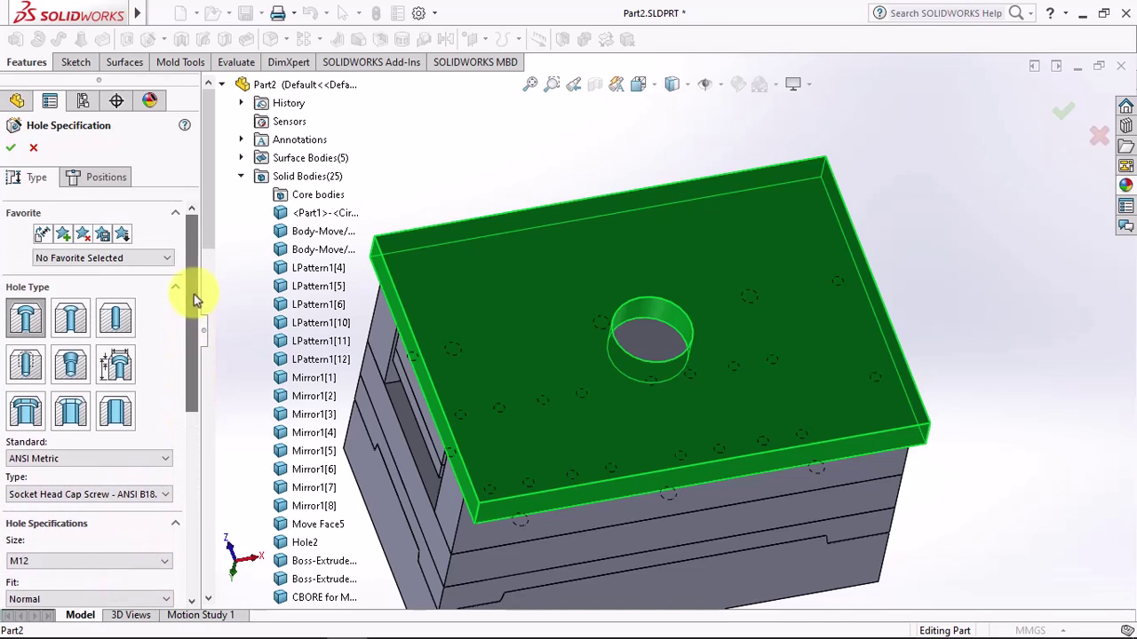
click(107, 178)
click(90, 325)
Step: Place seven more hole points across the top plate's face
click(464, 264)
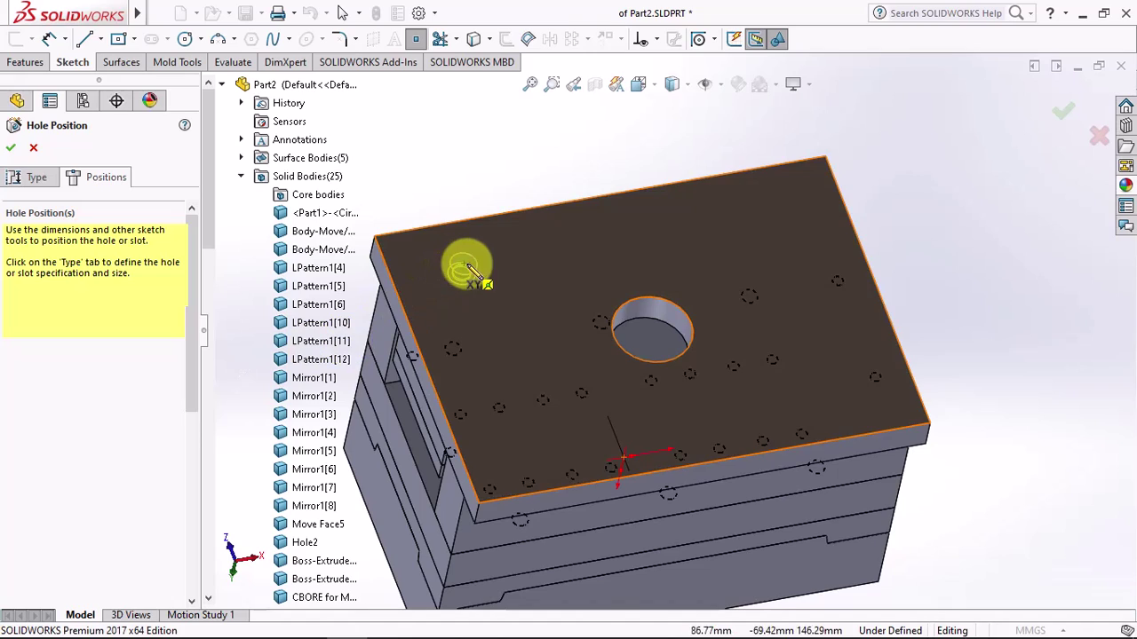
click(638, 231)
click(780, 222)
click(827, 400)
click(678, 430)
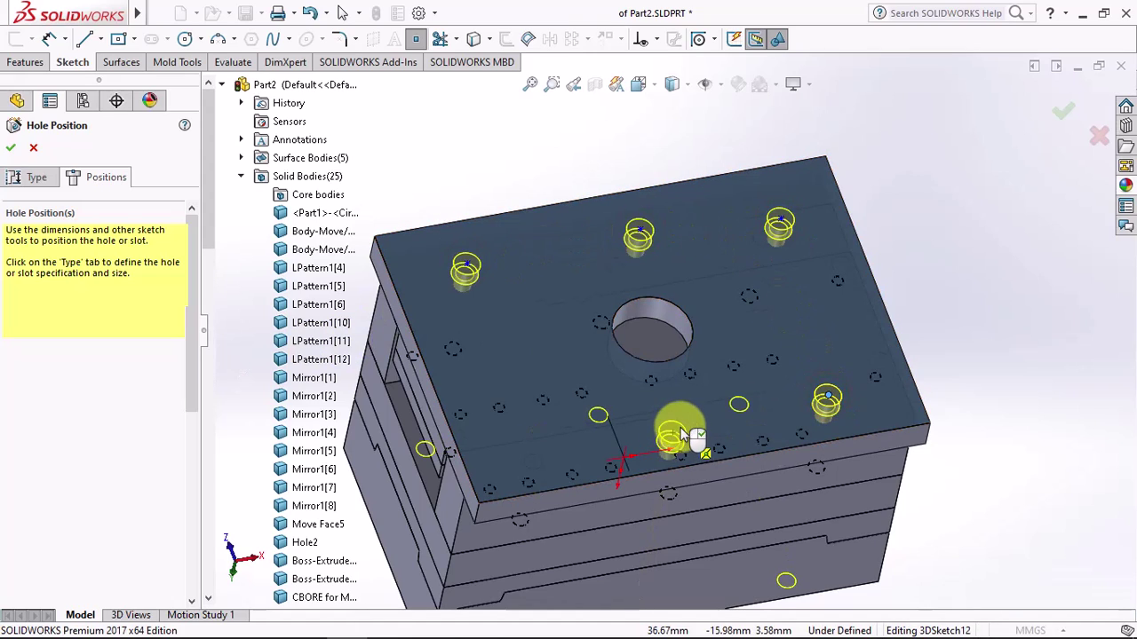
click(537, 448)
click(553, 308)
Step: With hidden lines visible, make the first three hole points concentric with their rod ends
click(672, 84)
click(667, 196)
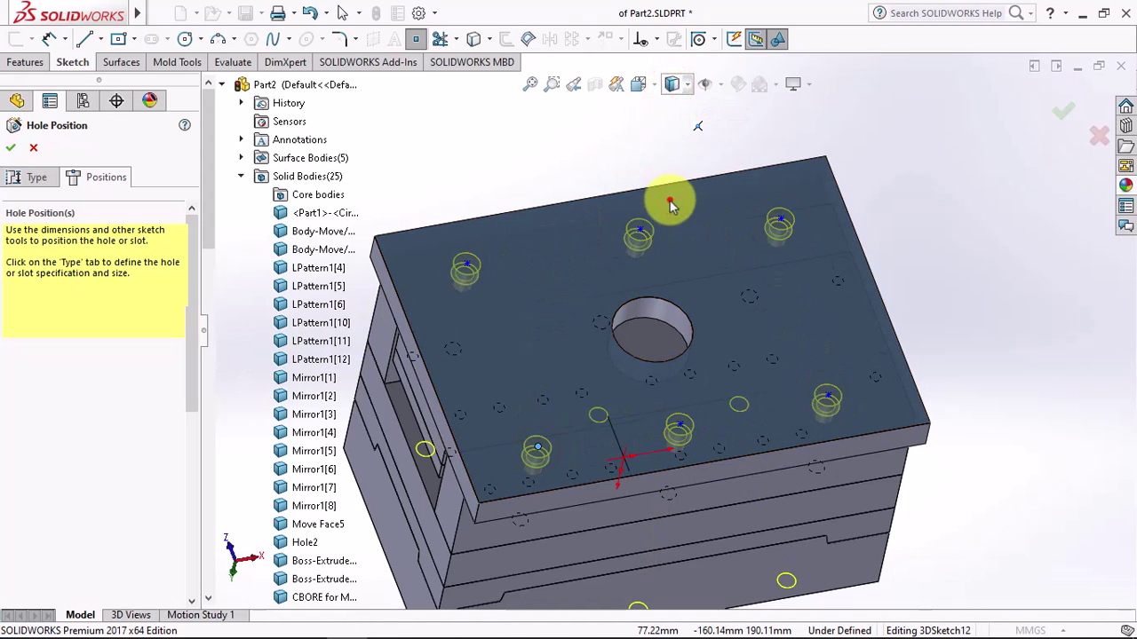
click(697, 340)
click(655, 38)
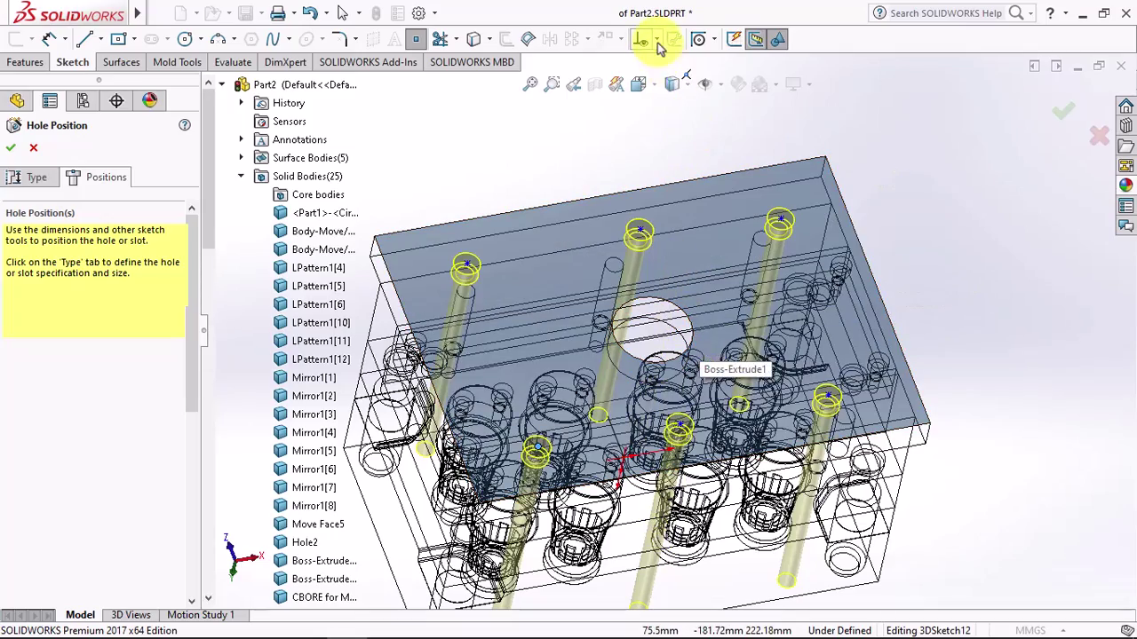
click(659, 81)
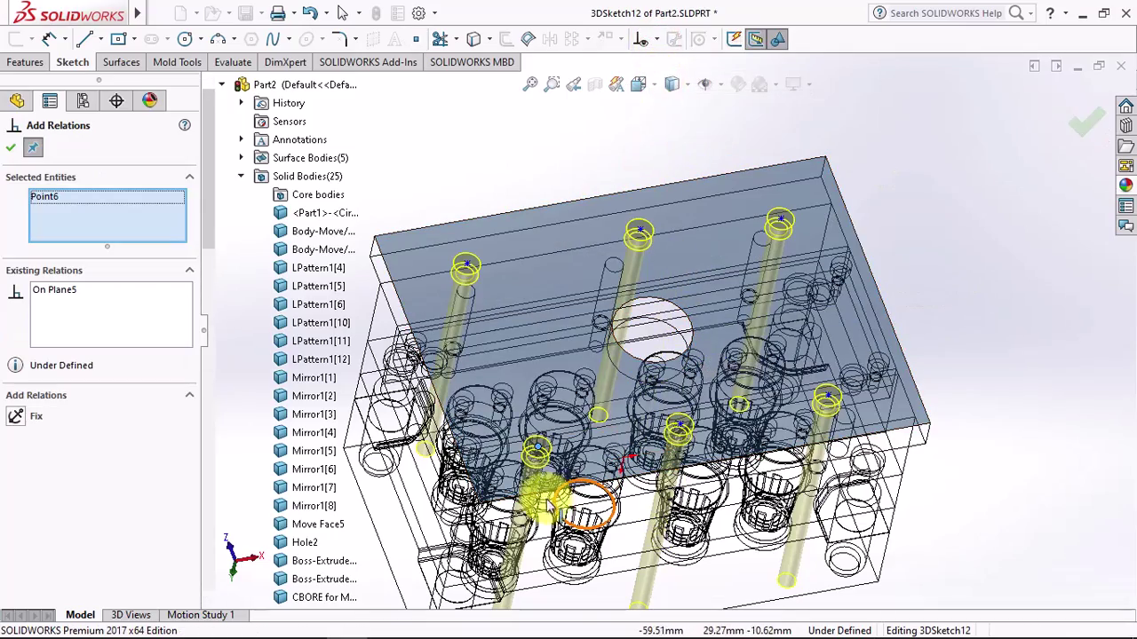
mouse_move(563, 464)
middle_down()
mouse_move(545, 405)
mouse_move(589, 385)
mouse_move(540, 465)
mouse_move(507, 482)
mouse_move(482, 585)
mouse_move(553, 515)
mouse_move(538, 452)
mouse_move(541, 475)
middle_up()
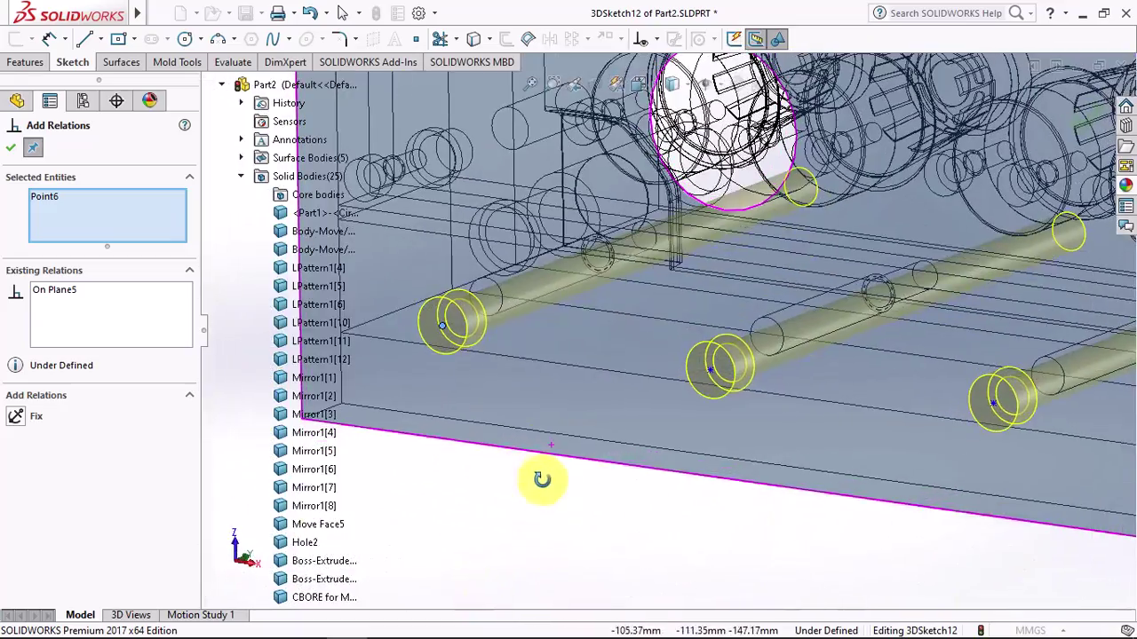
click(494, 304)
click(18, 416)
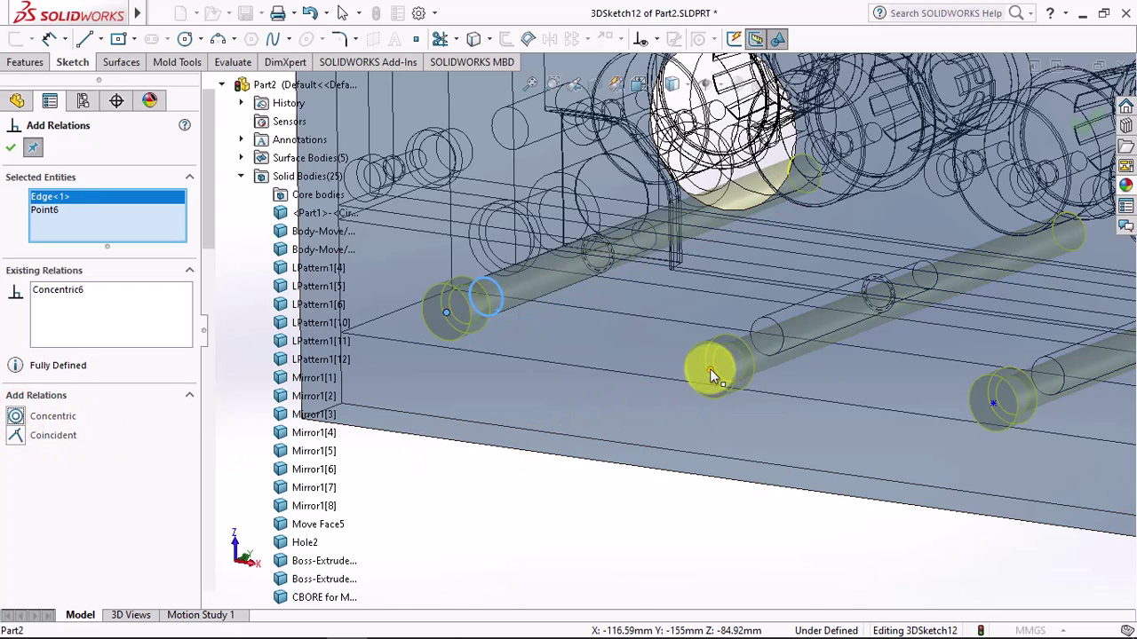
click(771, 355)
click(18, 416)
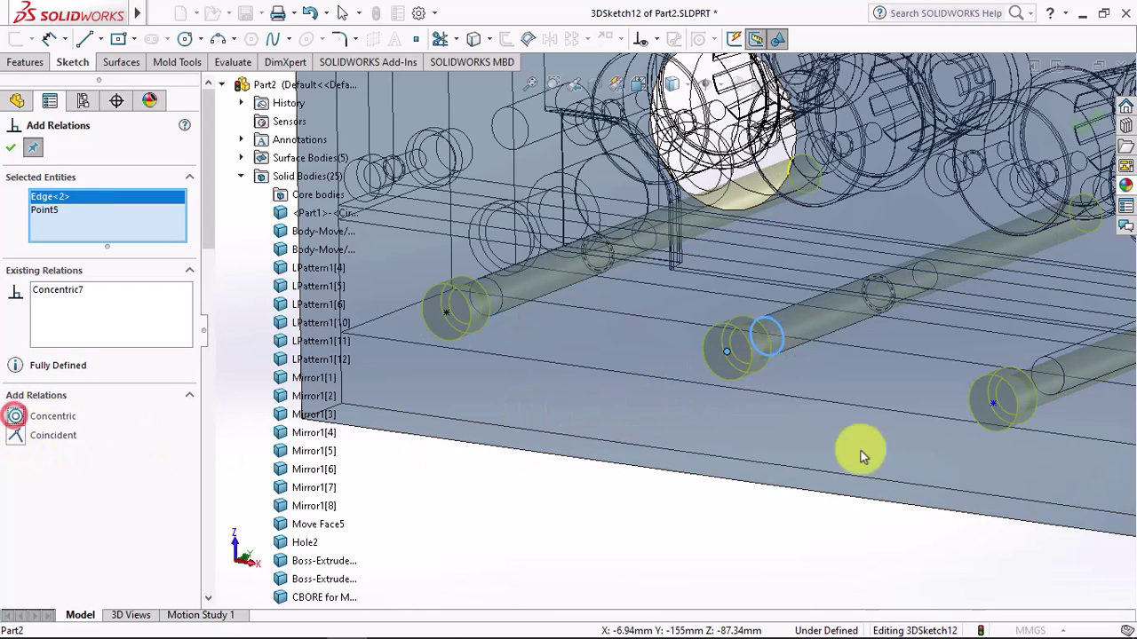
click(994, 403)
click(1052, 393)
click(17, 417)
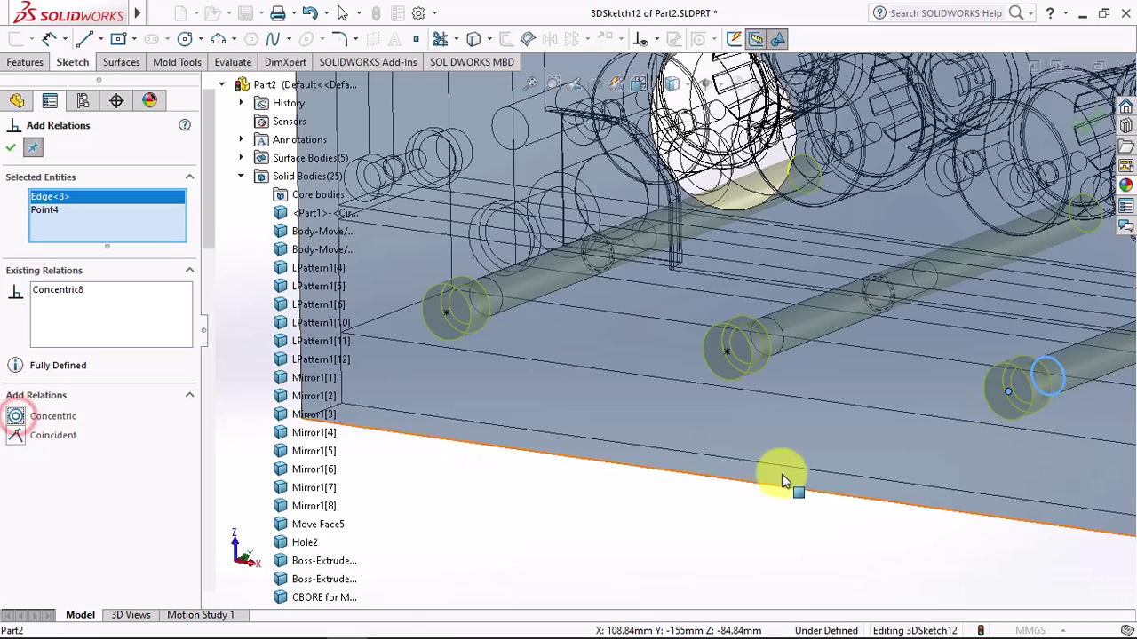
Step: Make the remaining hole points concentric with their rod ends, fully defining the positions
key(f)
middle_drag(753, 438, 781, 342)
scroll(666, 190, down, 3)
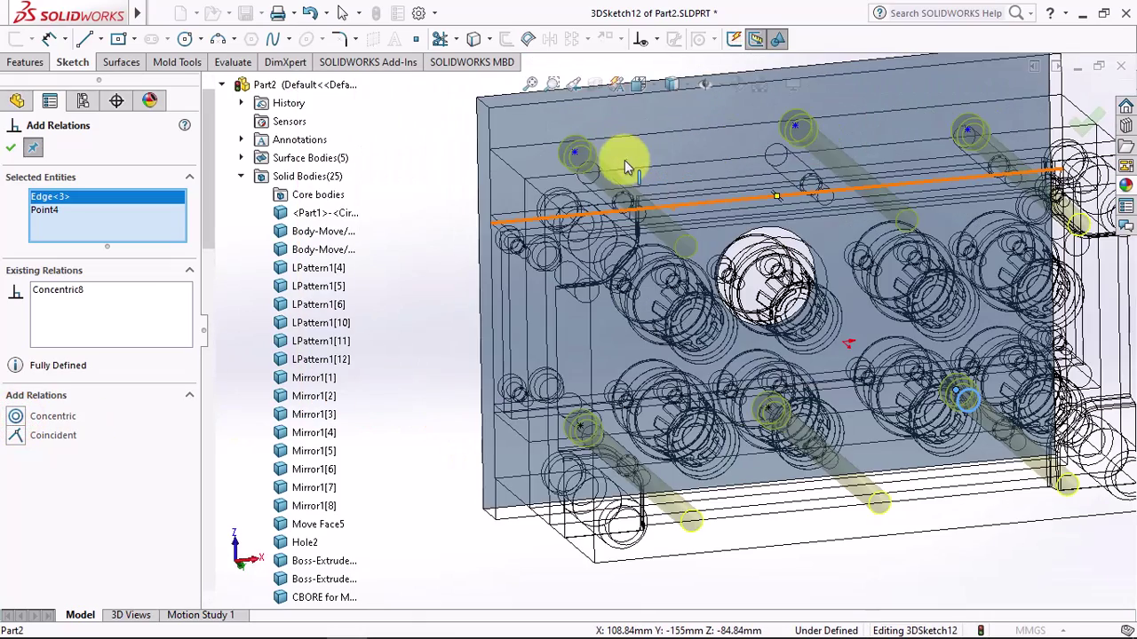
scroll(634, 157, down, 2)
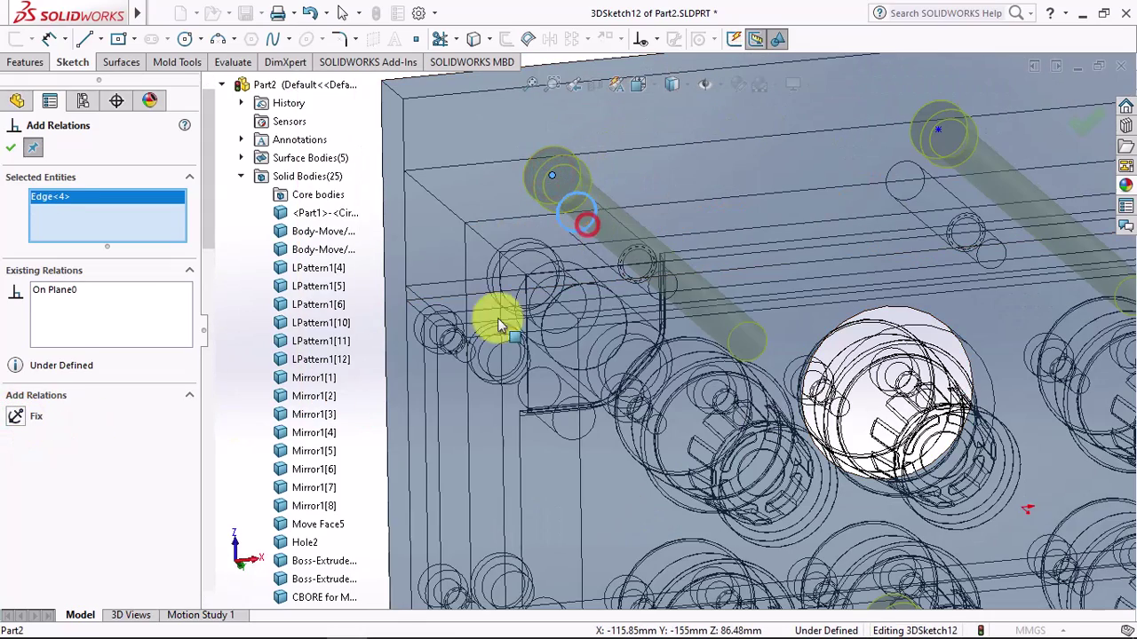
click(16, 417)
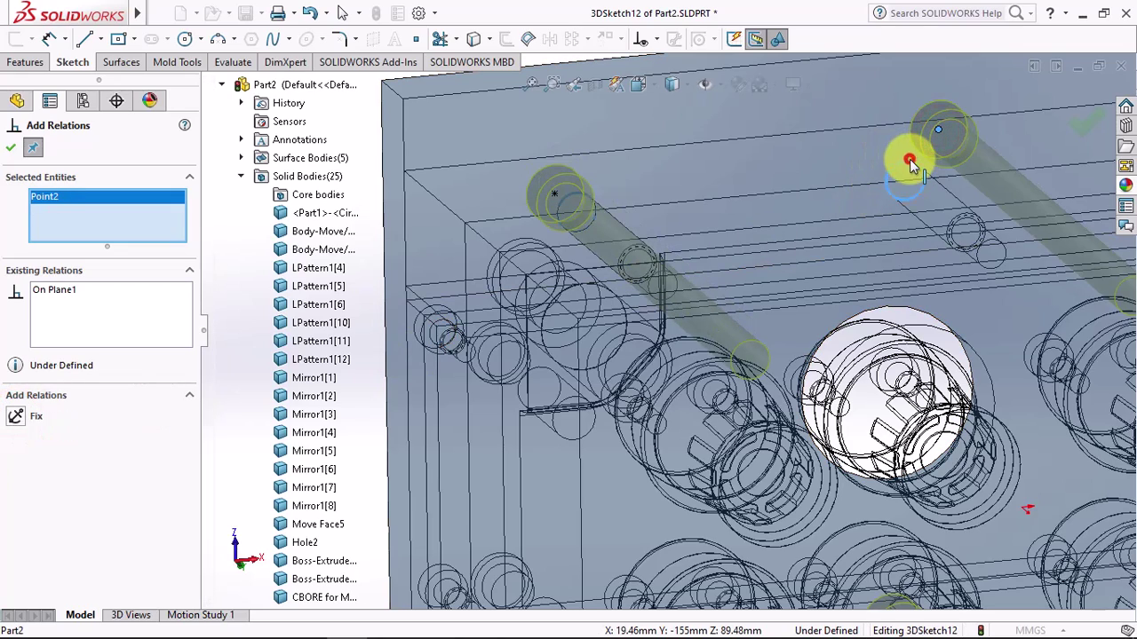
click(911, 158)
click(18, 416)
scroll(658, 320, up, 2)
scroll(826, 177, down, 3)
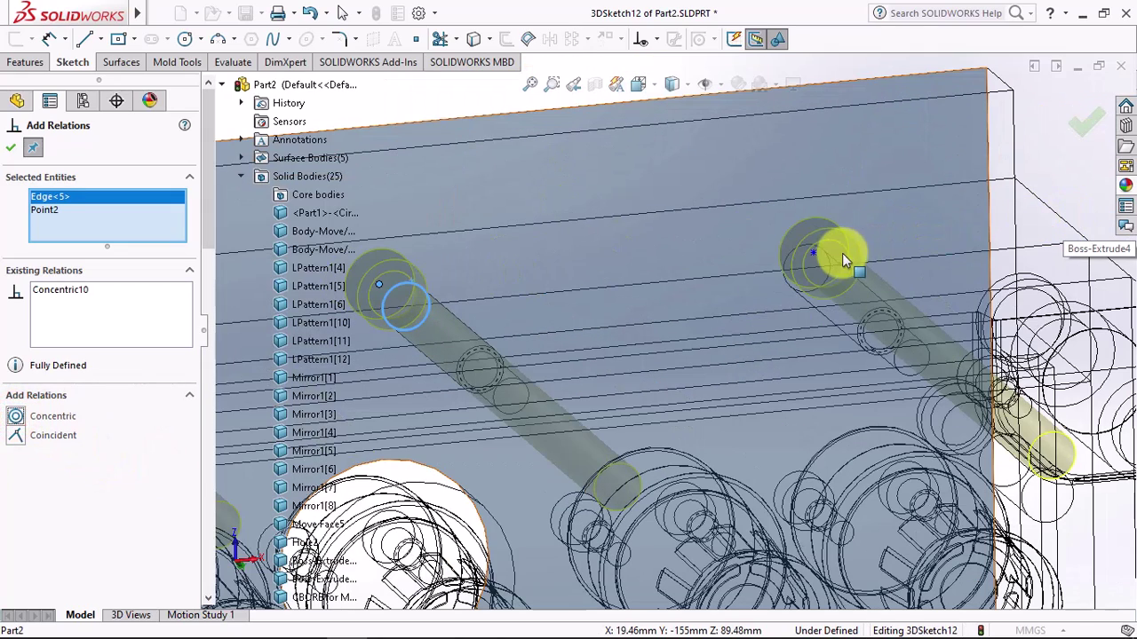
click(831, 266)
click(16, 417)
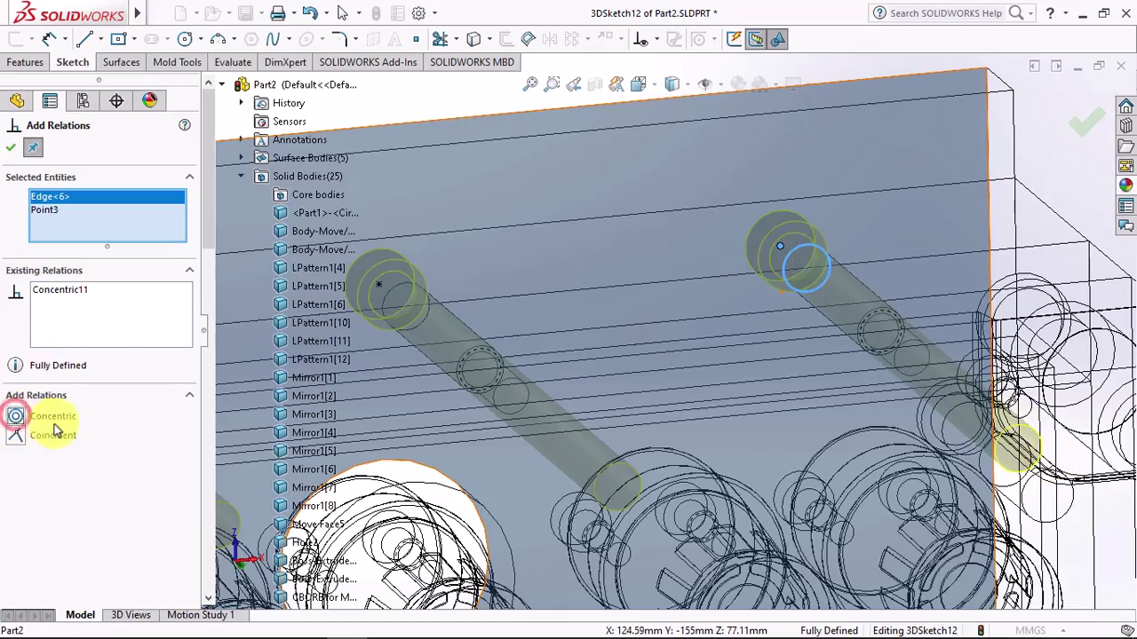
click(12, 151)
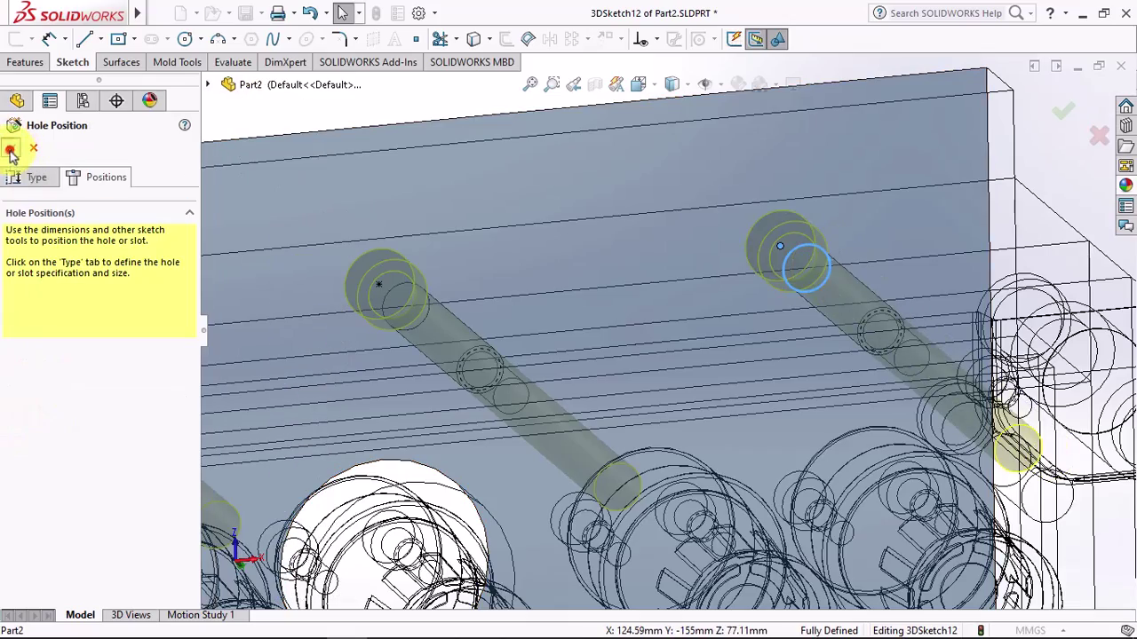
Step: Confirm the M12 hole feature and return to shaded display
click(11, 151)
scroll(436, 293, up, 5)
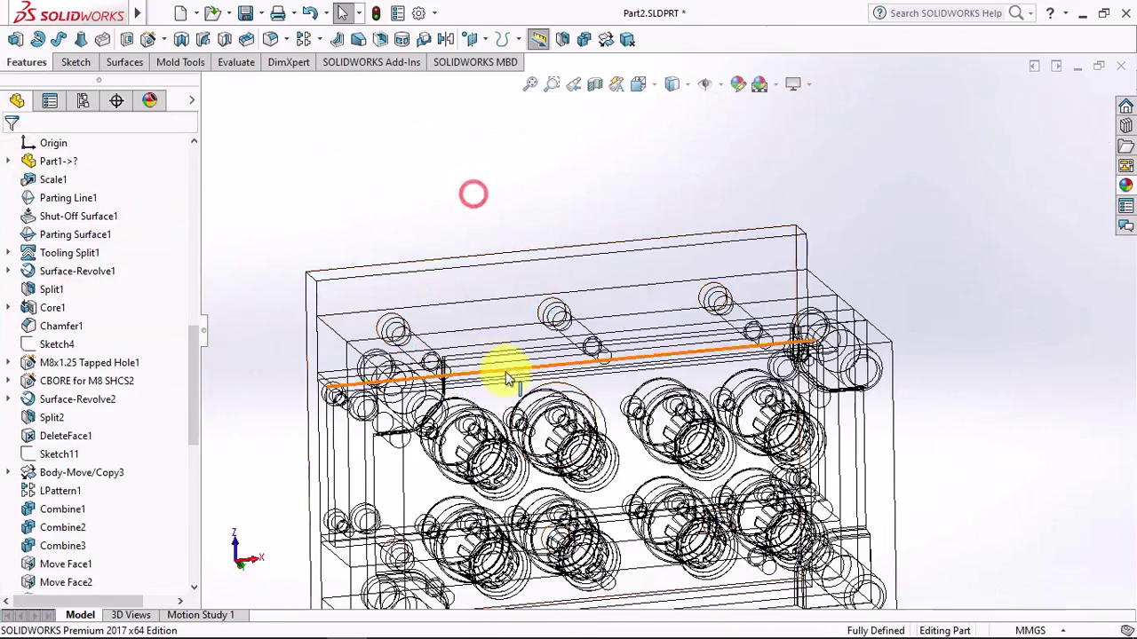
click(672, 86)
mouse_move(639, 183)
middle_down()
mouse_move(604, 246)
mouse_move(731, 480)
mouse_move(867, 344)
mouse_move(873, 304)
middle_up()
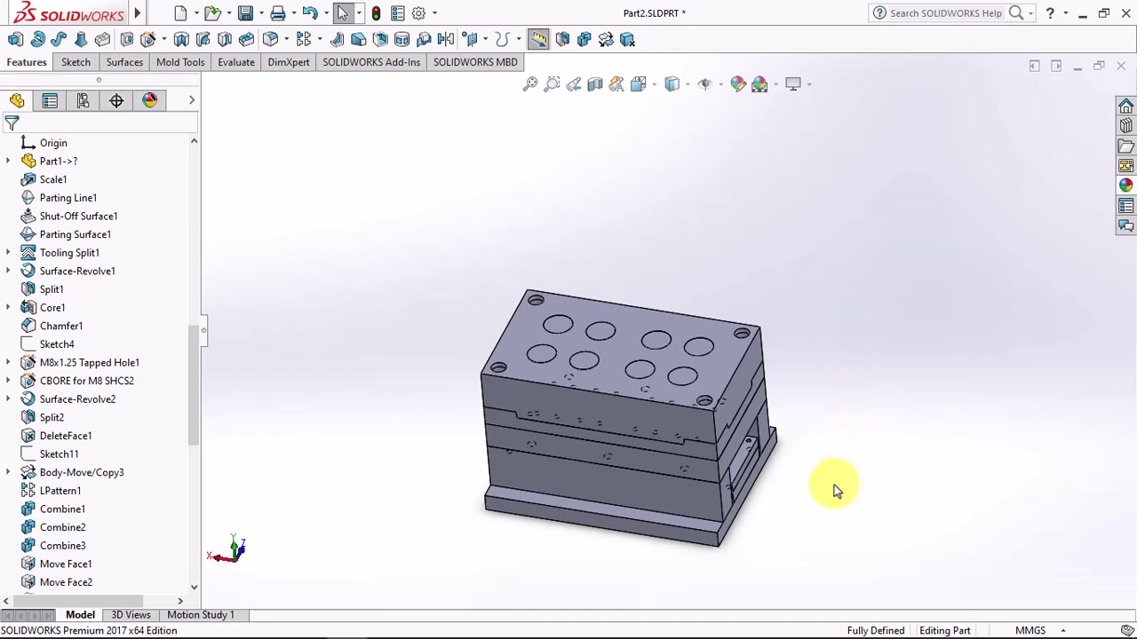
Step: Create Plane1 midway between the mold's top and bottom faces
click(471, 42)
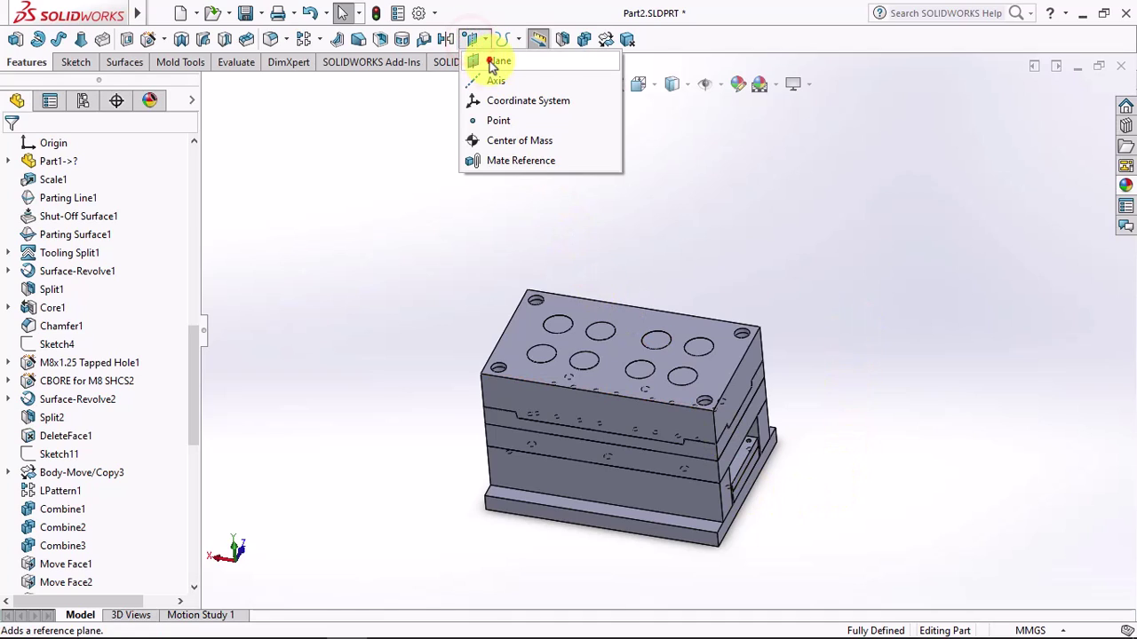
click(491, 57)
click(533, 347)
click(521, 504)
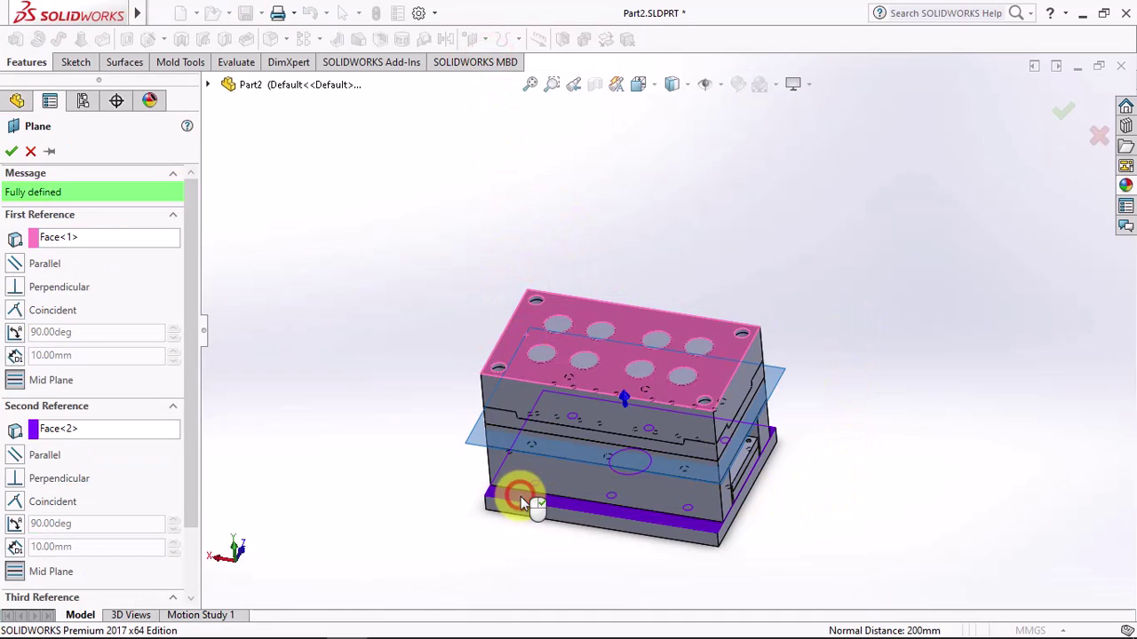
right_click(521, 504)
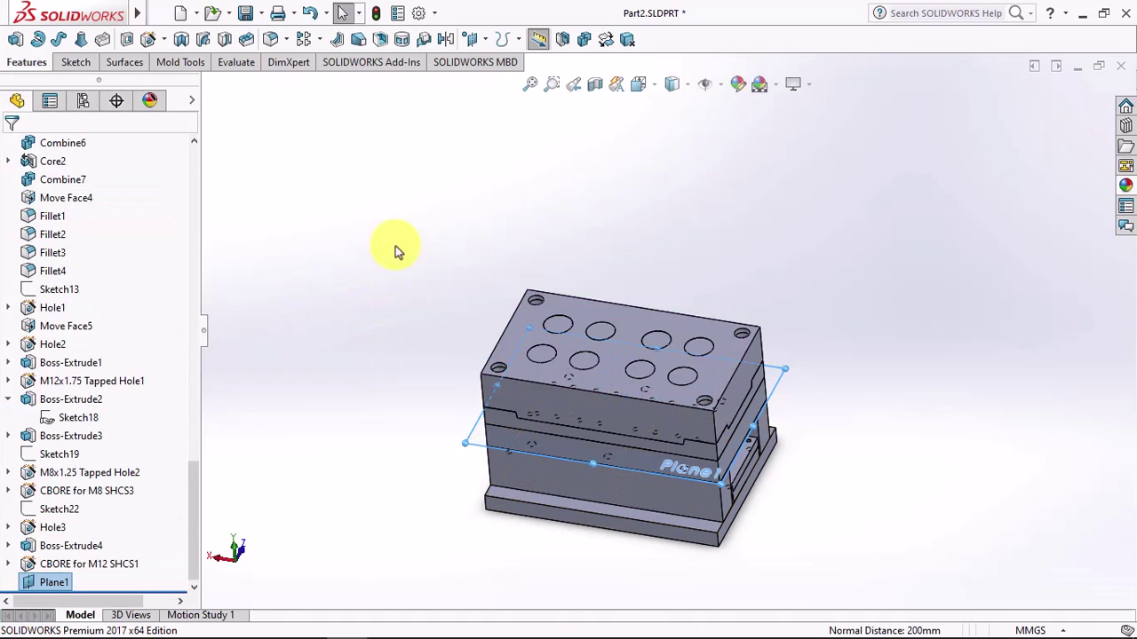
Step: Mirror the drilled top plate across Plane1 to the bottom
click(445, 40)
click(105, 320)
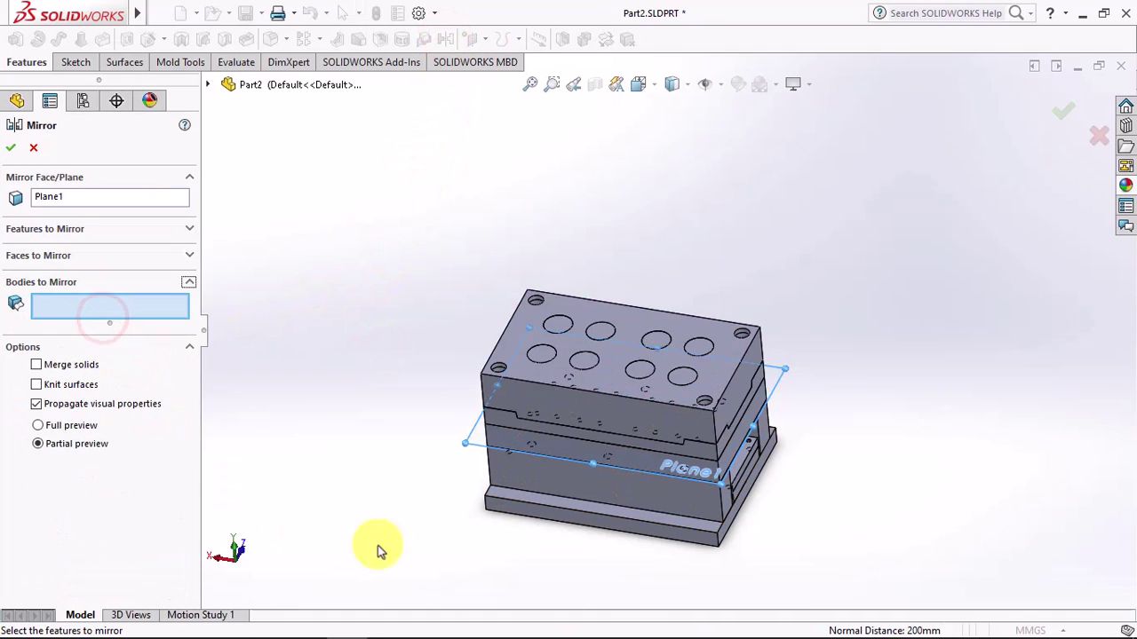
click(521, 507)
click(12, 151)
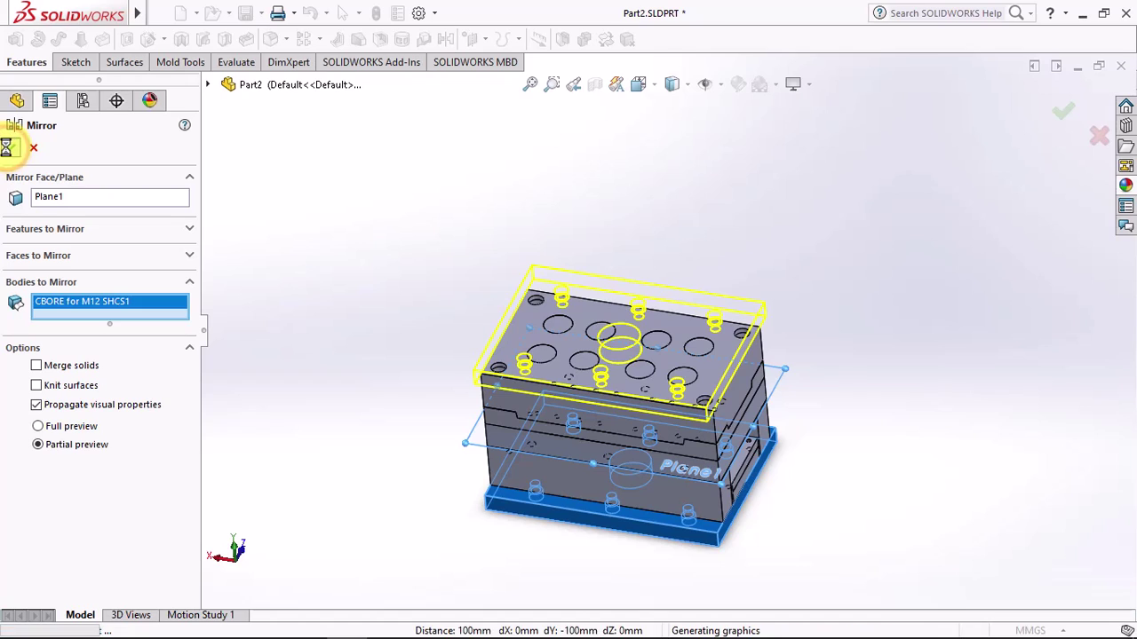
Step: Hide the top clamping plate and Plane1
scroll(543, 457, down, 3)
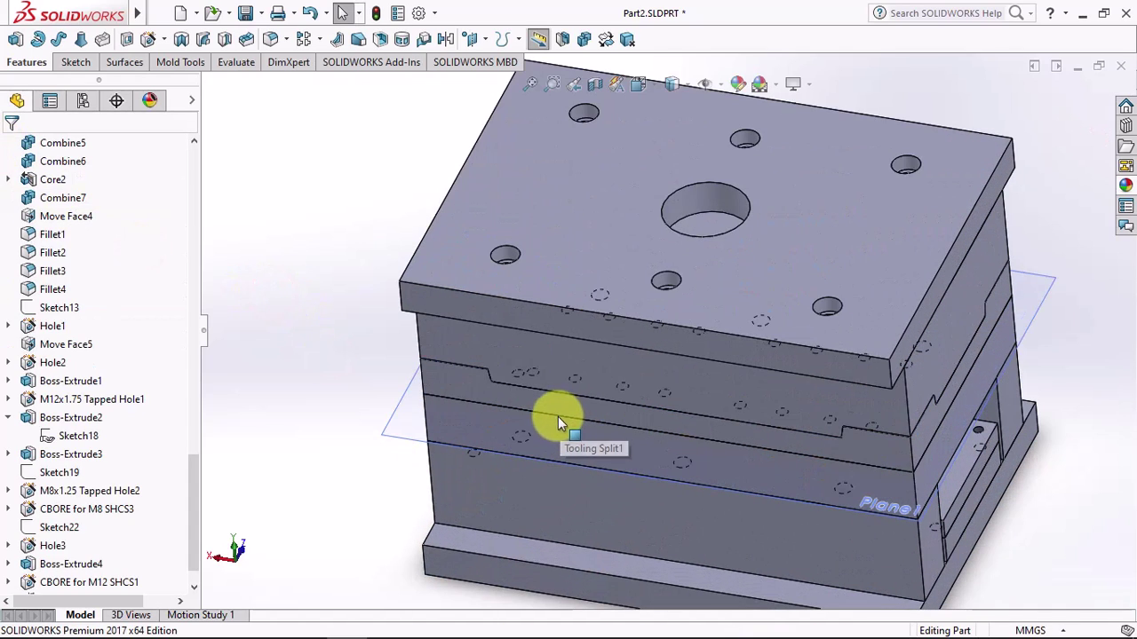
middle_drag(545, 418, 578, 367)
click(585, 310)
click(683, 261)
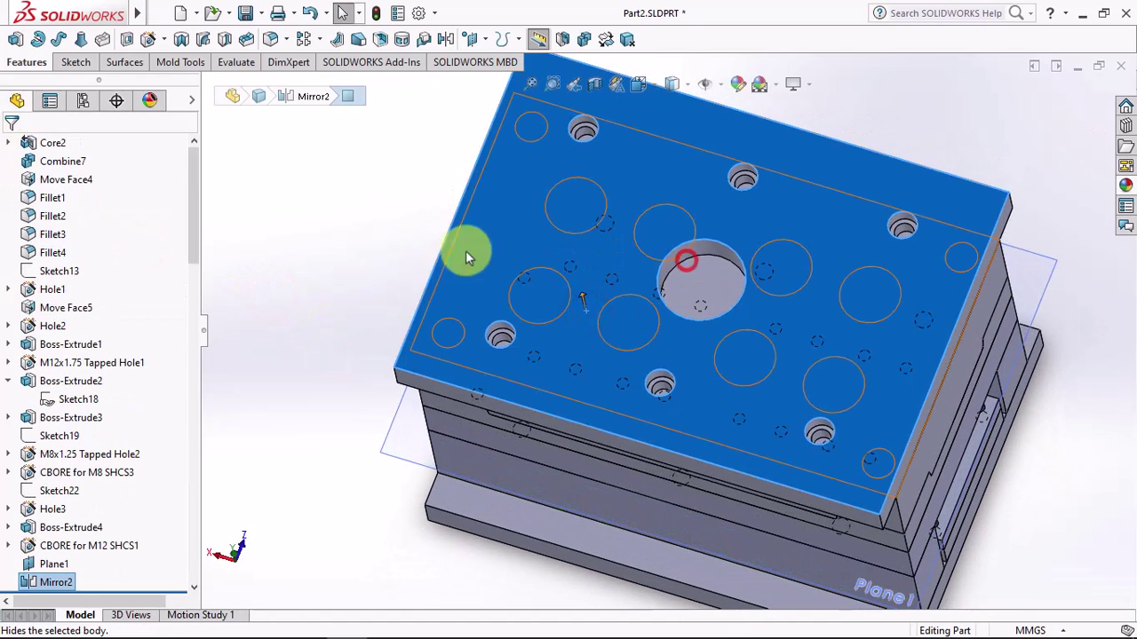
scroll(444, 296, up, 3)
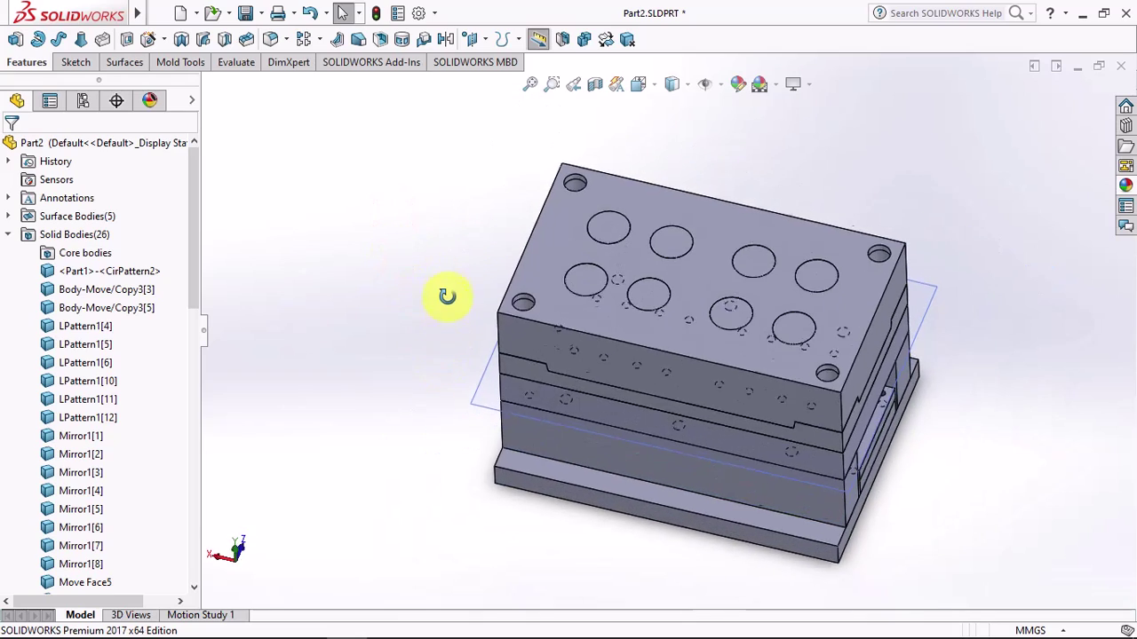
click(484, 387)
click(582, 342)
Step: Create Plane2 as a mid-plane between the upper and lower plate faces
click(484, 39)
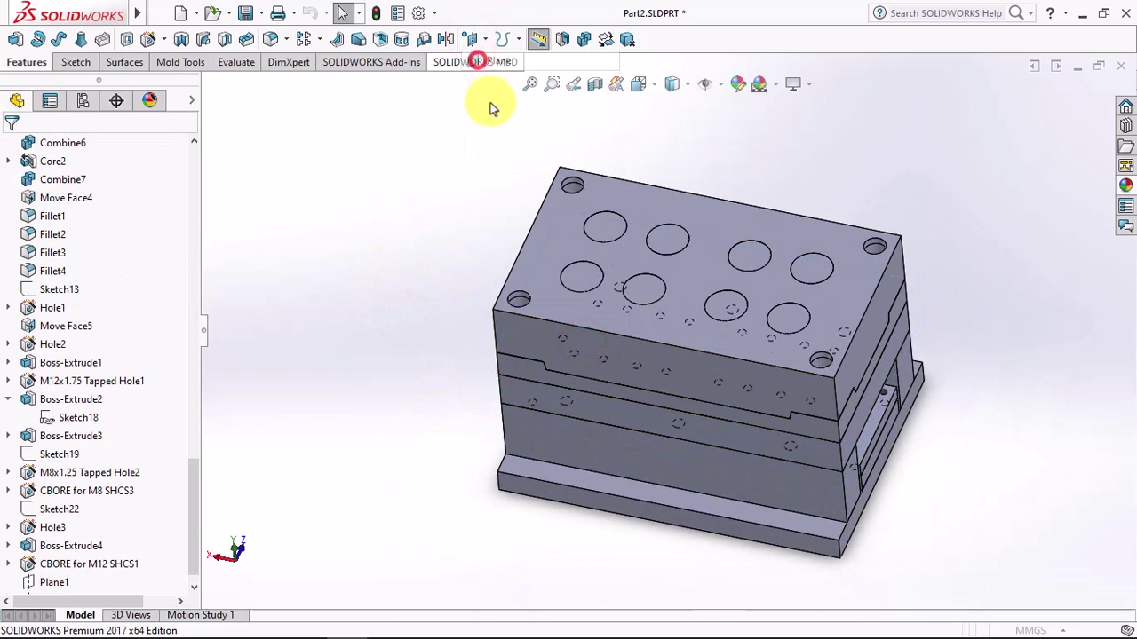
click(489, 105)
click(643, 235)
middle_drag(644, 235, 797, 346)
click(794, 341)
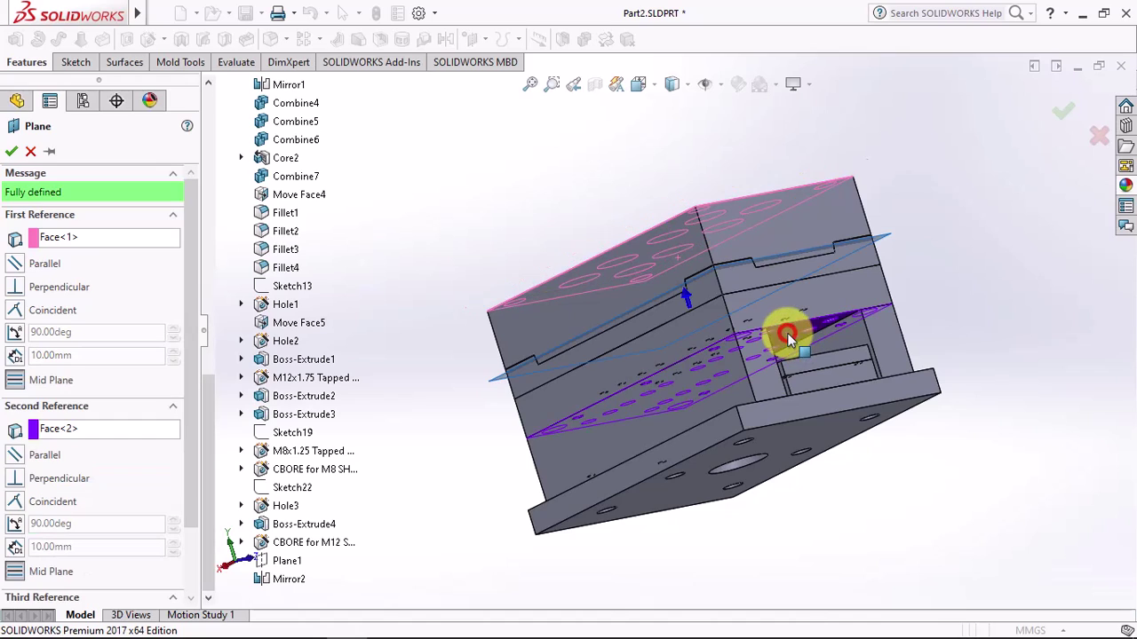
right_click(788, 334)
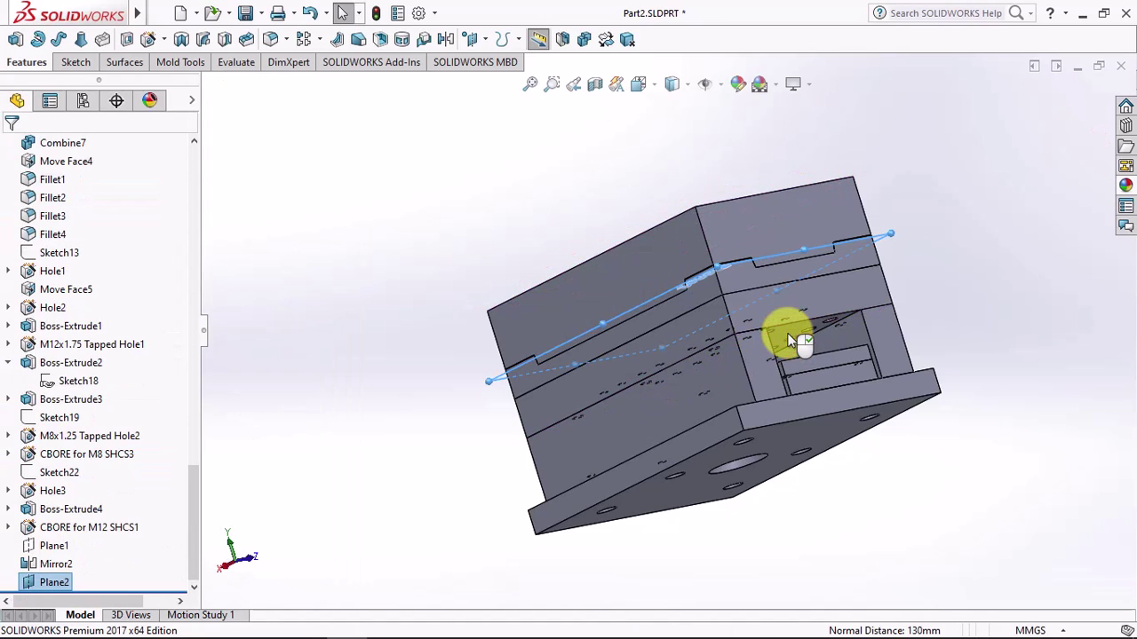
mouse_move(787, 329)
middle_down()
mouse_move(812, 373)
mouse_move(837, 385)
middle_up()
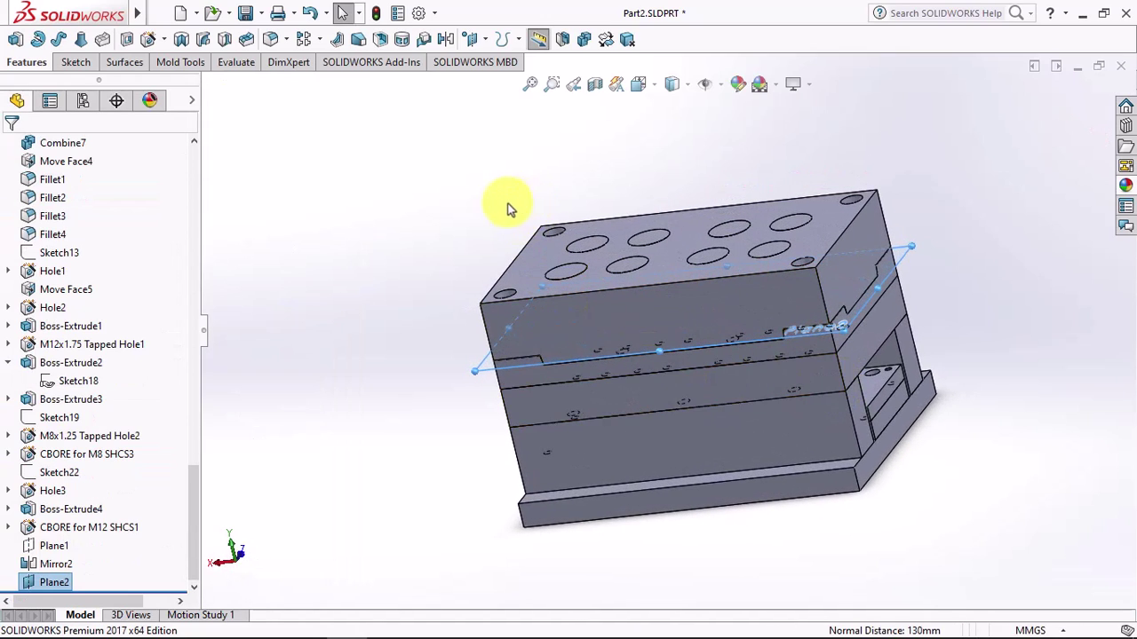
Step: Mirror M12x1.75 Tapped Hole1 about Plane2 onto the Hole2 body as Mirror3
click(445, 39)
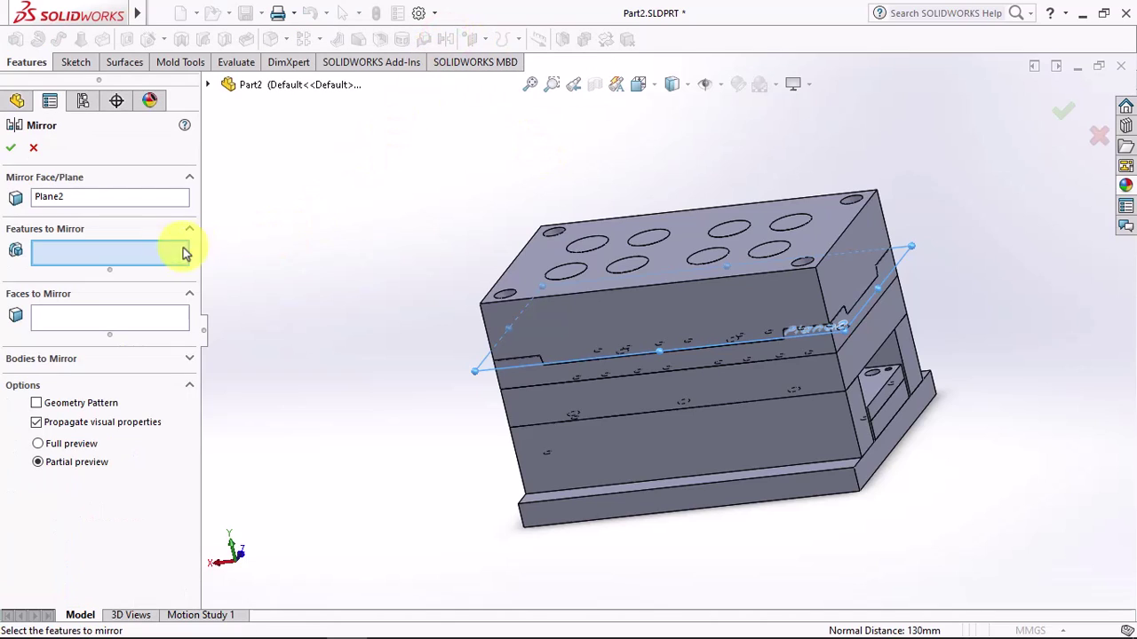
click(209, 85)
click(244, 177)
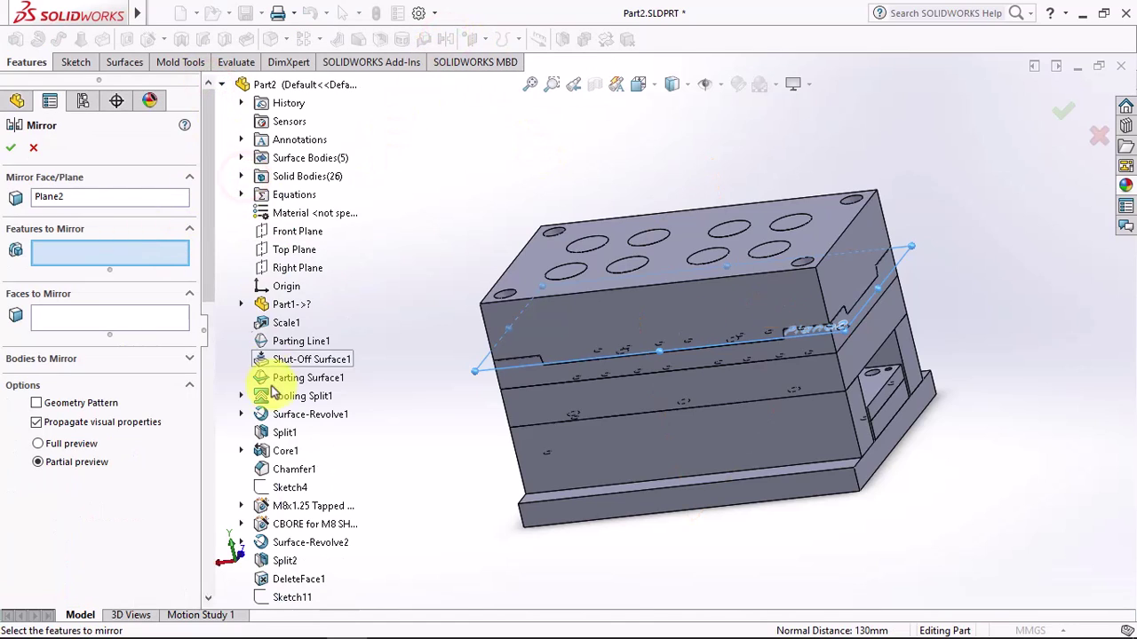
scroll(266, 386, down, 6)
scroll(270, 400, down, 5)
scroll(280, 413, down, 2)
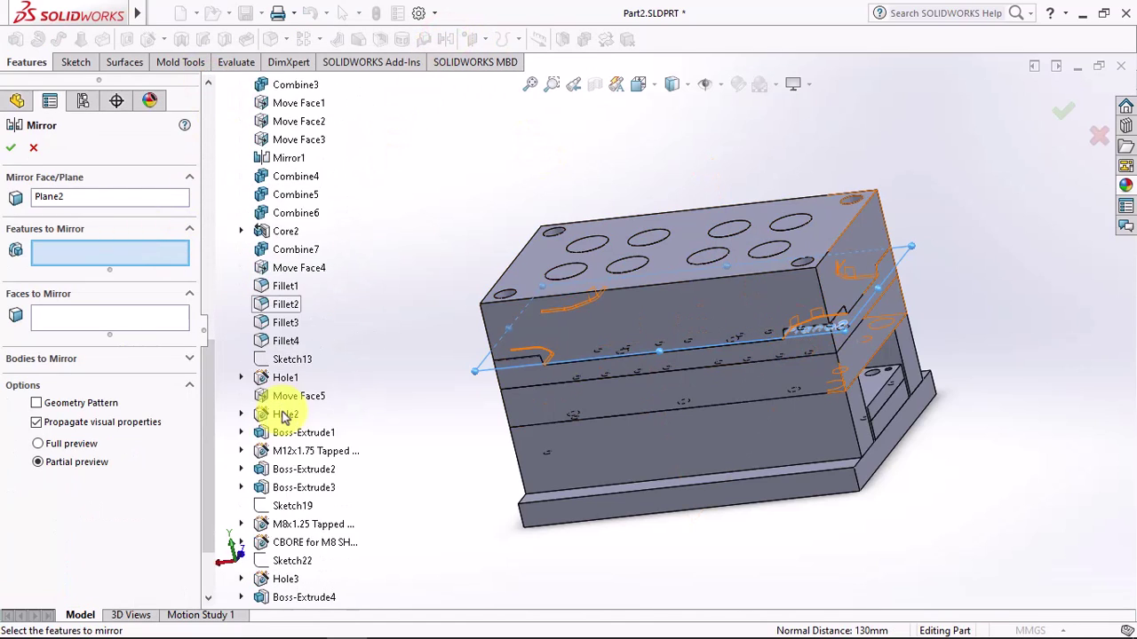
click(300, 455)
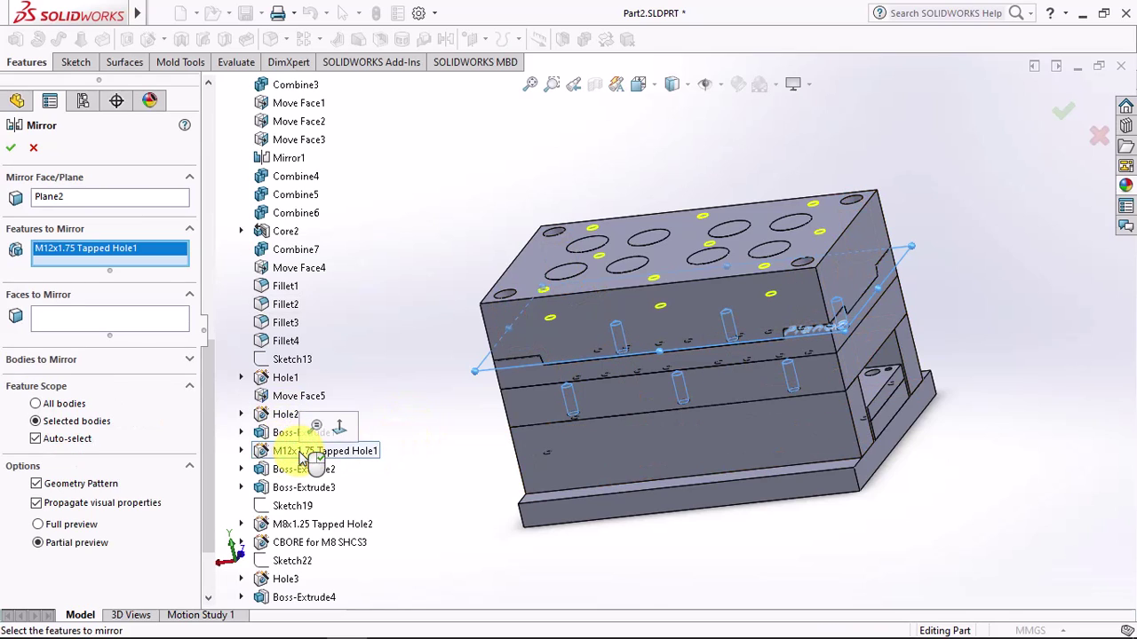
click(35, 438)
click(574, 326)
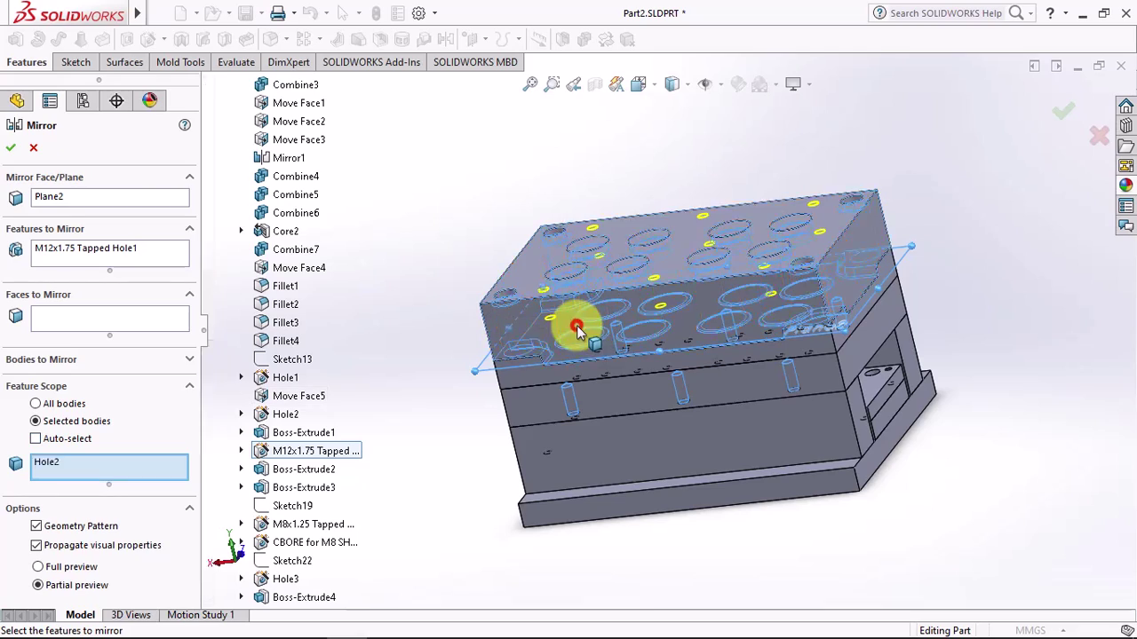
click(11, 149)
middle_drag(390, 256, 470, 399)
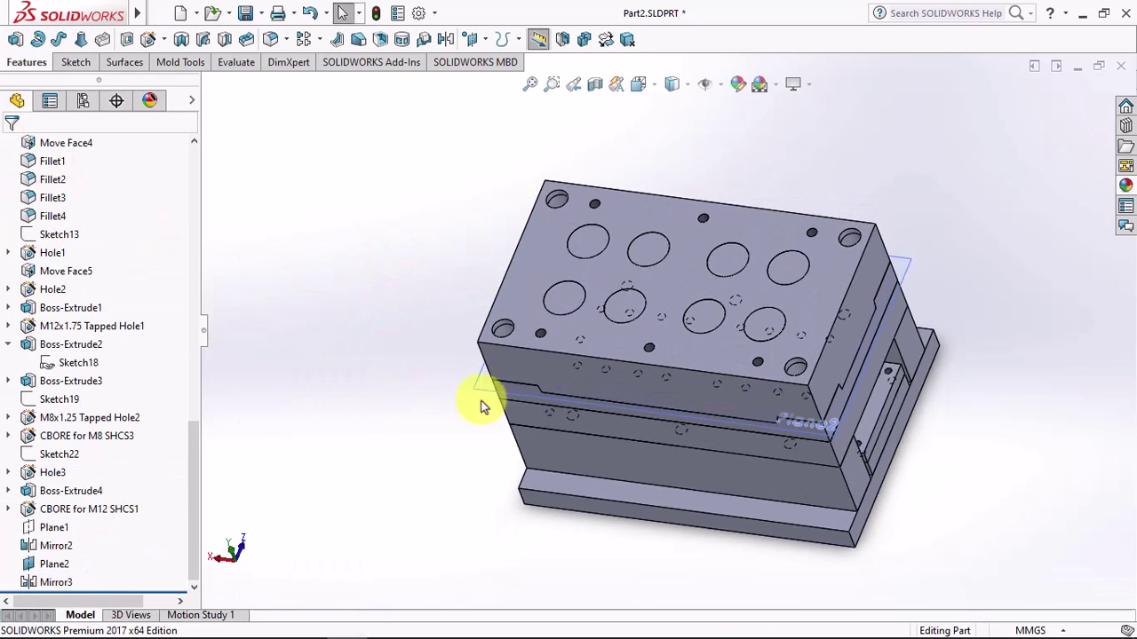
scroll(660, 328, down, 5)
scroll(666, 267, up, 2)
Step: Show the Mirror2 top plate body again and hide Plane2
scroll(667, 267, up, 2)
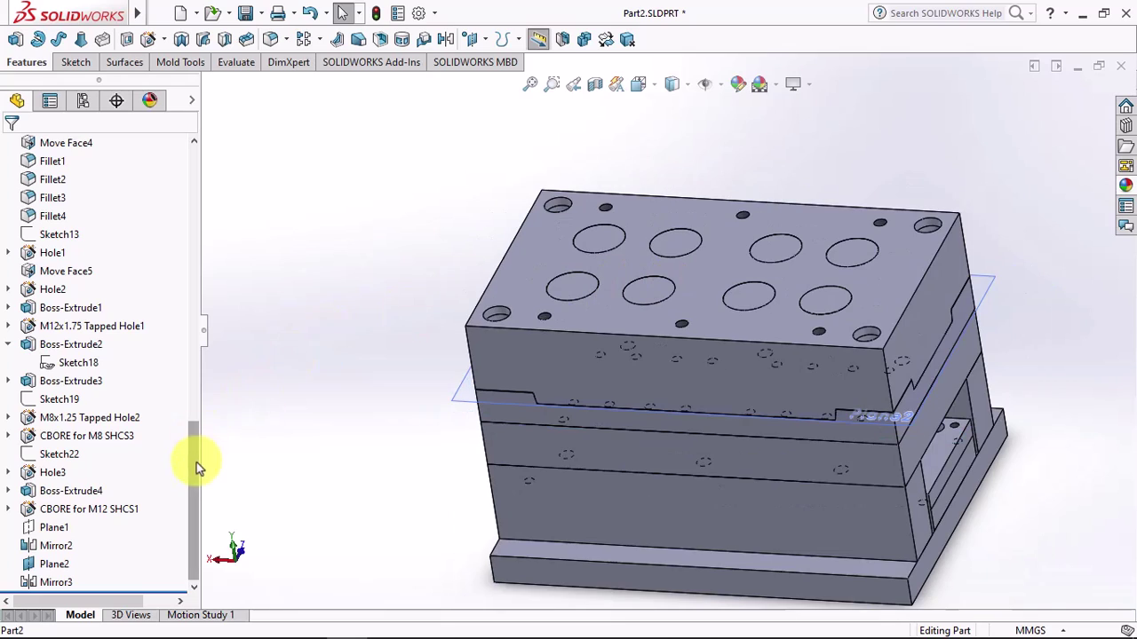
drag(197, 462, 188, 194)
click(8, 237)
scroll(62, 351, down, 5)
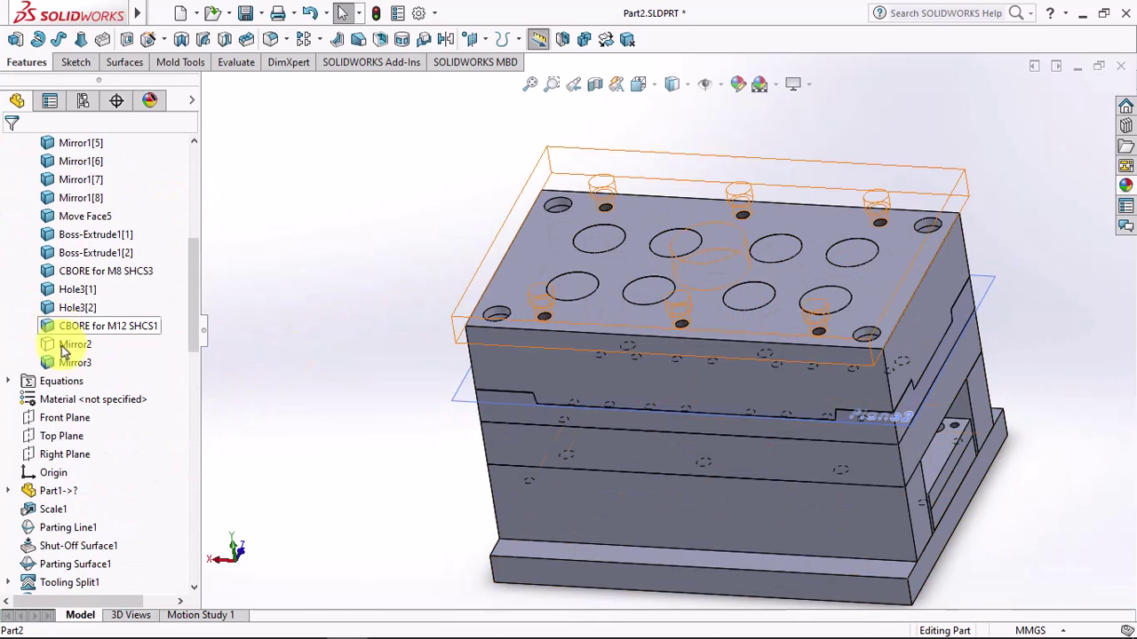
click(47, 349)
click(292, 329)
click(464, 401)
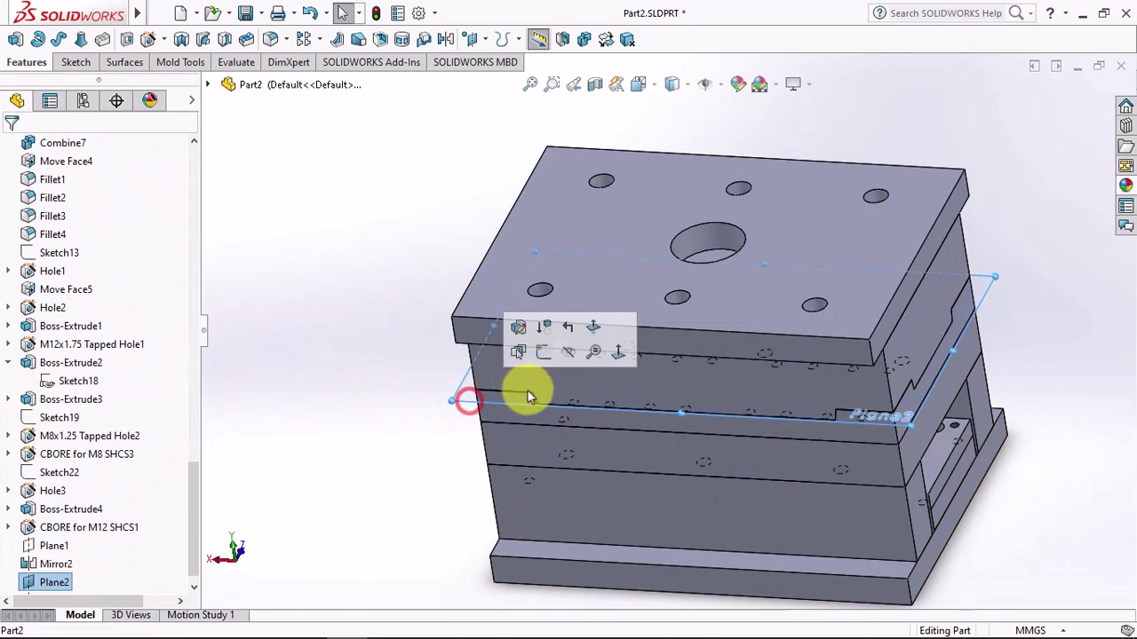
click(568, 355)
click(389, 356)
Step: Delete and patch the Ø60 central hole face, creating DeleteFace2
click(125, 62)
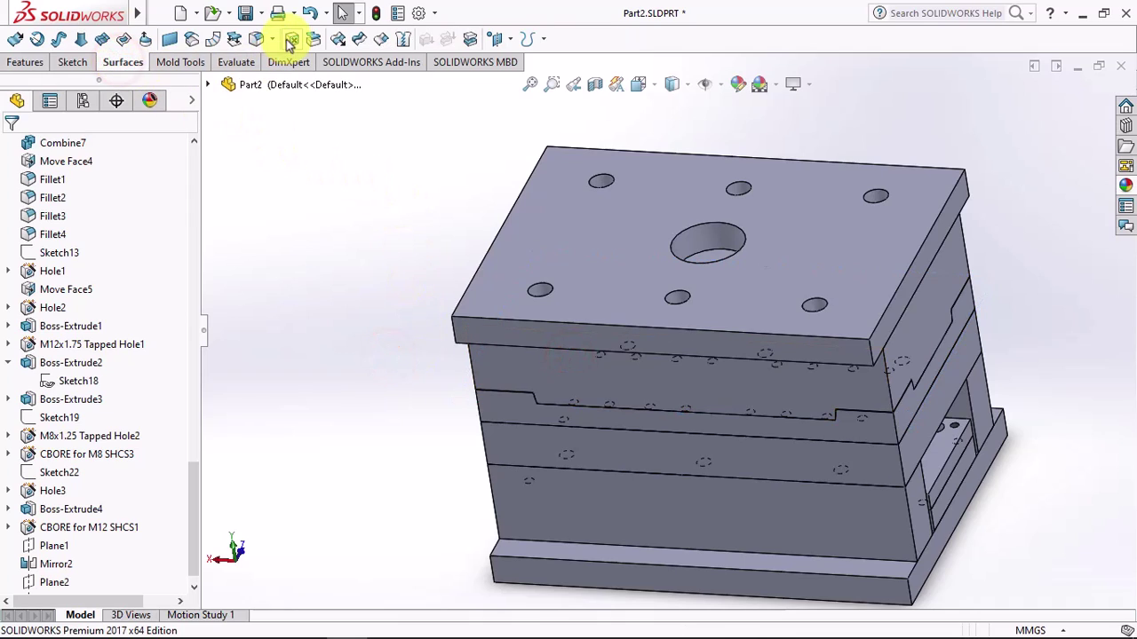
click(292, 38)
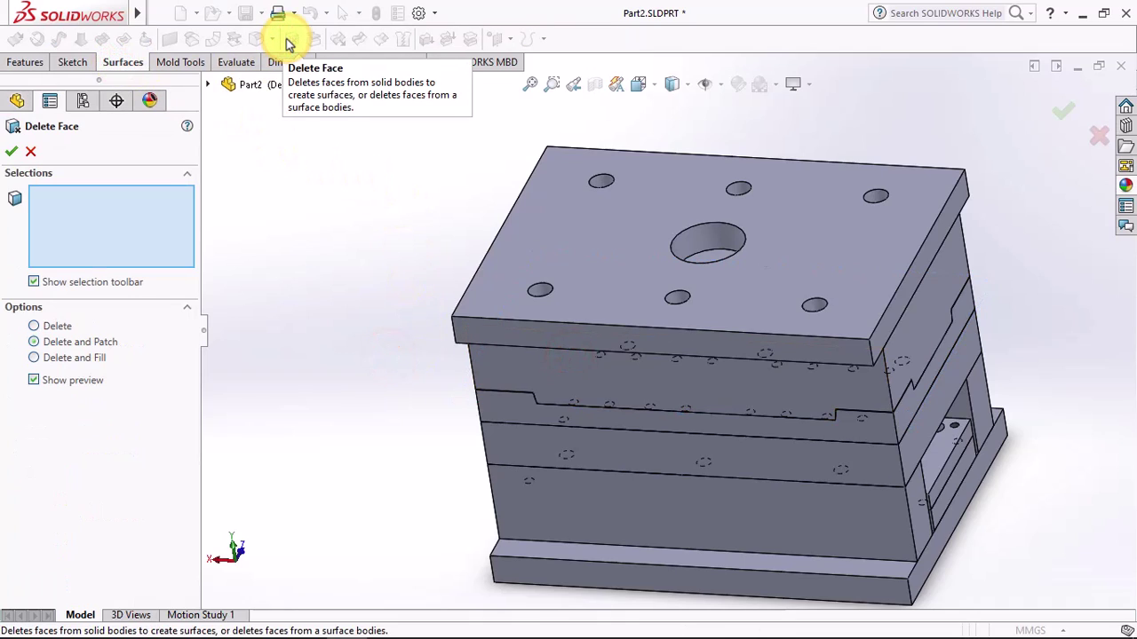
click(709, 247)
key(Return)
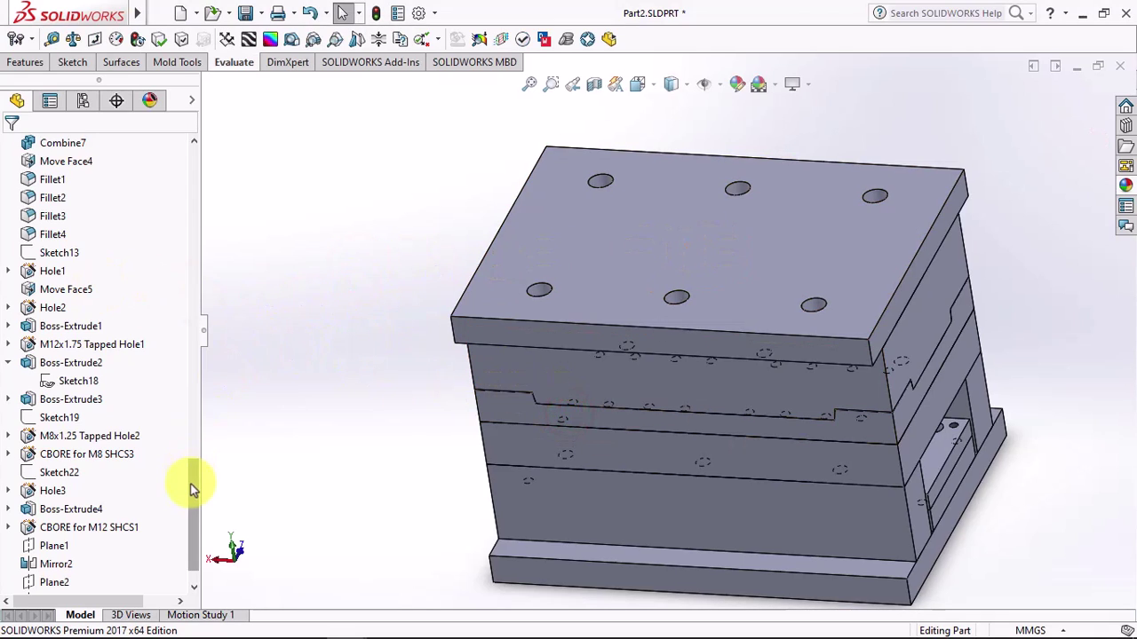
mouse_move(190, 483)
mouse_down()
mouse_move(190, 239)
mouse_move(192, 292)
mouse_up()
Step: Start a sketch on the Front Plane with the model shown in wireframe
click(54, 290)
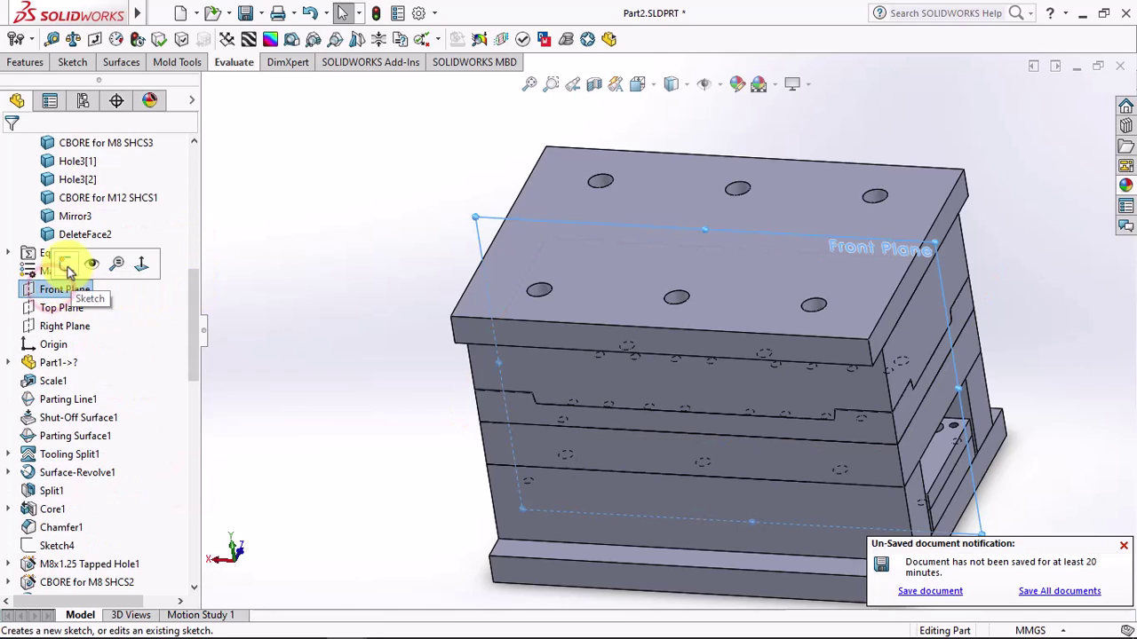
click(89, 261)
click(670, 85)
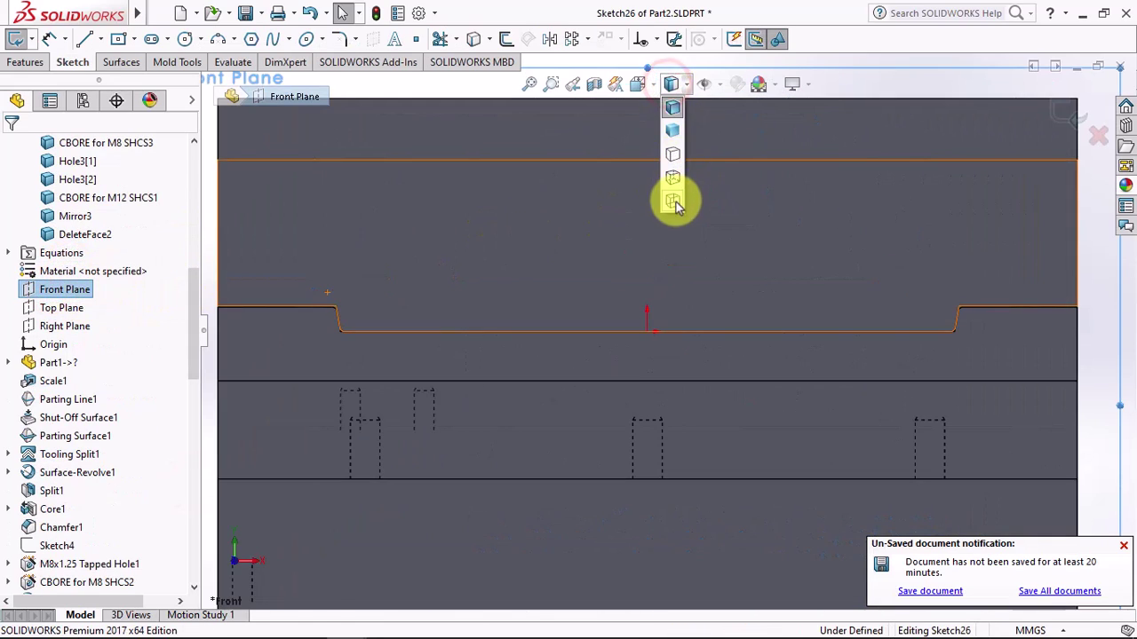
click(675, 200)
Step: Draw the closed sprue profile and make its vertical centre segment construction geometry
click(85, 38)
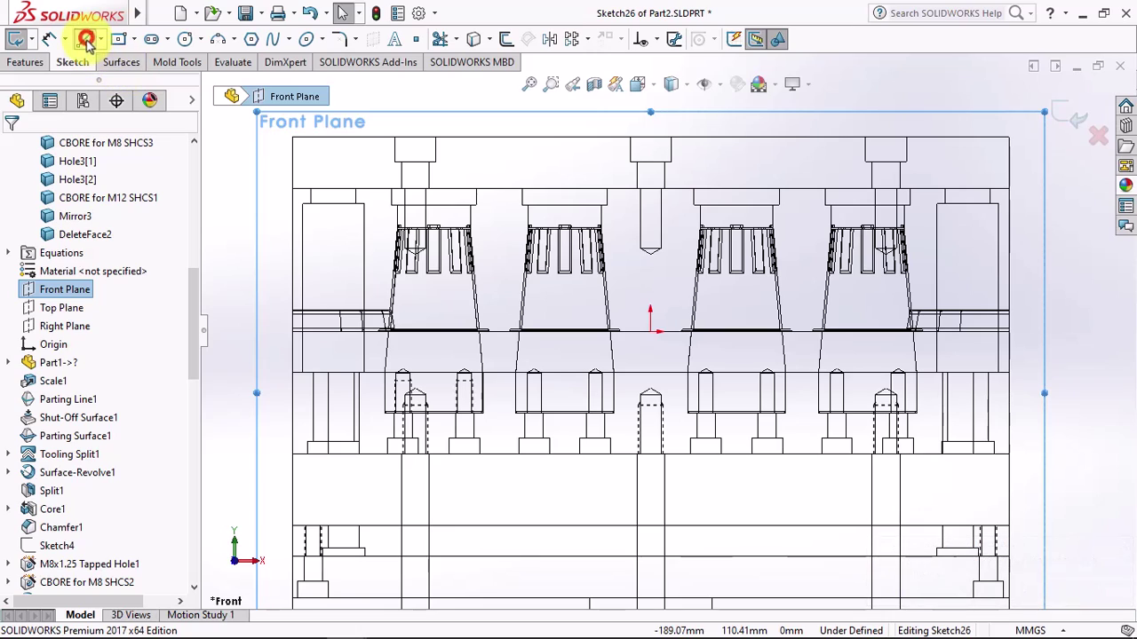
click(533, 139)
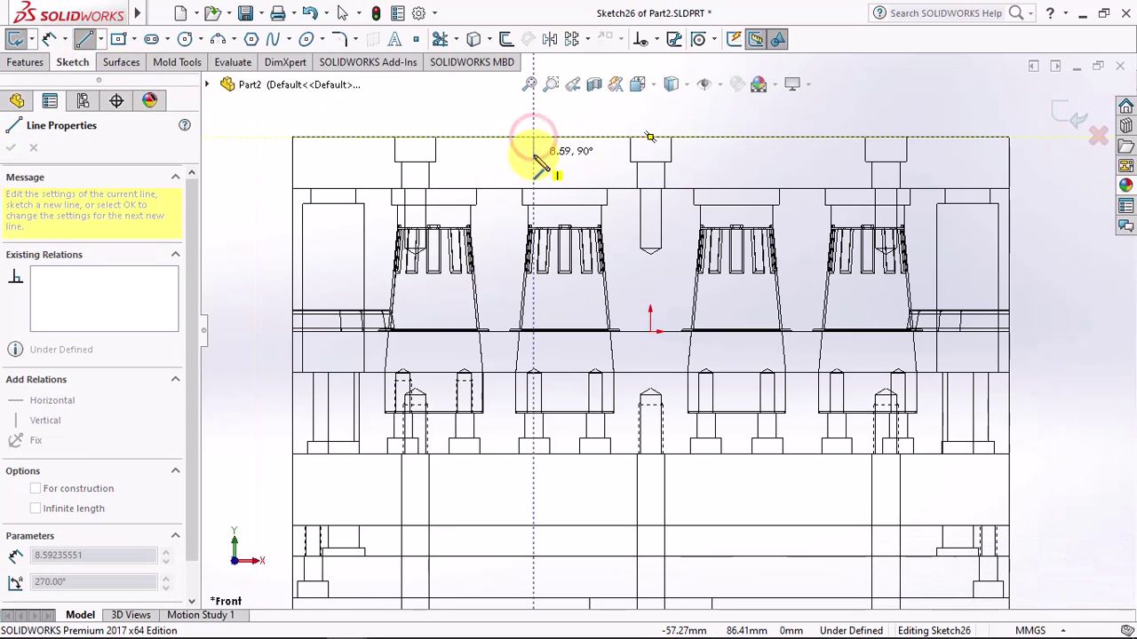
click(597, 188)
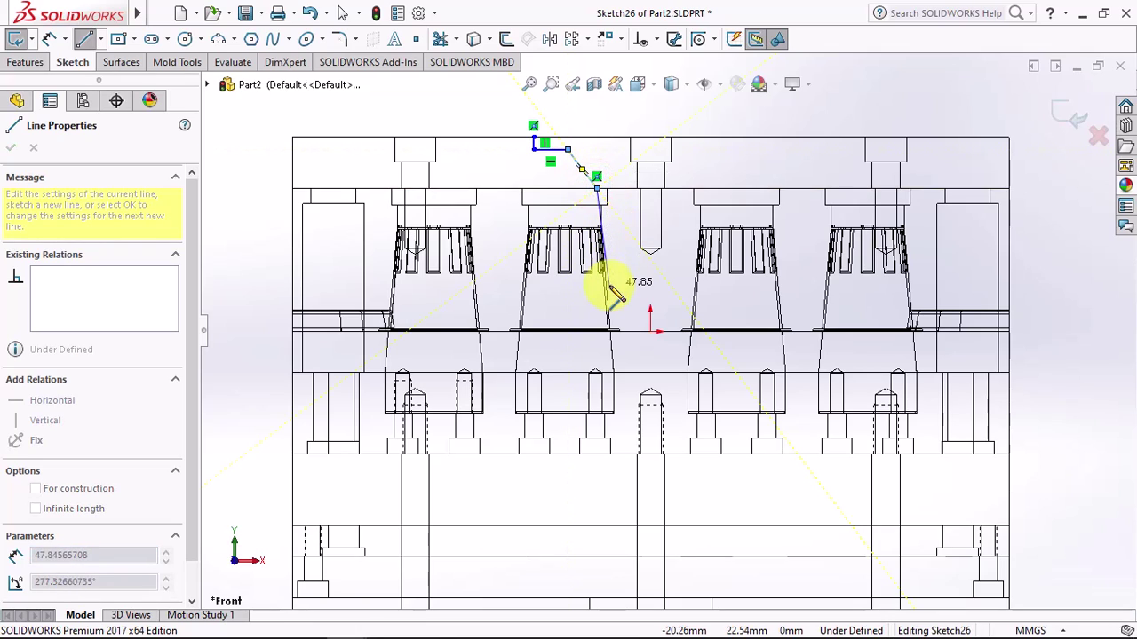
click(609, 284)
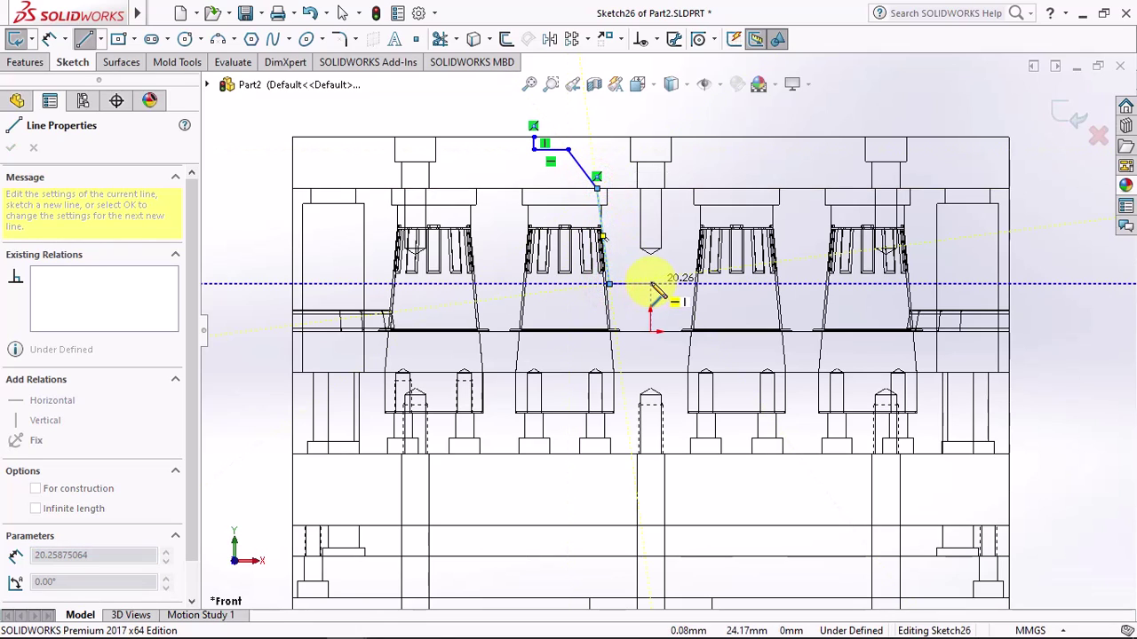
click(652, 284)
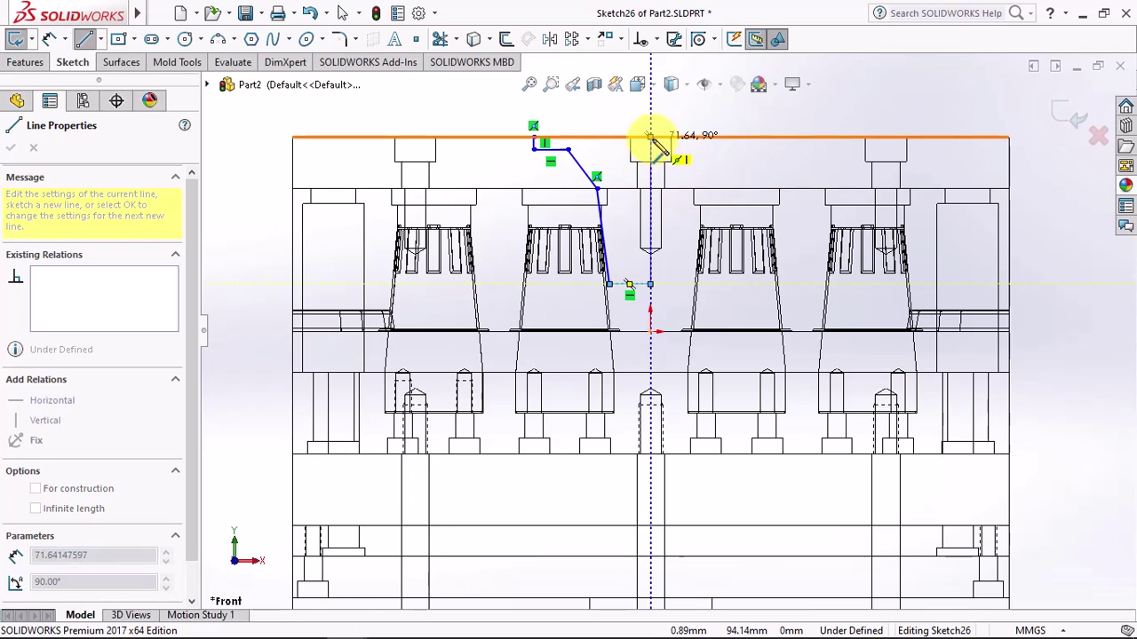
click(650, 137)
click(536, 136)
key(Escape)
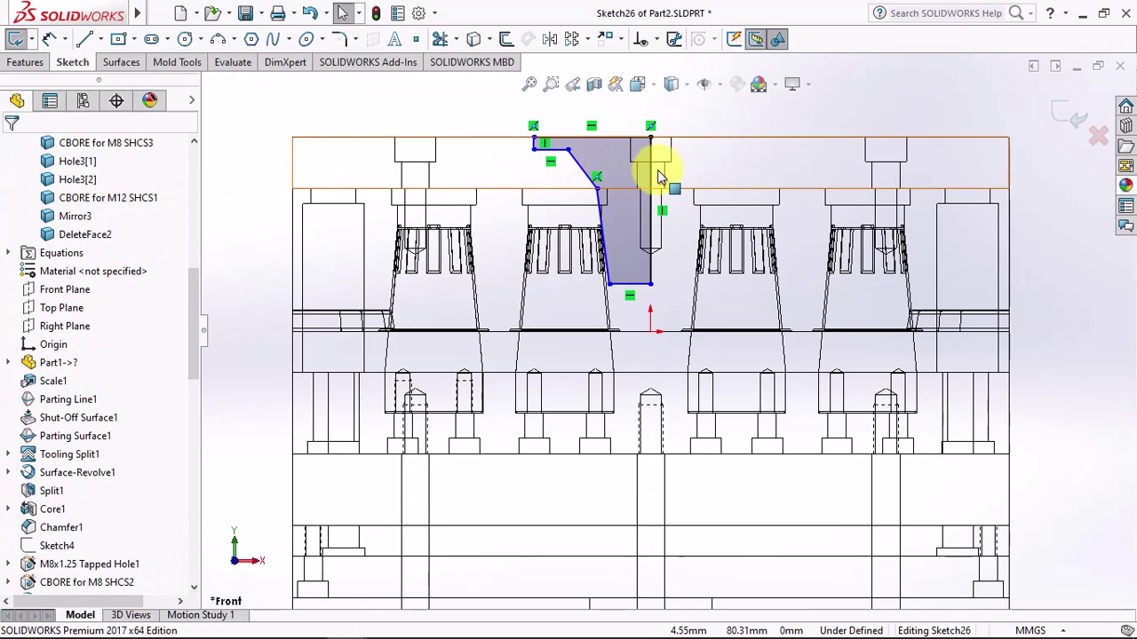
click(651, 177)
click(728, 130)
scroll(720, 137, down, 2)
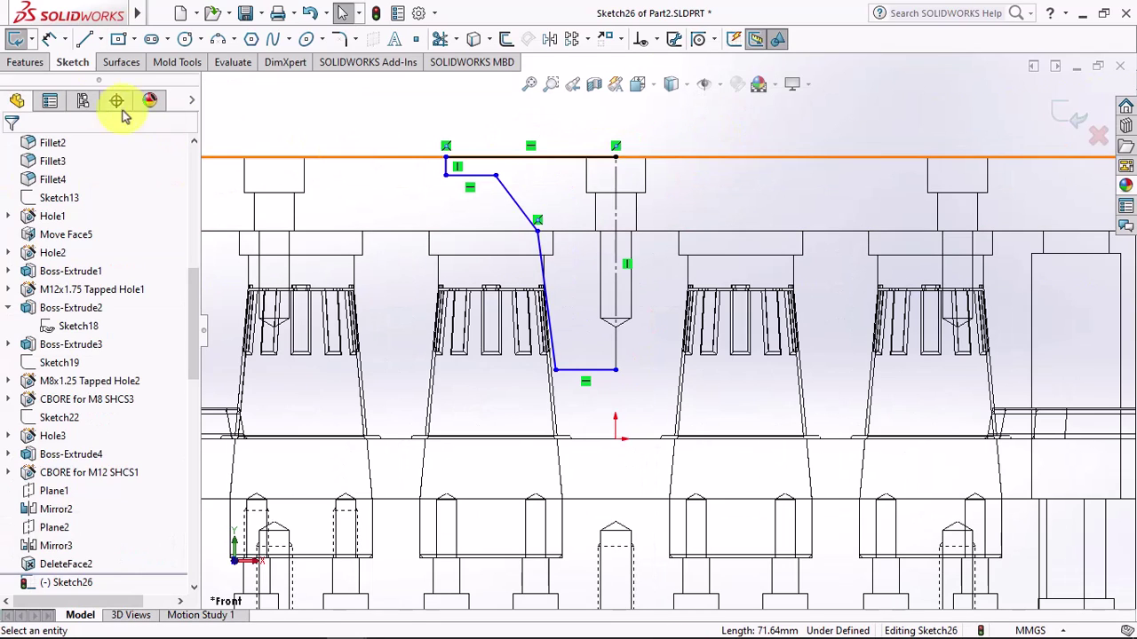
Step: Dimension the profile 70 mm to the centre line and 100 mm overall width
click(495, 176)
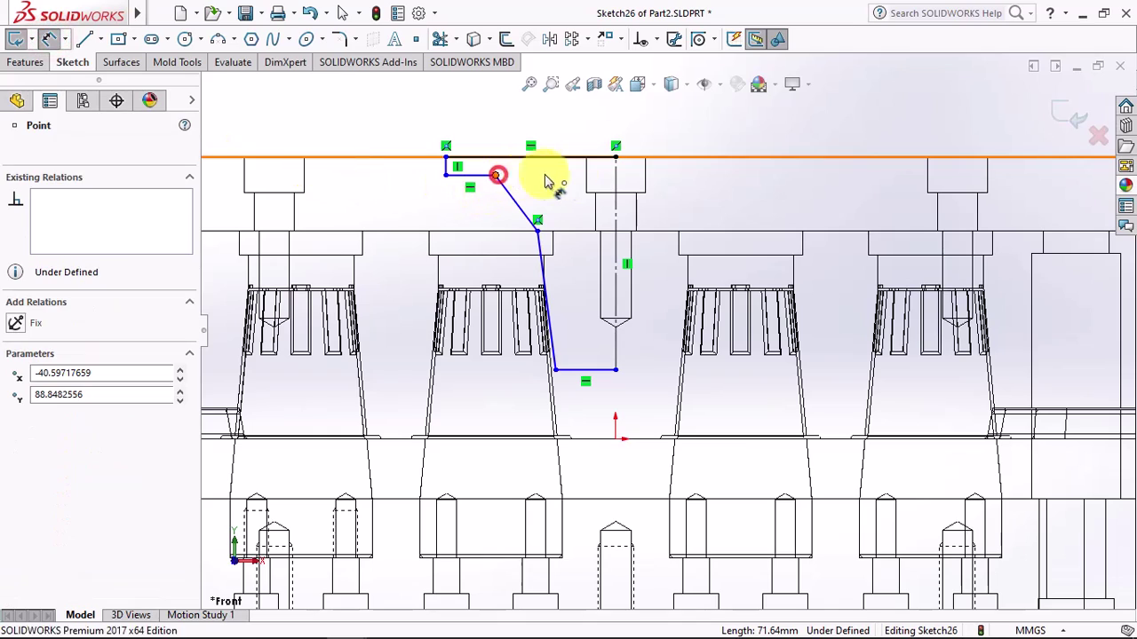
click(615, 177)
click(634, 123)
text(70)
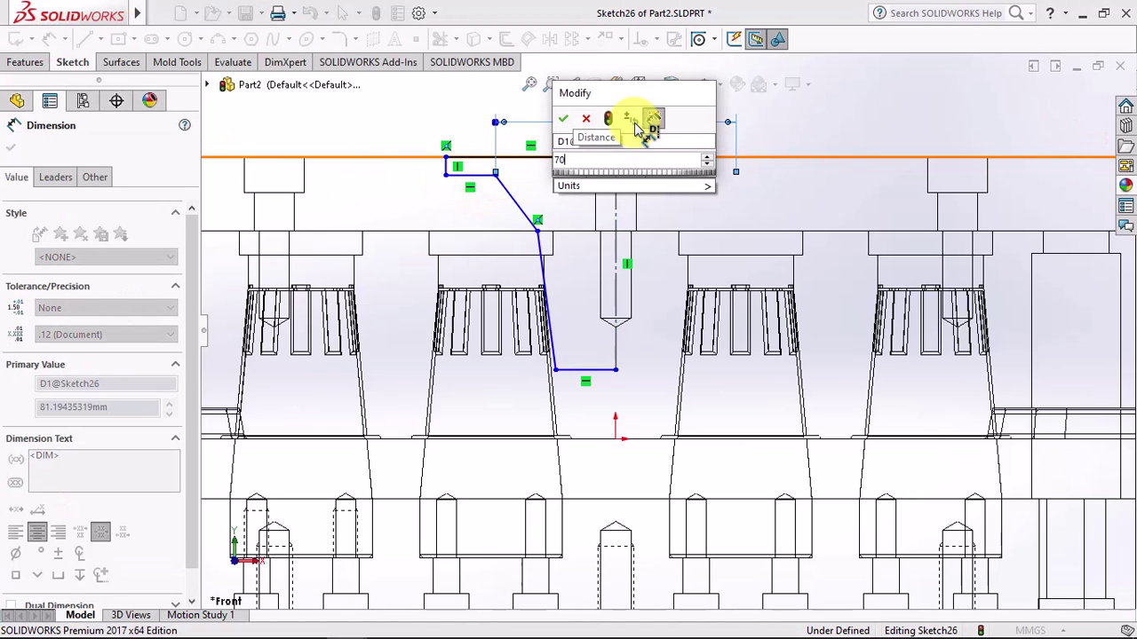
click(565, 119)
click(464, 169)
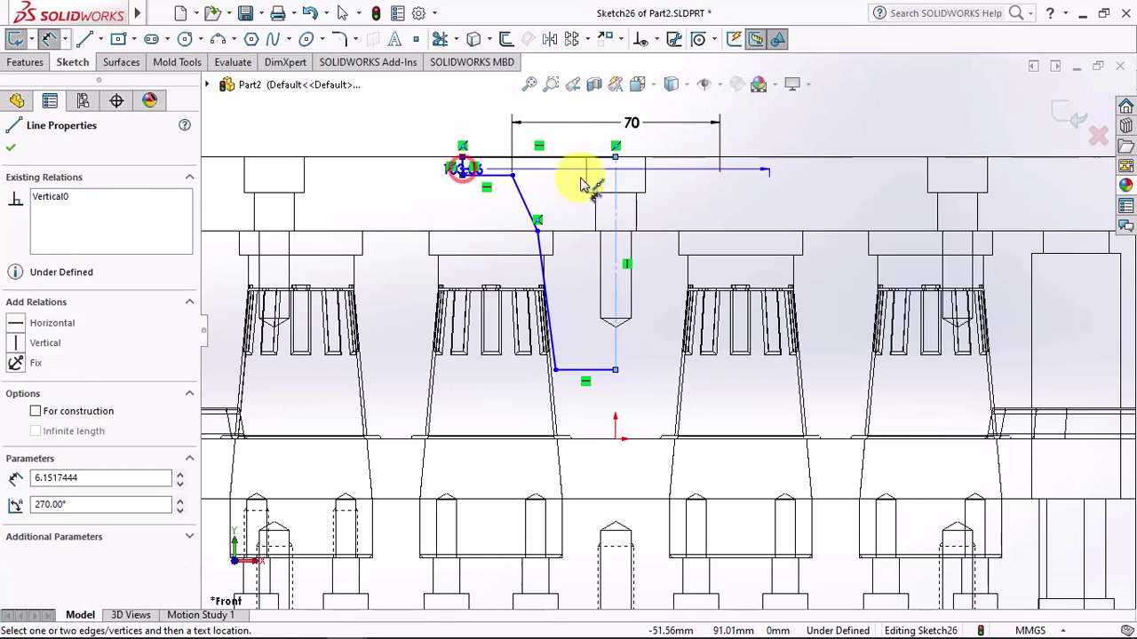
scroll(614, 173, up, 1)
click(629, 148)
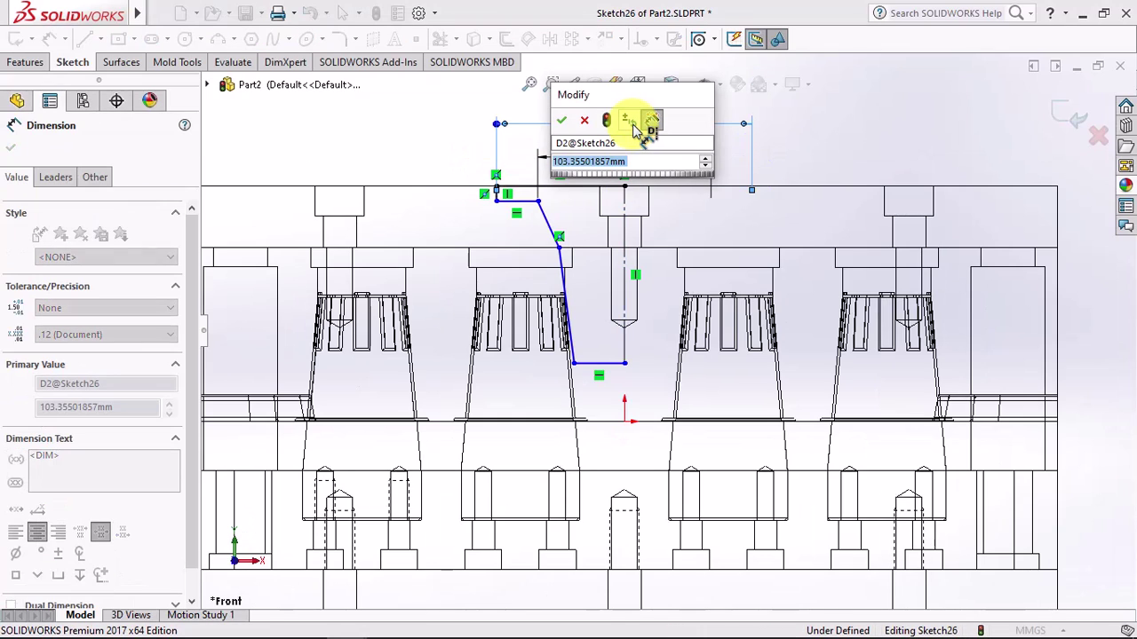
text(70)
key(BackSpace)
key(BackSpace)
key(BackSpace)
text(100)
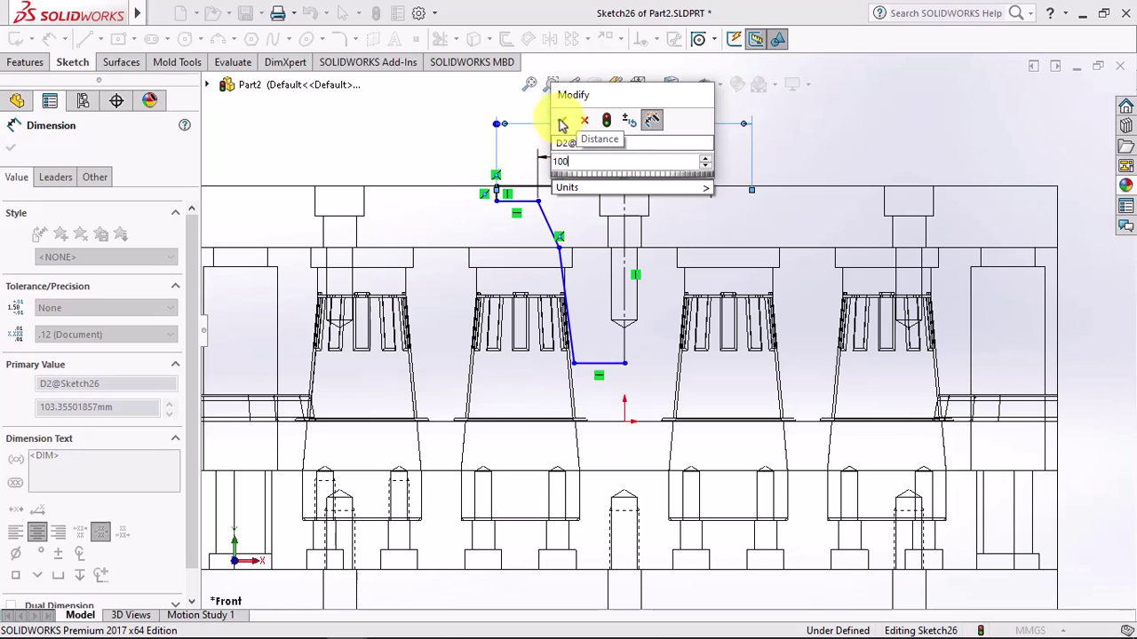
click(562, 124)
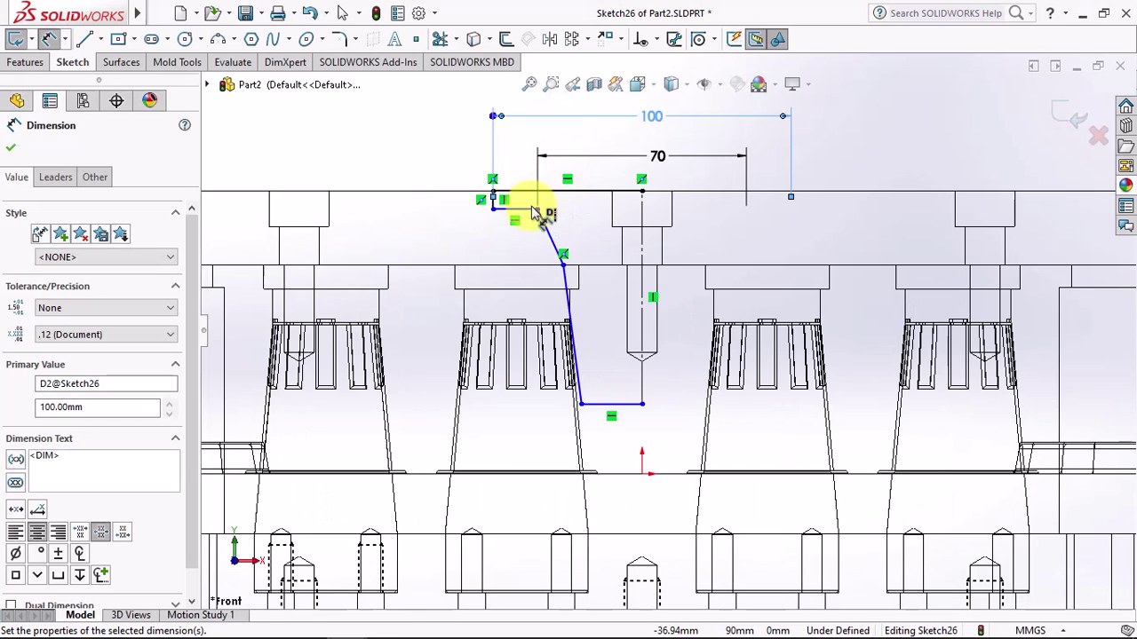
Step: Add the 5 mm short line length and 48 mm distance to the centerline
scroll(542, 204, up, 1)
click(512, 195)
click(505, 190)
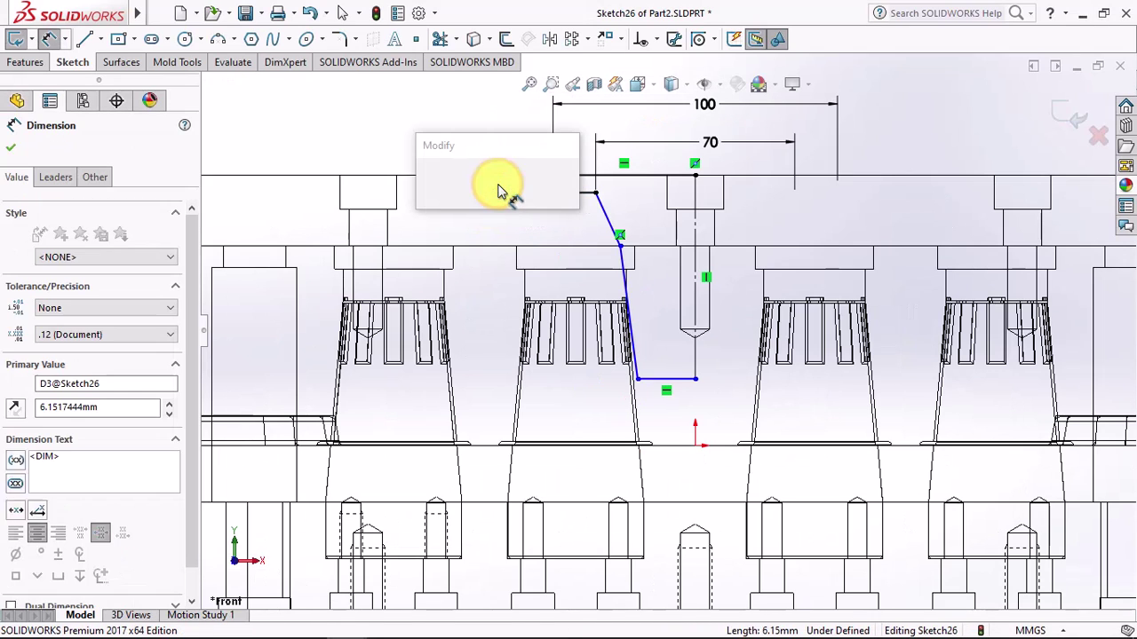
text(5)
click(426, 183)
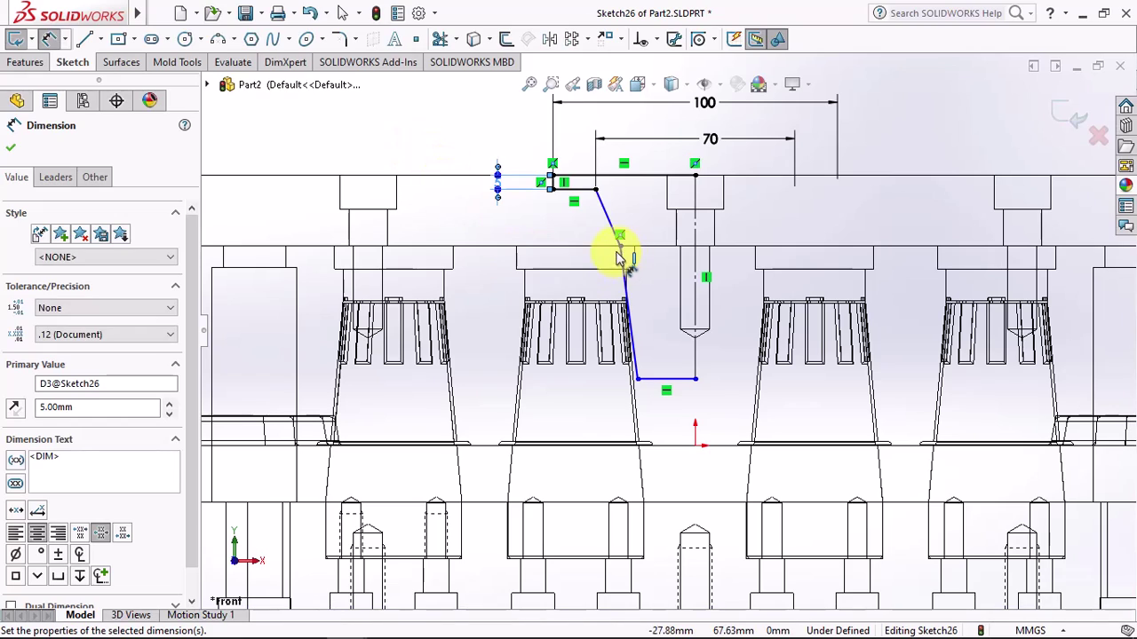
click(619, 242)
click(702, 251)
click(743, 229)
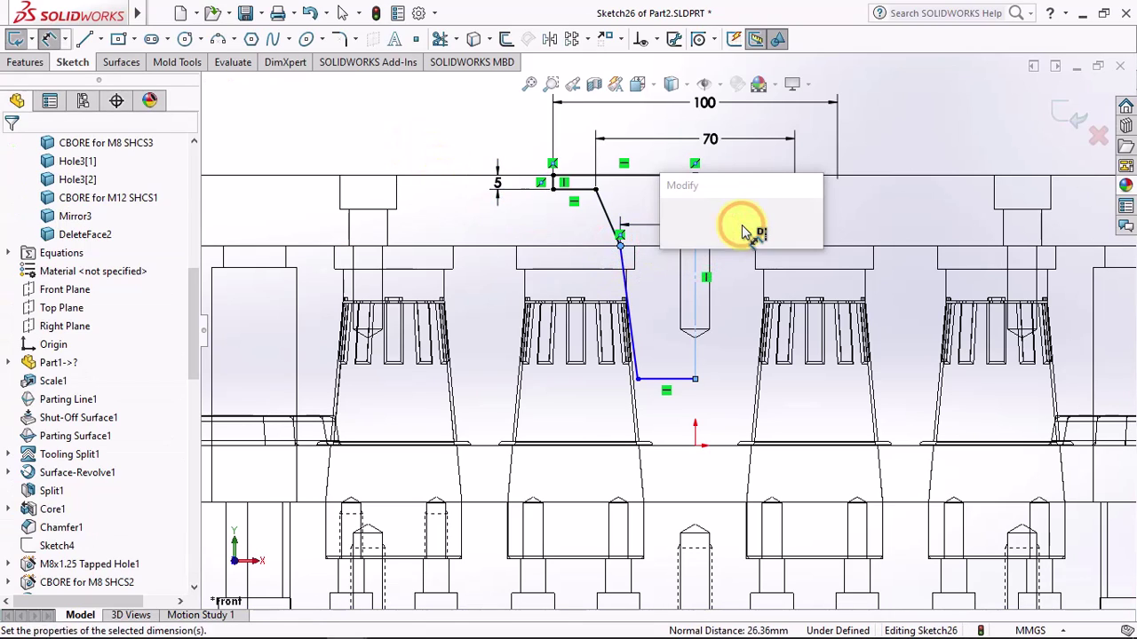
click(673, 224)
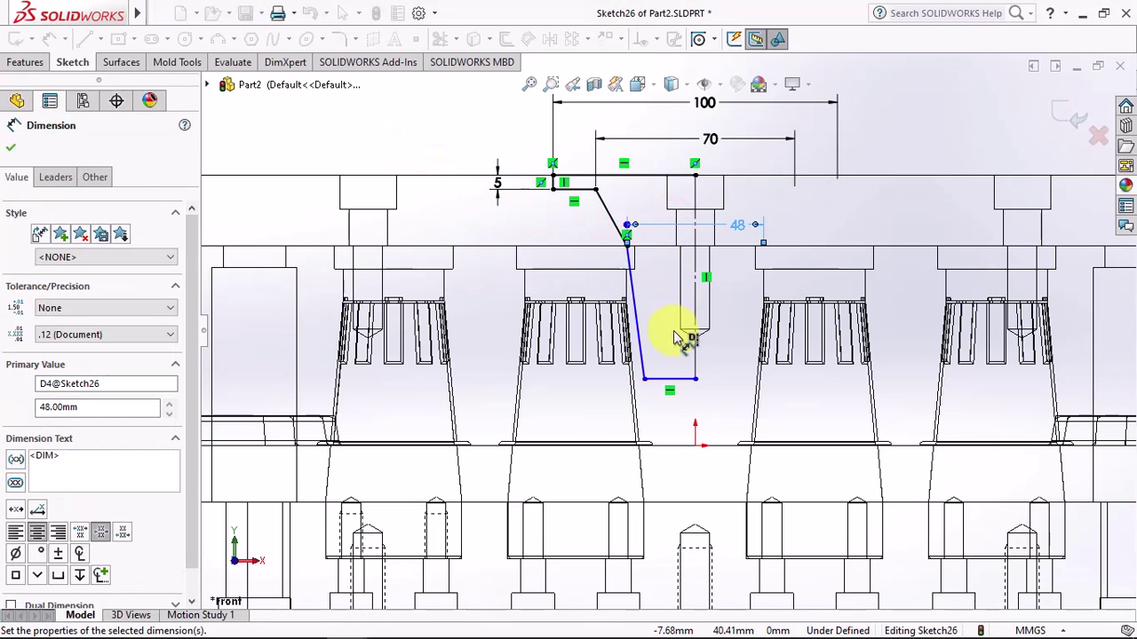
key(Escape)
Step: Dimension the 5° taper angle and the 40 mm depth from the plate top
click(642, 356)
click(661, 318)
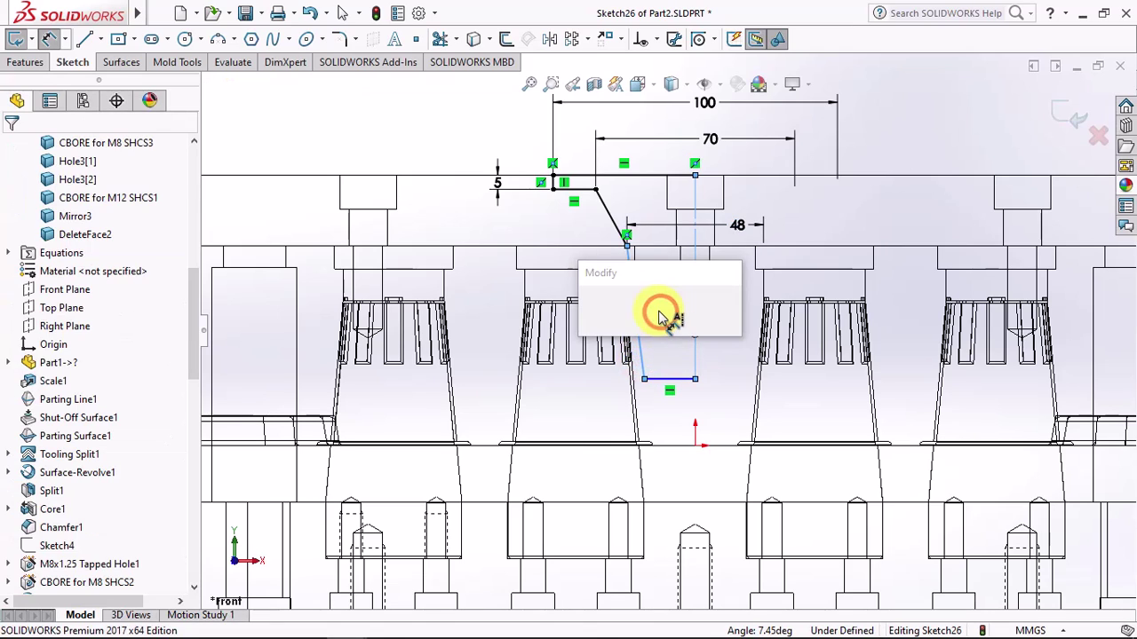
text(5)
click(591, 310)
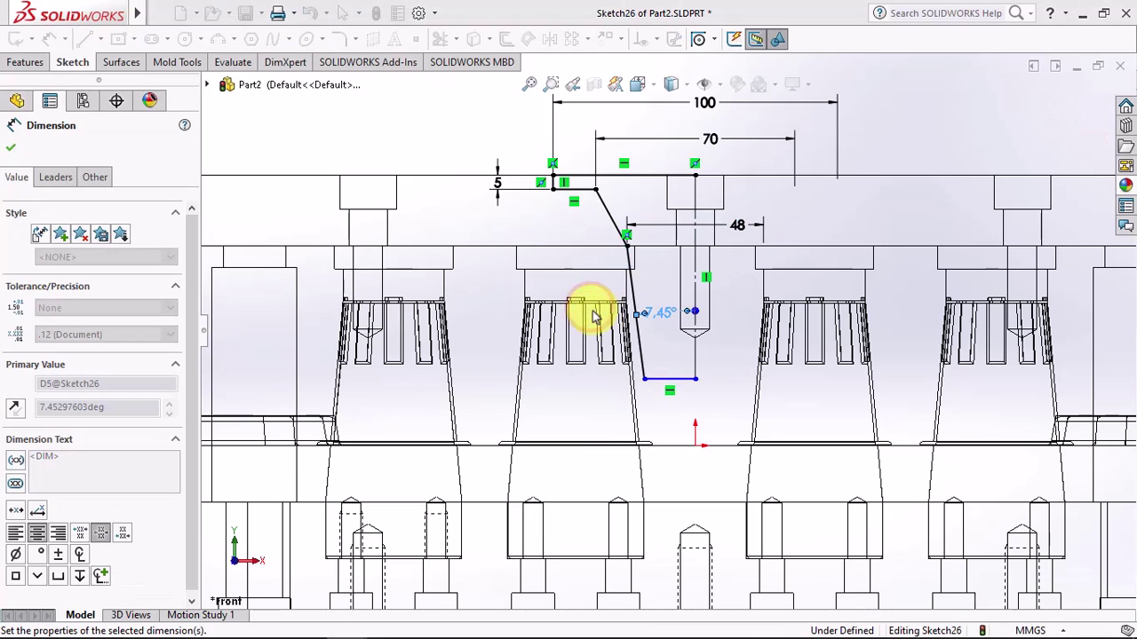
click(679, 386)
click(655, 246)
click(736, 318)
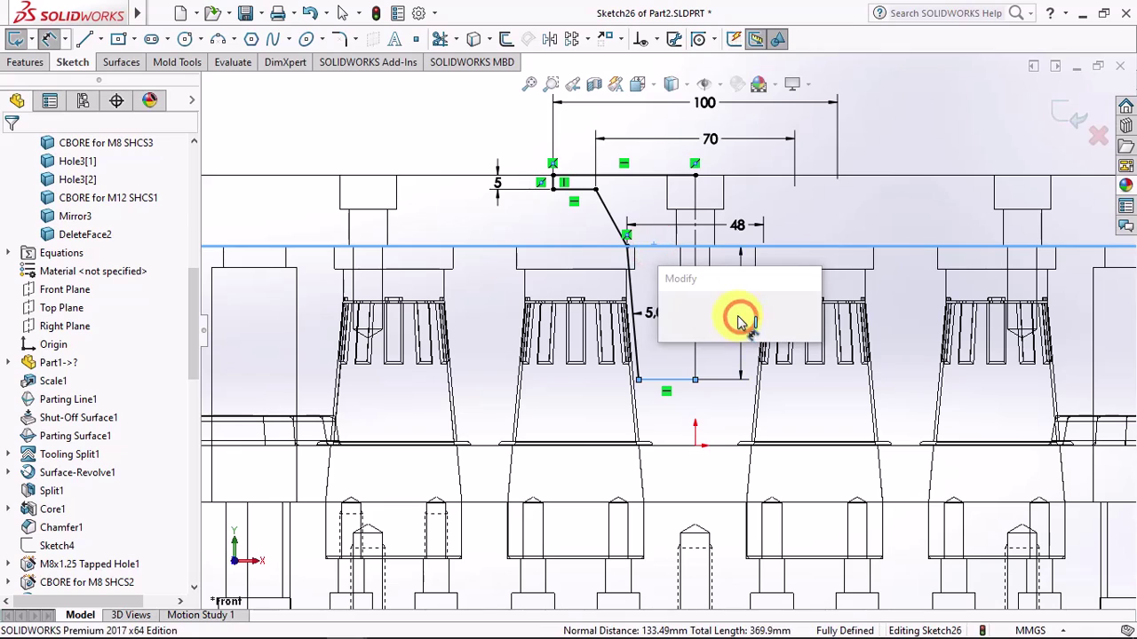
text(40)
click(668, 315)
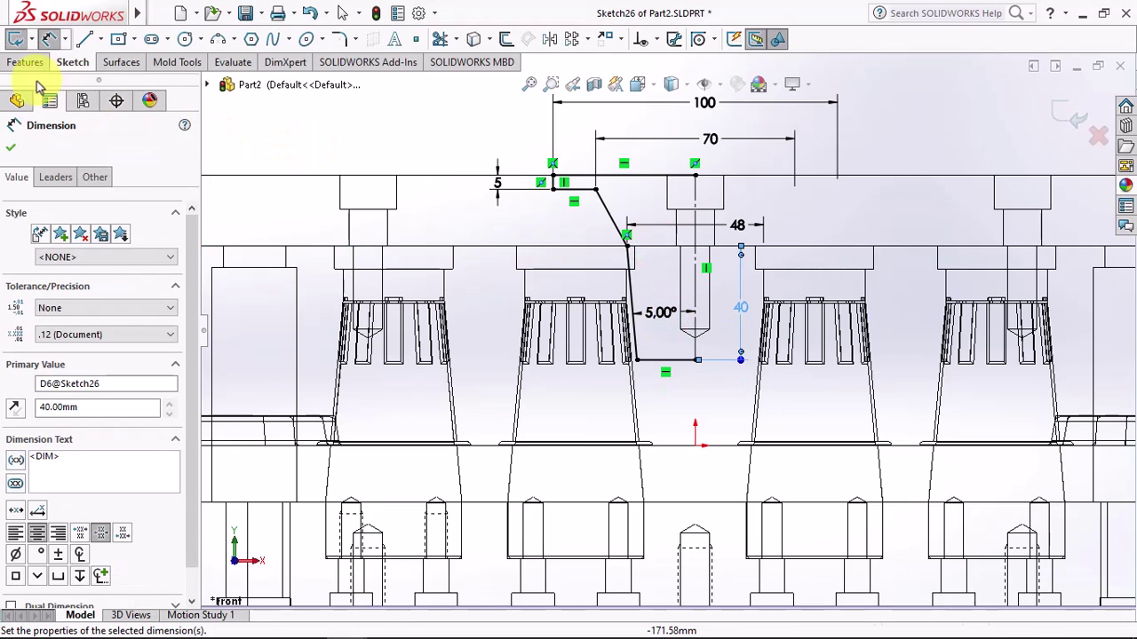
click(12, 146)
Step: Fillet the bottom corner R5 and make the top line construction geometry
click(338, 40)
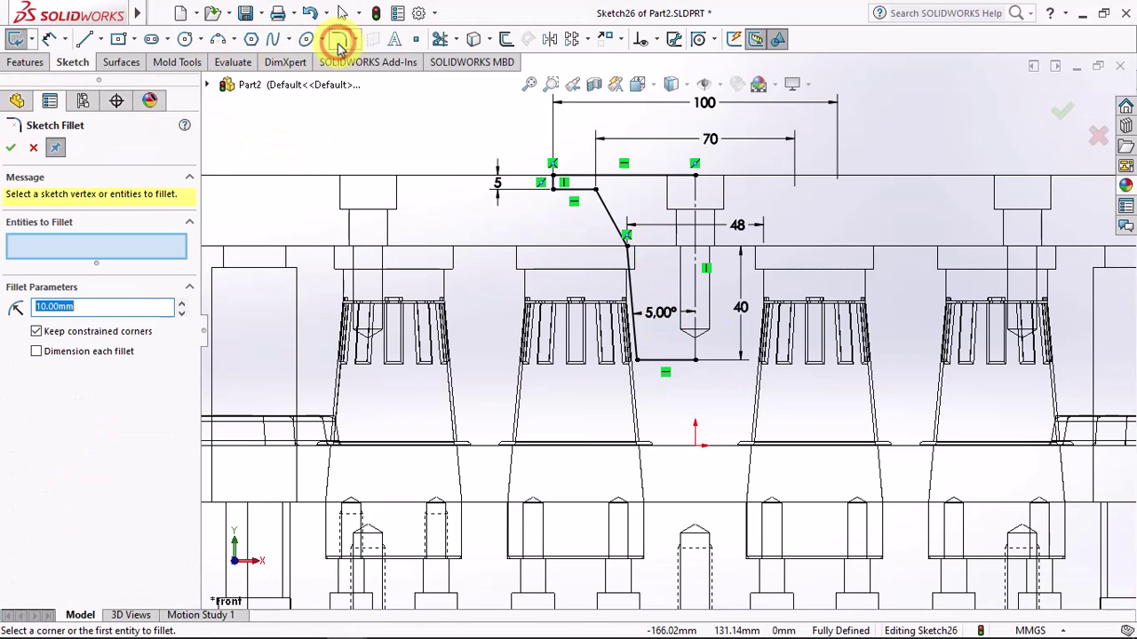
click(635, 360)
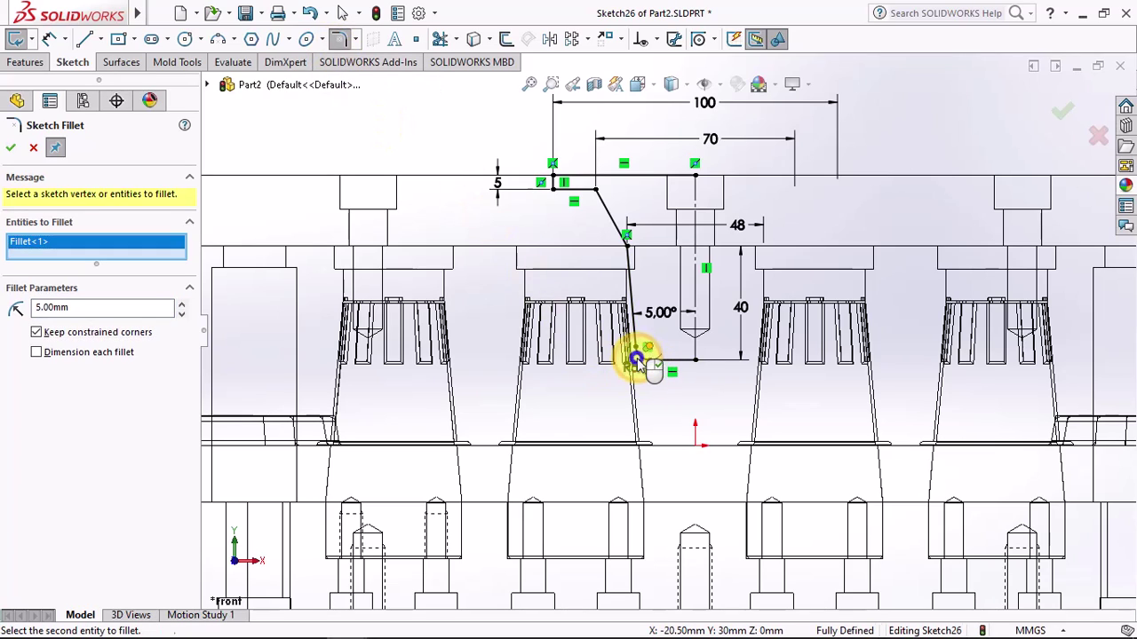
click(30, 151)
click(647, 175)
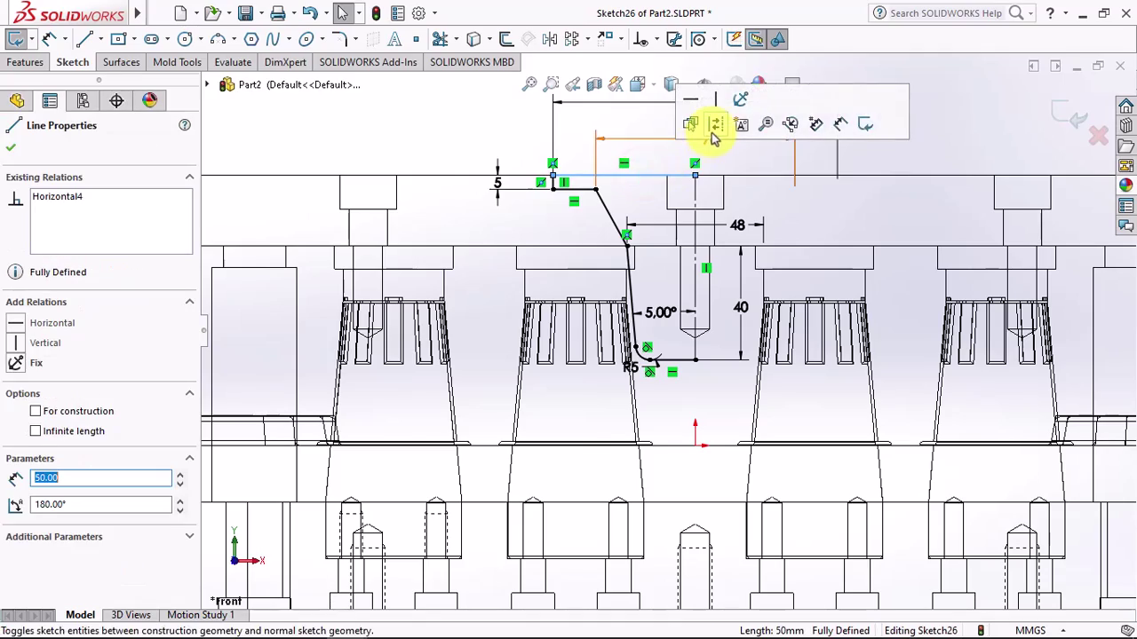
click(715, 138)
Step: Revolve the sprue profile 360° into the Surface-Revolve3 surface
click(117, 64)
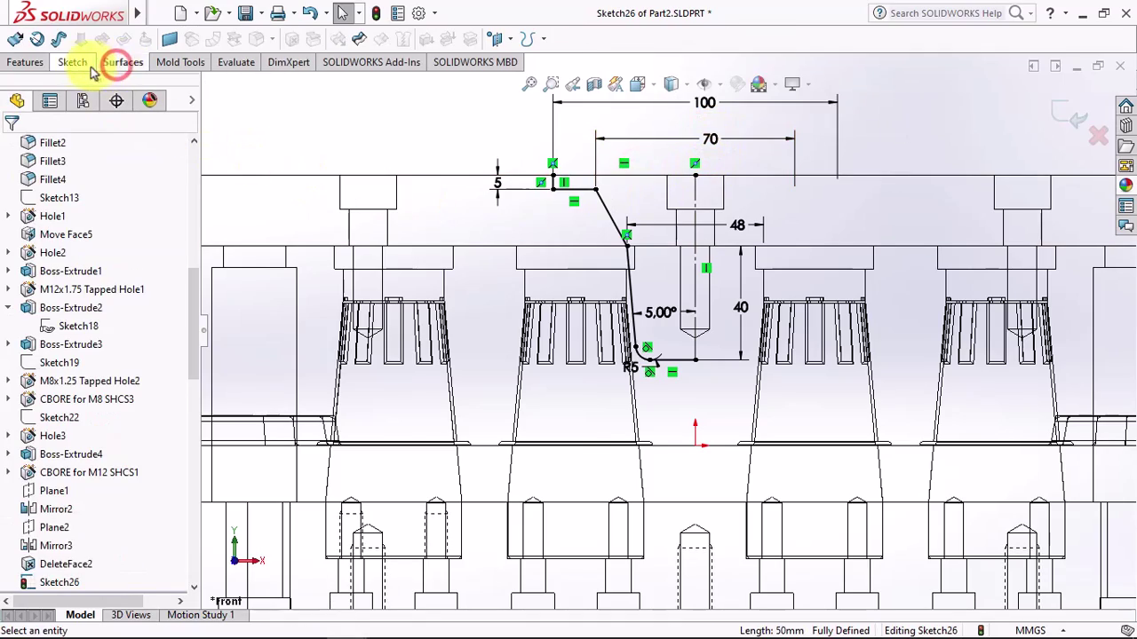
click(36, 40)
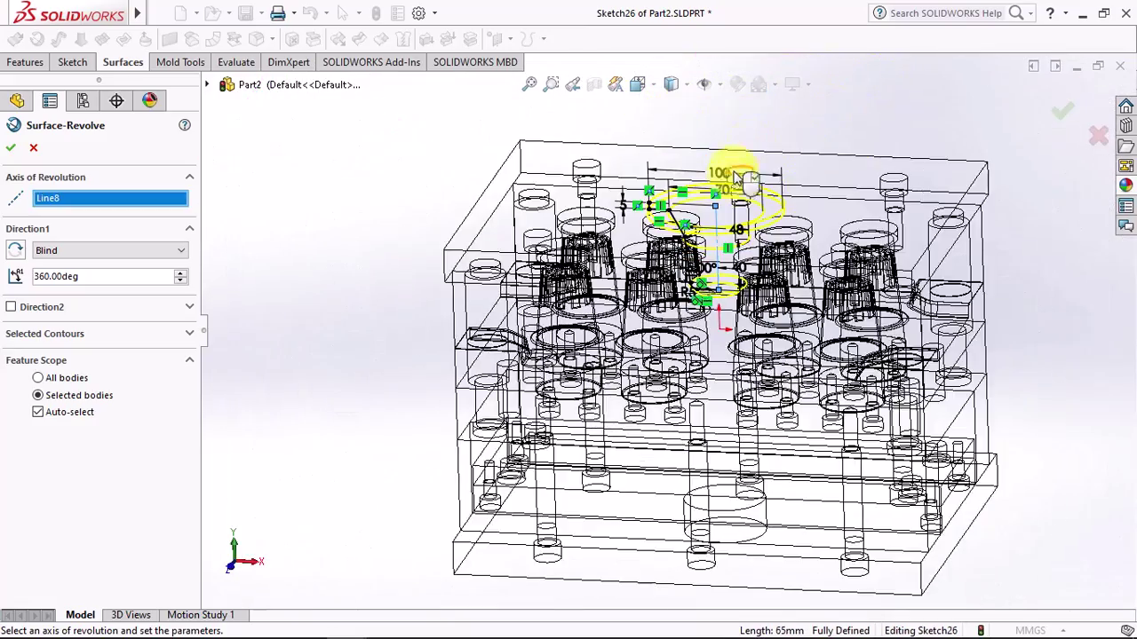
click(672, 87)
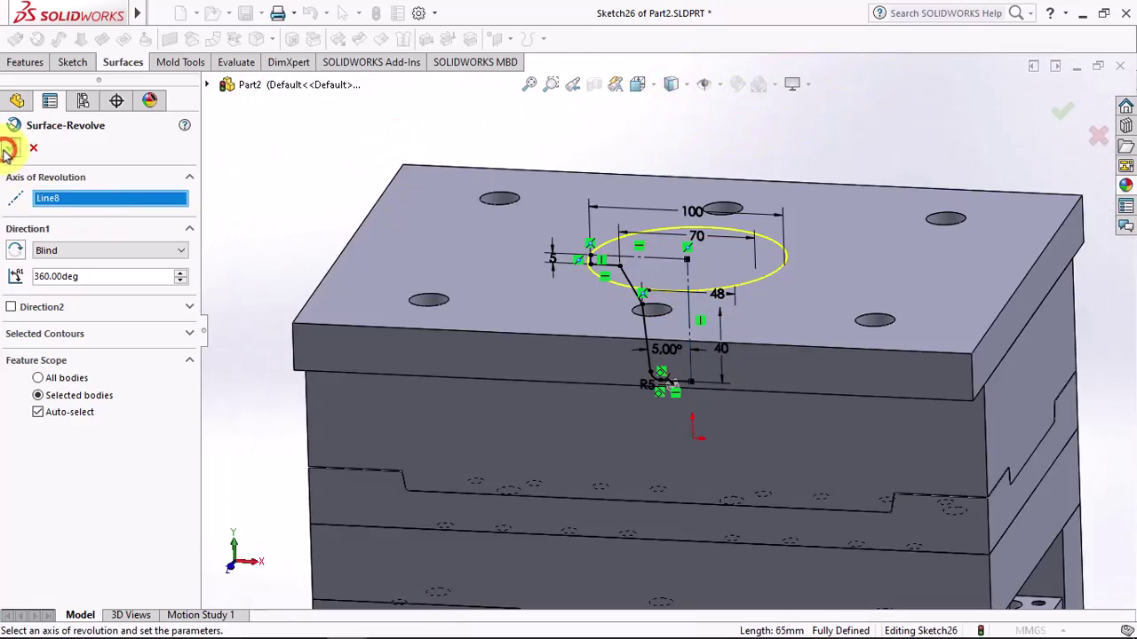
click(7, 153)
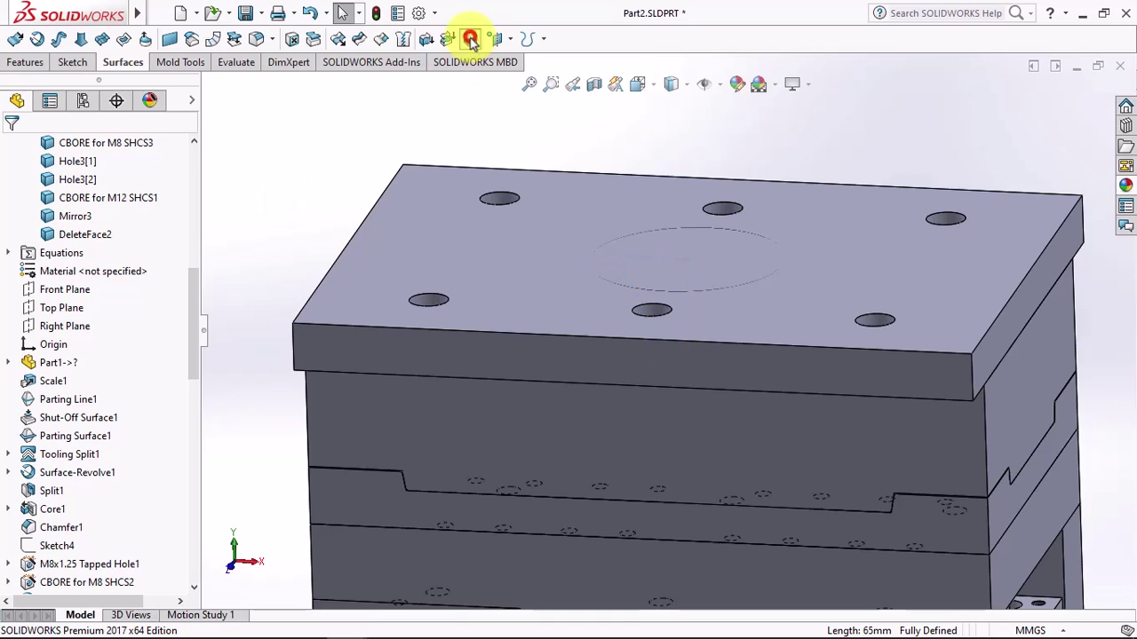
Step: Set up a Surface Cut with Surface-Revolve3 on the DeleteFace2 and Mirror3 bodies
click(471, 40)
click(51, 291)
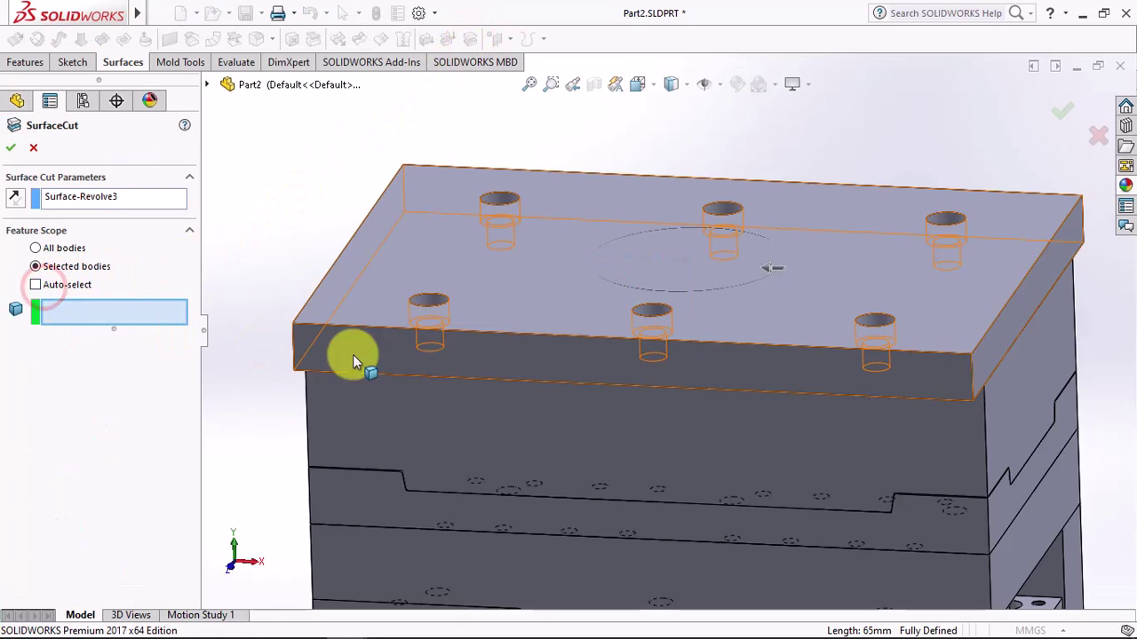
click(353, 354)
click(422, 403)
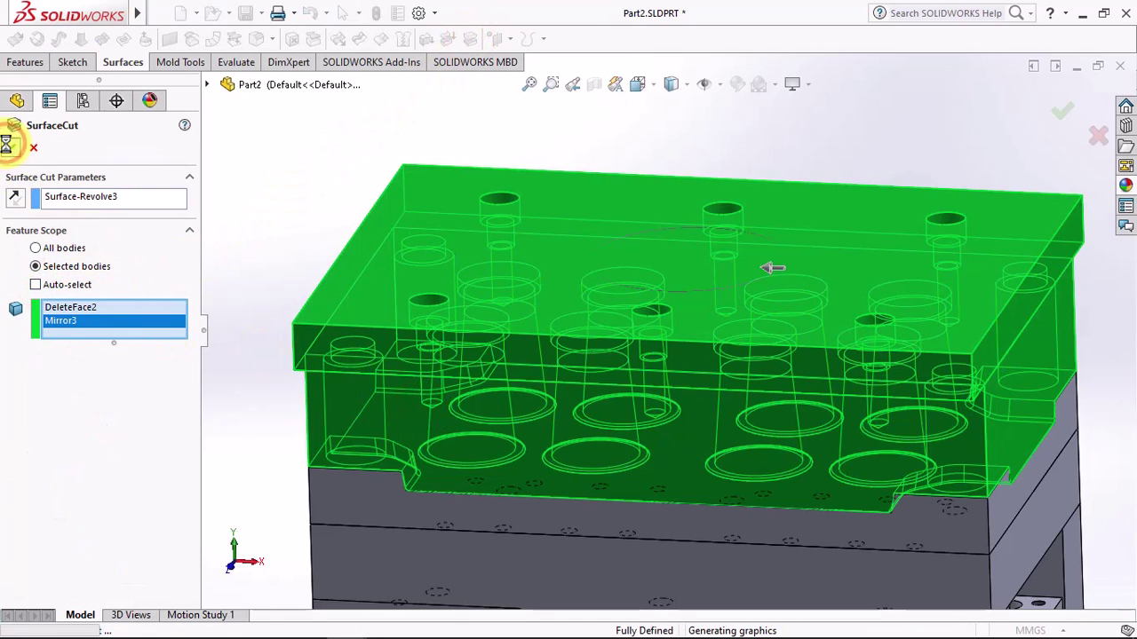
Step: Hide the surface bodies and section the mold through the Front Plane
scroll(133, 222, up, 4)
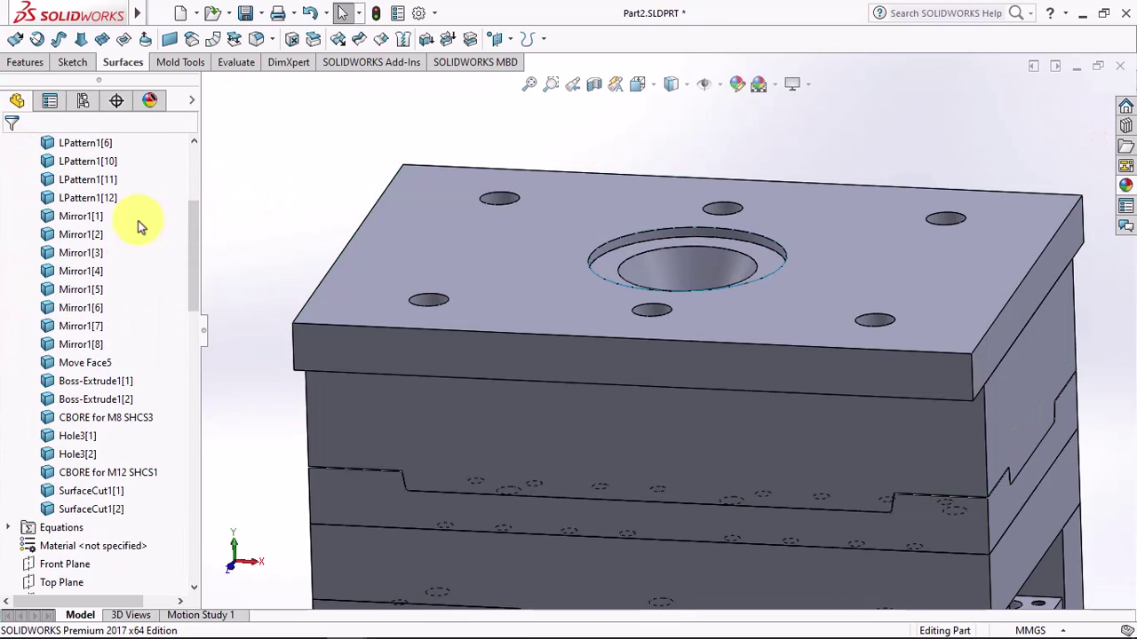
scroll(131, 223, up, 6)
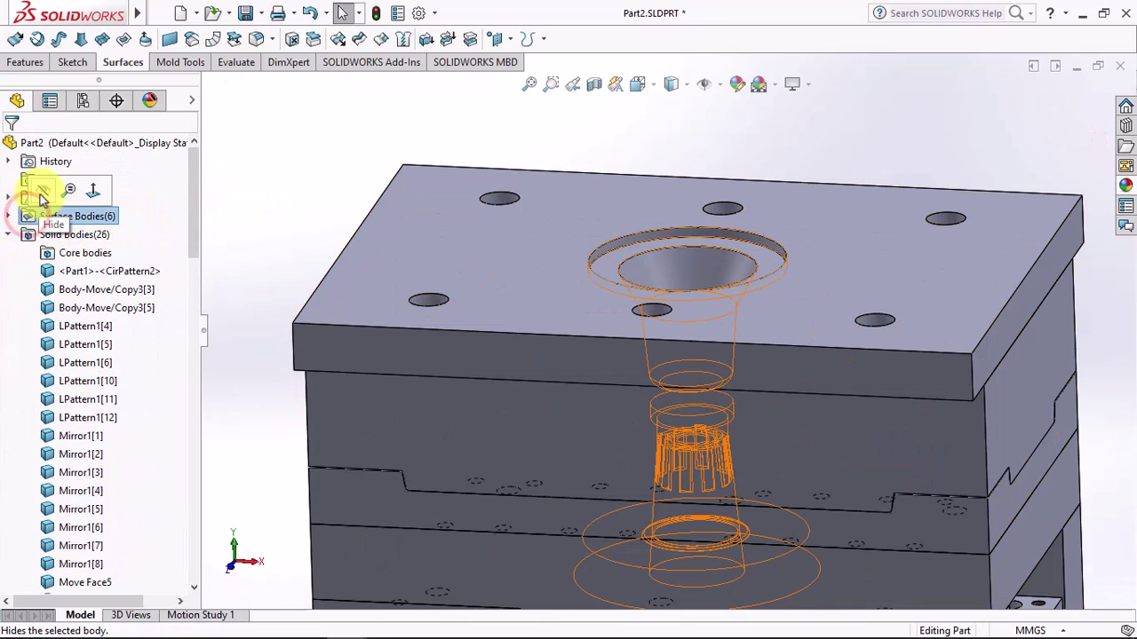
click(42, 197)
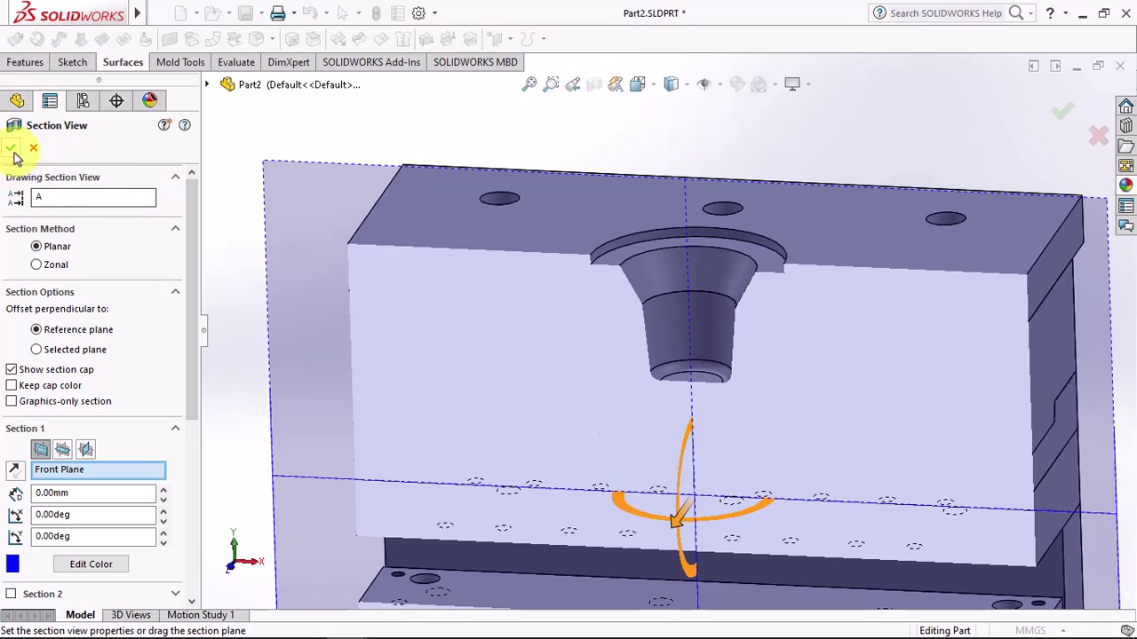
click(11, 147)
scroll(705, 423, down, 3)
scroll(704, 423, up, 3)
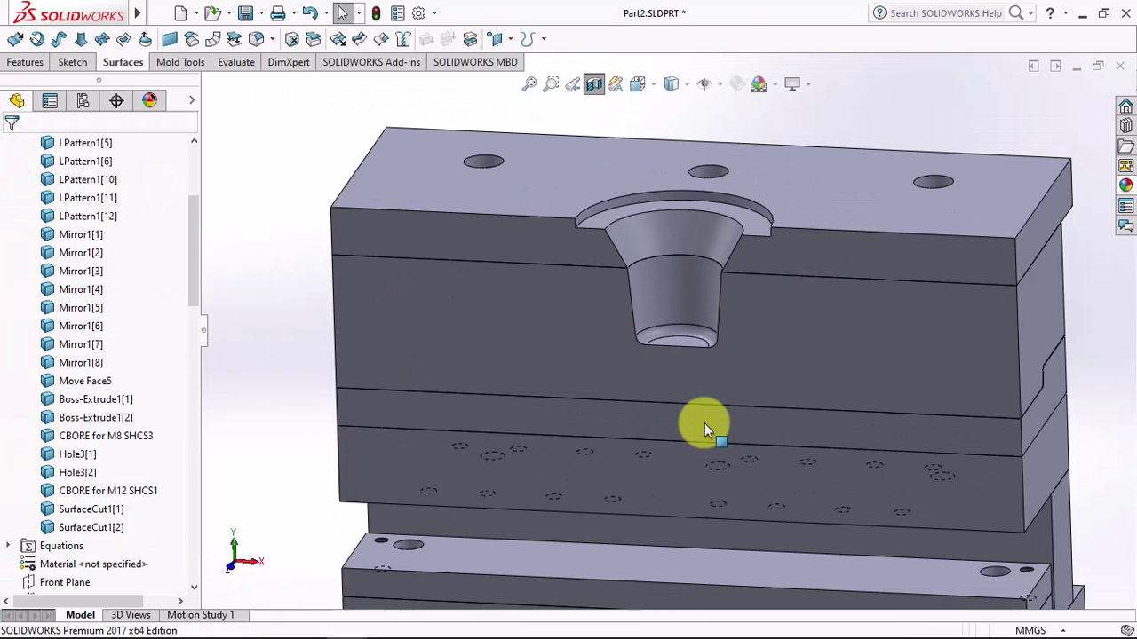
drag(193, 258, 188, 565)
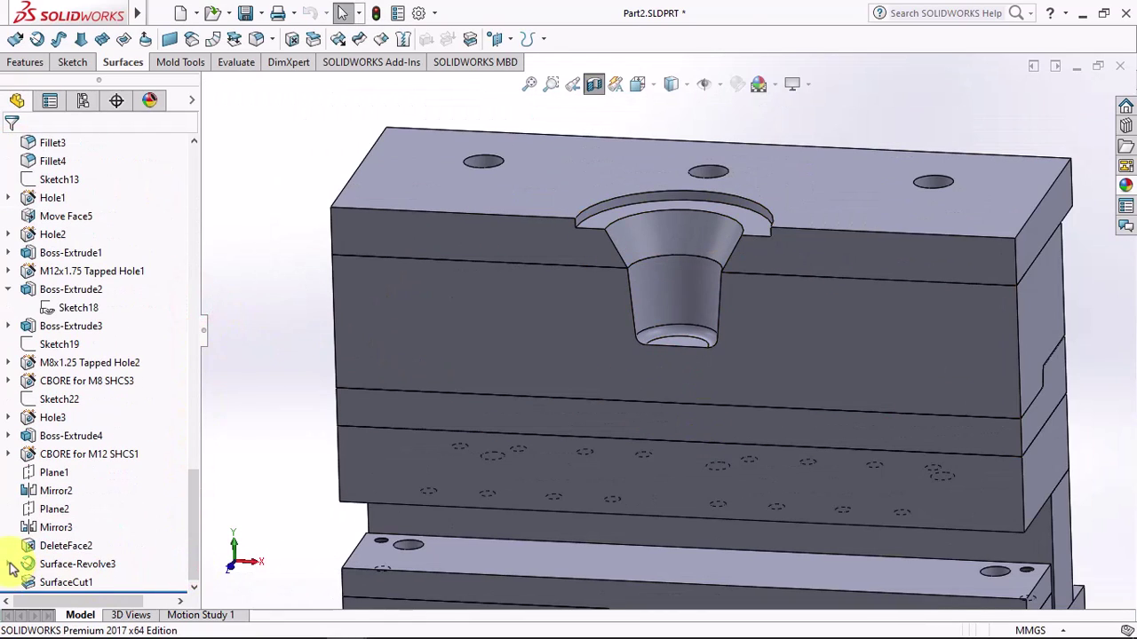
Step: Expand Surface-Revolve3 and select Sketch26 to check the sprue profile
click(8, 564)
click(79, 582)
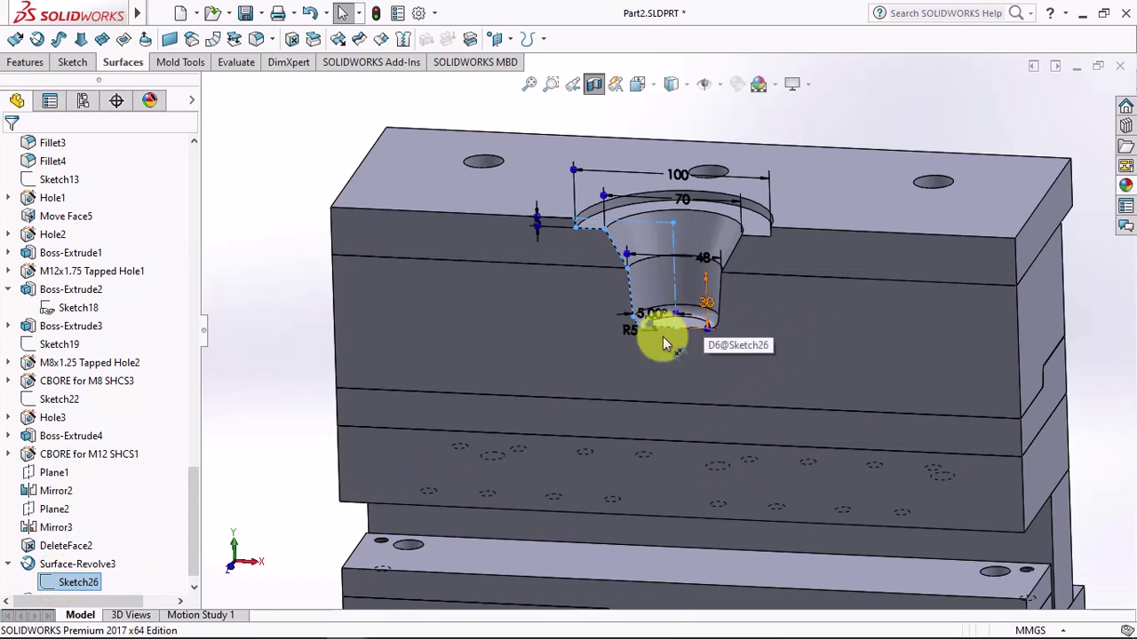
click(267, 307)
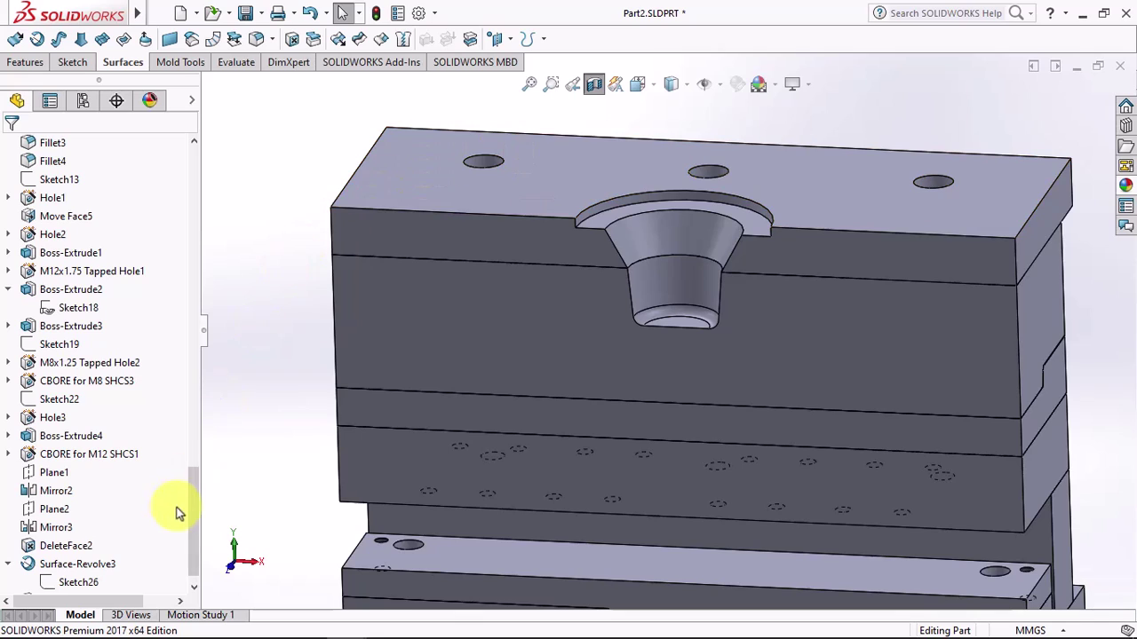
drag(191, 511, 158, 322)
Step: Sketch on the Front Plane a centerline from the origin up to the sprue's bottom edge
click(65, 308)
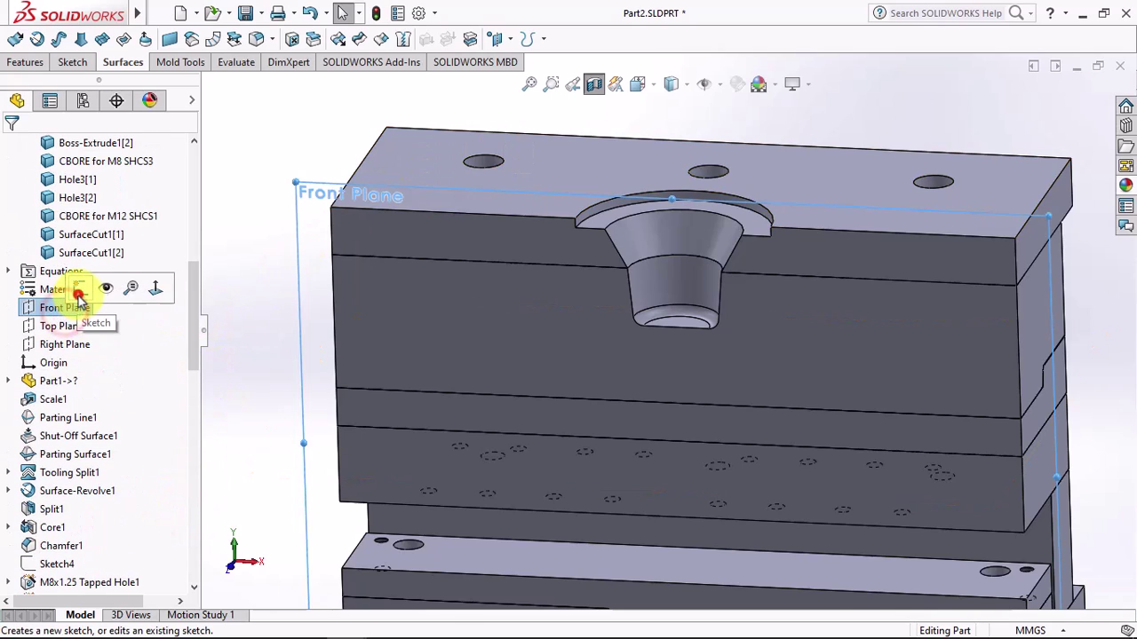
click(51, 296)
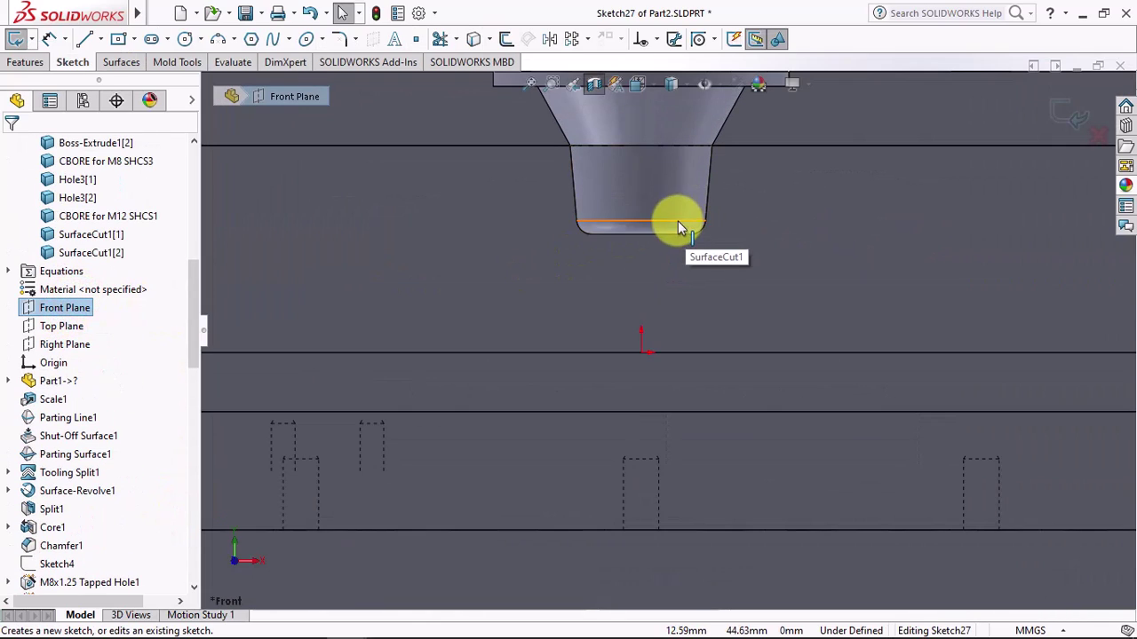
scroll(683, 222, down, 2)
click(98, 42)
click(124, 80)
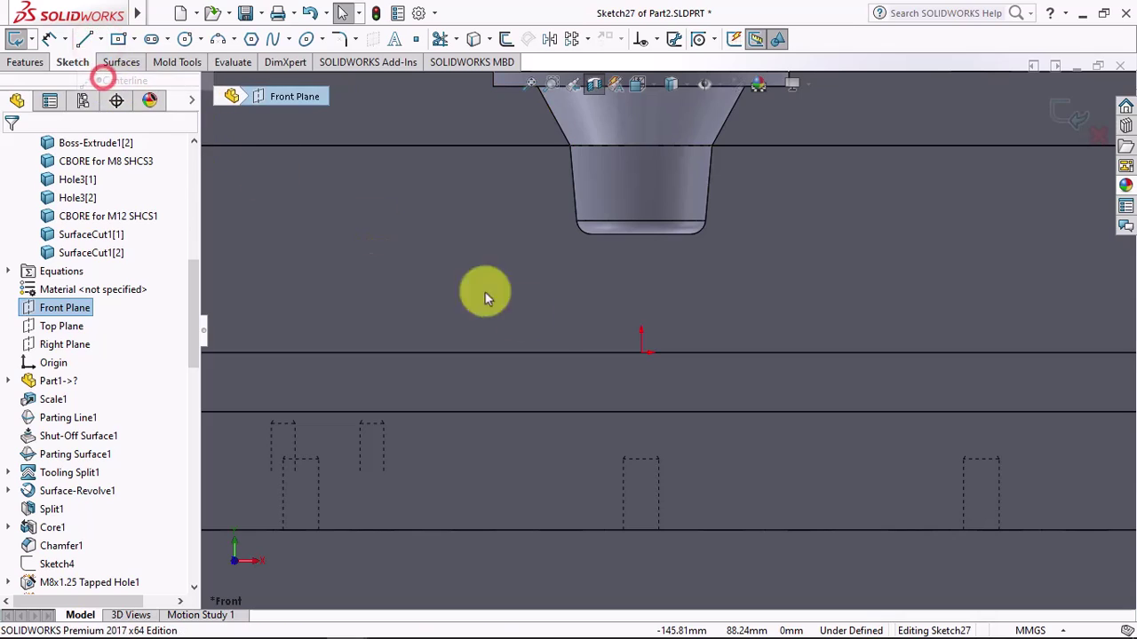
click(642, 353)
scroll(641, 233, down, 2)
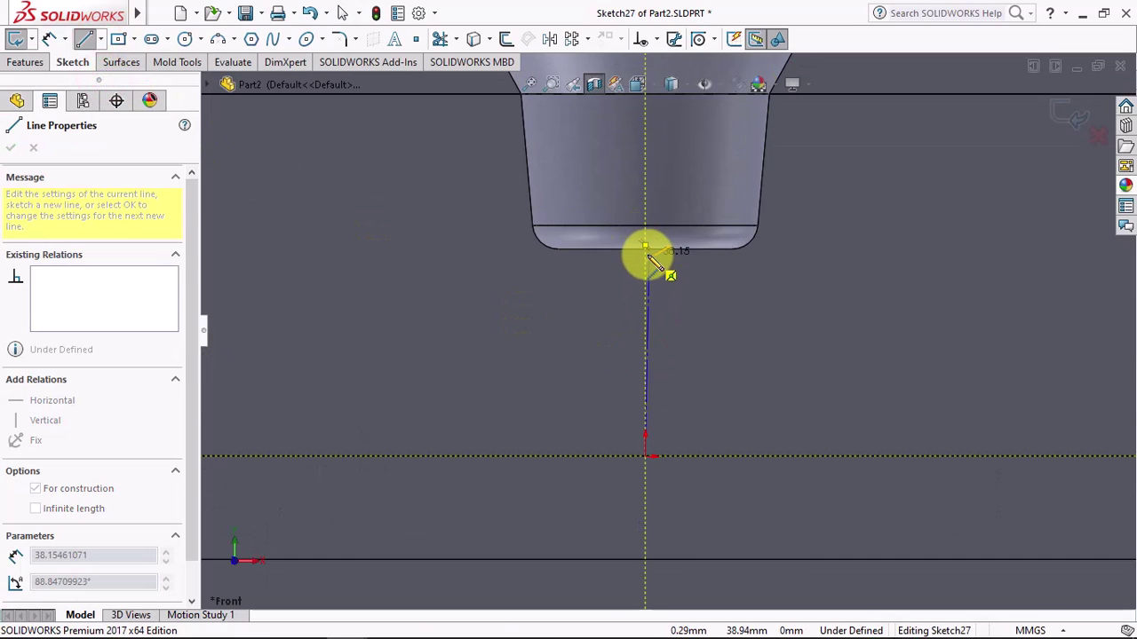
click(645, 249)
right_click(655, 254)
click(677, 262)
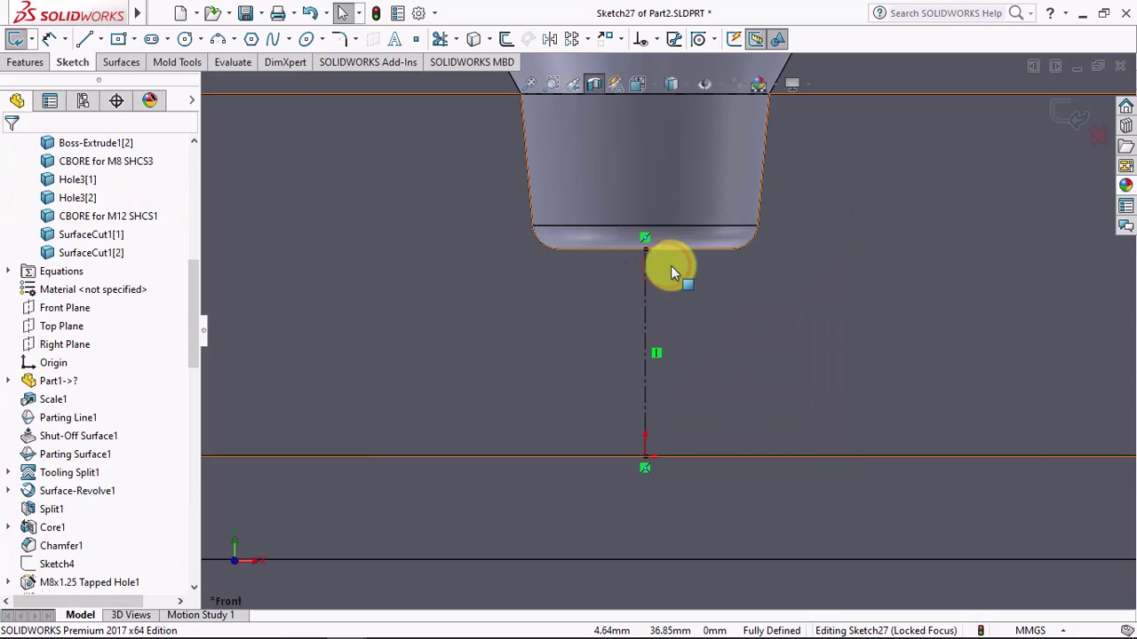
Step: In wireframe view, draw the stepped line profile down from the sprue to the parting line
click(672, 83)
click(672, 204)
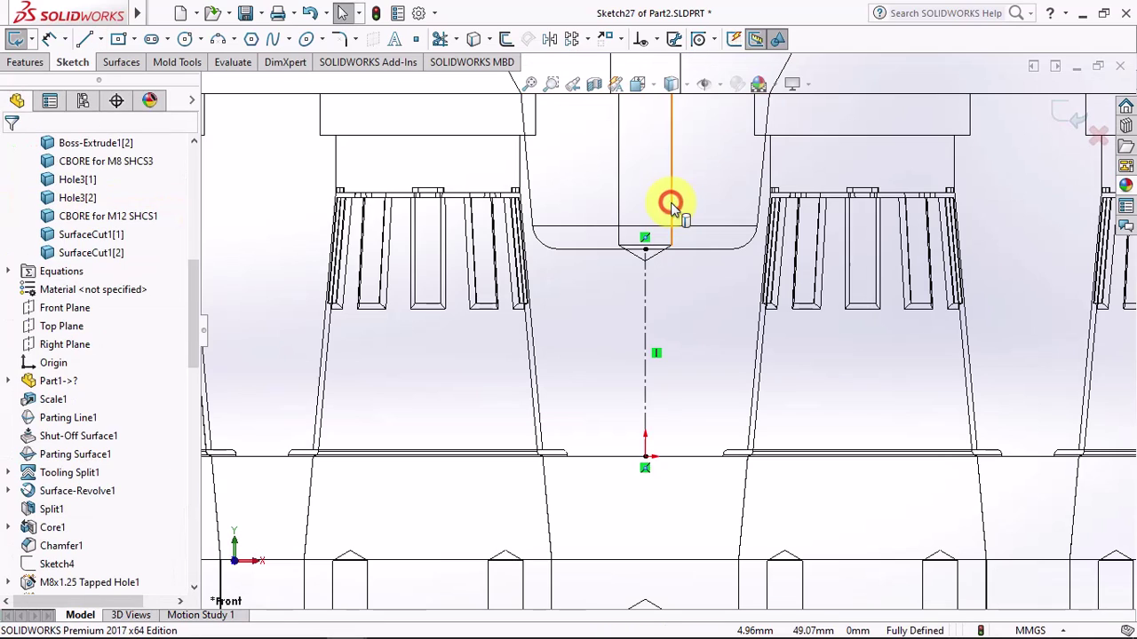
click(84, 38)
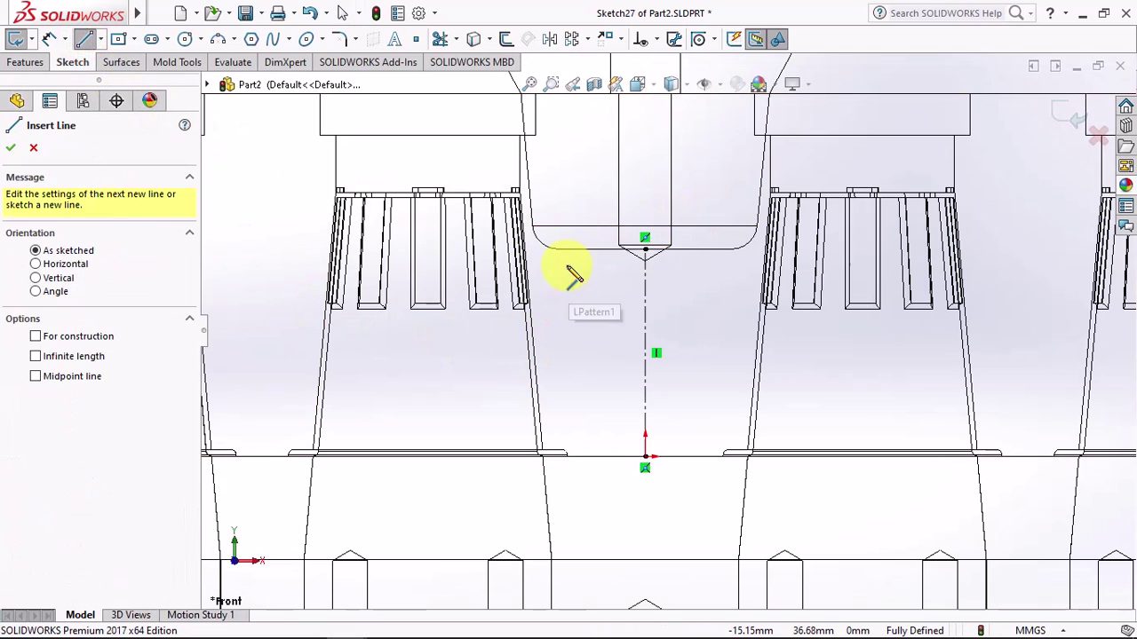
click(566, 250)
click(565, 315)
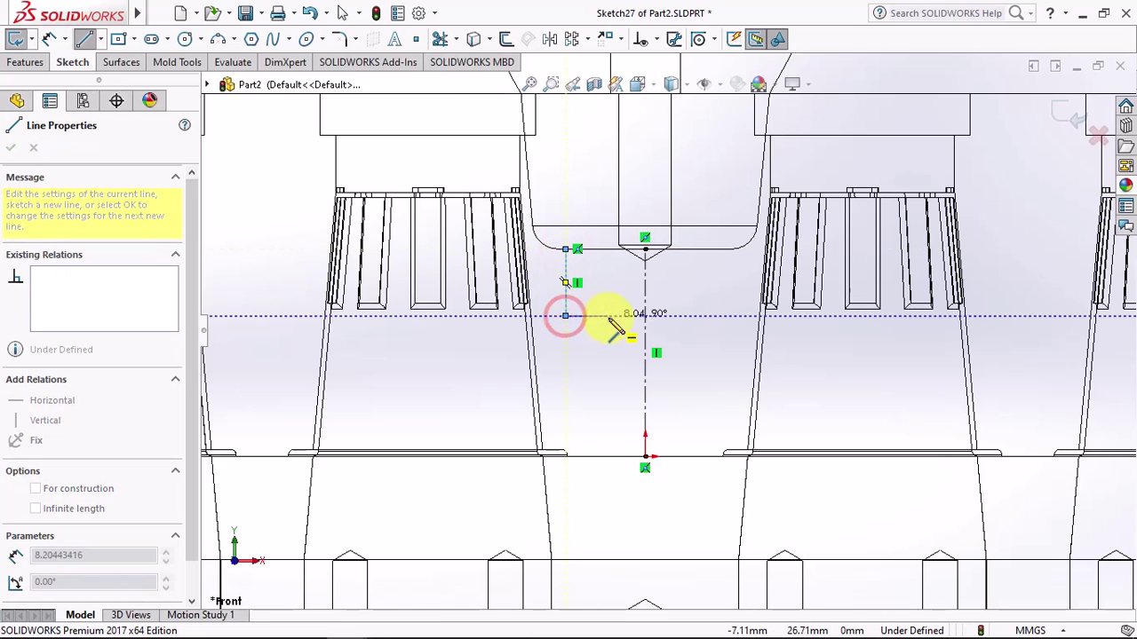
click(612, 317)
click(611, 454)
right_click(619, 425)
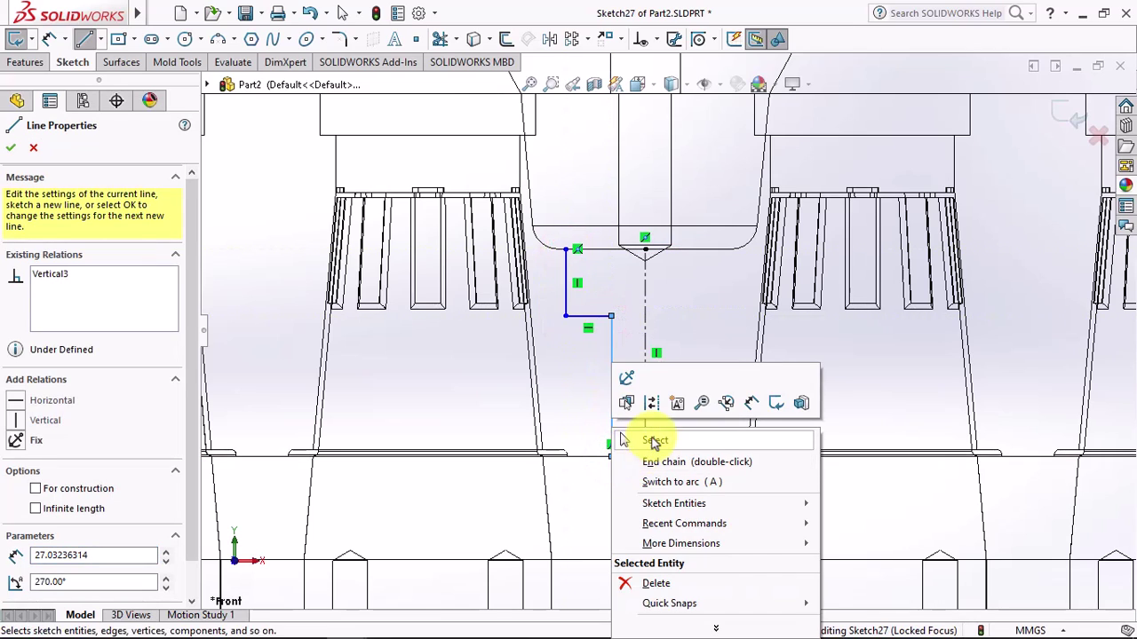
click(648, 441)
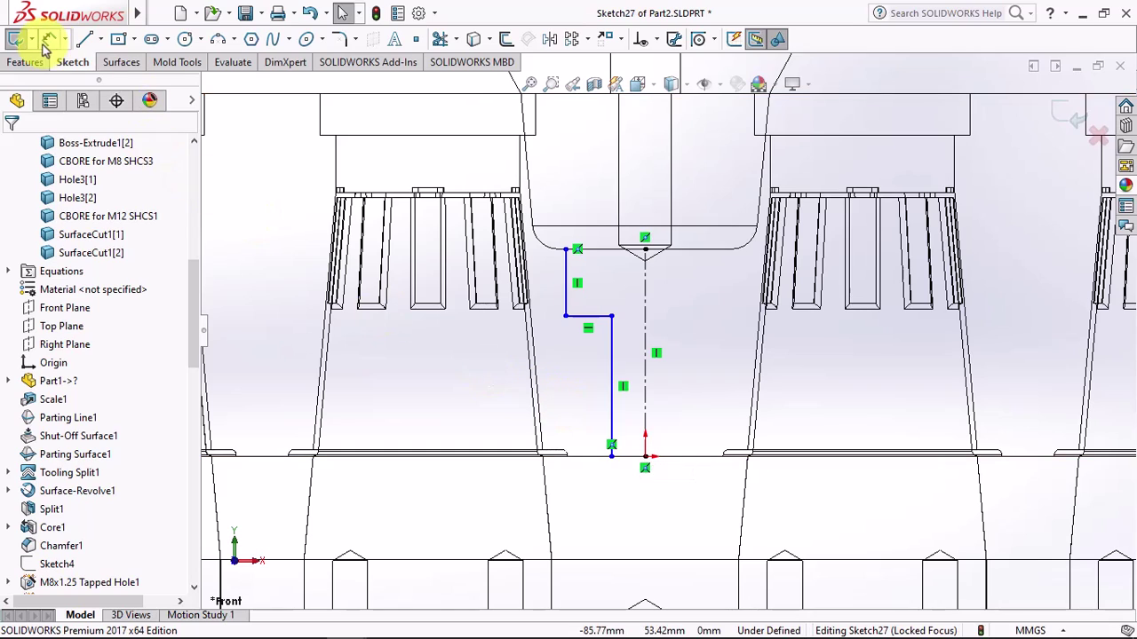
Step: Dimension the stepped profile 15, 30 and 12 mm, then preview it as a revolved surface
click(566, 293)
click(551, 287)
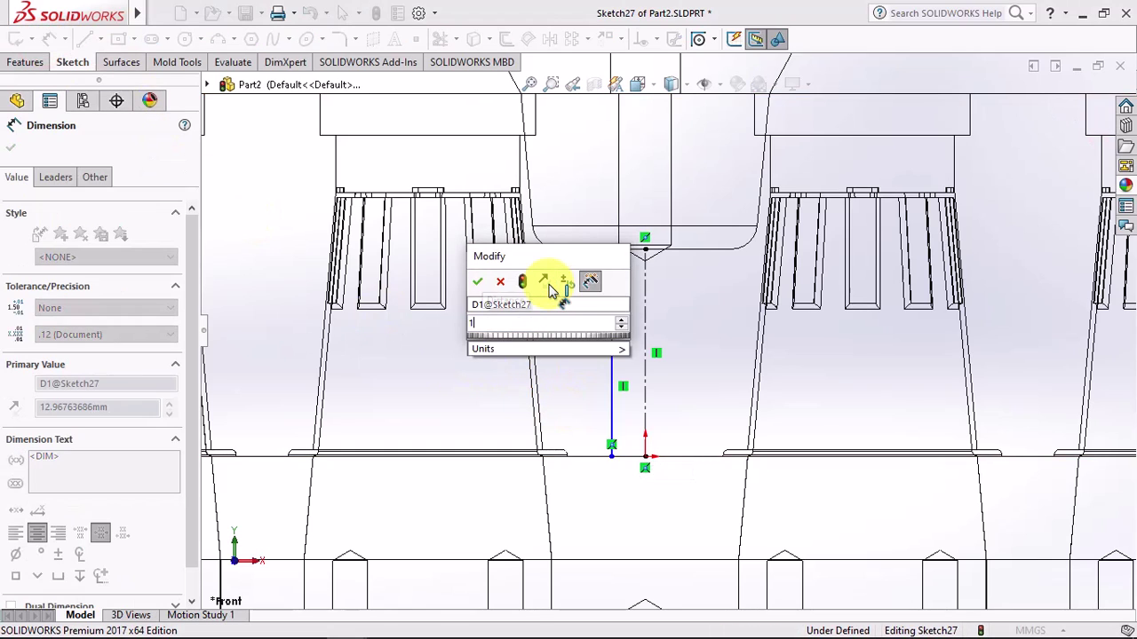
text(15)
key(Return)
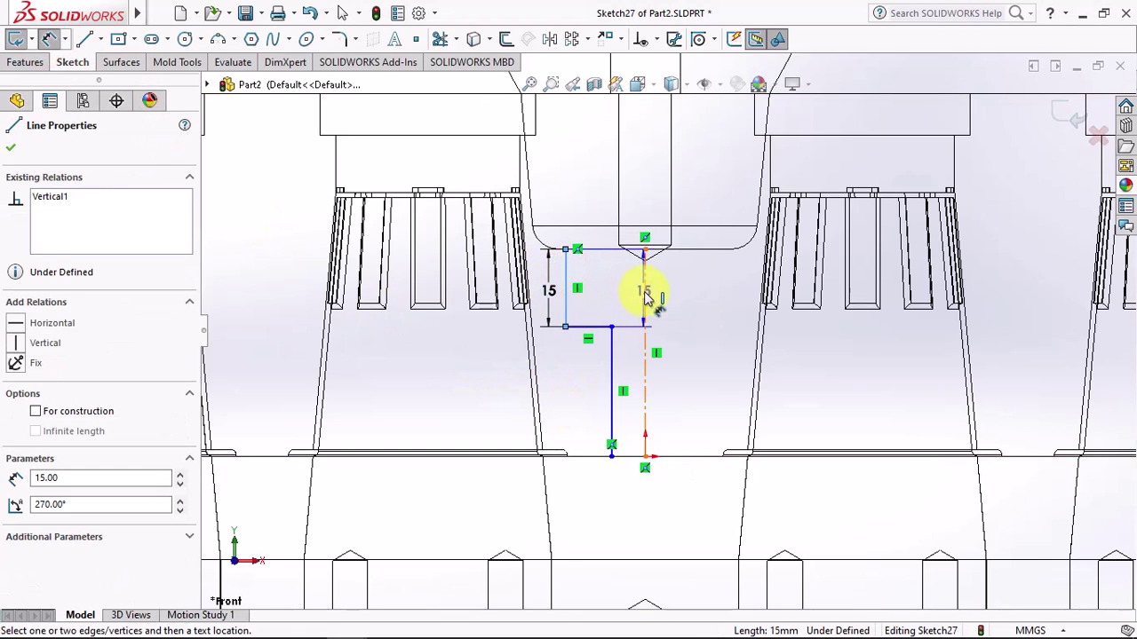
click(657, 205)
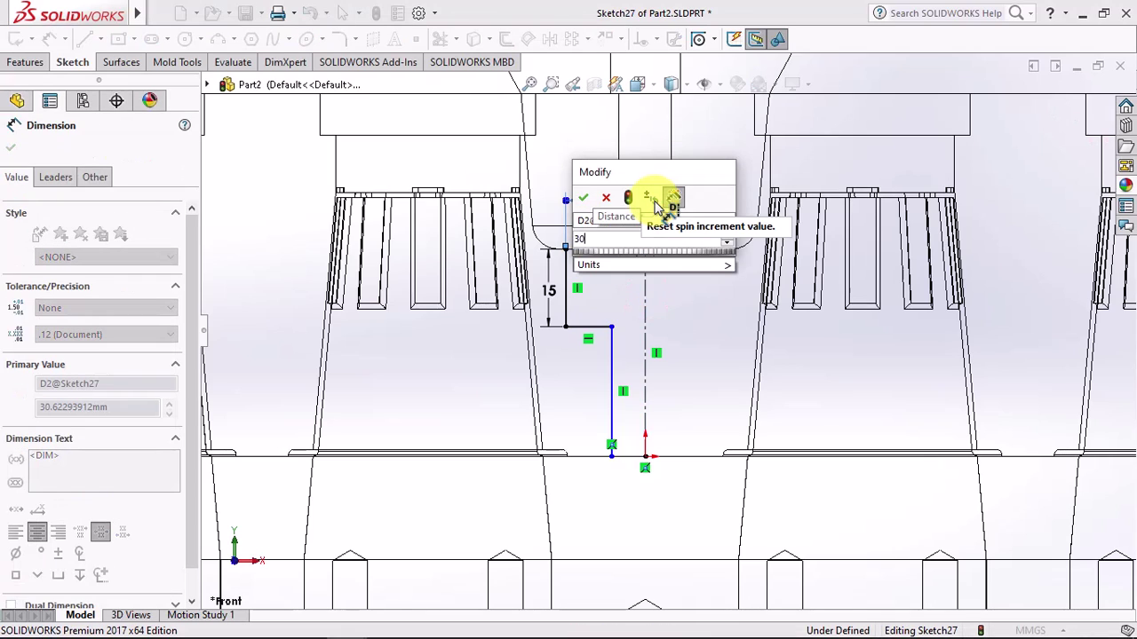
click(582, 193)
click(612, 366)
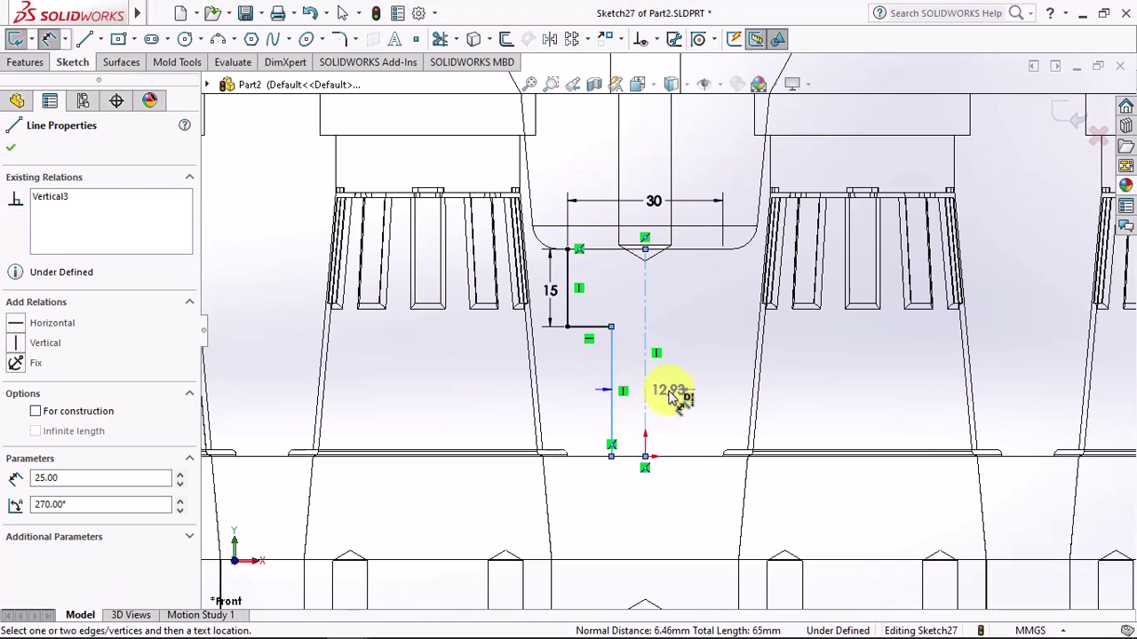
click(675, 409)
text(12)
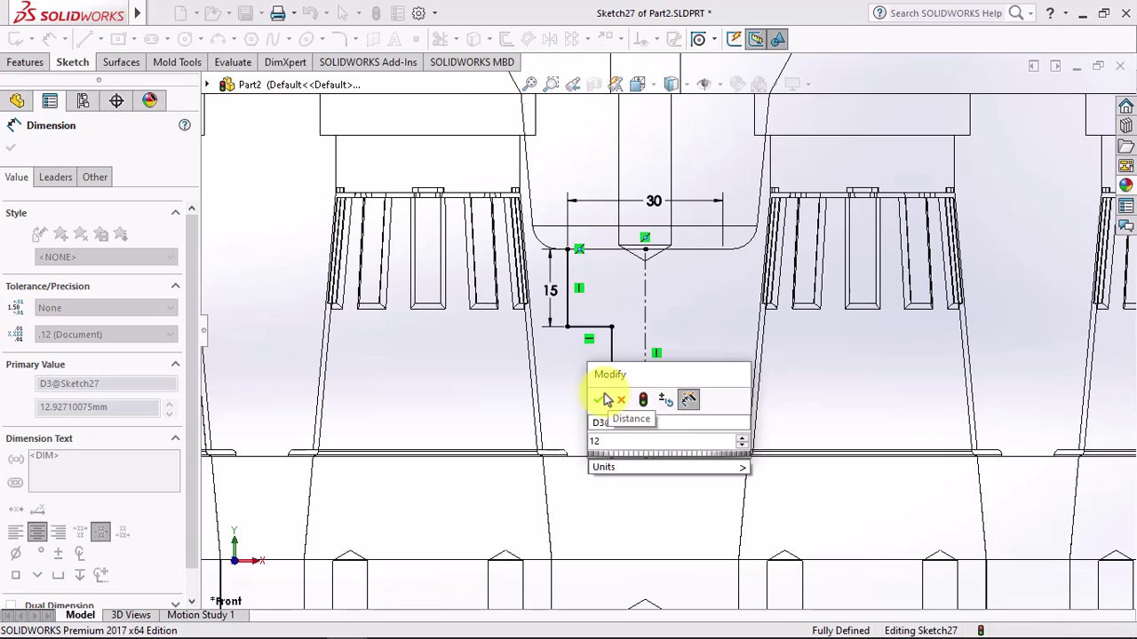
click(603, 399)
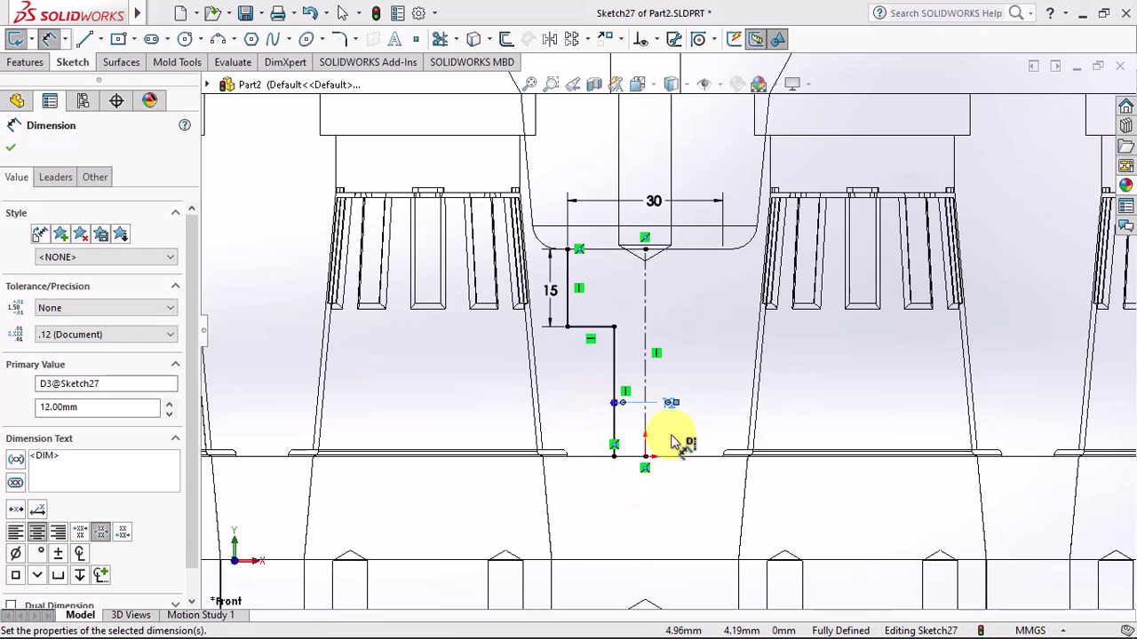
click(122, 62)
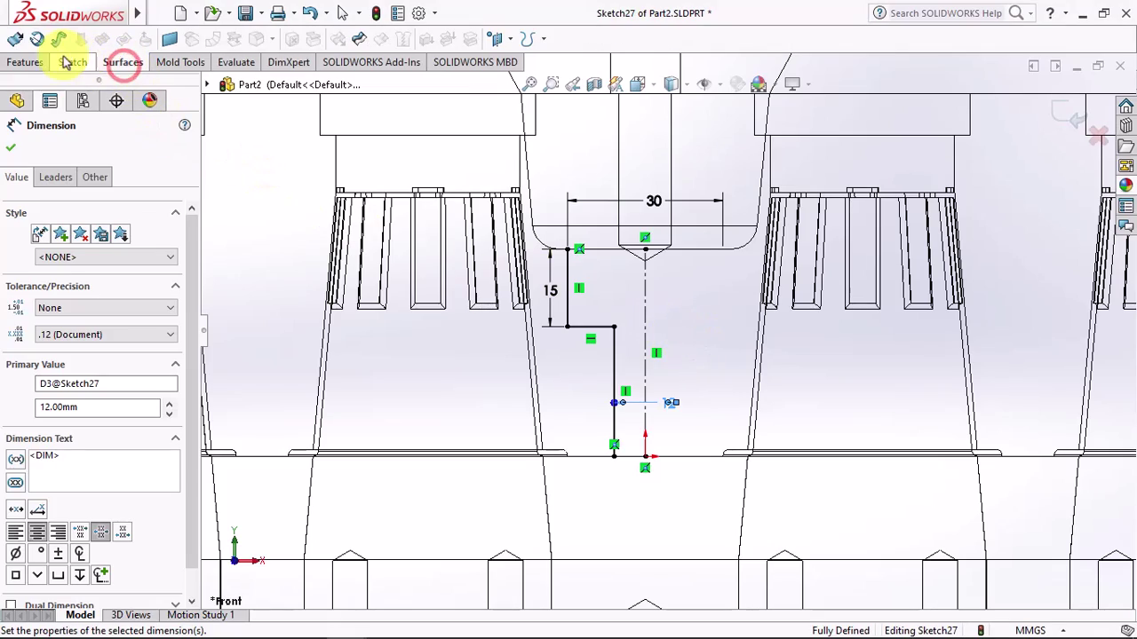
click(18, 39)
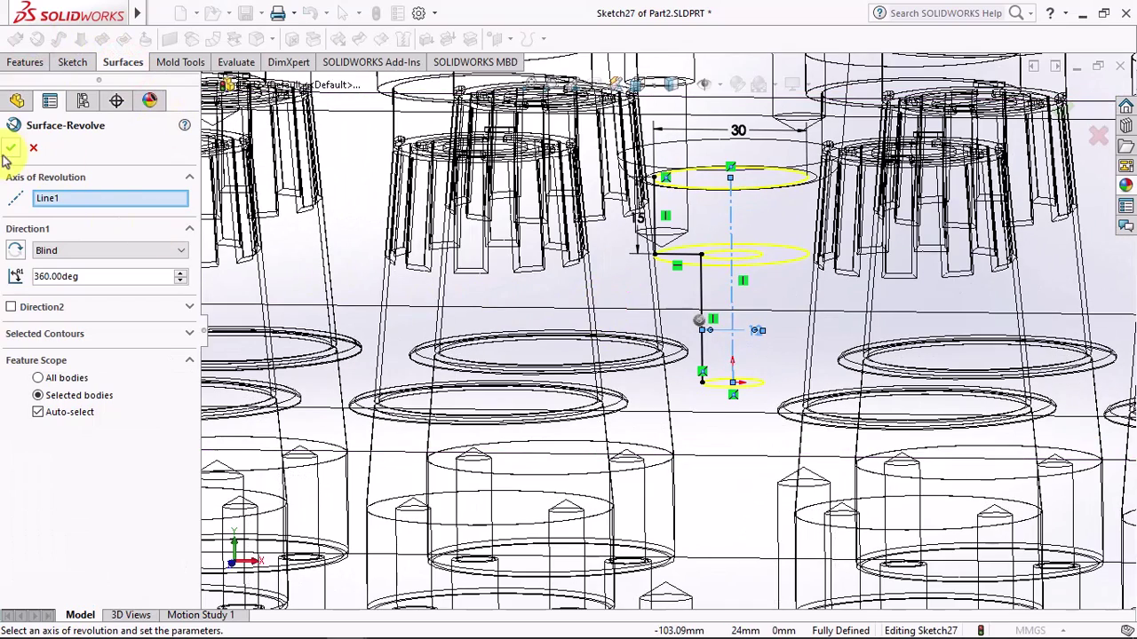
Step: Accept the revolved surface and return the display to shaded with edges
click(11, 147)
scroll(710, 332, up, 5)
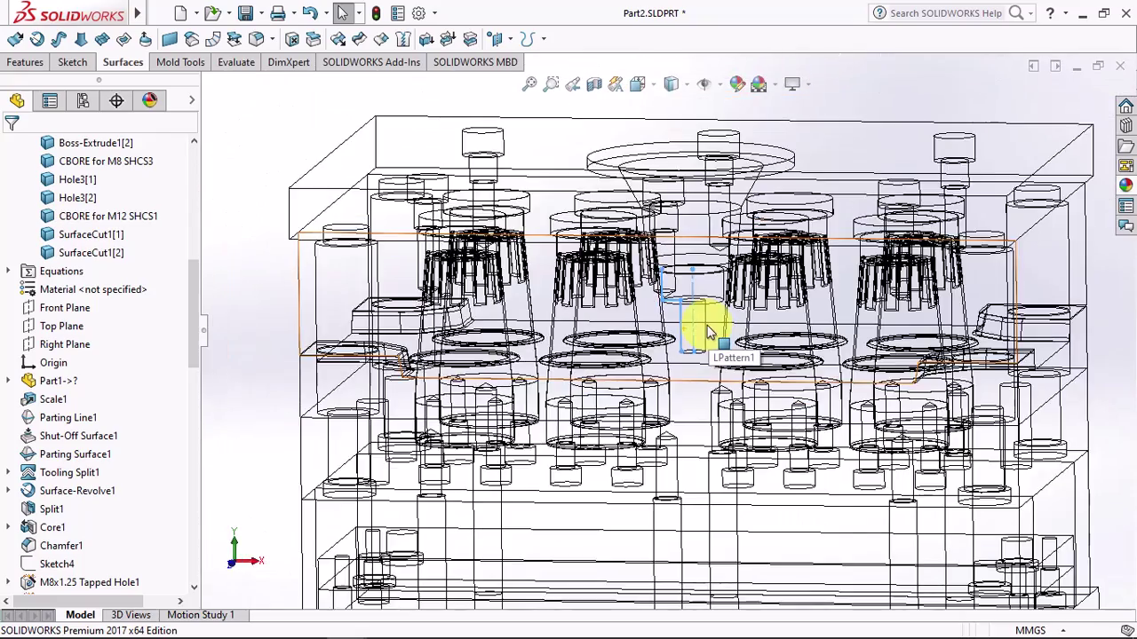
click(670, 83)
click(672, 113)
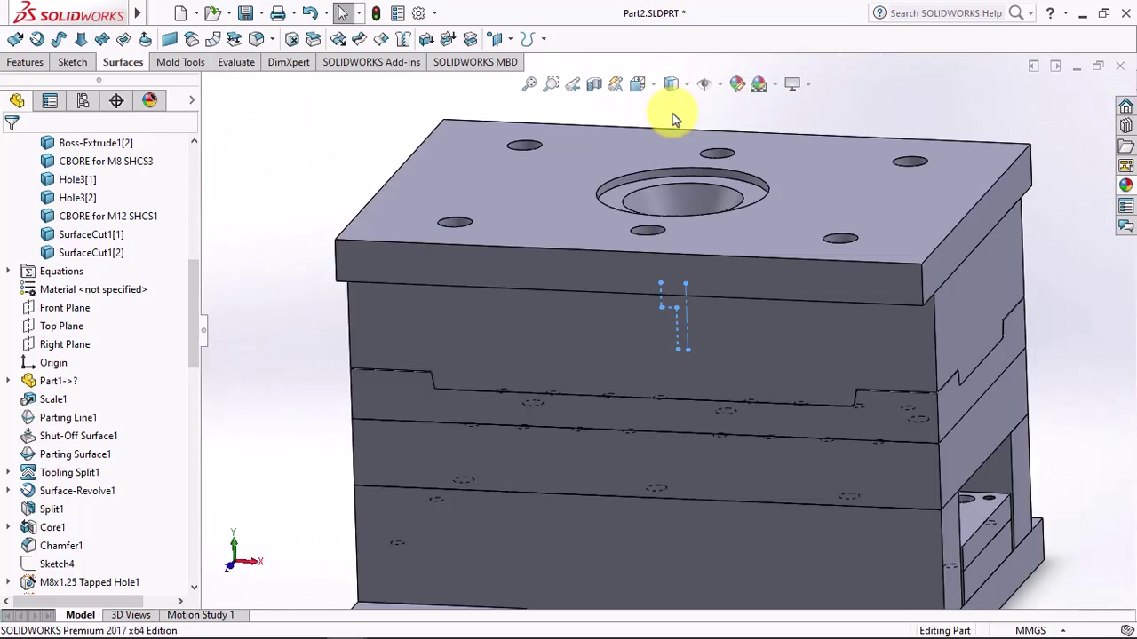
Step: Split the SurfaceCut1[1] plate with Surface-Revolve4 into cut bodies, keeping both
click(25, 63)
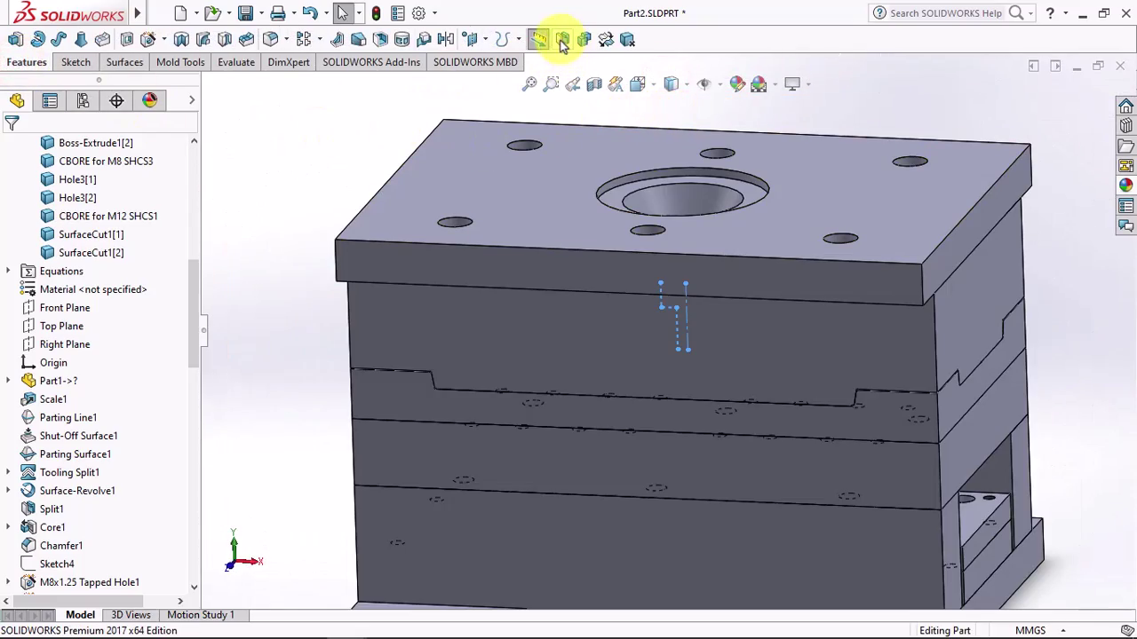
click(563, 40)
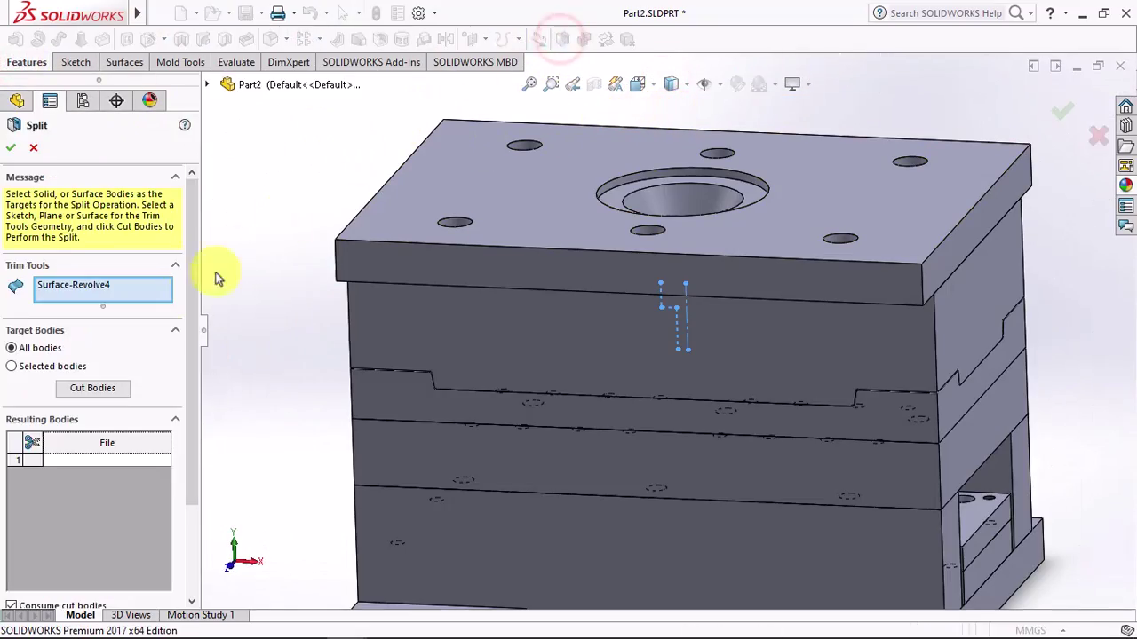
click(53, 368)
click(489, 329)
middle_drag(489, 329, 502, 296)
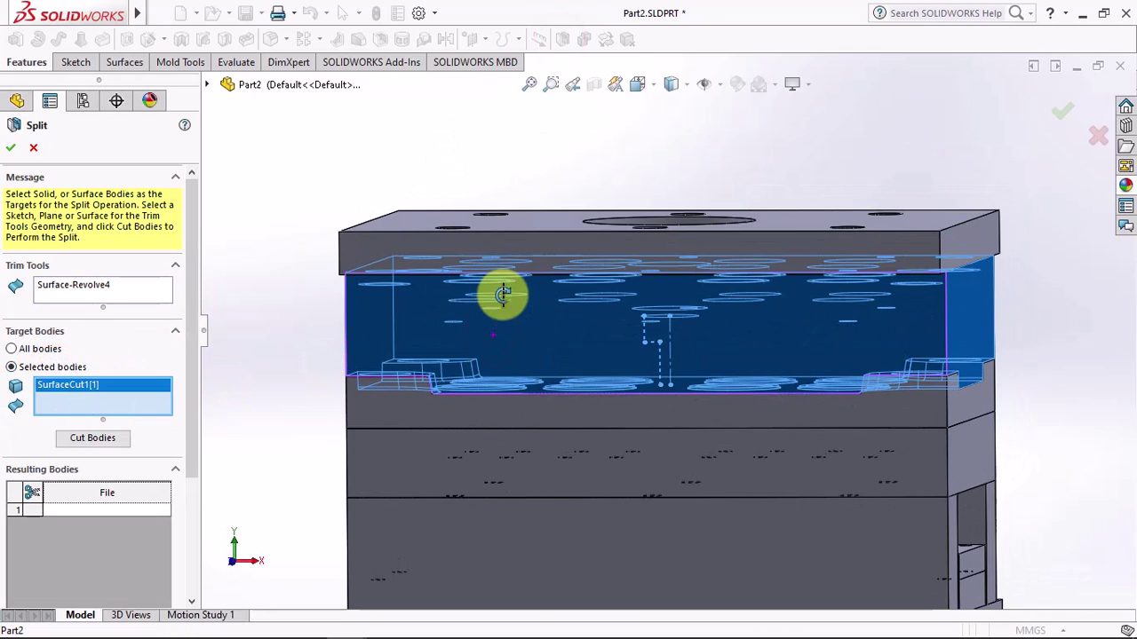
click(93, 438)
click(28, 475)
scroll(5, 543, down, 3)
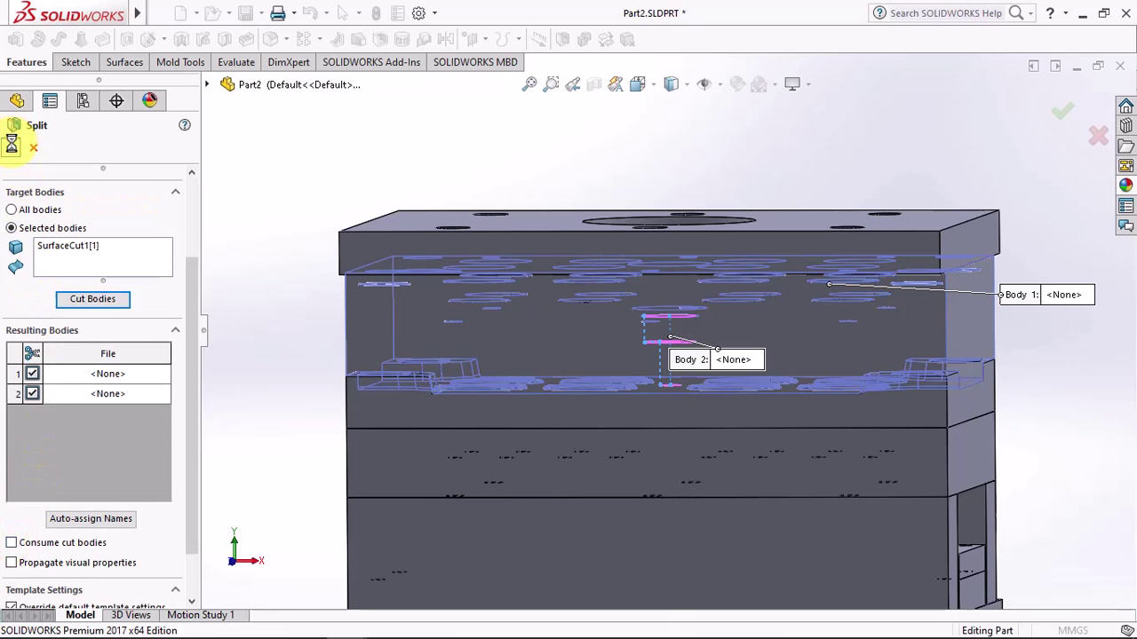
drag(197, 305, 197, 195)
Step: Expand the surface body folders and select Surface-Revolve4
click(8, 216)
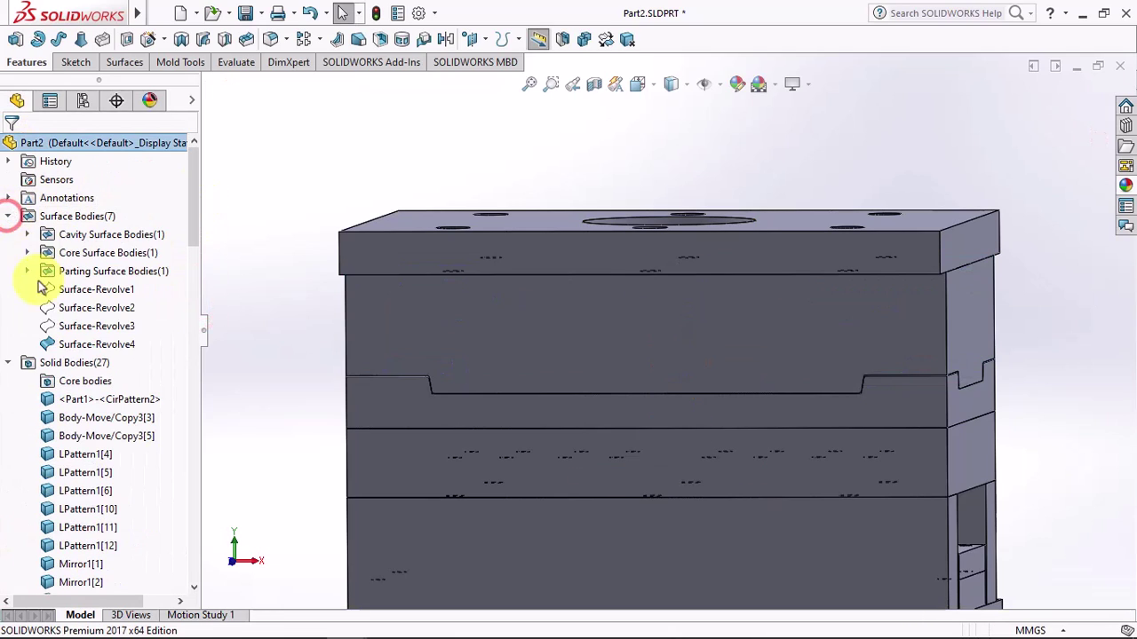
click(80, 342)
click(27, 271)
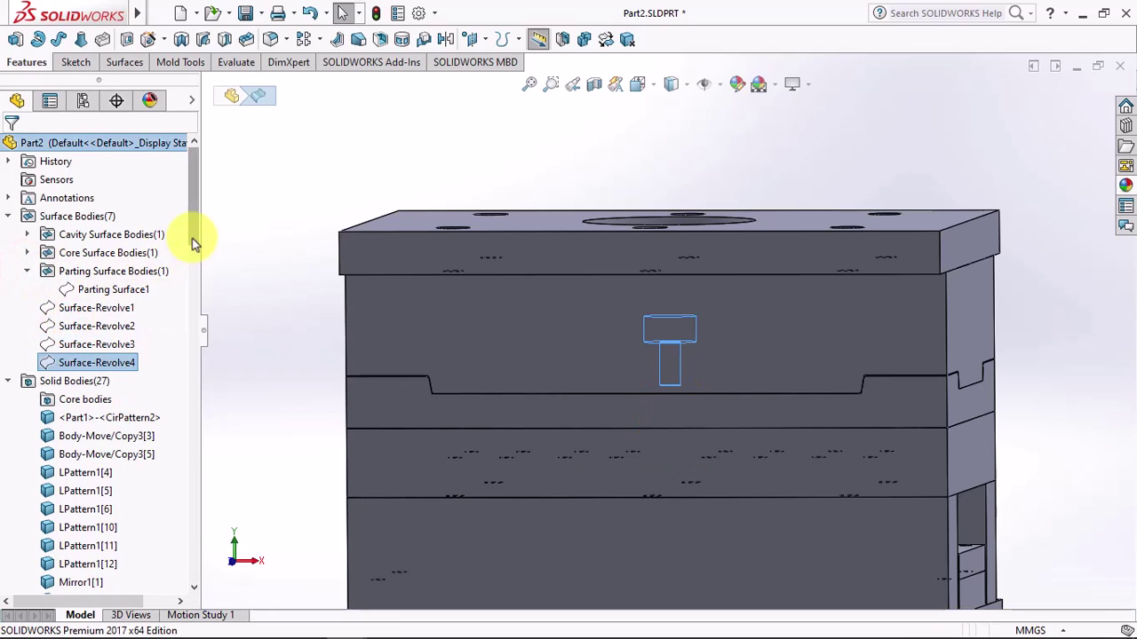
middle_drag(446, 169, 361, 163)
Step: Section the model through the Front Plane and zoom in on the sprue
click(593, 81)
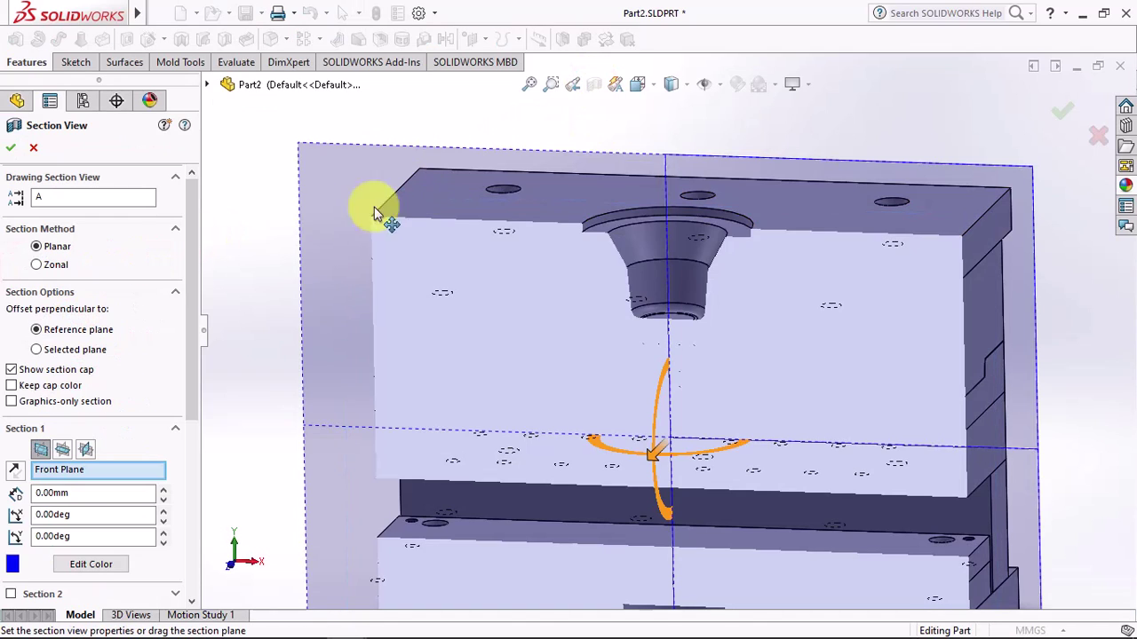
click(14, 153)
scroll(691, 328, down, 5)
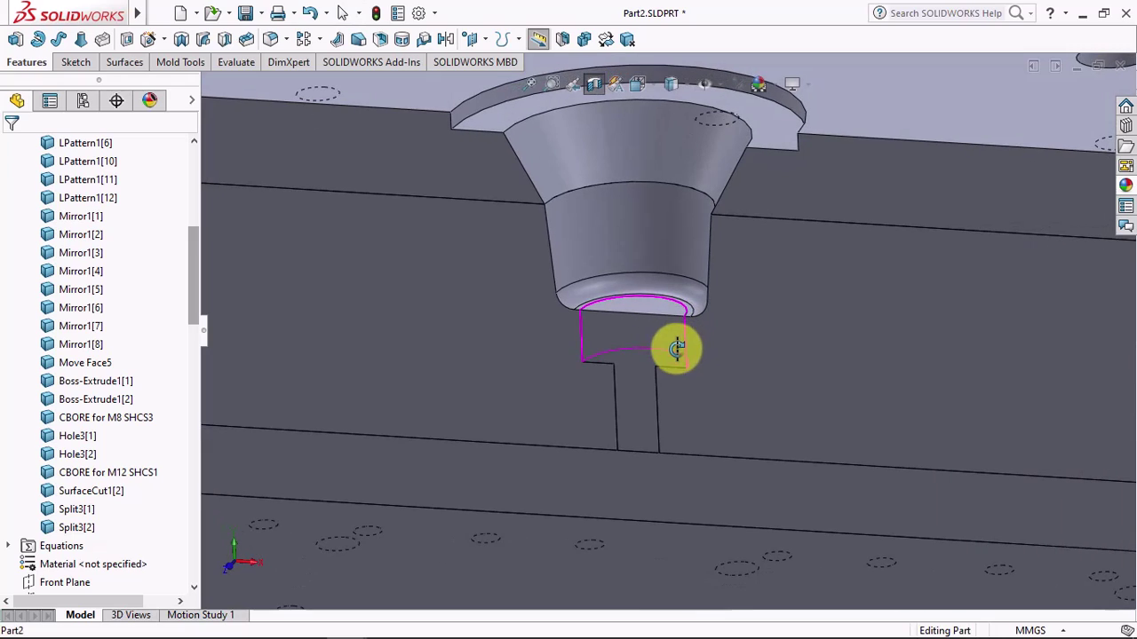
scroll(676, 349, up, 2)
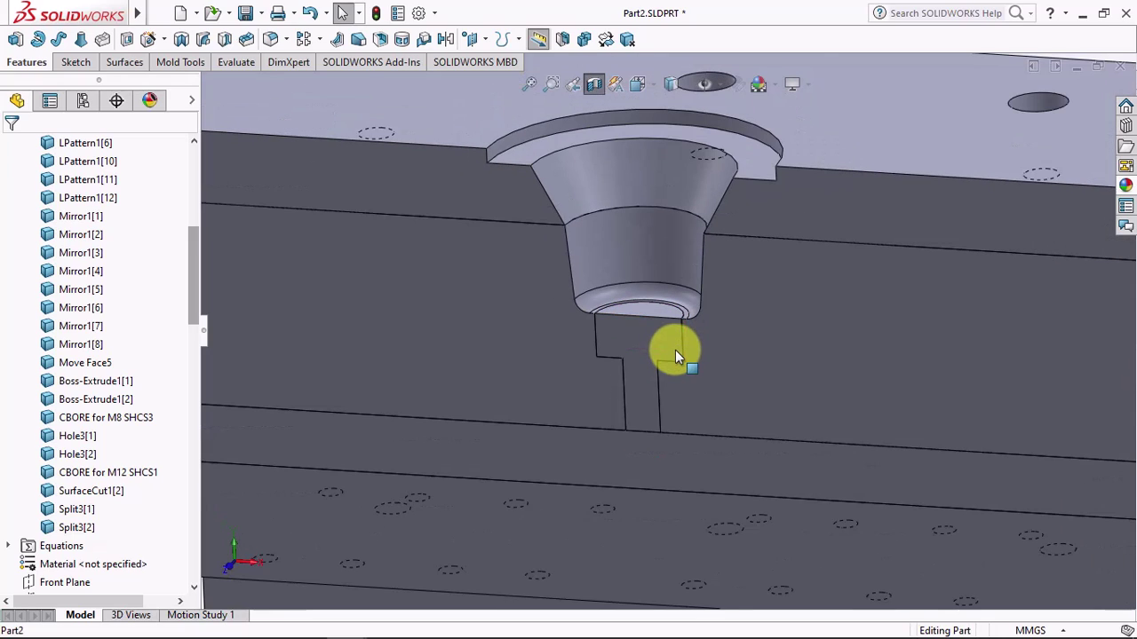
scroll(78, 524, down, 2)
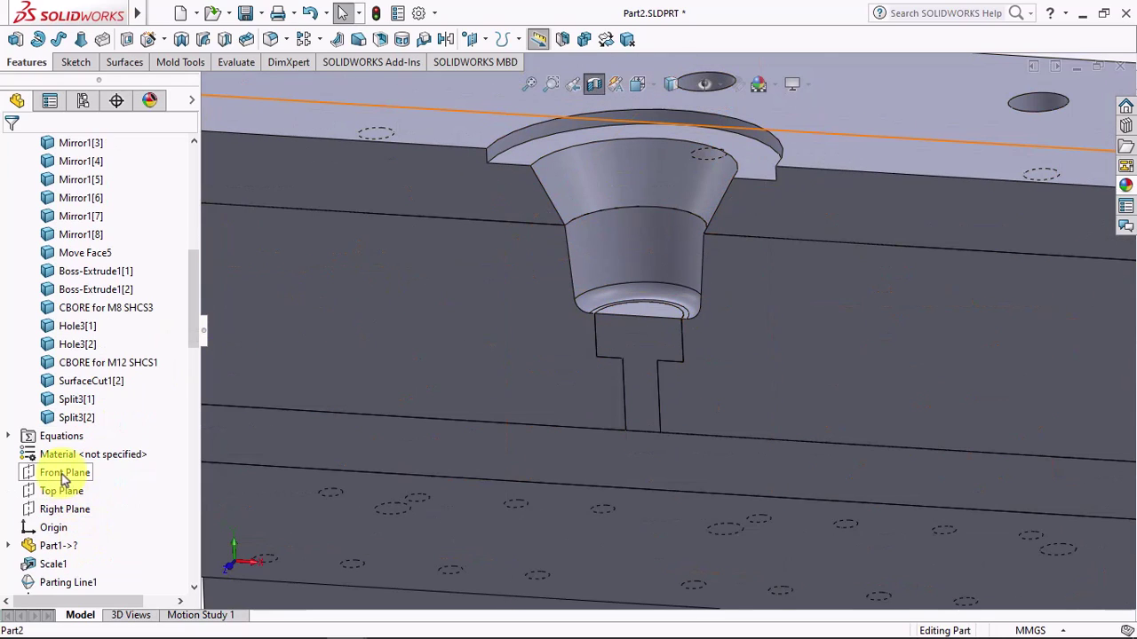
Step: Start a sketch on the Front Plane with the model shown in hidden-lines style
click(150, 454)
scroll(680, 231, down, 3)
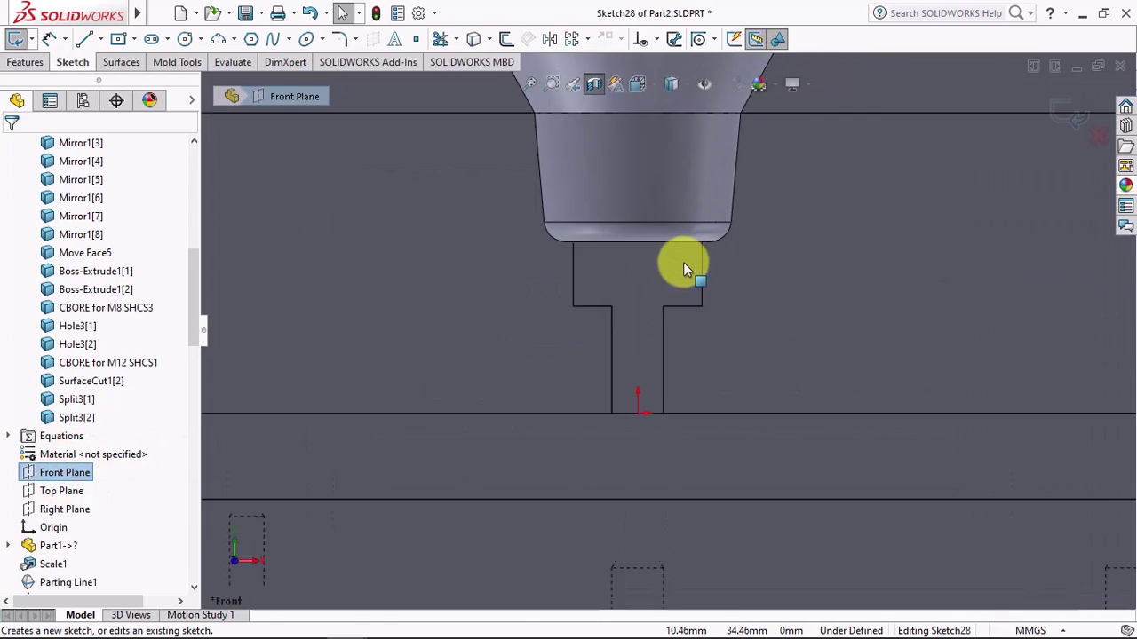
scroll(683, 262, down, 2)
click(671, 85)
click(672, 193)
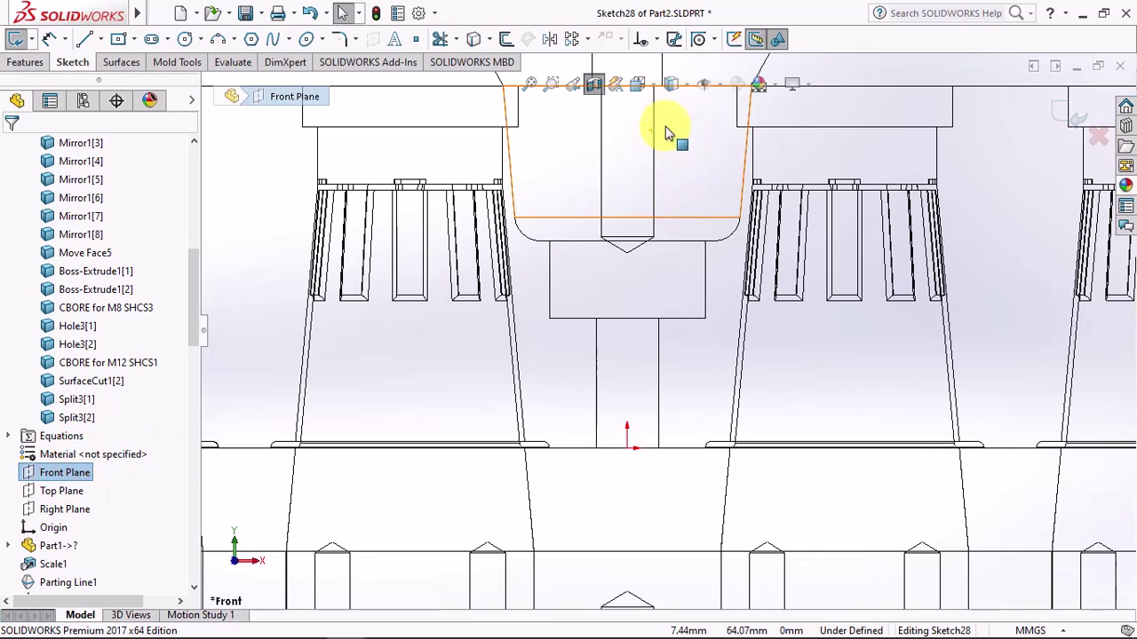
scroll(643, 356, down, 1)
Step: Draw a vertical centerline from the origin up to the sprue tip
click(99, 39)
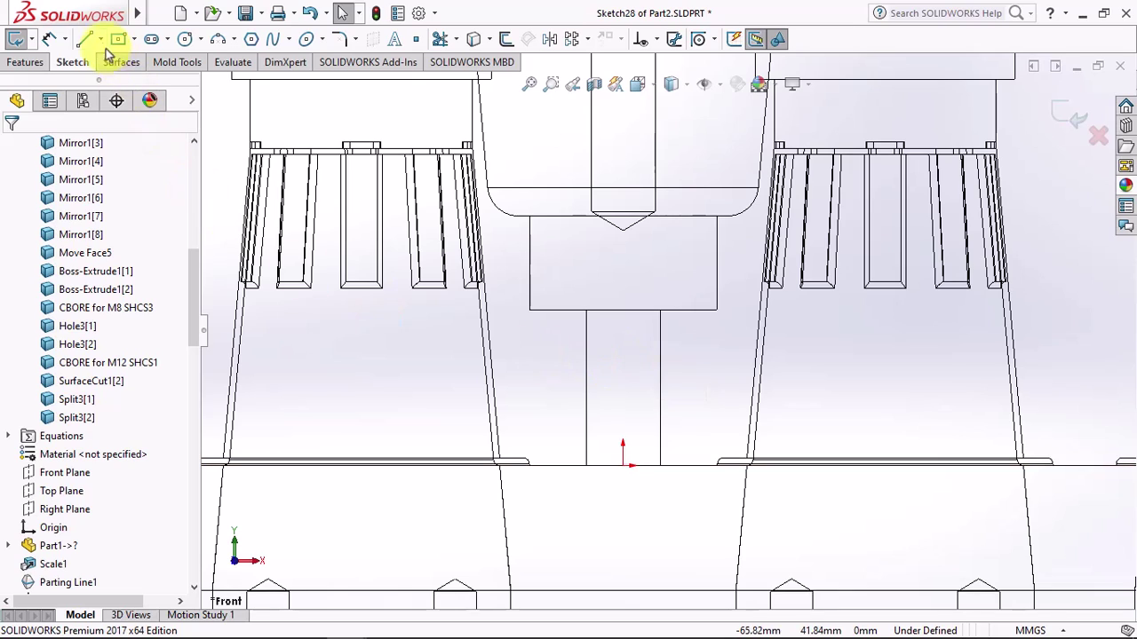
click(105, 81)
click(623, 463)
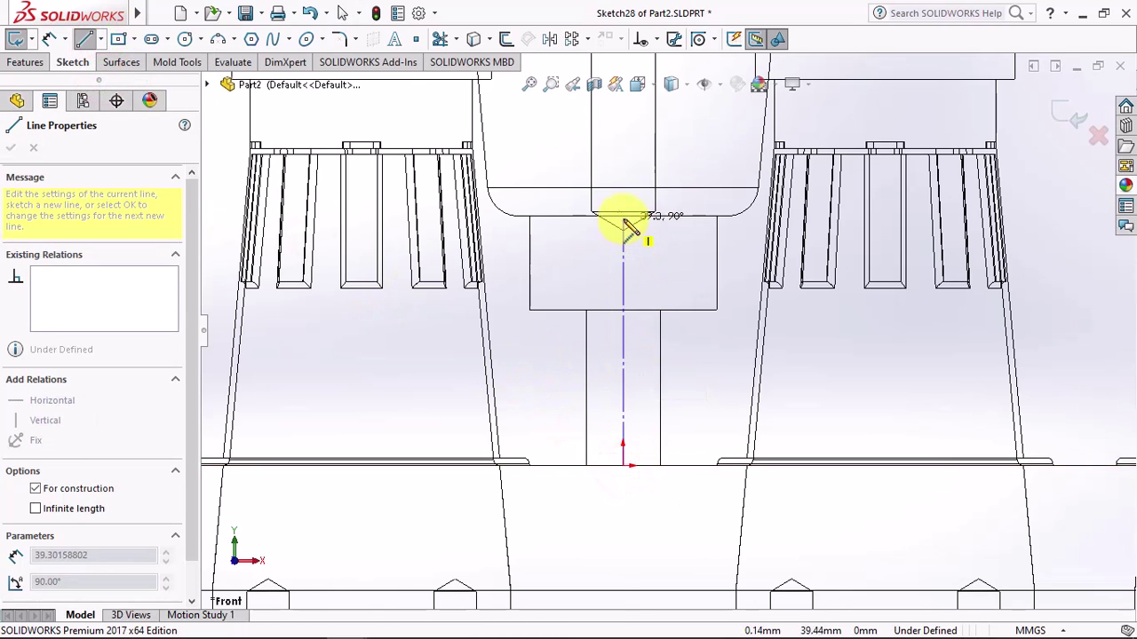
click(622, 215)
key(Escape)
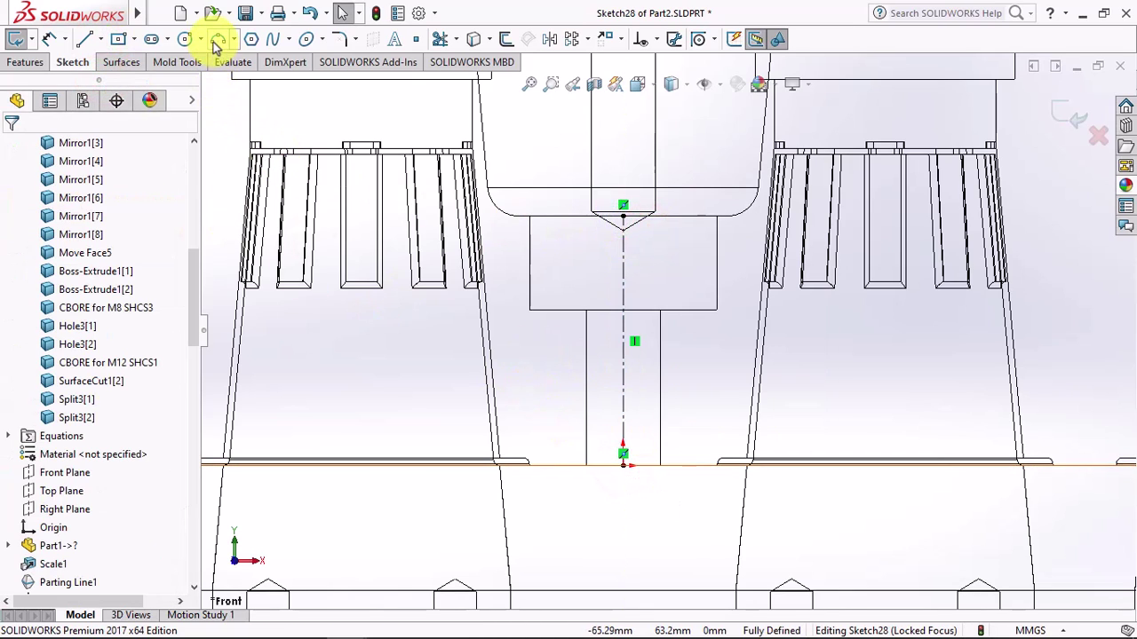
Step: Draw a three-point arc just below the sprue tip
click(218, 39)
click(576, 217)
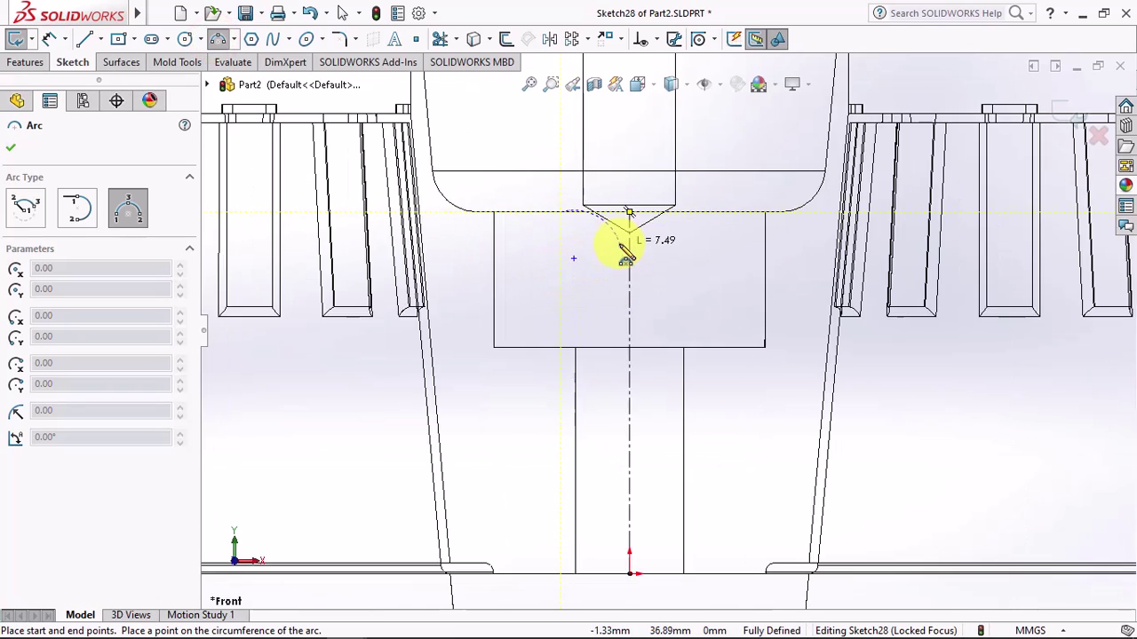
scroll(622, 244, down, 2)
click(605, 236)
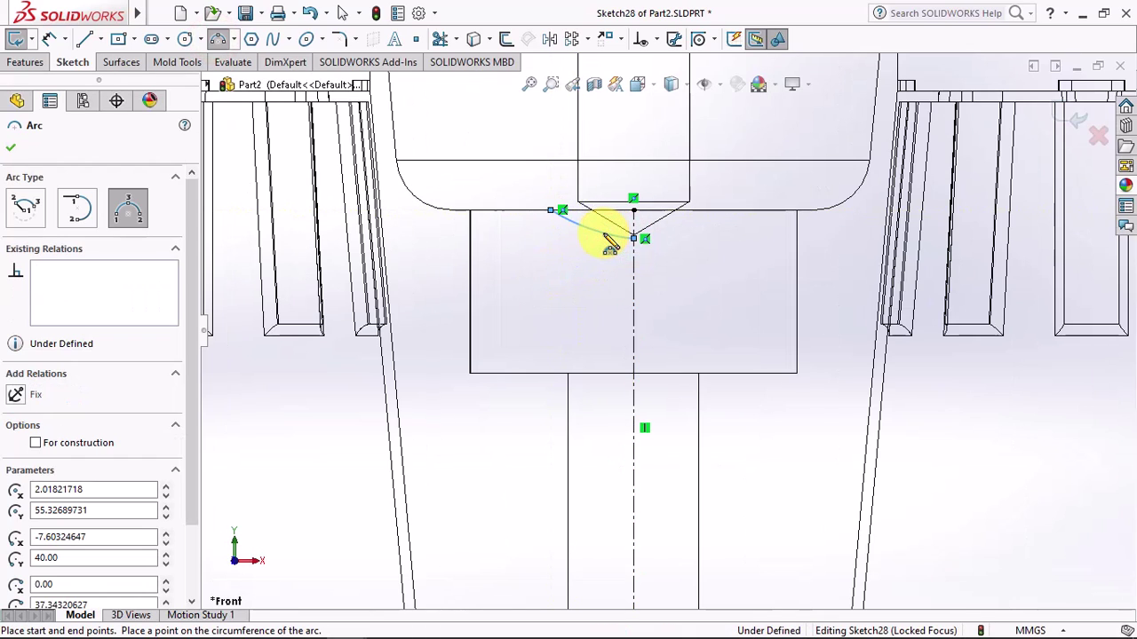
key(Escape)
scroll(470, 223, up, 2)
Step: Draw a steep side line from low in the stem up to the arc
click(84, 39)
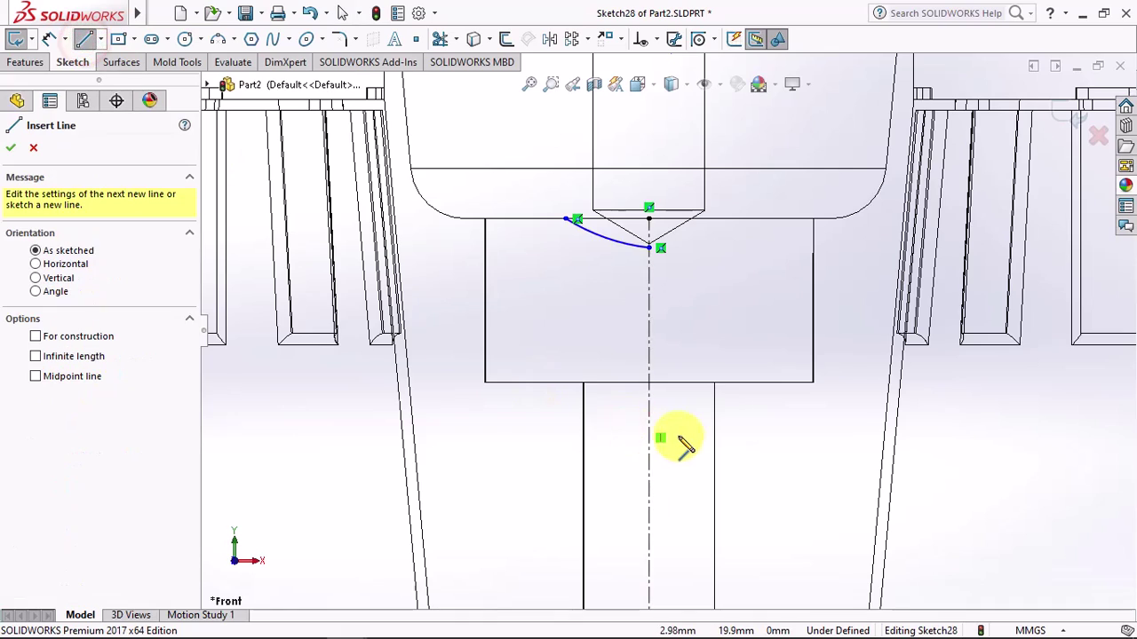
click(654, 555)
scroll(723, 305, down, 2)
scroll(652, 246, down, 1)
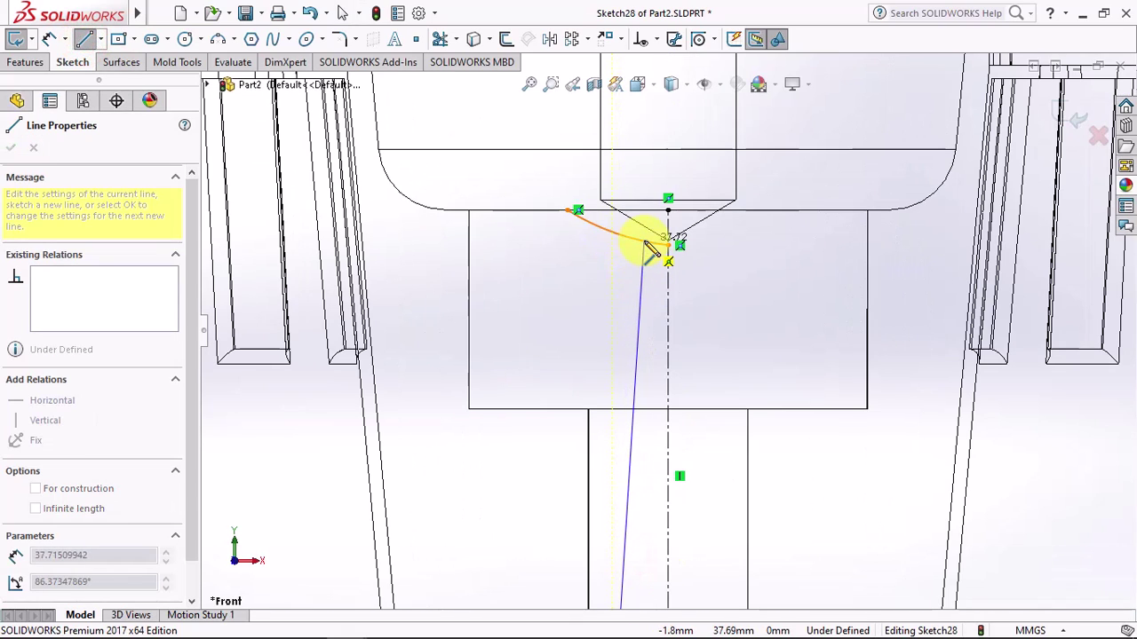
click(646, 244)
right_click(646, 245)
click(689, 254)
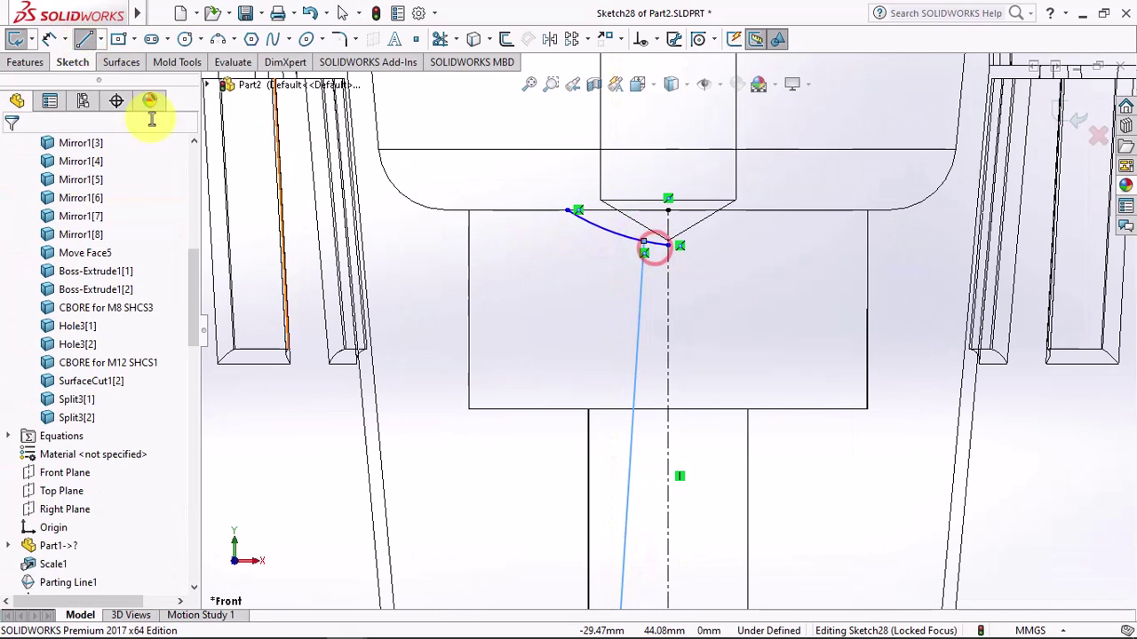
Step: Draw a horizontal centerline rightward from the arc end and dimension it against the plate's top edge
click(100, 39)
click(116, 78)
click(668, 245)
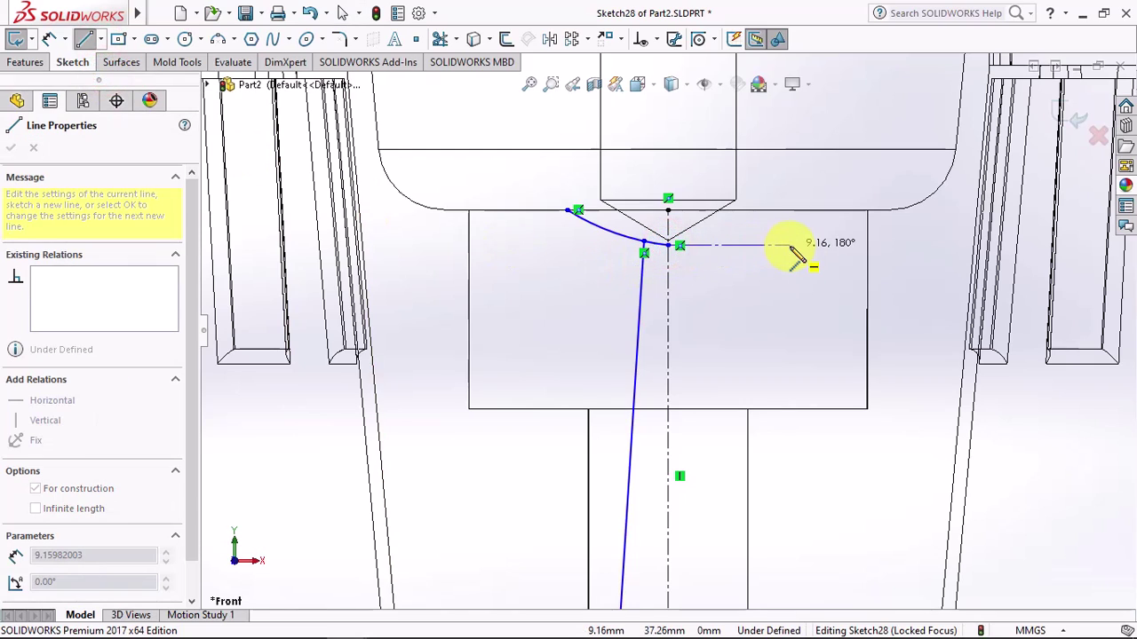
click(790, 245)
right_click(793, 247)
click(810, 259)
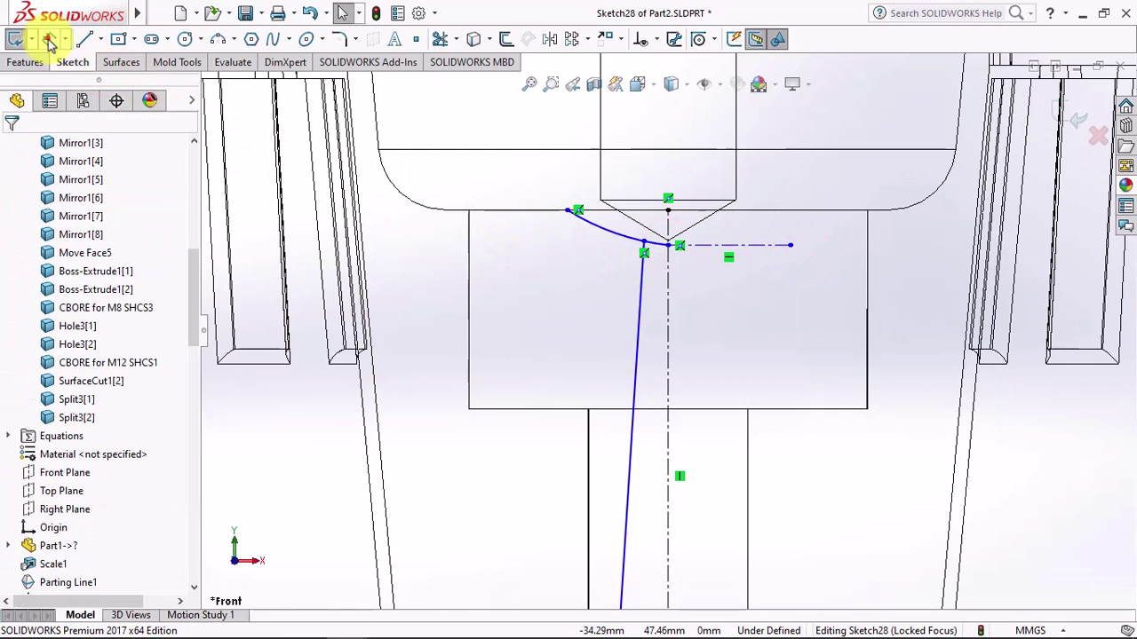
click(49, 40)
click(762, 245)
click(770, 211)
Step: Place the centerline 1.5 mm below the top edge and the arc end 3 mm from the axis
click(812, 230)
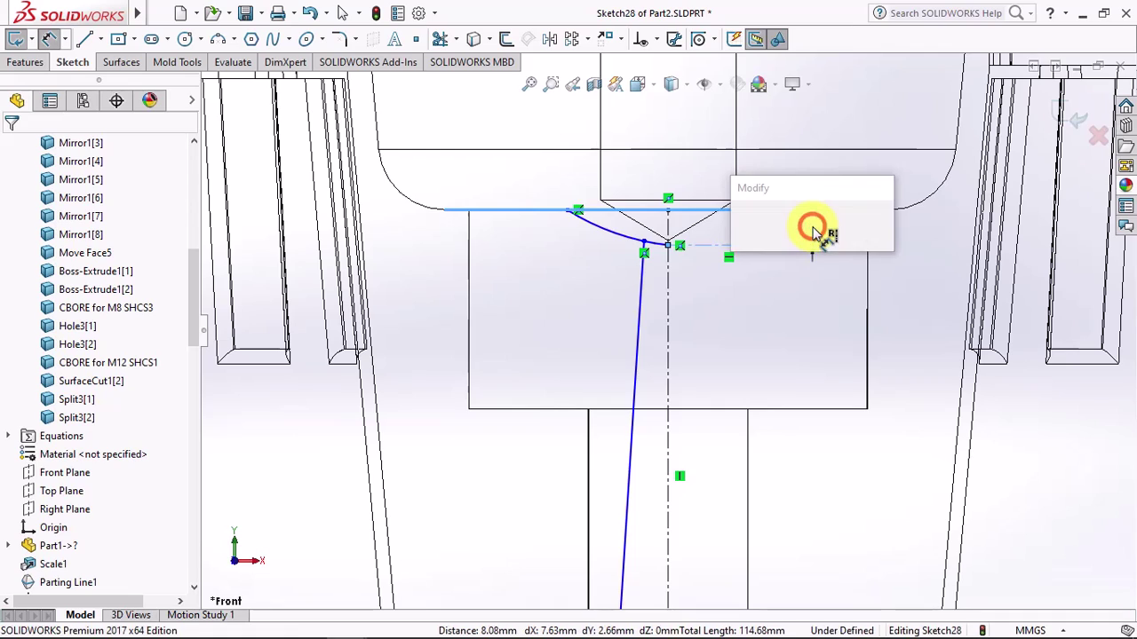
text(1.5)
key(Return)
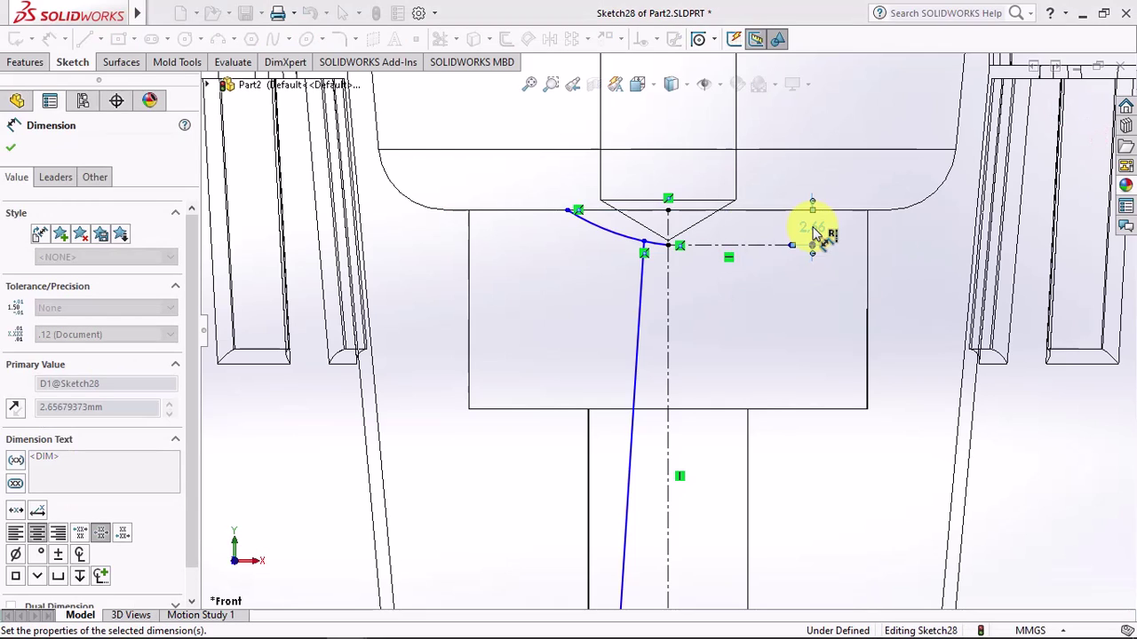
click(767, 295)
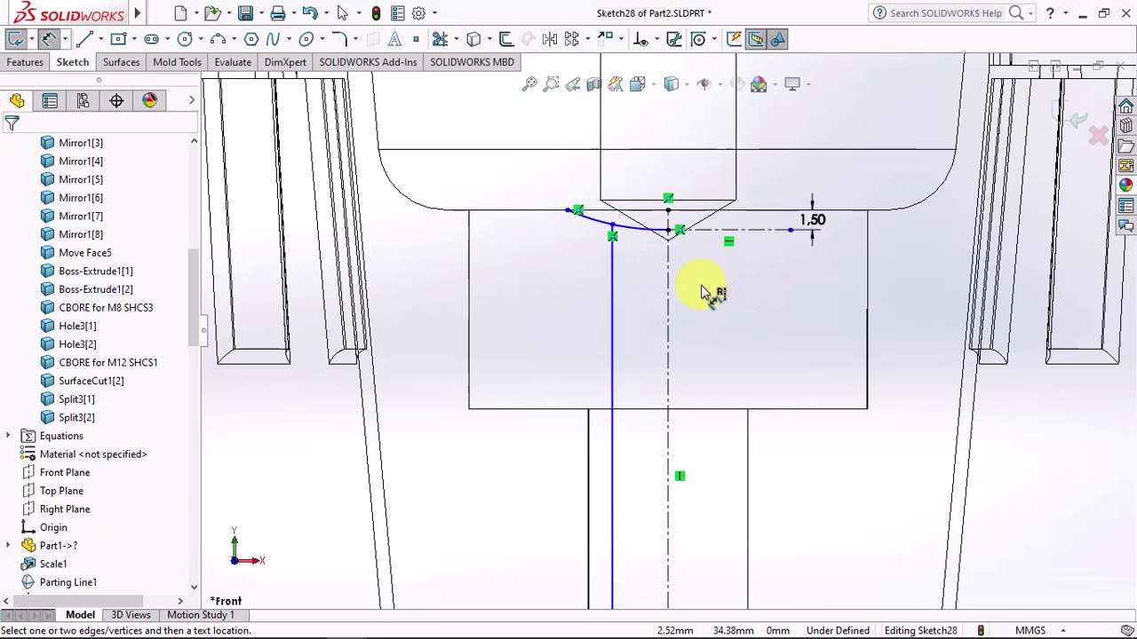
click(611, 229)
click(670, 275)
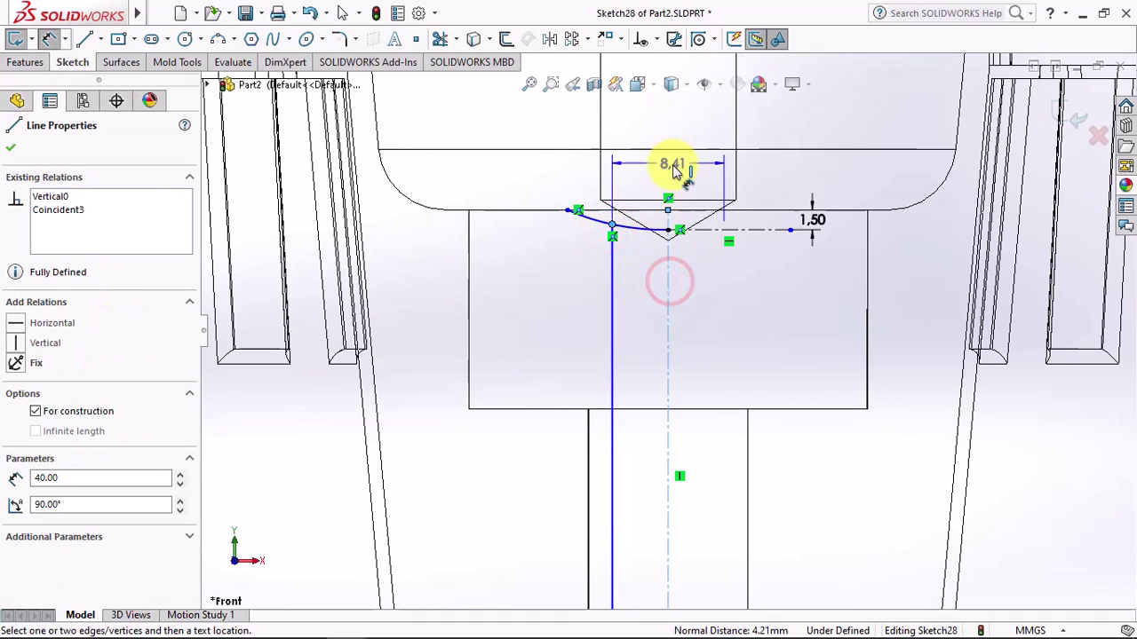
click(668, 164)
text(3)
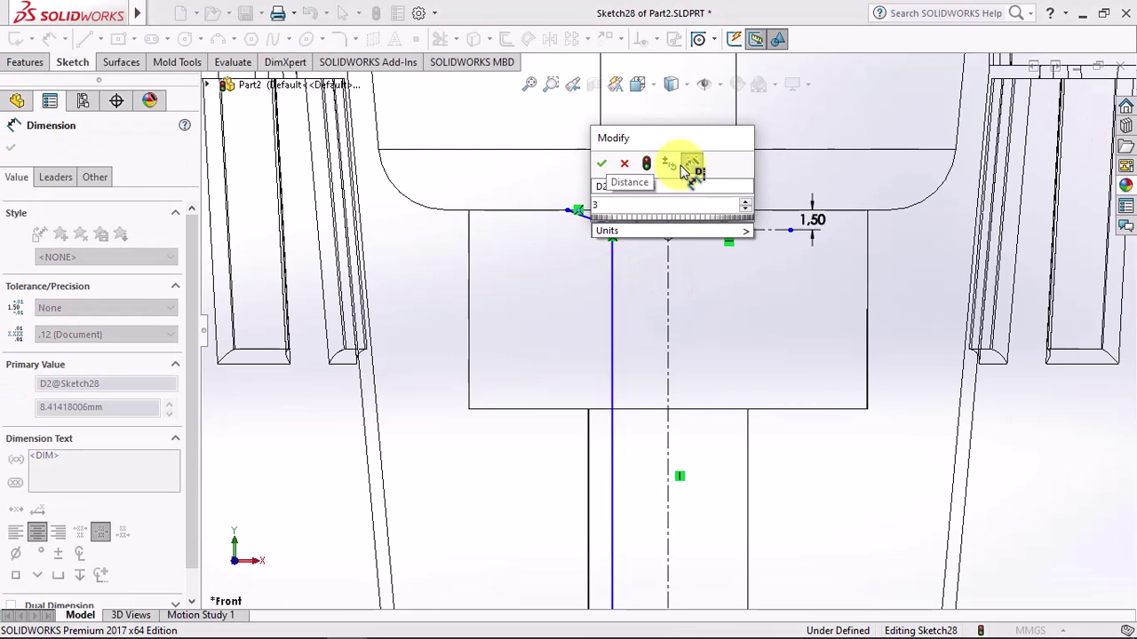
click(602, 169)
Step: Dimension the side line's bottom end 8 mm from the vertical centerline
scroll(690, 310, up, 3)
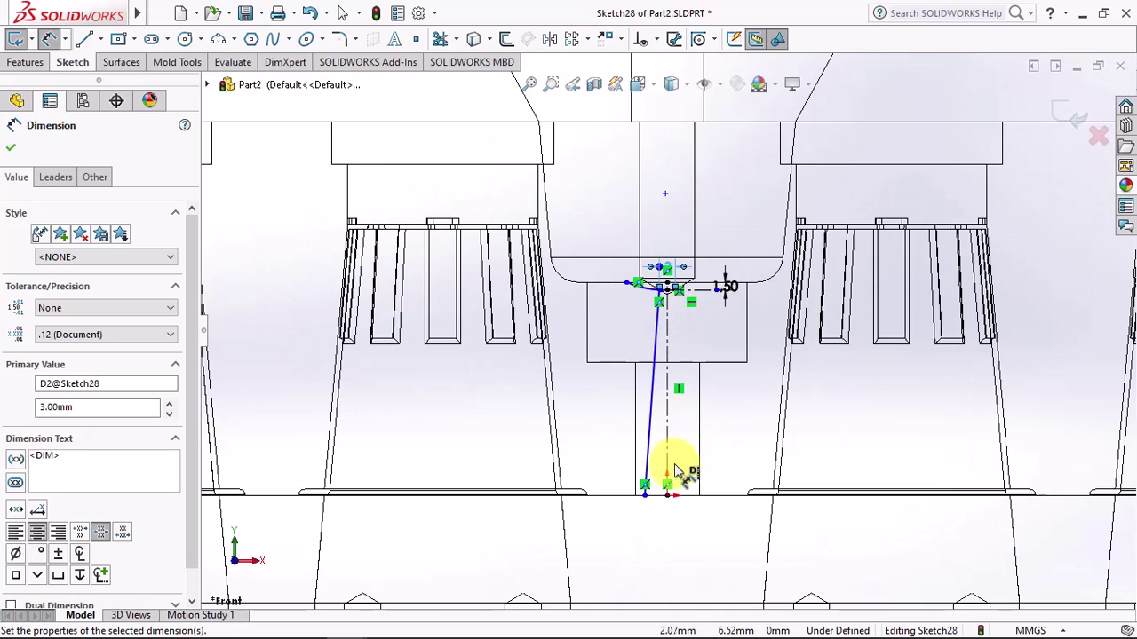
click(645, 487)
click(681, 530)
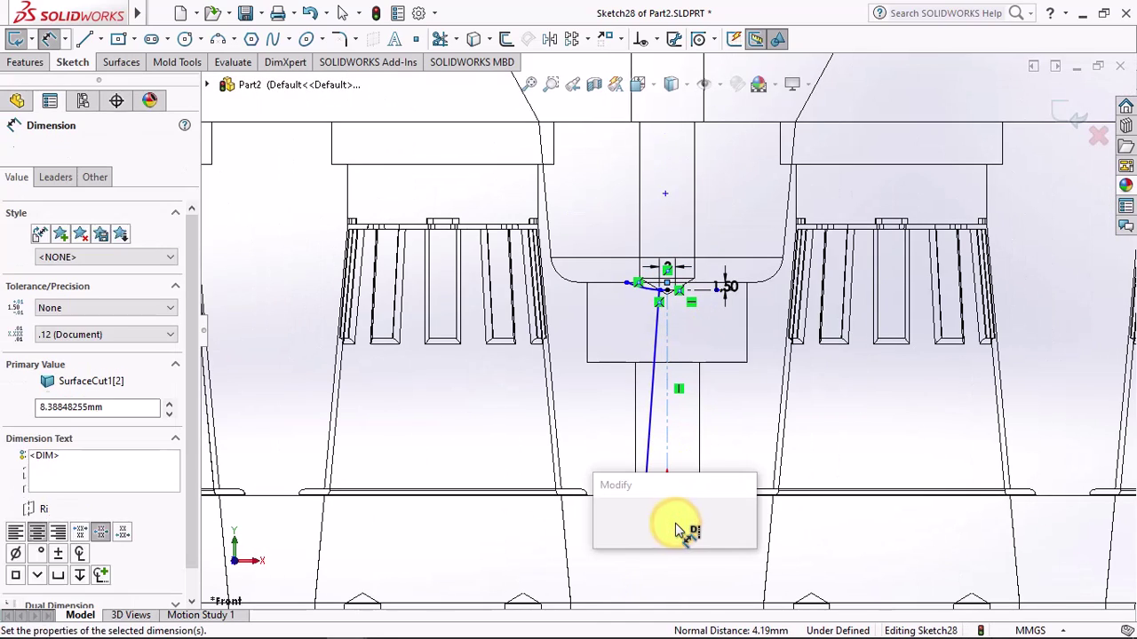
text(8)
key(Return)
click(702, 322)
scroll(701, 321, up, 3)
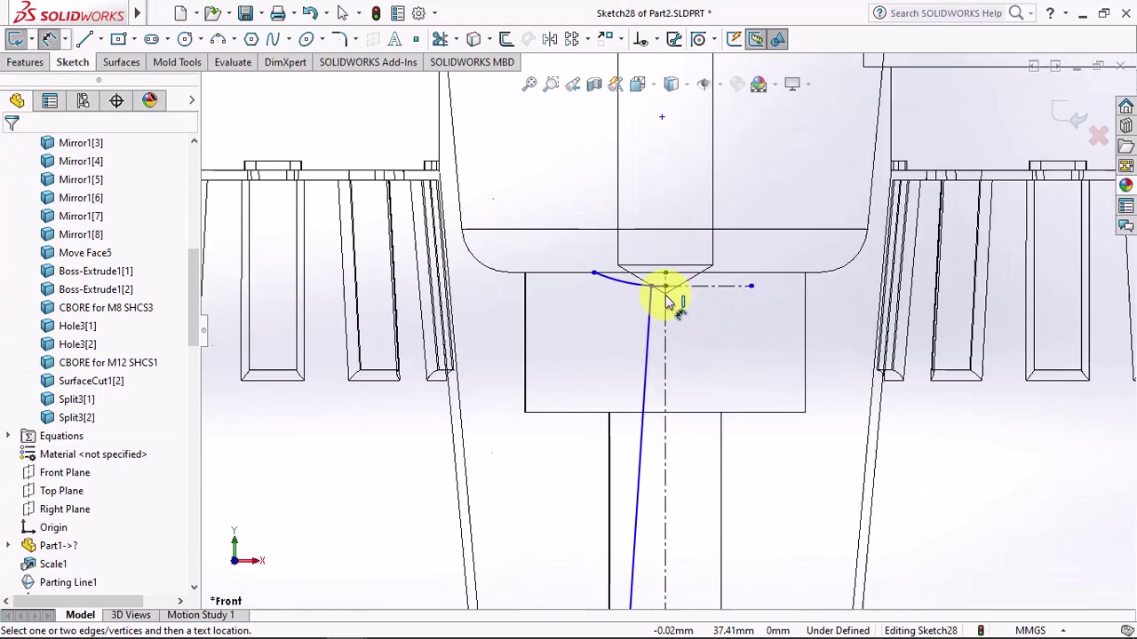
scroll(664, 300, up, 2)
Step: Make the arc tangent to the horizontal centerline
click(657, 42)
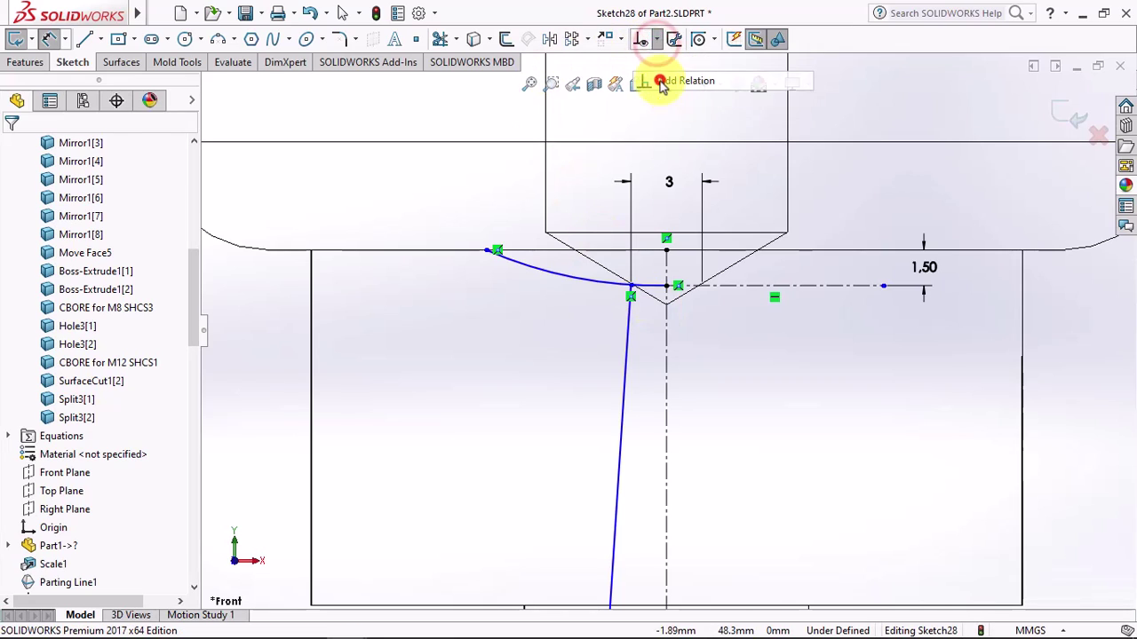
click(684, 76)
click(599, 279)
click(738, 286)
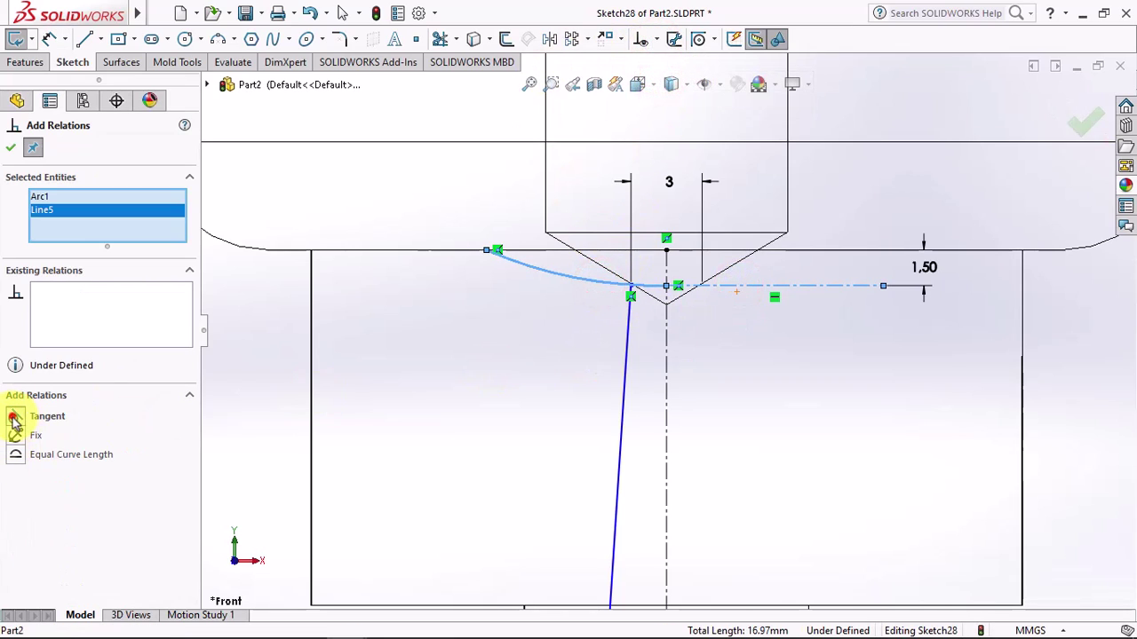
click(11, 147)
click(406, 366)
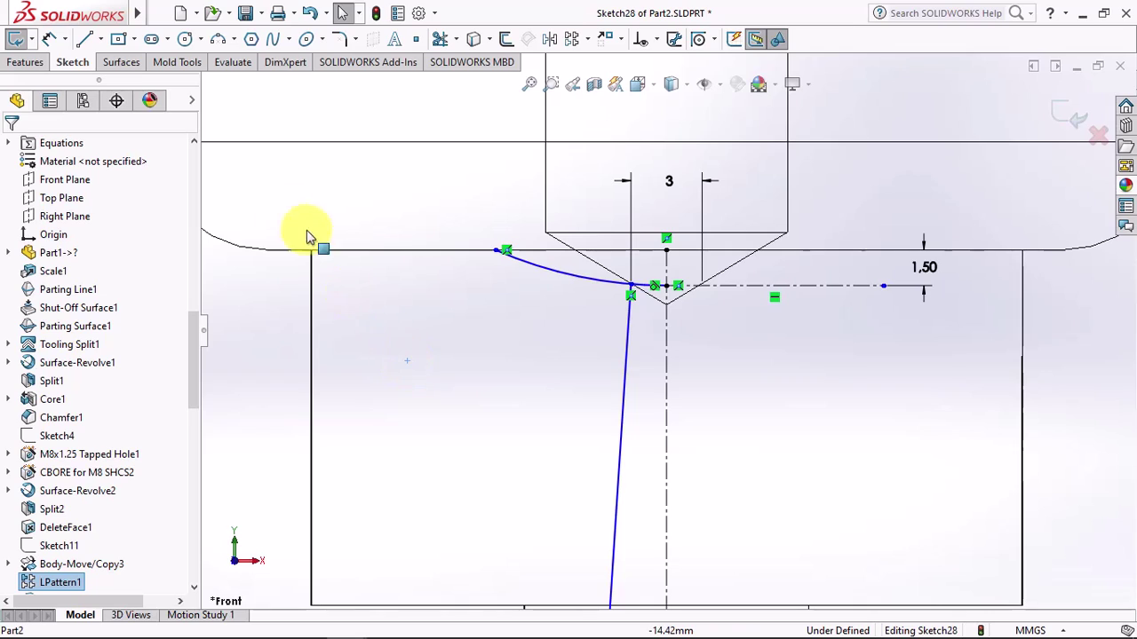
Step: Give the runner arc a 10 mm radius
click(49, 40)
click(563, 270)
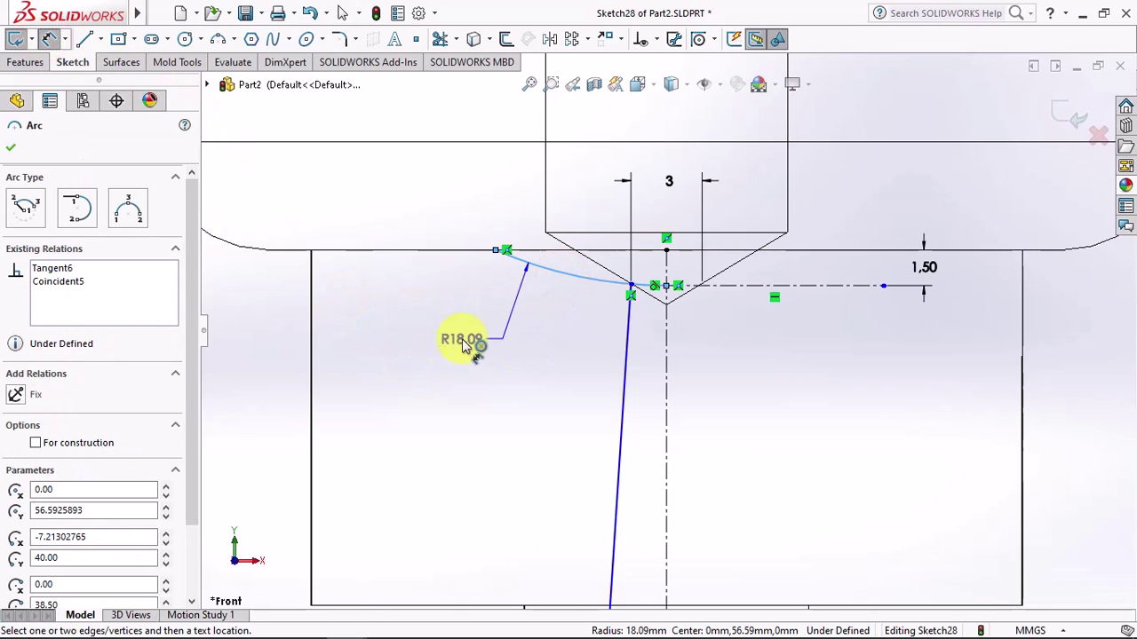
click(467, 339)
text(10)
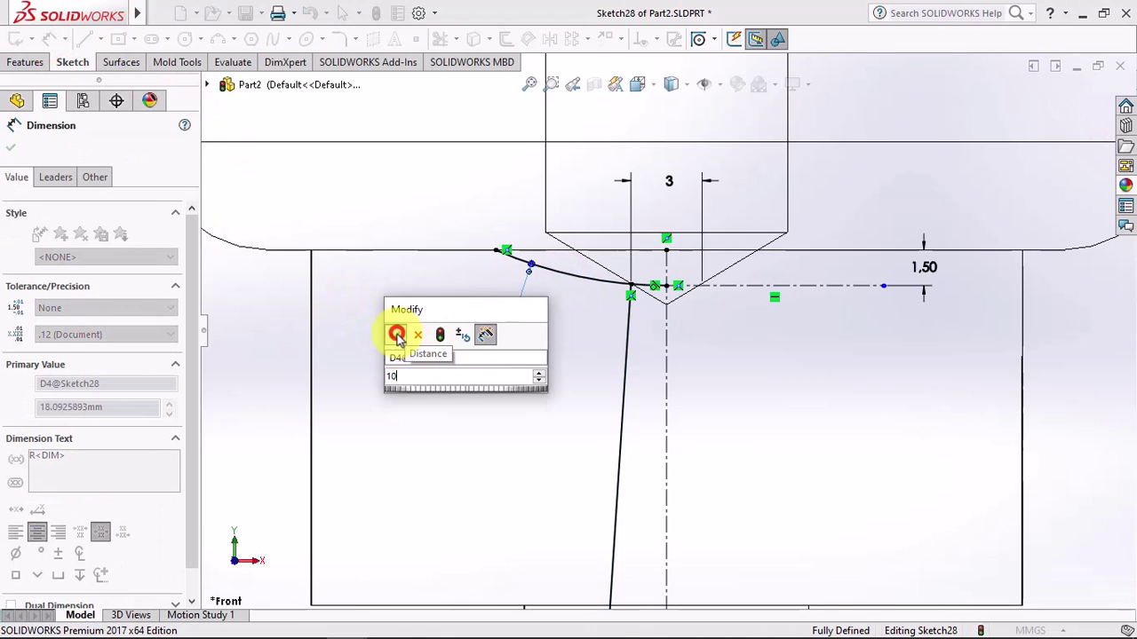
click(397, 335)
click(436, 355)
scroll(722, 353, up, 1)
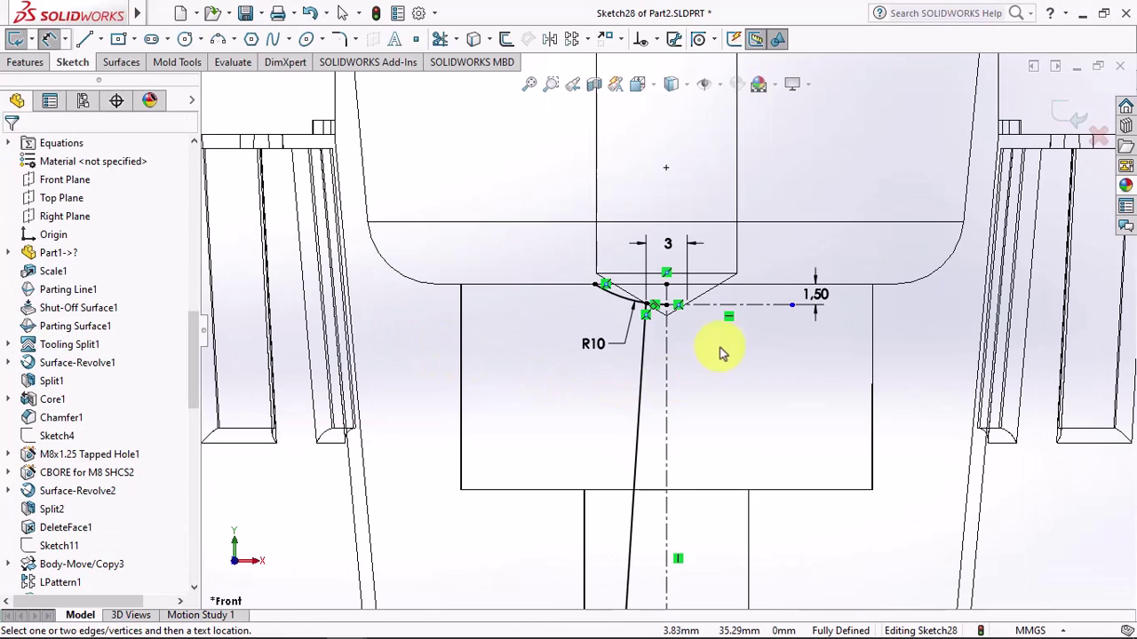
scroll(709, 343, down, 3)
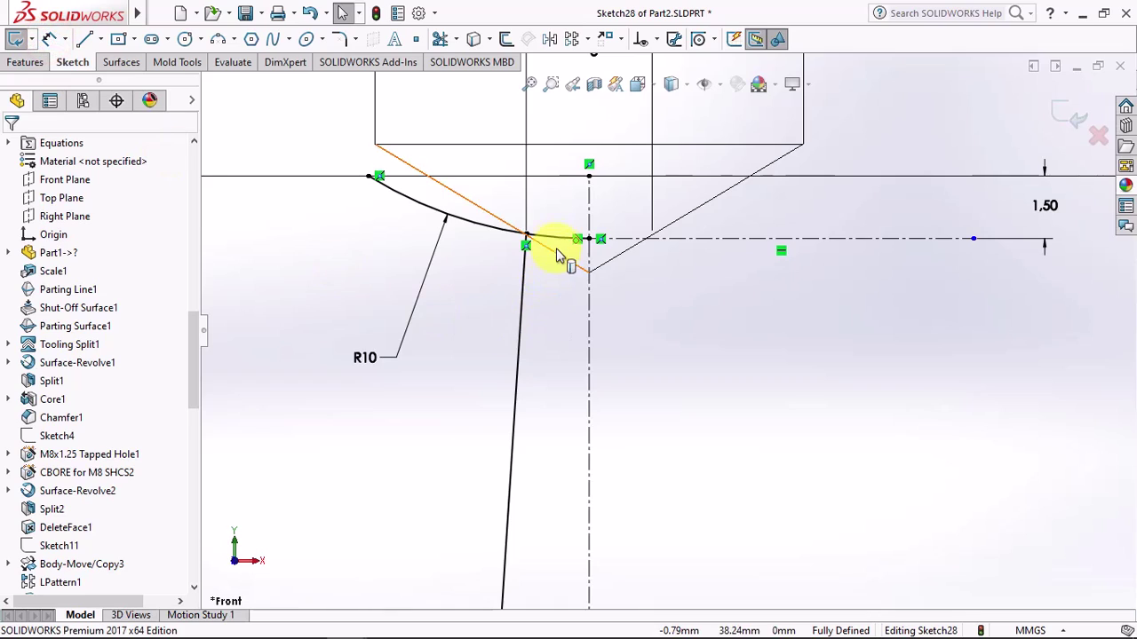
Step: Split the arc where the side line meets it and merge the two overlapping points
click(550, 238)
right_click(552, 238)
click(813, 512)
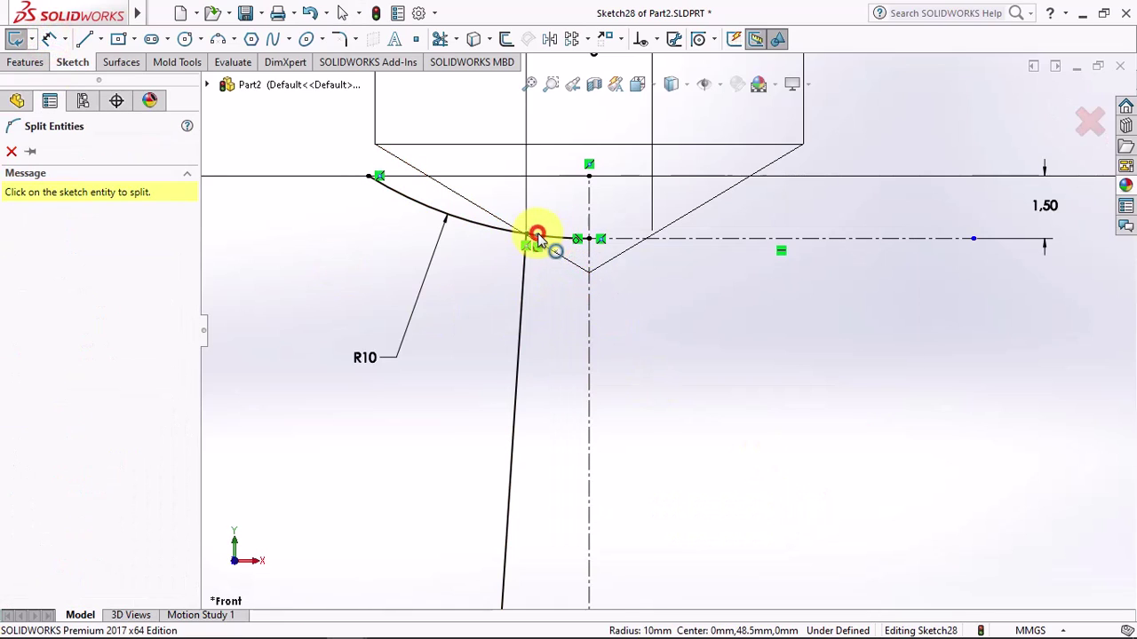
click(21, 151)
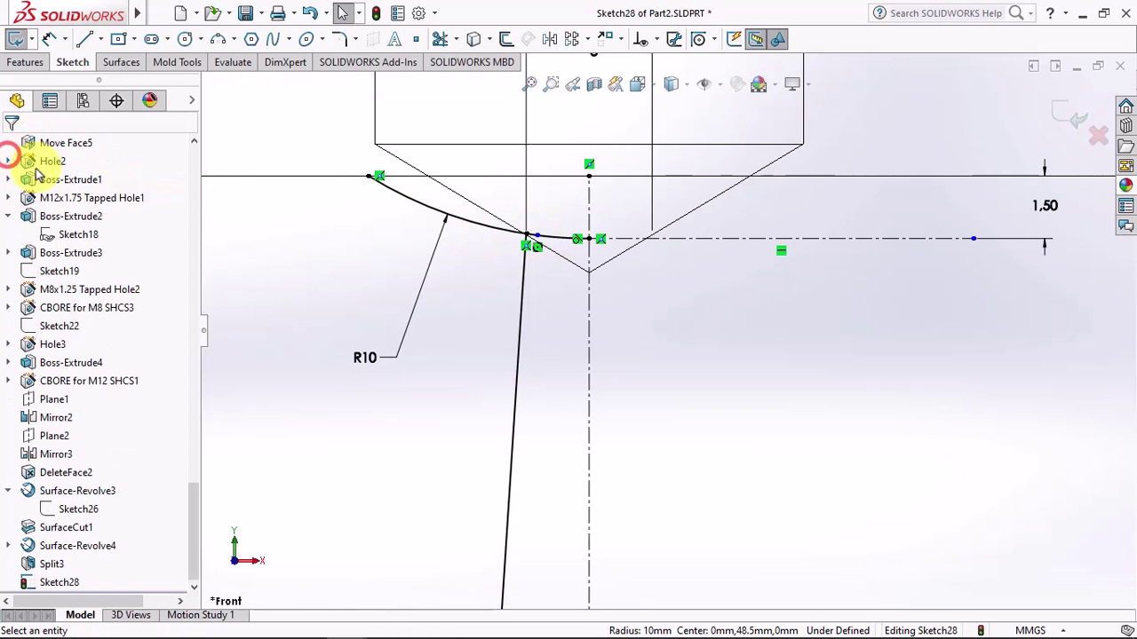
click(533, 238)
ctrl+click(538, 246)
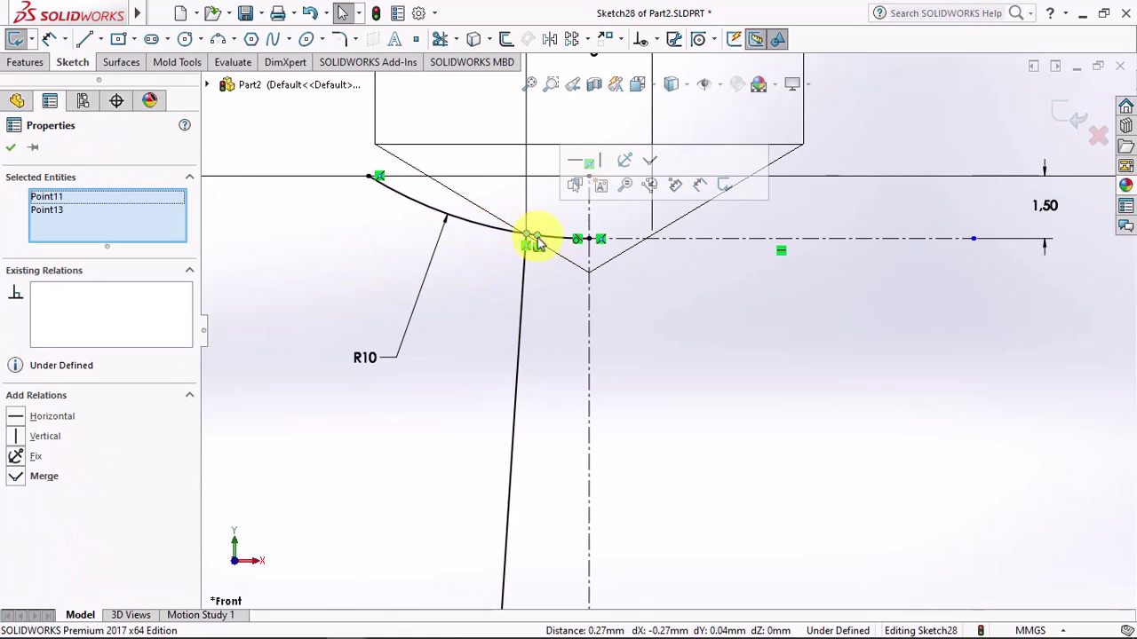
click(649, 160)
click(559, 241)
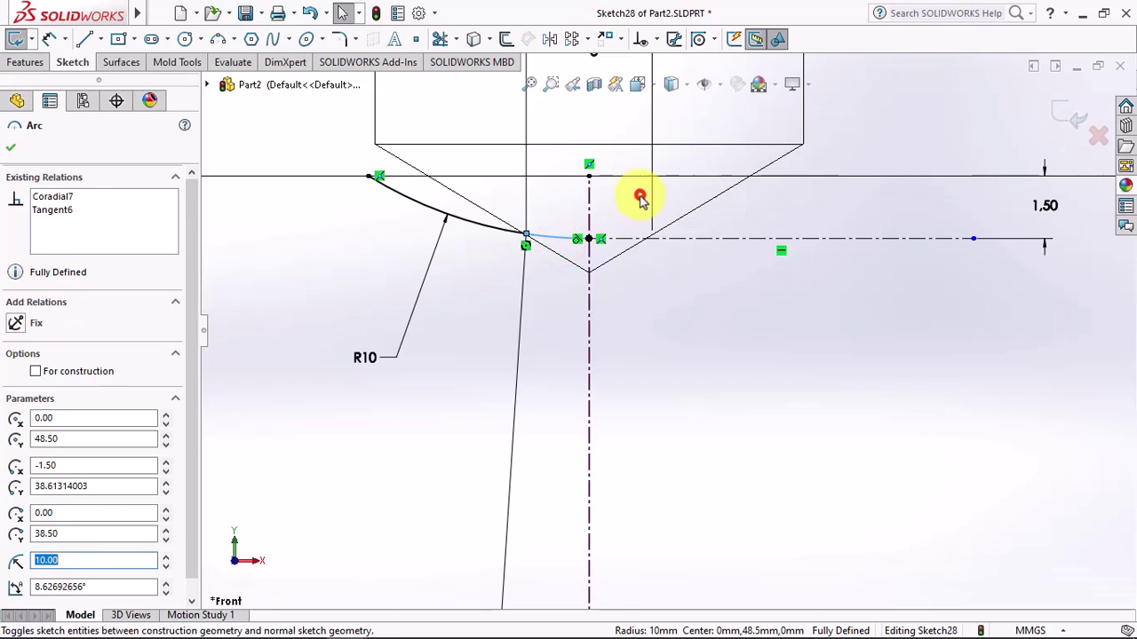
click(649, 291)
scroll(648, 291, up, 5)
scroll(644, 293, up, 3)
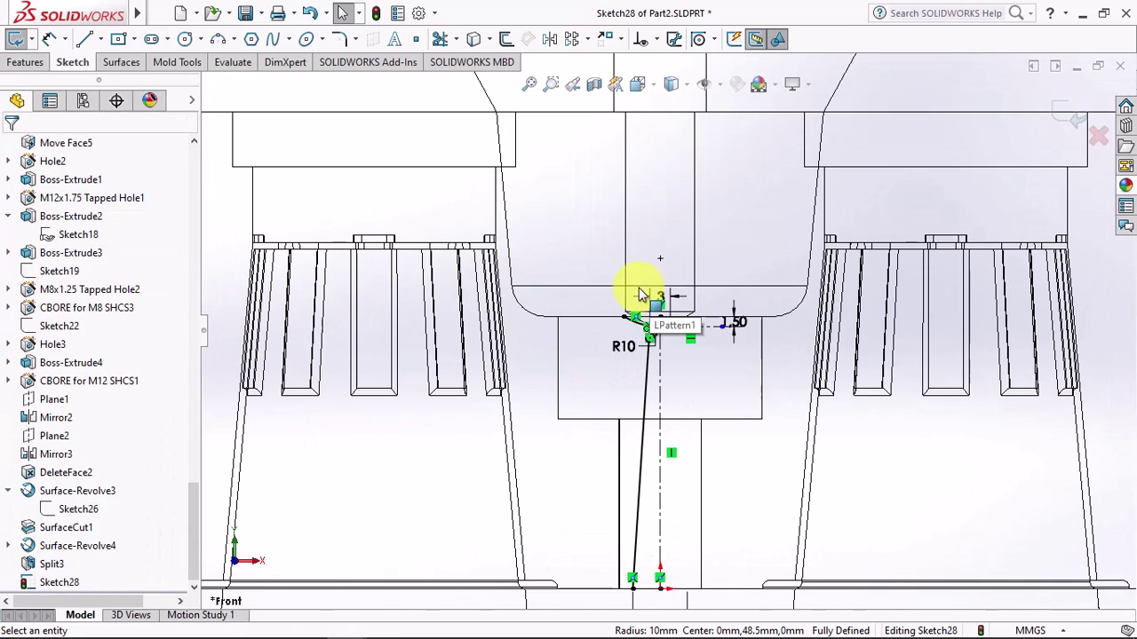
click(121, 62)
right_click(38, 44)
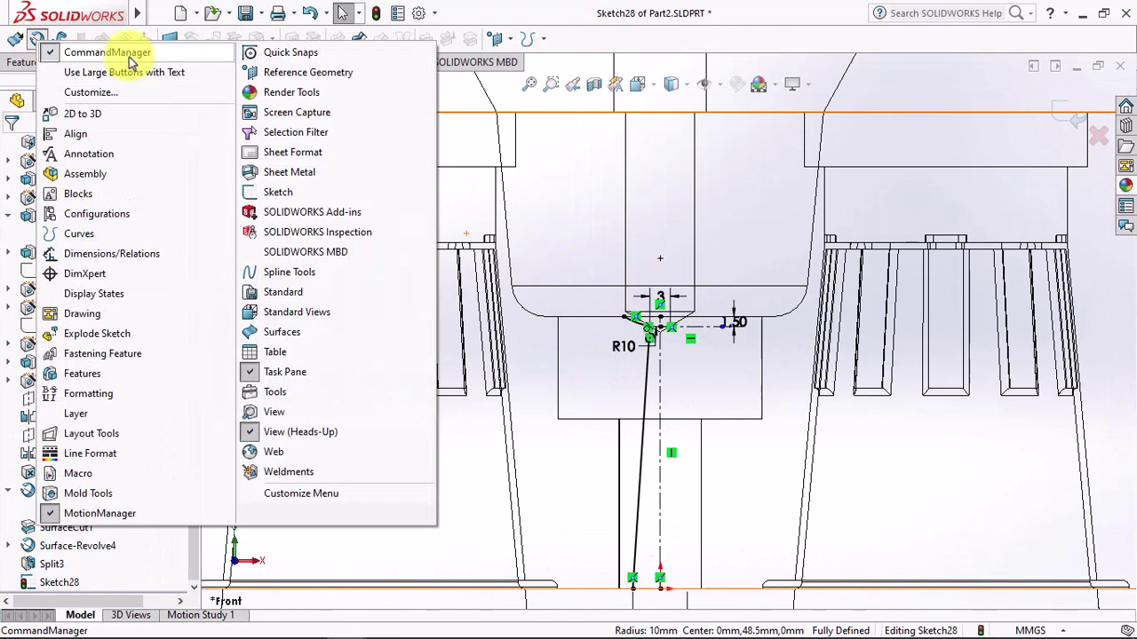
Step: Revolve Sketch28 about the centreline into the Surface-Revolve5 surface
click(560, 44)
click(37, 40)
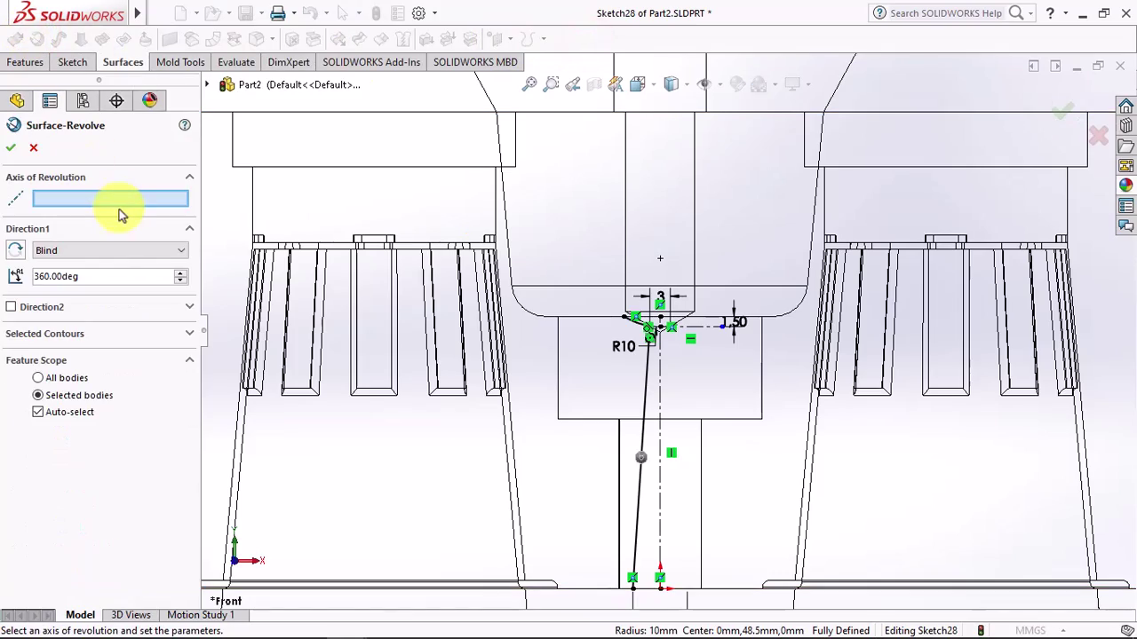
click(660, 413)
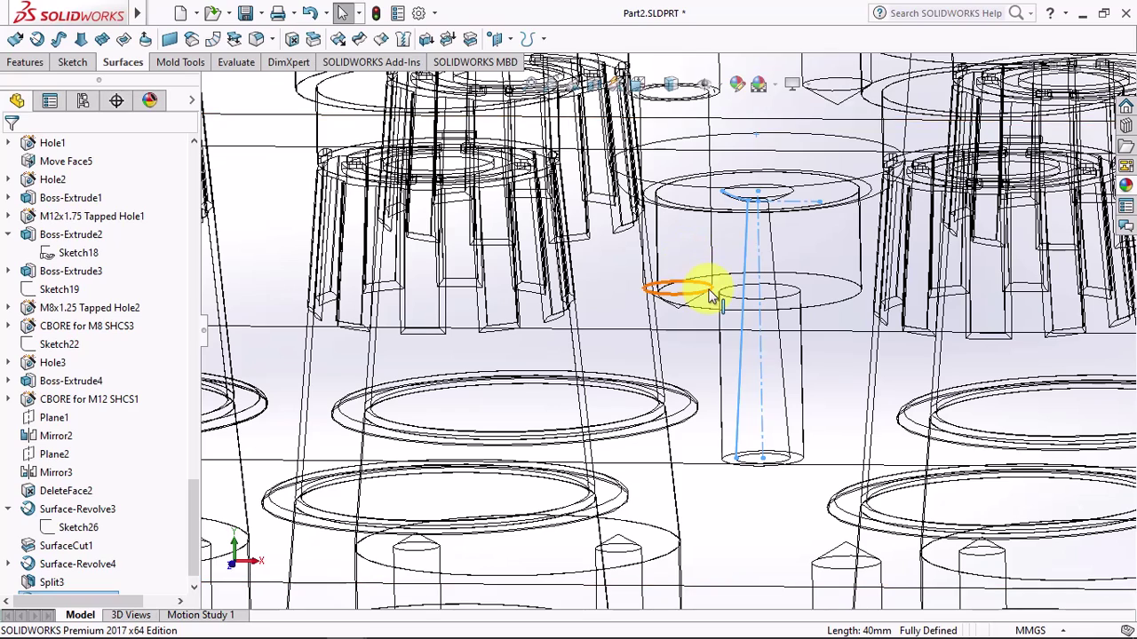
click(595, 85)
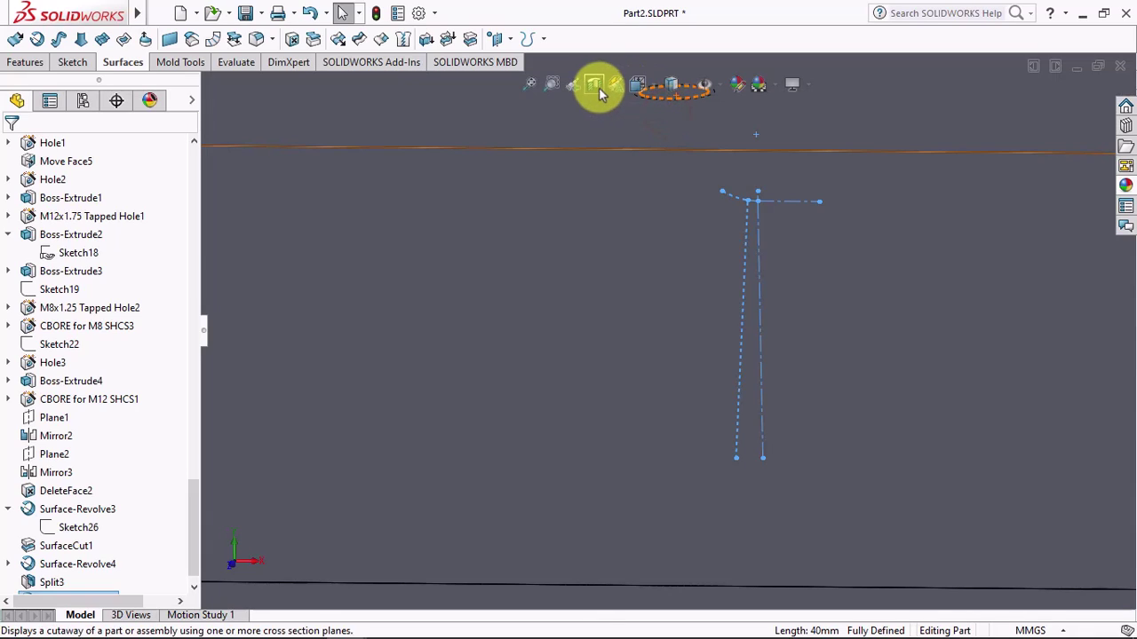
click(11, 147)
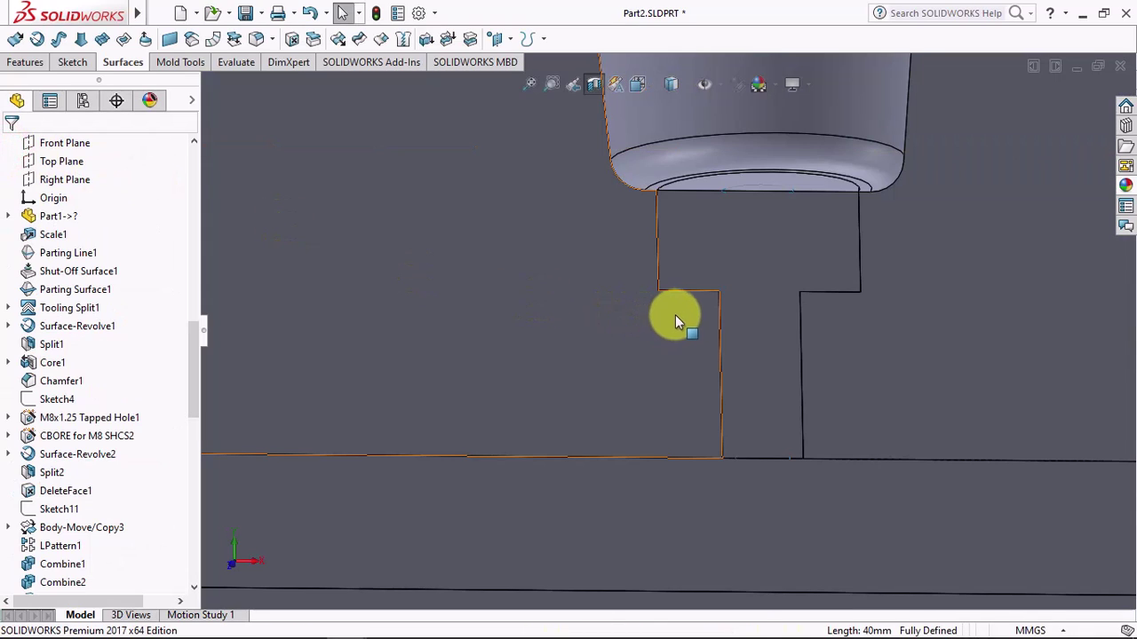
scroll(173, 520, down, 10)
scroll(160, 494, down, 2)
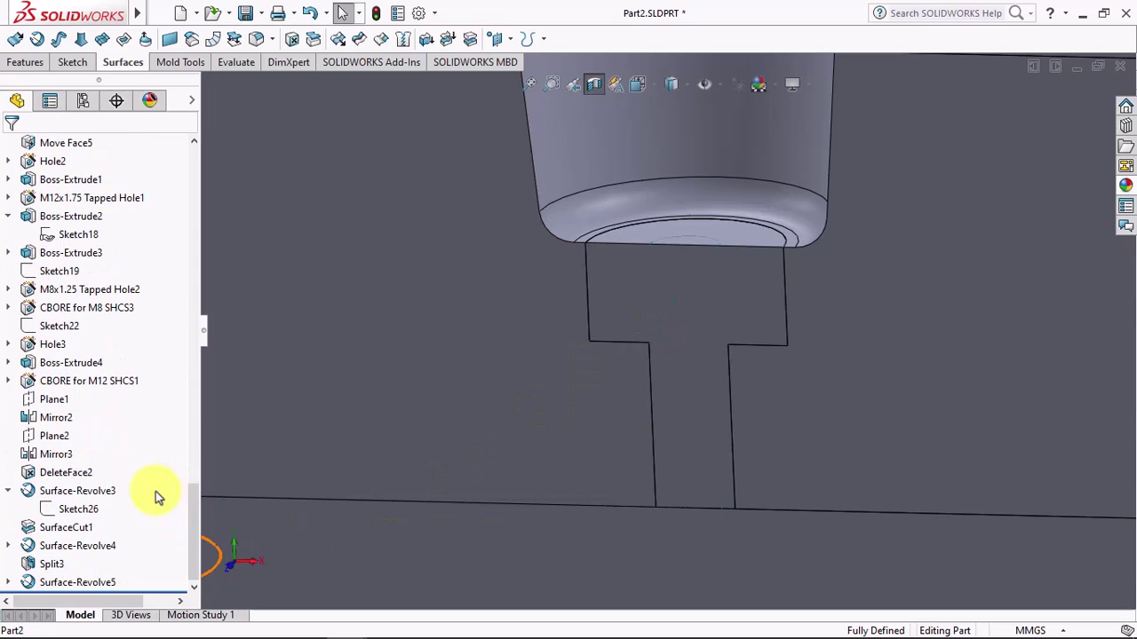
Step: Cut only the Split3[2] body with Surface-Revolve5, with auto-select turned off
click(80, 583)
click(468, 39)
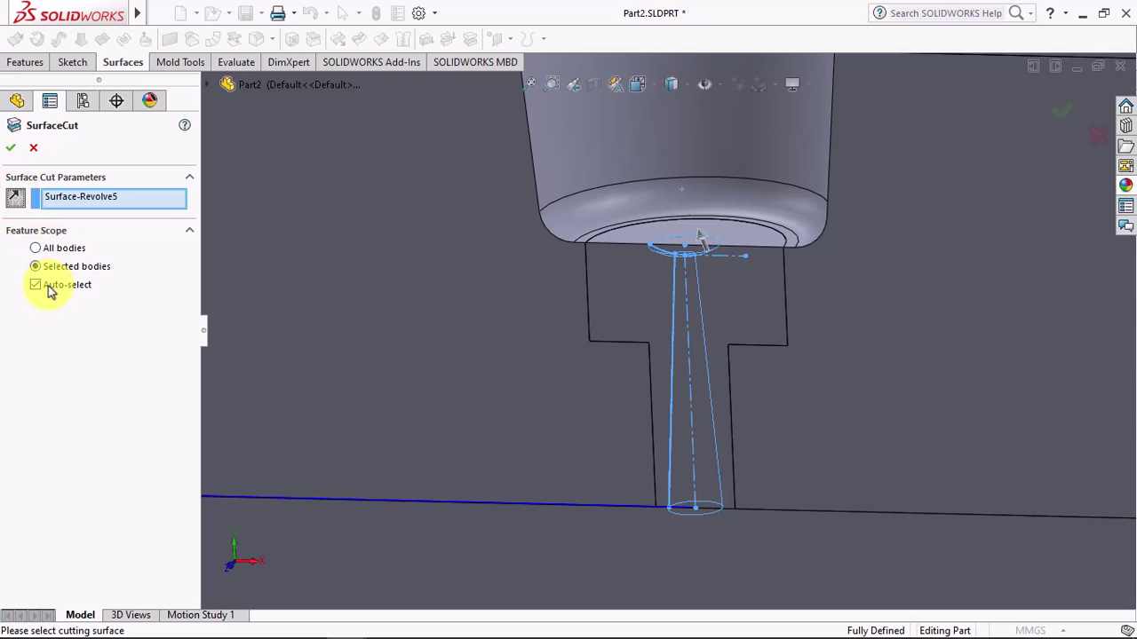
click(51, 292)
click(746, 238)
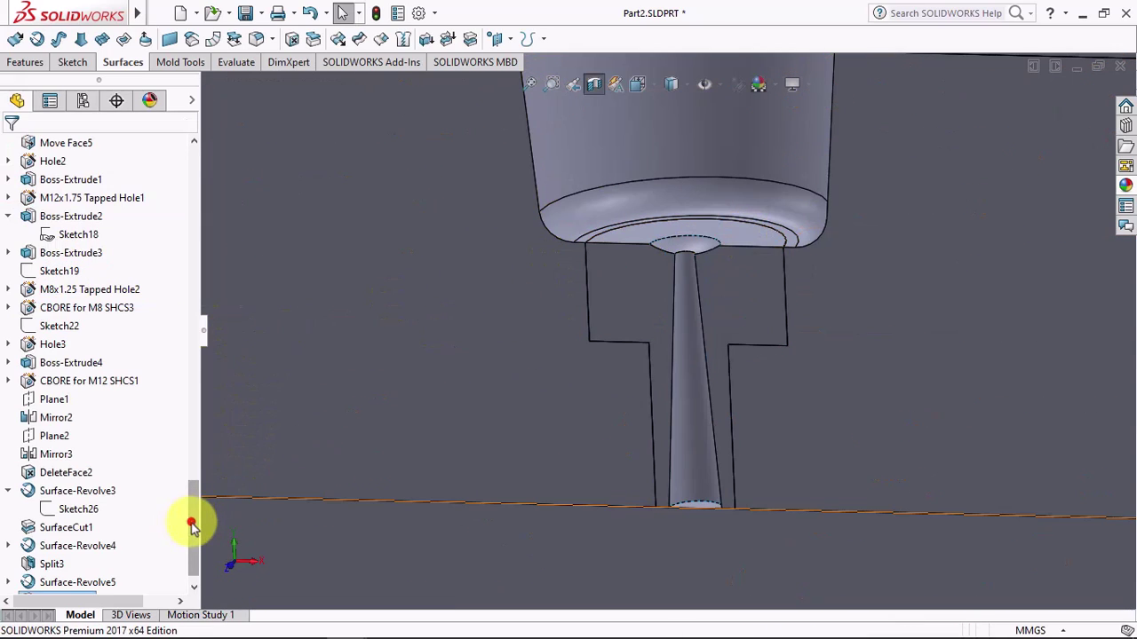
drag(192, 525, 193, 213)
Step: Hide the three surrounding plates and orbit to the plate's underside
click(98, 271)
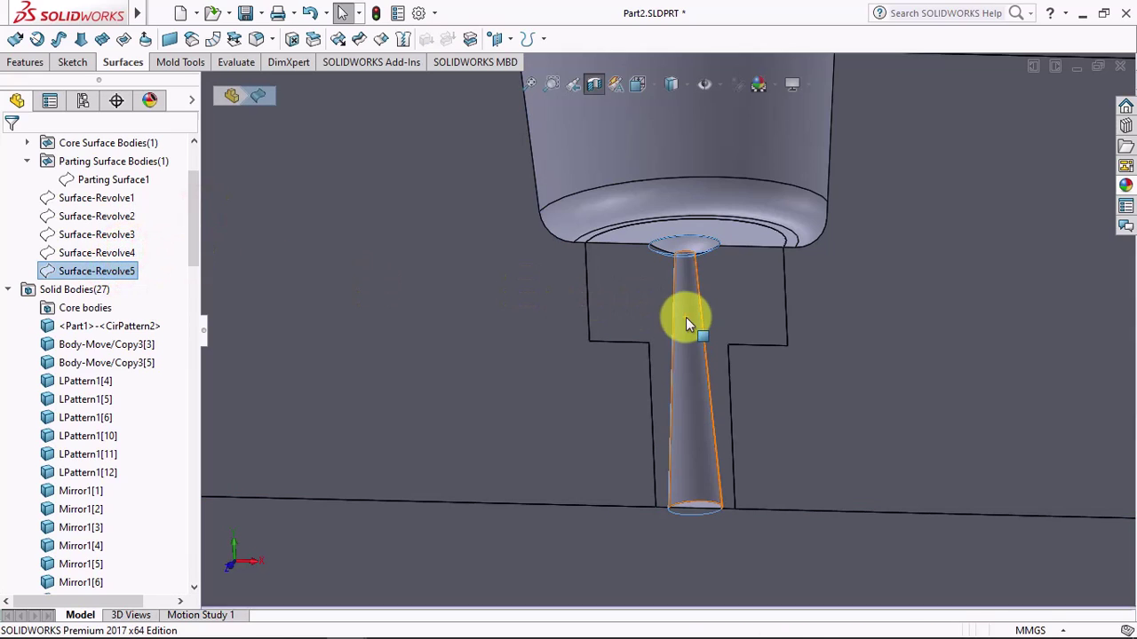
scroll(686, 324, up, 5)
click(336, 331)
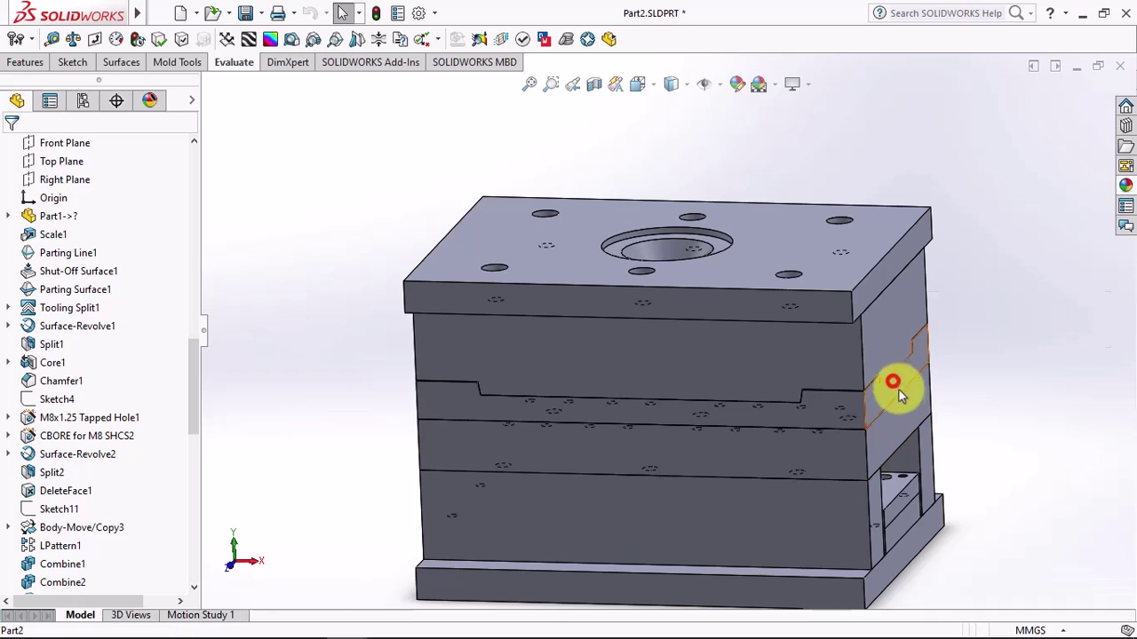
click(896, 389)
ctrl+click(885, 494)
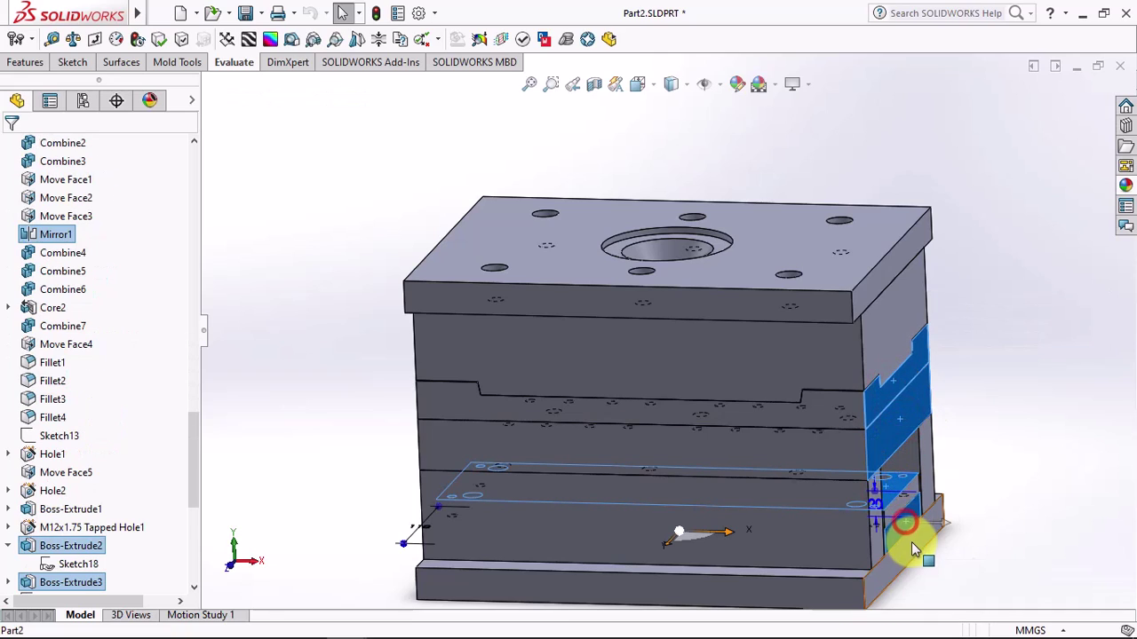
ctrl+click(912, 543)
click(988, 502)
middle_drag(994, 444, 796, 406)
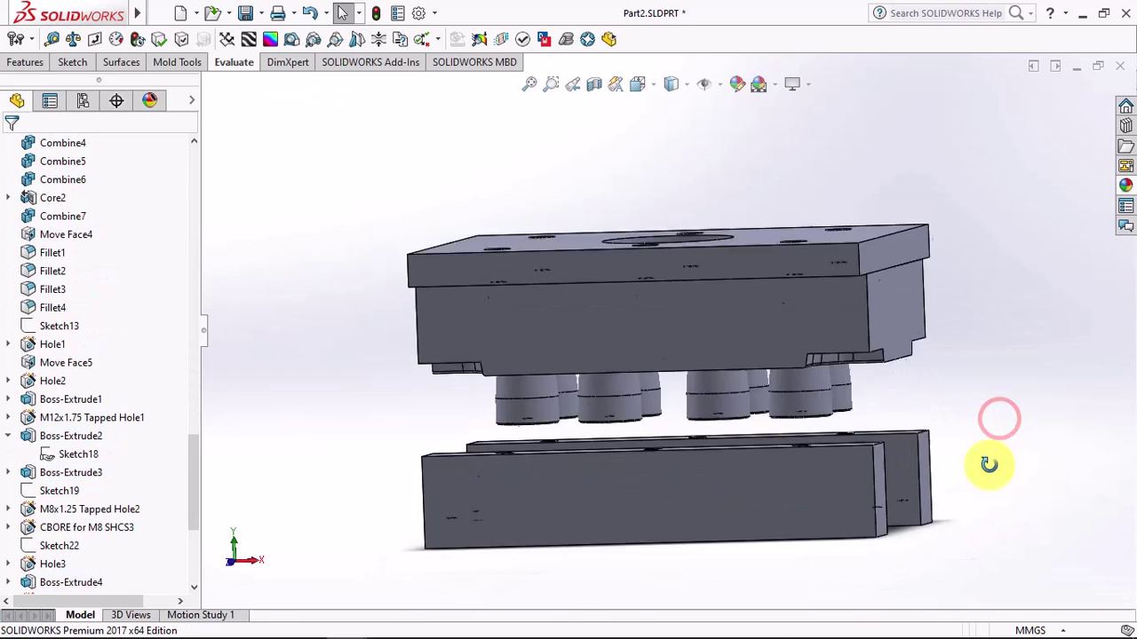
scroll(708, 392, down, 3)
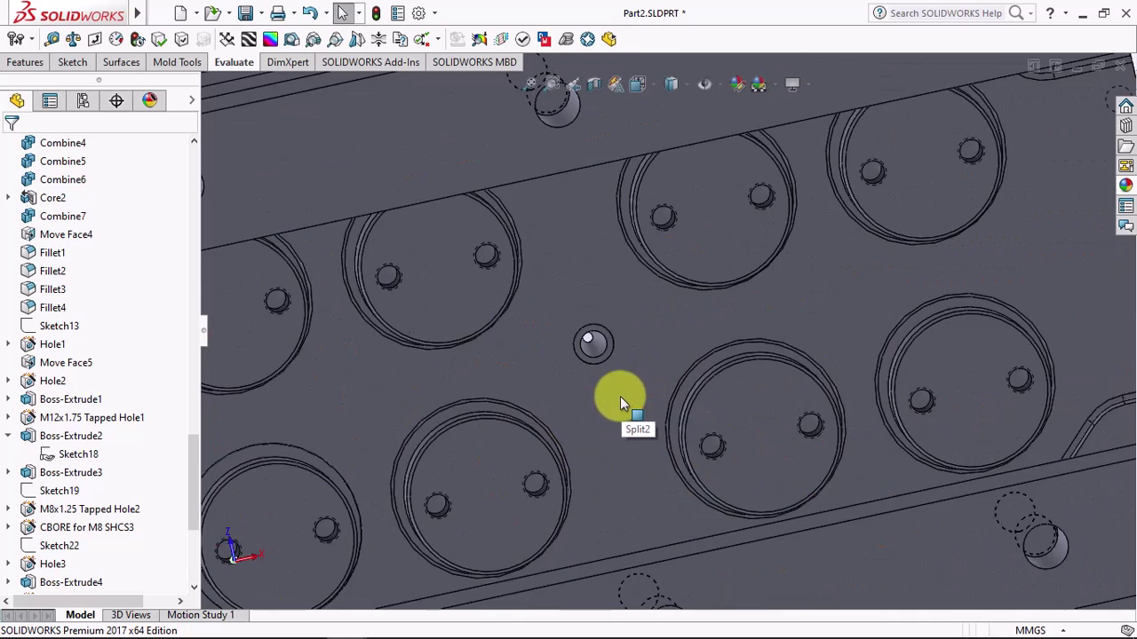
scroll(620, 396, down, 3)
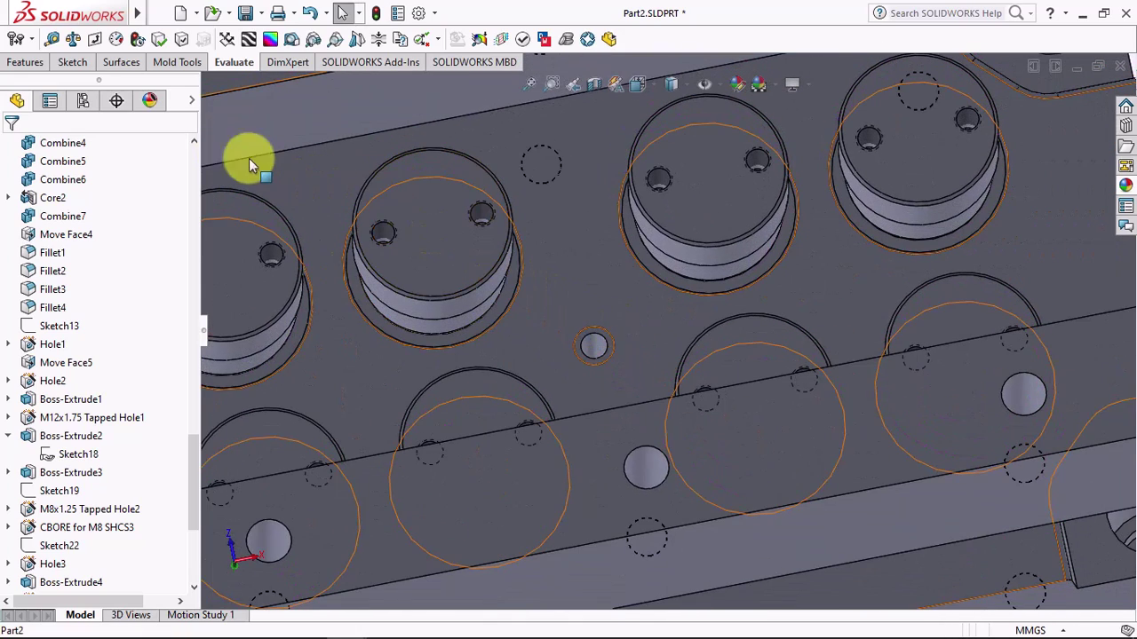
Step: Move the small sprue hole face 4 mm in the flipped direction
click(177, 62)
click(261, 41)
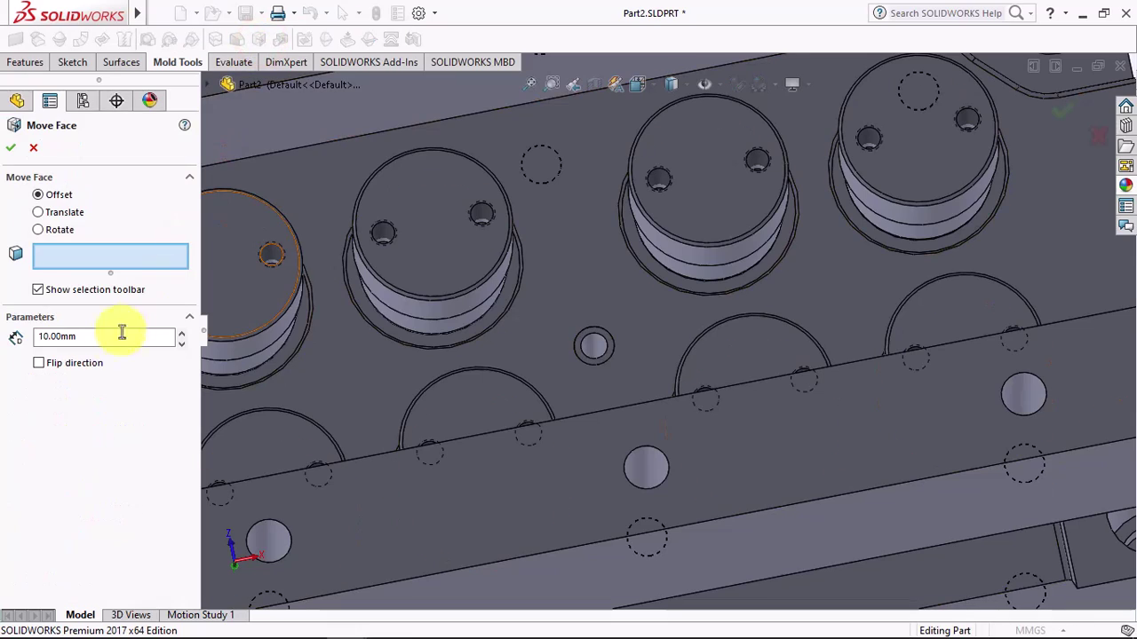
click(40, 364)
scroll(622, 349, down, 3)
click(529, 306)
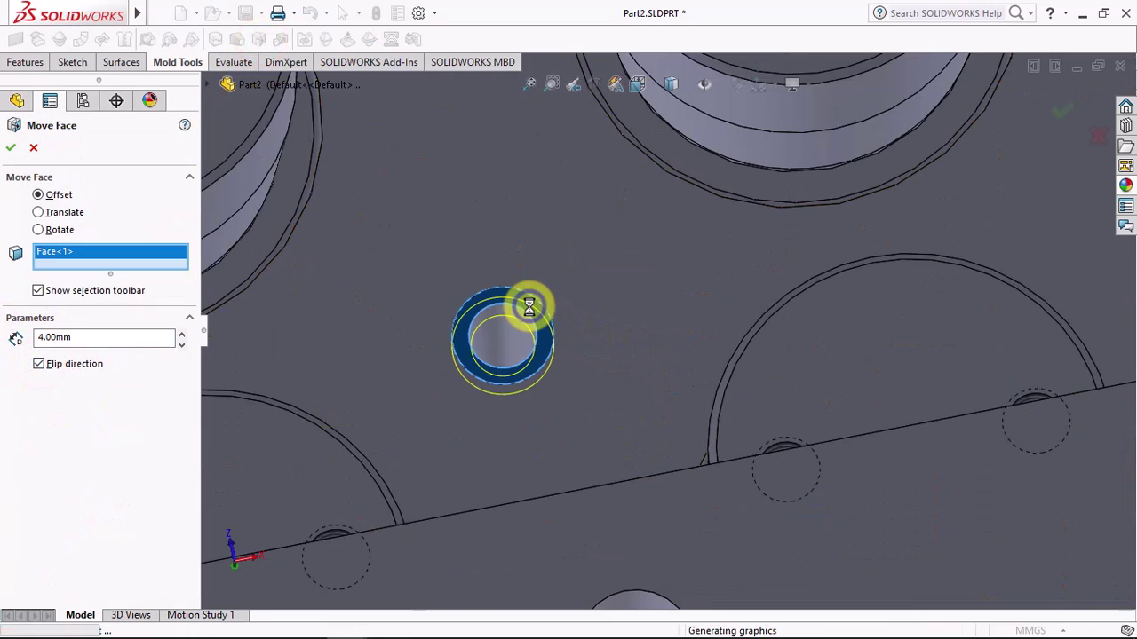
key(Return)
scroll(530, 307, up, 3)
scroll(661, 309, up, 3)
Step: Start a new sketch on the plate's underside face
click(702, 293)
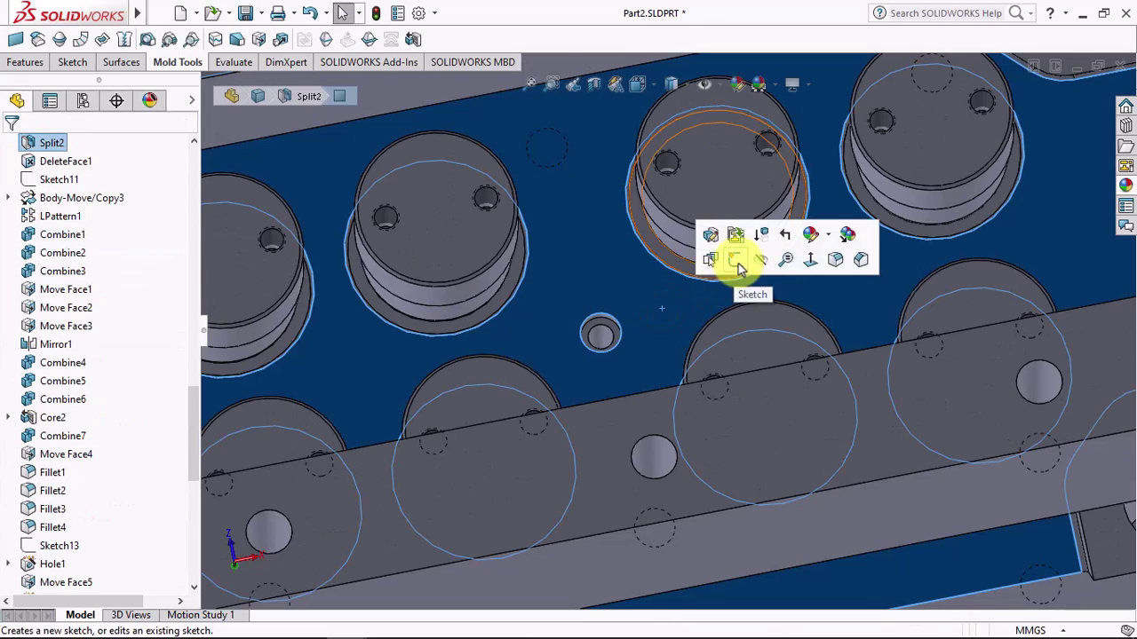
click(741, 263)
click(293, 317)
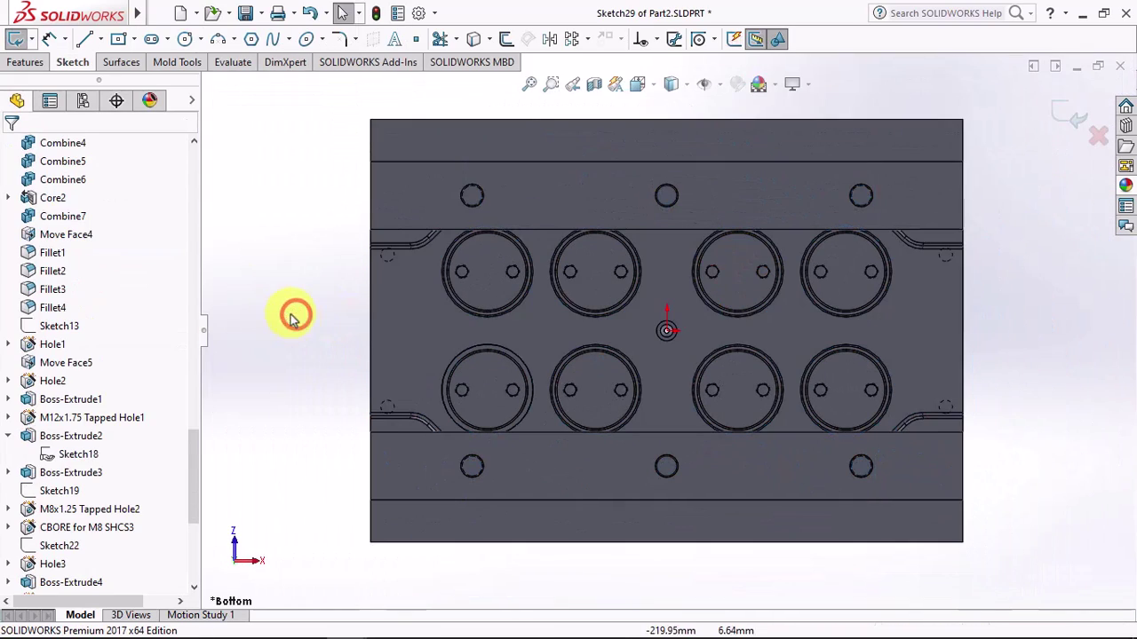
Step: Draw a horizontal midpoint line centred on the sprue for the main runner
click(101, 40)
click(113, 104)
scroll(675, 354, down, 3)
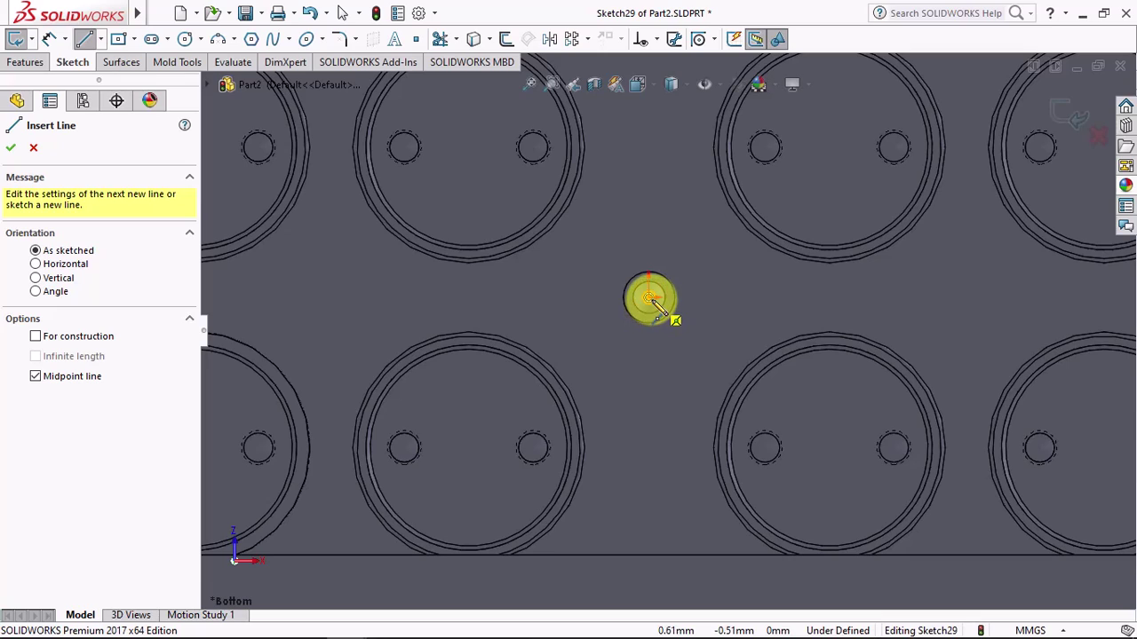
click(652, 299)
scroll(507, 314, up, 2)
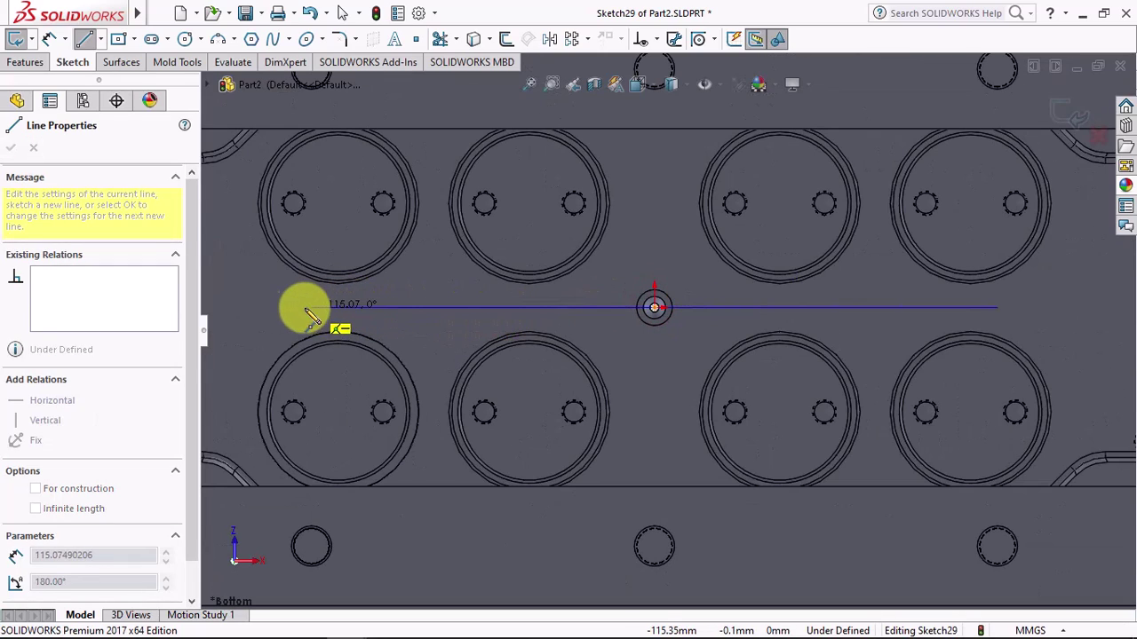
key(f)
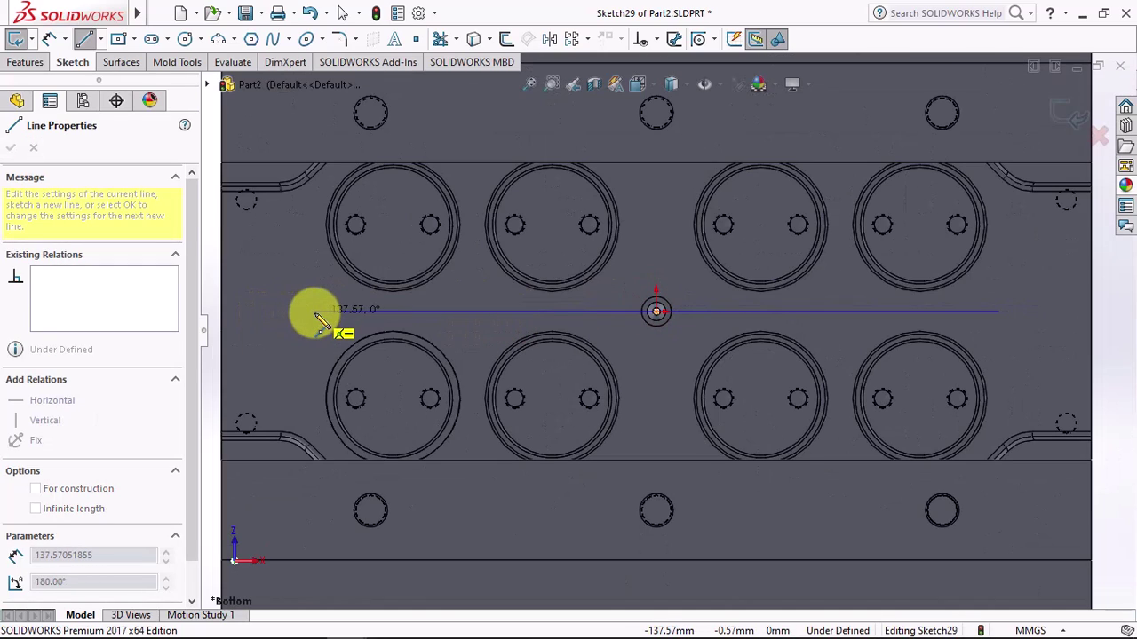
click(440, 313)
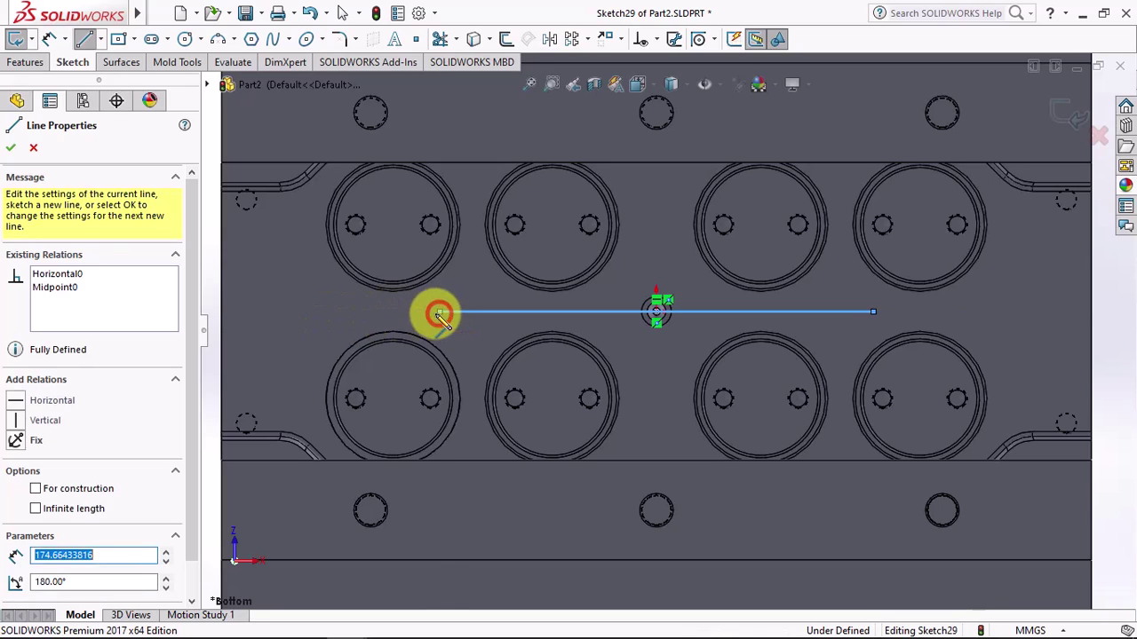
click(49, 38)
Step: Dimension the runner line's length to 180 mm
click(694, 329)
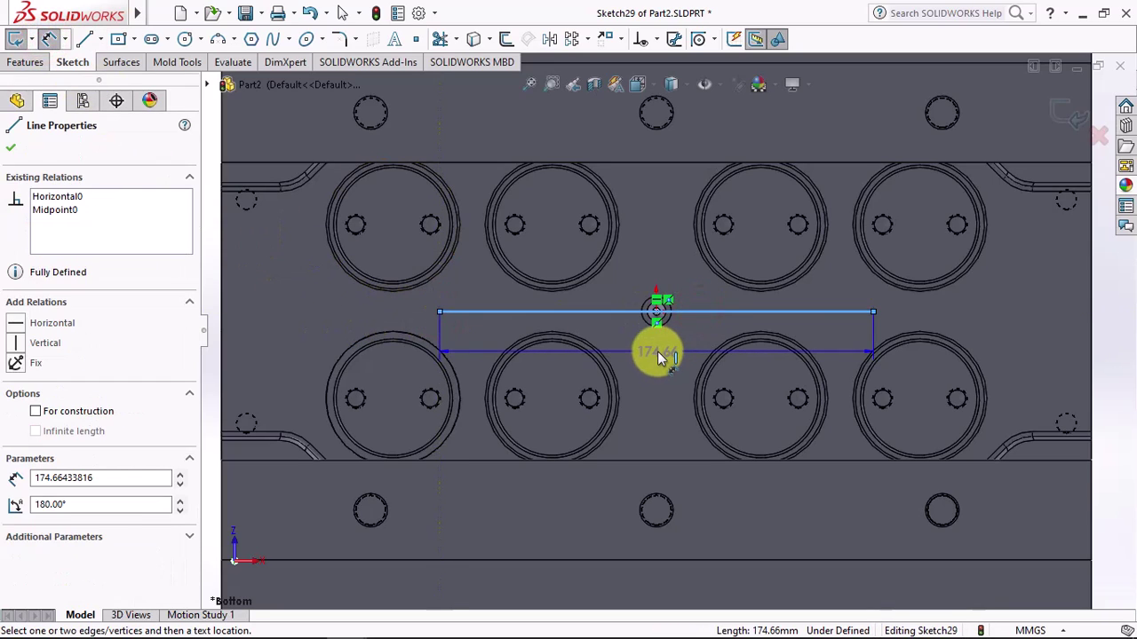
click(657, 350)
text(180)
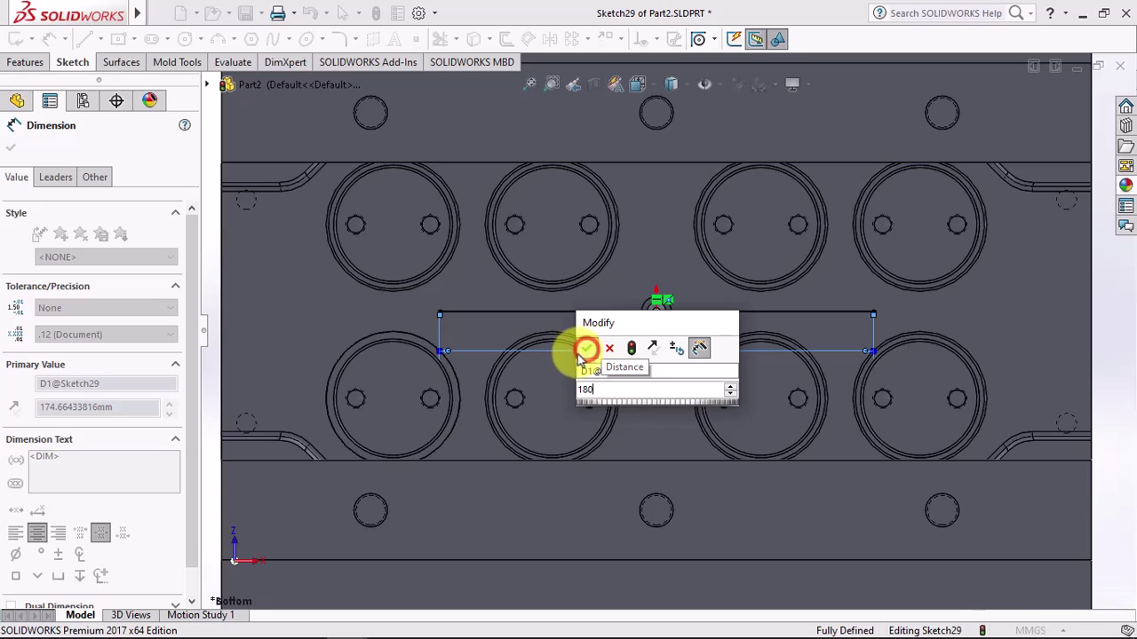
click(586, 349)
click(13, 125)
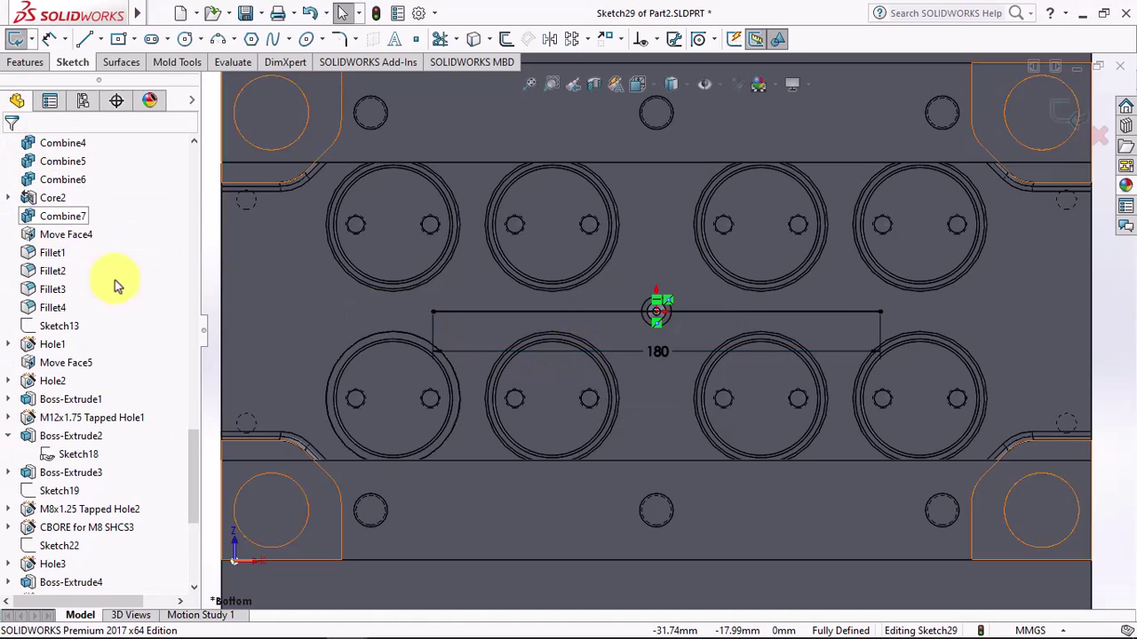
Step: Show Sketch11 as a layout reference
drag(198, 449, 192, 338)
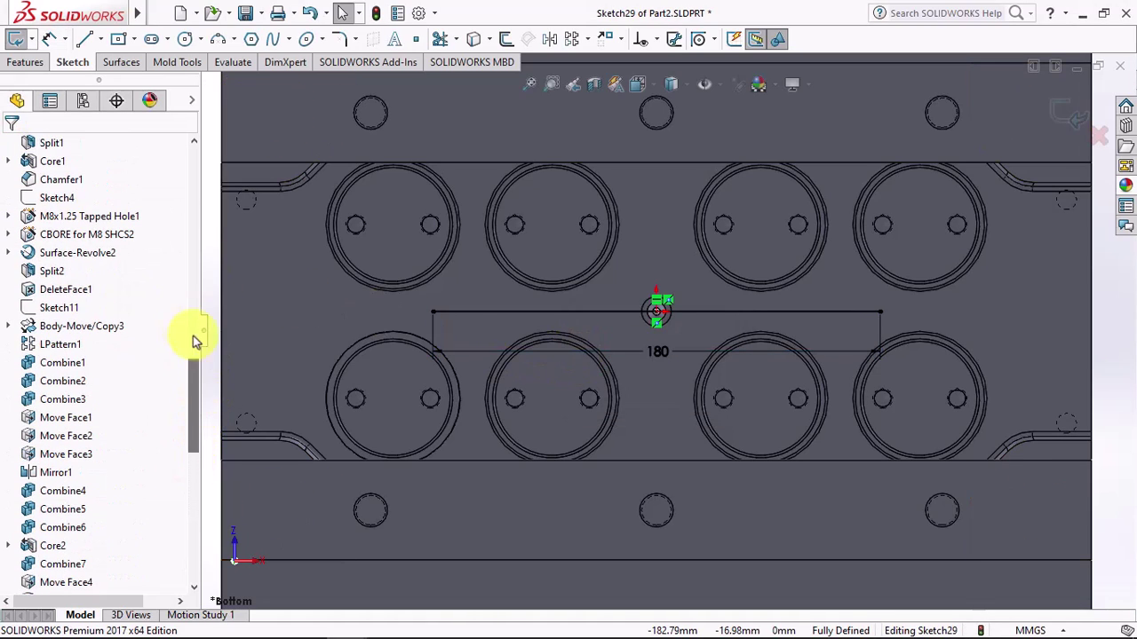
click(60, 307)
click(78, 282)
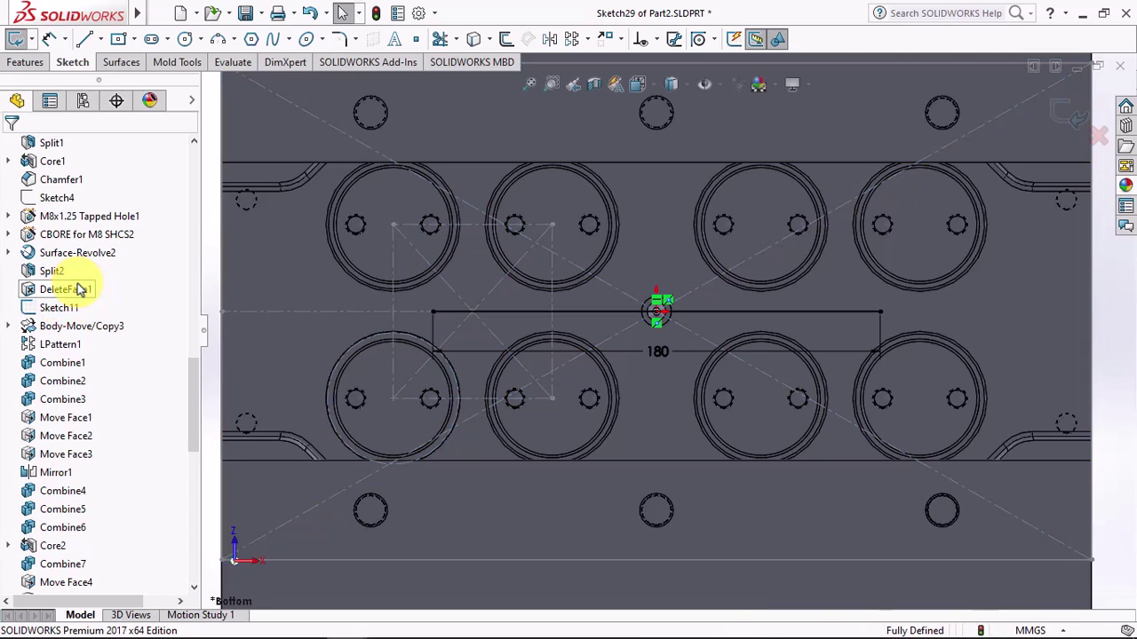
Step: Draw two crossing diagonal midpoint lines at the runner's left end
click(98, 40)
click(101, 98)
scroll(479, 336, down, 2)
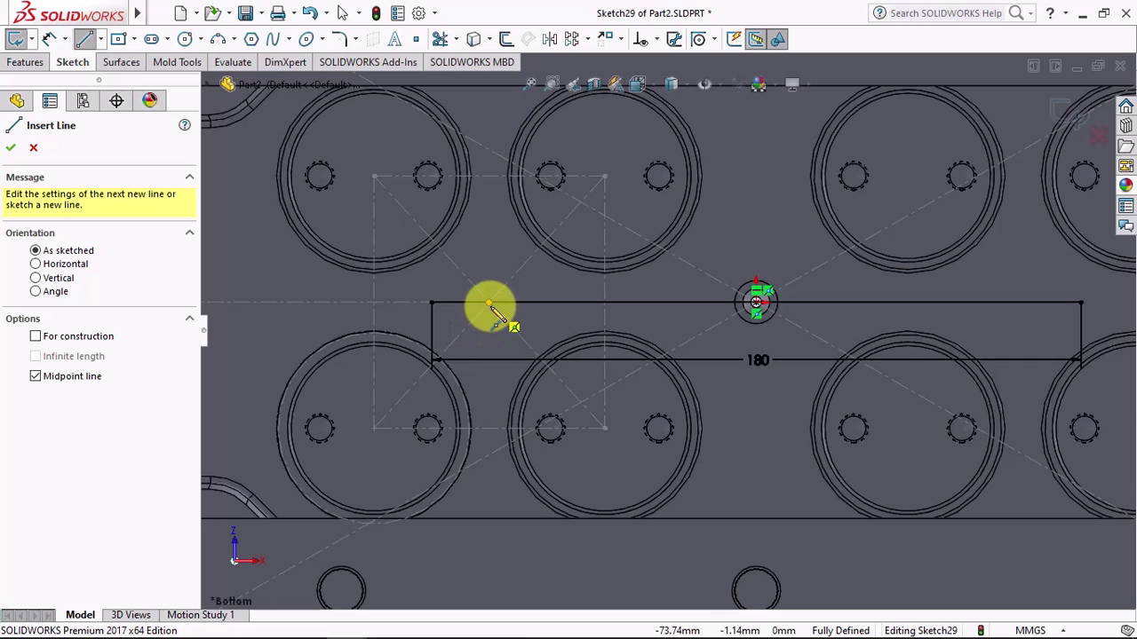
click(488, 304)
click(533, 257)
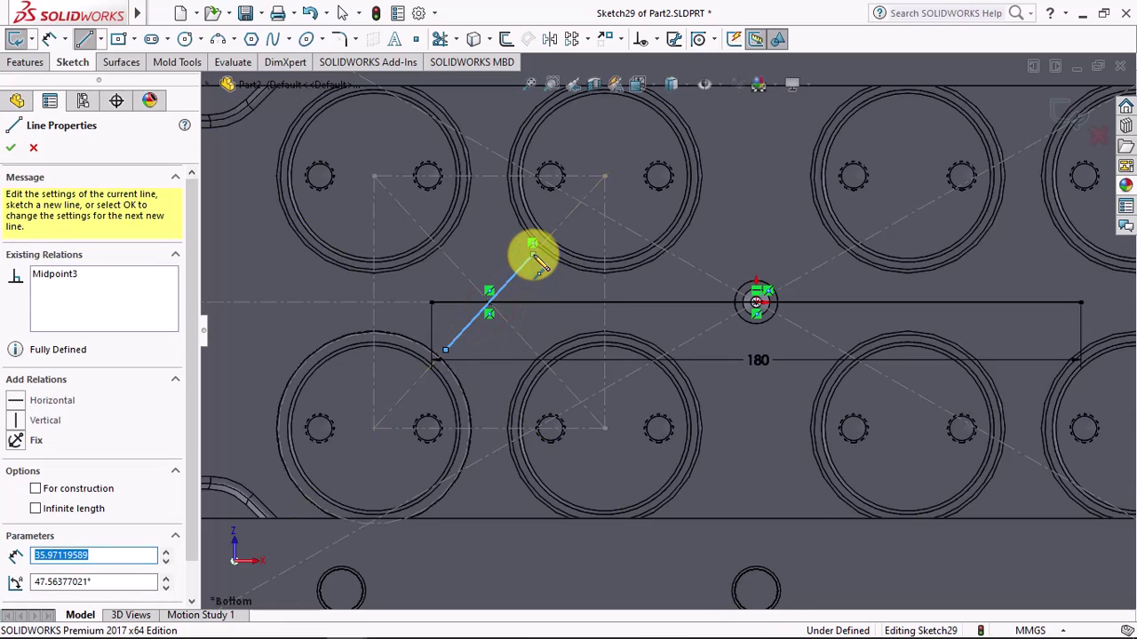
click(542, 277)
click(489, 305)
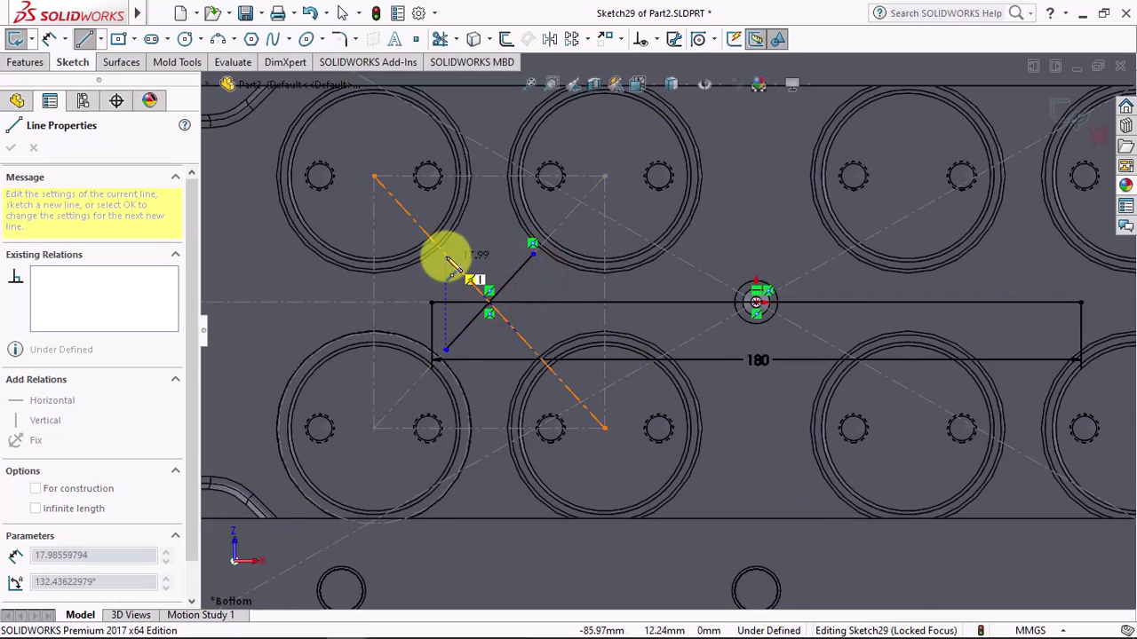
click(444, 255)
click(444, 271)
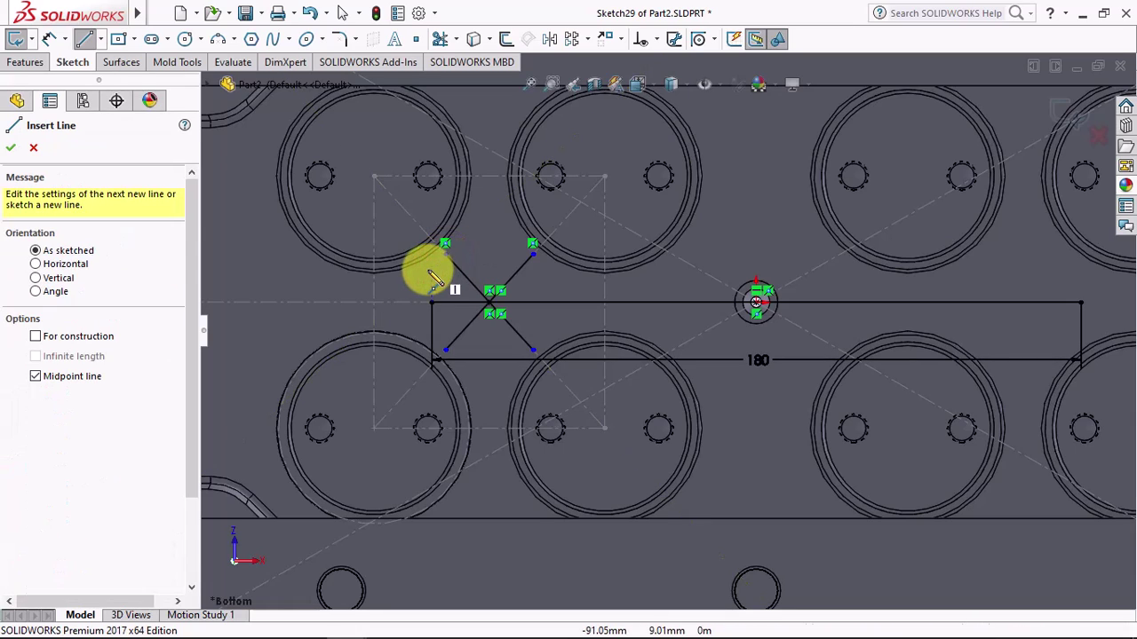
click(49, 38)
Step: Dimension a diagonal's top endpoint 1.50 mm from the cavity circle's nearest point
scroll(515, 246, down, 3)
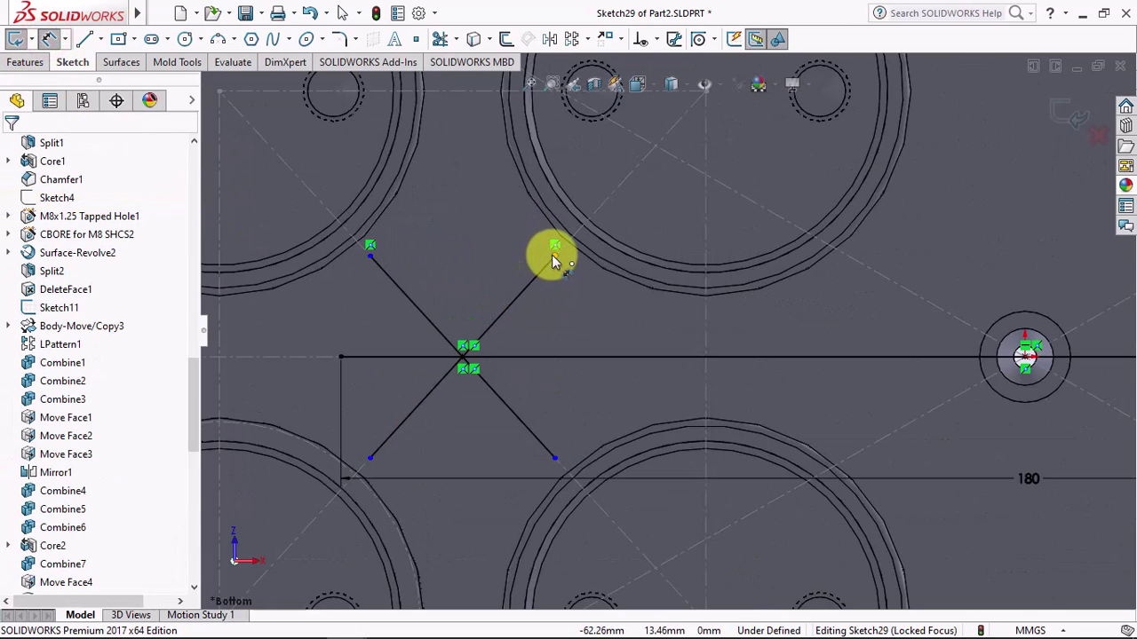
click(552, 258)
click(578, 257)
click(660, 242)
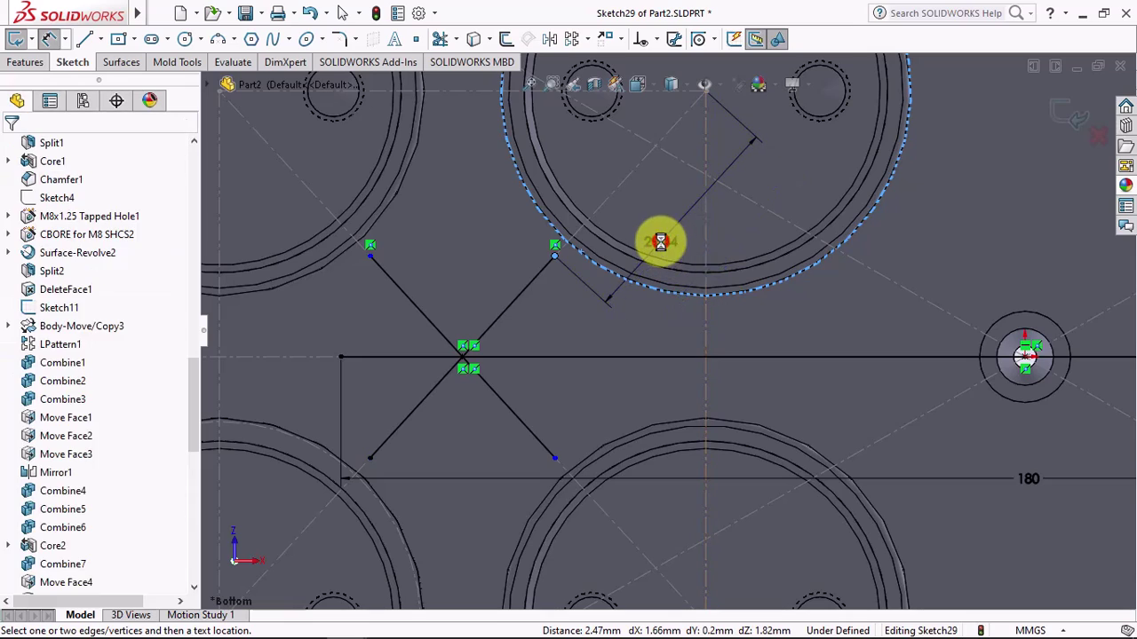
click(583, 242)
click(55, 177)
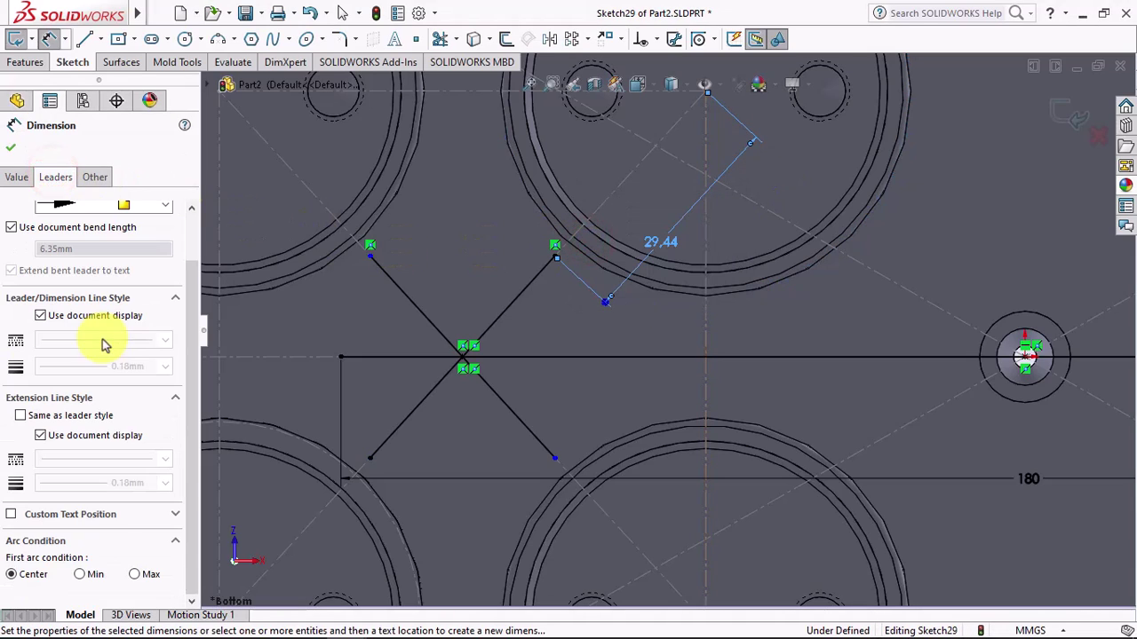
click(95, 574)
double_click(609, 293)
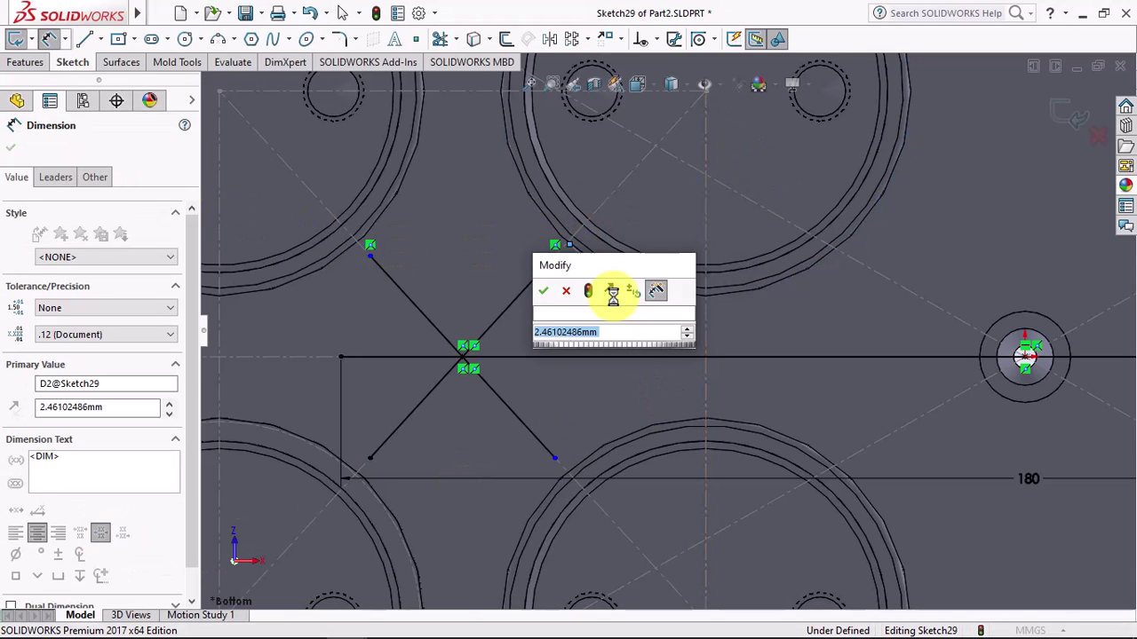
click(542, 290)
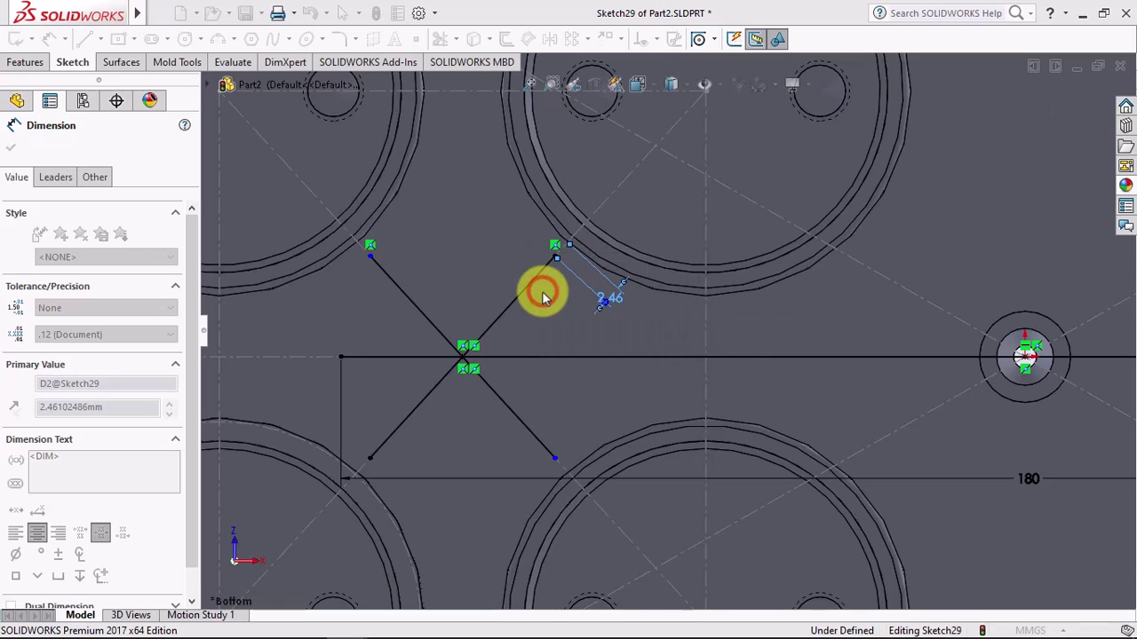
click(11, 148)
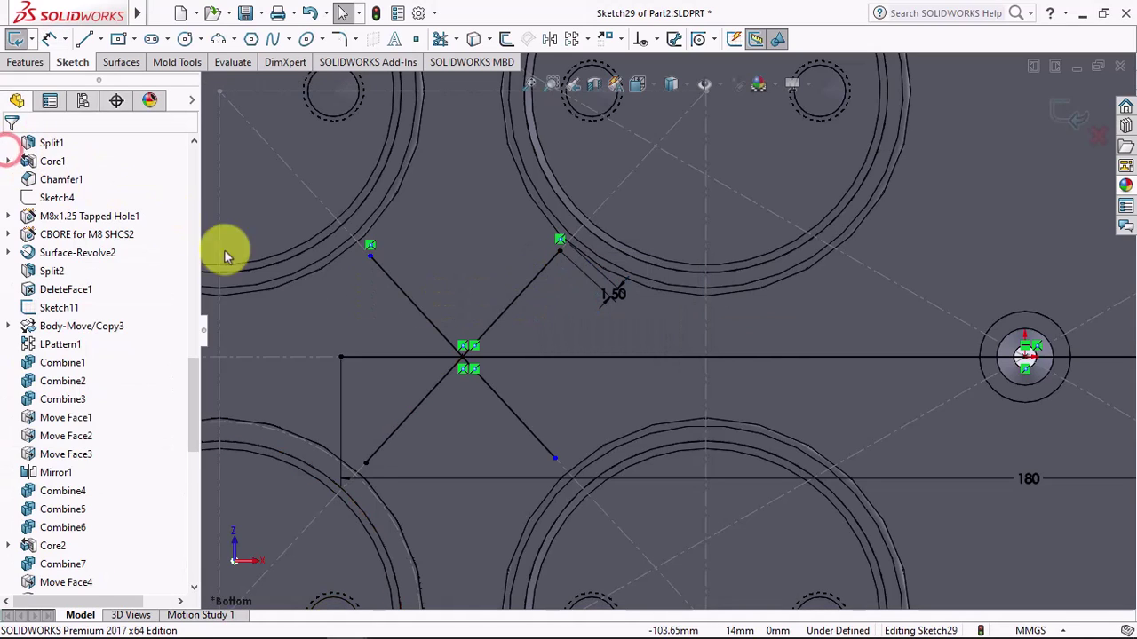
Step: Make the two diagonals' top endpoints horizontal to each other
click(557, 251)
ctrl+click(558, 252)
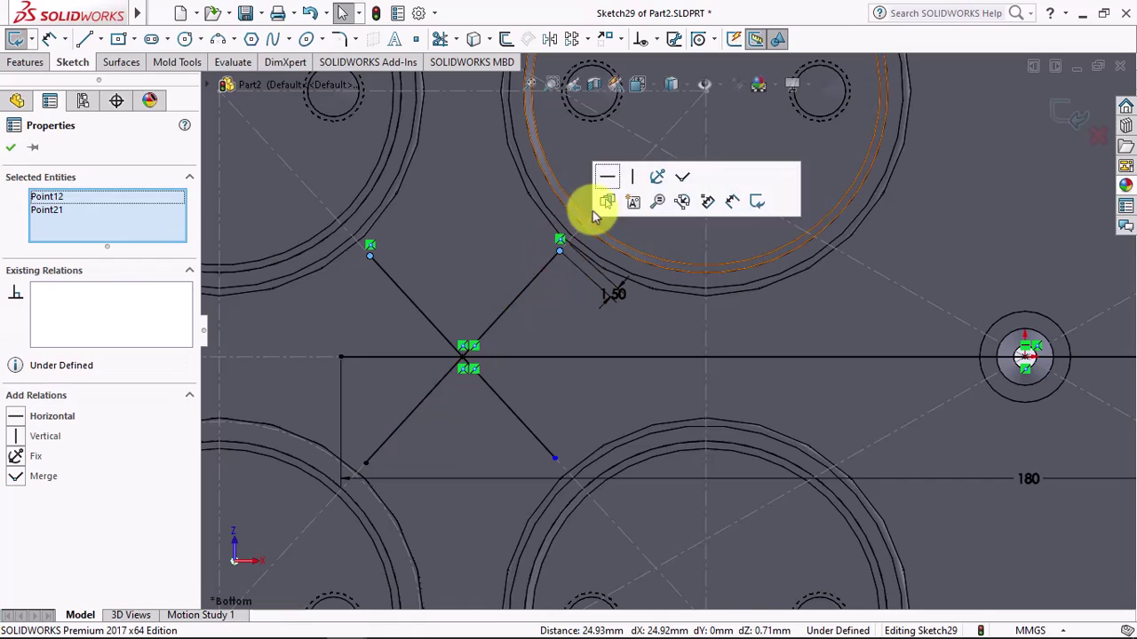
click(610, 175)
click(11, 147)
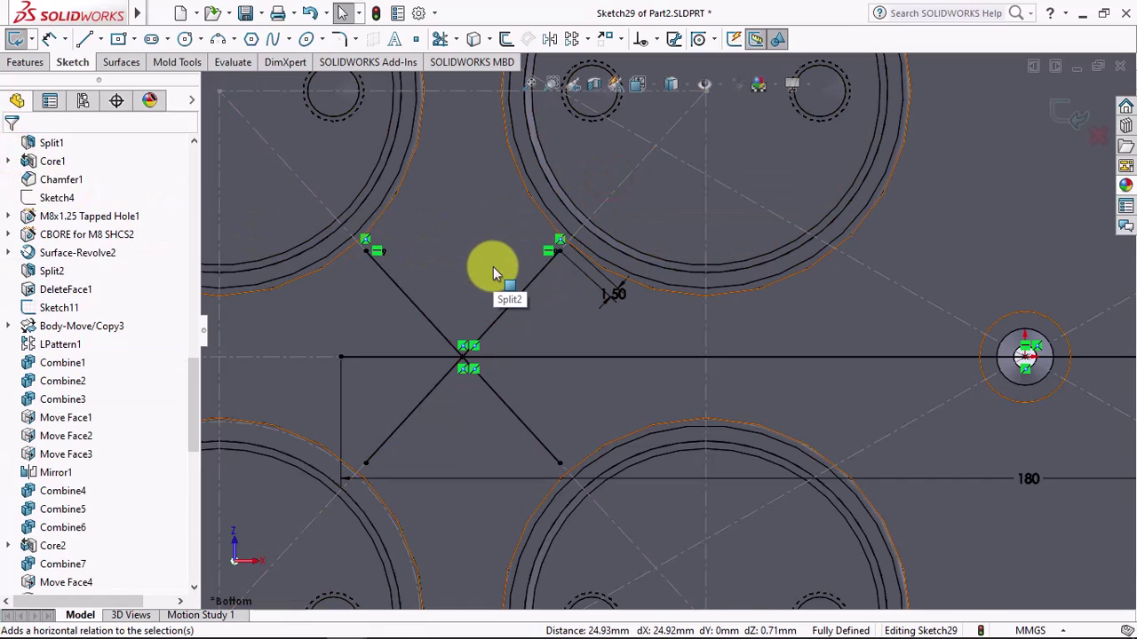
Step: Hide reference Sketch11 and exit the runner sketch
key(z)
key(z)
key(z)
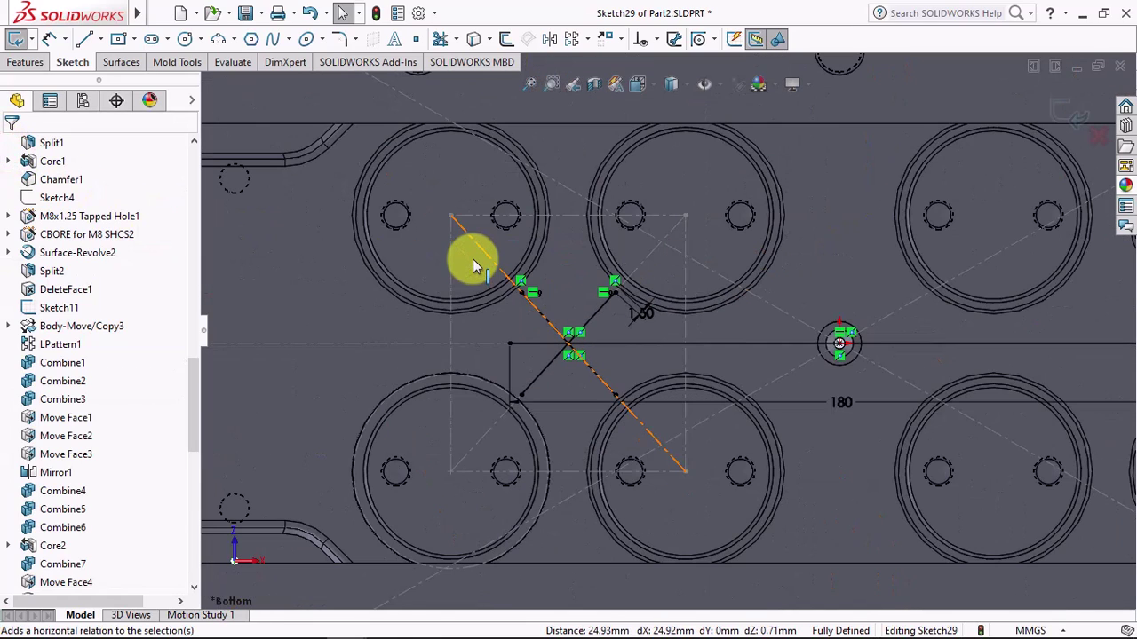
right_click(453, 288)
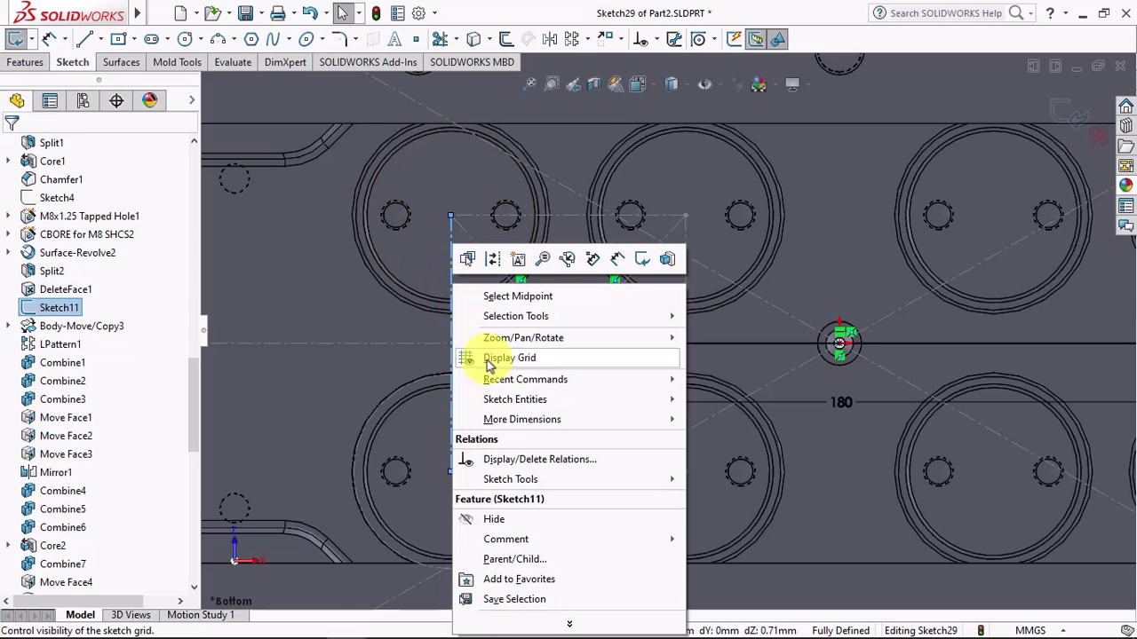
click(496, 524)
key(z)
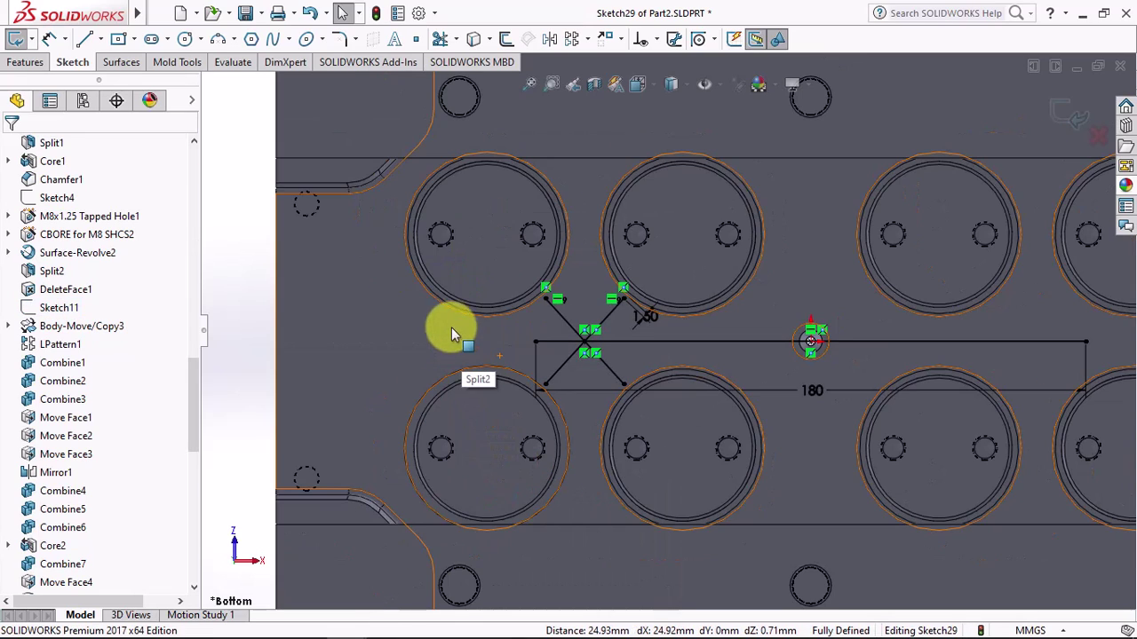
click(1072, 111)
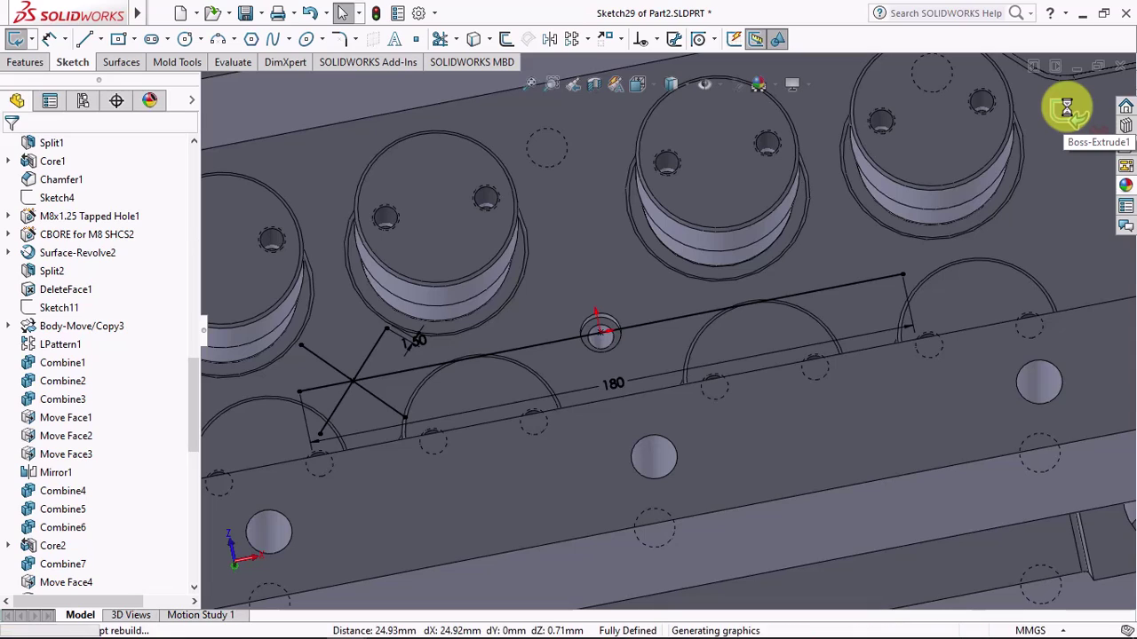
Step: Swept-cut a 7 mm circular profile along the straight runner line into Split3 only
click(25, 64)
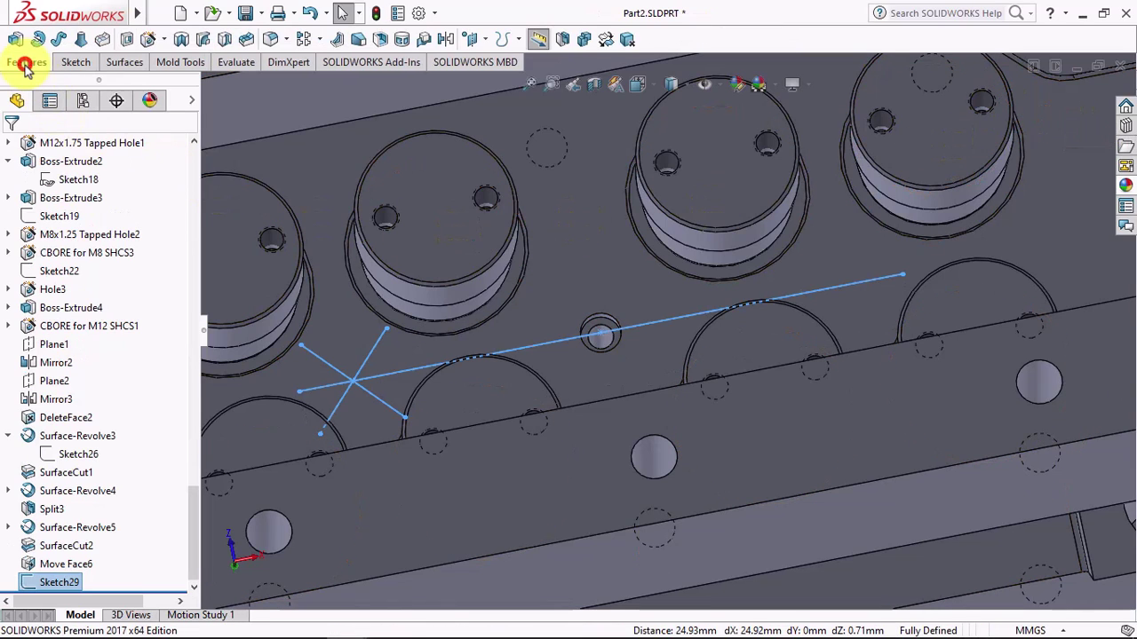
click(203, 42)
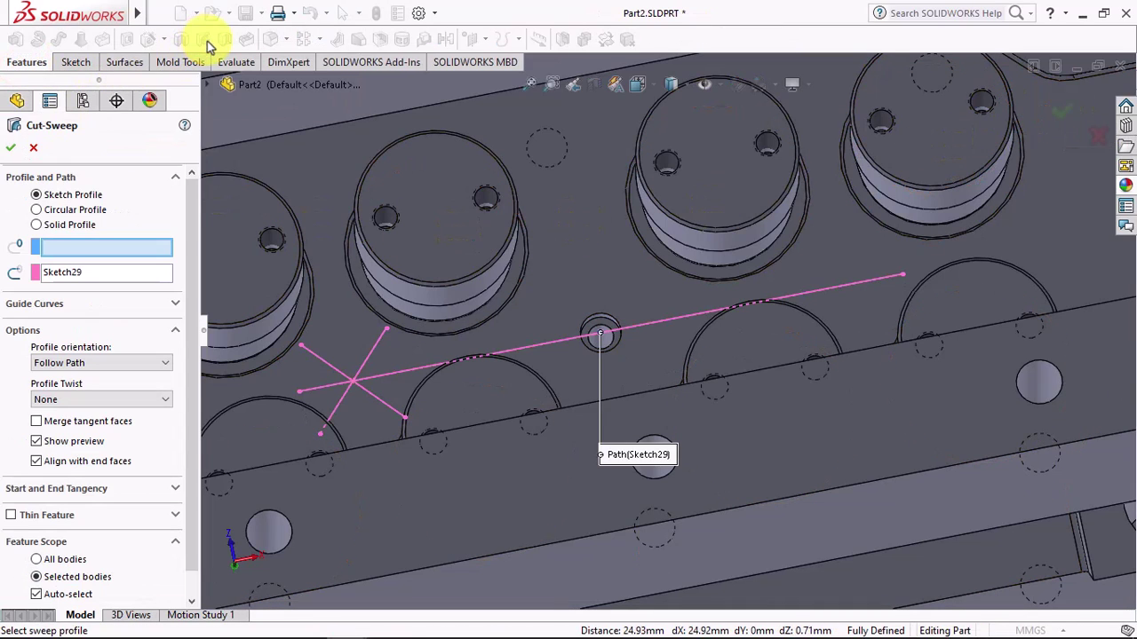
click(50, 209)
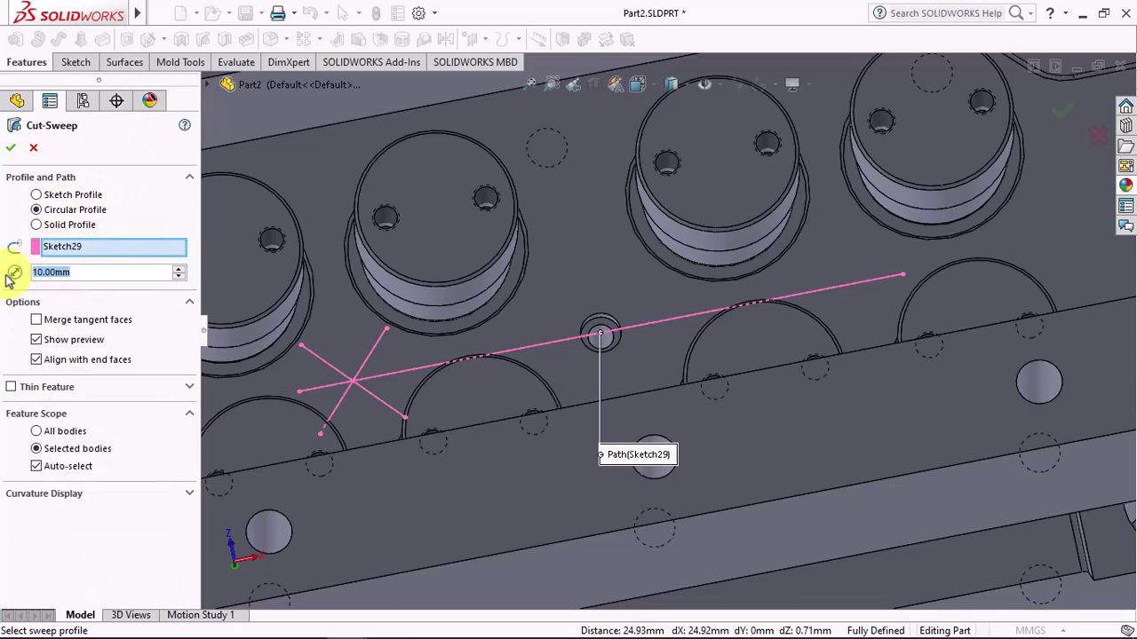
text(7)
right_click(113, 249)
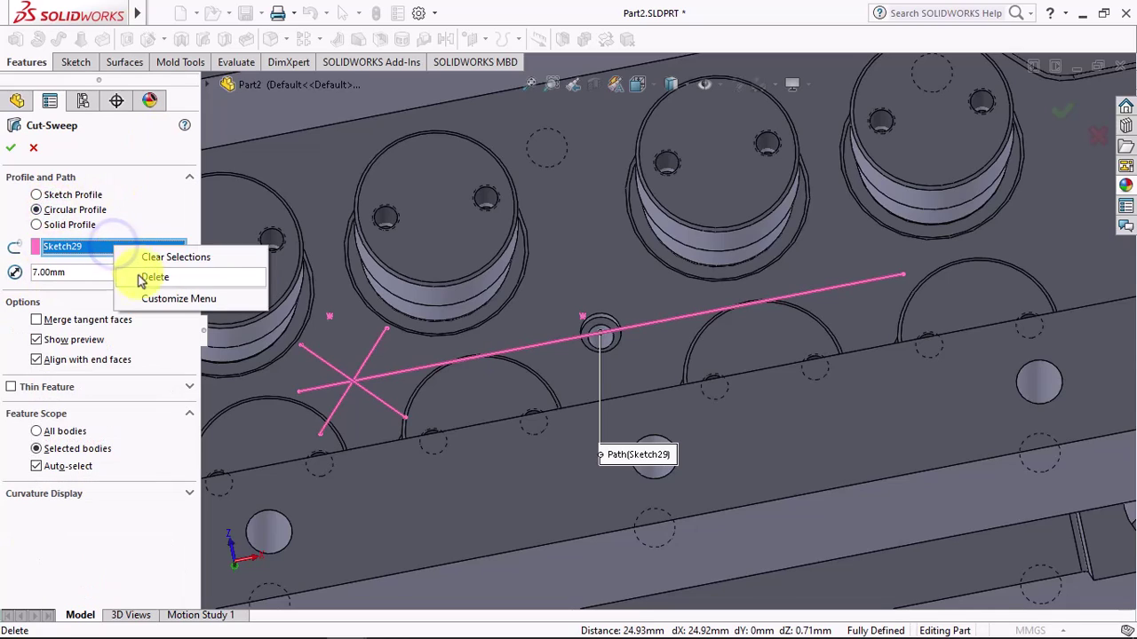
click(151, 276)
right_click(133, 248)
click(169, 275)
click(403, 375)
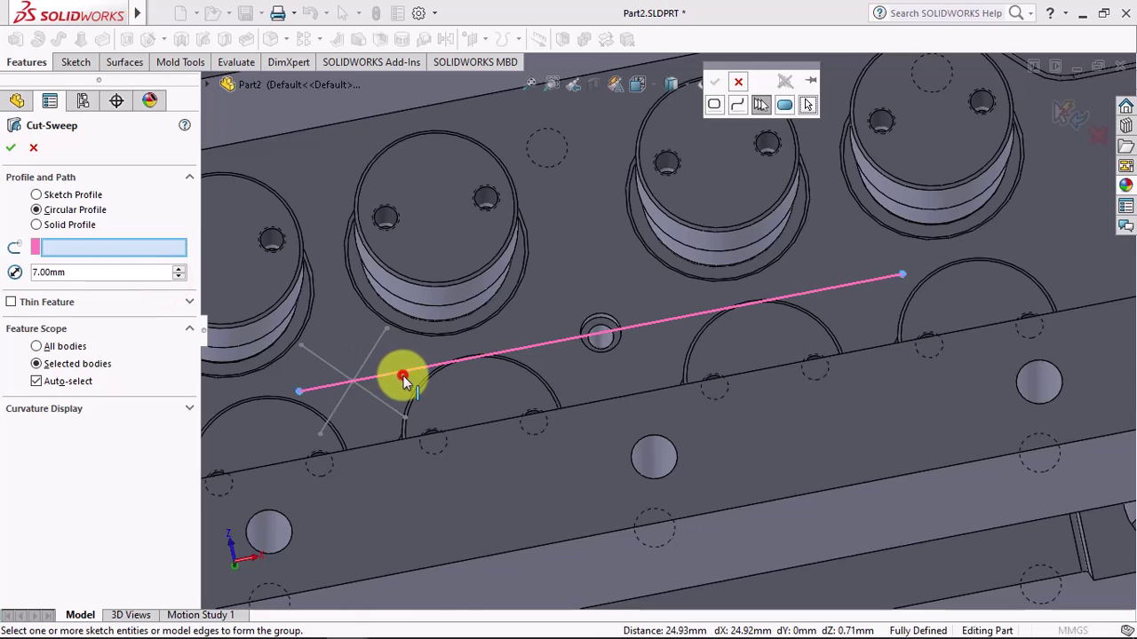
click(722, 82)
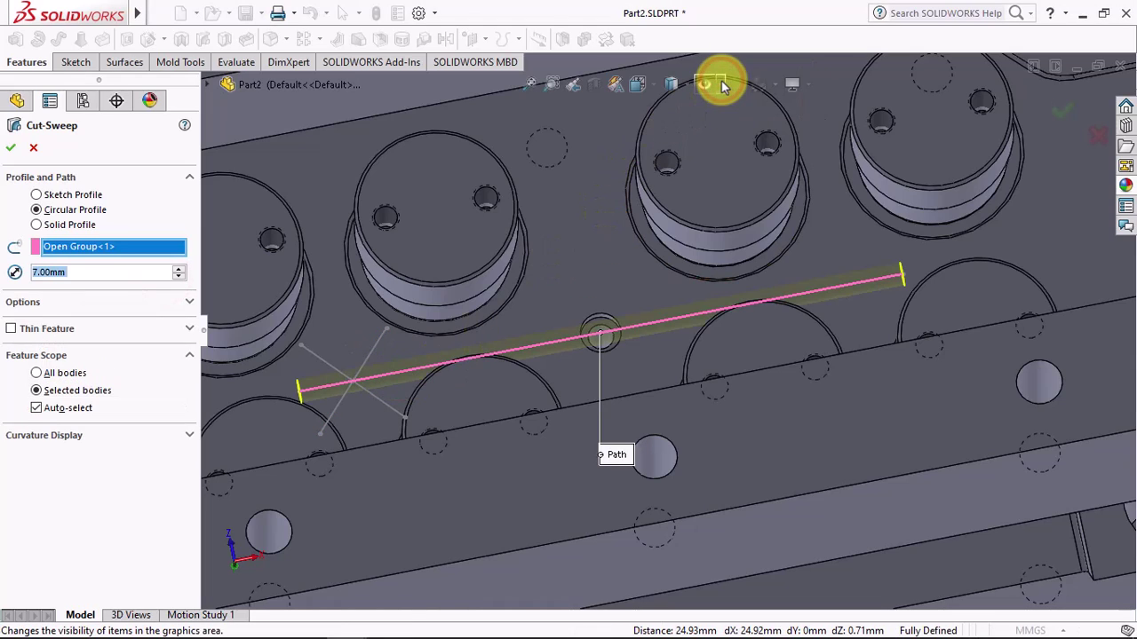
click(56, 409)
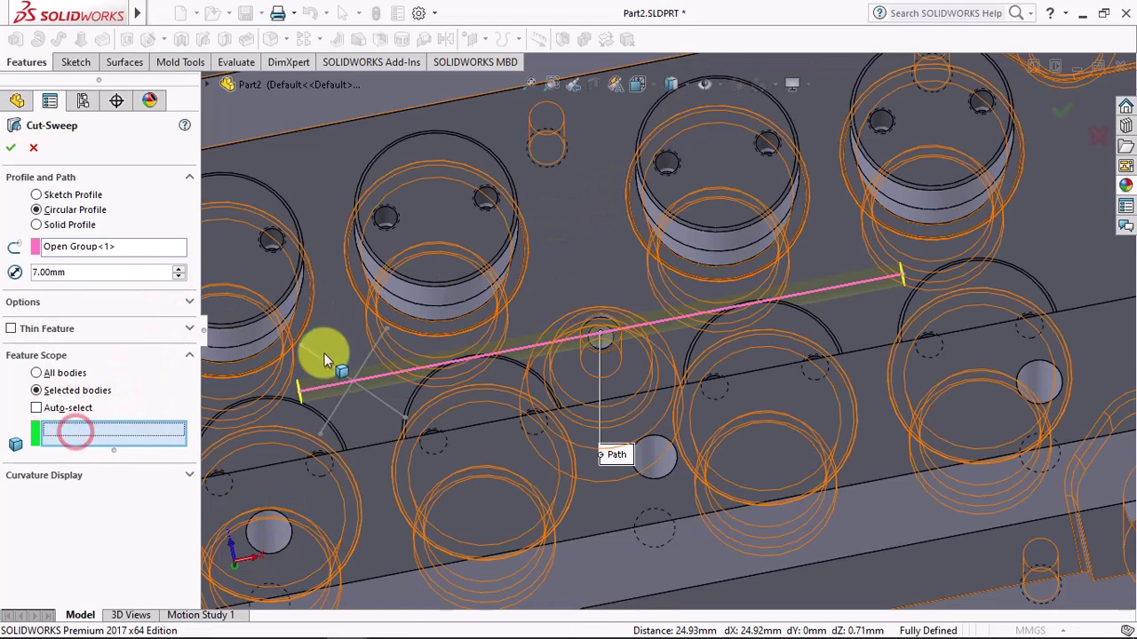
click(333, 331)
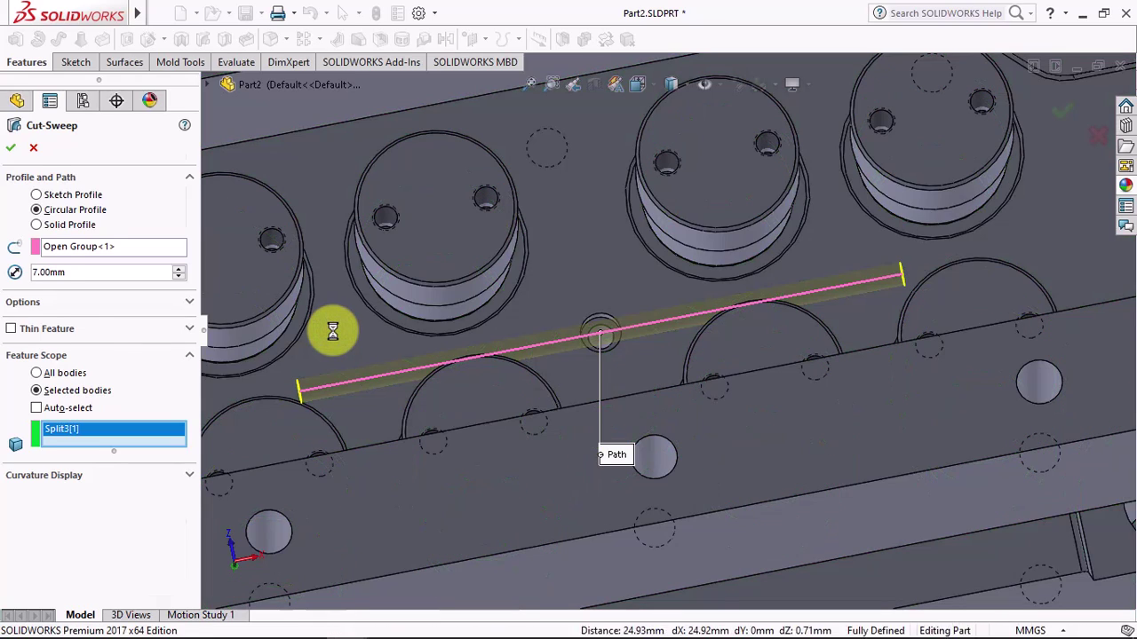
key(Return)
scroll(282, 371, up, 5)
Step: Fillet the left and right end edges of the runner groove at 3.5 mm
middle_drag(236, 393, 238, 424)
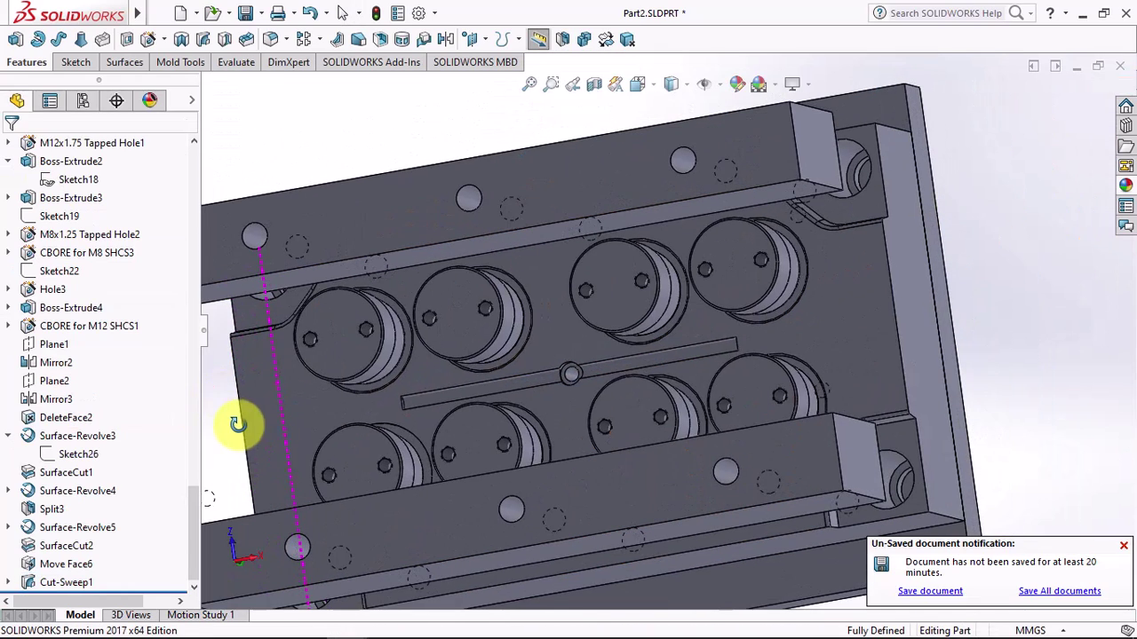
click(271, 39)
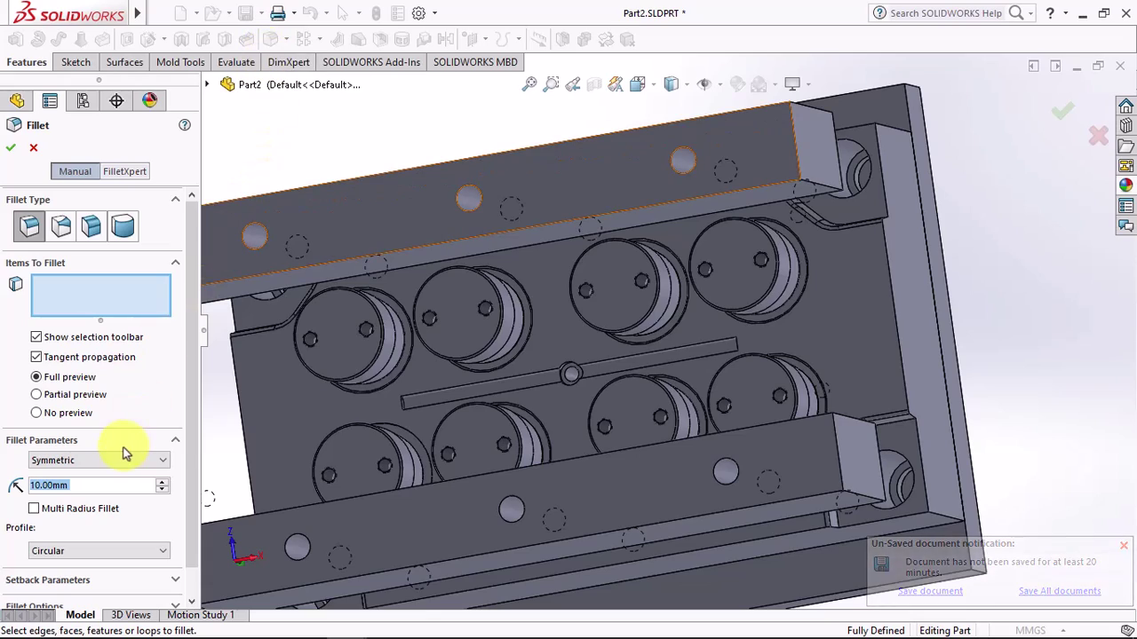
text(3.5)
key(Return)
scroll(407, 428, down, 5)
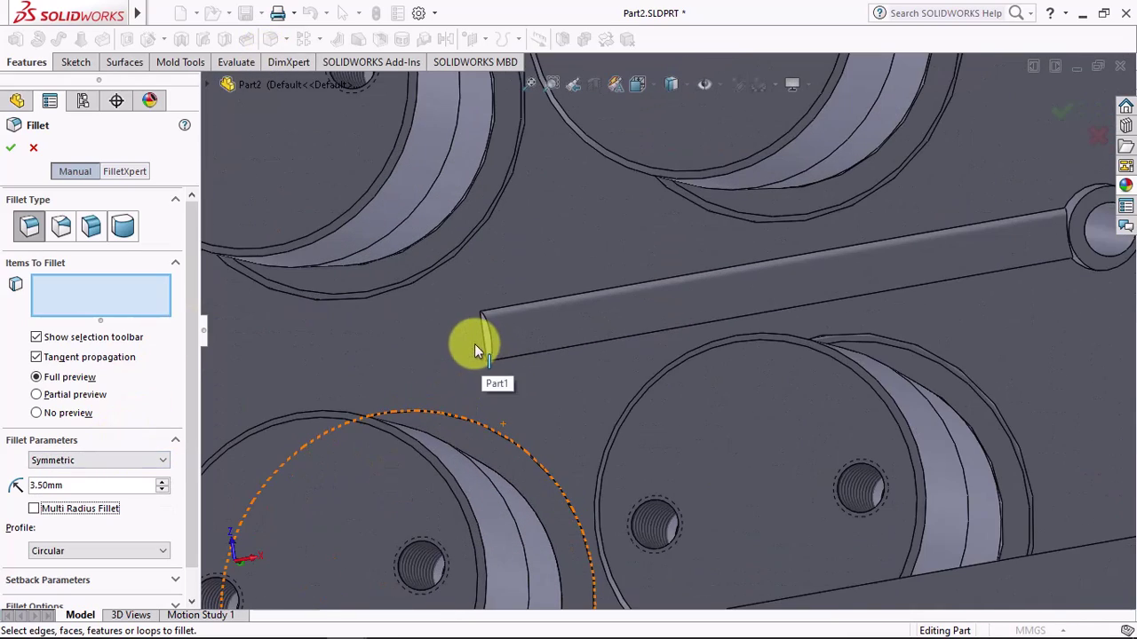
click(491, 341)
scroll(492, 342, up, 5)
middle_drag(492, 342, 908, 272)
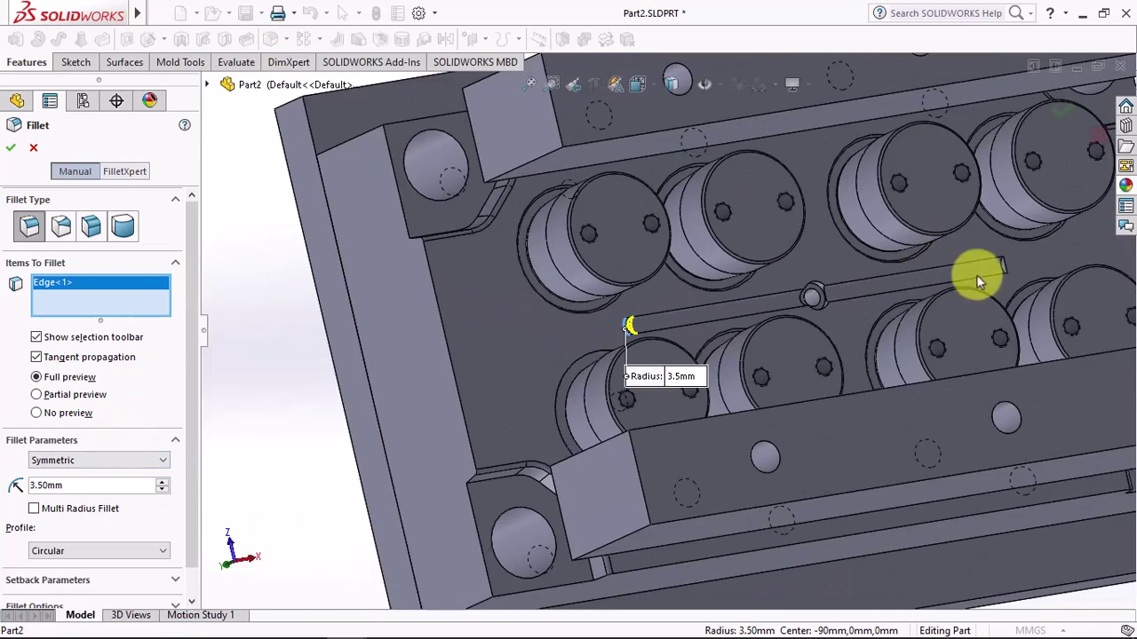
scroll(880, 291, down, 4)
click(868, 297)
key(Return)
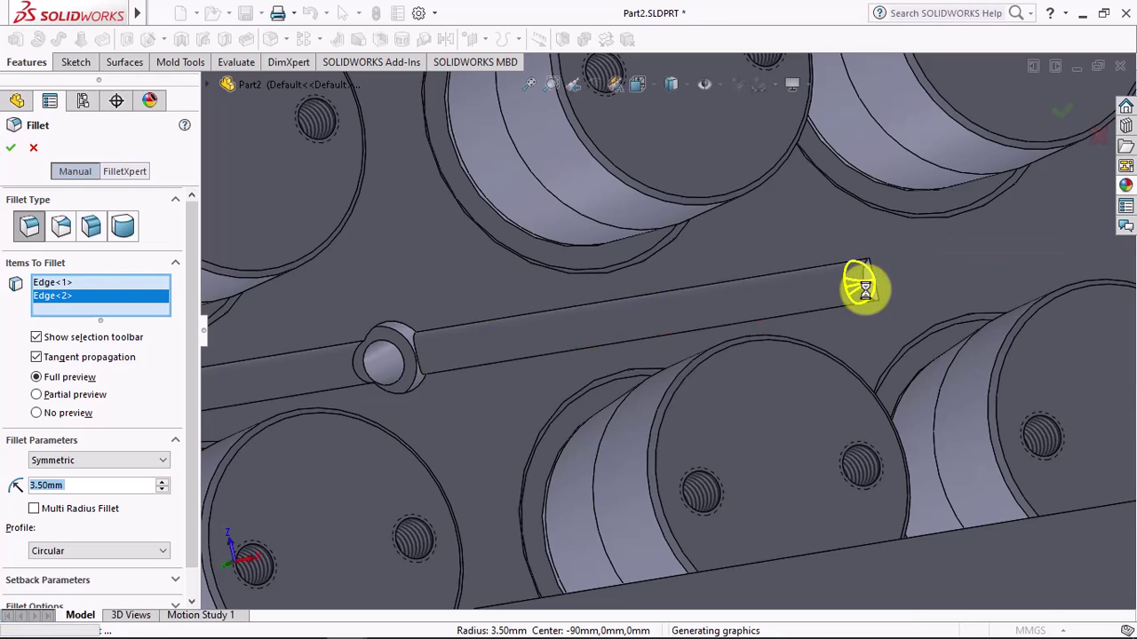
scroll(701, 322, up, 5)
middle_drag(698, 325, 622, 329)
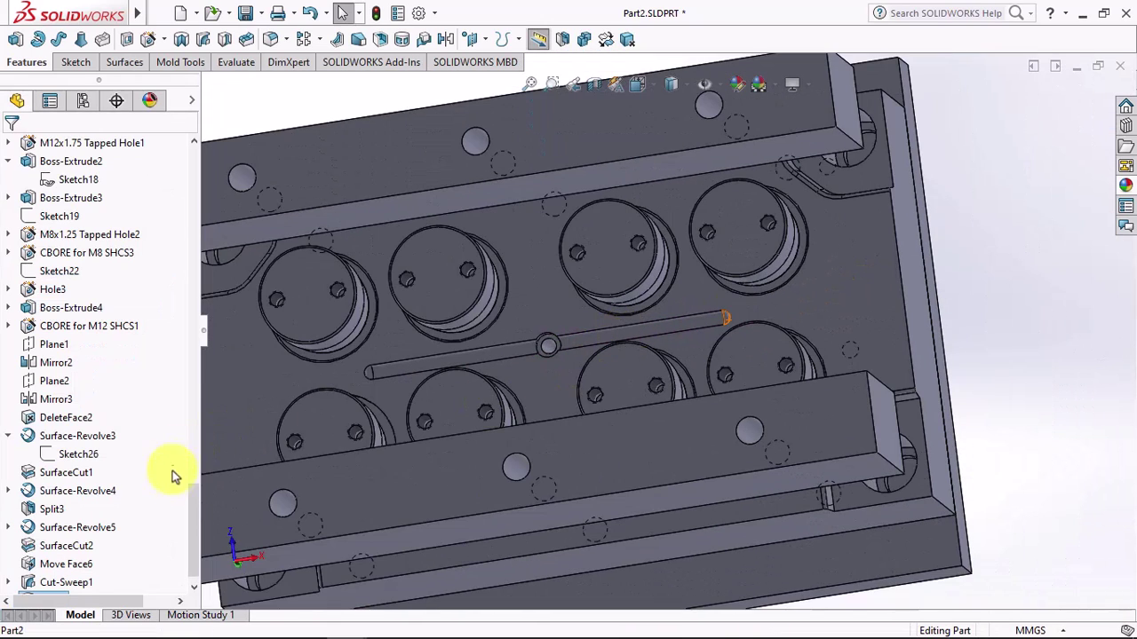
drag(189, 506, 189, 536)
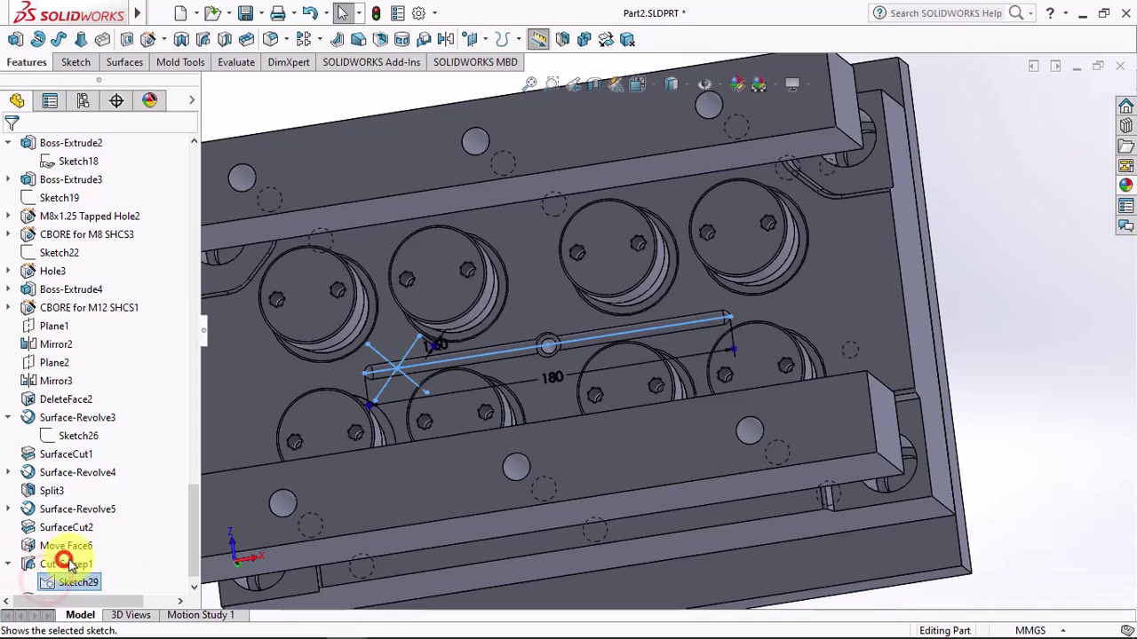
Step: Swept-cut a 7 mm circular profile along the crossed branch lines of Sketch29
click(113, 532)
click(284, 100)
click(203, 40)
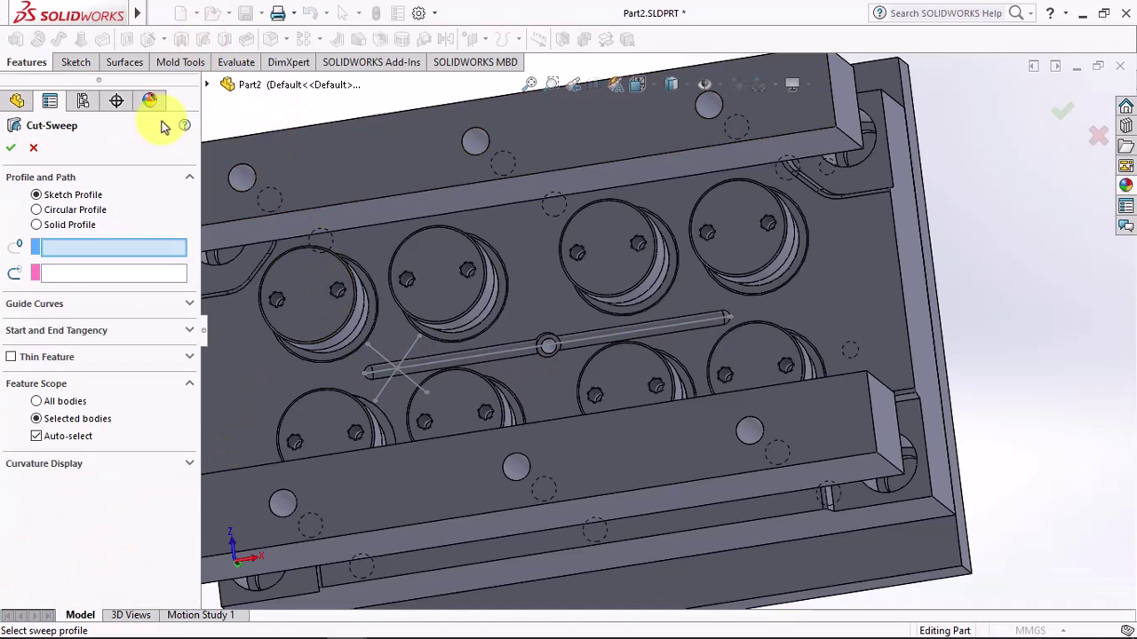
click(37, 210)
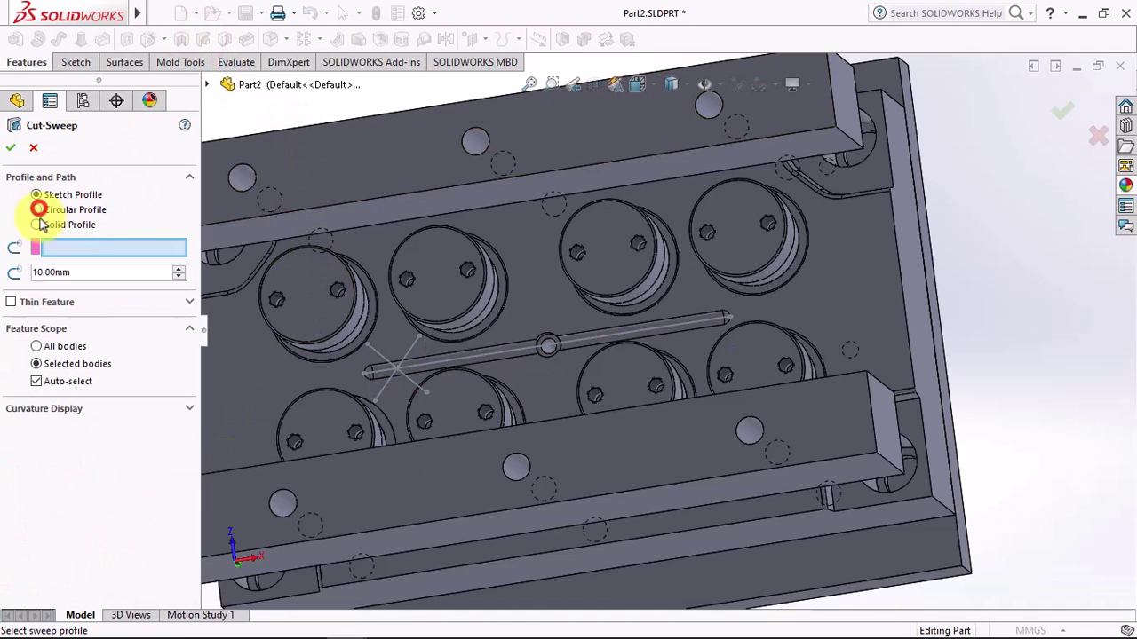
right_click(107, 249)
click(168, 274)
click(406, 402)
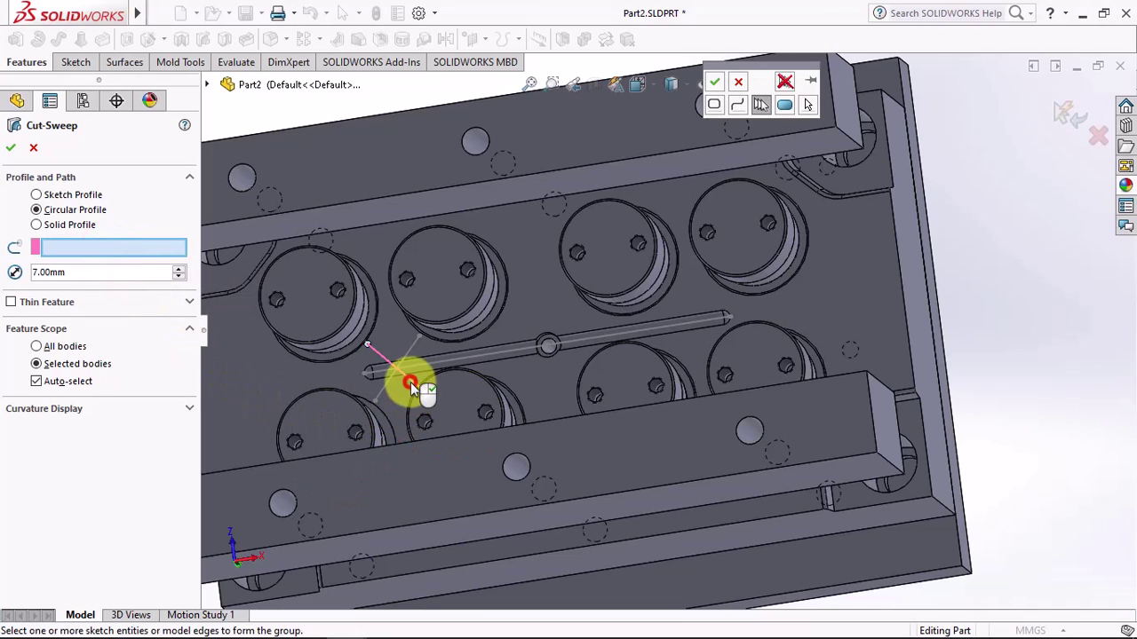
right_click(413, 382)
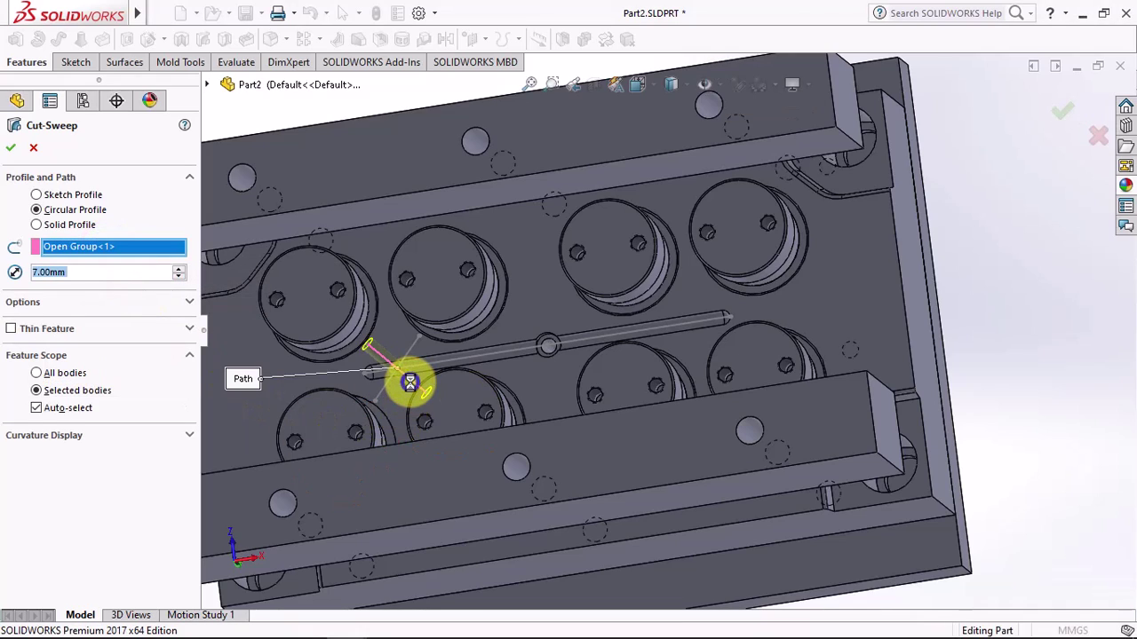
scroll(409, 382, down, 3)
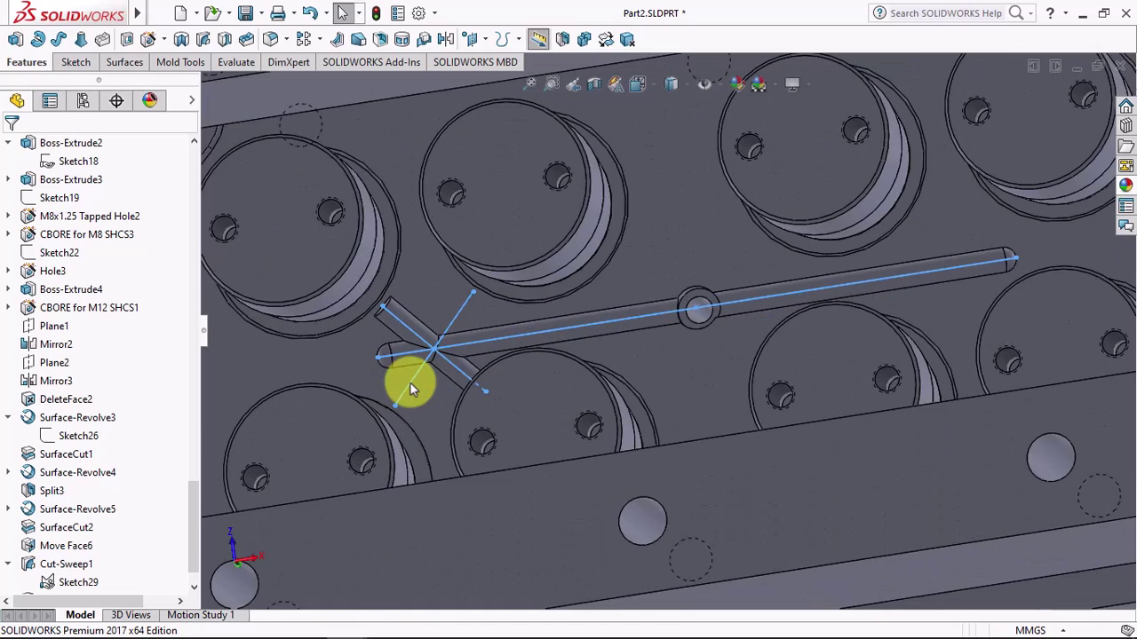
scroll(282, 373, up, 3)
click(282, 373)
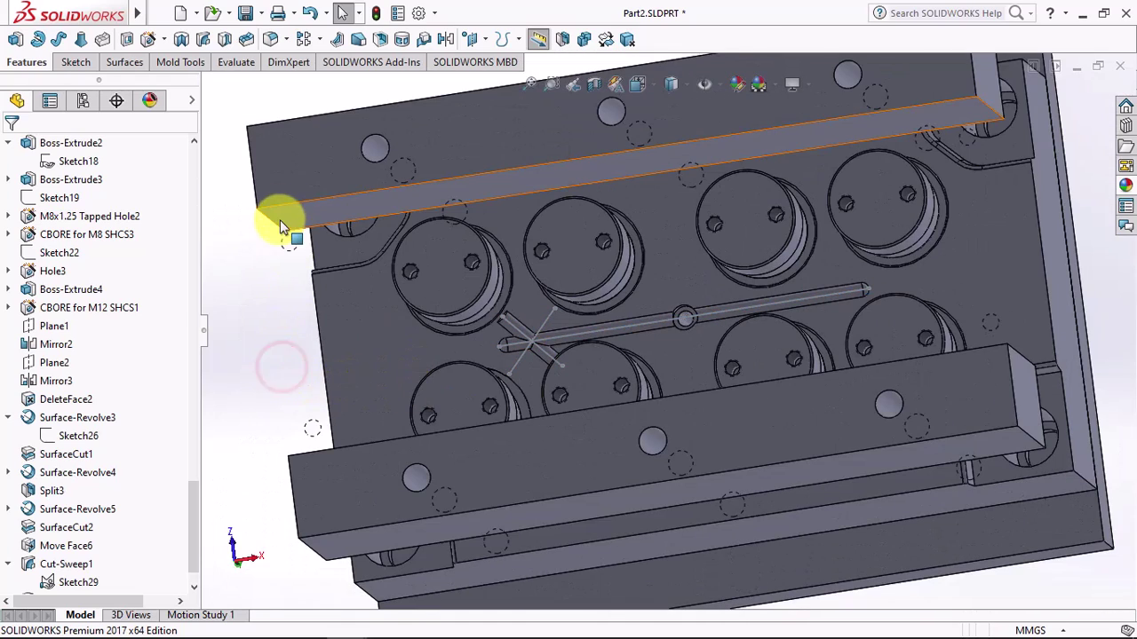
Step: Fillet two branch junction edges at 3.5 mm
click(272, 40)
scroll(490, 338, down, 5)
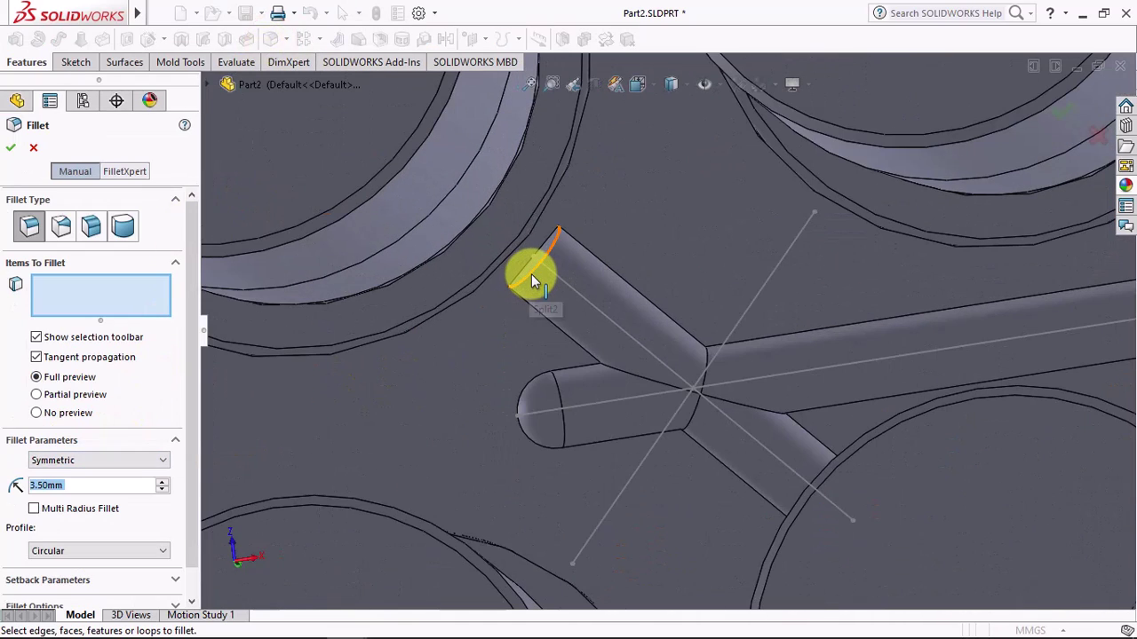
click(531, 282)
middle_drag(576, 322, 827, 529)
click(849, 524)
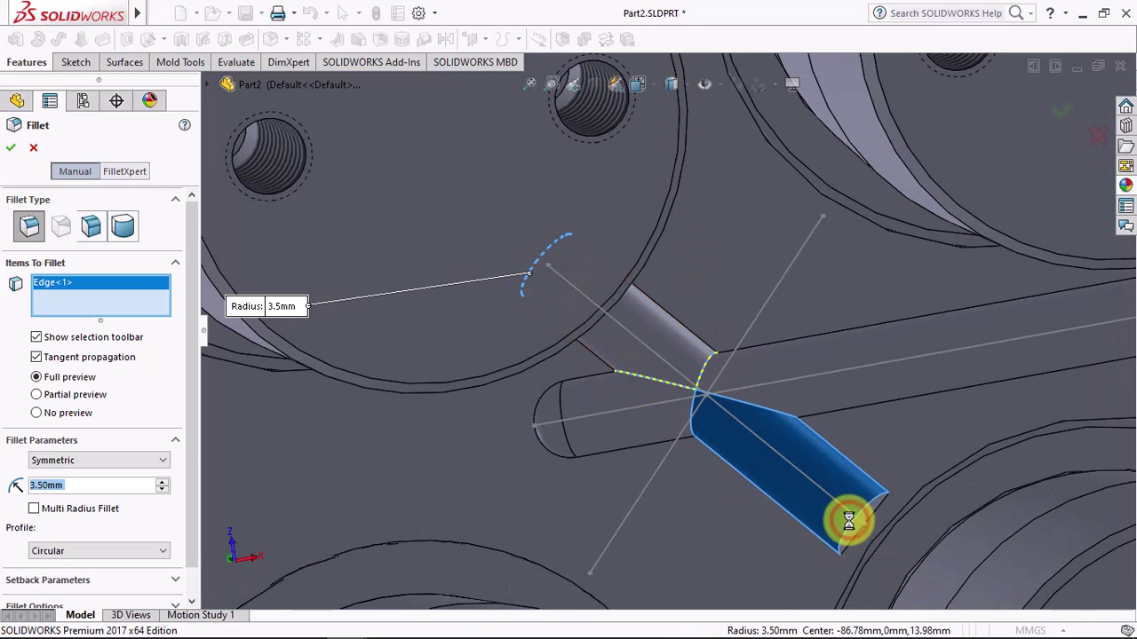
click(848, 524)
click(851, 529)
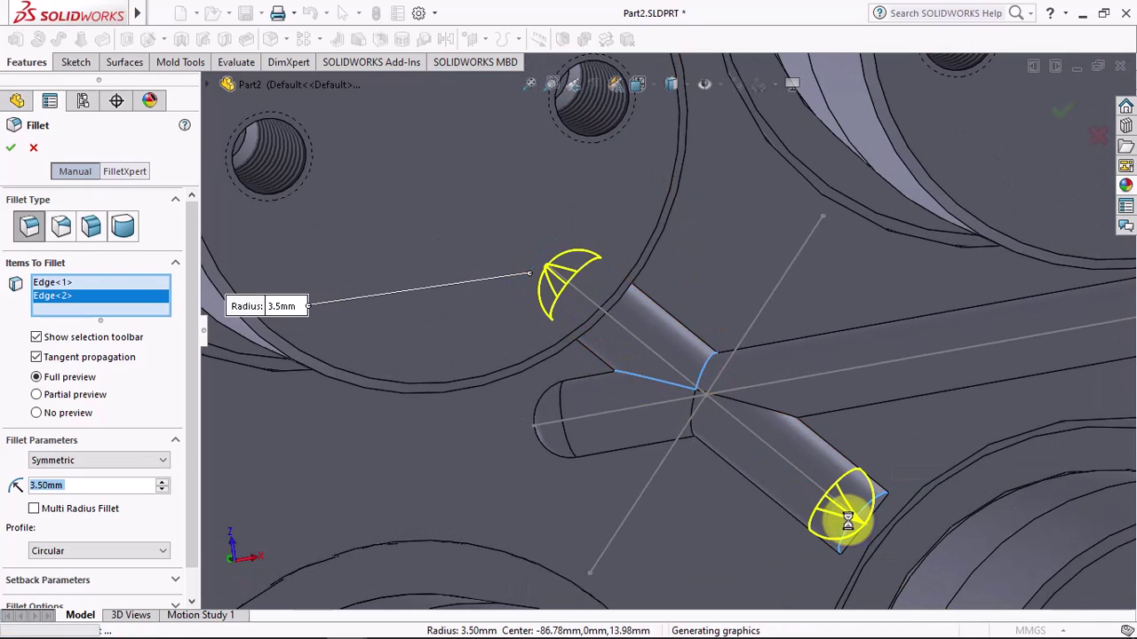
right_click(808, 465)
mouse_move(808, 465)
middle_down()
mouse_move(757, 397)
mouse_move(698, 393)
middle_up()
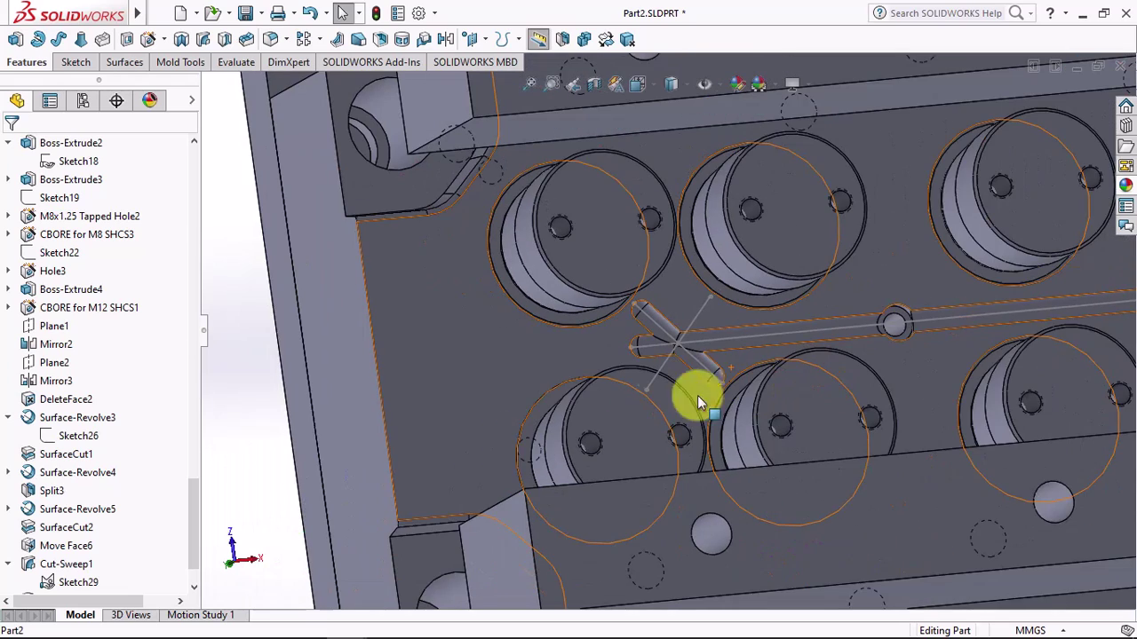
Step: Mirror the branch cut and Fillet6 across the Front Plane
mouse_move(190, 521)
mouse_down()
mouse_move(173, 215)
mouse_move(169, 305)
mouse_up()
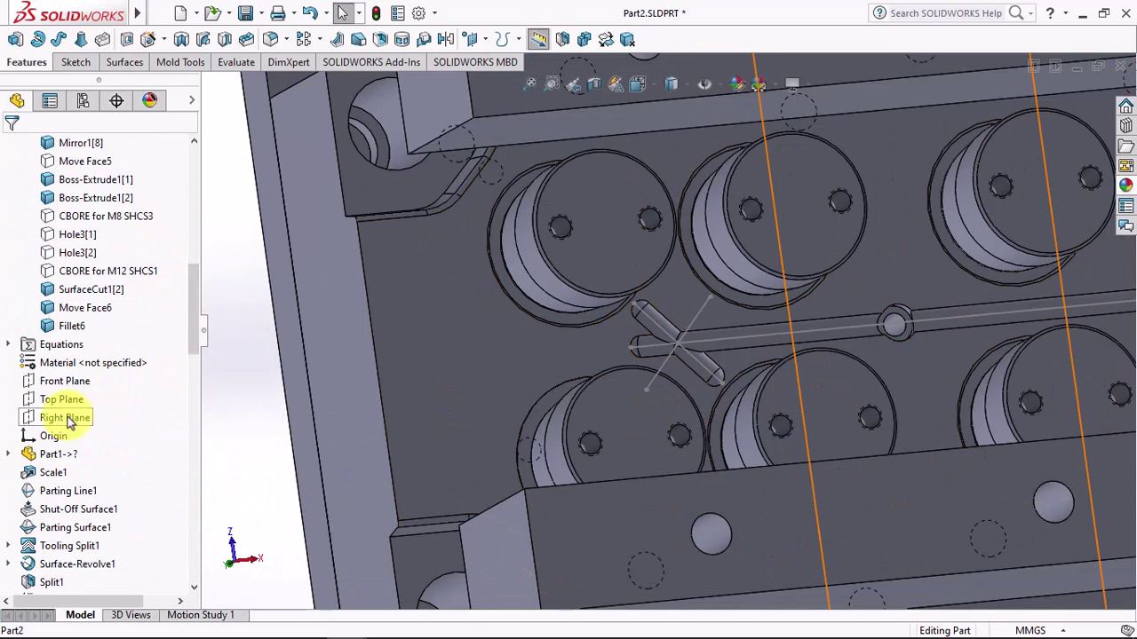
click(62, 381)
click(446, 39)
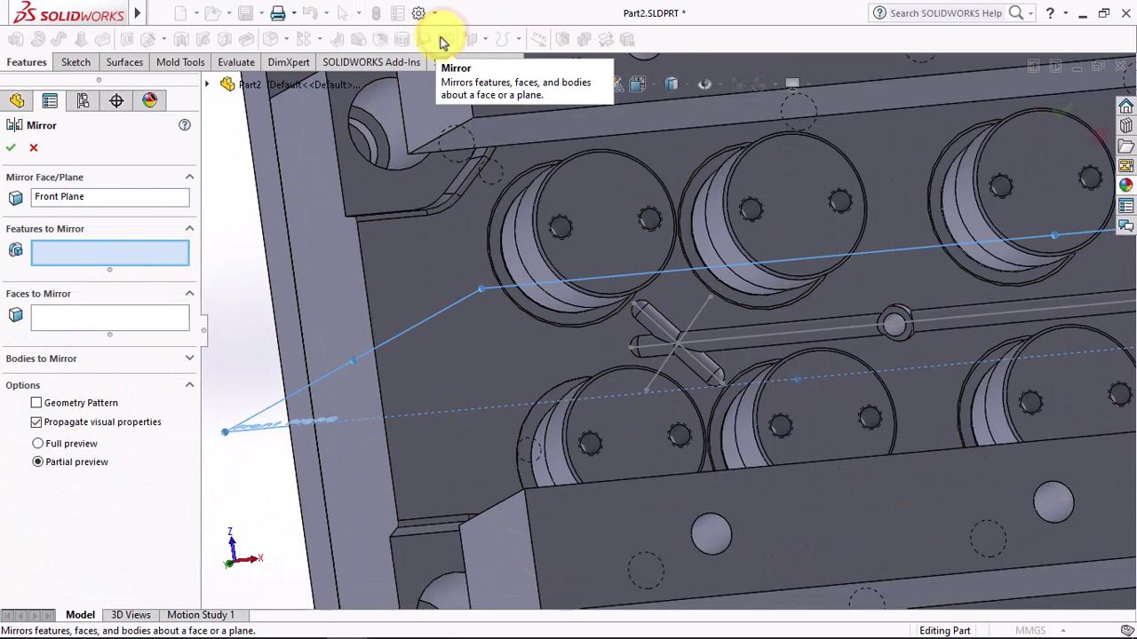
scroll(714, 366, down, 3)
scroll(697, 359, down, 2)
click(715, 382)
click(715, 384)
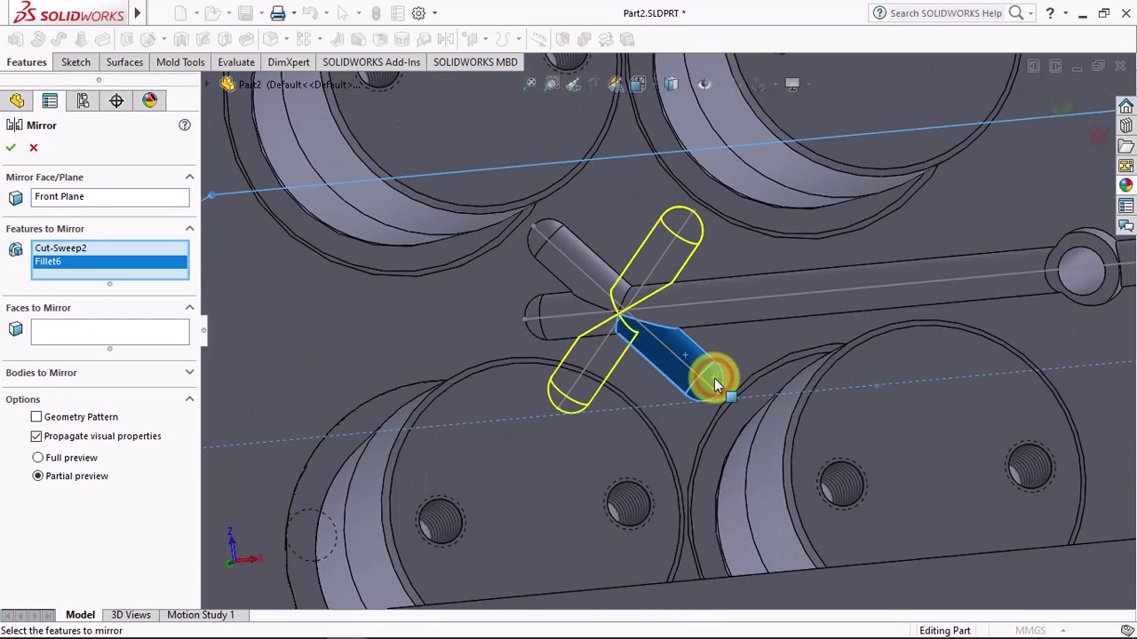
key(Return)
scroll(714, 378, up, 3)
scroll(715, 378, up, 2)
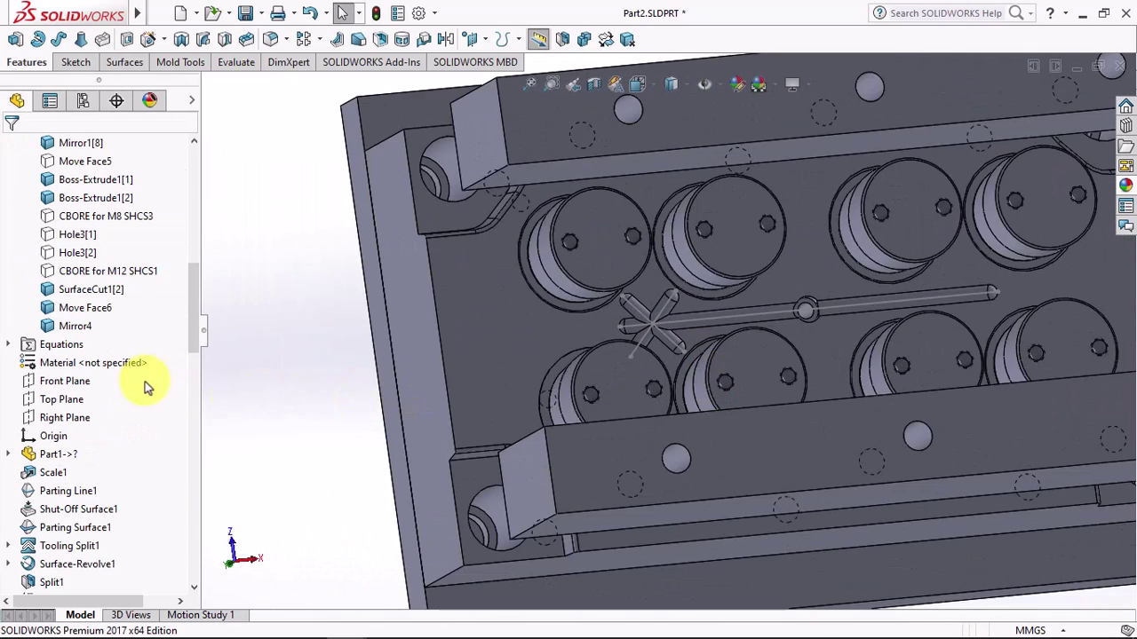
Step: Mirror the branch cut across the Right Plane
click(44, 421)
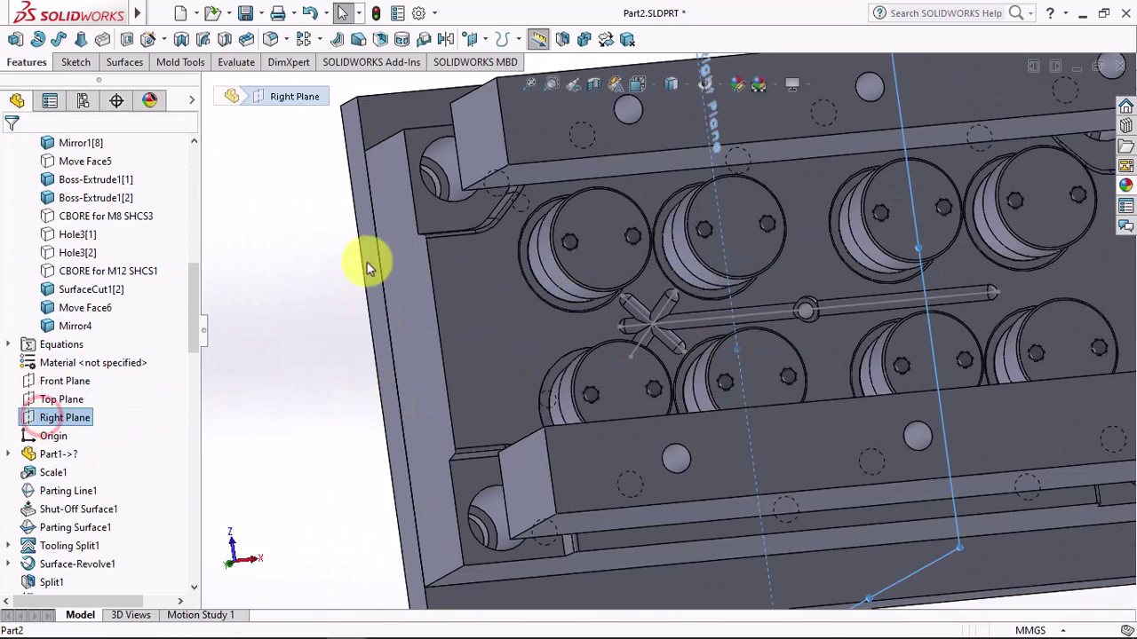
click(446, 39)
scroll(681, 324, down, 3)
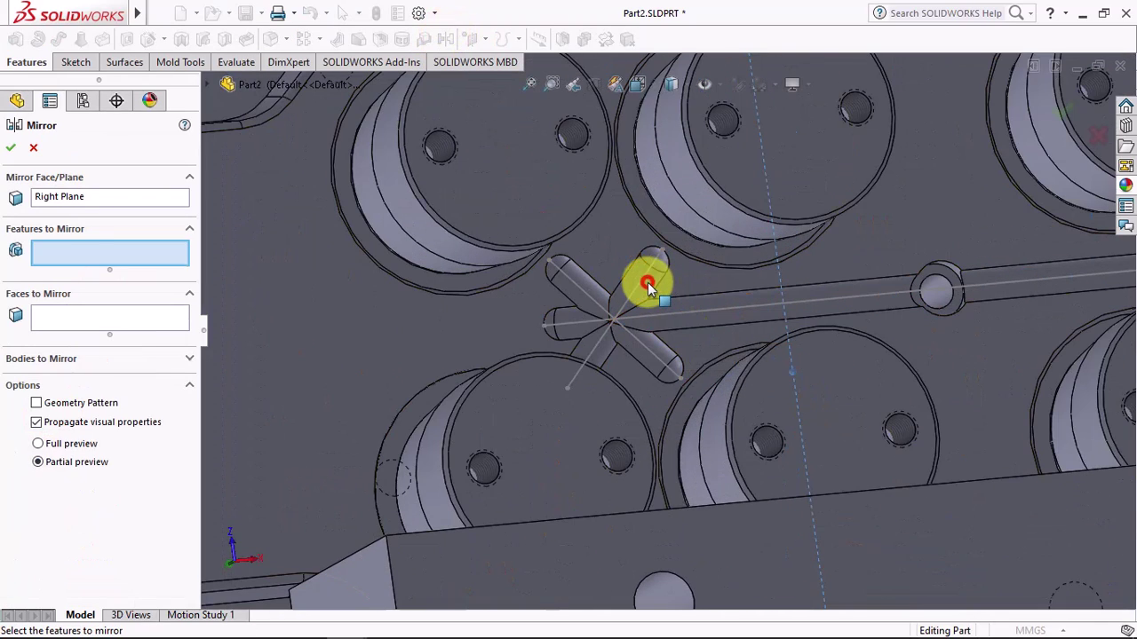
click(648, 283)
scroll(647, 282, up, 3)
scroll(647, 283, up, 1)
key(Return)
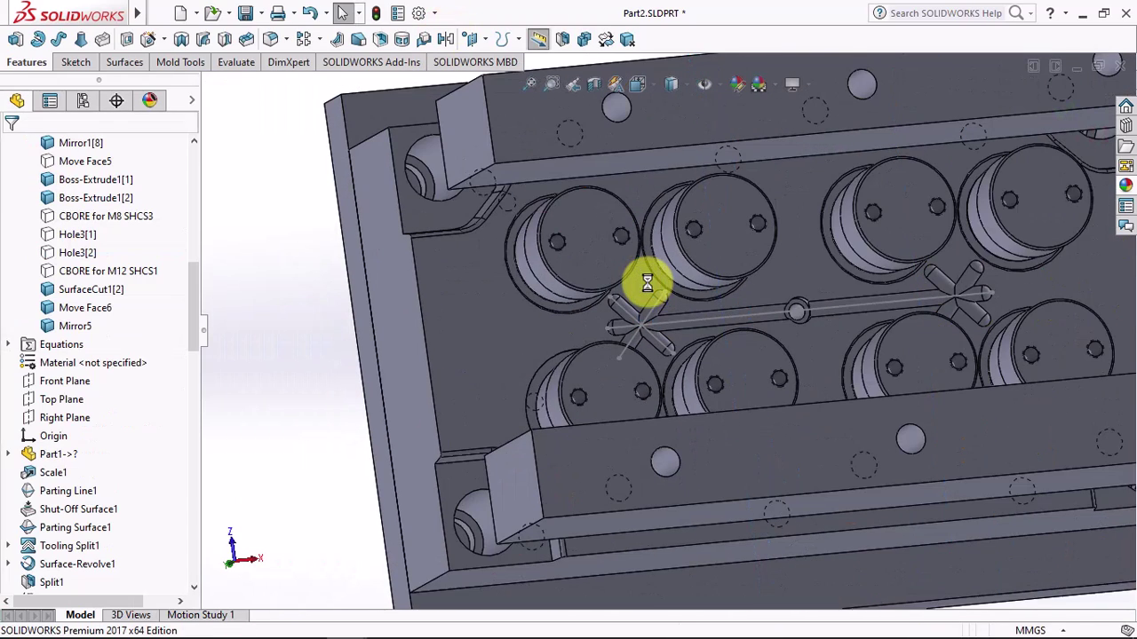
Step: Show the hidden plate bodies from the Solid Bodies folder again
click(685, 323)
scroll(696, 310, up, 5)
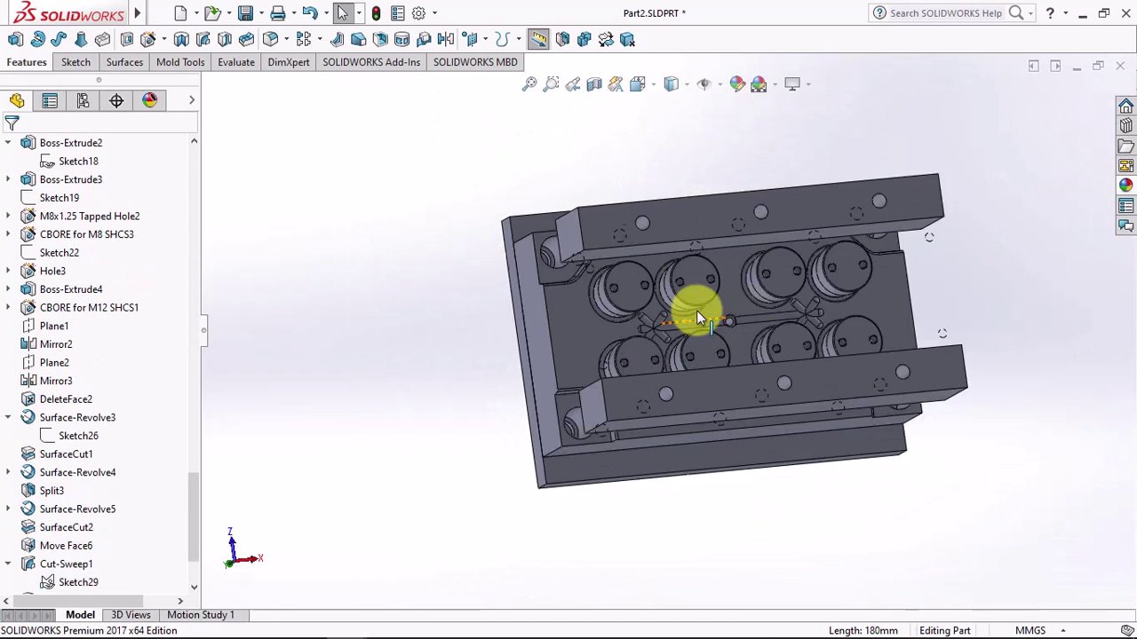
middle_drag(697, 310, 667, 253)
drag(190, 515, 190, 302)
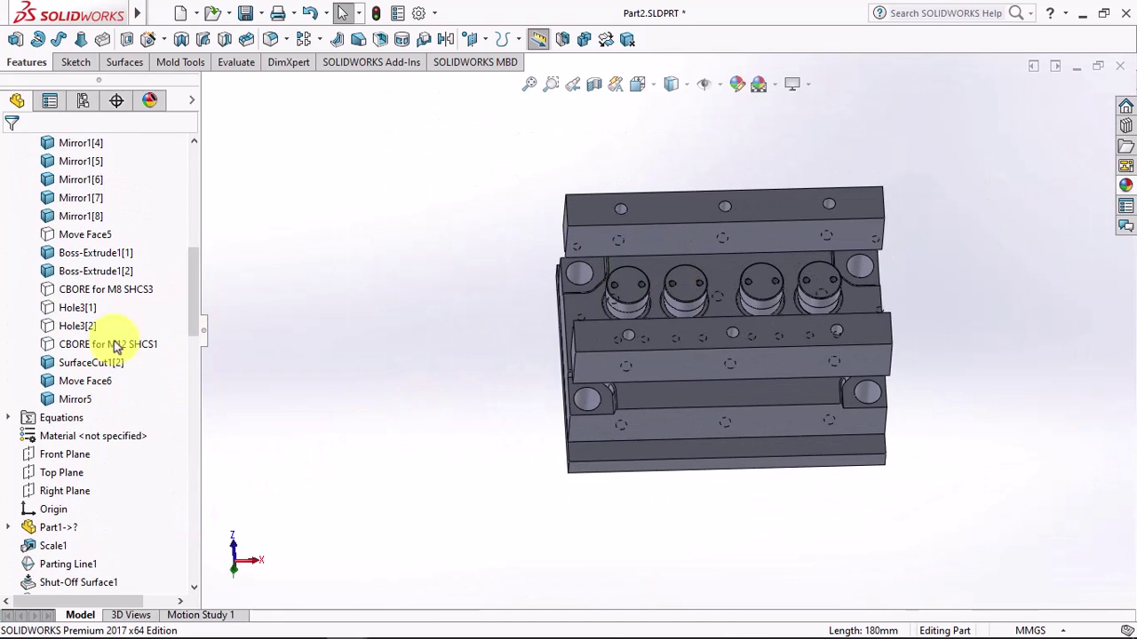
click(78, 345)
shift+click(75, 289)
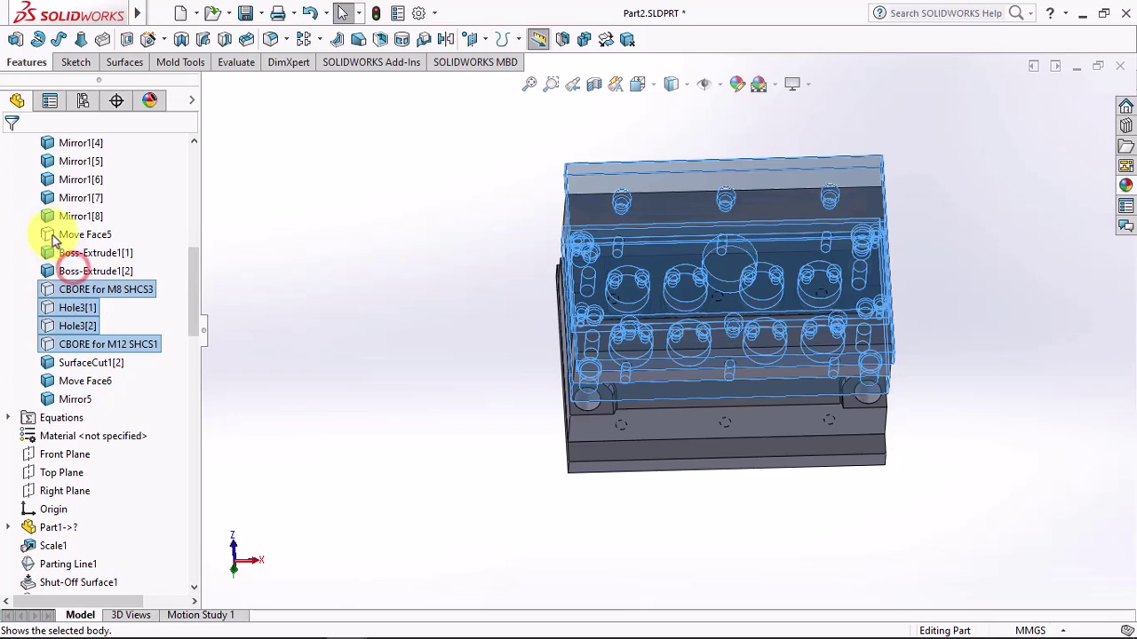
click(53, 234)
drag(196, 289, 197, 229)
click(287, 246)
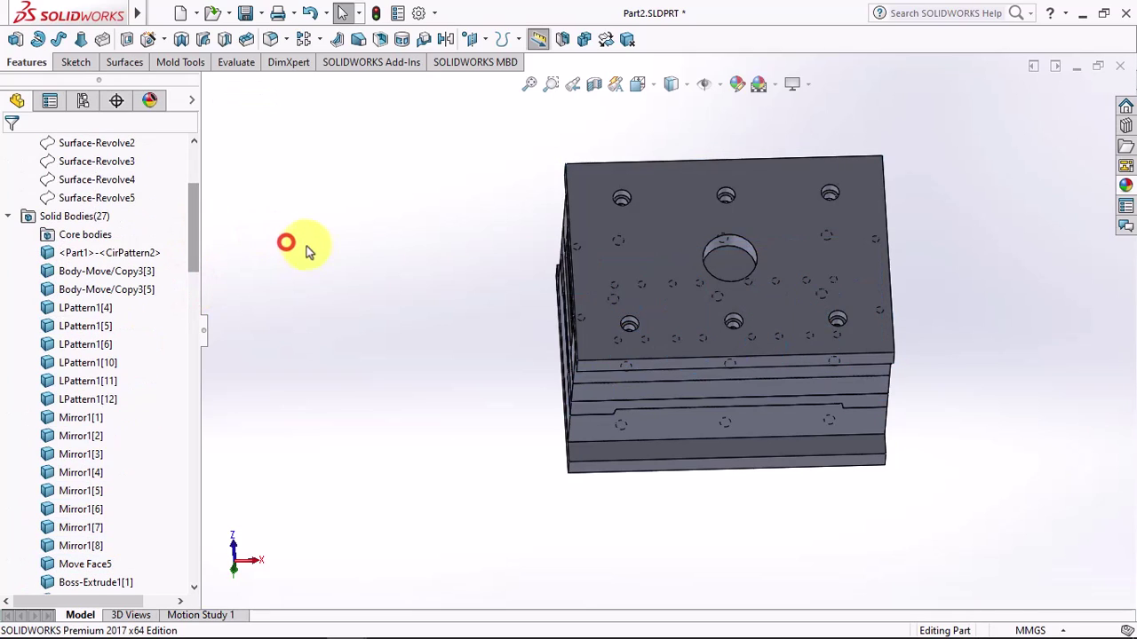
mouse_move(286, 246)
middle_down()
mouse_move(473, 285)
mouse_move(495, 439)
mouse_move(465, 452)
mouse_move(431, 419)
mouse_move(484, 441)
mouse_move(533, 426)
middle_up()
Step: Take a quick section view through the mold to inspect it, then switch it off
scroll(823, 378, down, 3)
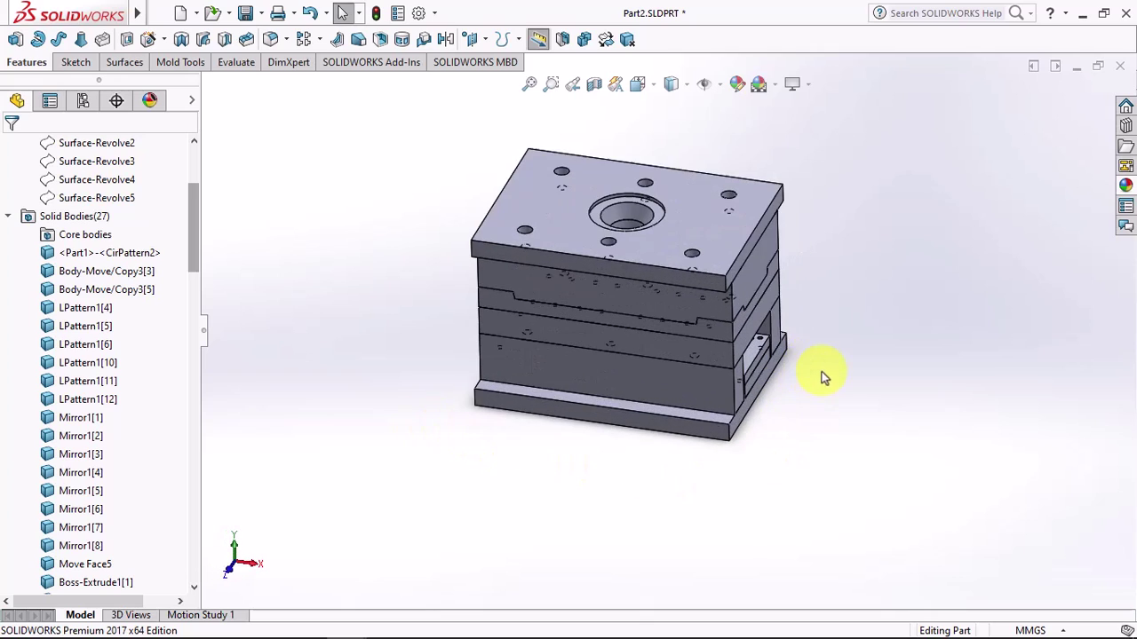
click(595, 84)
click(17, 144)
scroll(646, 298, down, 3)
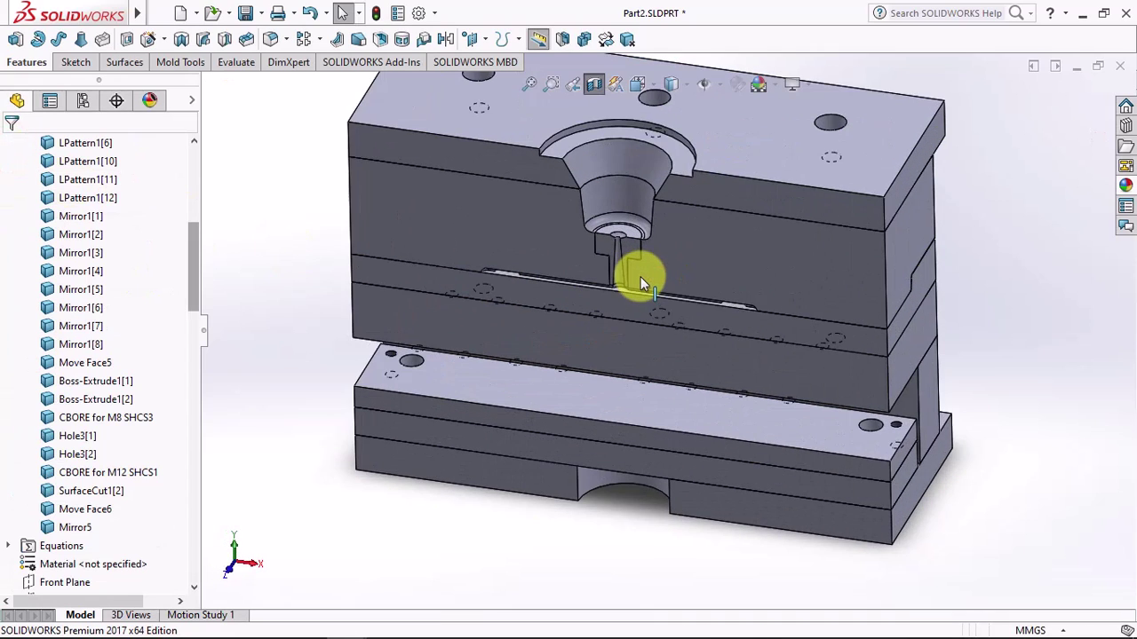
scroll(640, 271, up, 3)
scroll(630, 257, up, 3)
click(595, 85)
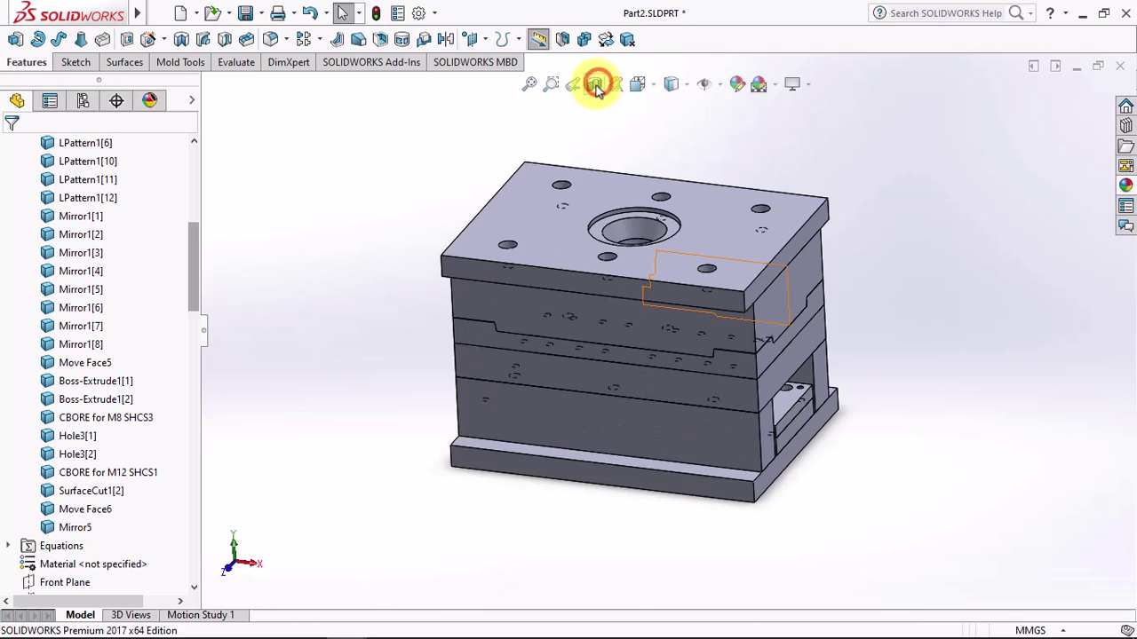
Step: Re-section the mold with the section plane at a 35 mm offset to inspect the interior
click(596, 87)
mouse_move(611, 381)
mouse_down()
mouse_move(578, 426)
mouse_move(573, 405)
mouse_up()
text(35)
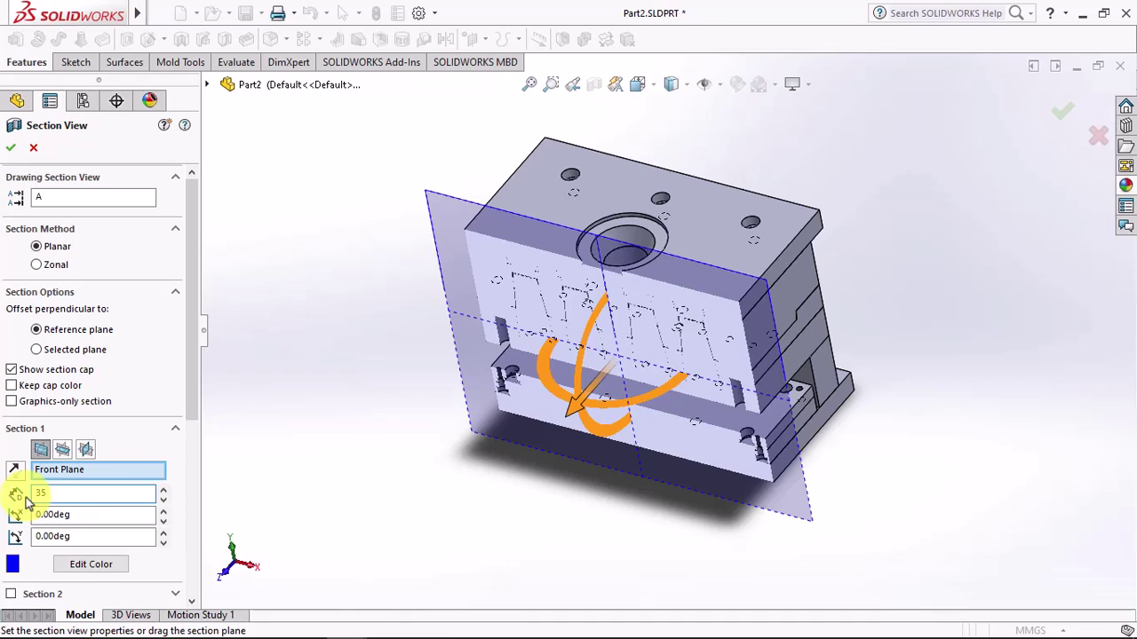
key(Tab)
click(12, 151)
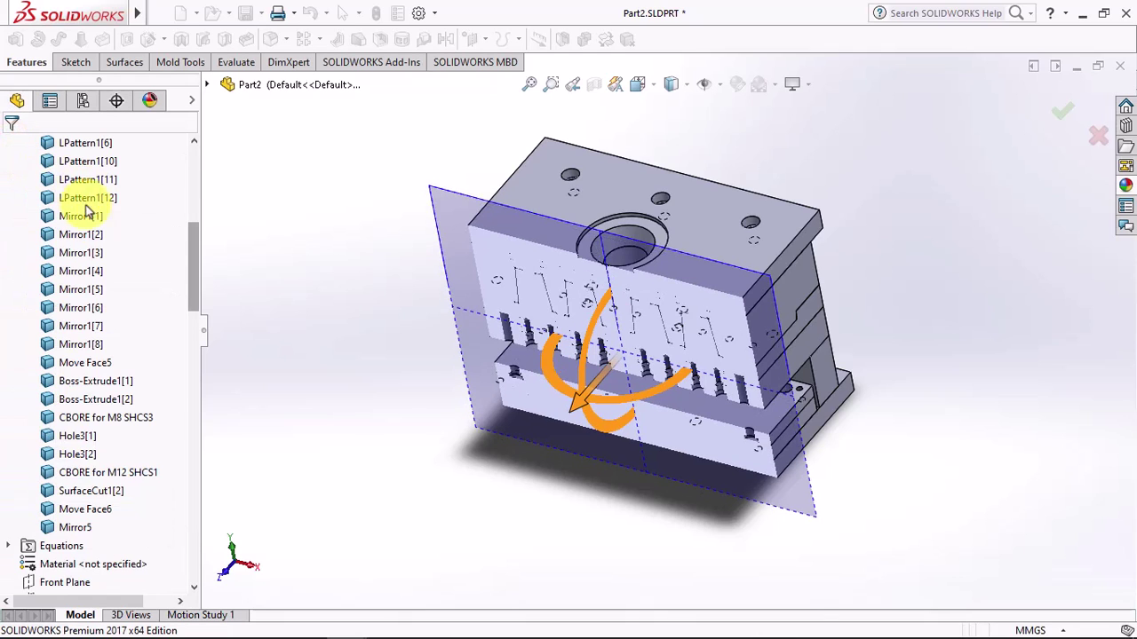
scroll(617, 310, down, 3)
scroll(616, 310, down, 2)
scroll(654, 272, down, 1)
scroll(649, 289, down, 2)
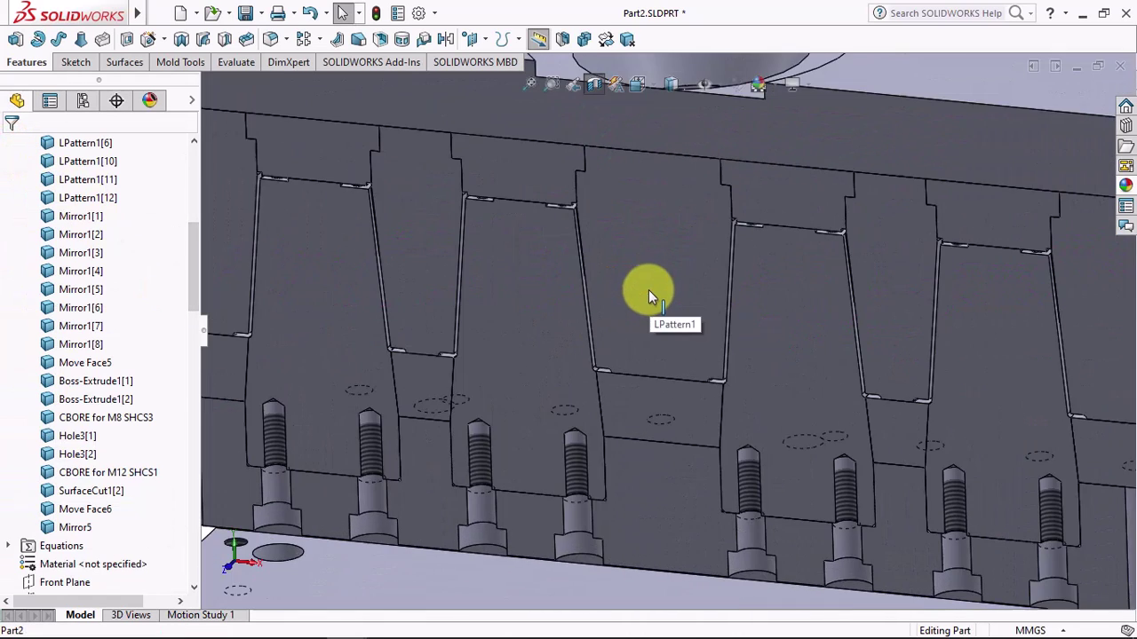
Step: Turn the section view off and view the complete mold from a top-front angle
scroll(648, 289, up, 1)
scroll(630, 200, up, 4)
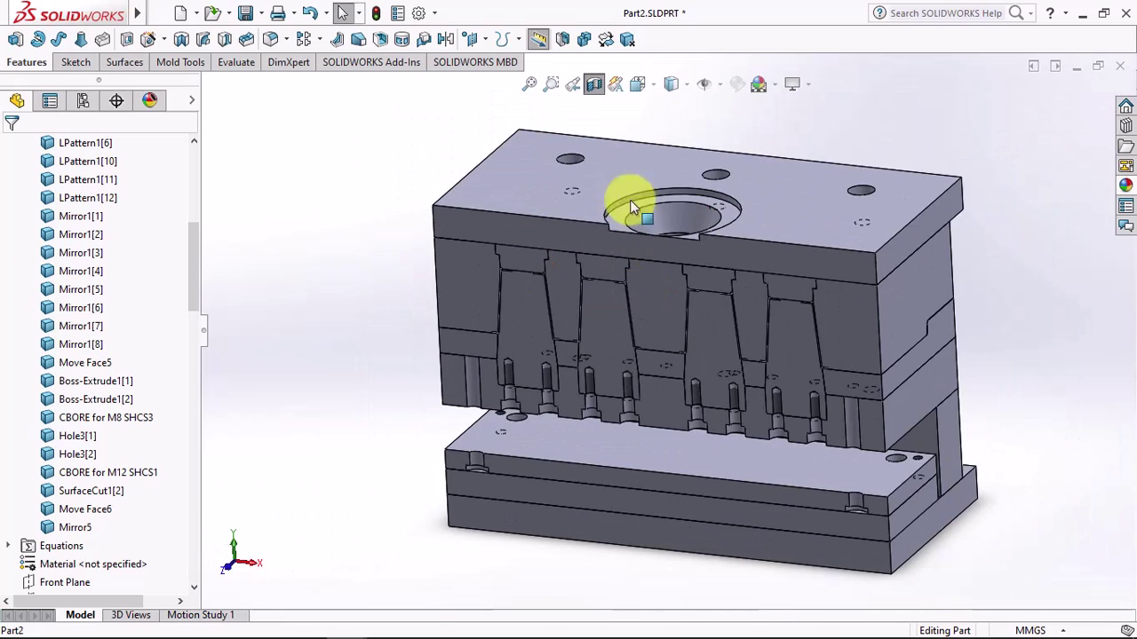
click(593, 85)
mouse_move(605, 178)
middle_down()
mouse_move(589, 184)
mouse_move(590, 324)
mouse_move(594, 260)
mouse_move(592, 271)
middle_up()
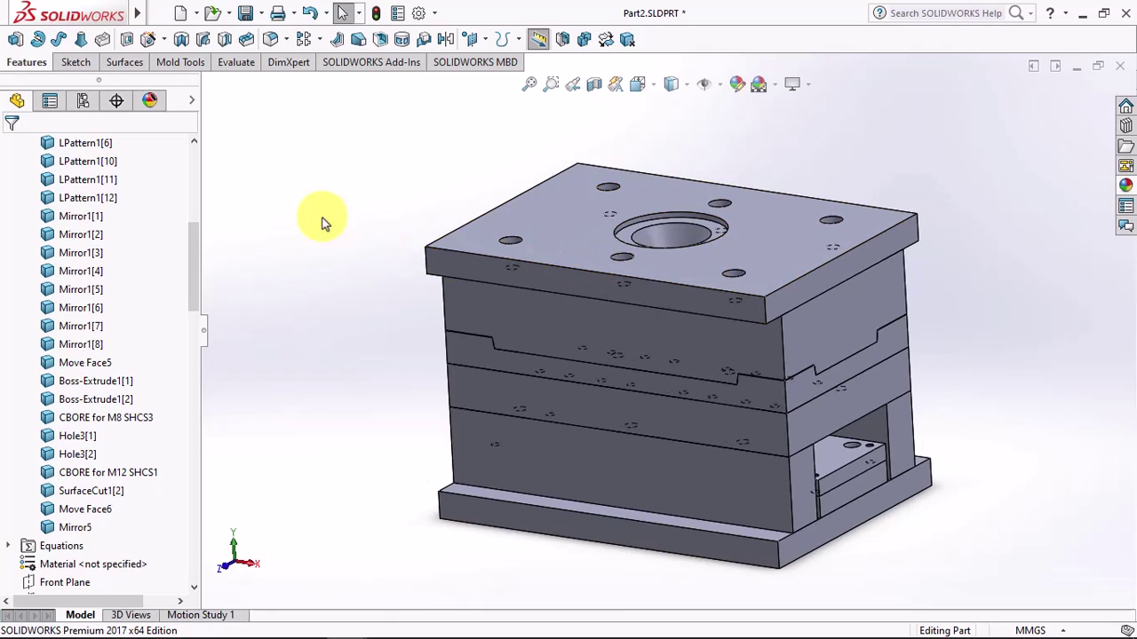